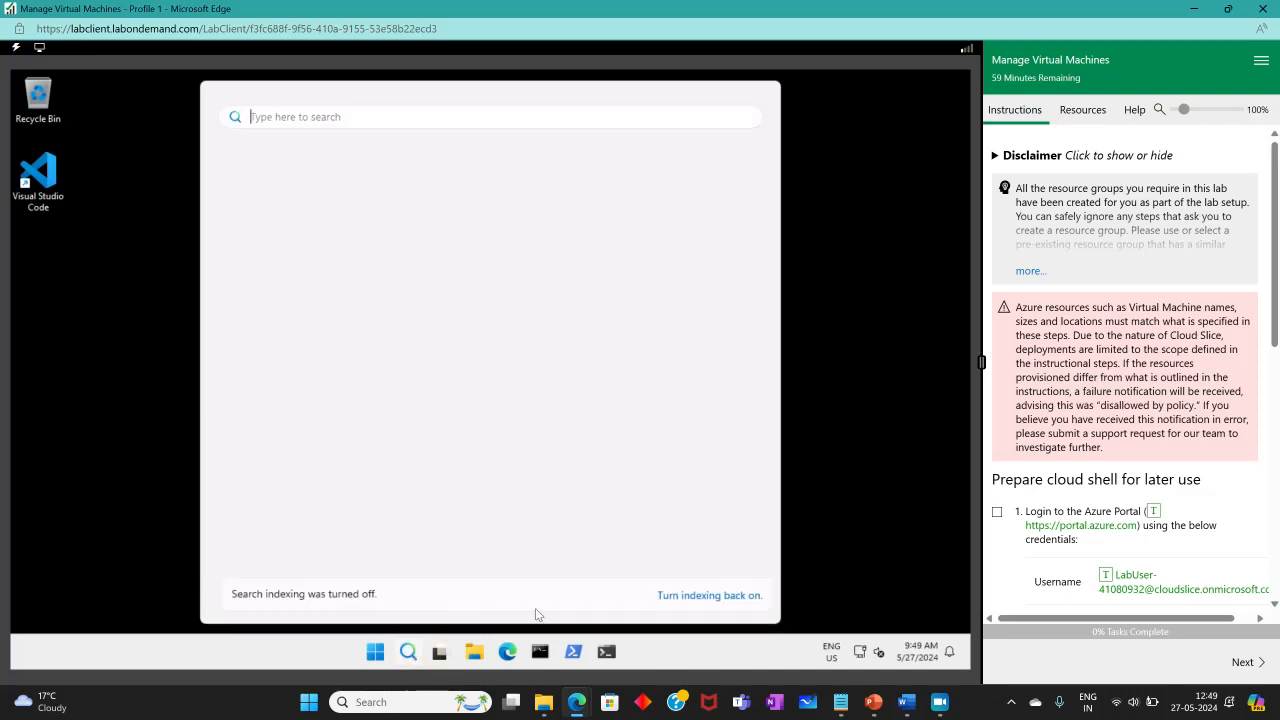
Open Edge on the lab machine and load portal.azure.com.
left_click(851, 397)
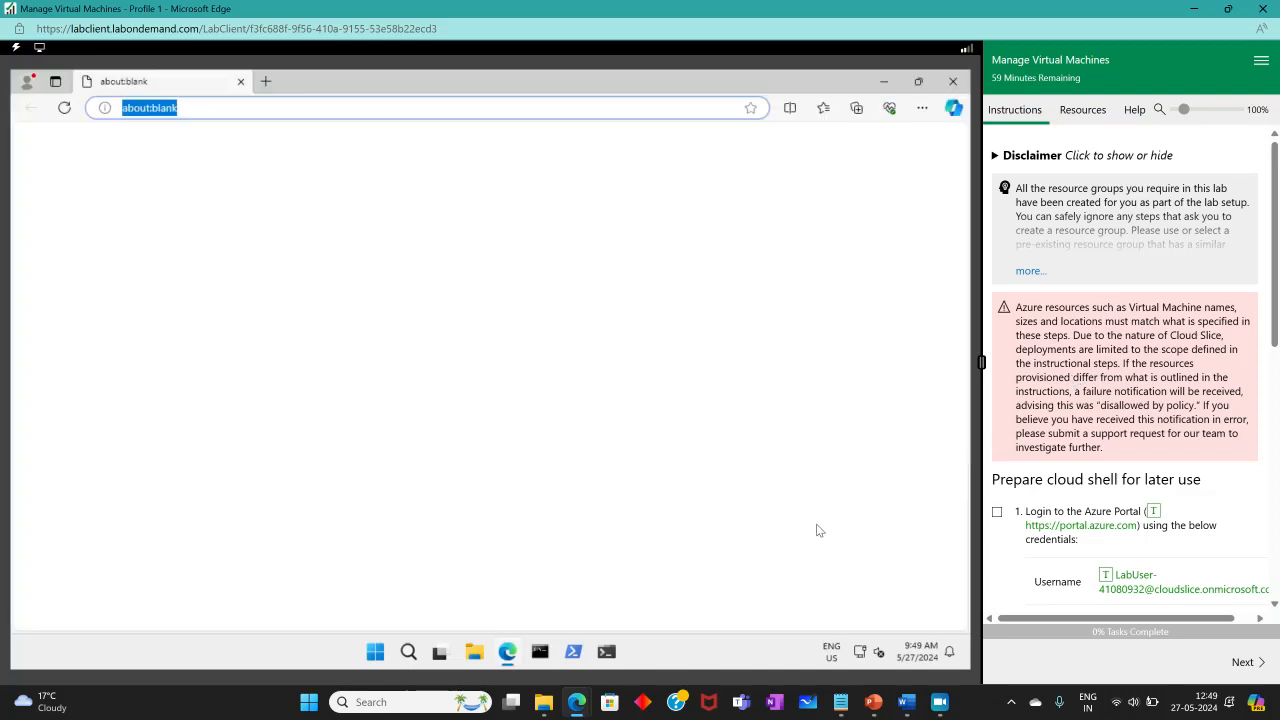
left_click(1031, 526)
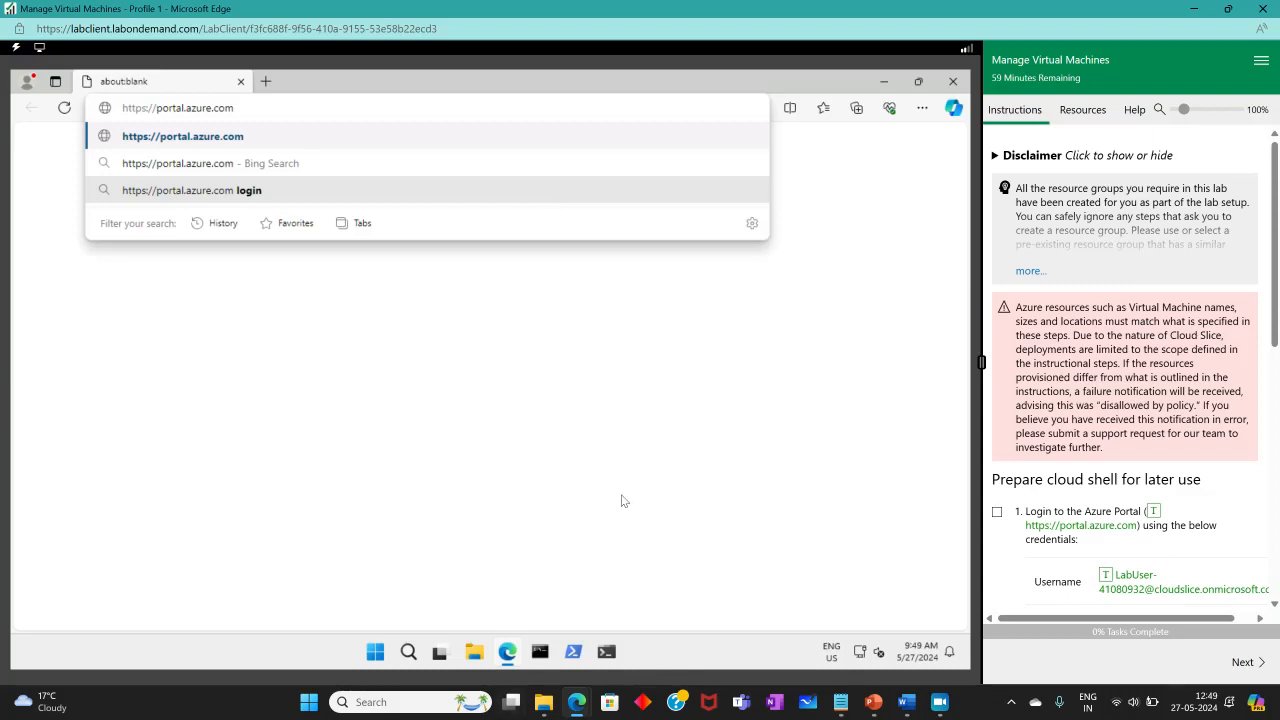
key("Return")
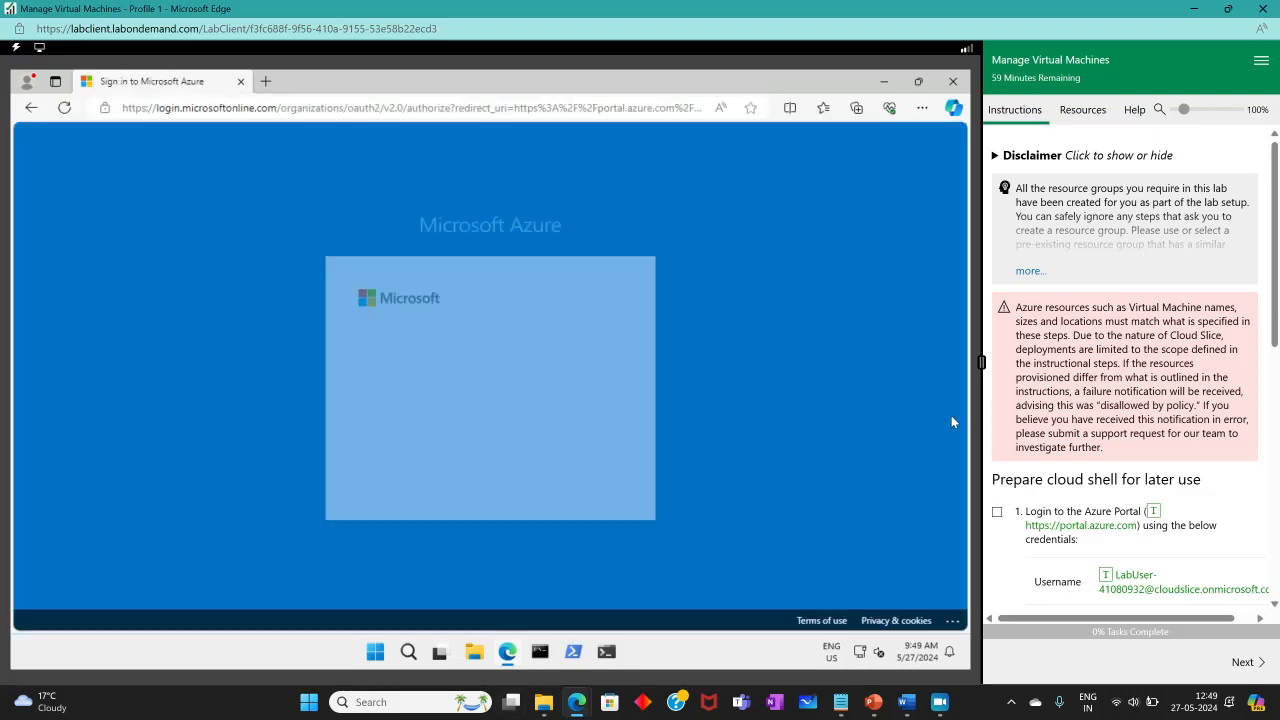
Sign in with the lab username and password as a work or school account, staying signed in.
scroll(1022, 510, "down", 2)
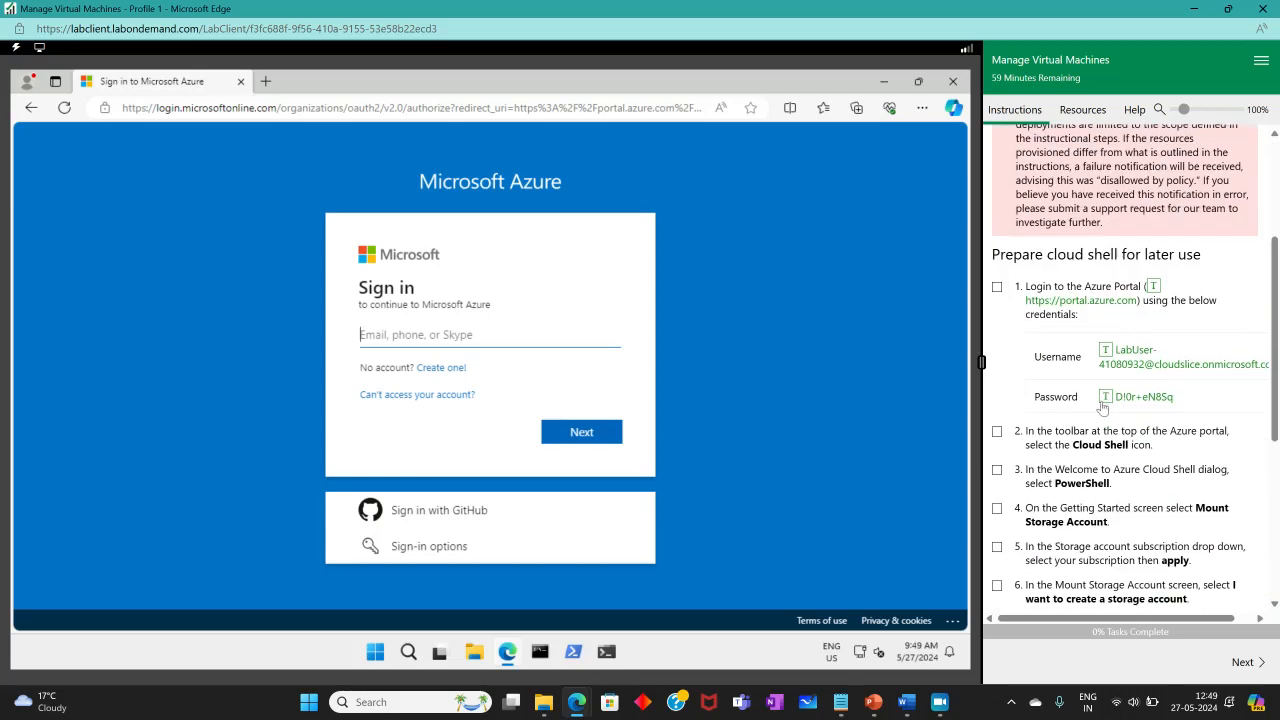
left_click(1120, 357)
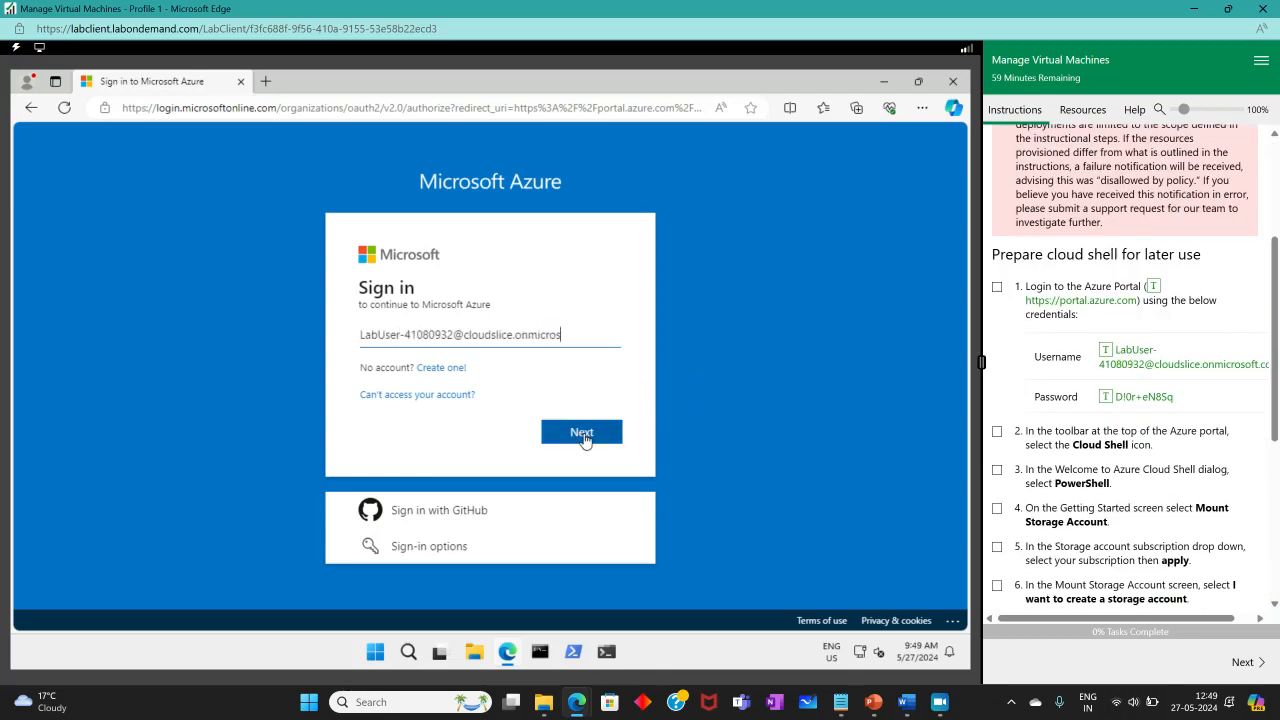
left_click(583, 438)
left_click(1135, 397)
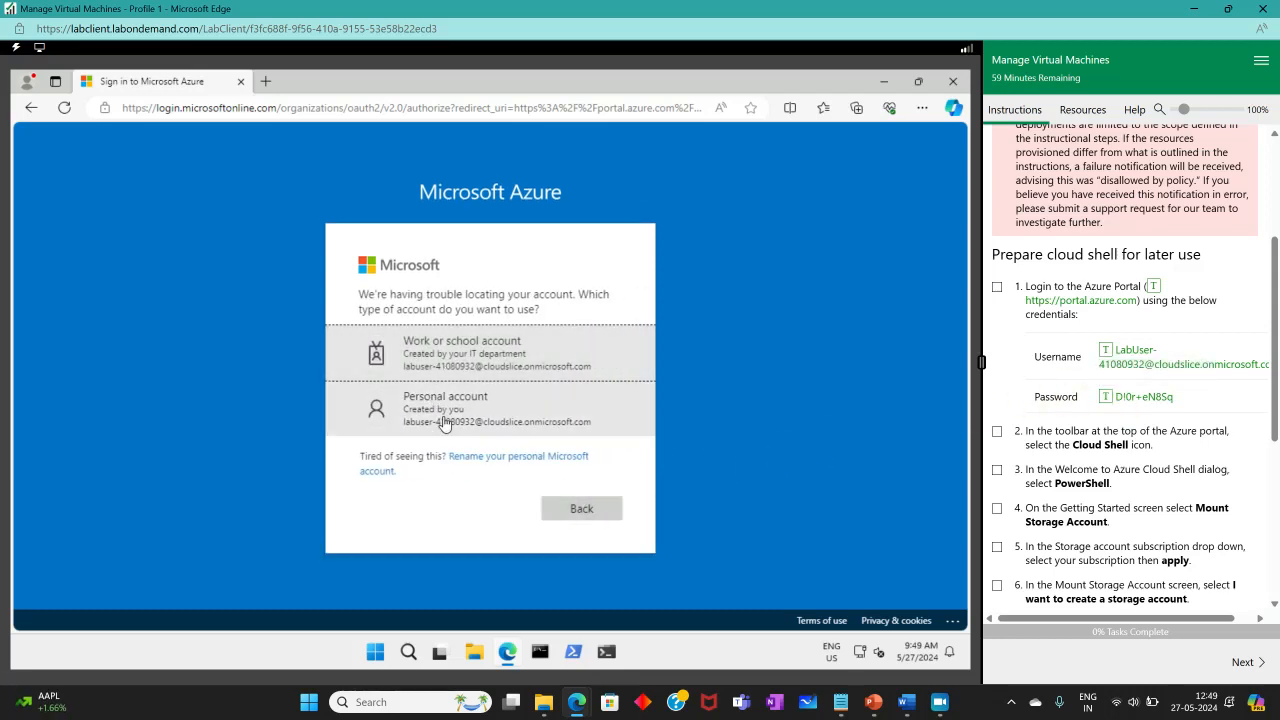
left_click(473, 367)
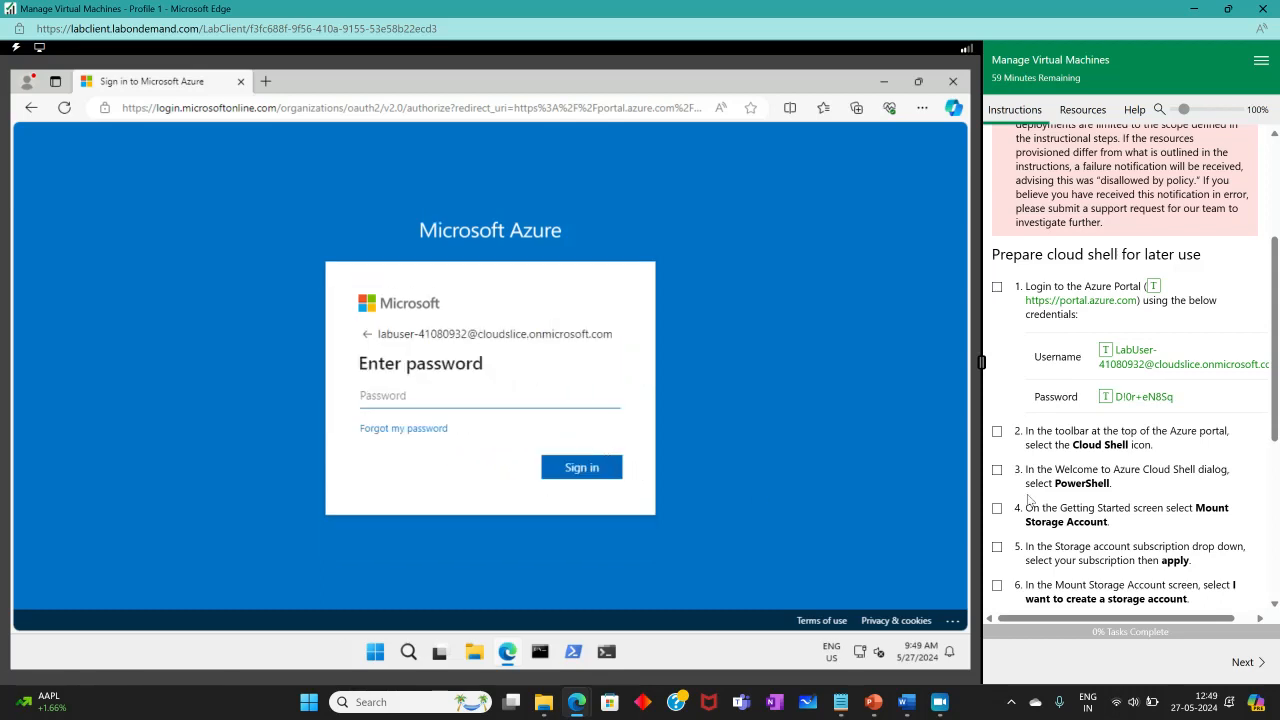
left_click(1135, 398)
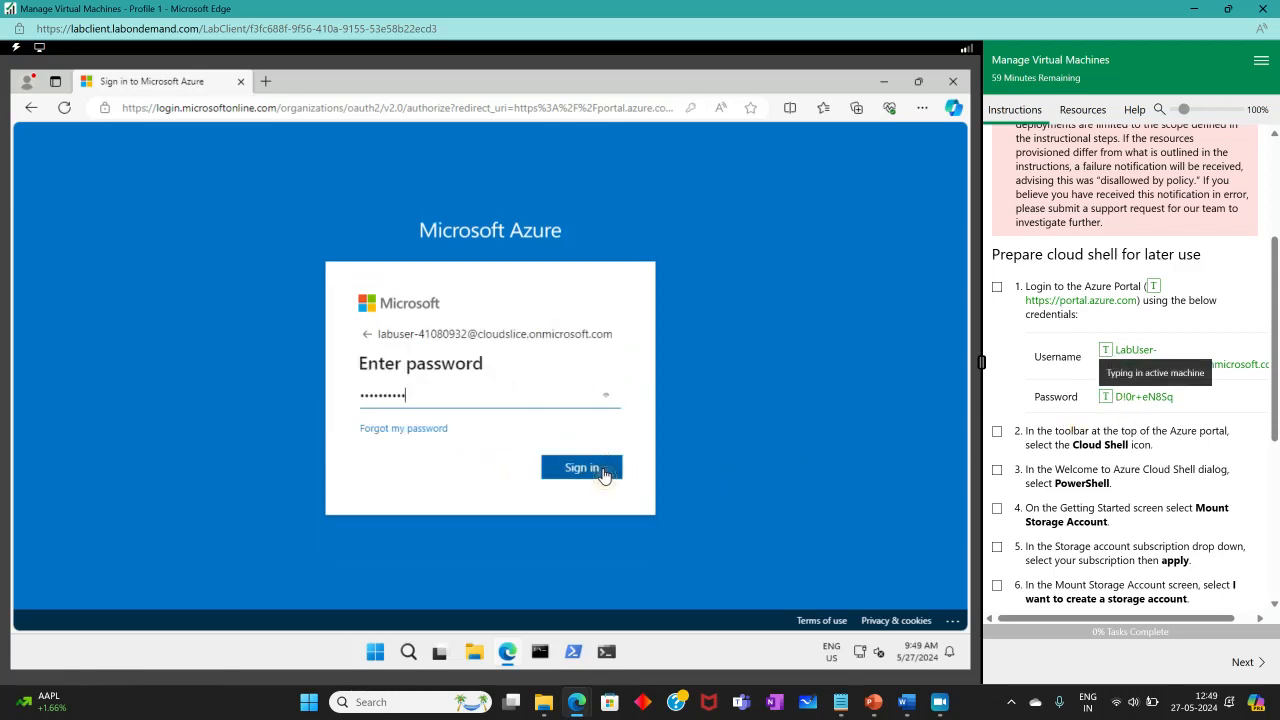
left_click(600, 475)
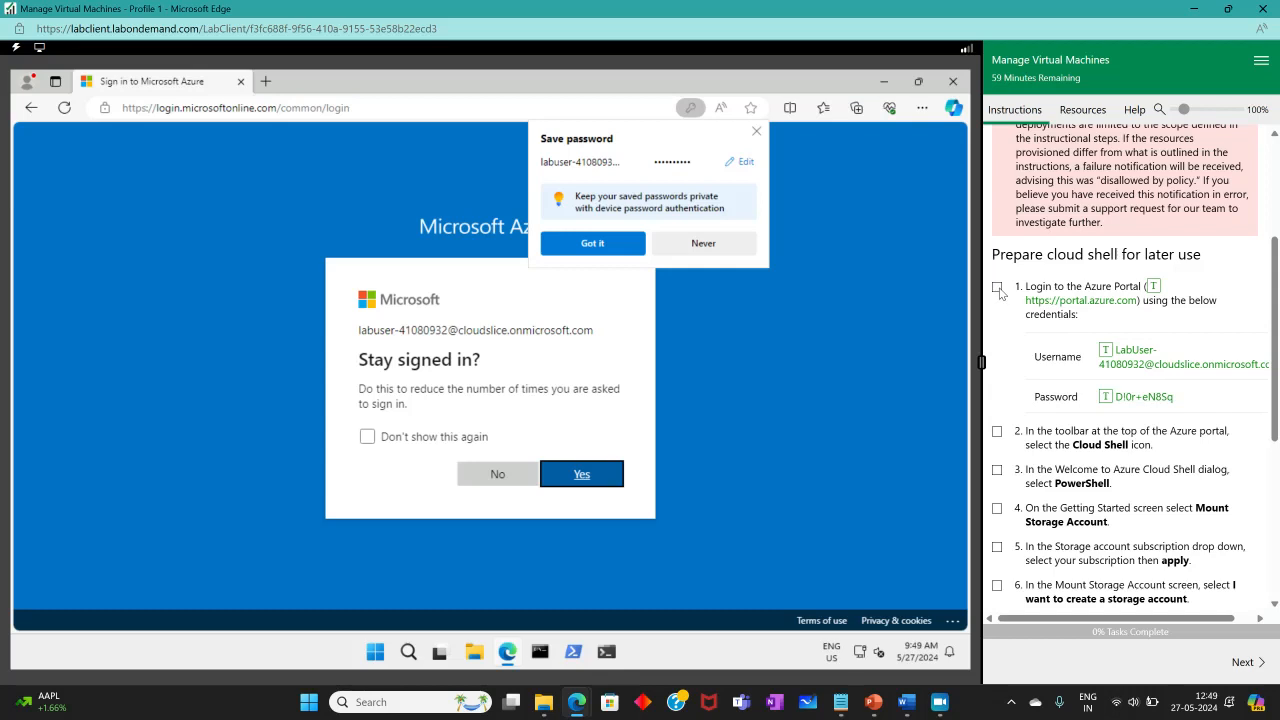
left_click(997, 287)
left_click(608, 474)
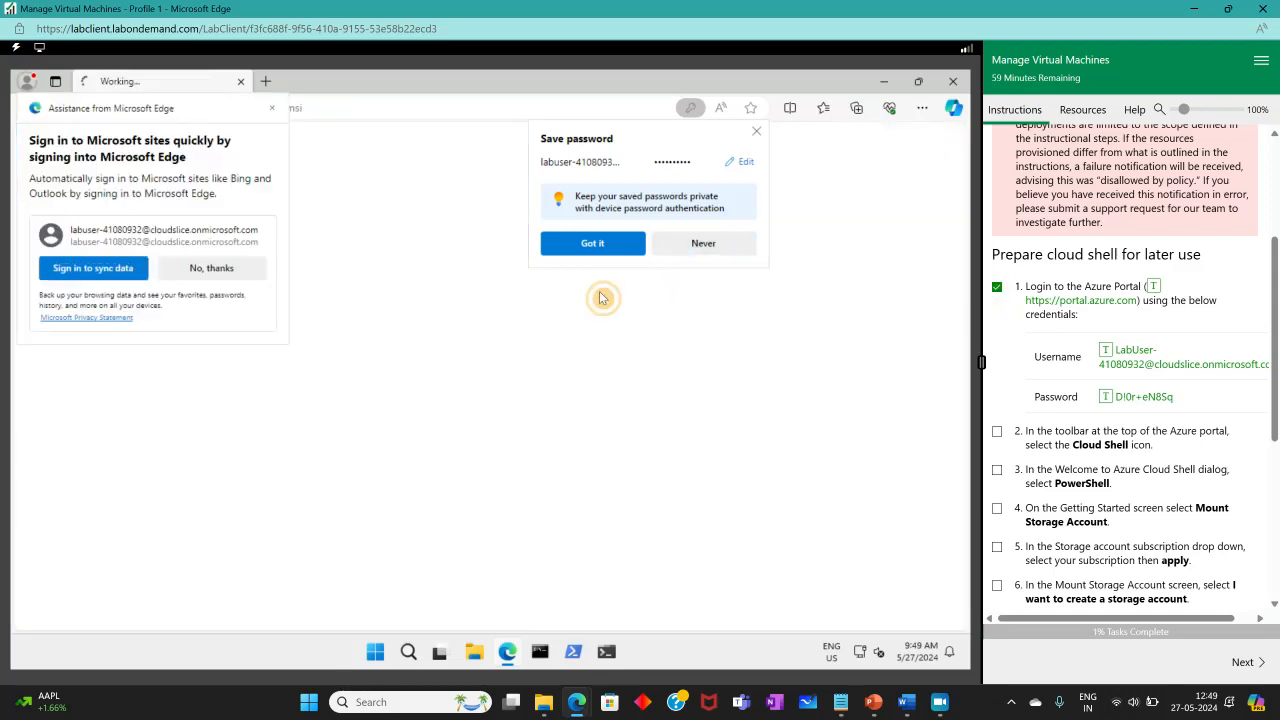
Dismiss the browser prompts, the Azure welcome dialog and the usage-plan popup.
left_click(215, 274)
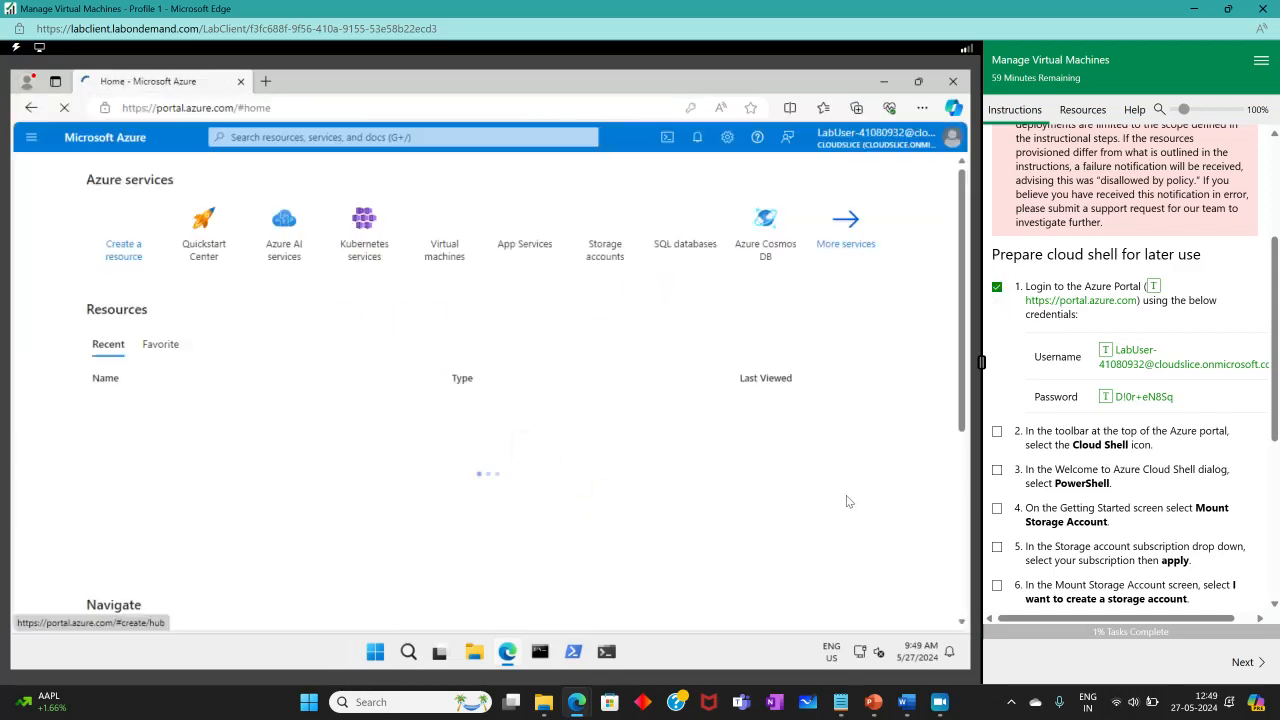
left_click(741, 578)
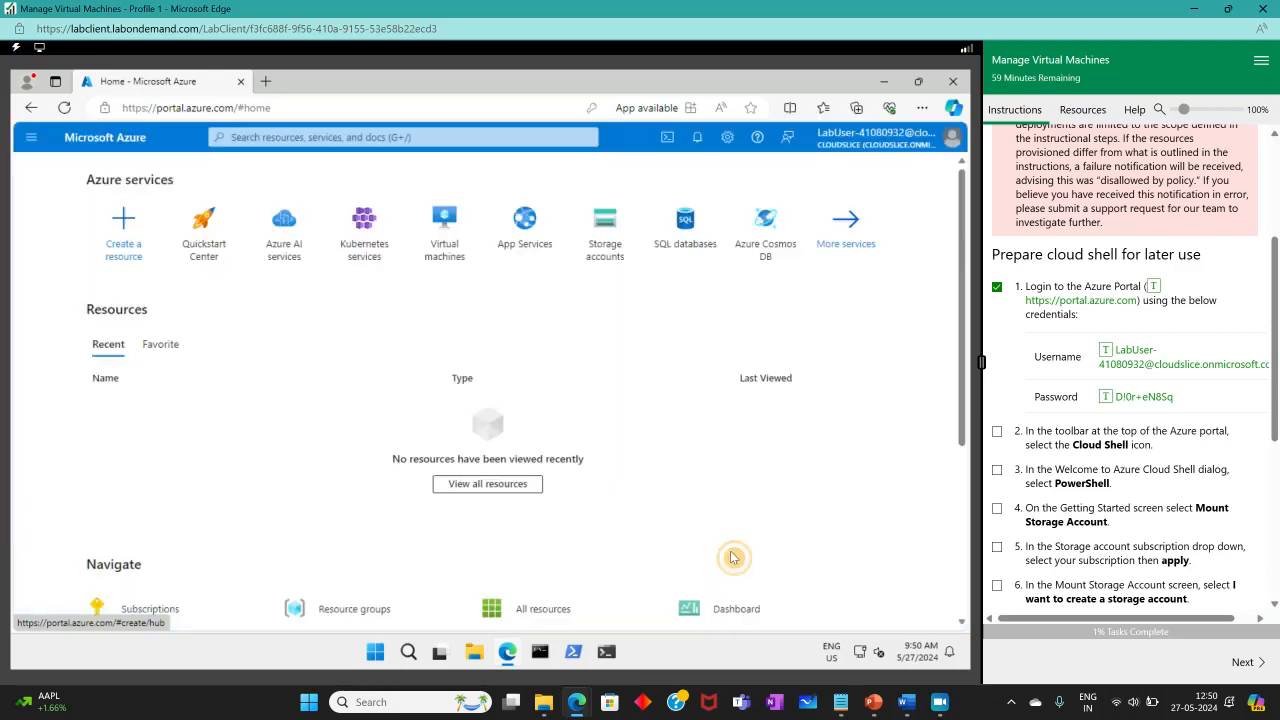
left_click(776, 331)
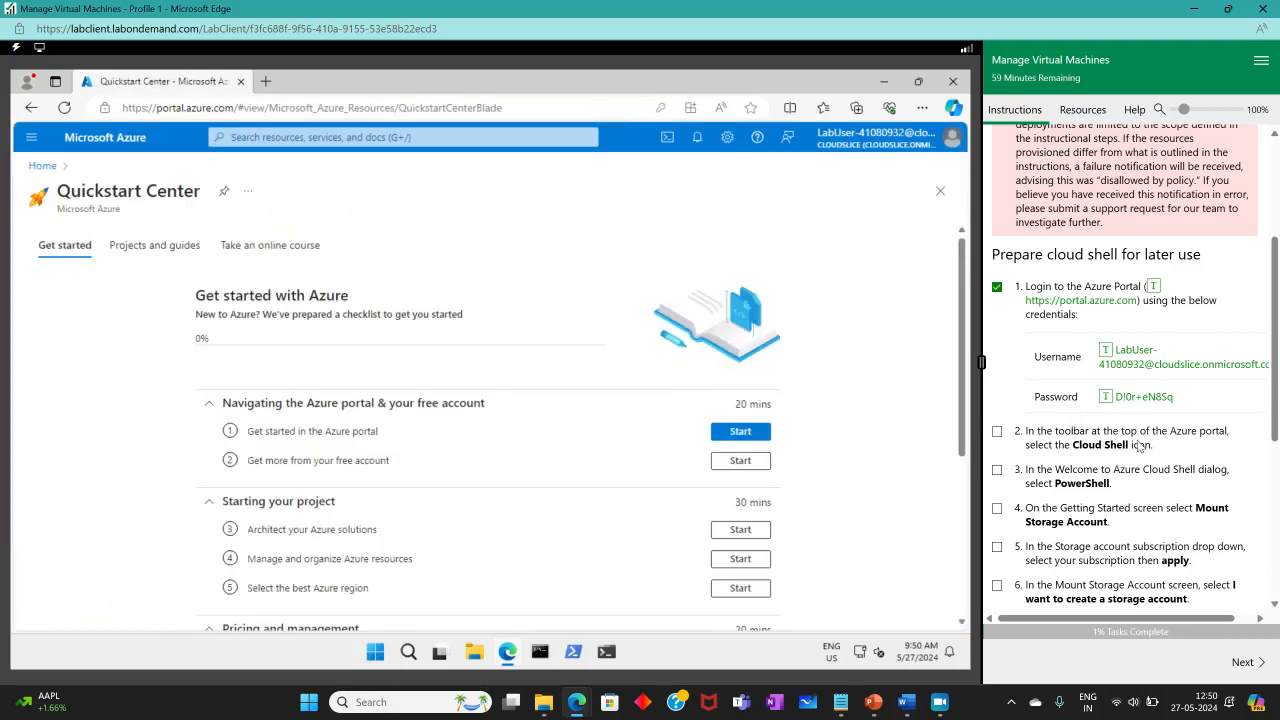
left_click_drag(1072, 445, 1112, 452)
Start a PowerShell Cloud Shell and mount storage under the AZ-104T00A CSR 4 subscription.
left_click(667, 137)
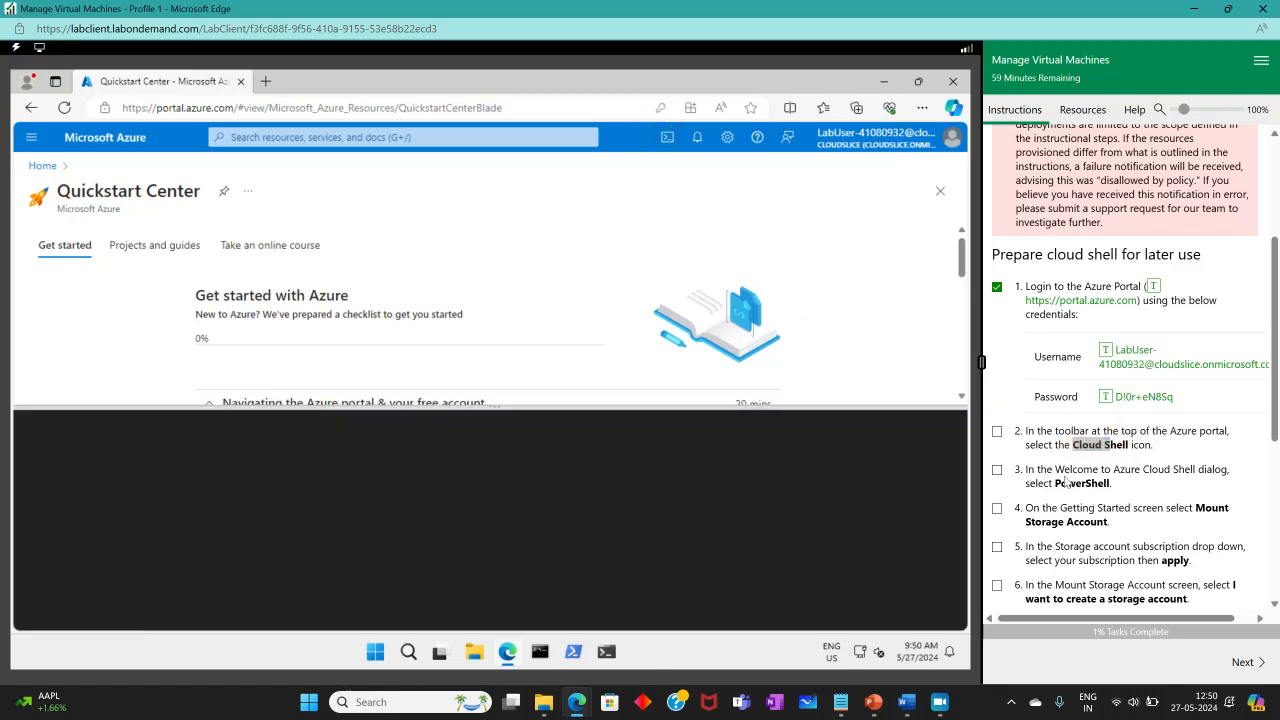
left_click(996, 431)
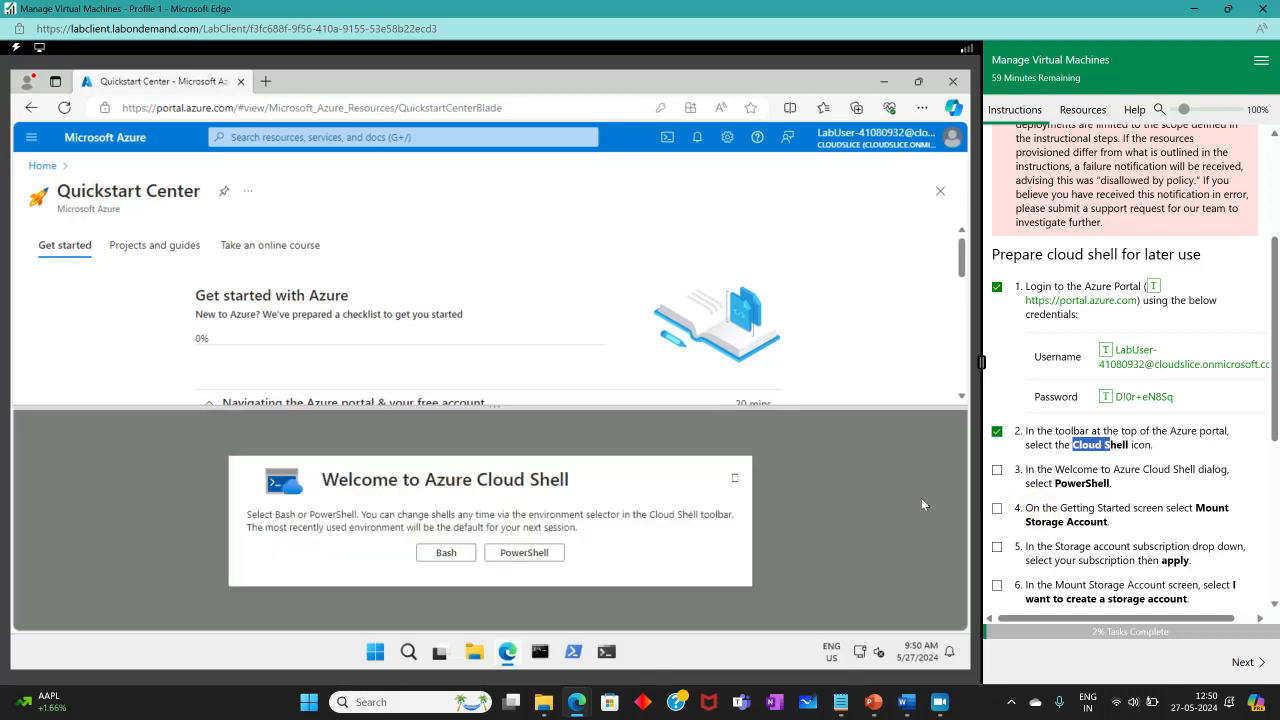
left_click(540, 553)
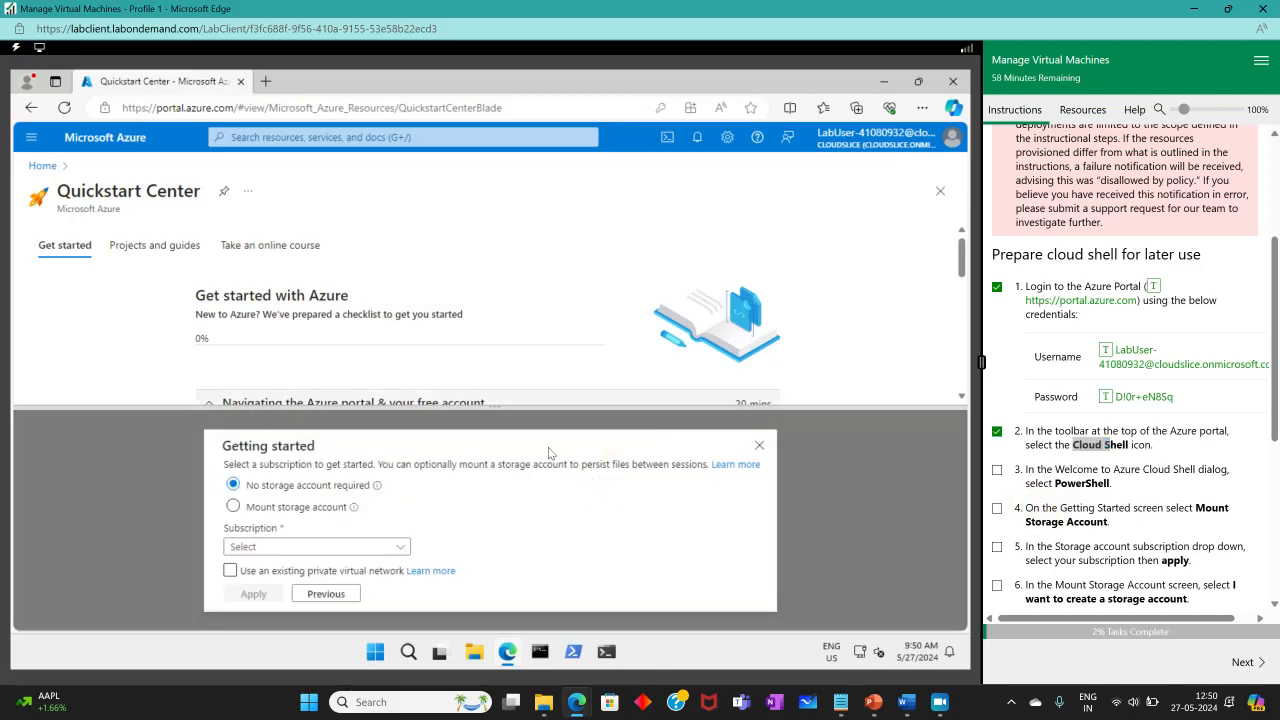
scroll(1150, 466, "down", 3)
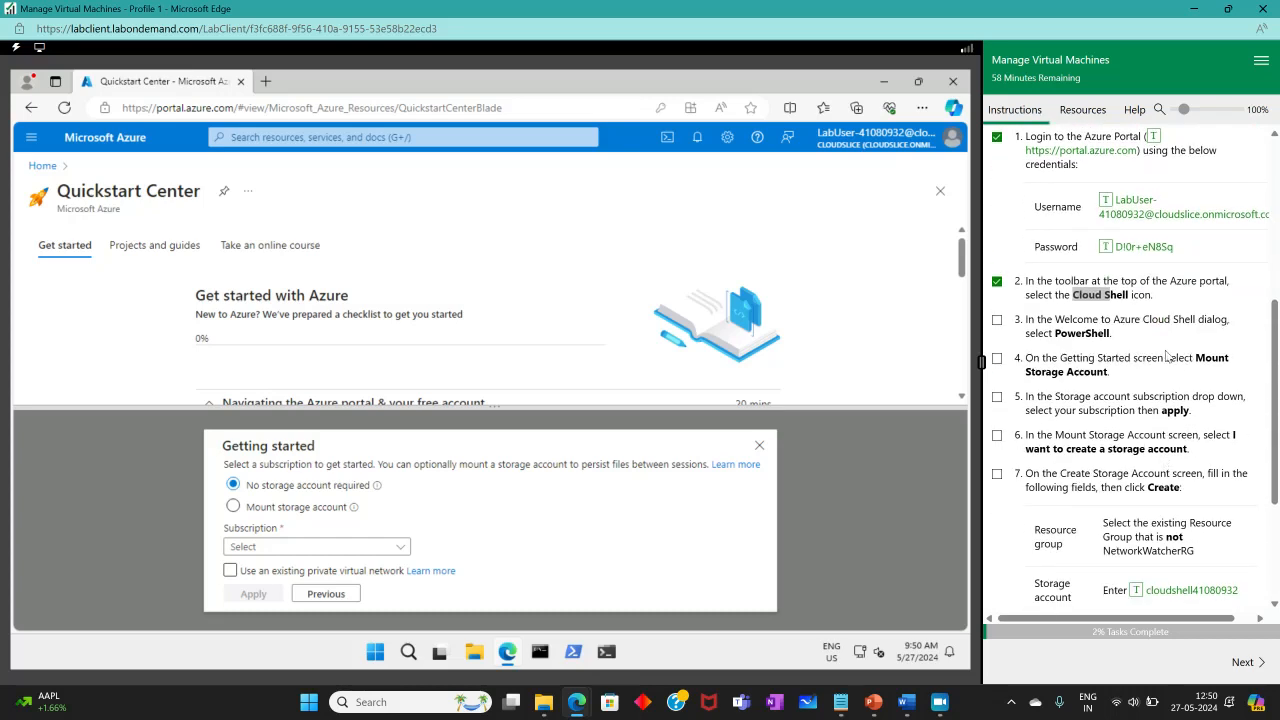
left_click(237, 507)
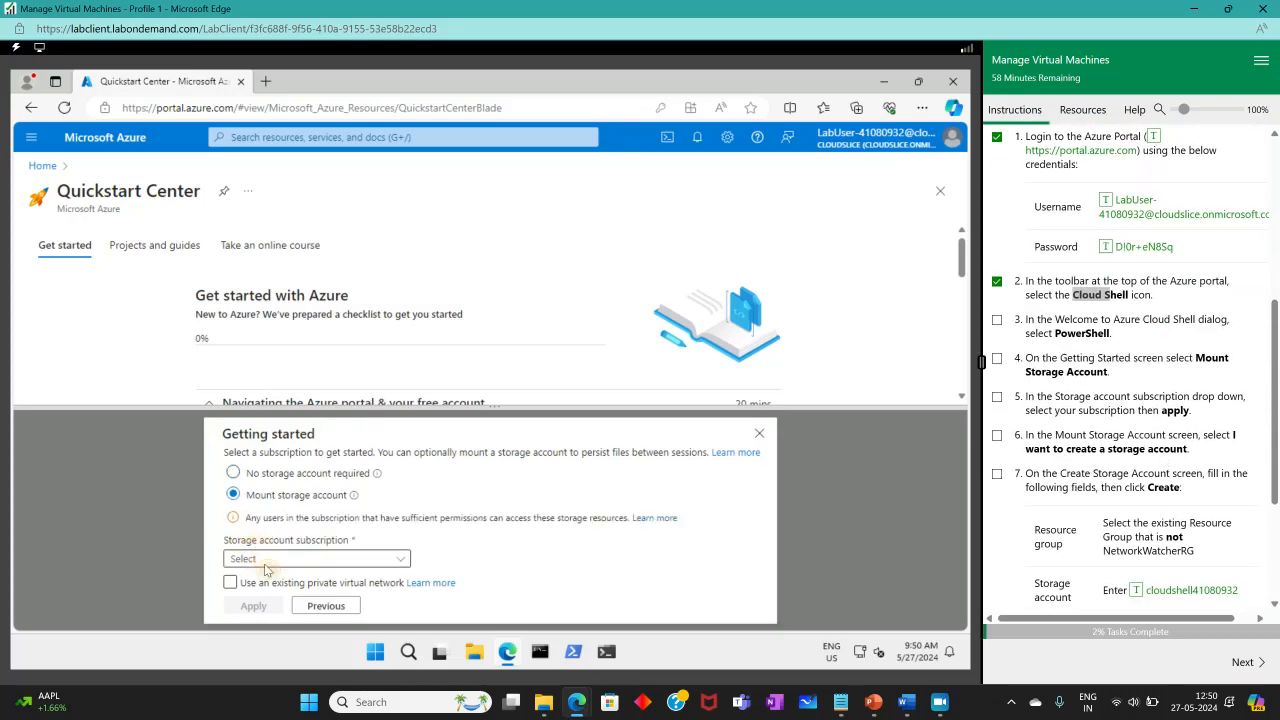
left_click(265, 562)
left_click(266, 606)
left_click(255, 606)
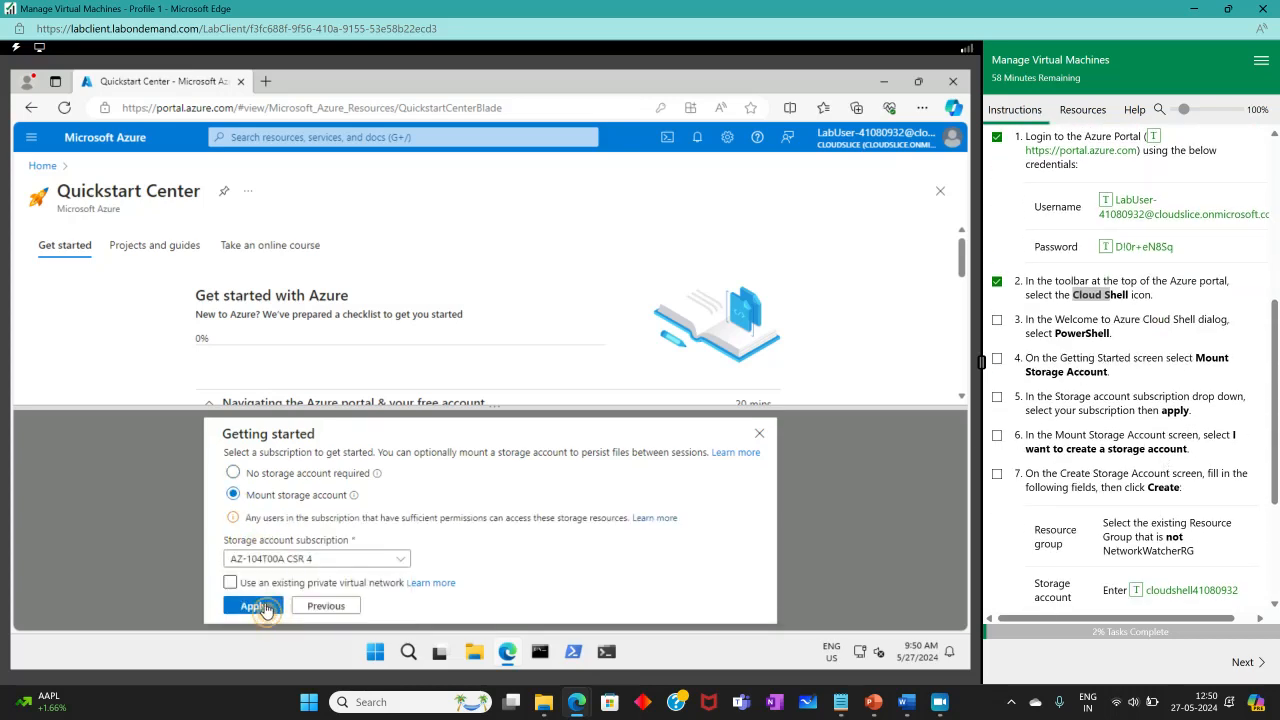
Create storage account cloudshell41080932 with file share shellstorage in az104-rg8-lod41080932, East US.
left_click(330, 564)
left_click(319, 592)
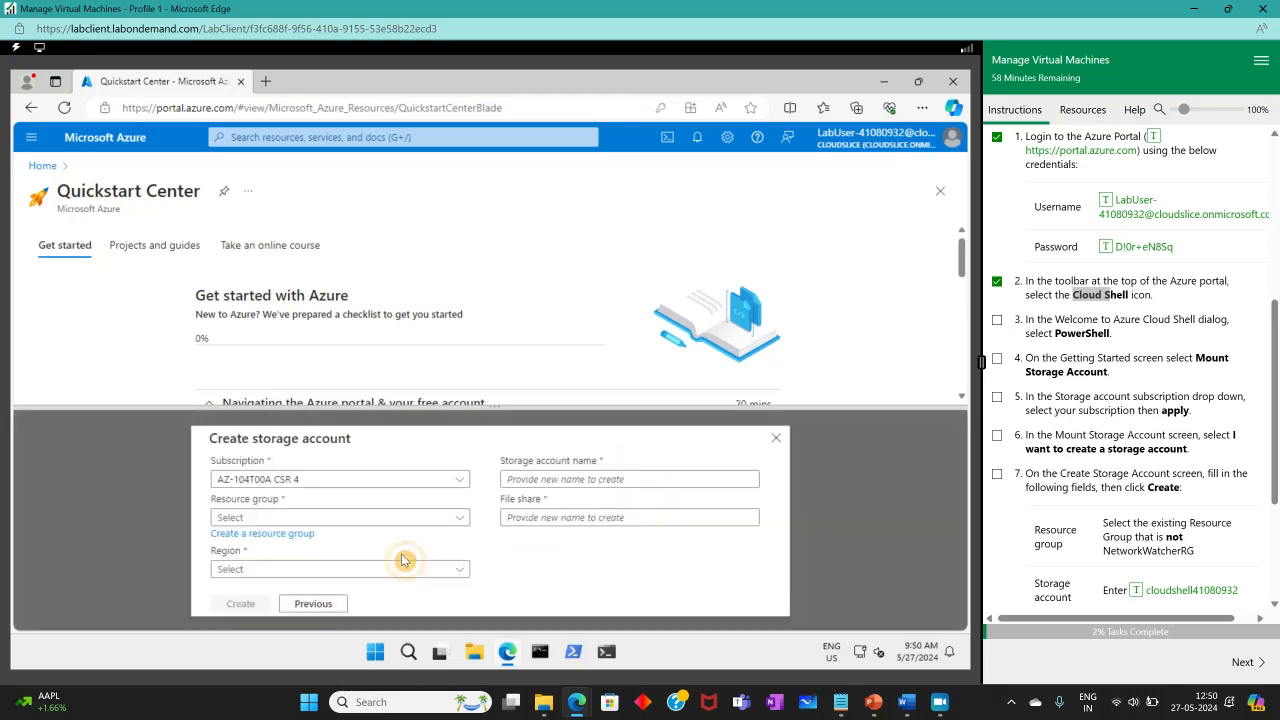
left_click(583, 478)
scroll(1100, 450, "down", 3)
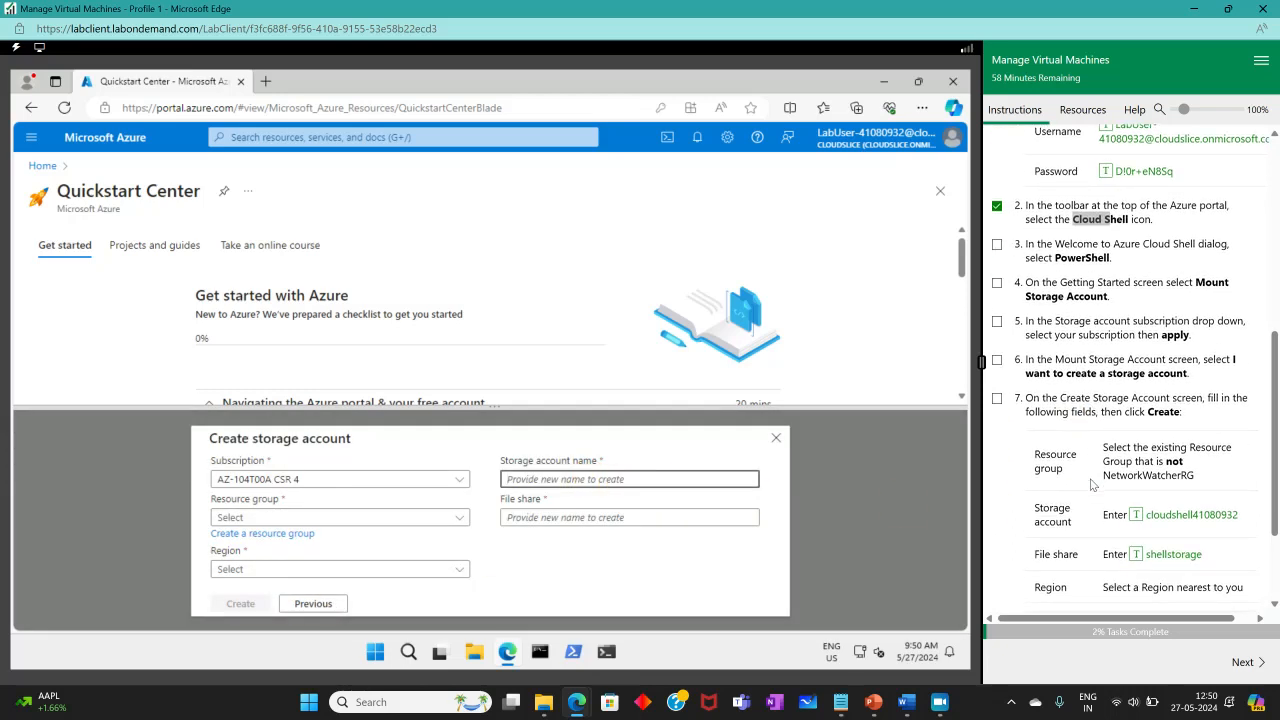
left_click(1143, 377)
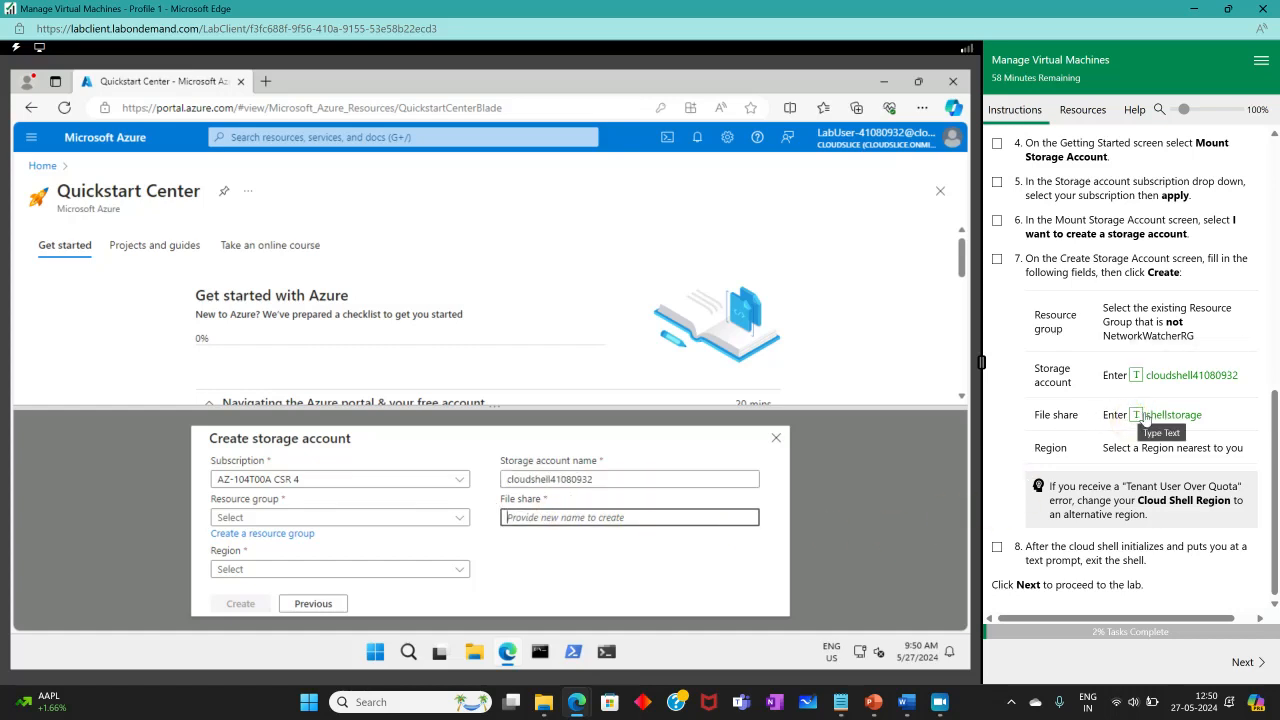
left_click(1145, 420)
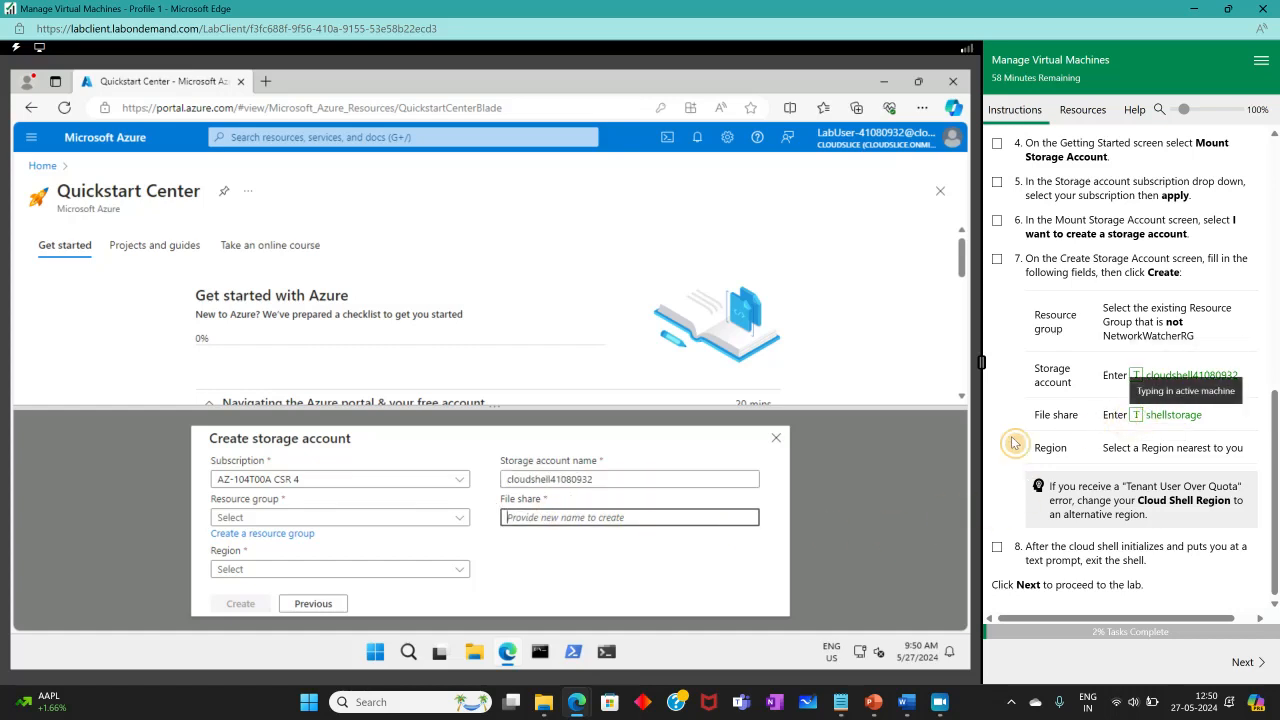
left_click(388, 520)
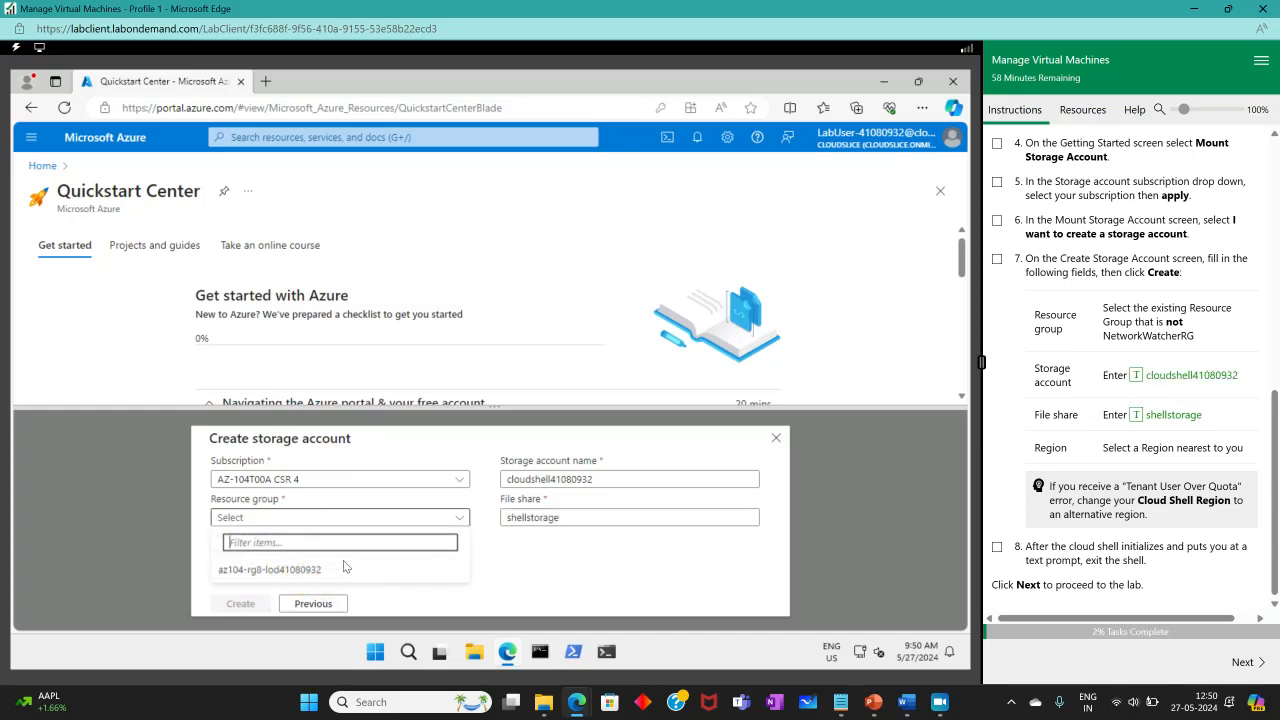
left_click(400, 568)
left_click(420, 568)
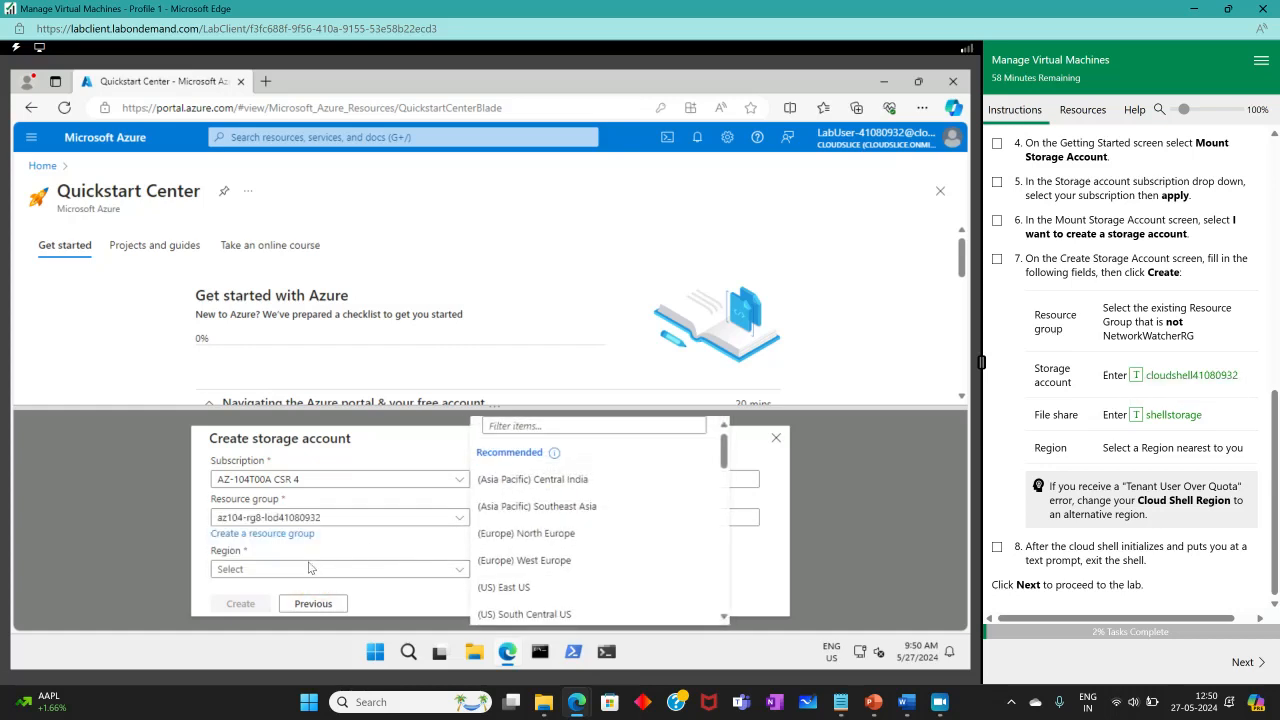
left_click(500, 587)
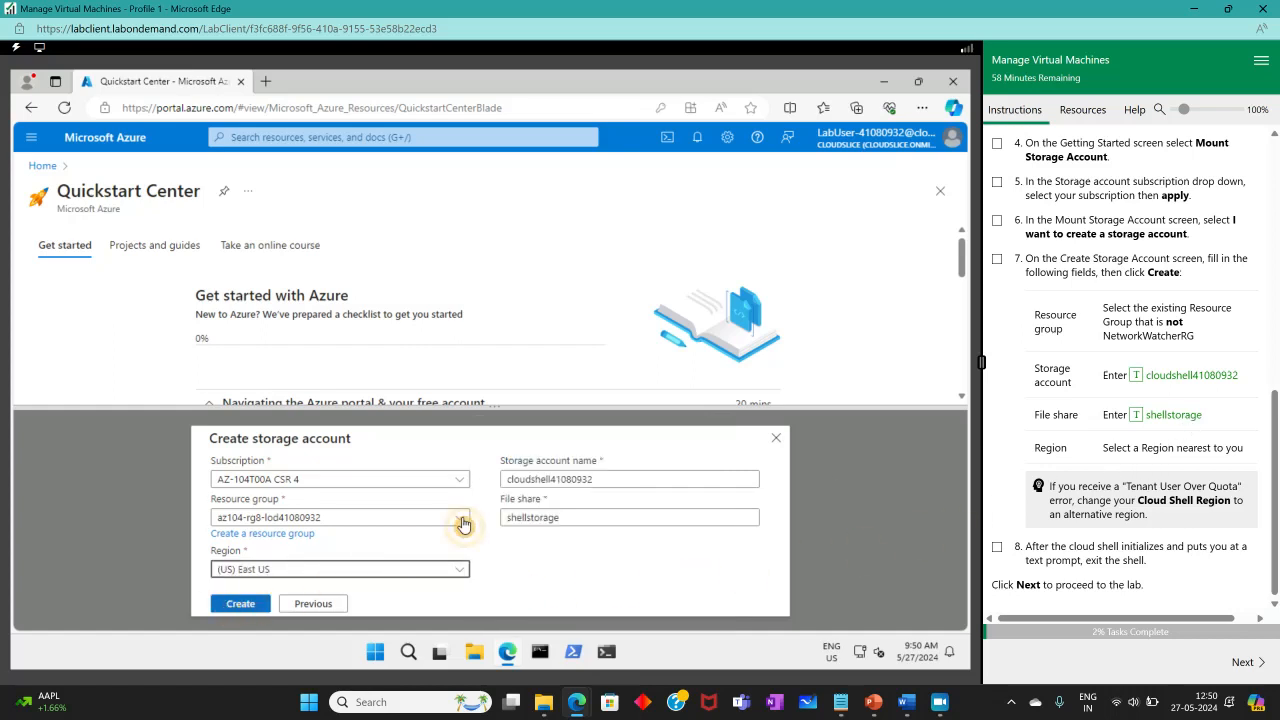
left_click(994, 257)
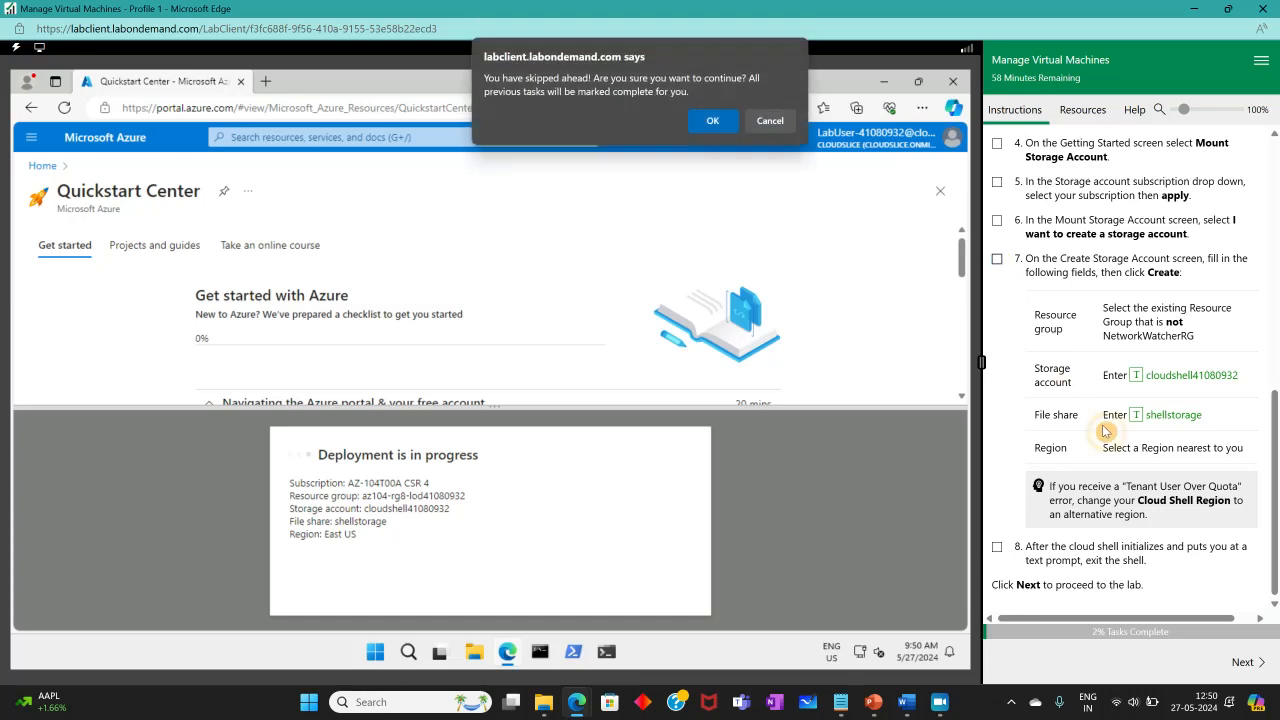
Let Cloud Shell initialize to a PowerShell prompt, enlarge its pane, clear the prompt, and close it.
left_click(710, 121)
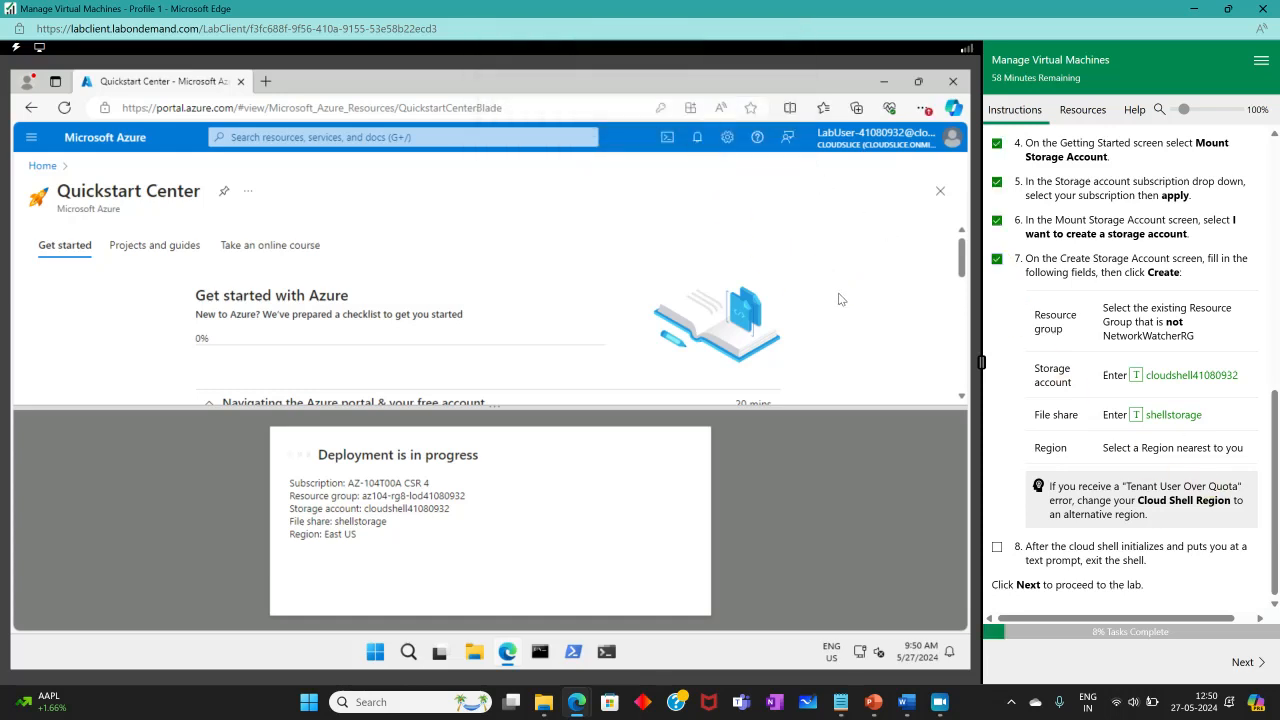
scroll(1173, 392, "up", 2)
scroll(1168, 388, "down", 2)
left_click(940, 702)
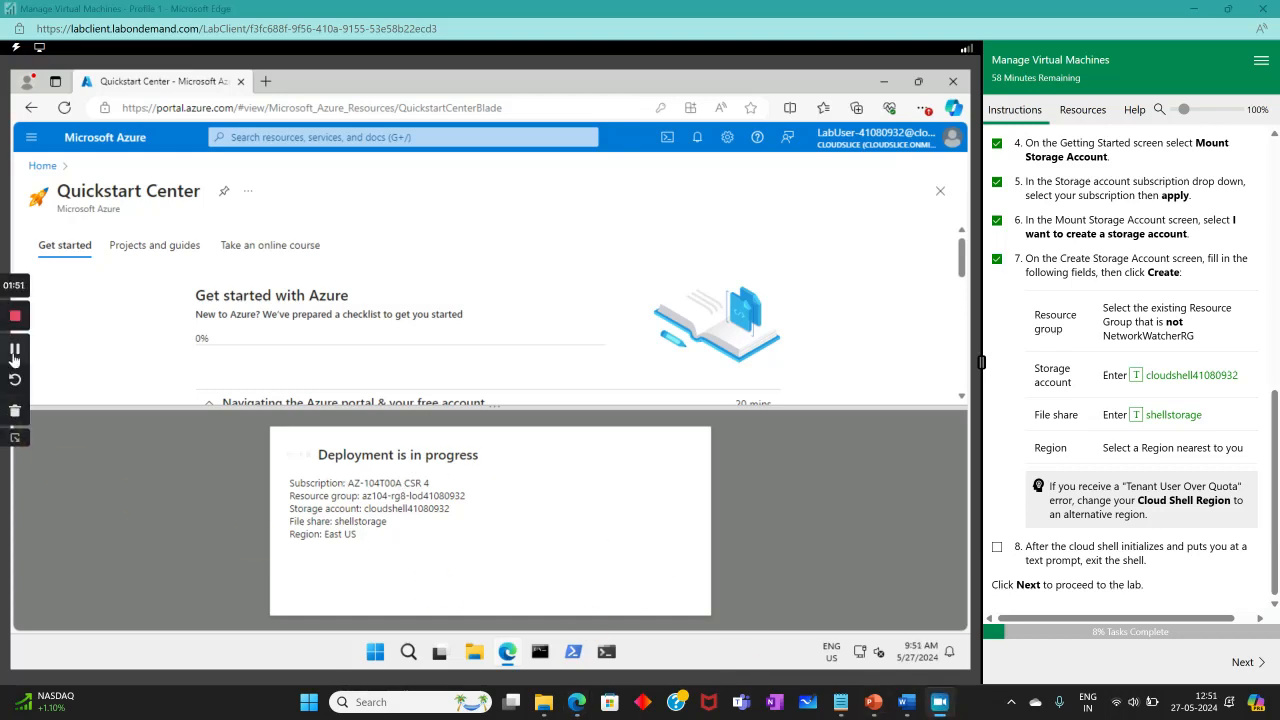
left_click(14, 356)
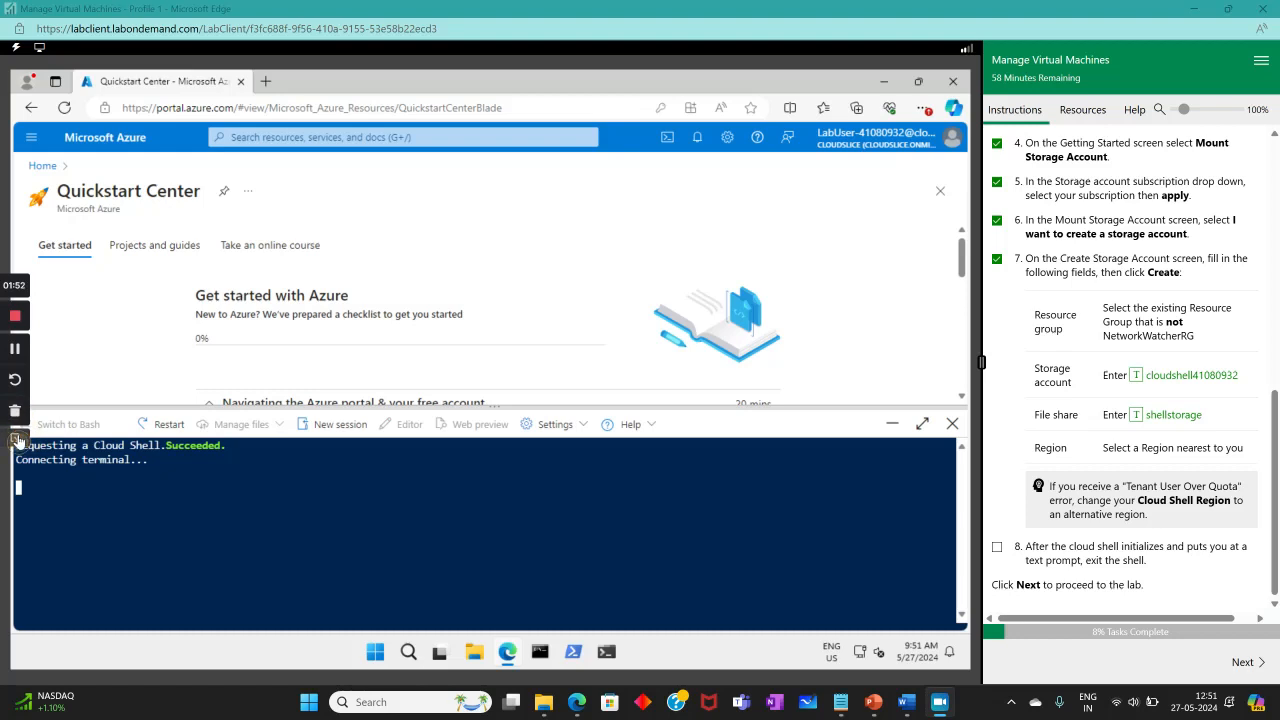
left_click(15, 438)
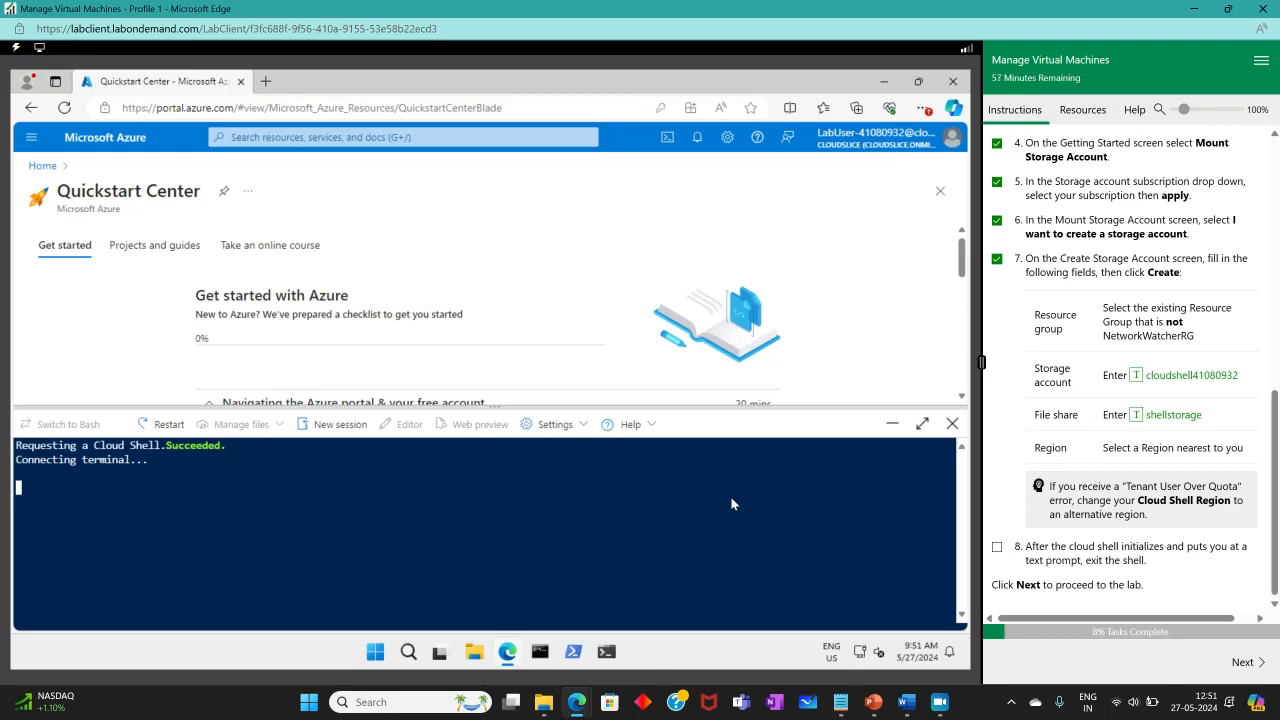
left_click(752, 408)
left_click_drag(752, 408, 752, 331)
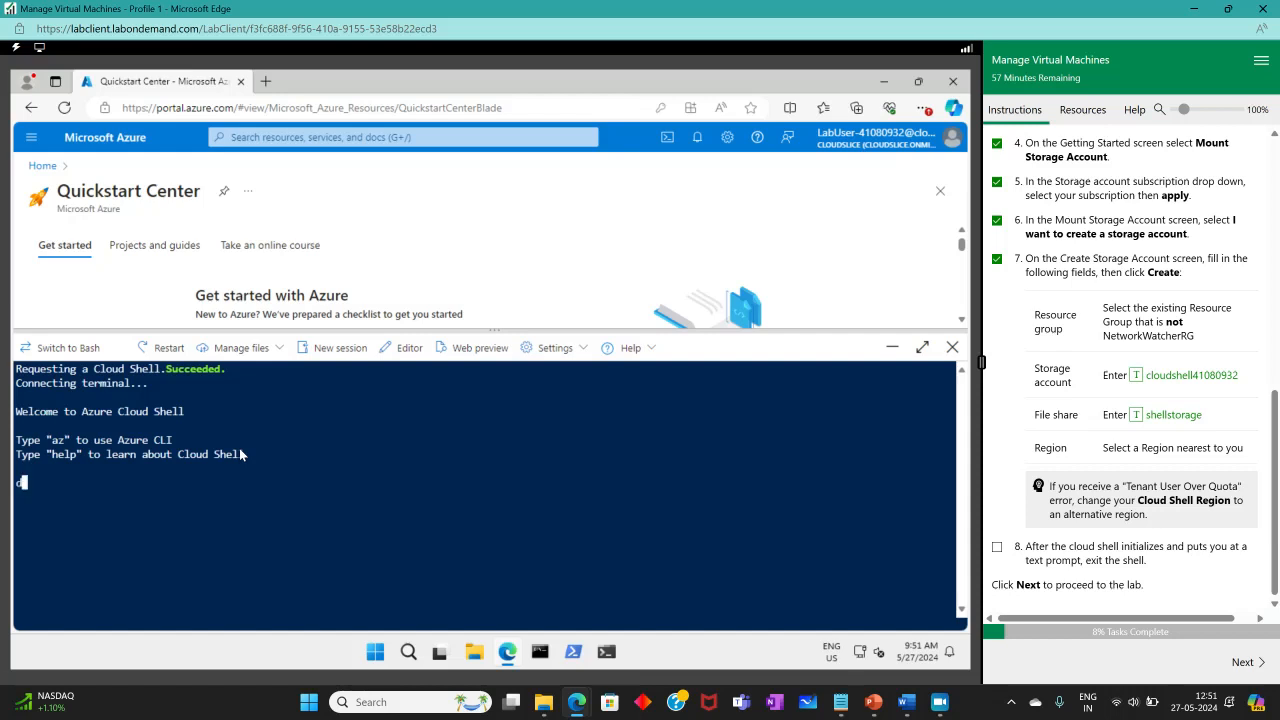
key("BackSpace")
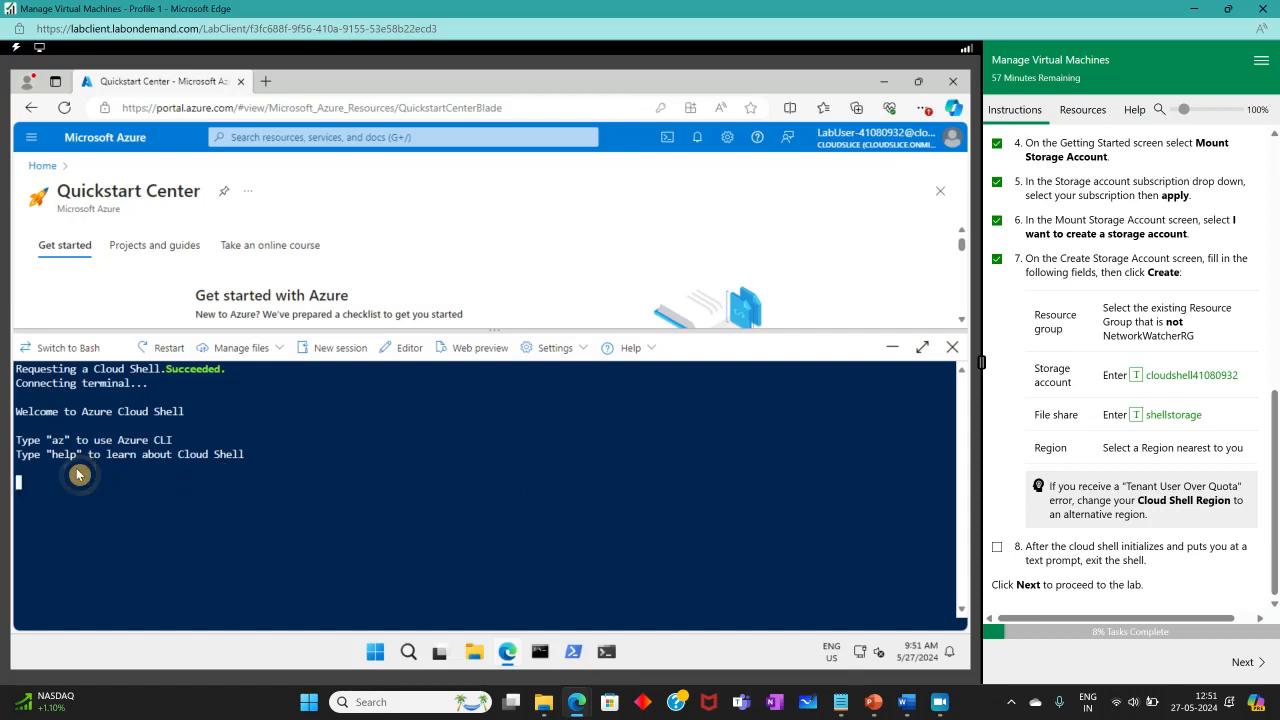
left_click(952, 347)
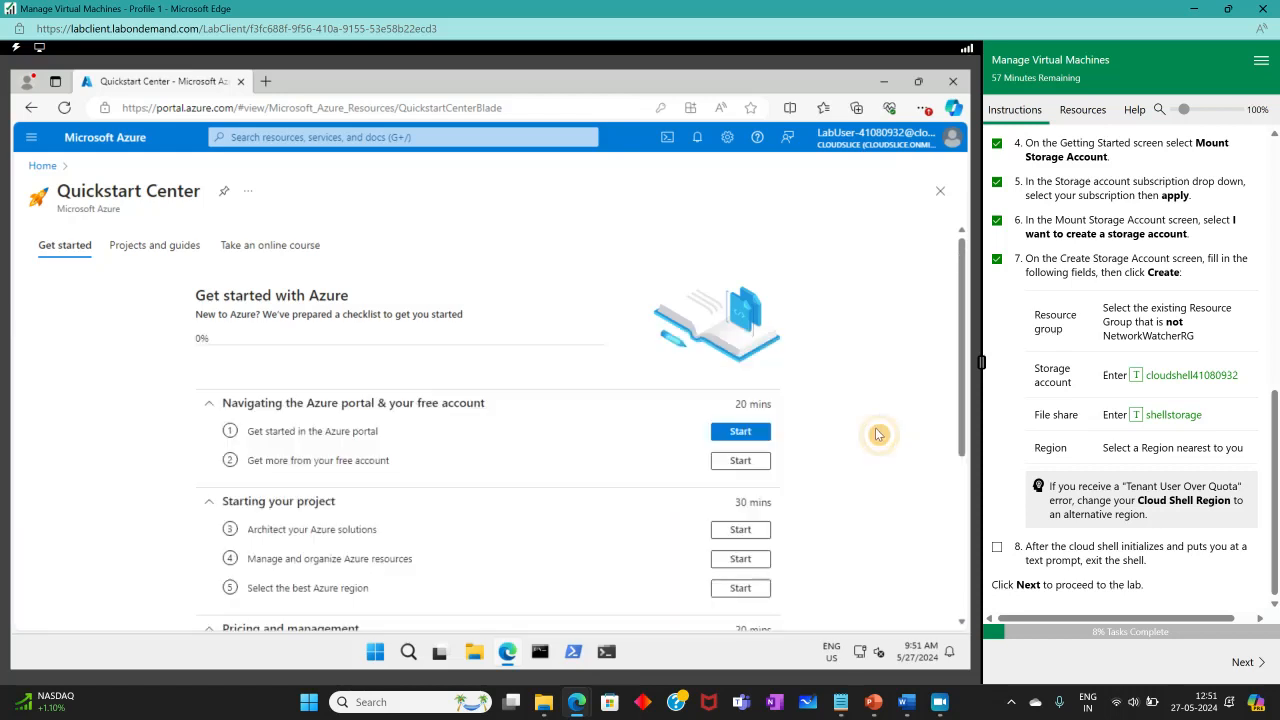
Tick the Cloud Shell step, advance the lab guide, and enlarge the Task 1 zone-resilient VM diagram.
left_click(997, 547)
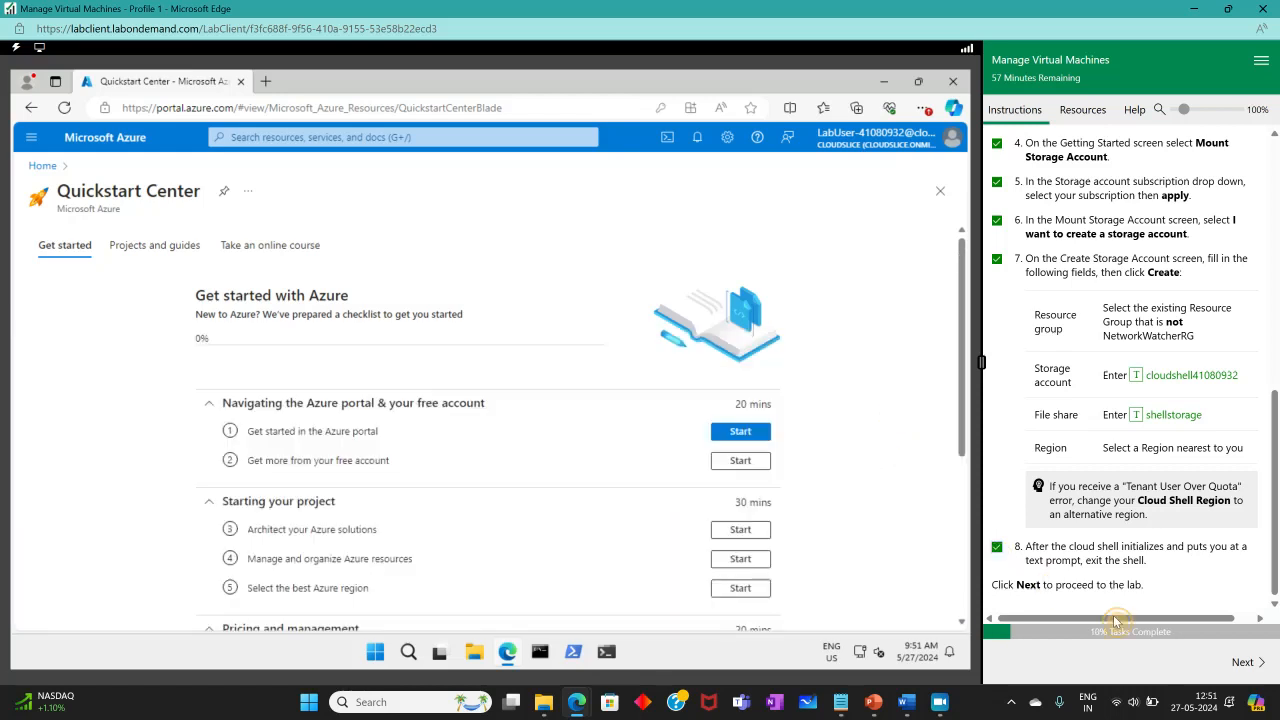
left_click(1245, 662)
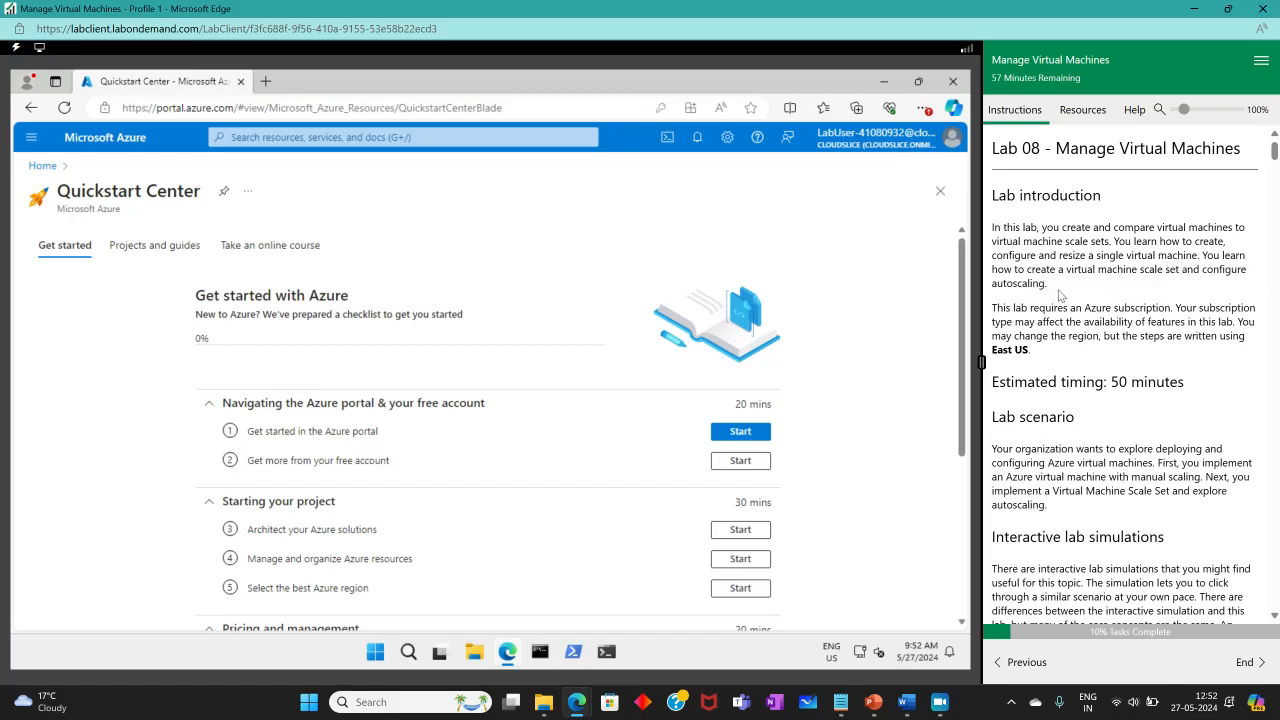
scroll(1065, 298, "down", 3)
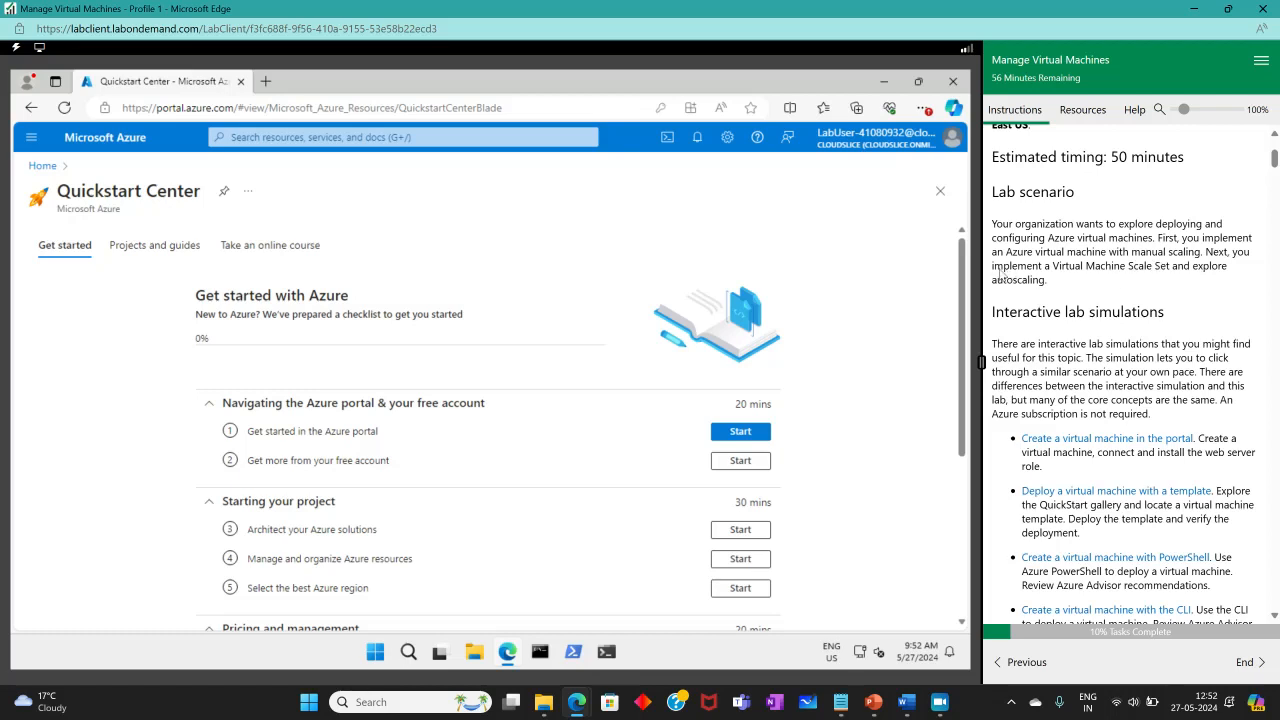
scroll(1050, 267, "down", 10)
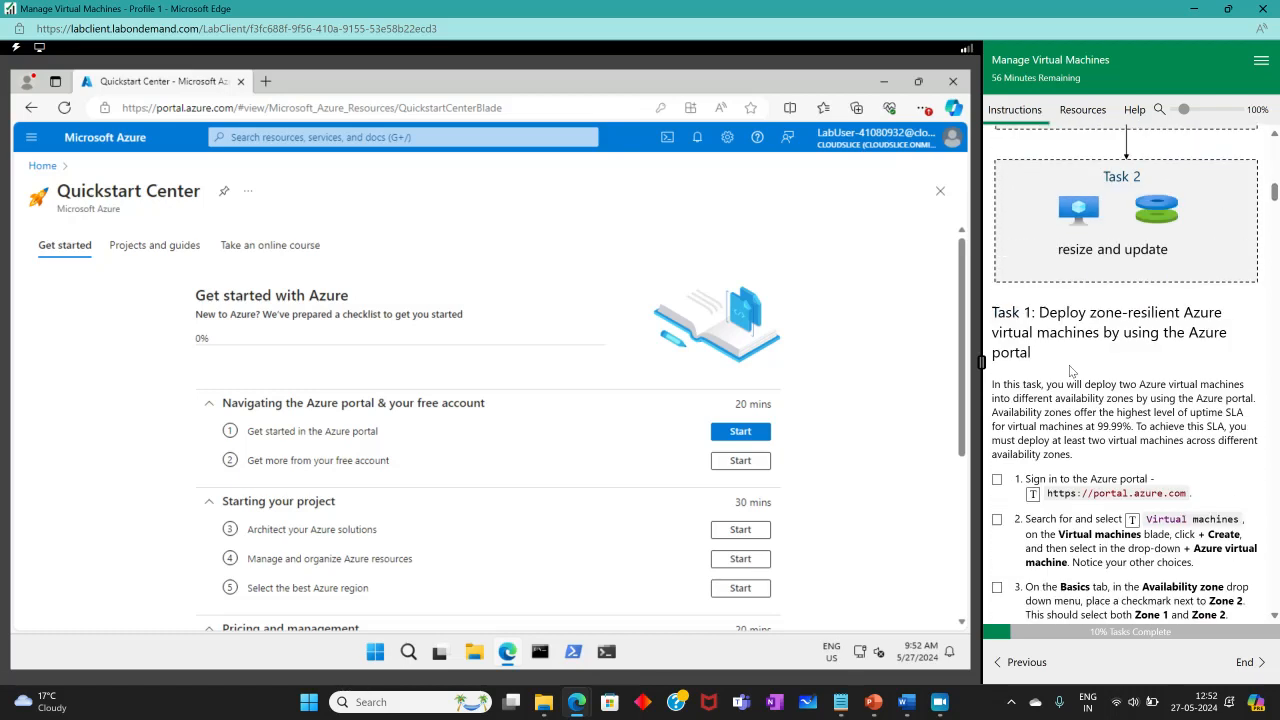
left_click(1106, 348)
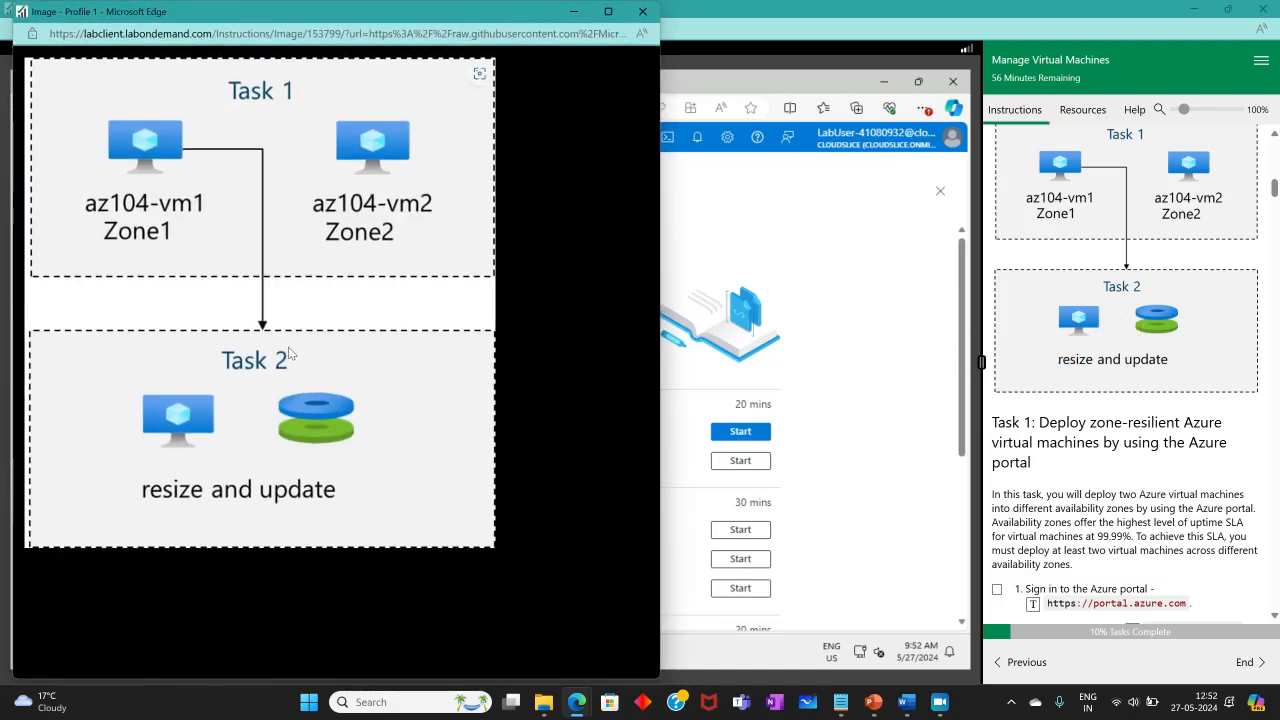
left_click(882, 290)
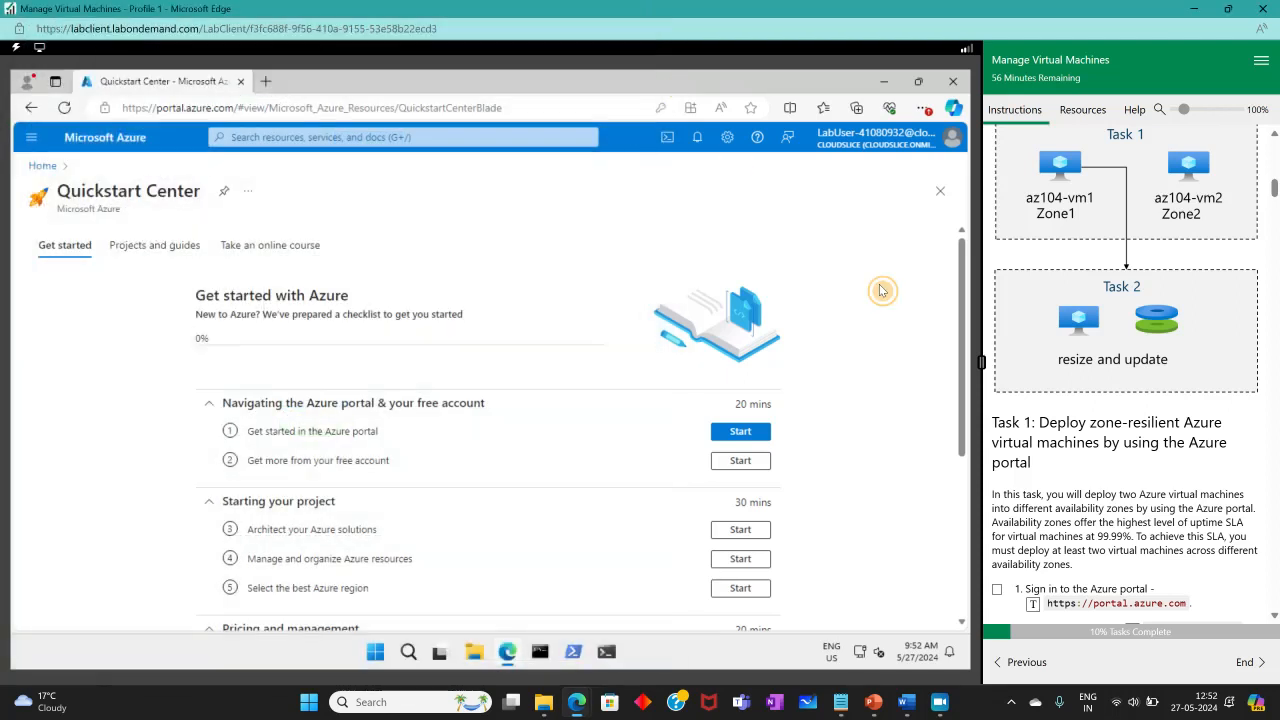
scroll(1229, 410, "down", 3)
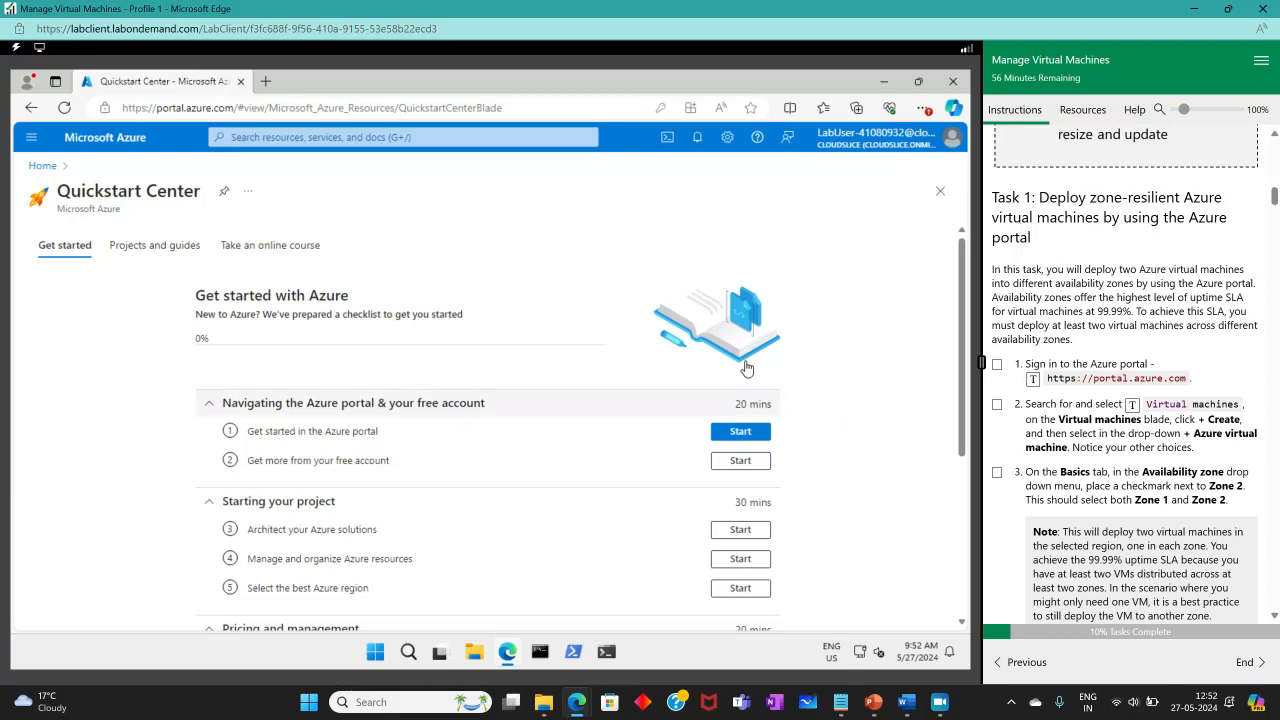
Open Virtual machines via search, tick lab steps 1 and 2, and start creating an Azure virtual machine.
left_click(307, 140)
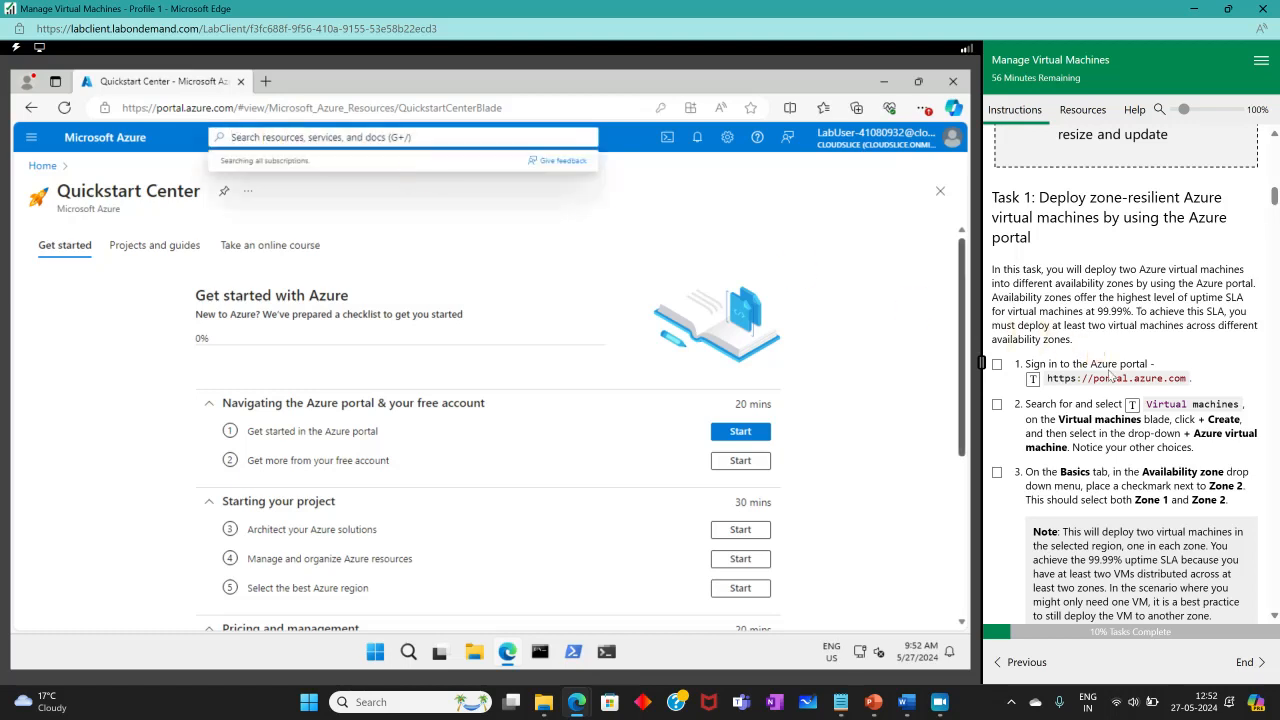
left_click(1132, 406)
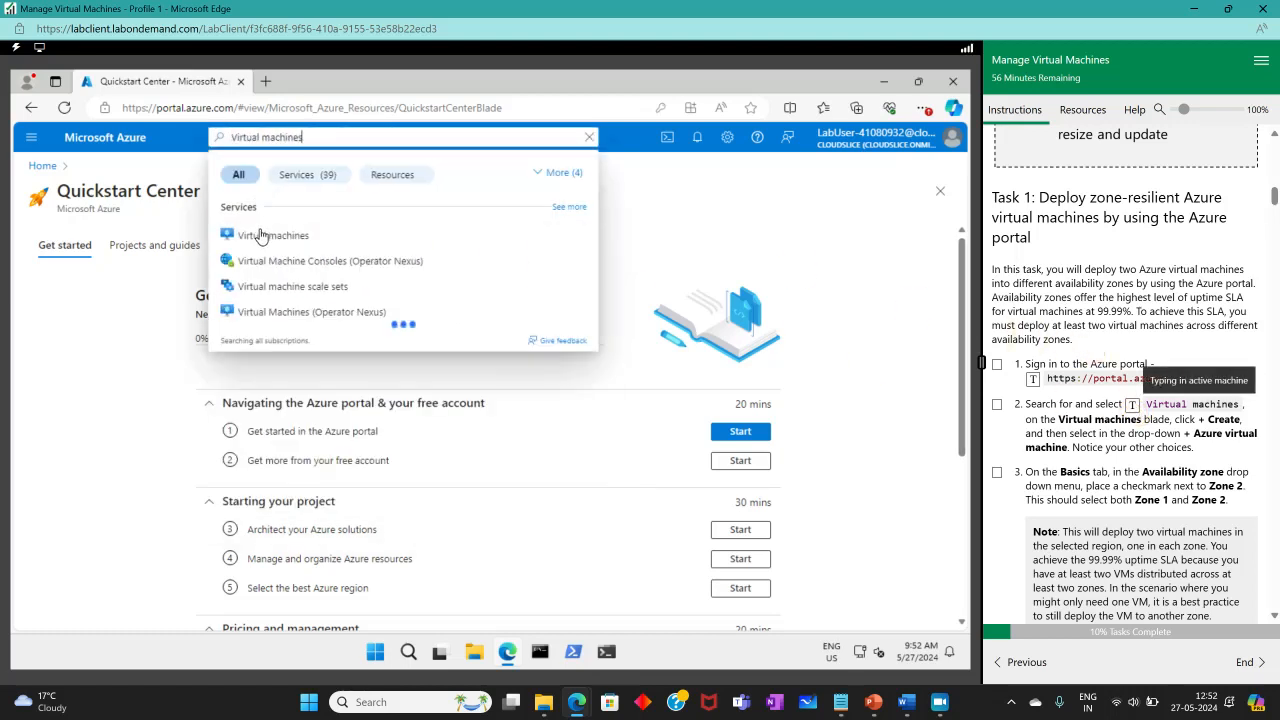
left_click(262, 235)
left_click(997, 364)
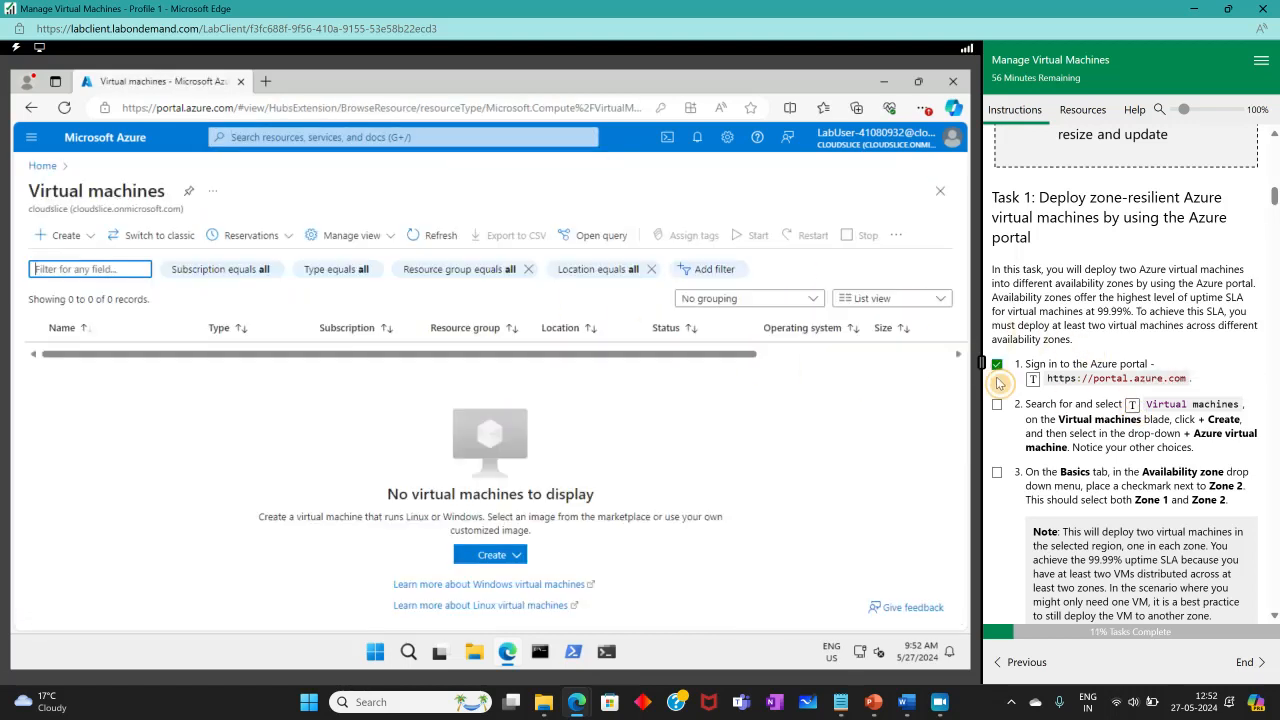
left_click(997, 404)
scroll(1100, 420, "down", 3)
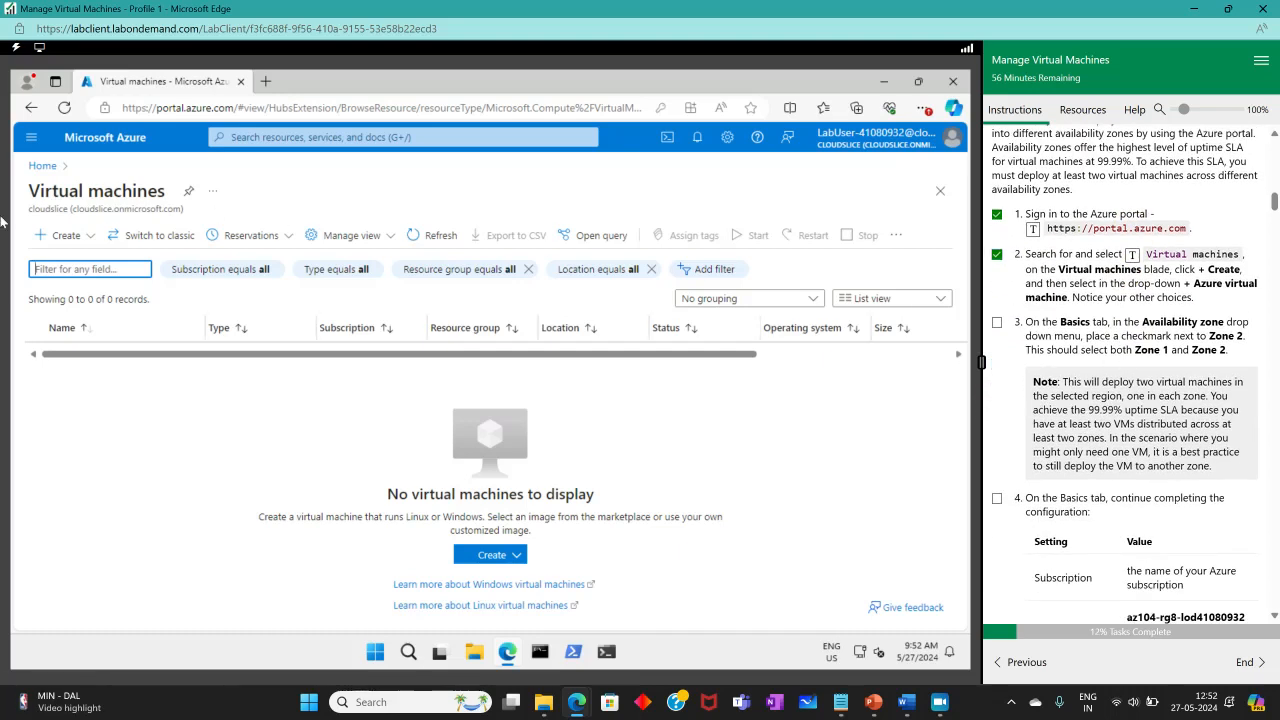
left_click(55, 240)
left_click(115, 281)
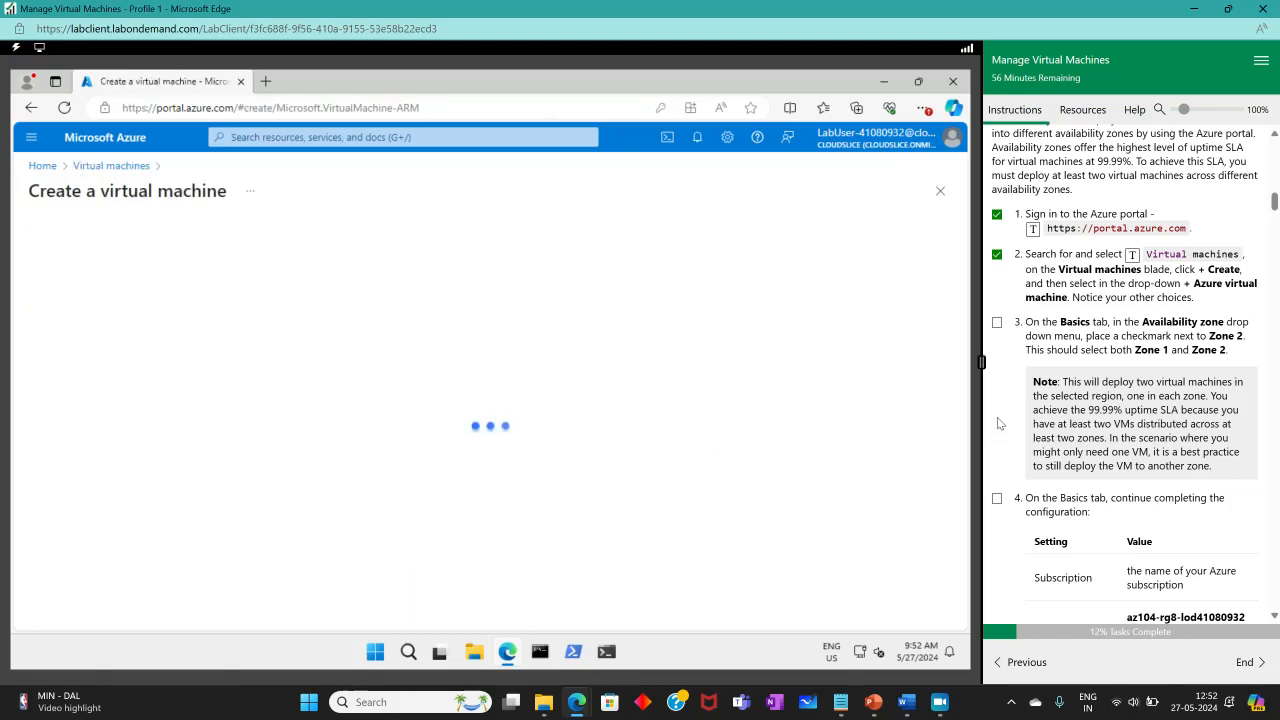
Choose the lab's existing resource group and availability zones 1 and 2, ticking lab step 3.
scroll(695, 381, "down", 3)
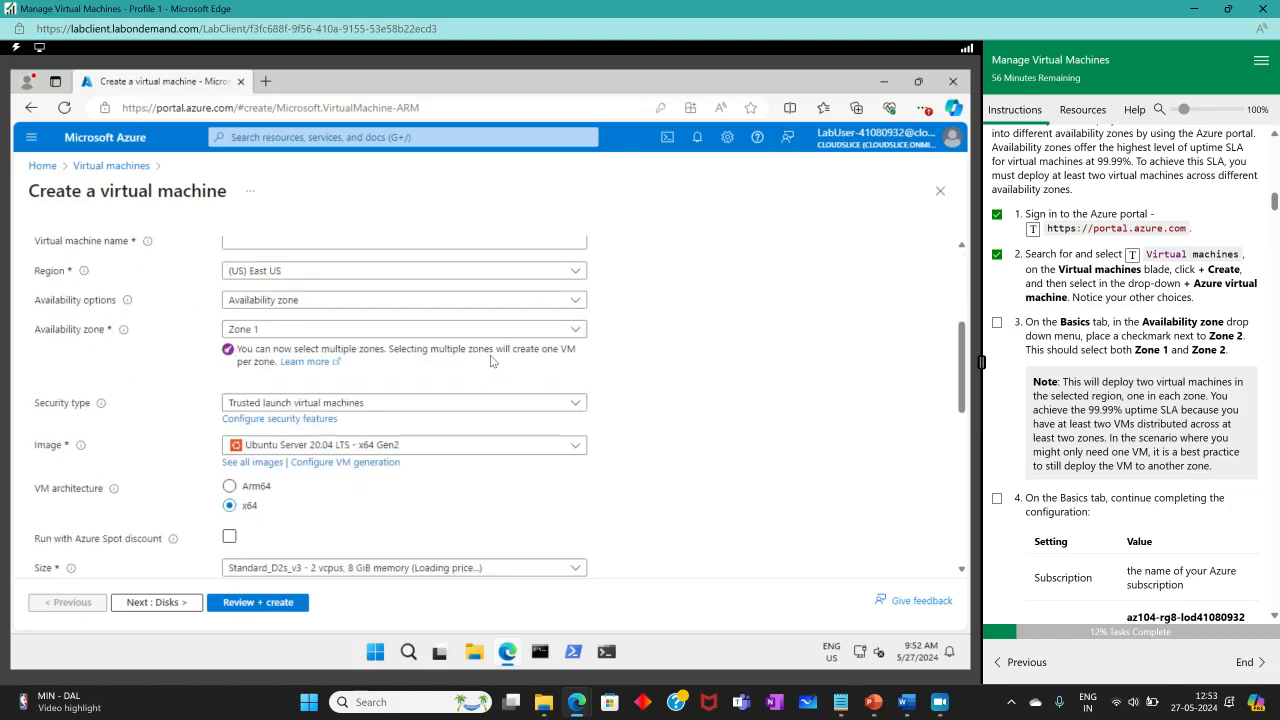
scroll(434, 271, "up", 3)
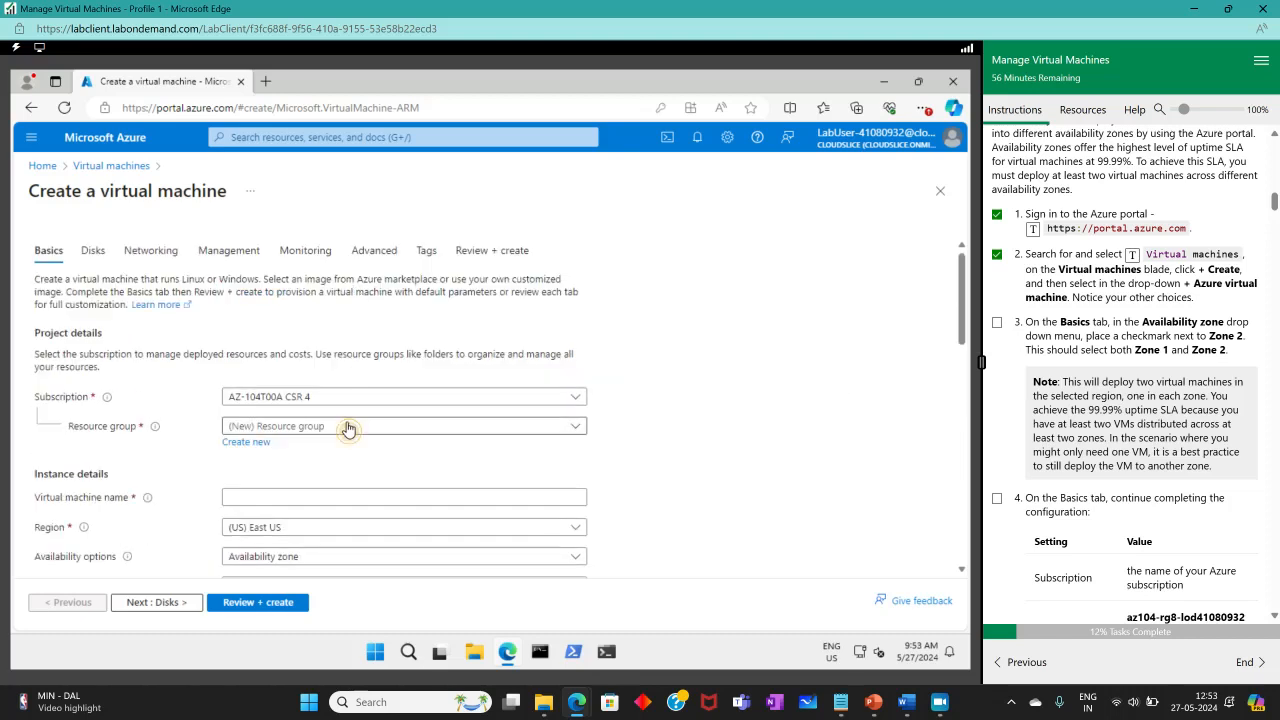
left_click(428, 424)
left_click(309, 476)
scroll(685, 373, "down", 1)
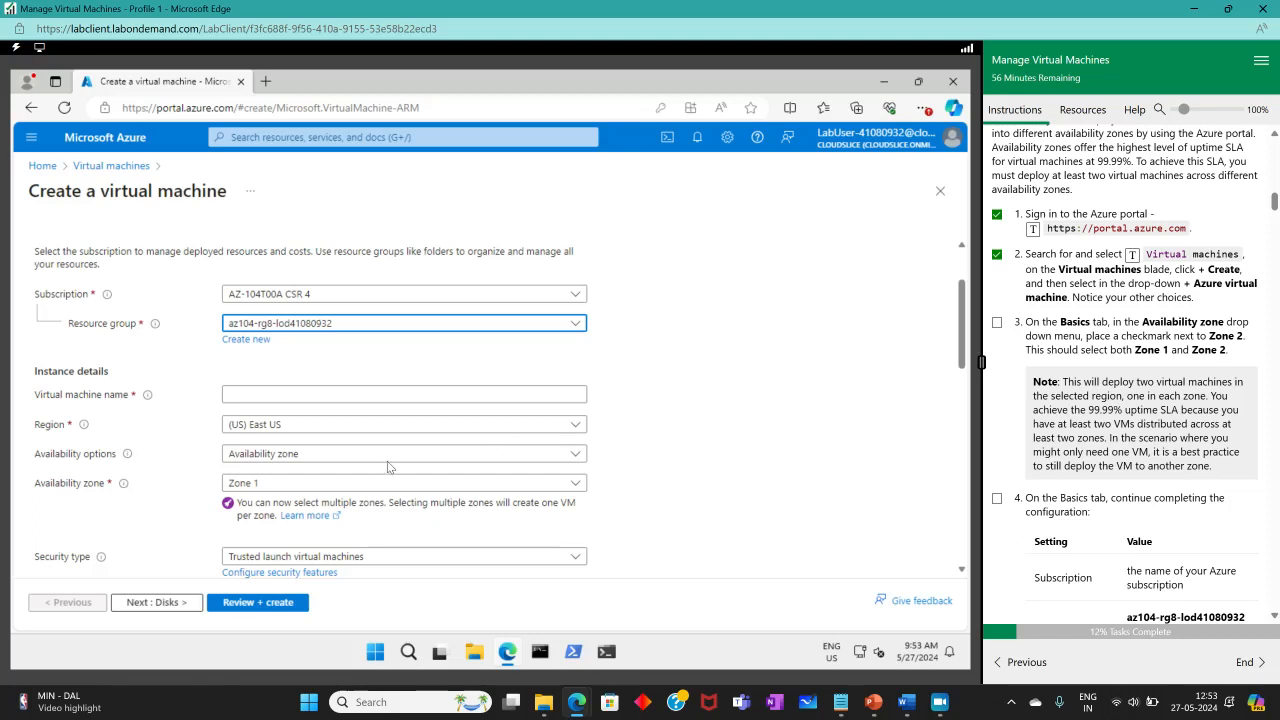
left_click(362, 485)
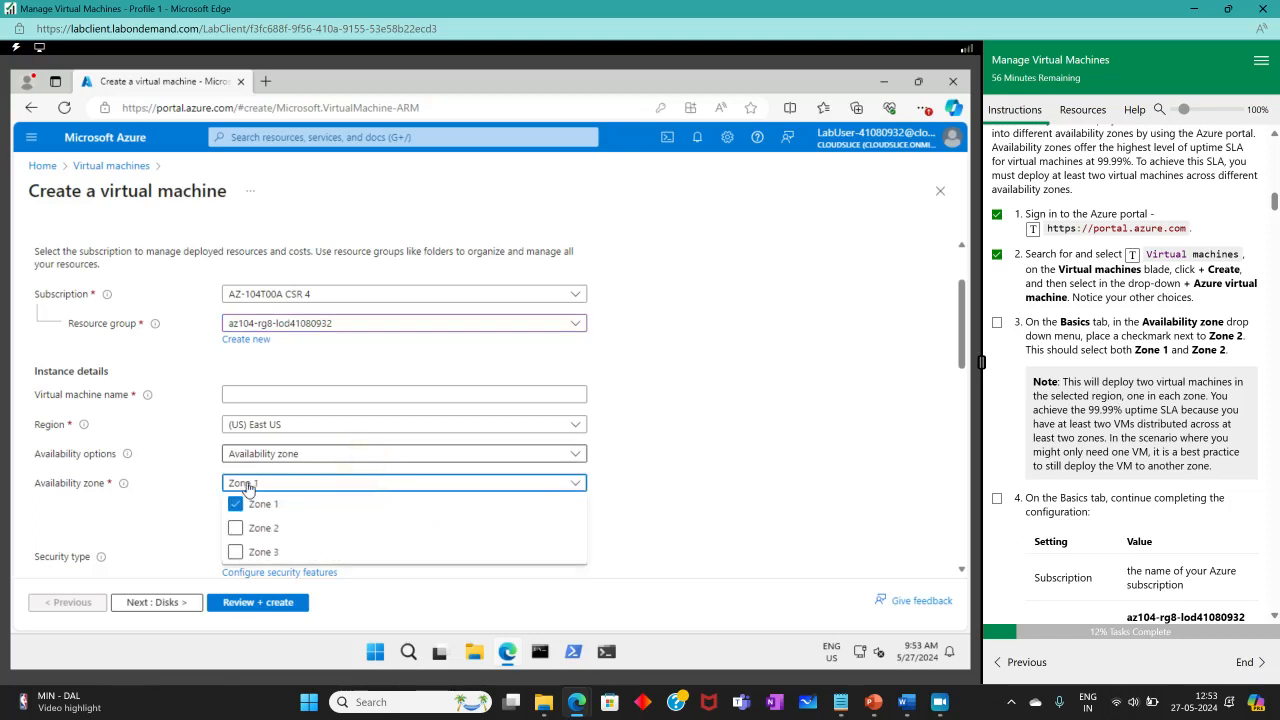
left_click(235, 528)
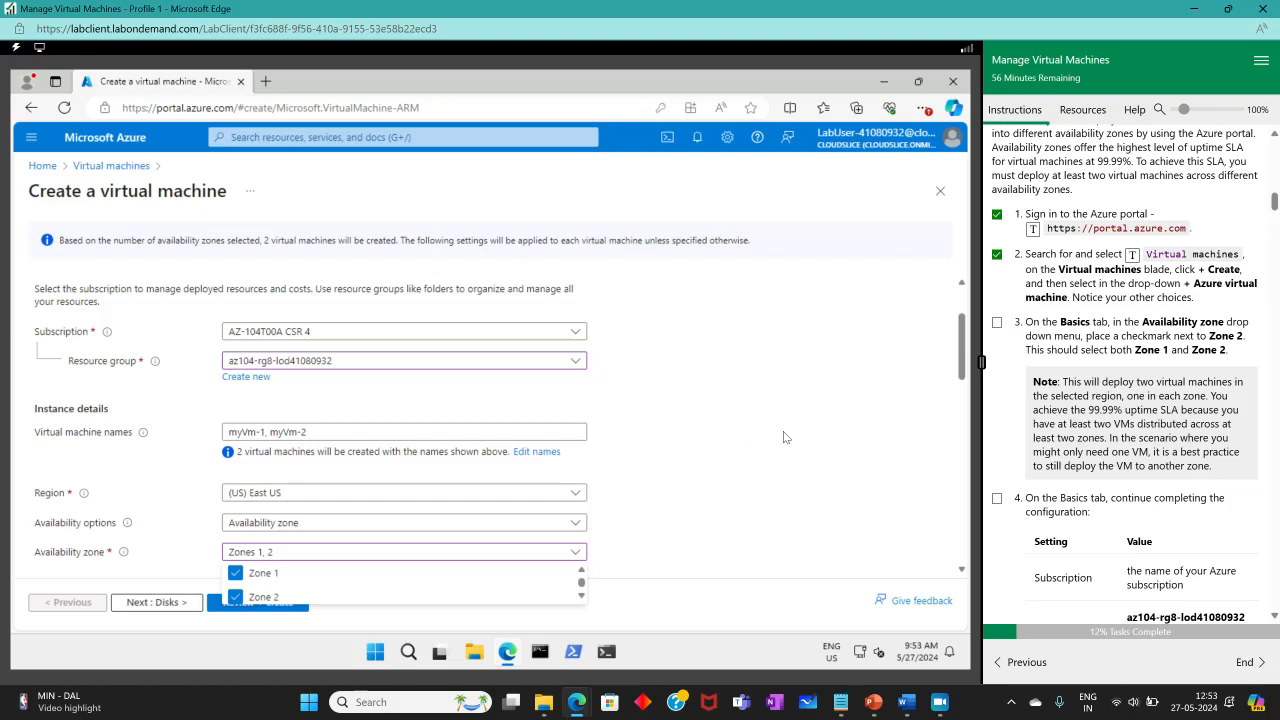
left_click(996, 324)
scroll(727, 441, "down", 2)
scroll(1091, 521, "down", 3)
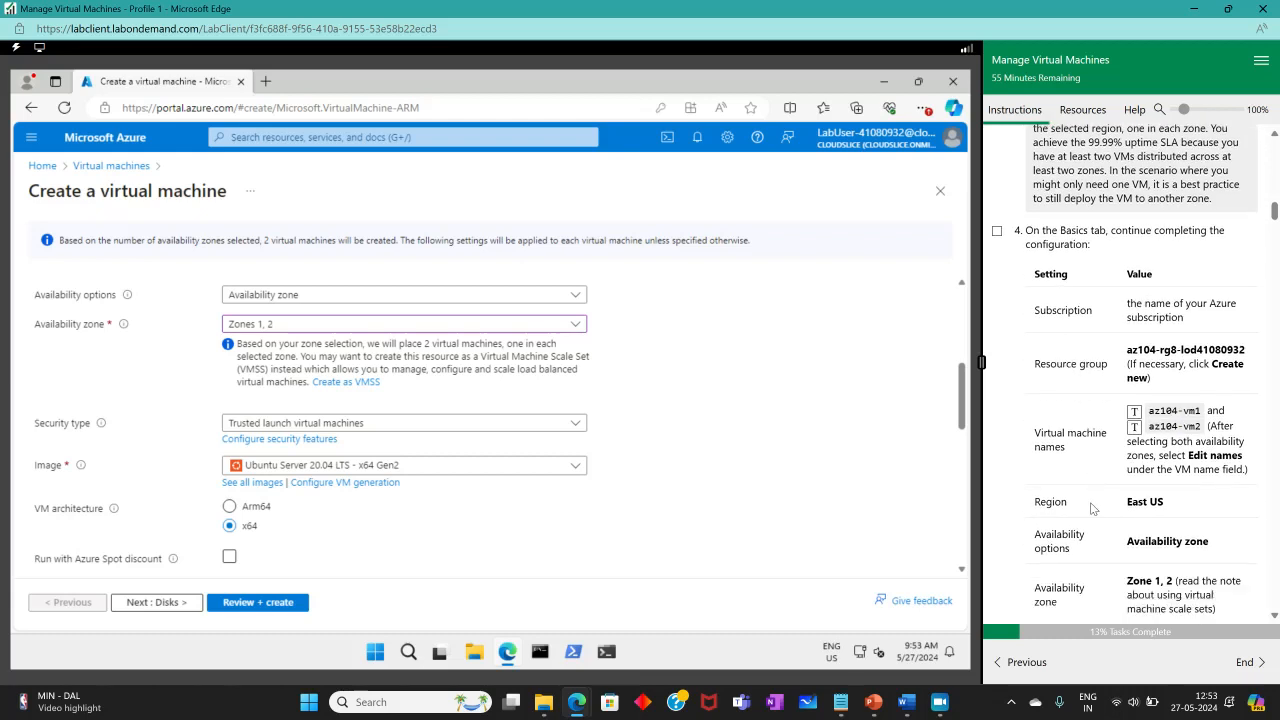
scroll(1093, 509, "down", 1)
scroll(716, 467, "up", 3)
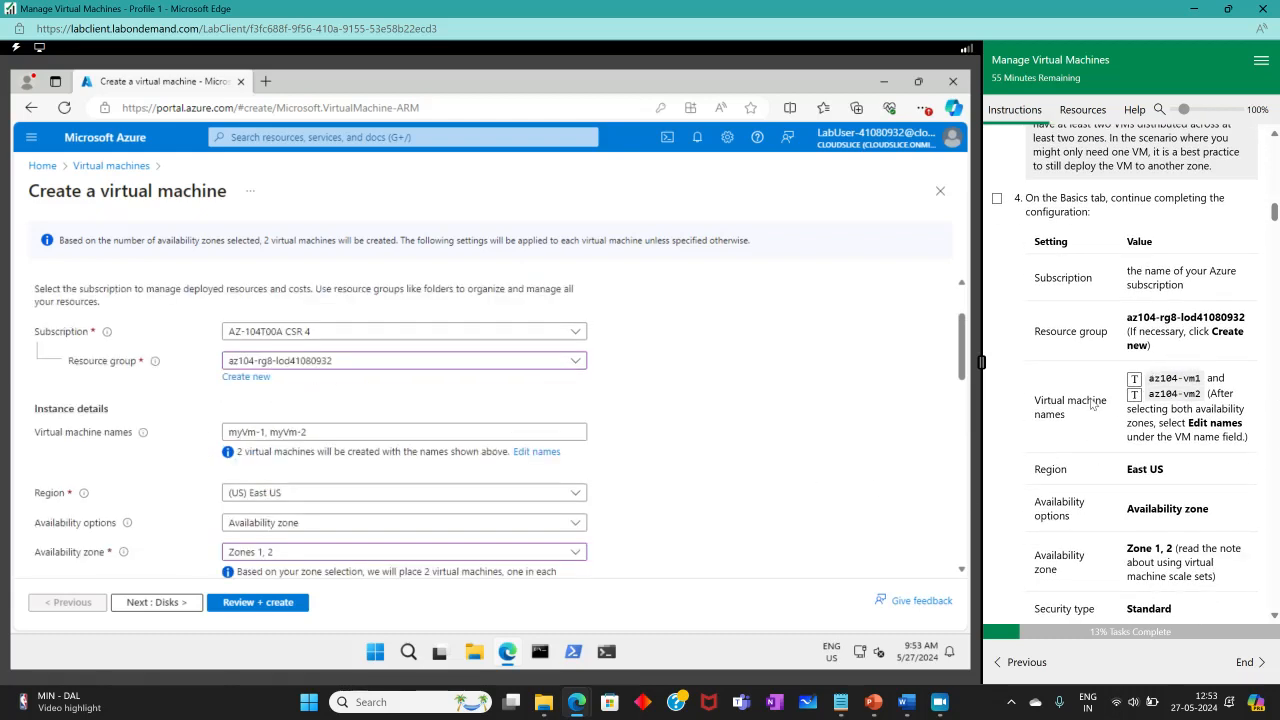
scroll(378, 422, "down", 1)
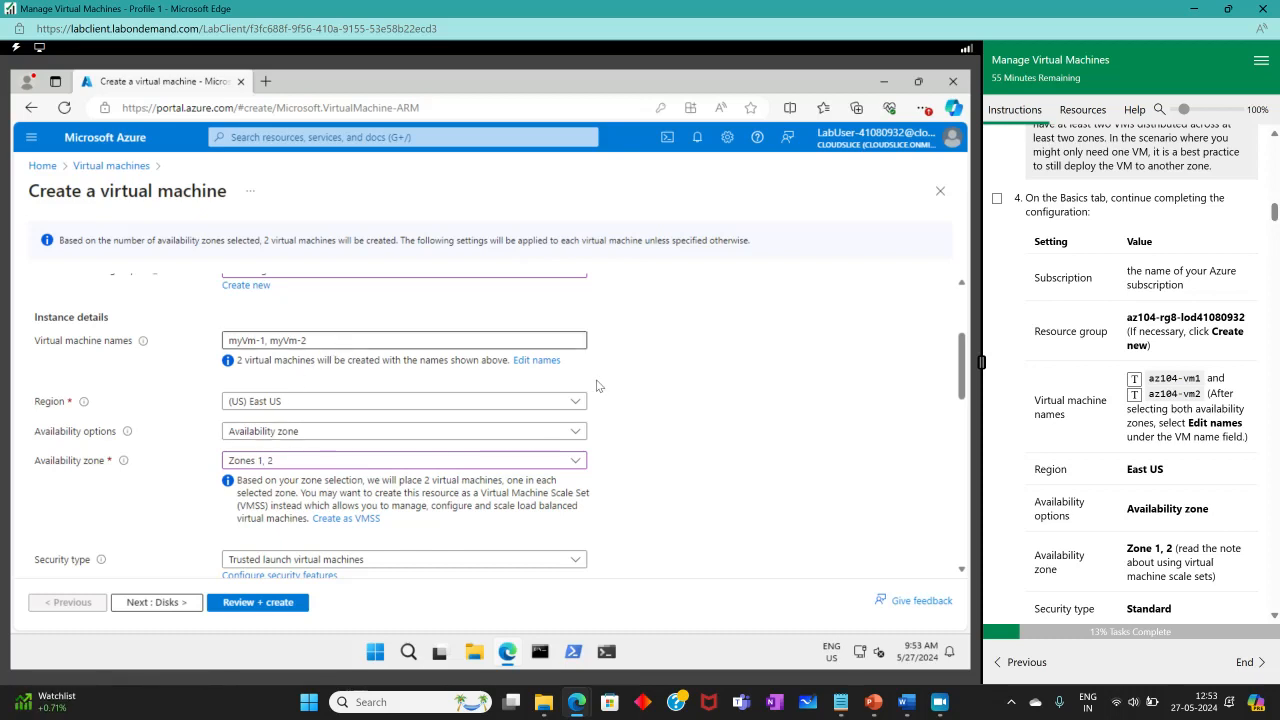
Open the VM name editor and try selecting the default myVm-1 name.
left_click(536, 364)
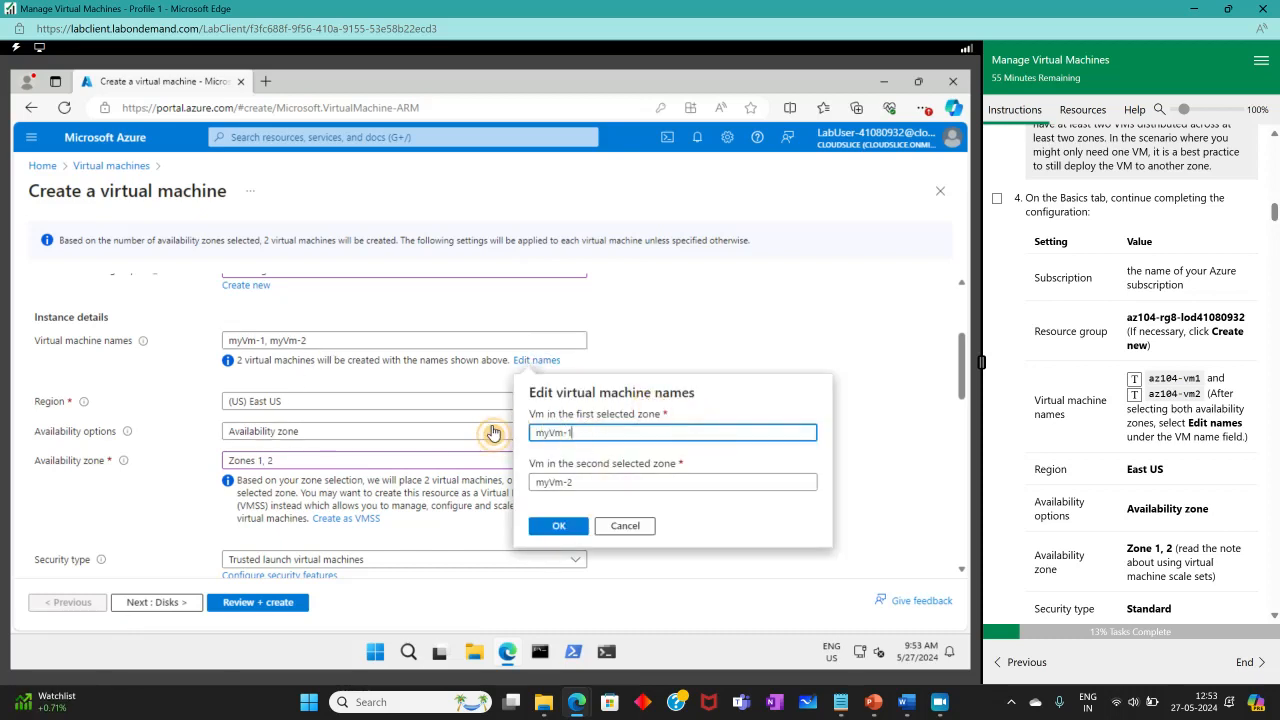
left_click(495, 431)
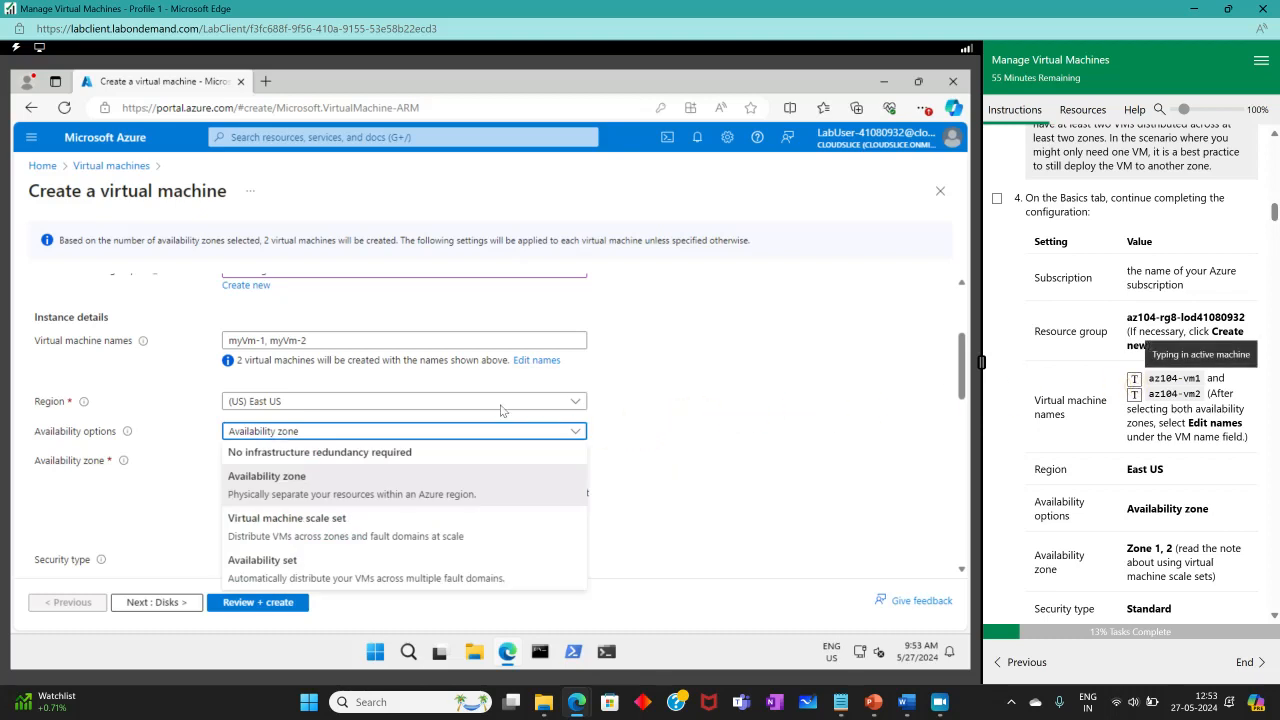
left_click(536, 360)
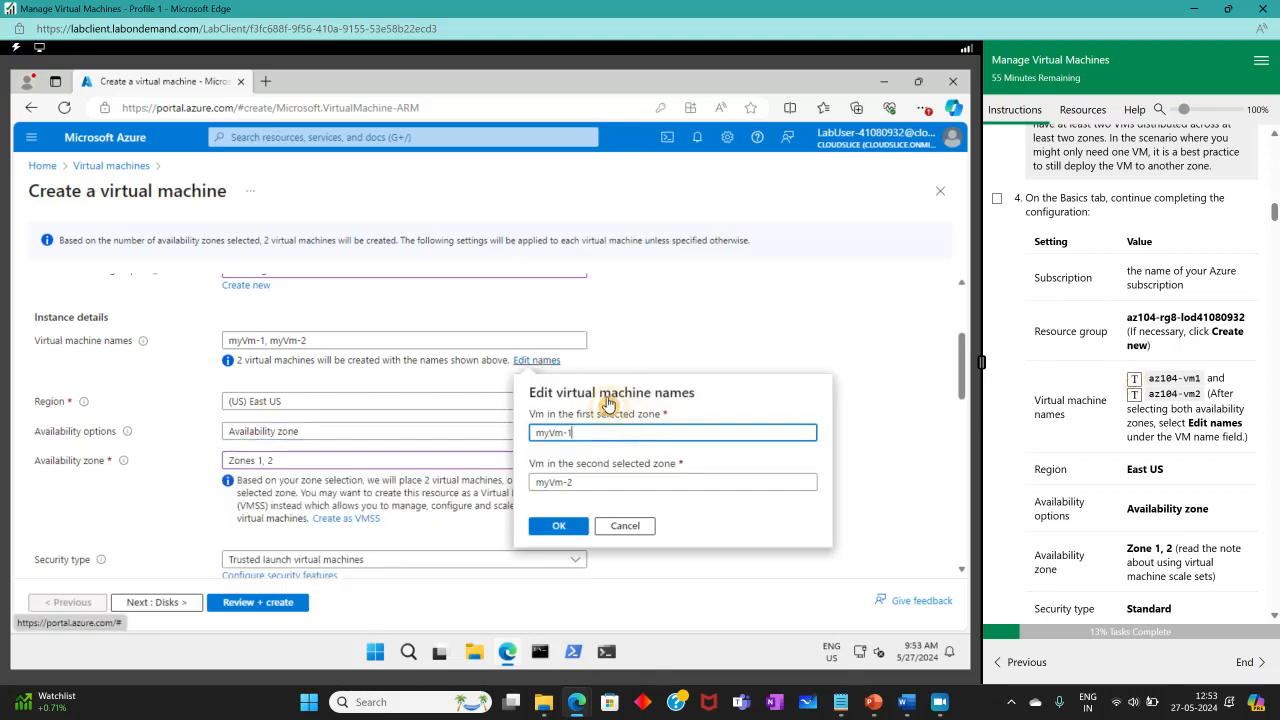
left_click(500, 431)
left_click(568, 433)
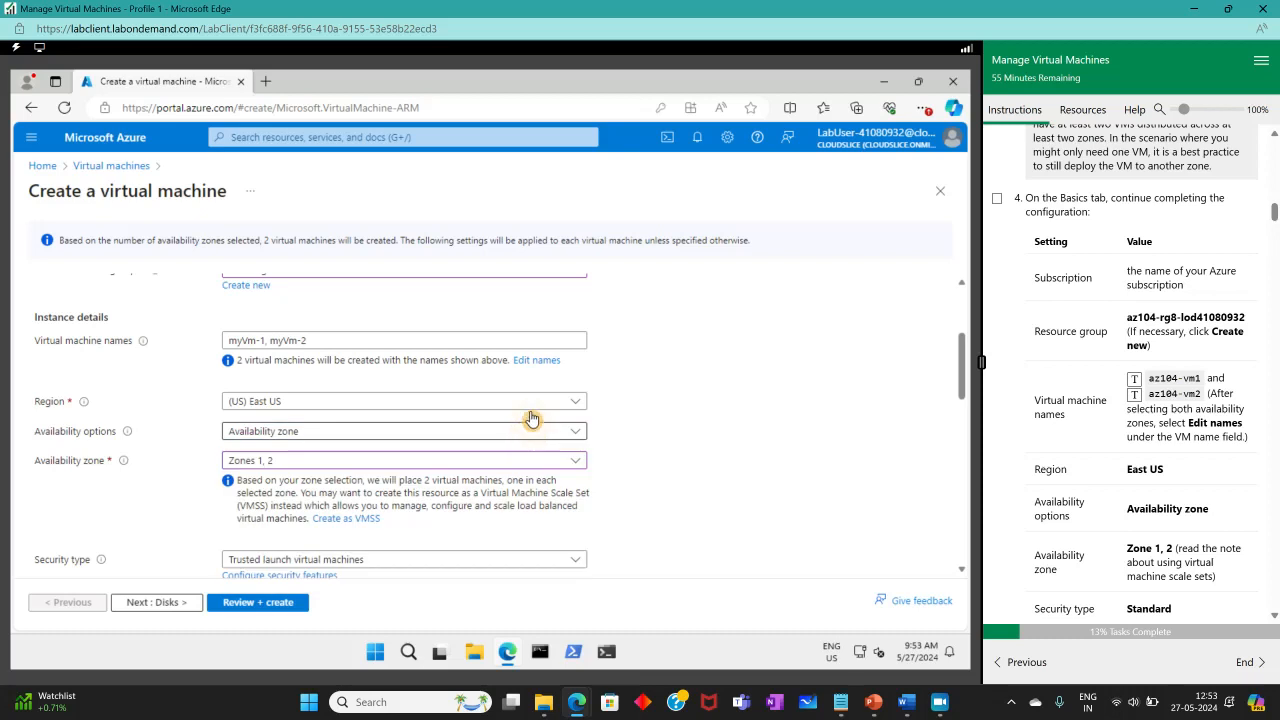
left_click(533, 426)
left_click(551, 365)
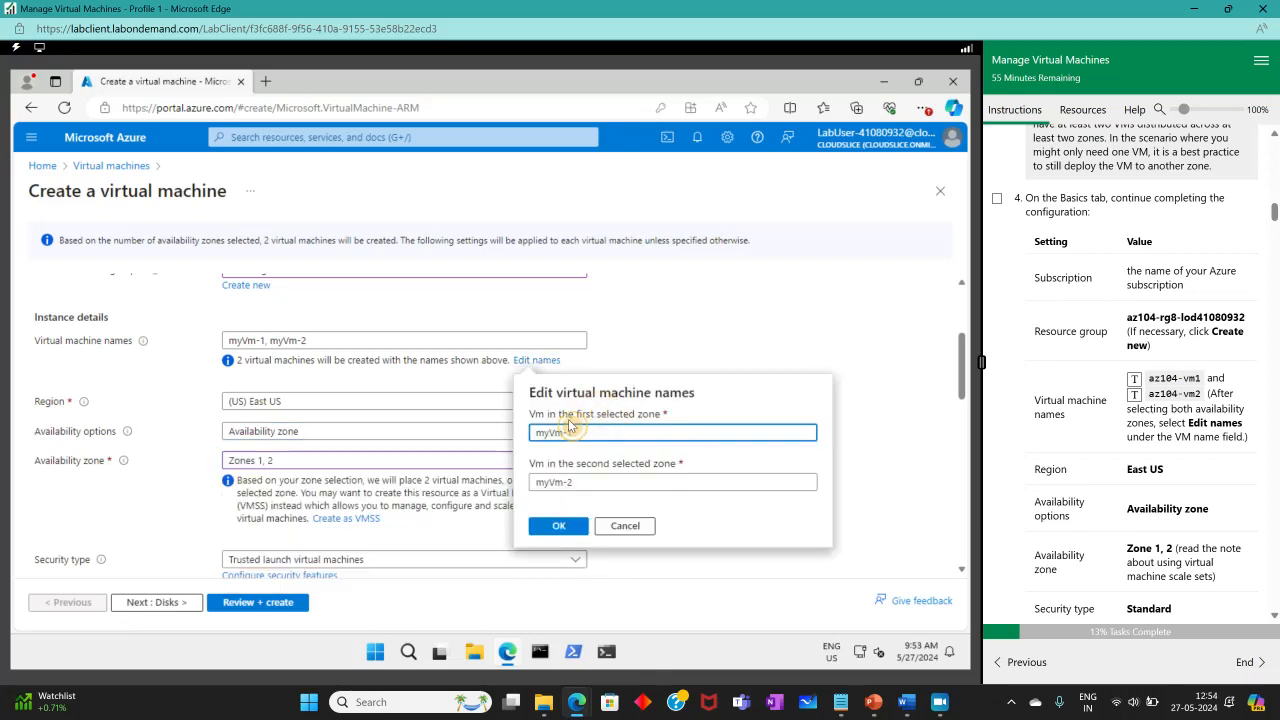
left_click_drag(572, 431, 514, 438)
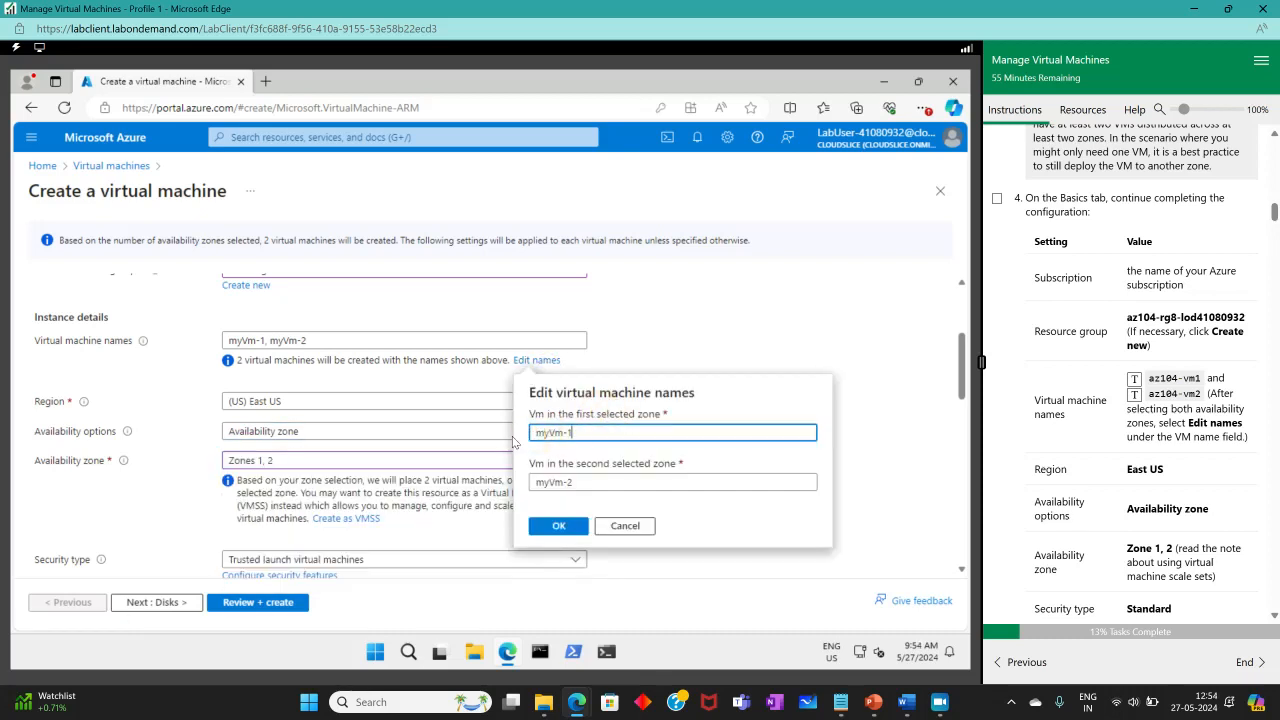
Rename myVm-1 and myVm-2 to az104-vm1 and az104-vm2 and confirm.
left_click(540, 362)
triple_click(548, 428)
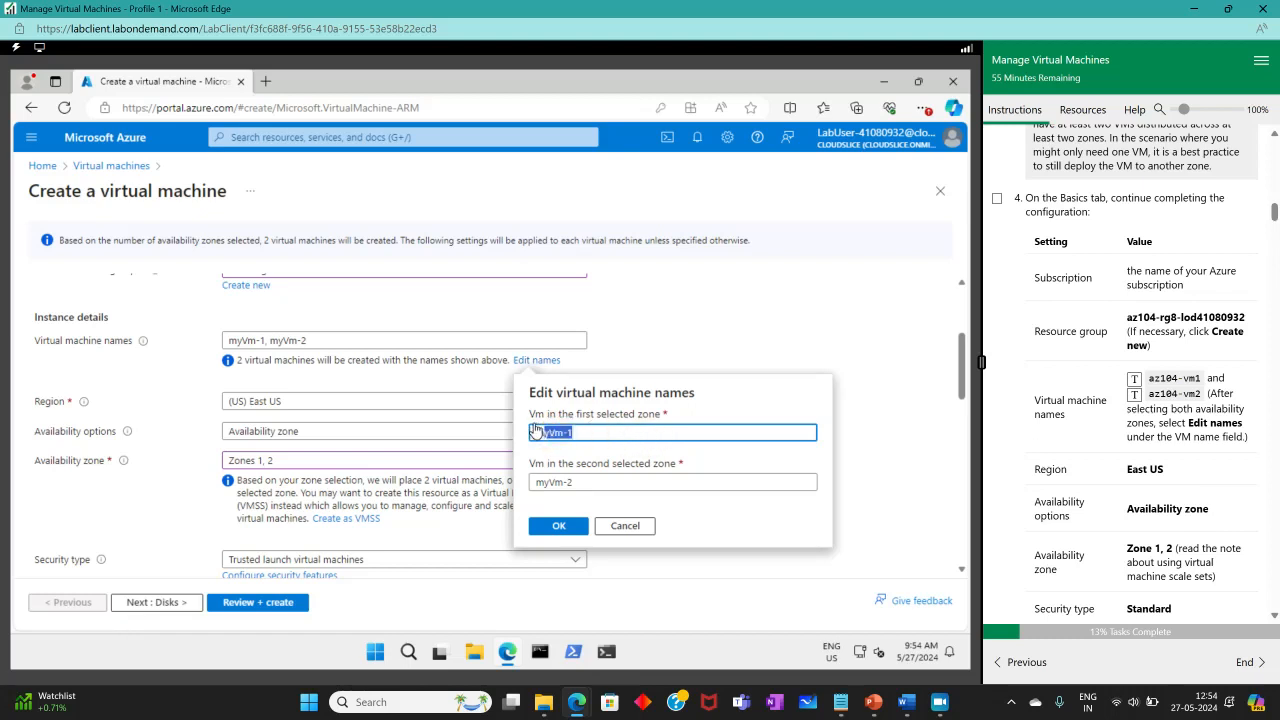
left_click(1133, 381)
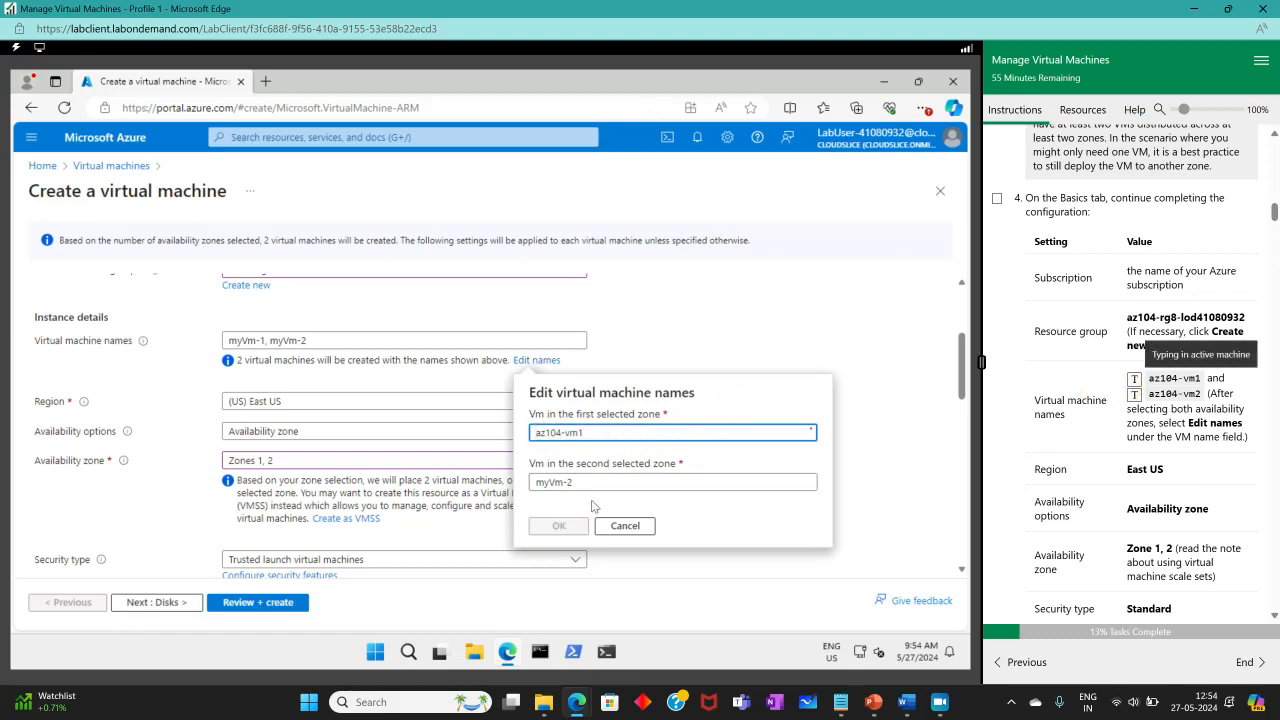
triple_click(548, 482)
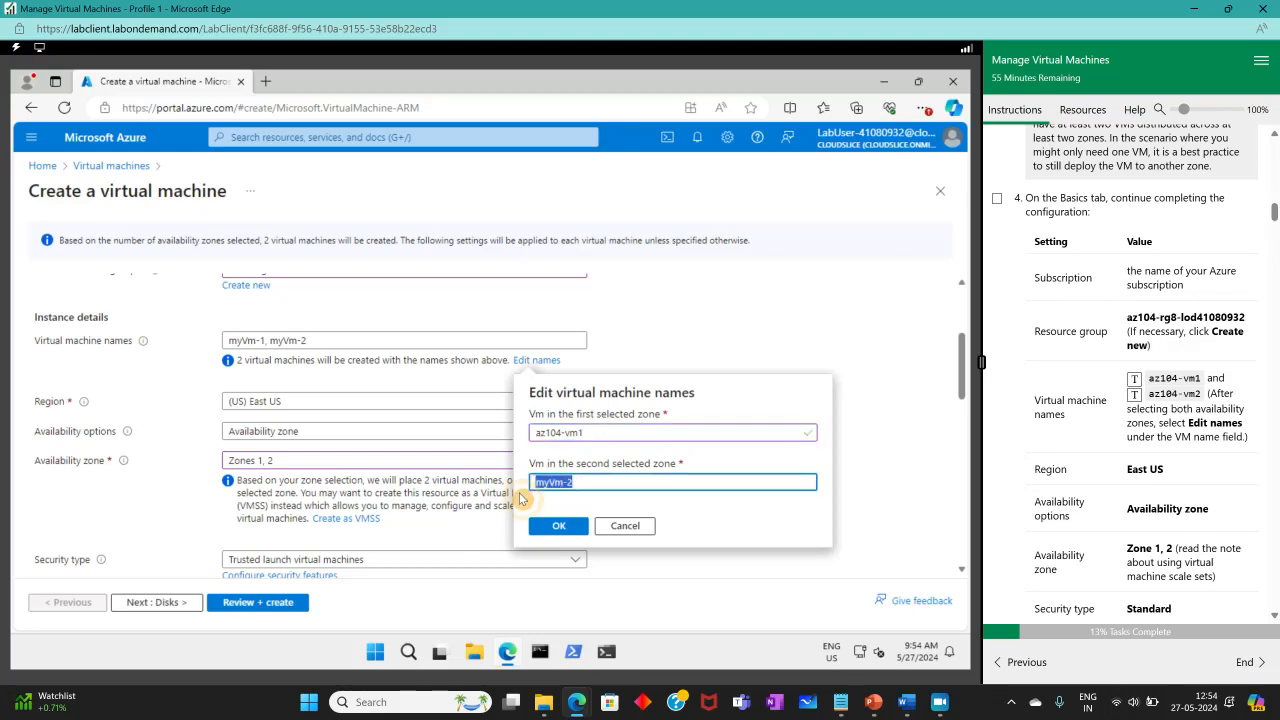
left_click(1134, 395)
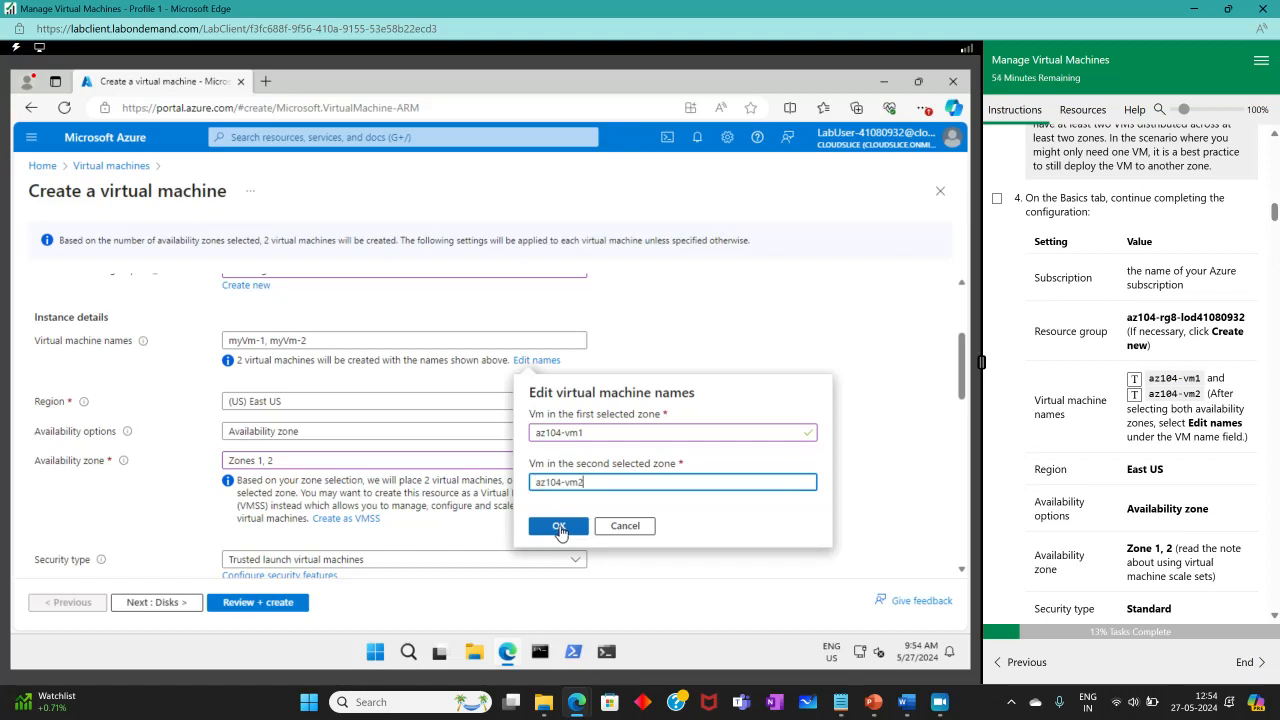
left_click(559, 527)
Choose the Standard security type and the Windows Server 2019 Datacenter - x64 Gen2 image.
scroll(1076, 413, "down", 3)
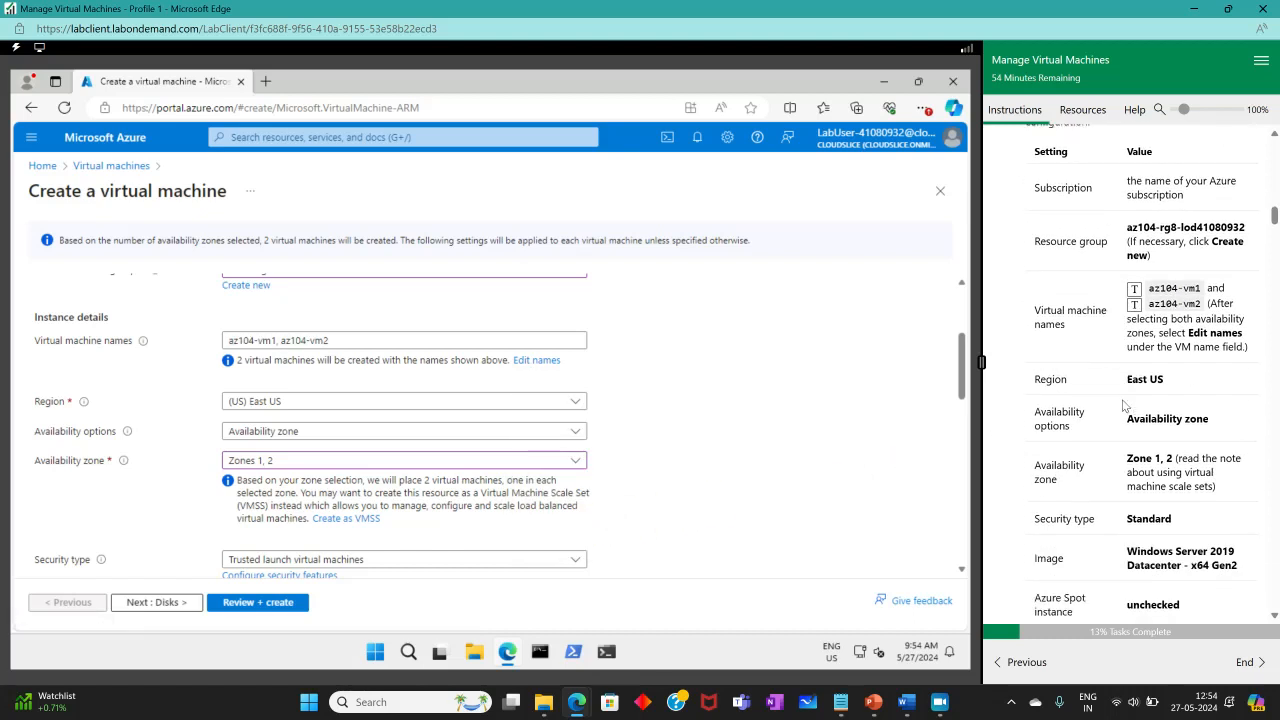
scroll(1143, 380, "down", 1)
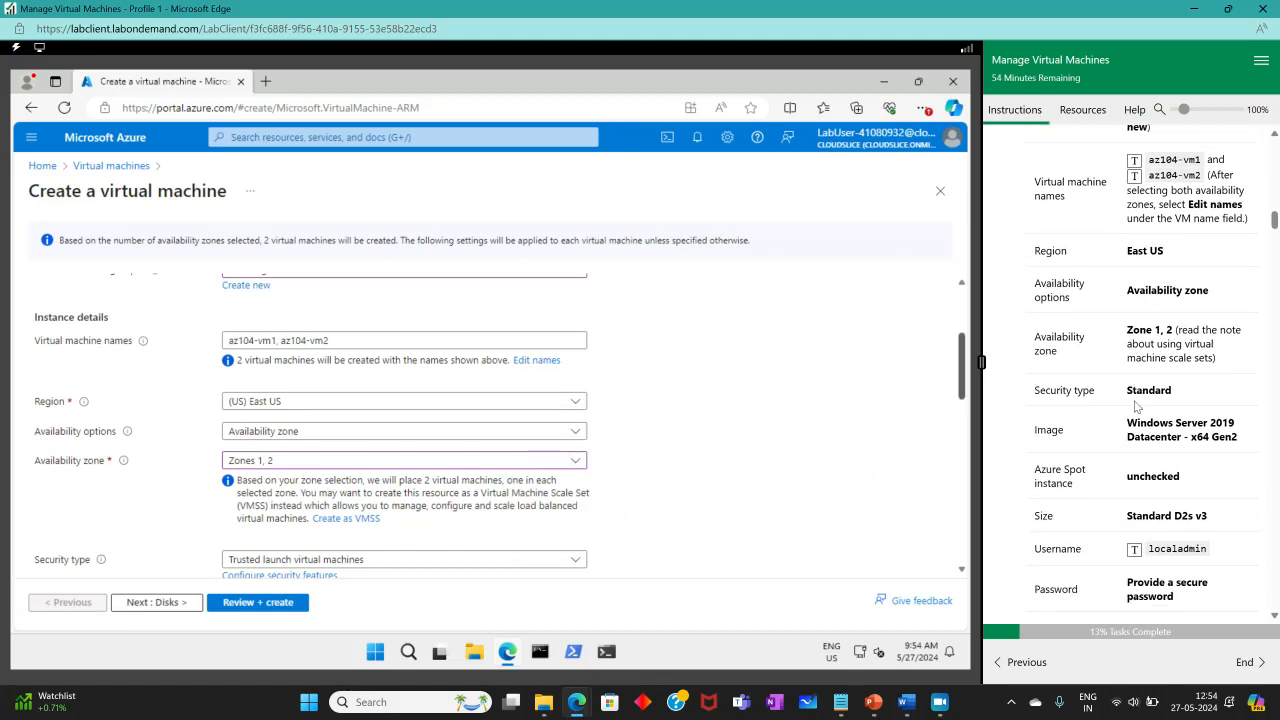
scroll(614, 487, "down", 1)
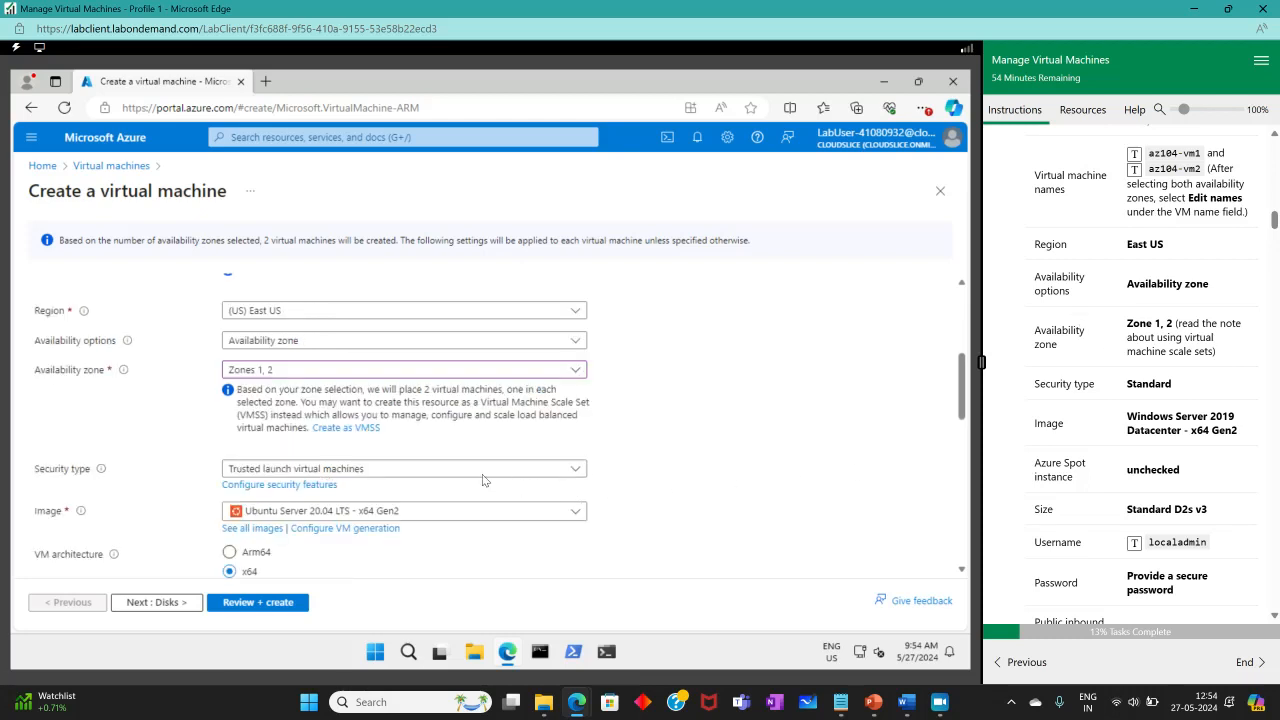
left_click(443, 470)
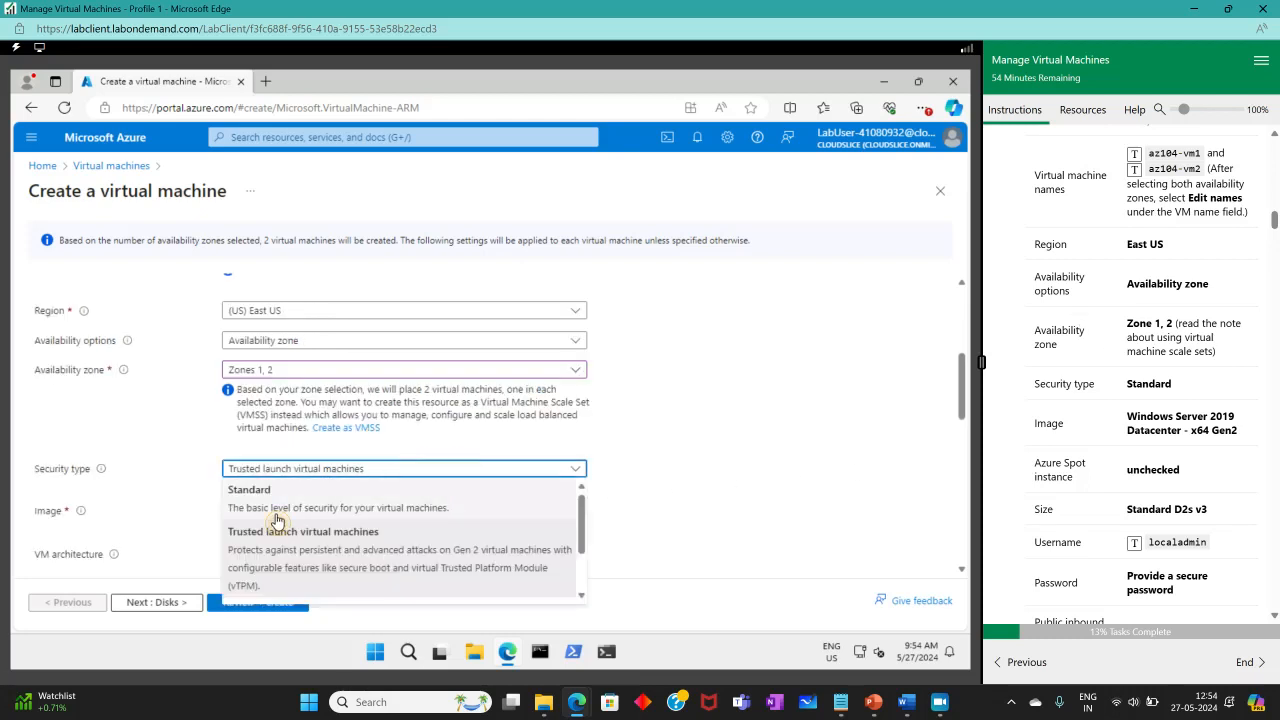
left_click(277, 512)
scroll(727, 502, "down", 1)
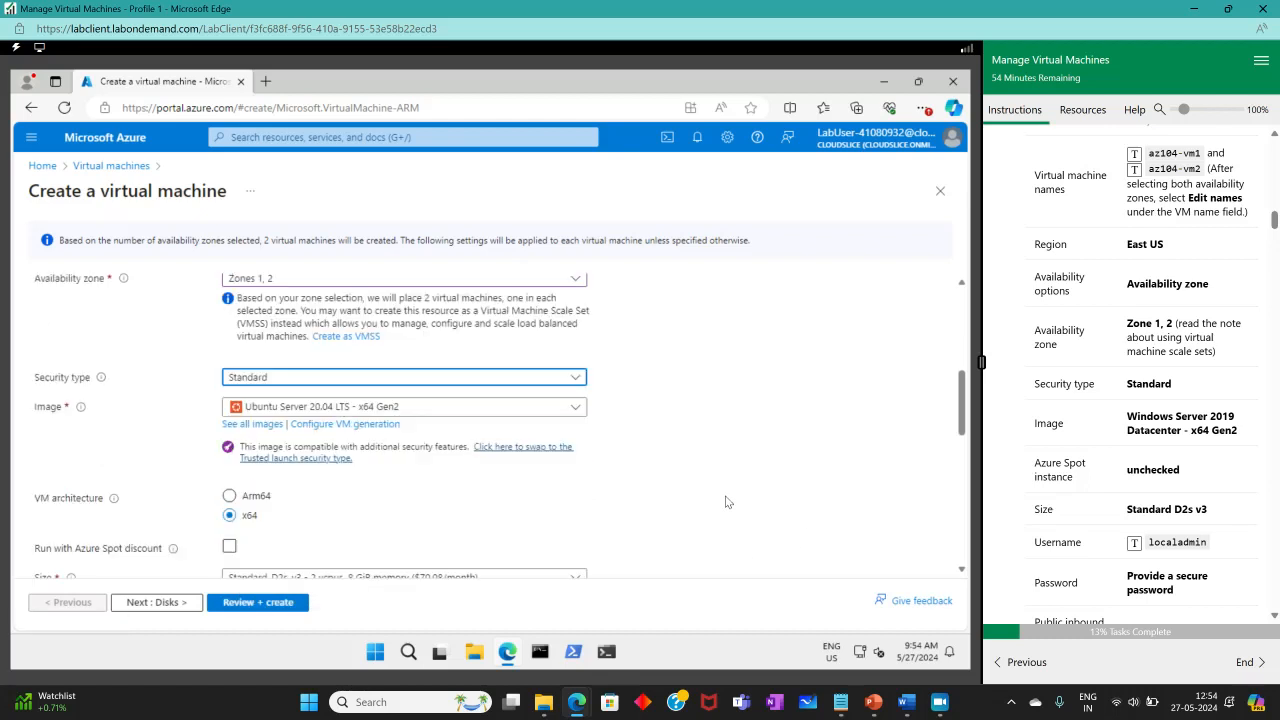
left_click(415, 408)
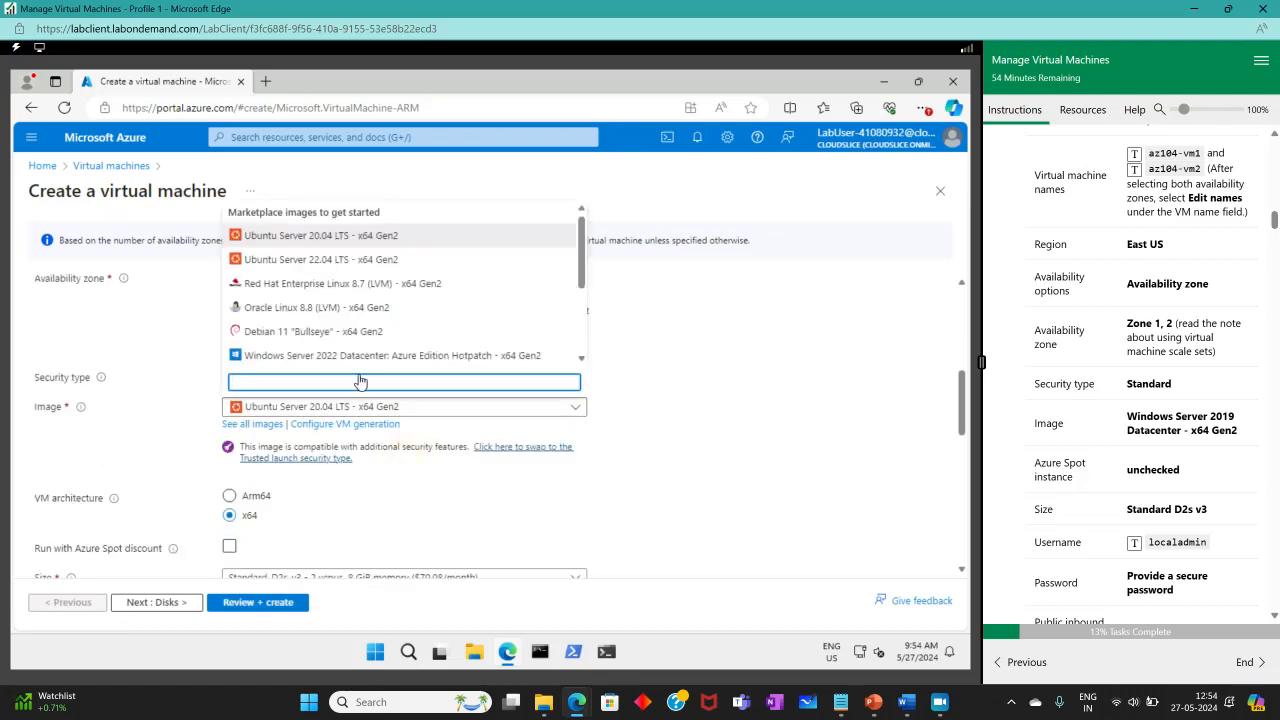
scroll(360, 335, "down", 1)
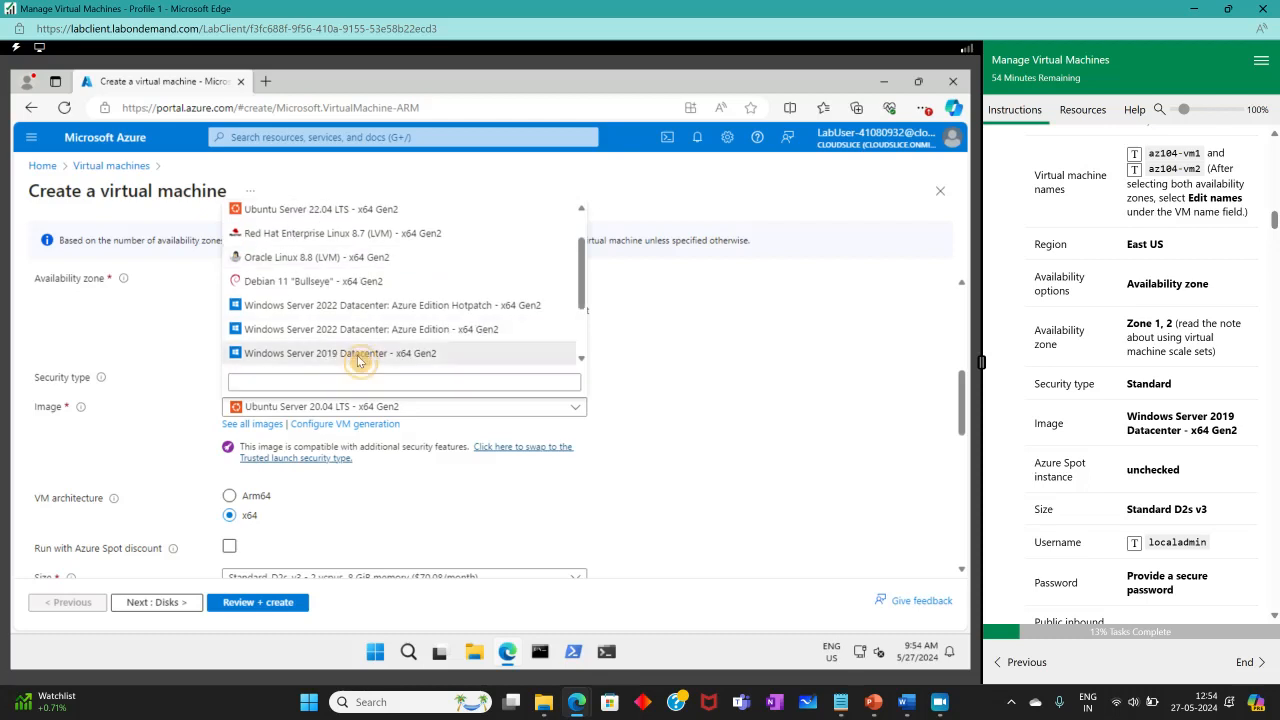
left_click(356, 357)
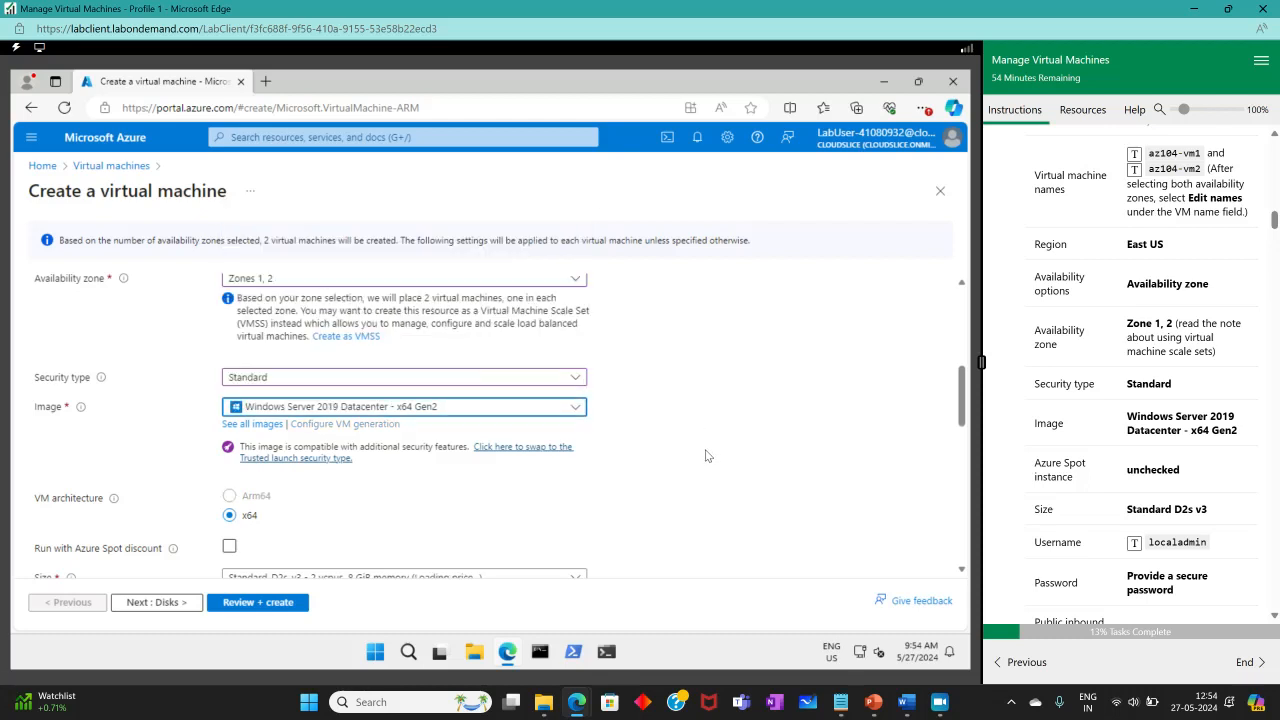
scroll(1150, 458, "down", 2)
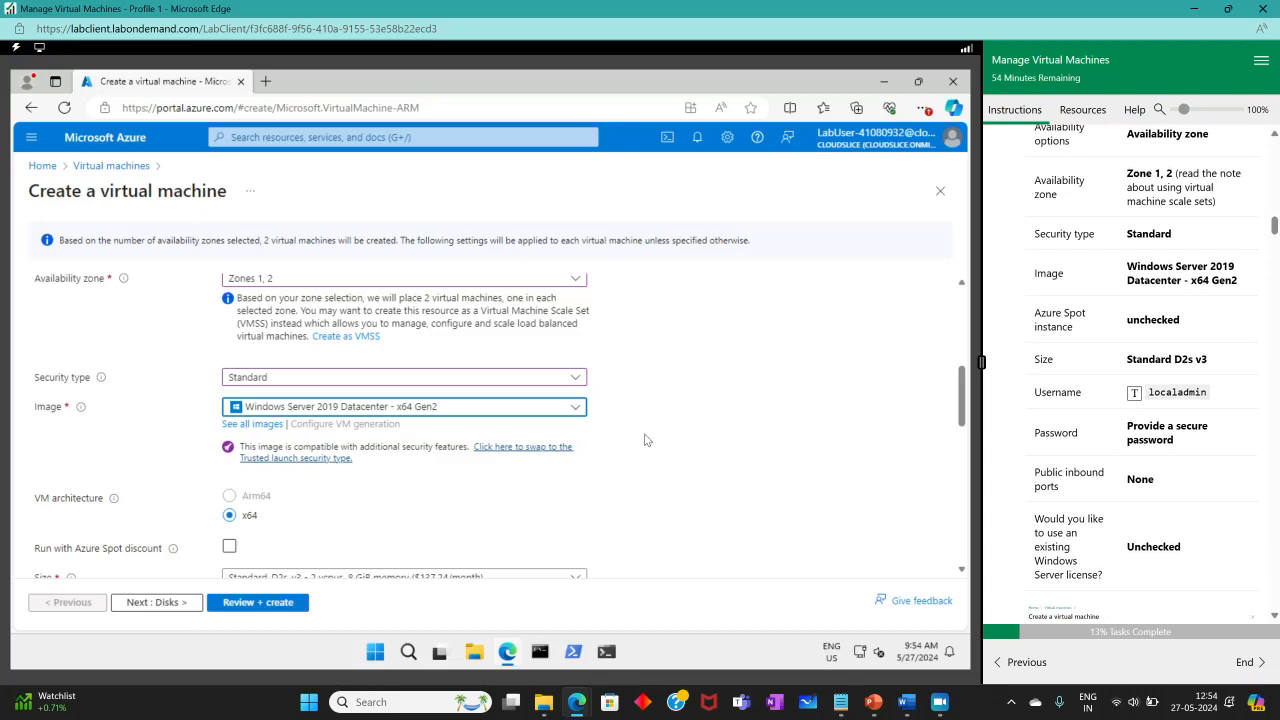
scroll(645, 440, "down", 3)
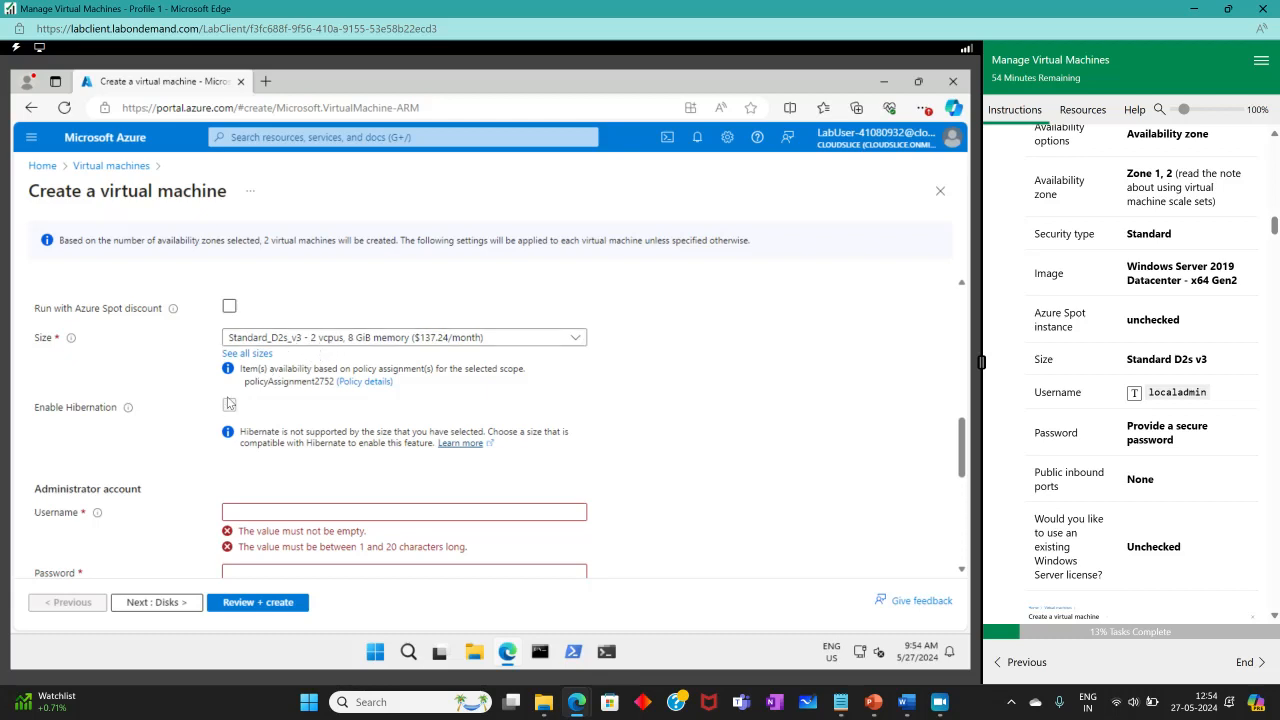
Enter localadmin as the administrator username, then type the password and confirm it.
left_click(334, 512)
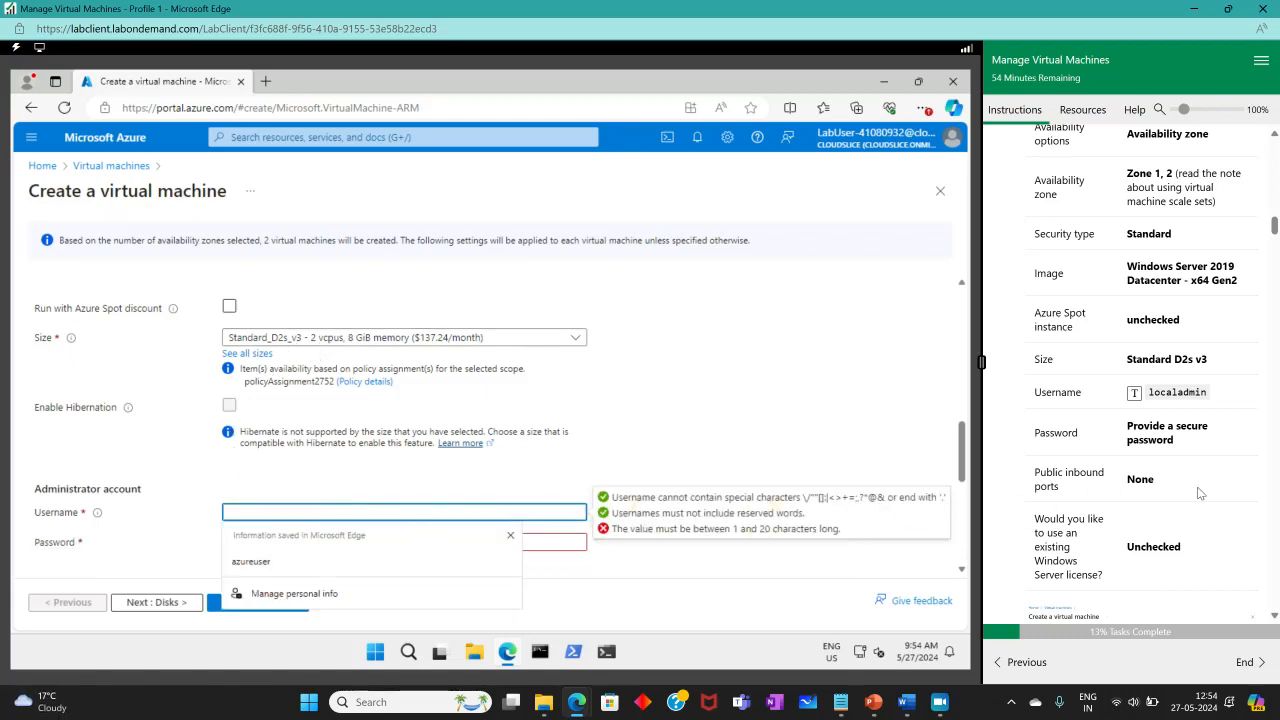
left_click(1134, 392)
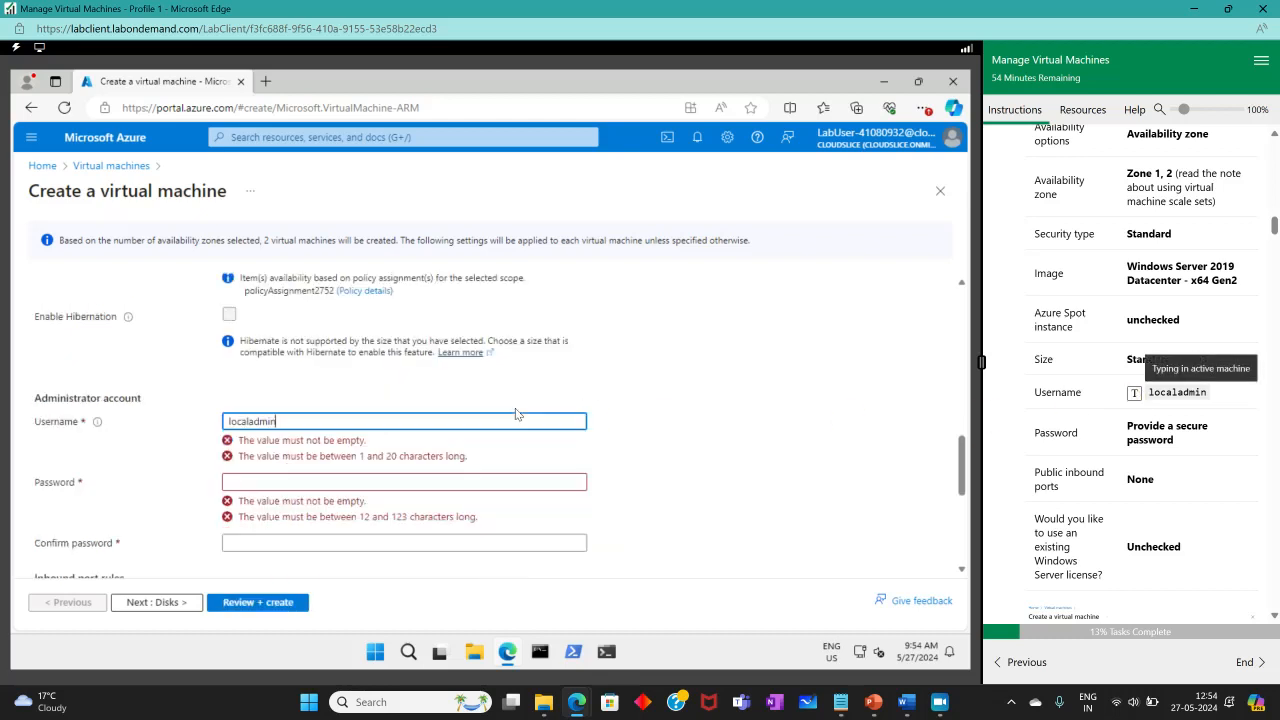
left_click(391, 452)
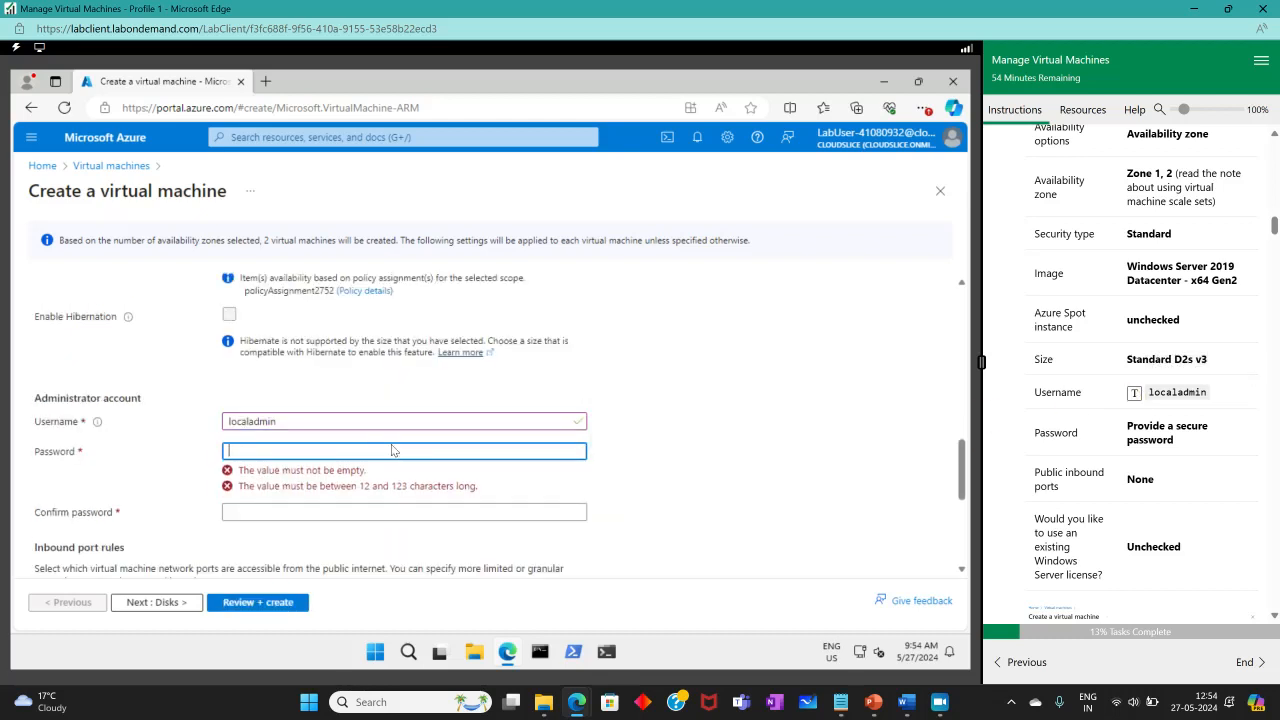
type("Passw")
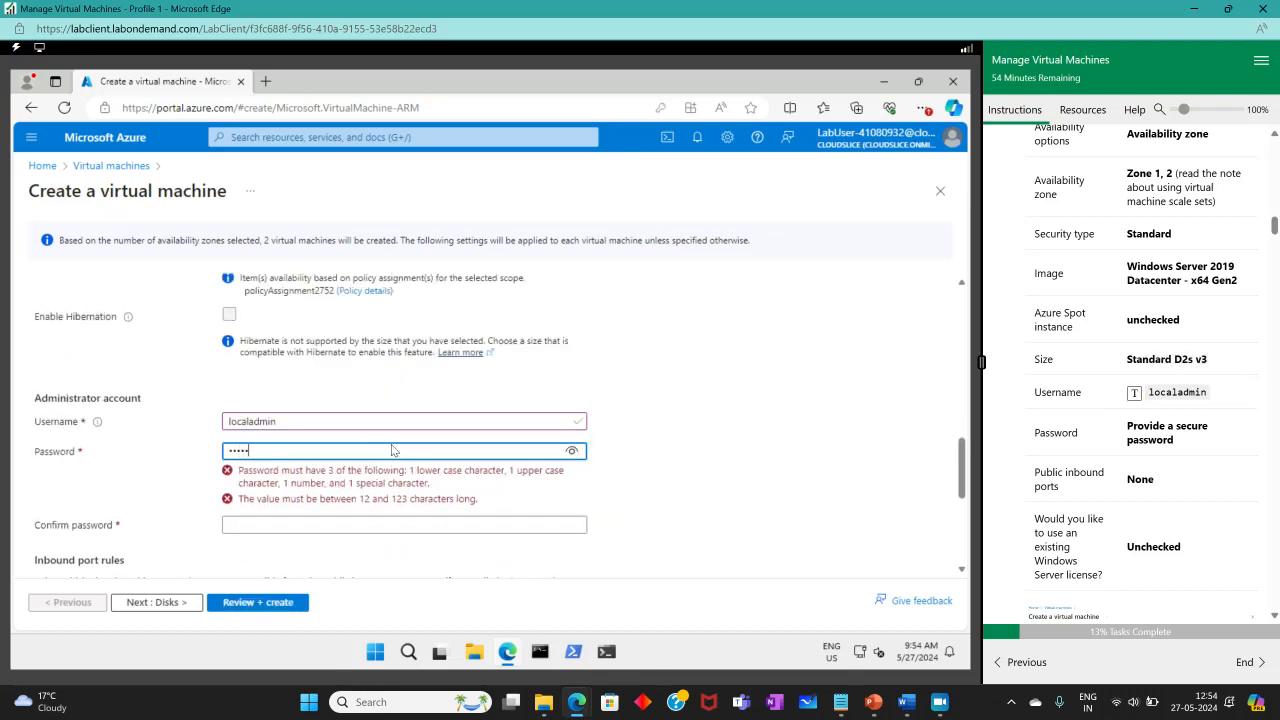
type("o")
key("Tab")
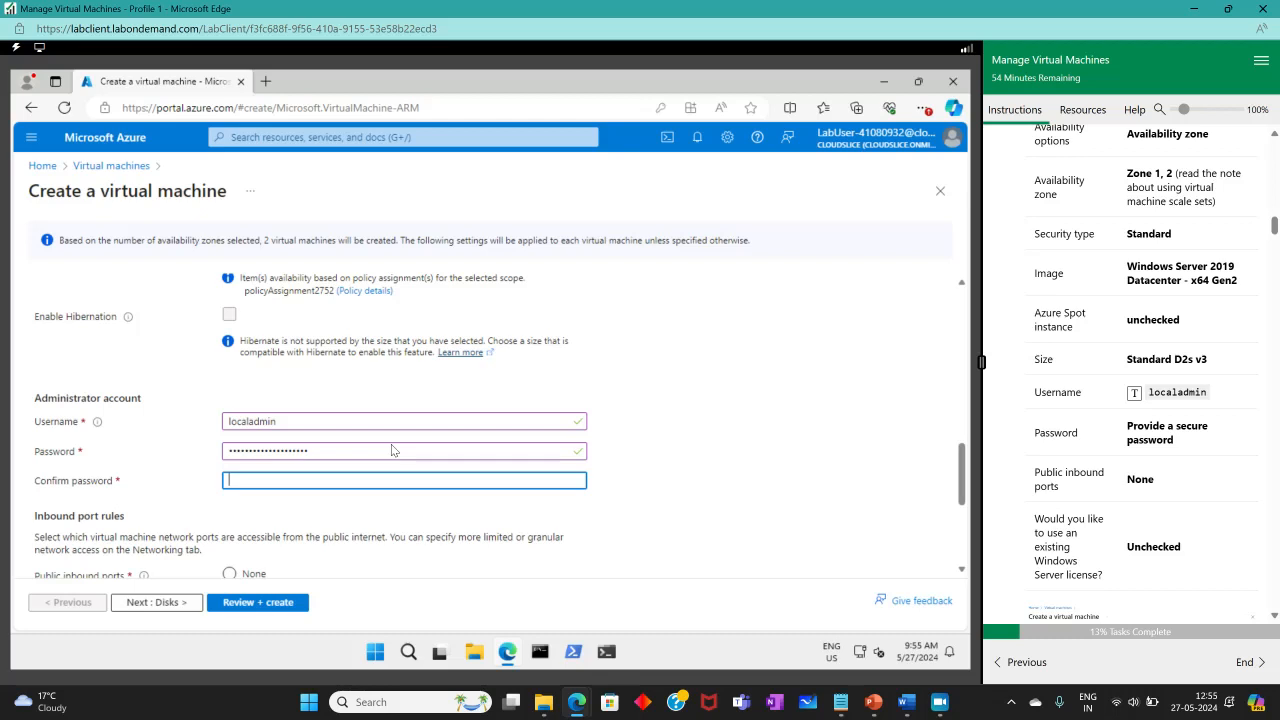
type("Passw")
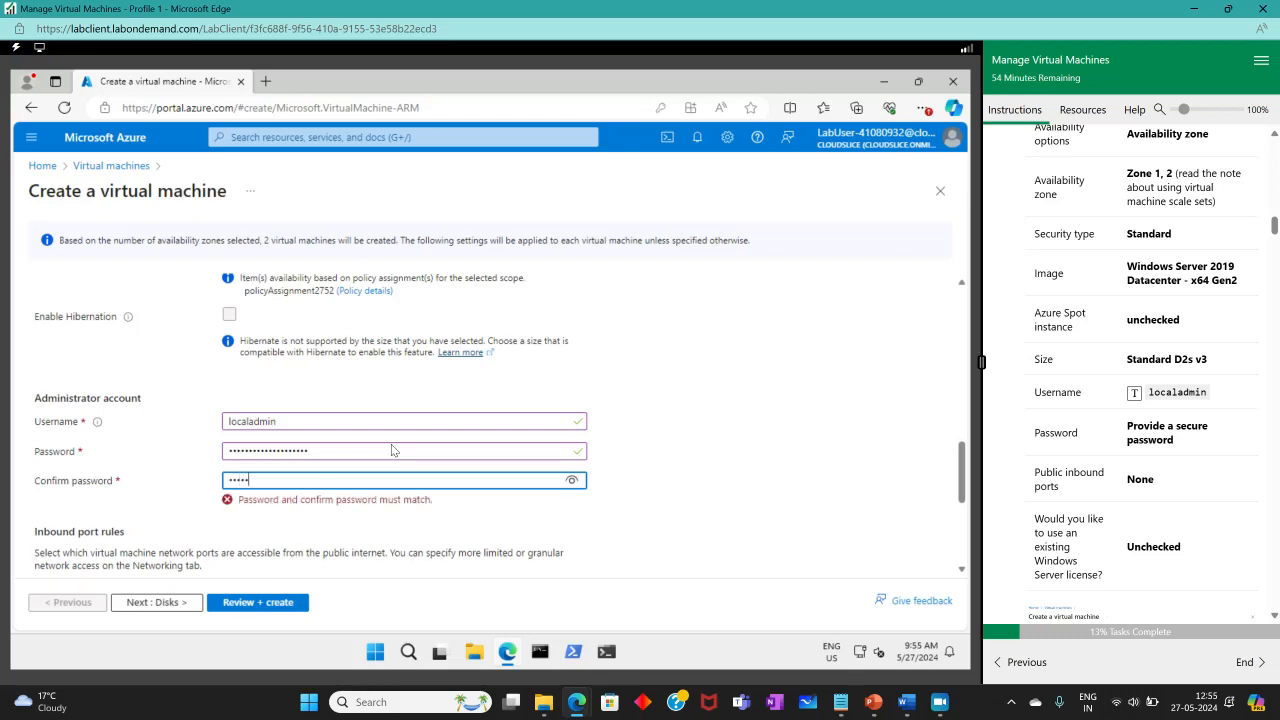
type("ord123456789012")
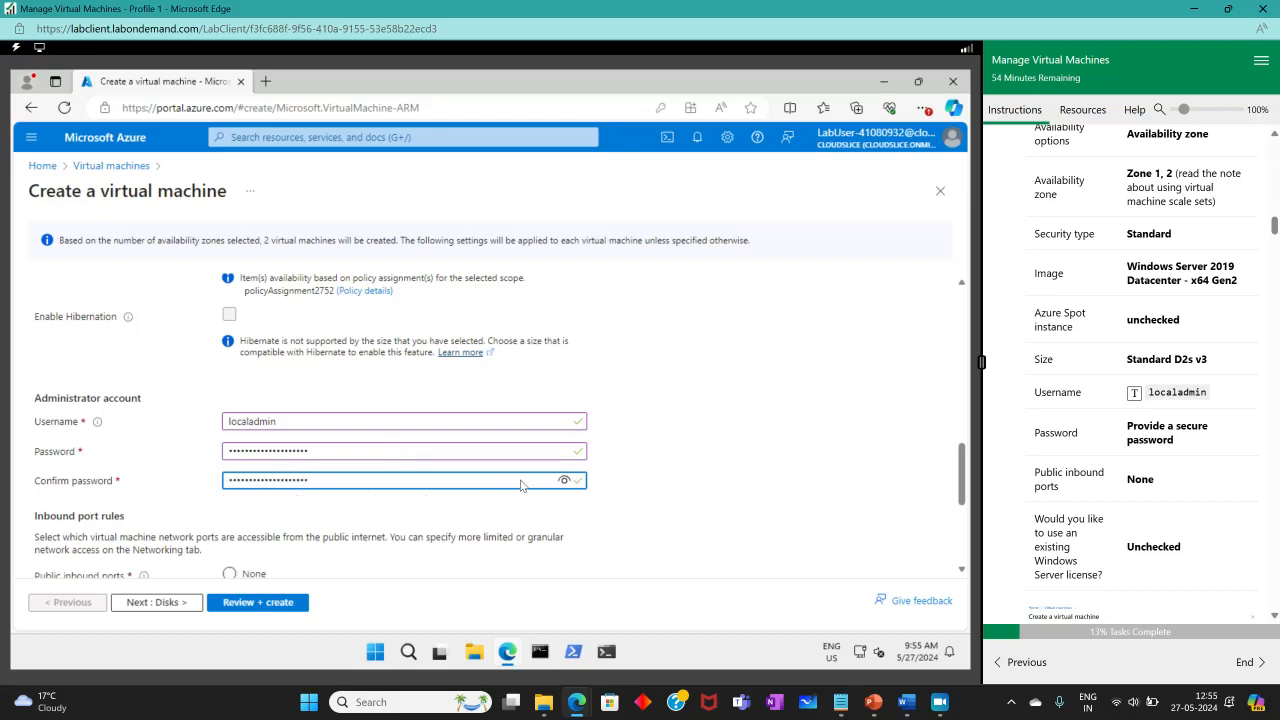
scroll(715, 435, "down", 2)
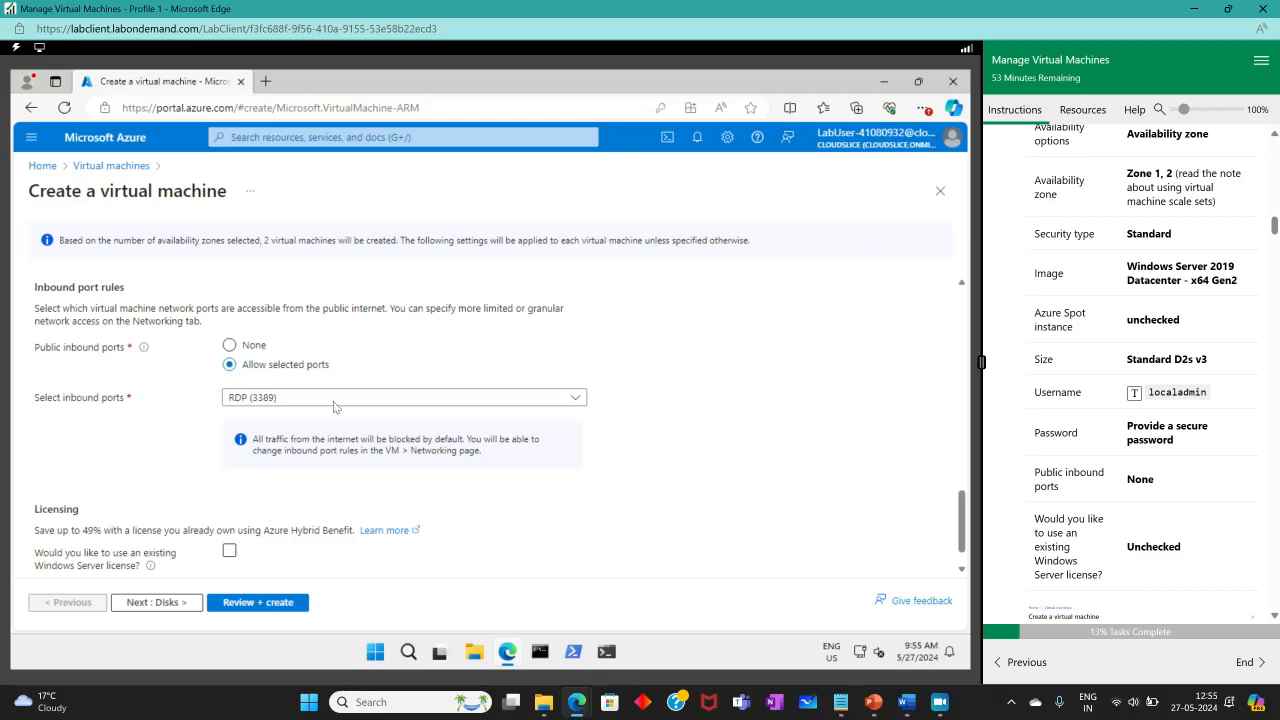
Set Public inbound ports to None and tick lab step 4.
left_click(229, 346)
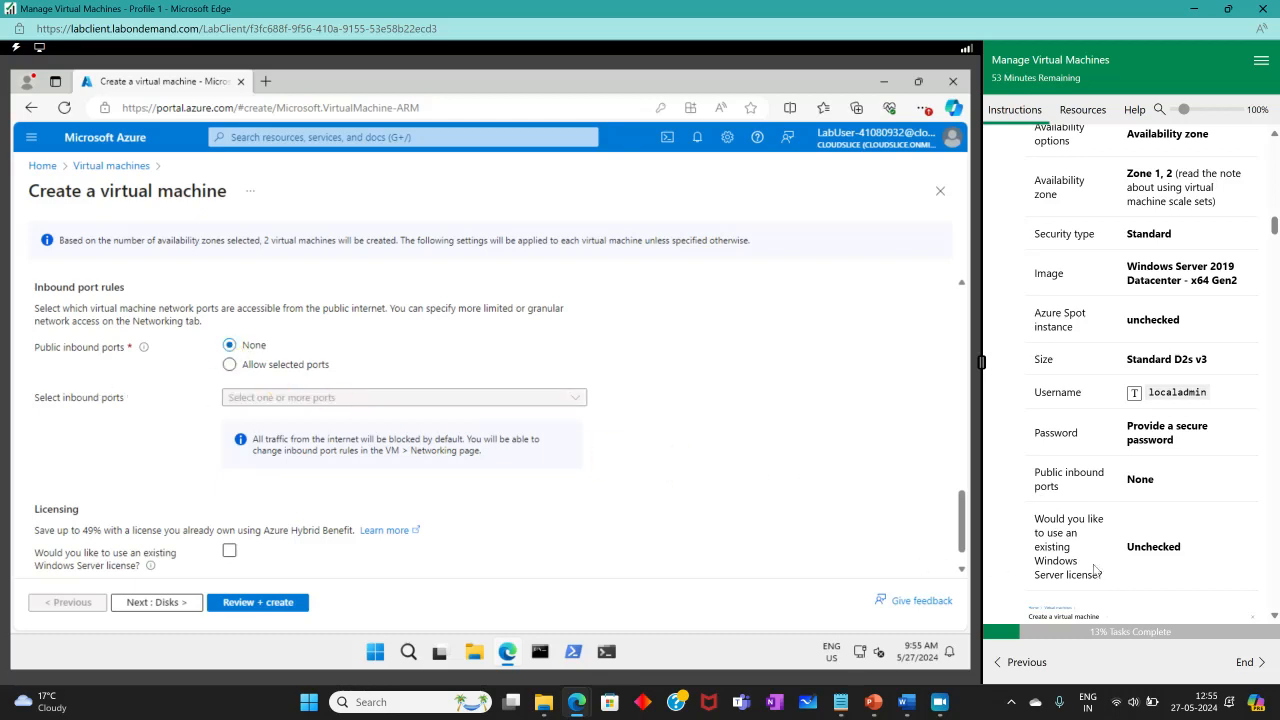
scroll(265, 513, "down", 1)
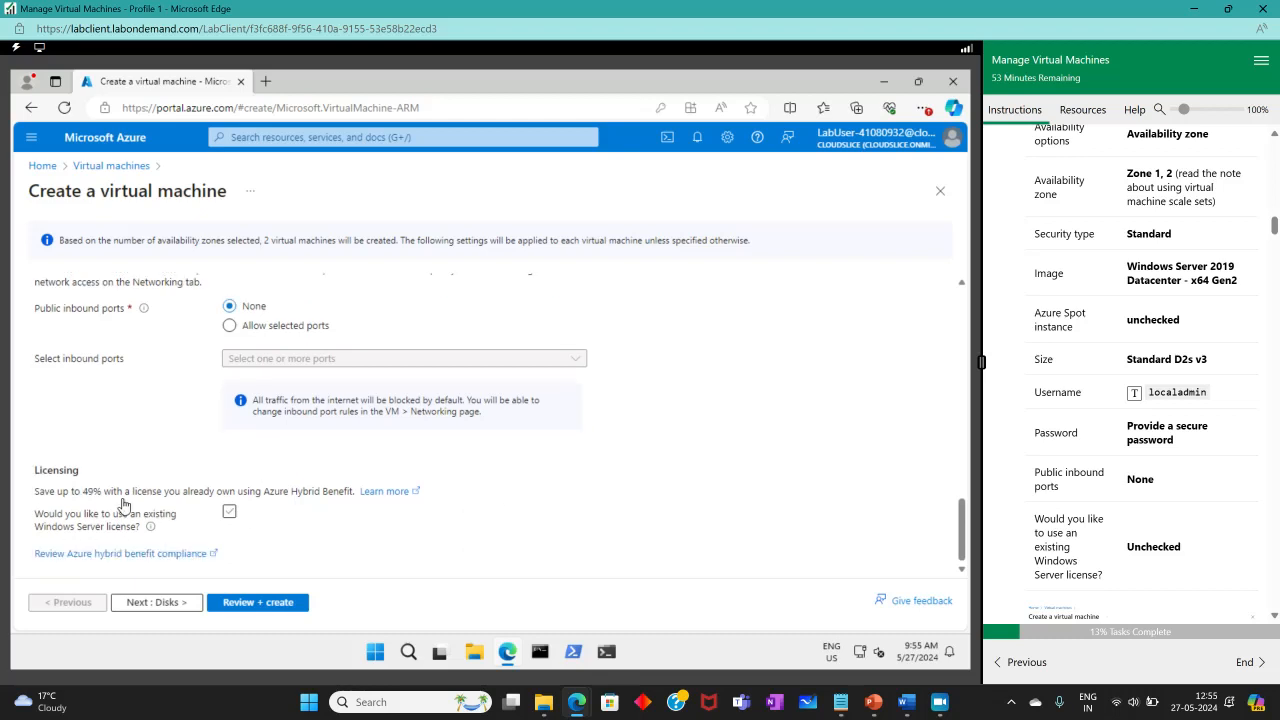
scroll(1183, 520, "down", 2)
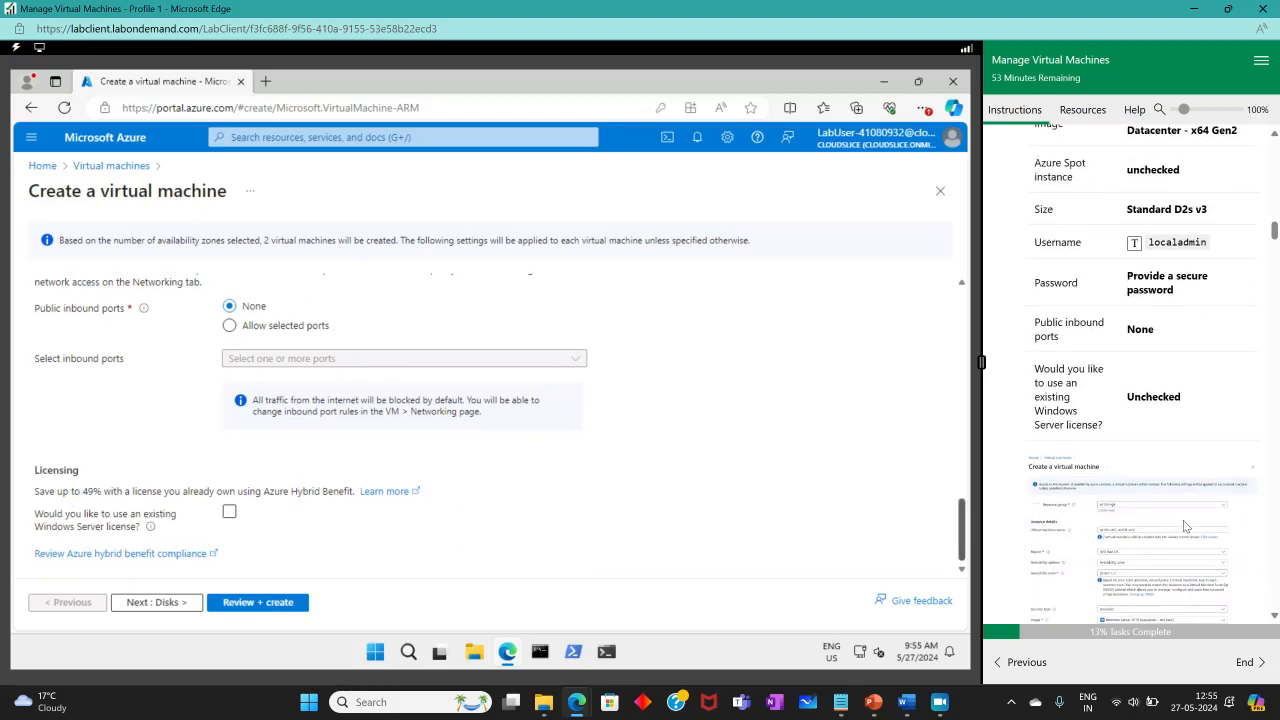
scroll(1120, 450, "up", 5)
scroll(1065, 393, "up", 1)
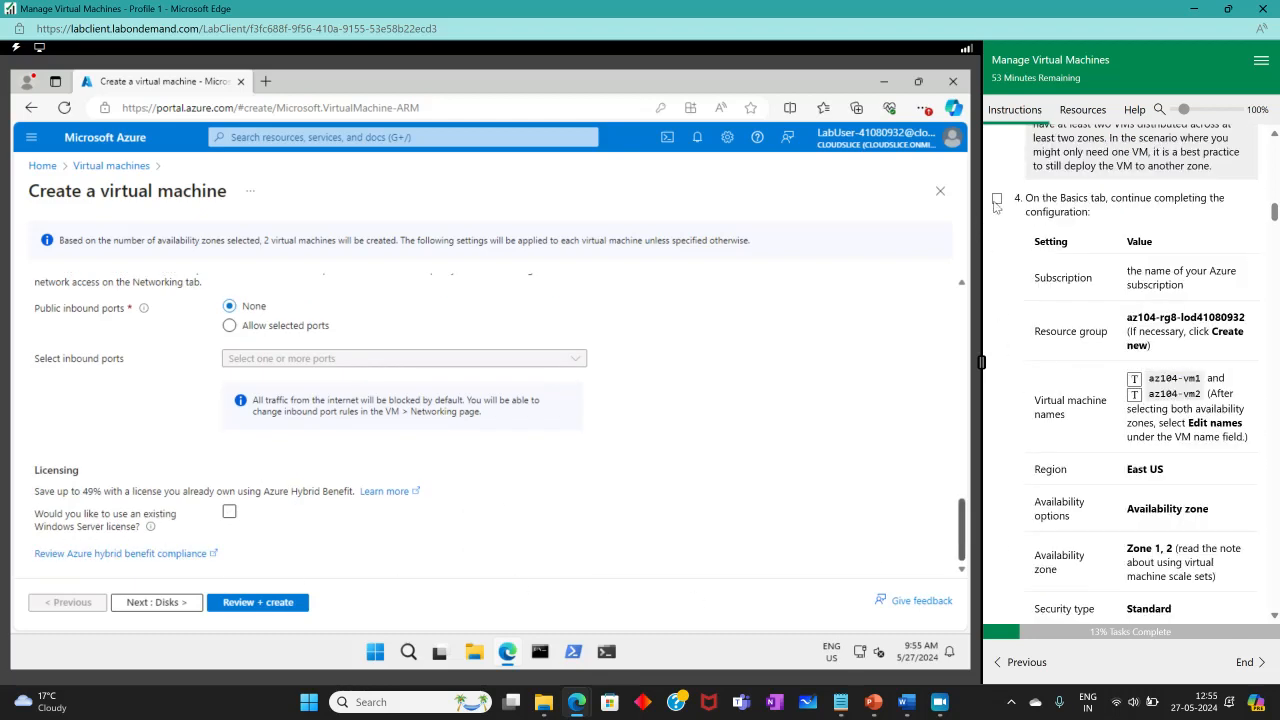
left_click(997, 201)
scroll(1173, 420, "down", 6)
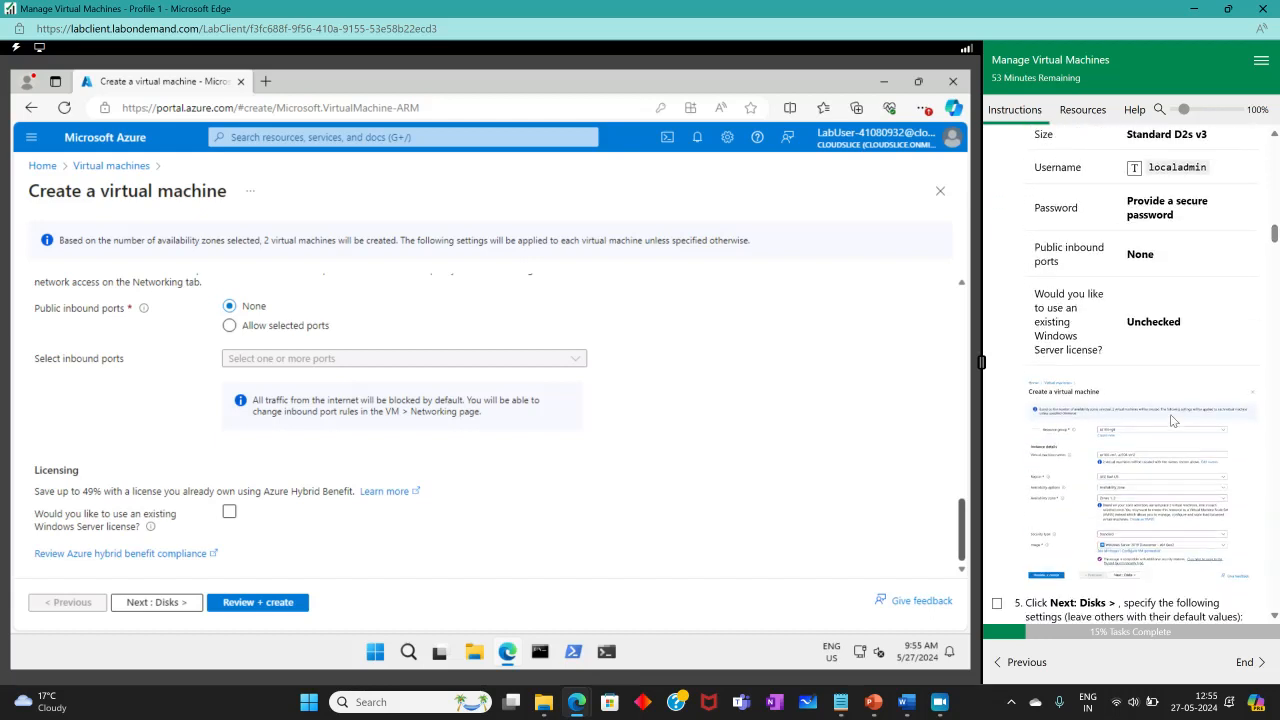
scroll(1173, 420, "down", 6)
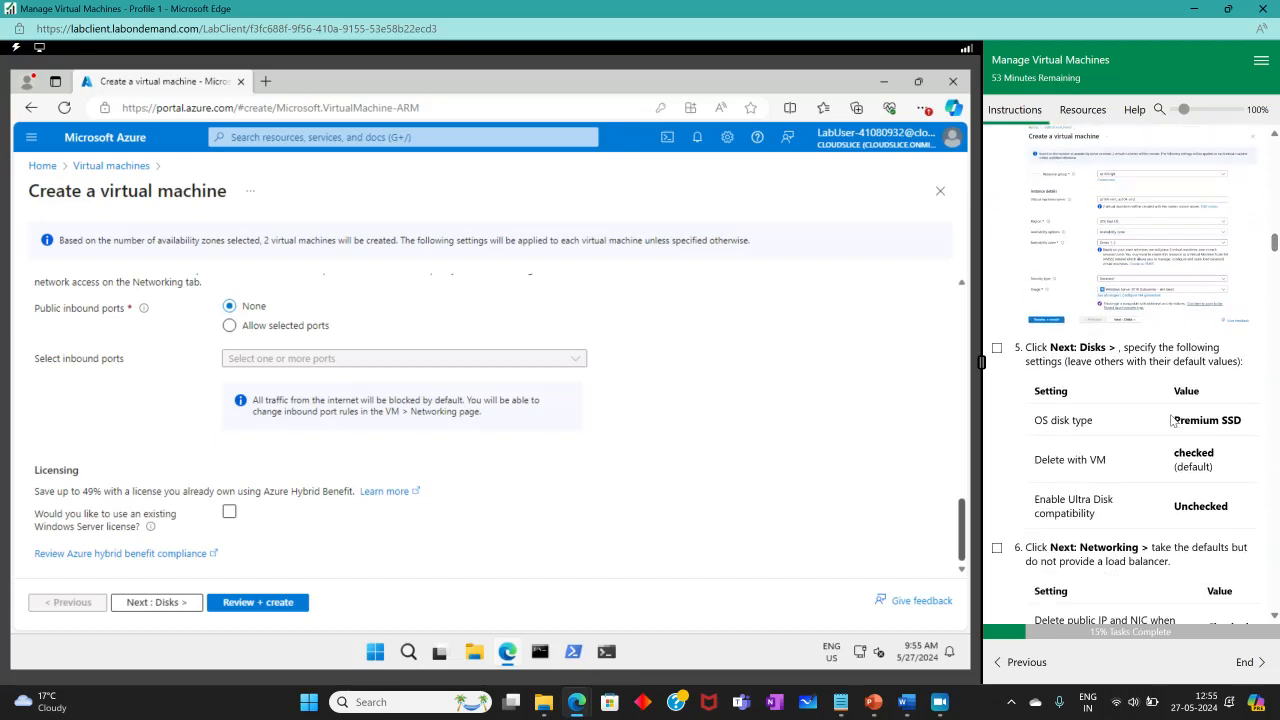
Move to the Disks tab and dismiss the Edge save-password prompt with Never.
left_click(156, 603)
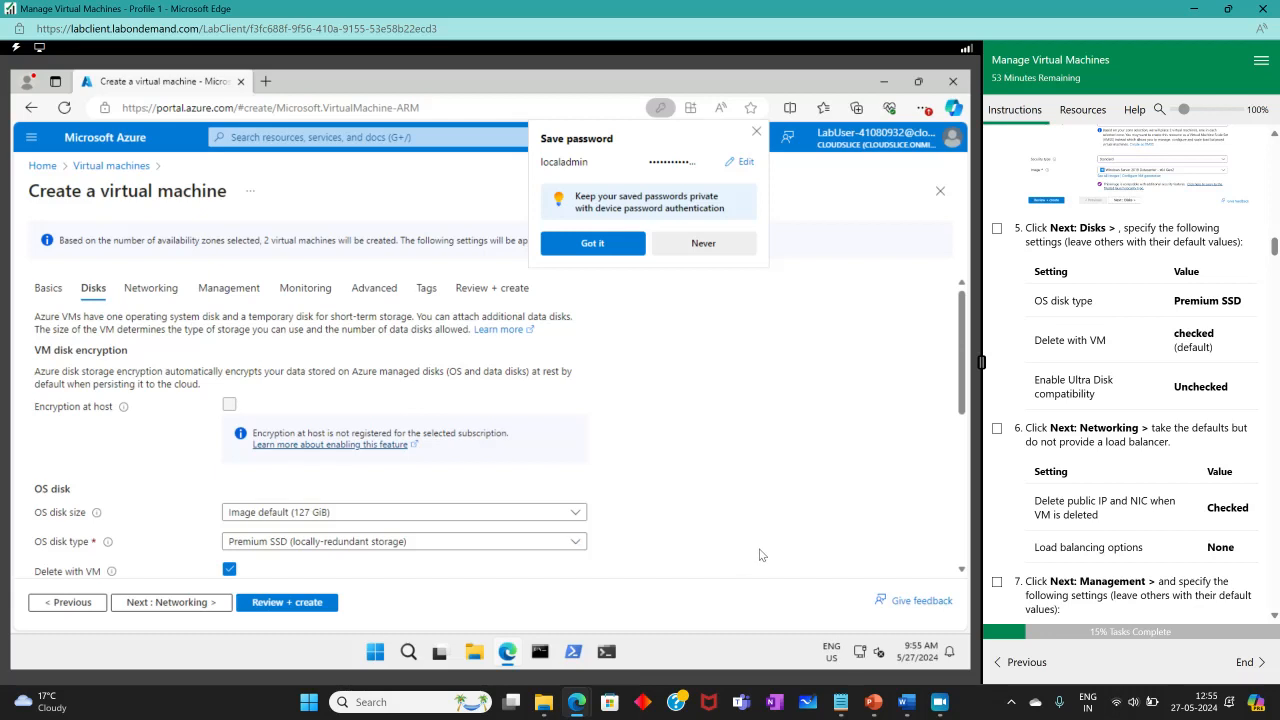
scroll(626, 454, "down", 1)
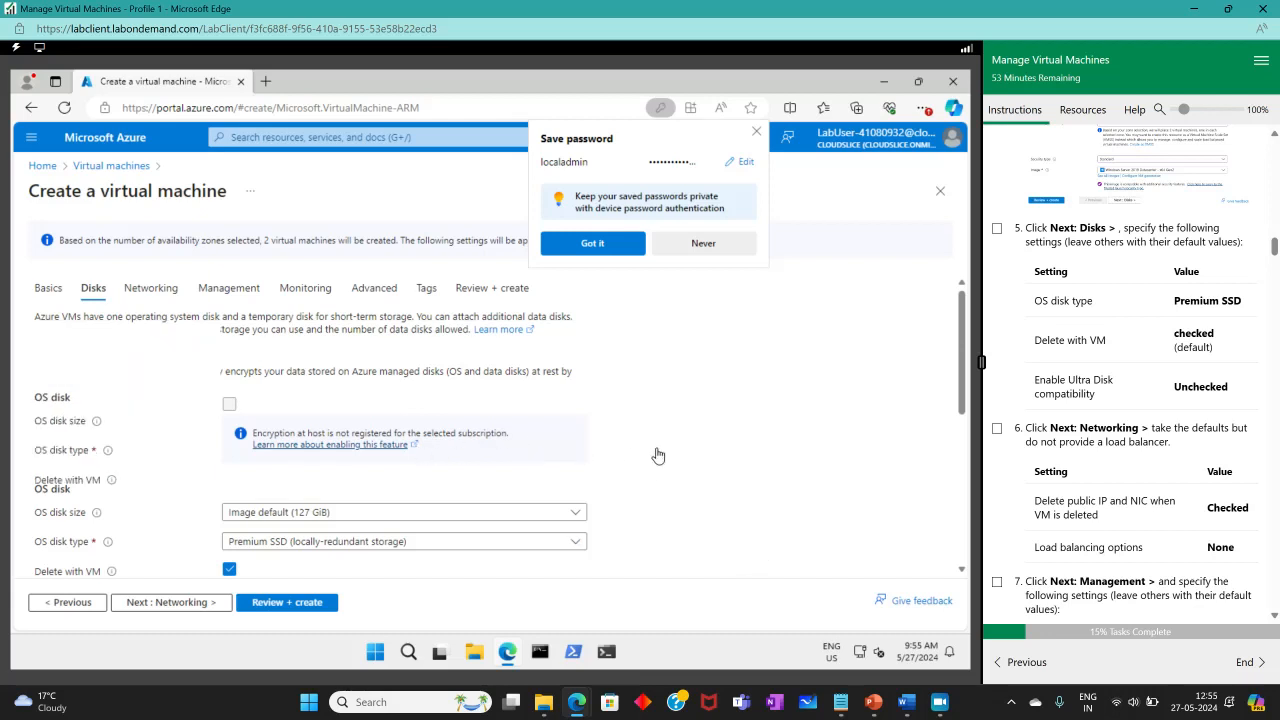
left_click(676, 250)
Keep the Premium SSD disk defaults and advance to the Networking tab.
scroll(764, 455, "down", 5)
scroll(450, 465, "up", 5)
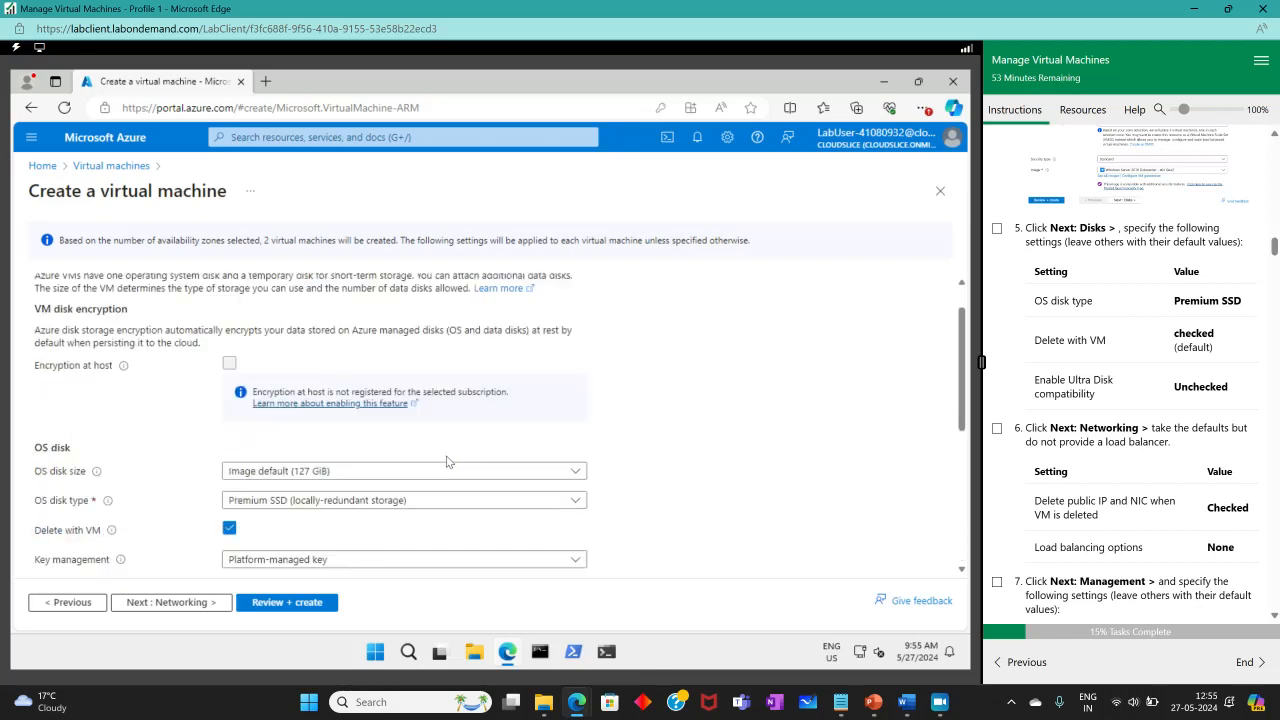
scroll(447, 462, "down", 3)
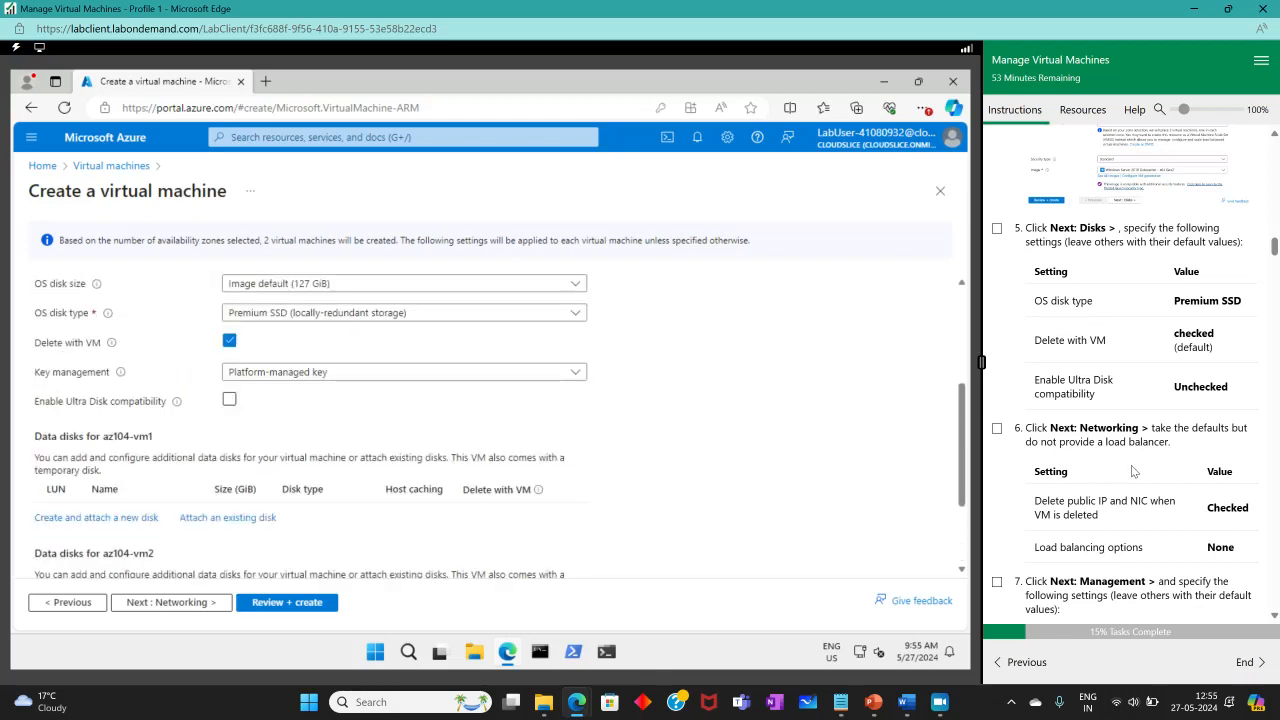
scroll(1133, 470, "up", 1)
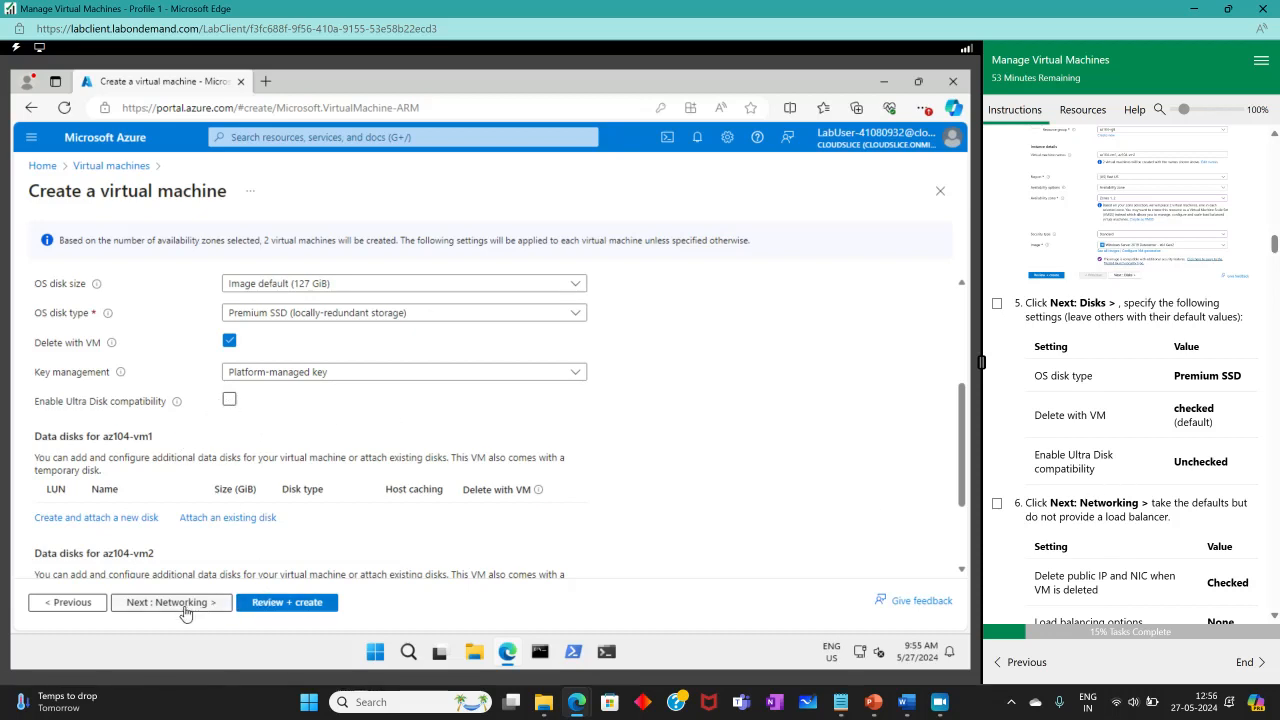
left_click(226, 602)
Enable 'Delete public IP and NIC when VM is deleted', set Load balancing to None, then go to Management.
left_click(997, 303)
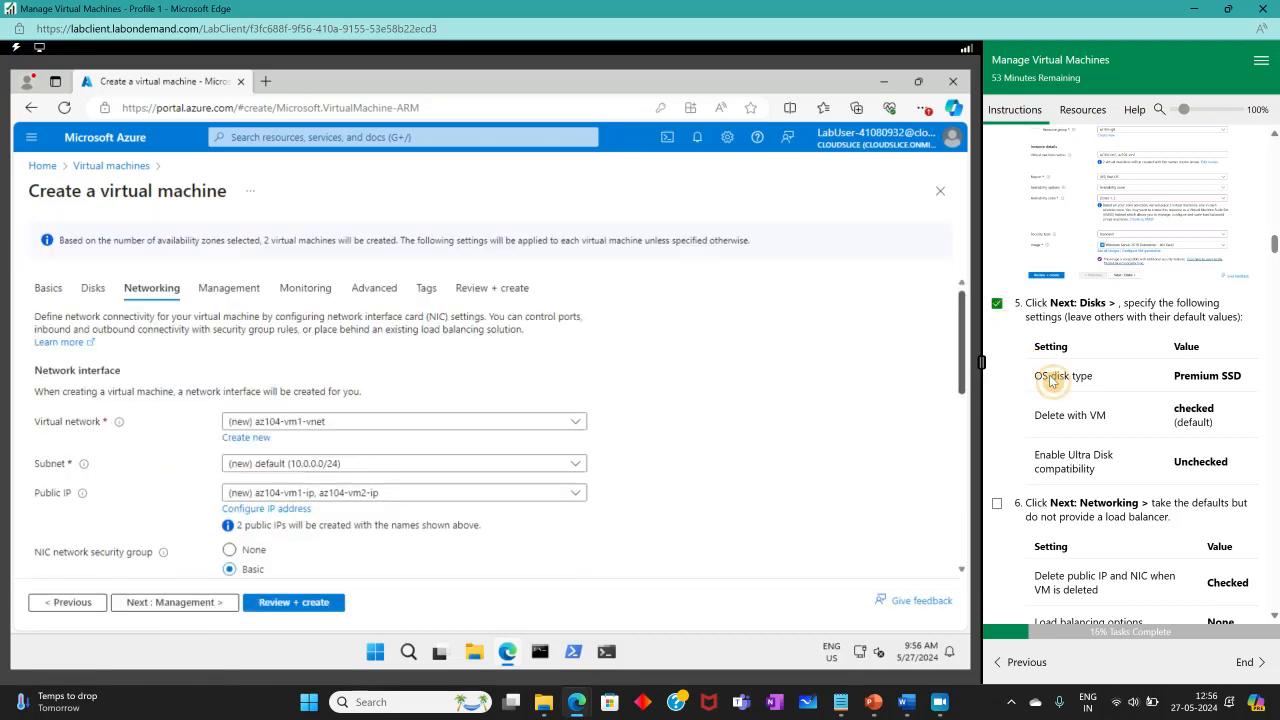
scroll(1050, 382, "down", 3)
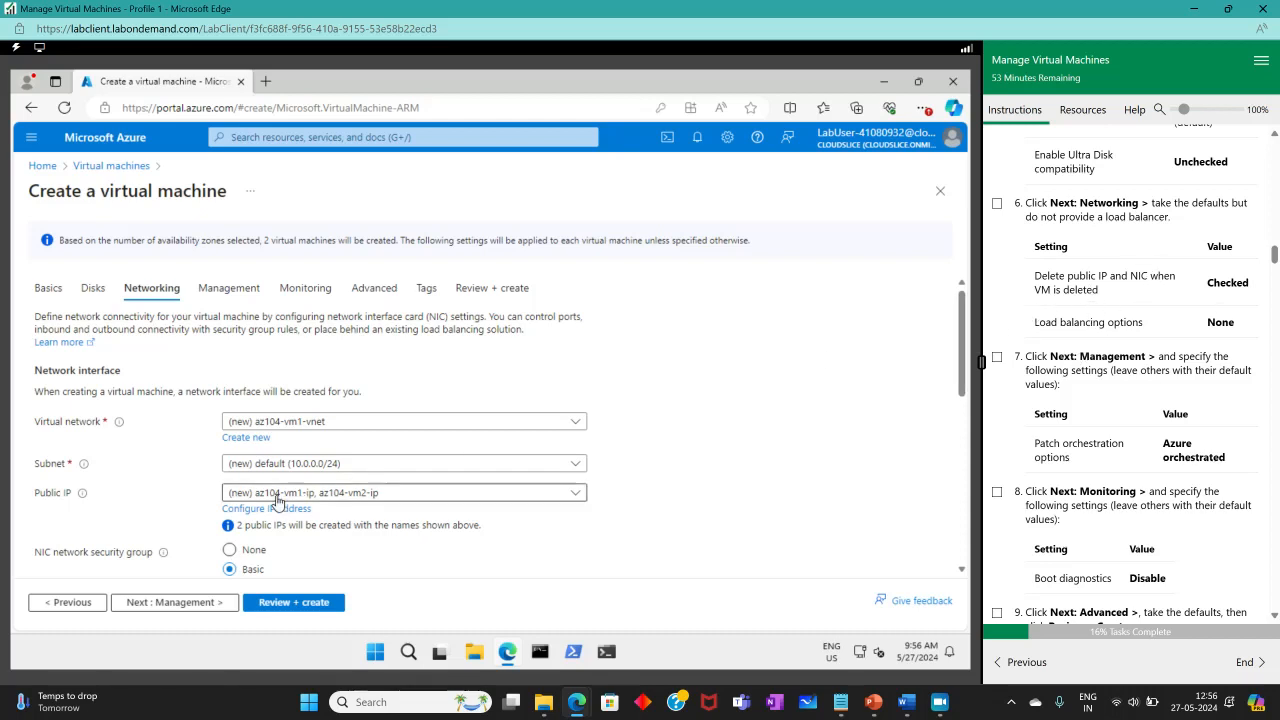
scroll(213, 513, "down", 3)
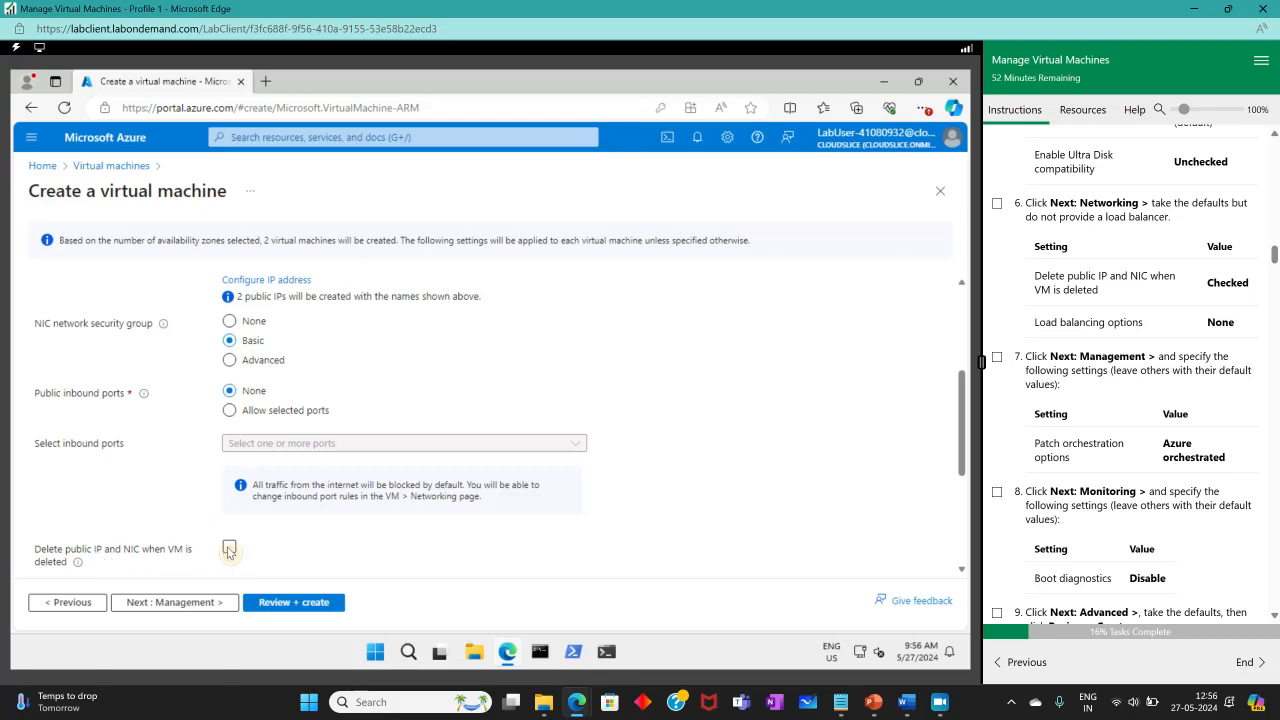
left_click(229, 548)
scroll(186, 391, "down", 3)
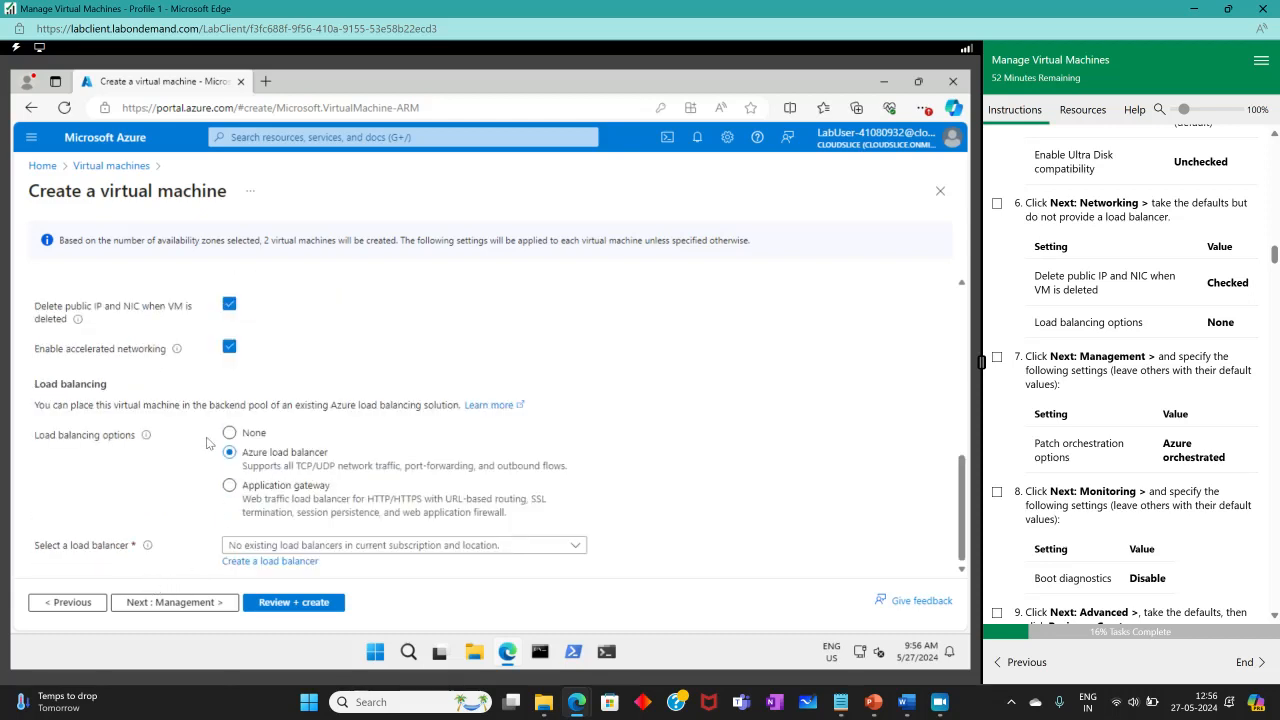
left_click(230, 436)
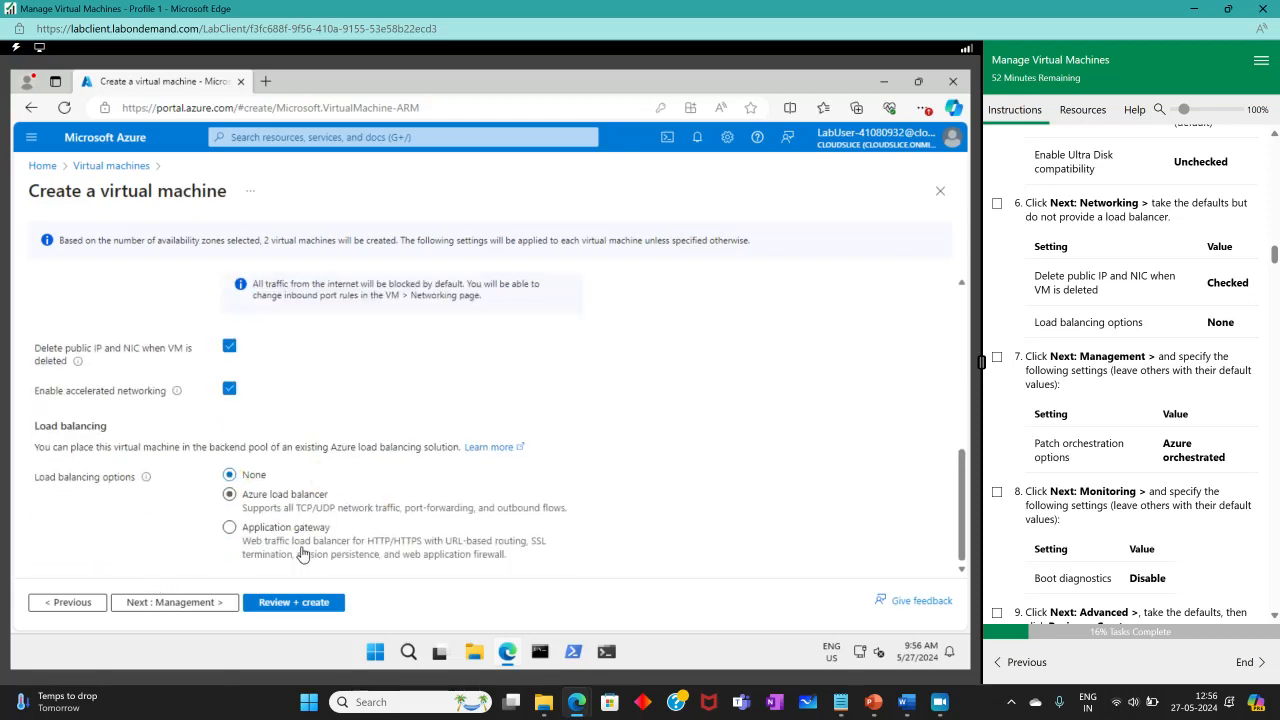
left_click(996, 205)
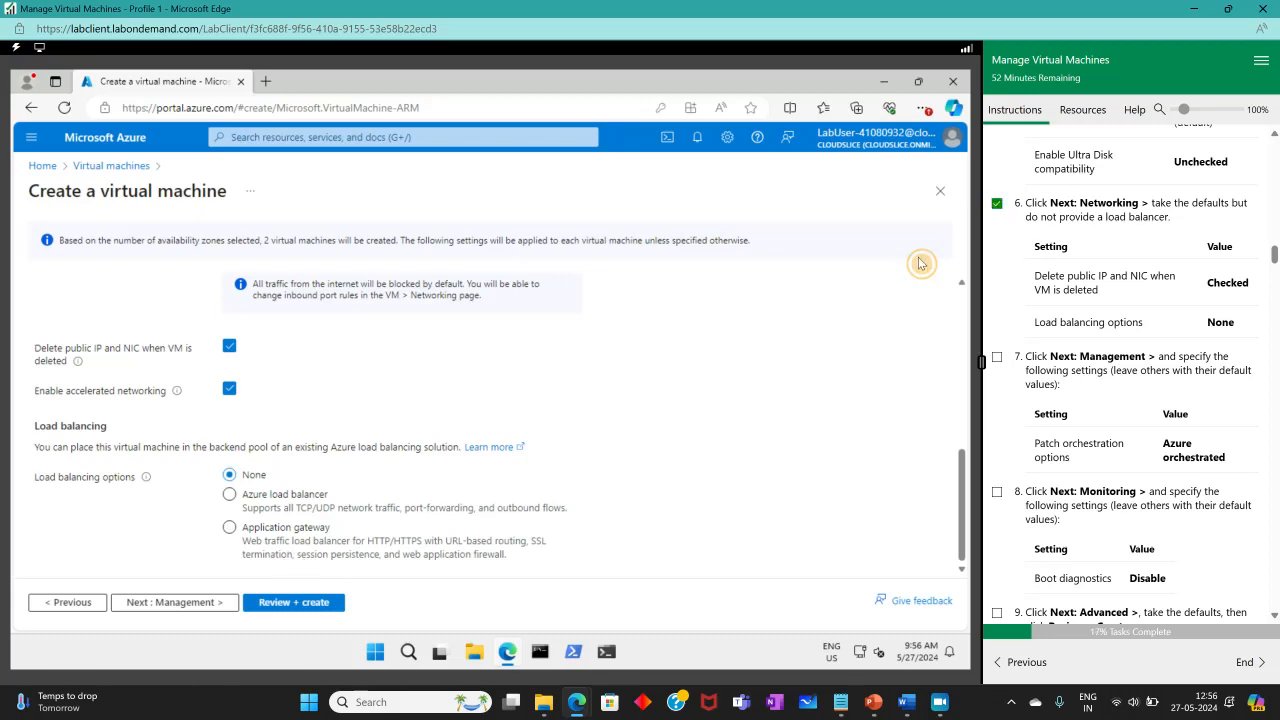
left_click(176, 610)
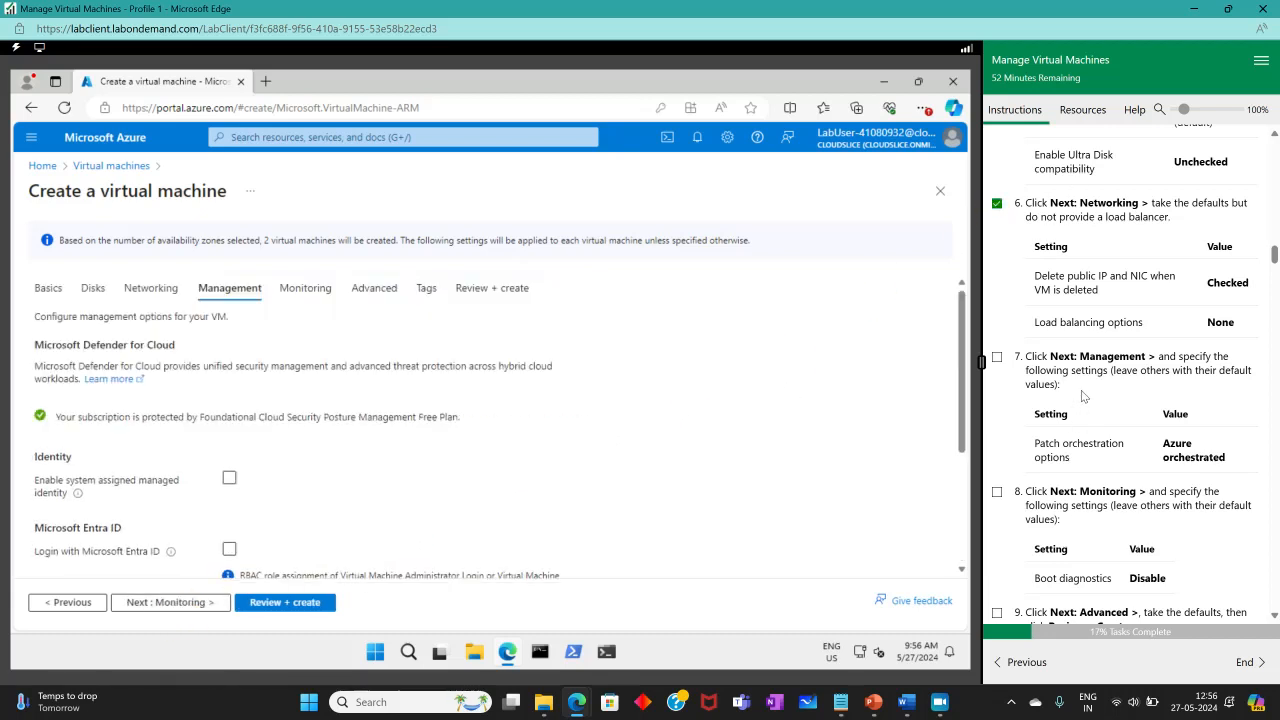
Choose 'Azure-orchestrated using Automatic guest patching' for Patch orchestration, then go to Monitoring.
scroll(1083, 397, "down", 2)
scroll(1083, 397, "down", 1)
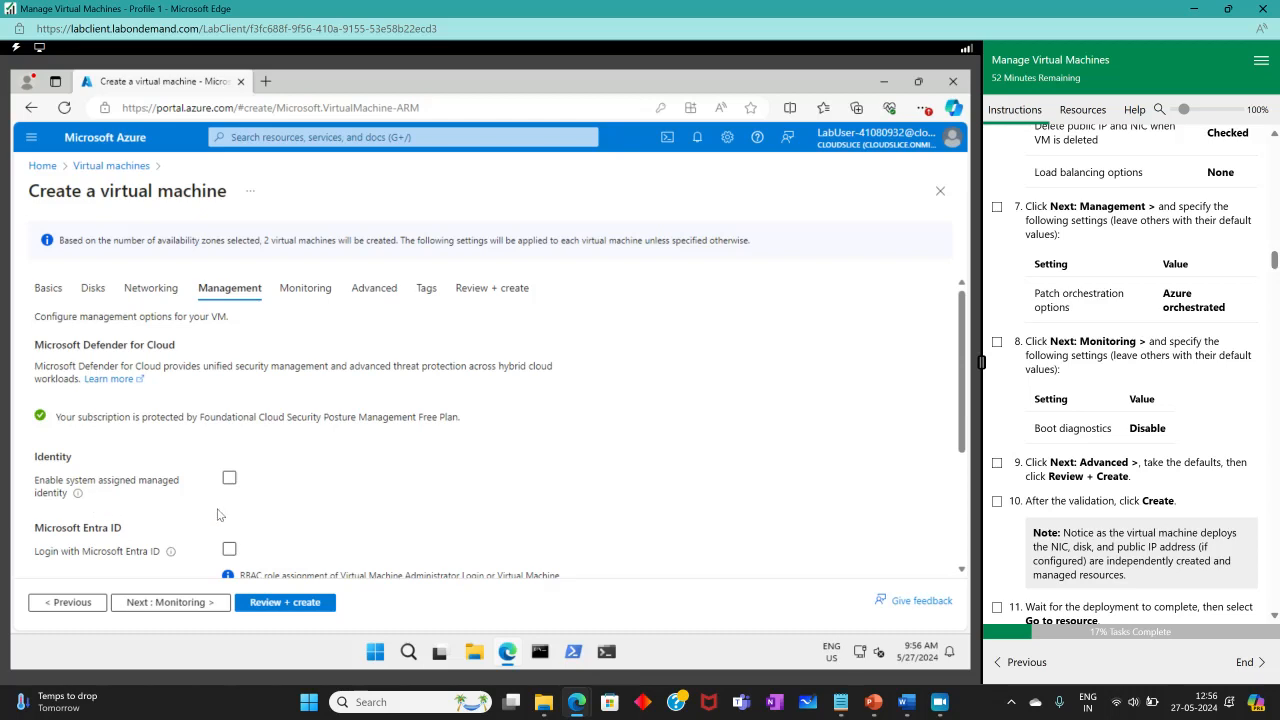
scroll(304, 499, "down", 2)
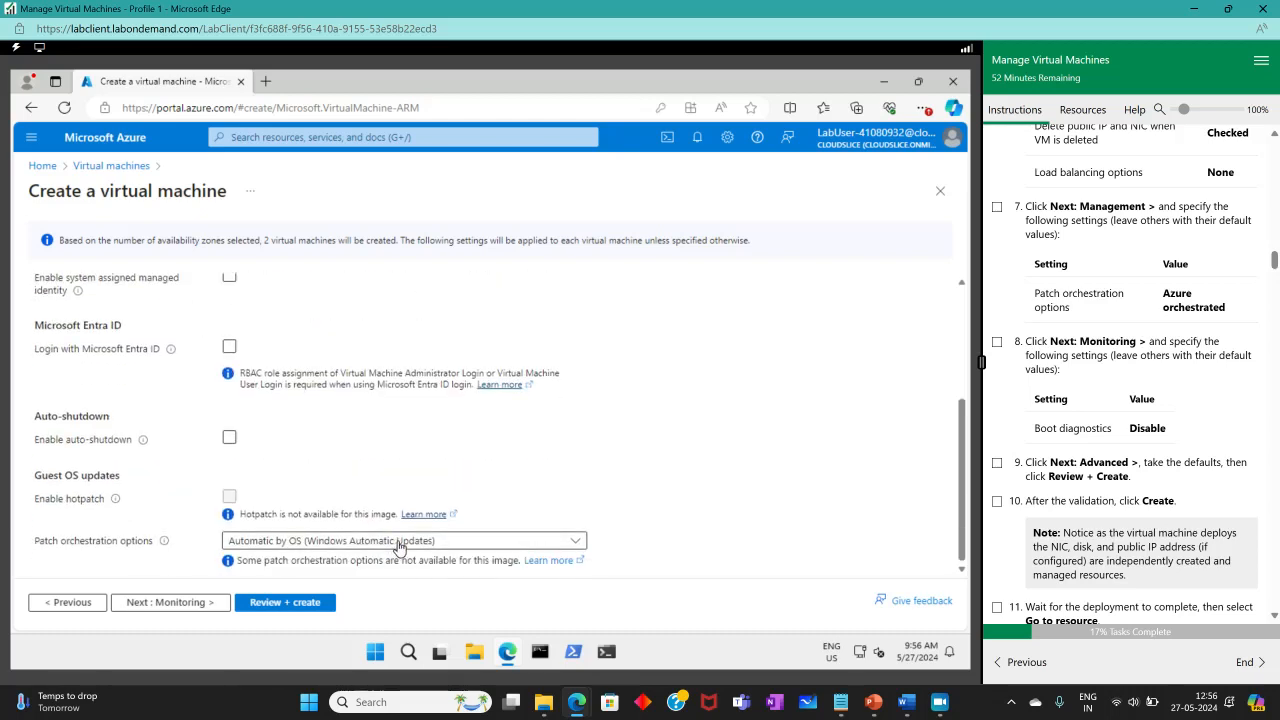
left_click(573, 540)
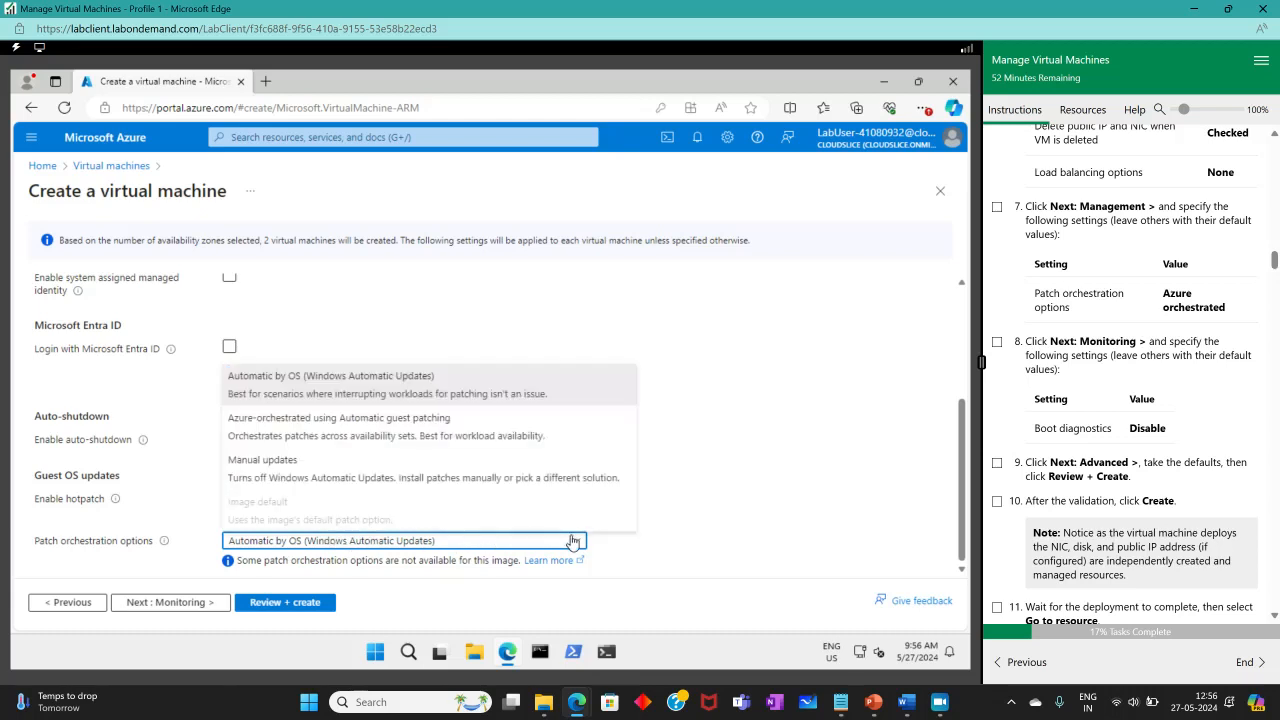
left_click(285, 435)
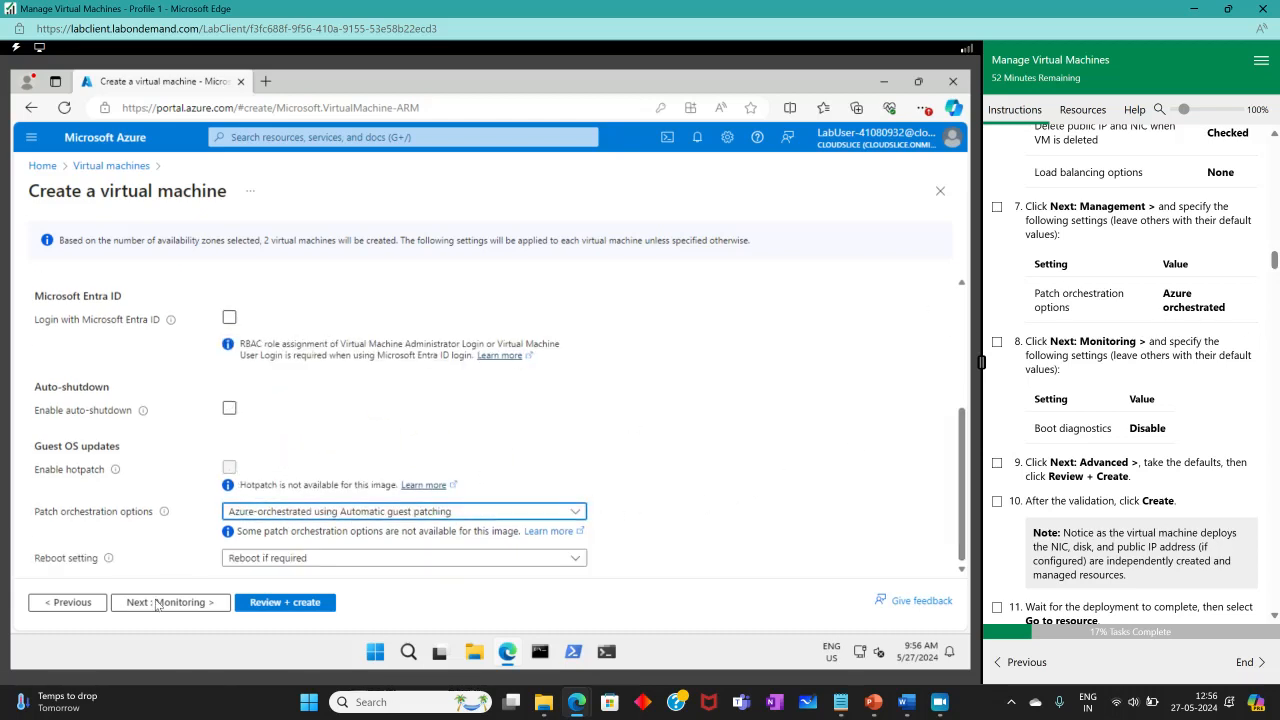
left_click(170, 602)
left_click(996, 207)
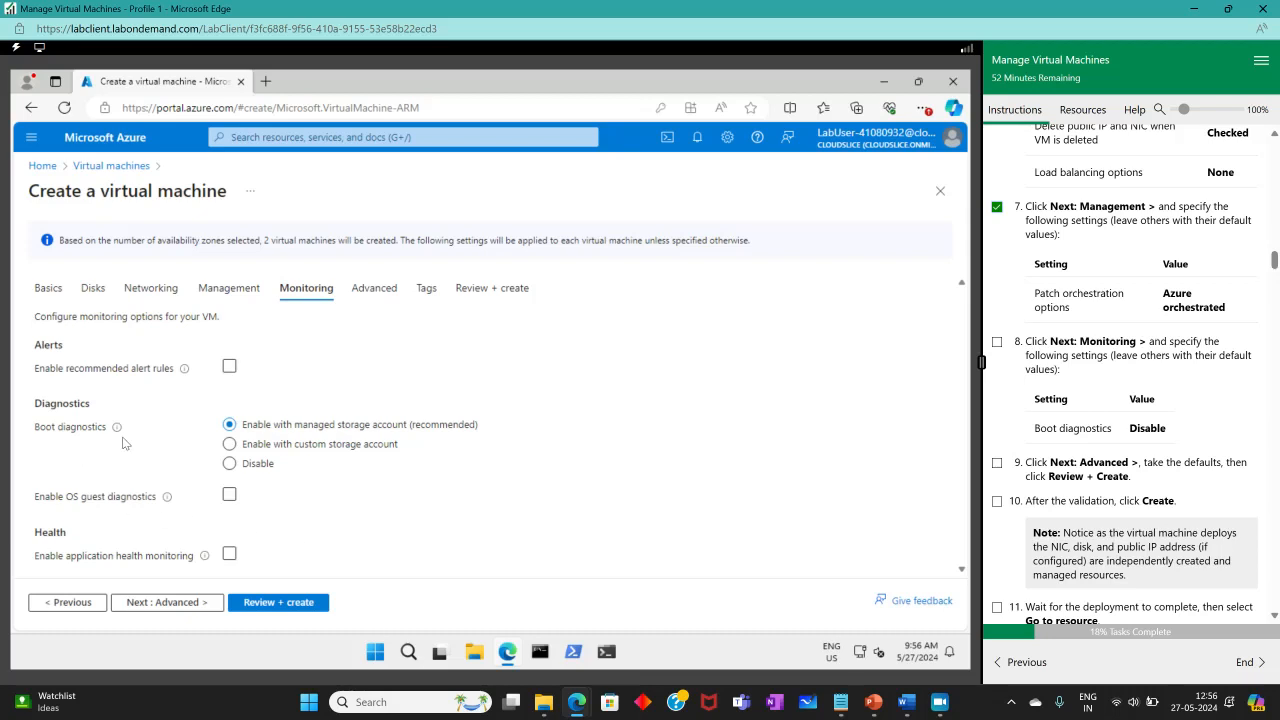
Disable boot diagnostics, keep the Advanced defaults, and run Review + create validation.
left_click(229, 463)
left_click(172, 604)
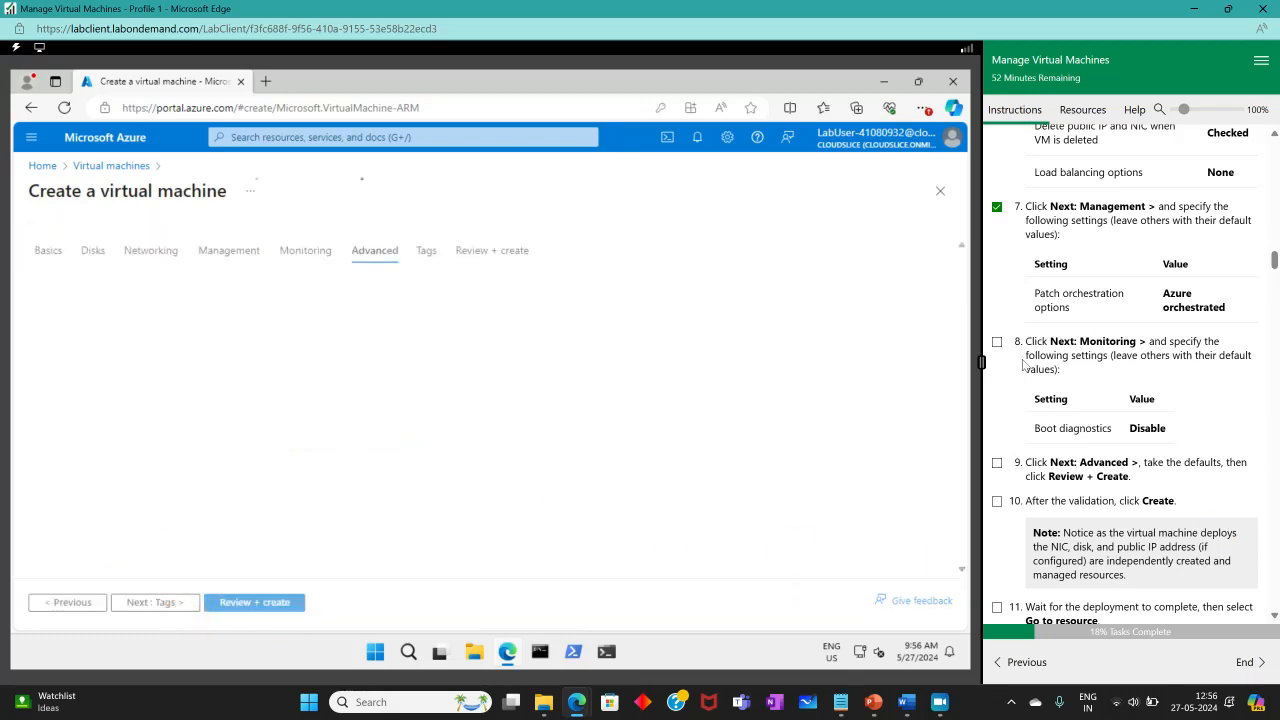
left_click(997, 343)
scroll(1151, 457, "down", 2)
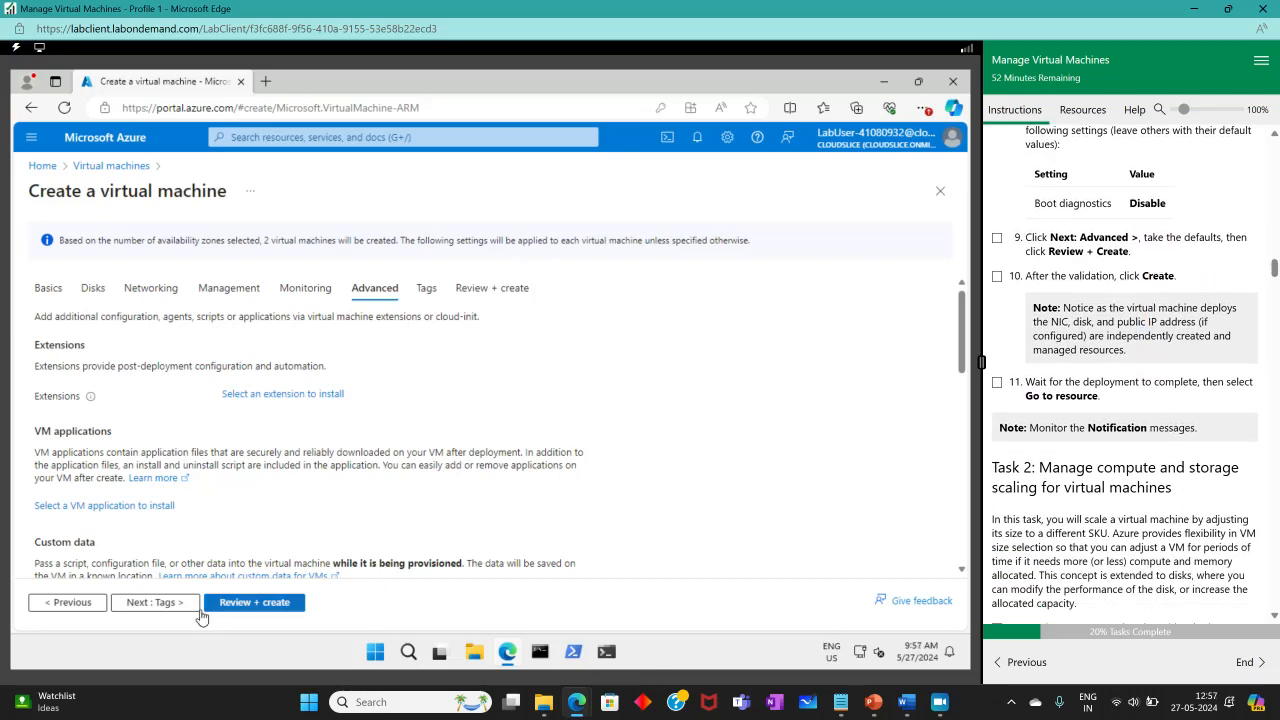
left_click(160, 606)
left_click(285, 604)
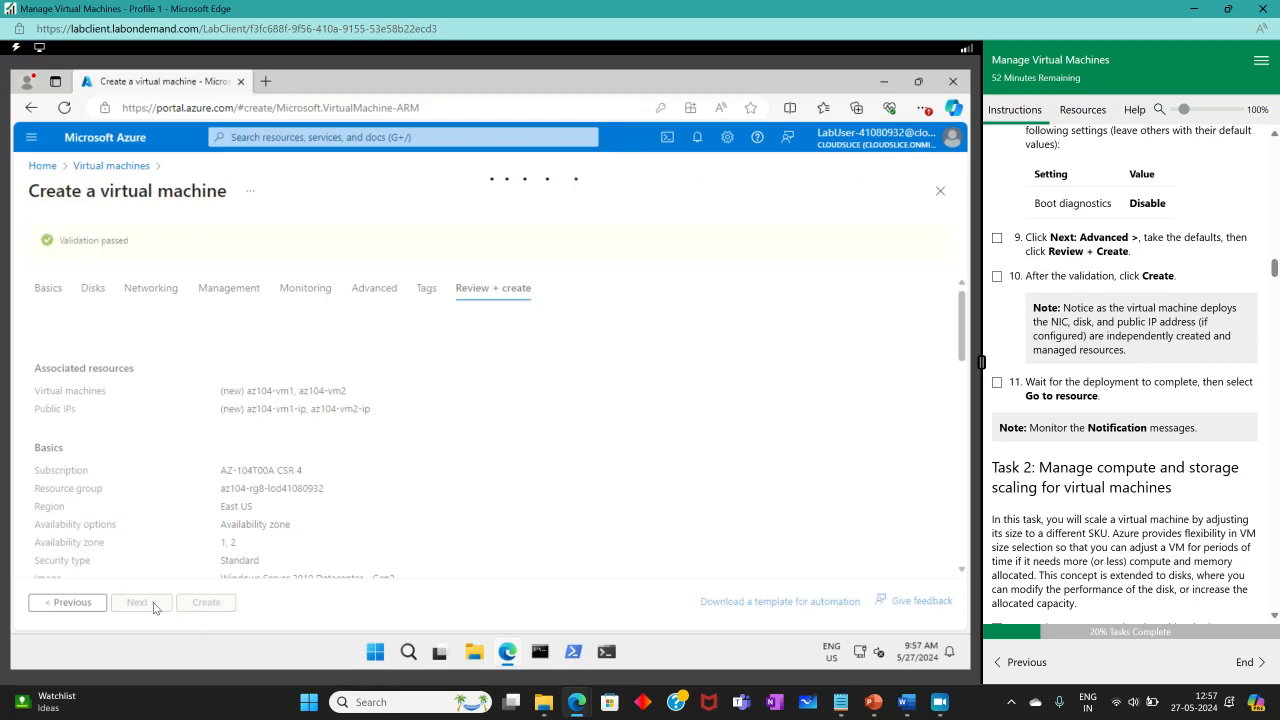
Create az104-vm1 and az104-vm2 and wait for the deployment to succeed.
left_click(206, 602)
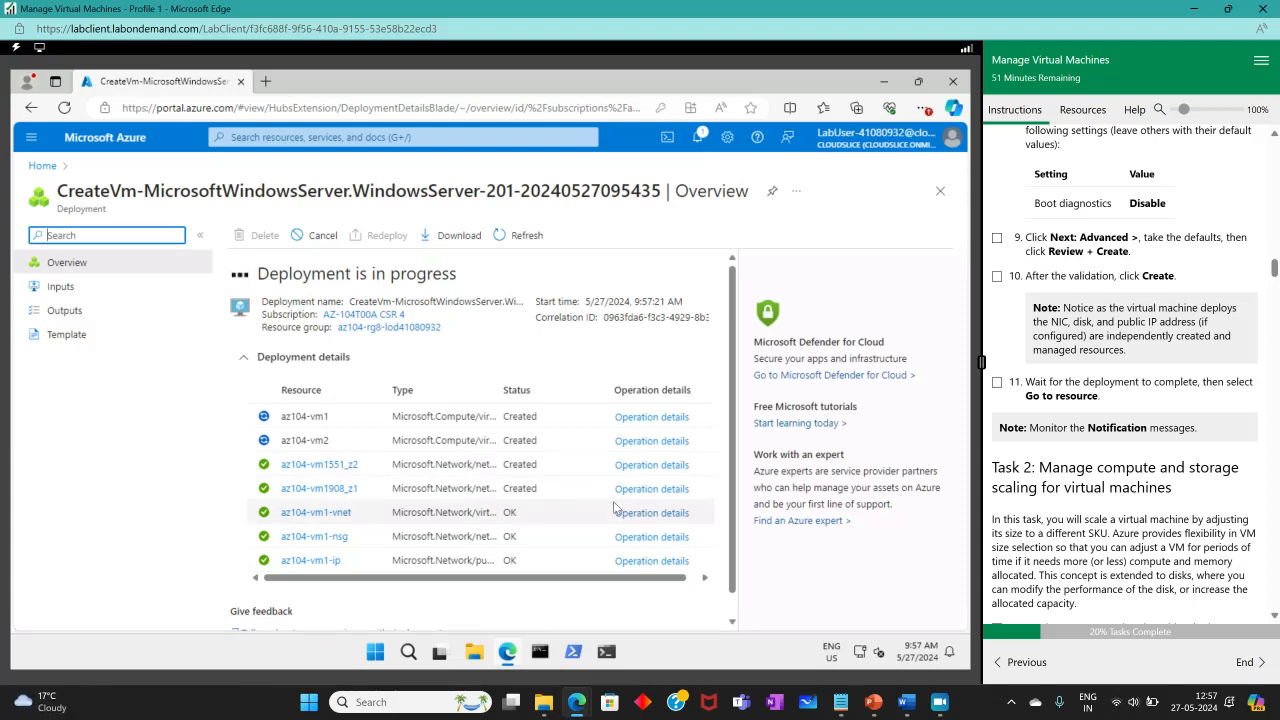
Open az104-vm1 from the finished deployment and tick lab steps 9 to 11.
left_click(996, 276)
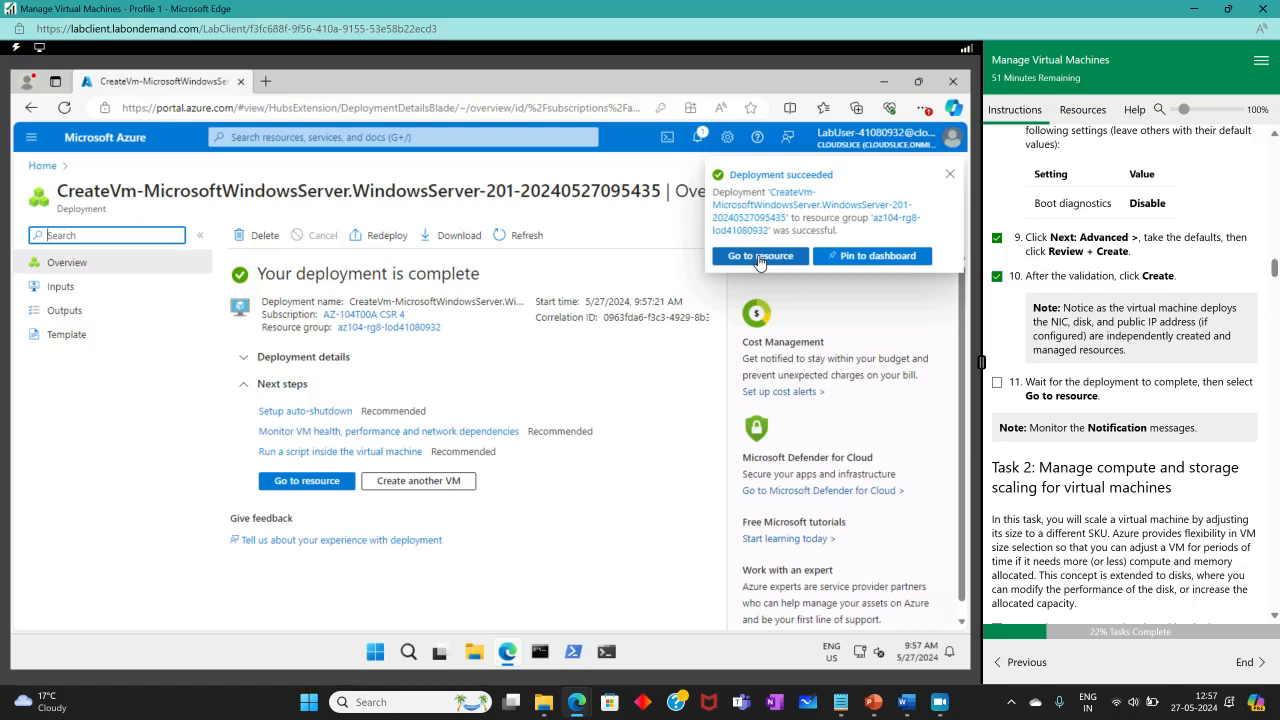
left_click(760, 257)
left_click(996, 382)
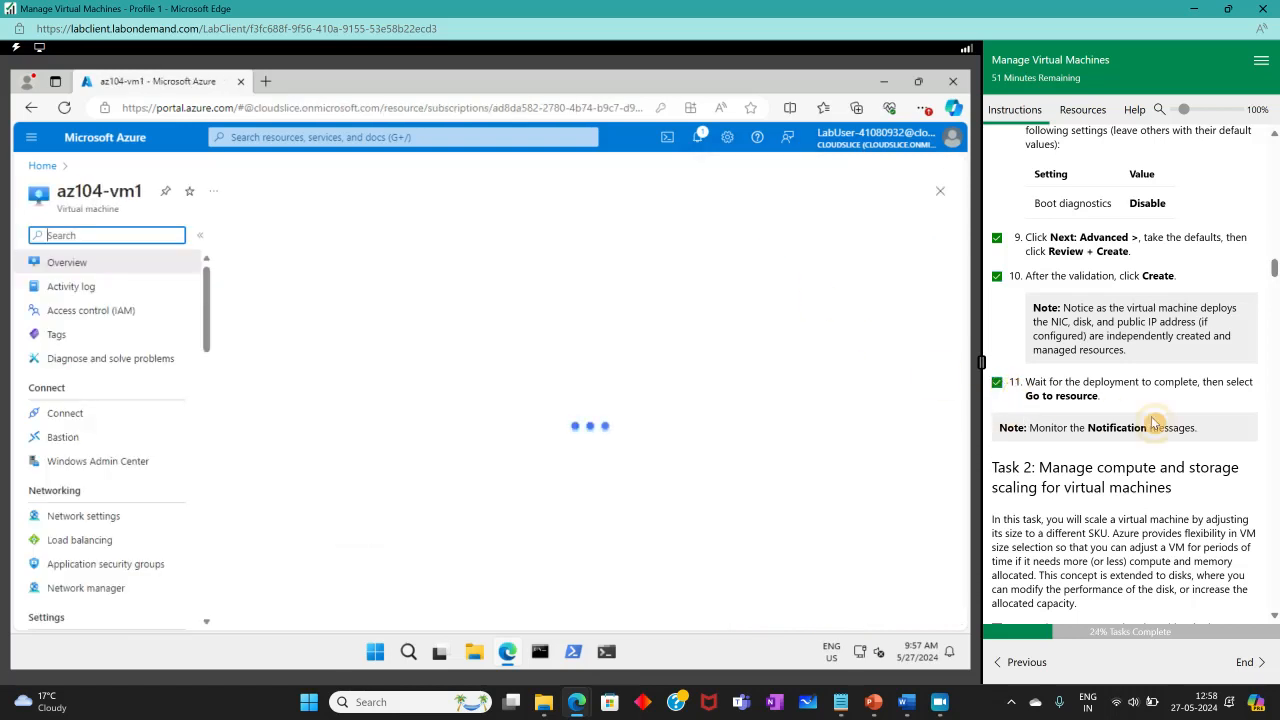
scroll(1152, 421, "down", 3)
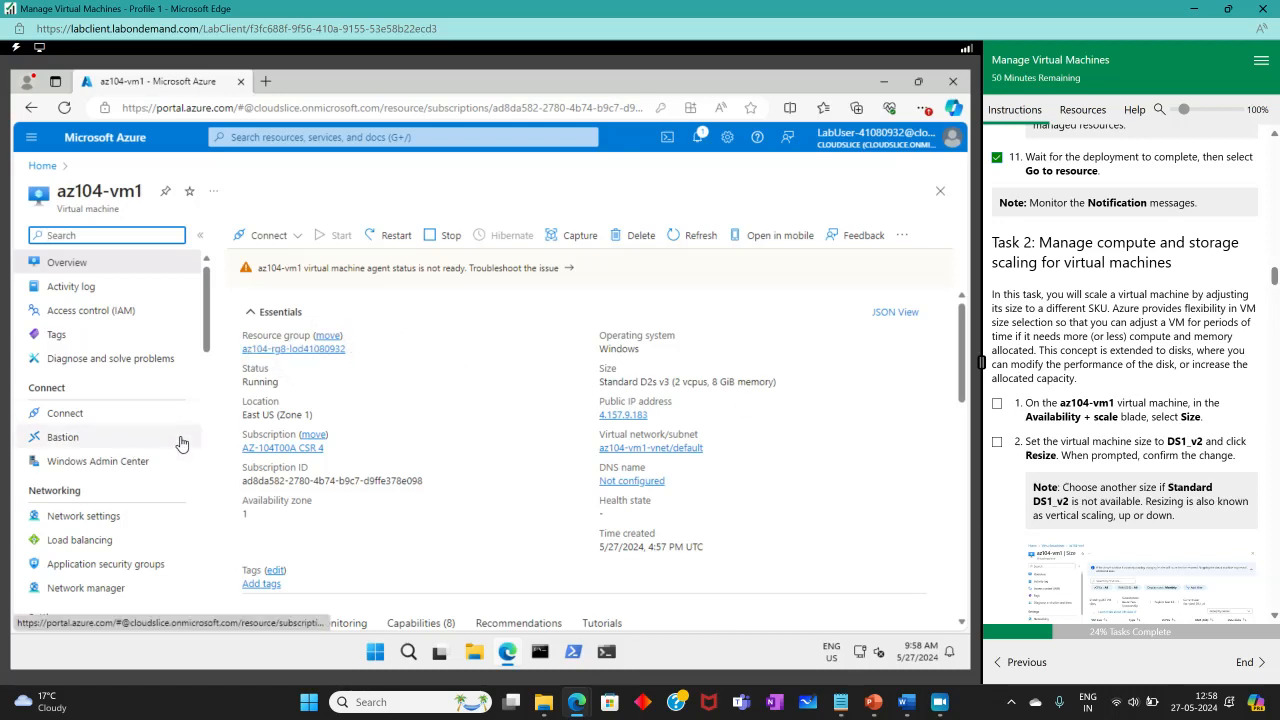
scroll(178, 444, "down", 3)
scroll(178, 444, "up", 3)
scroll(178, 444, "down", 3)
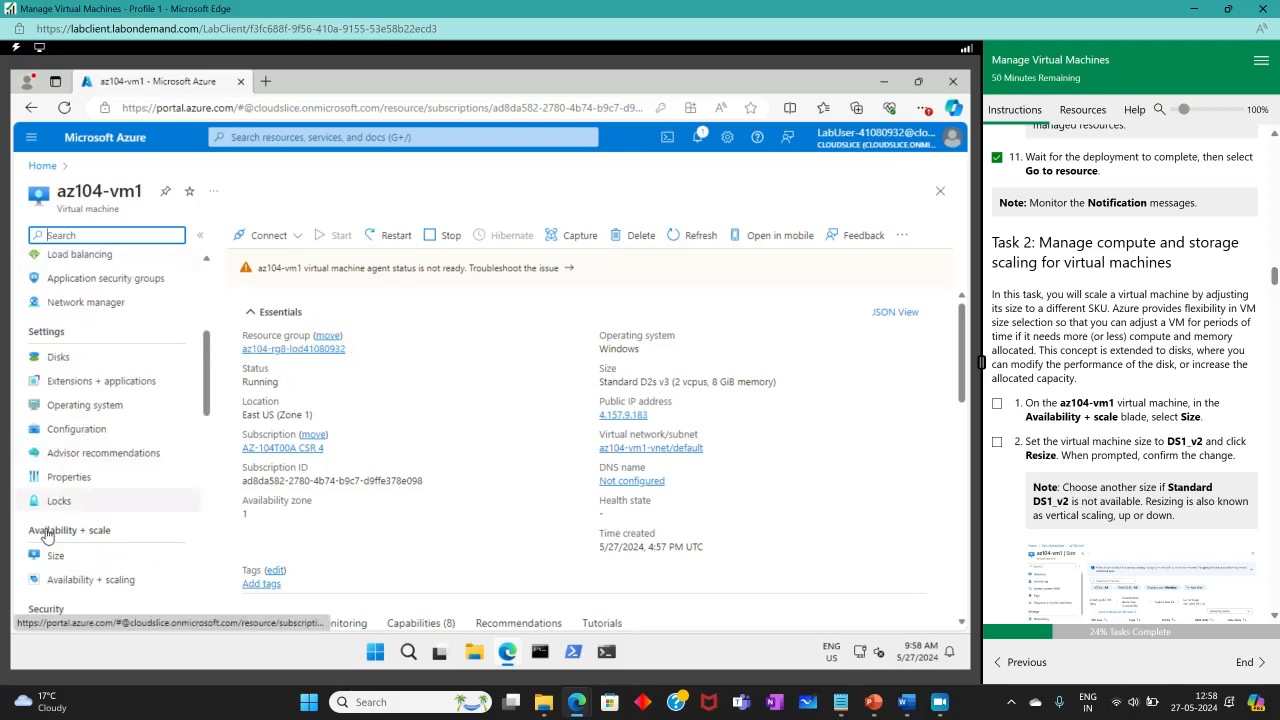
Resize az104-vm1 to Standard_DS1_v2 from its Size page.
left_click(55, 565)
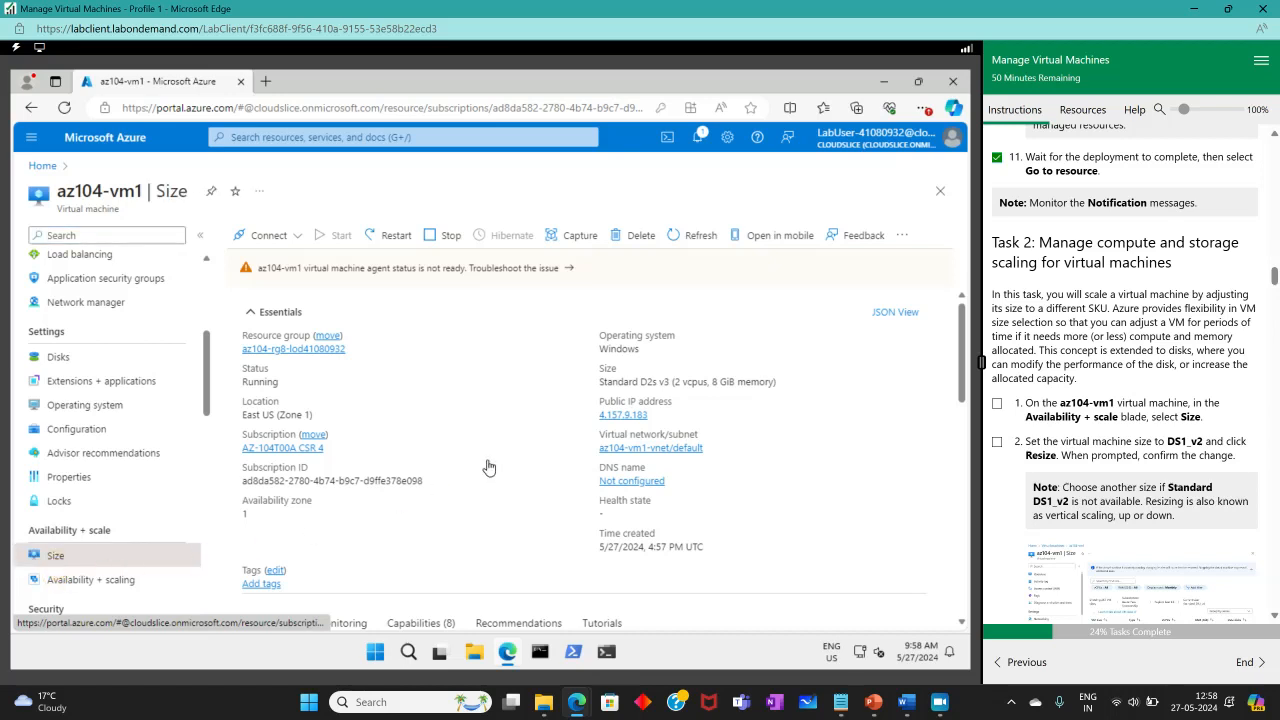
left_click(997, 407)
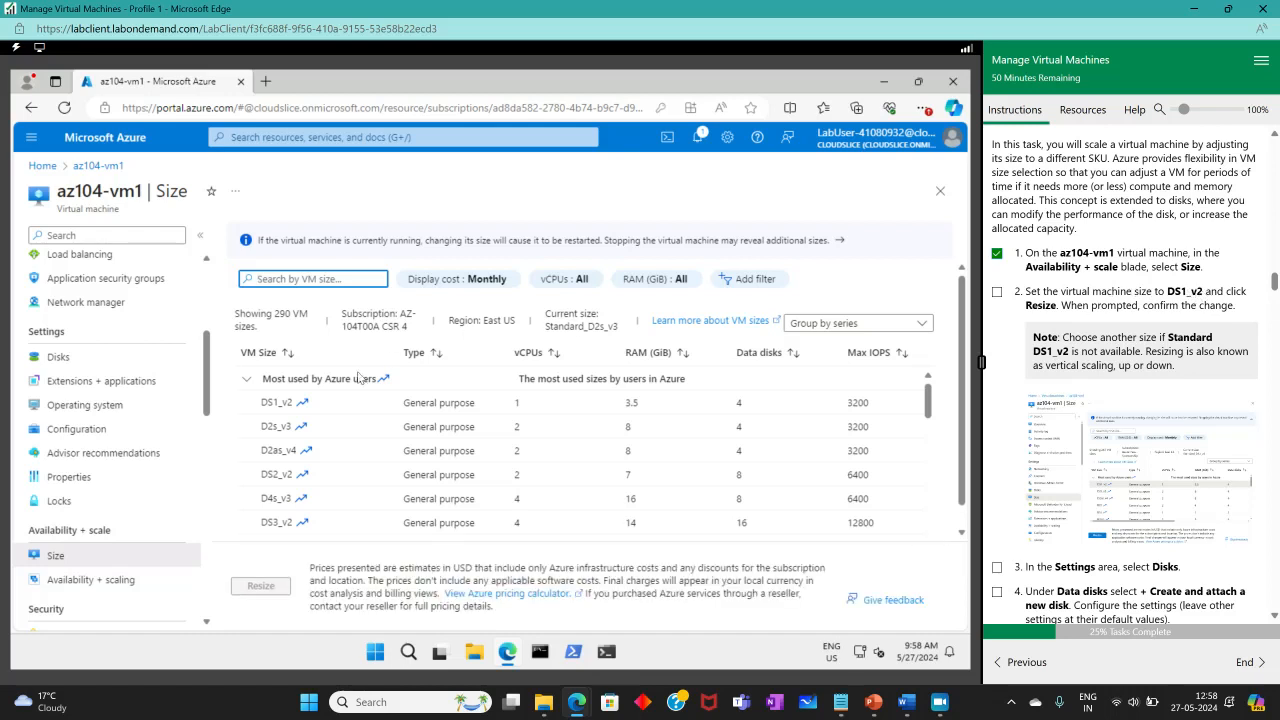
left_click(276, 402)
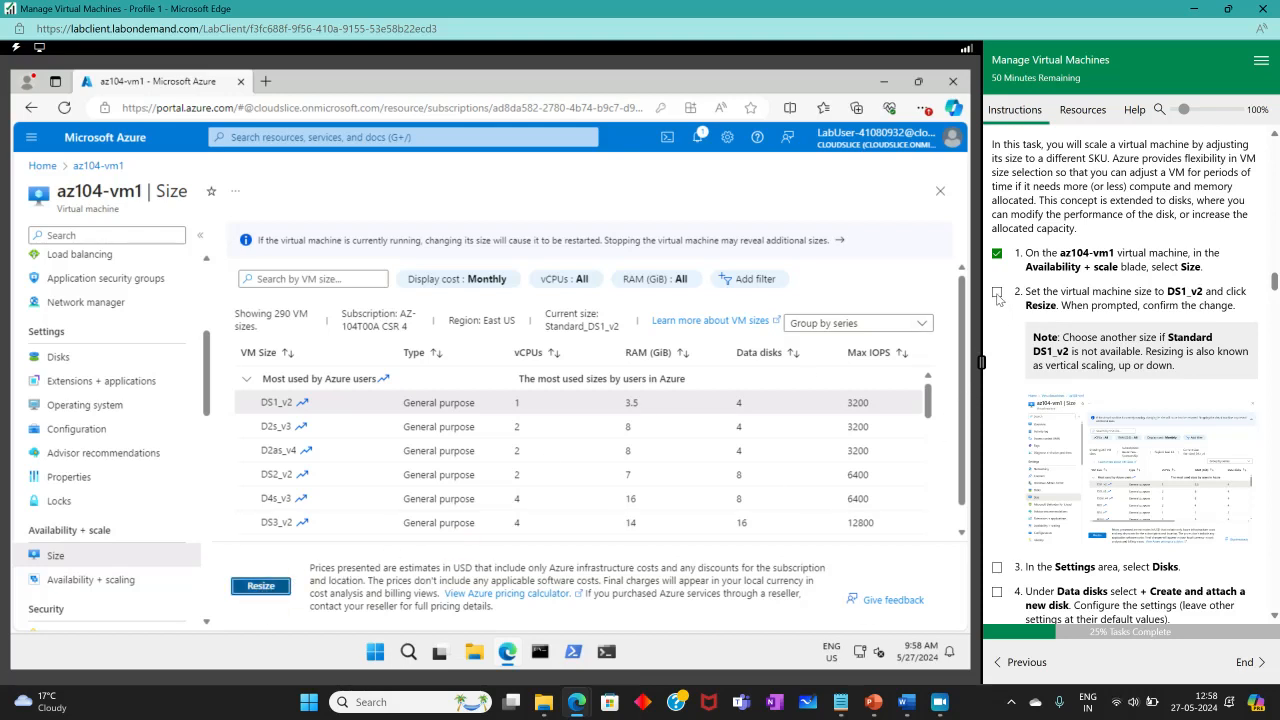
left_click(345, 457)
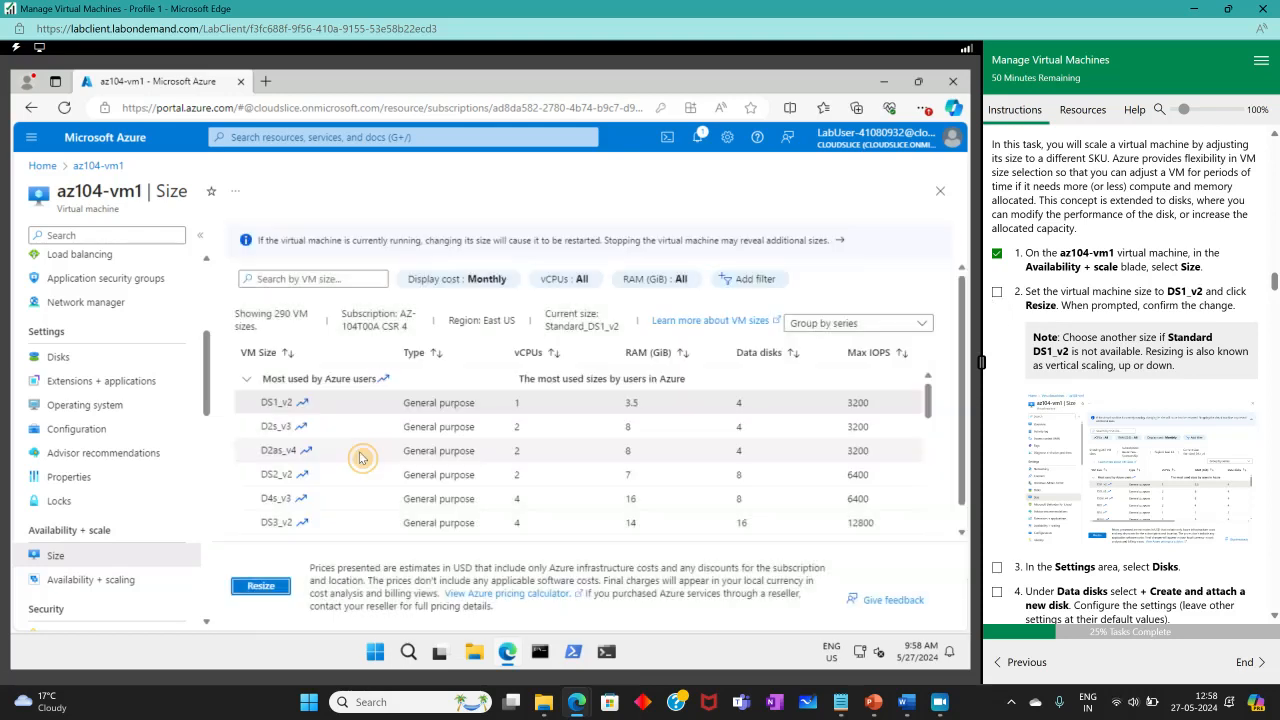
left_click(997, 292)
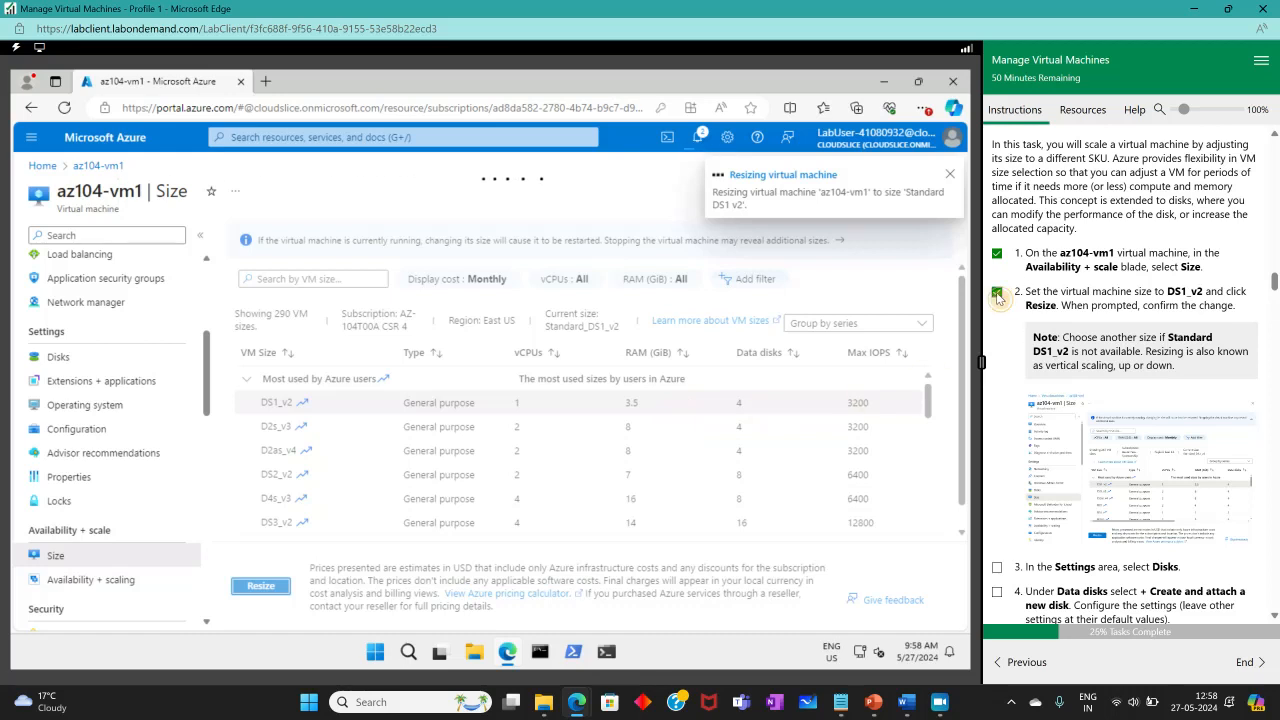
scroll(1052, 390, "down", 2)
scroll(1100, 435, "down", 2)
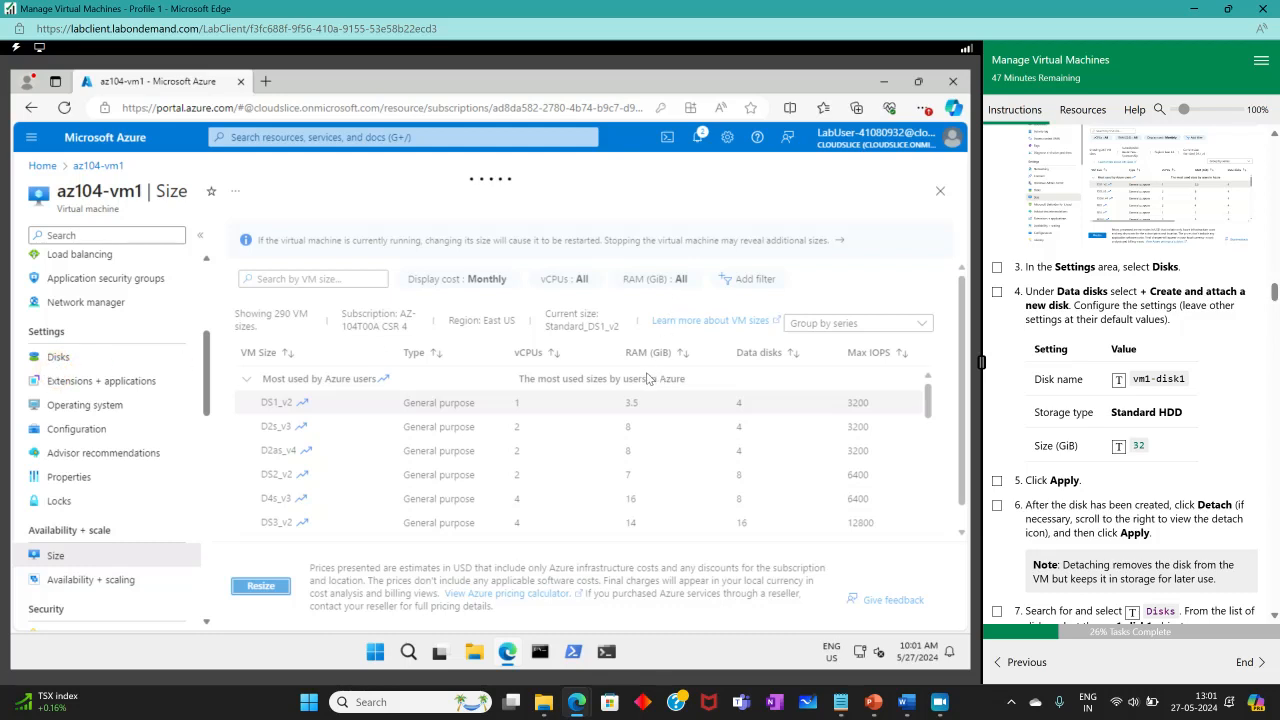
Create and attach a new 32 GiB Standard HDD data disk named vm1-disk1.
left_click(190, 356)
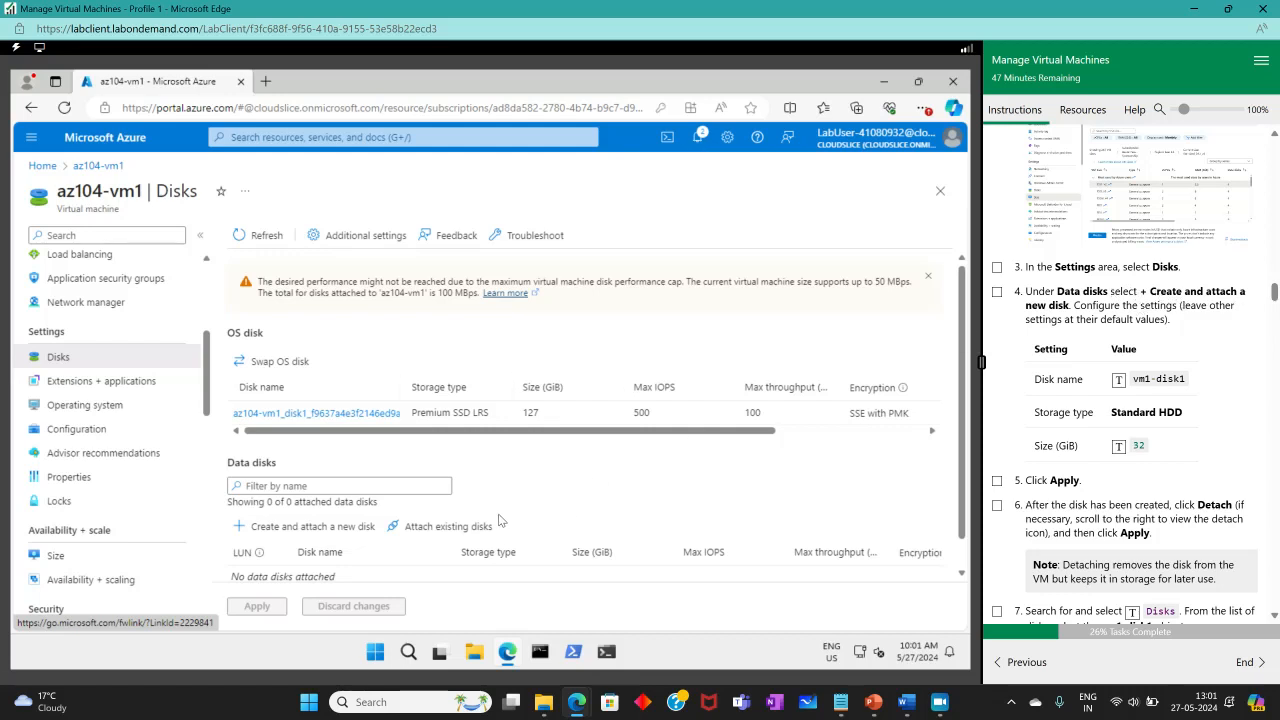
scroll(505, 522, "down", 1)
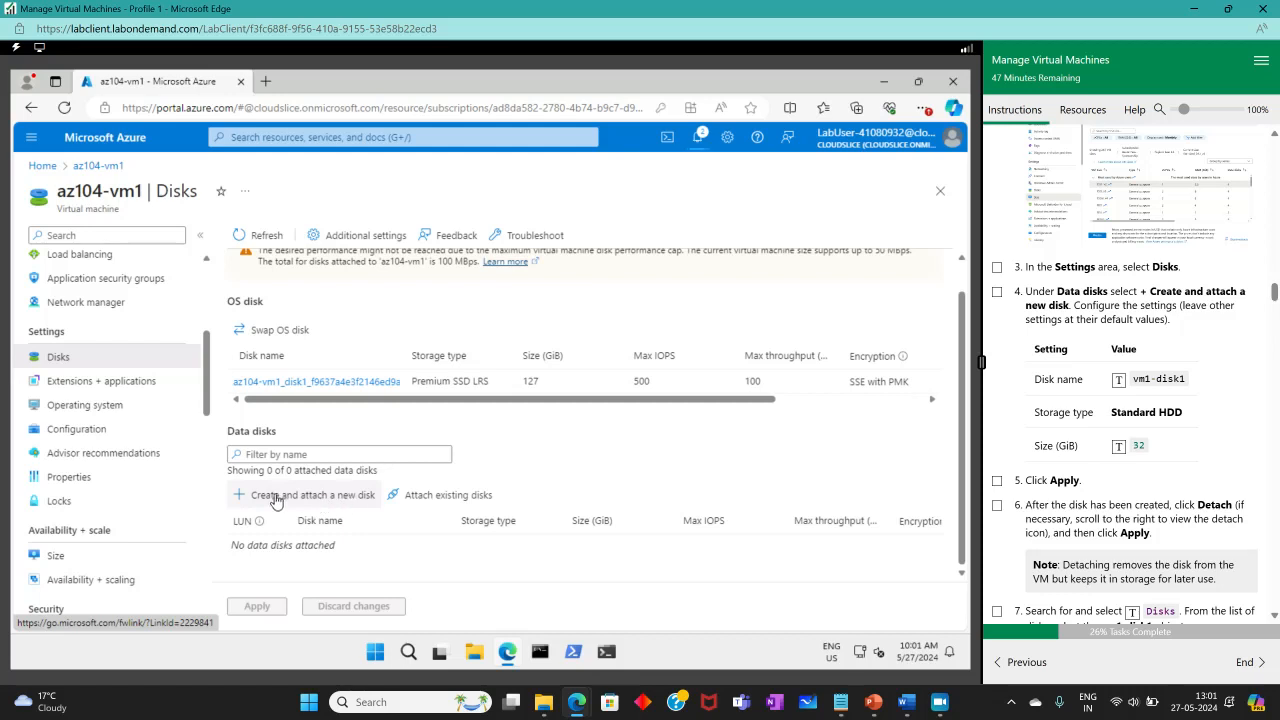
left_click(340, 498)
scroll(707, 492, "down", 1)
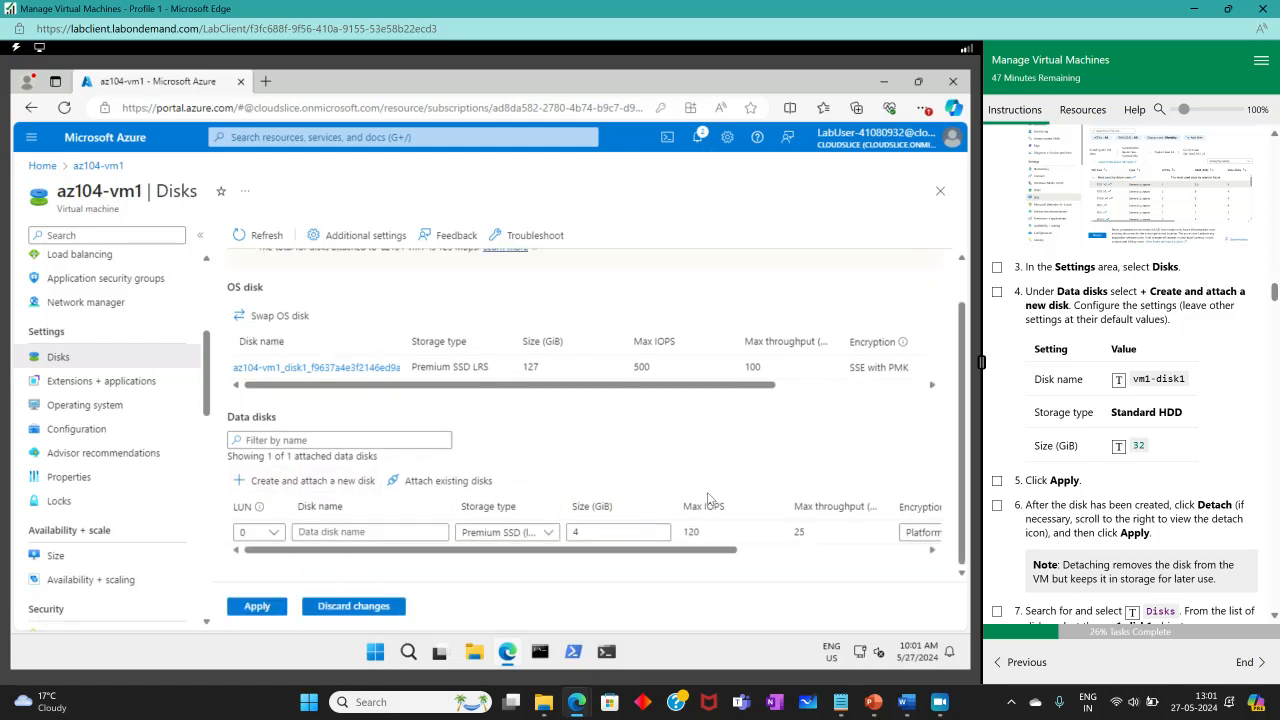
left_click(343, 531)
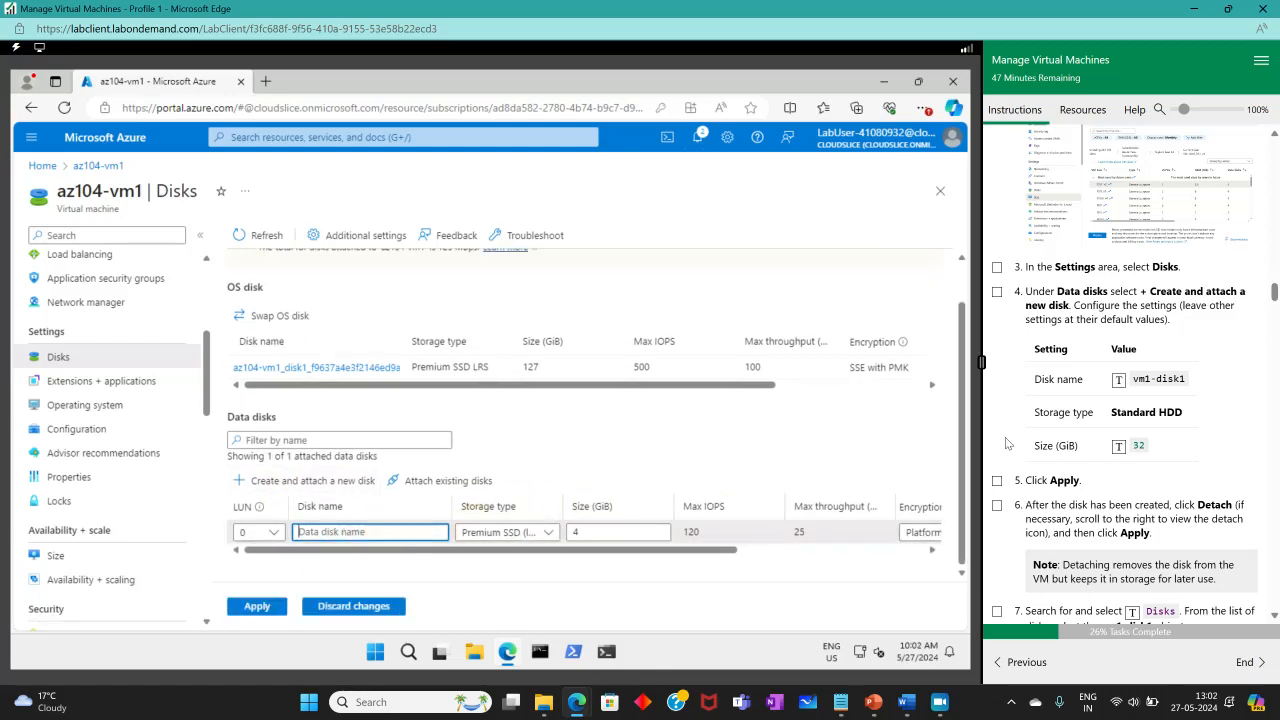
left_click(1118, 380)
left_click(505, 532)
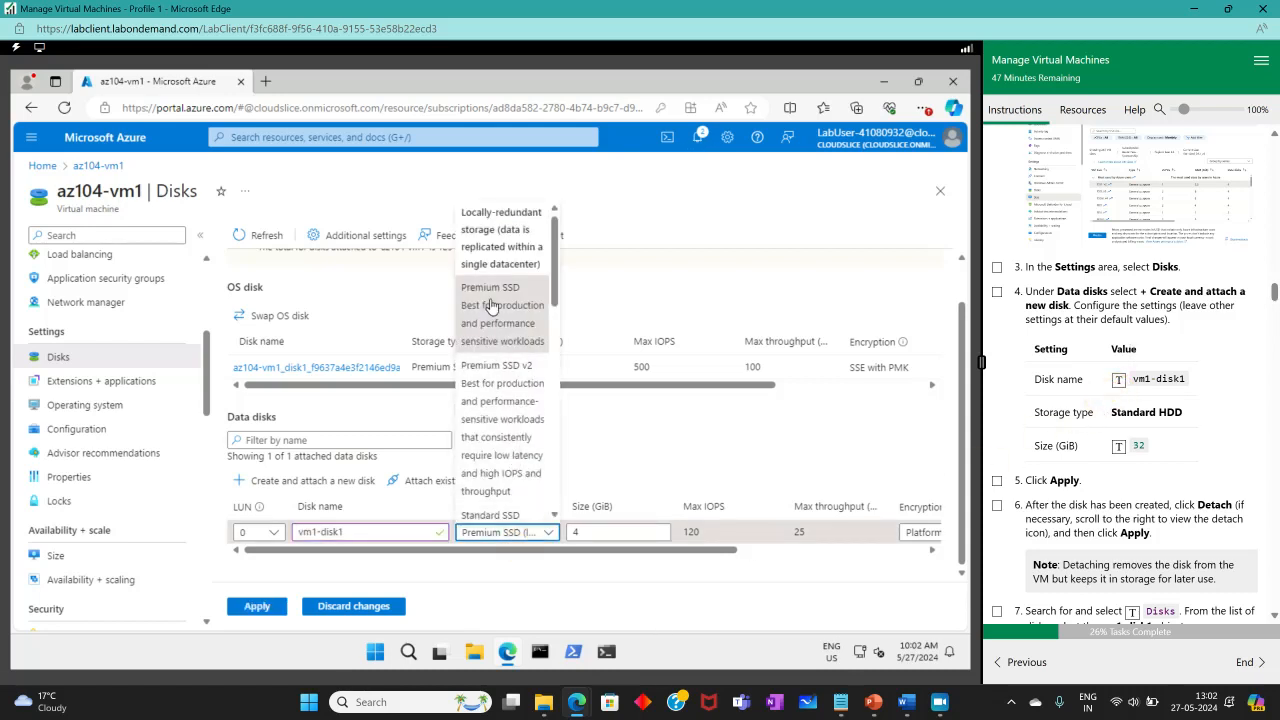
scroll(505, 386, "down", 3)
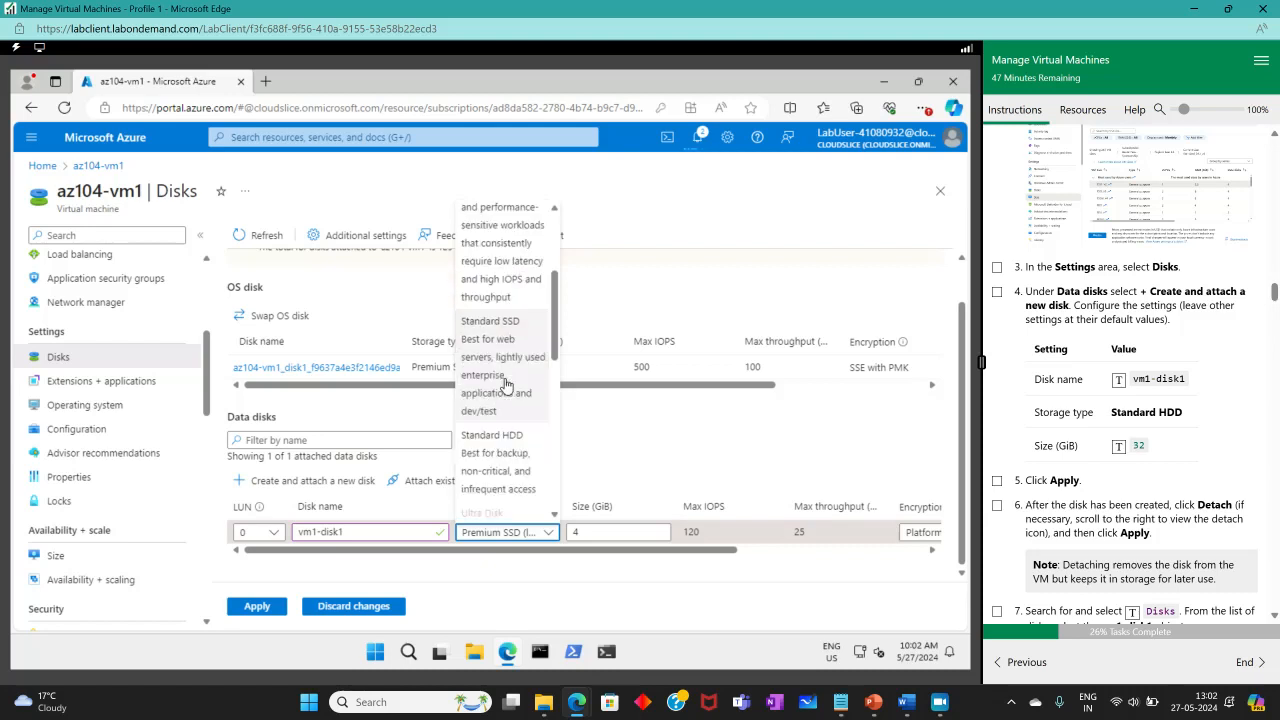
left_click(507, 382)
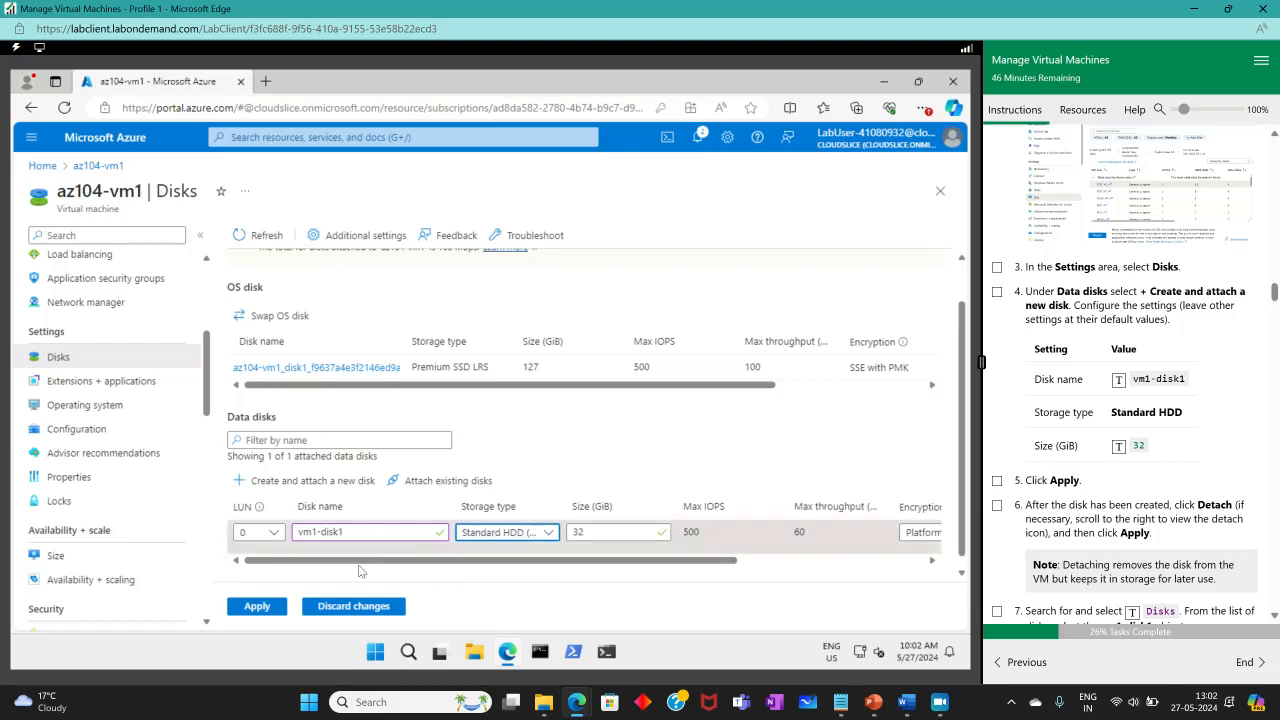
left_click(257, 608)
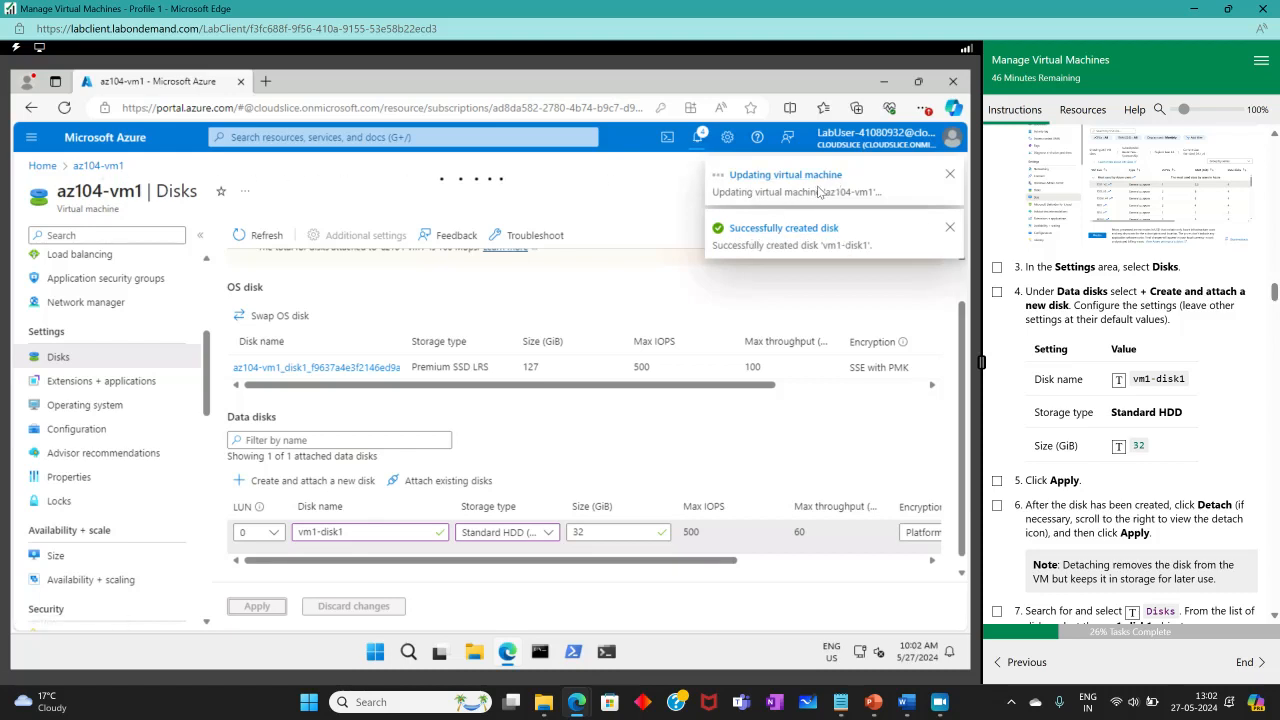
Tick lab tasks 3 to 5, then detach vm1-disk1 from az104-vm1.
left_click(997, 293)
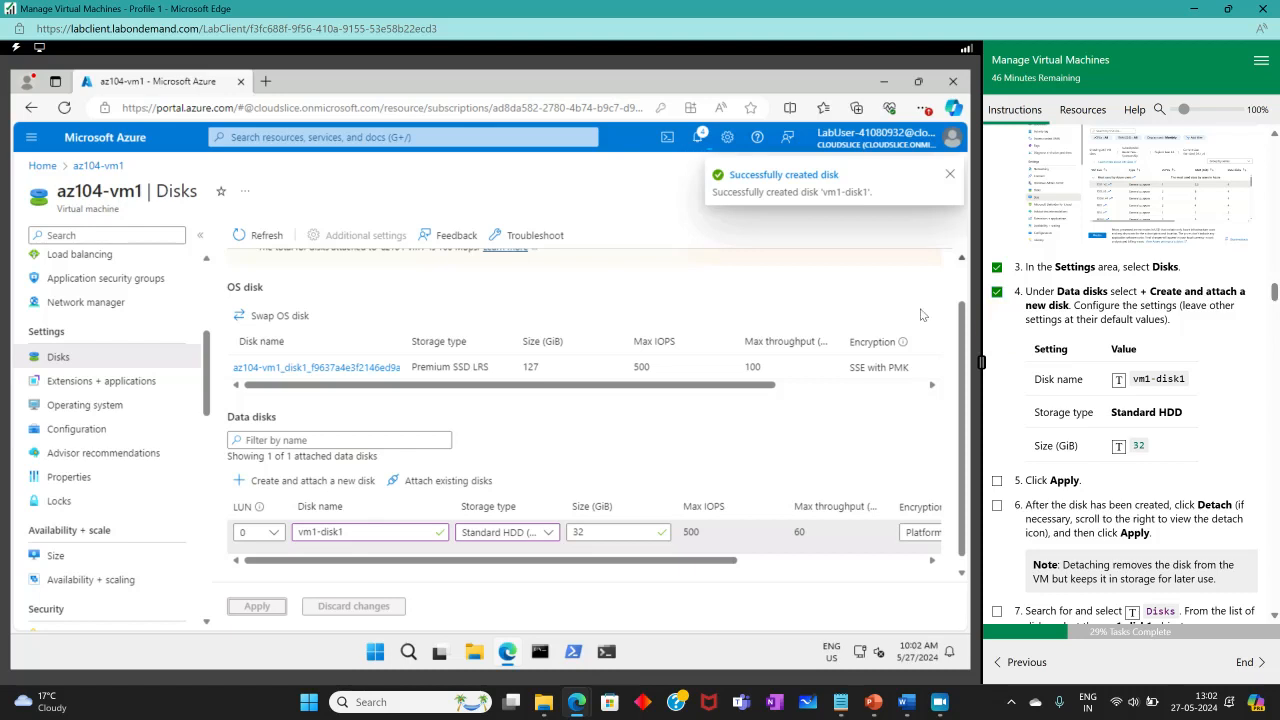
left_click(998, 482)
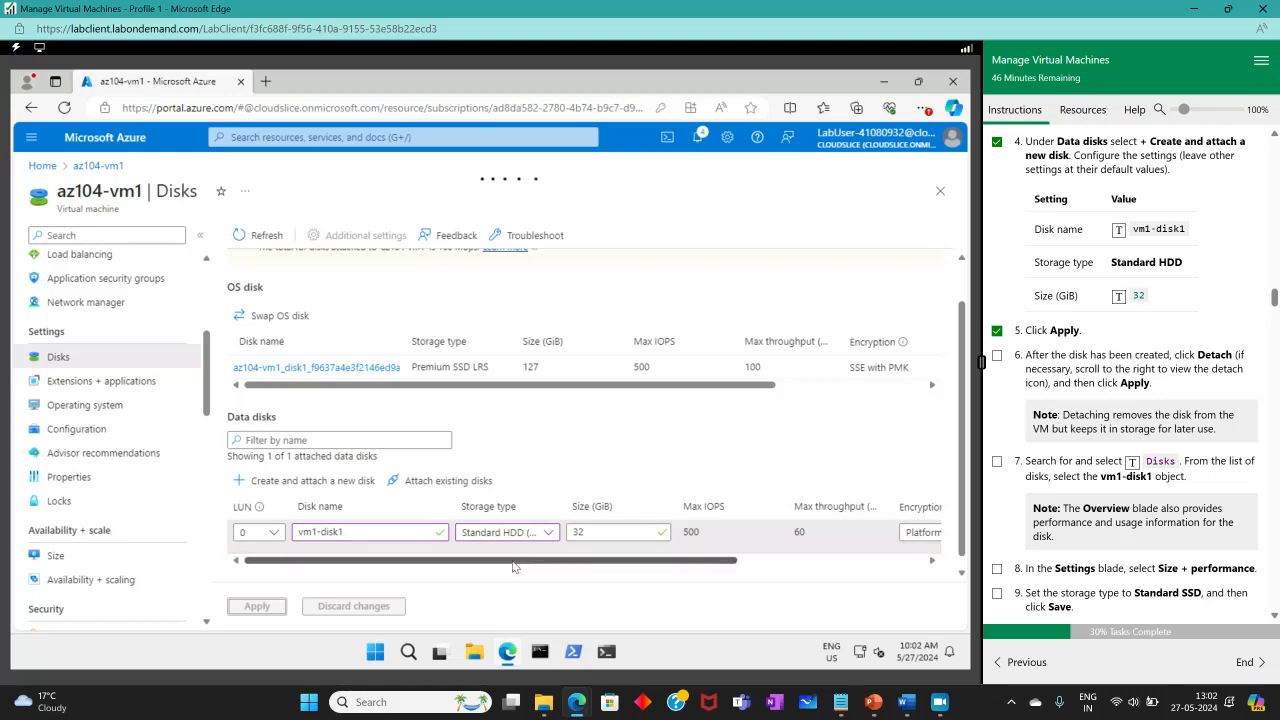
left_click_drag(697, 561, 910, 594)
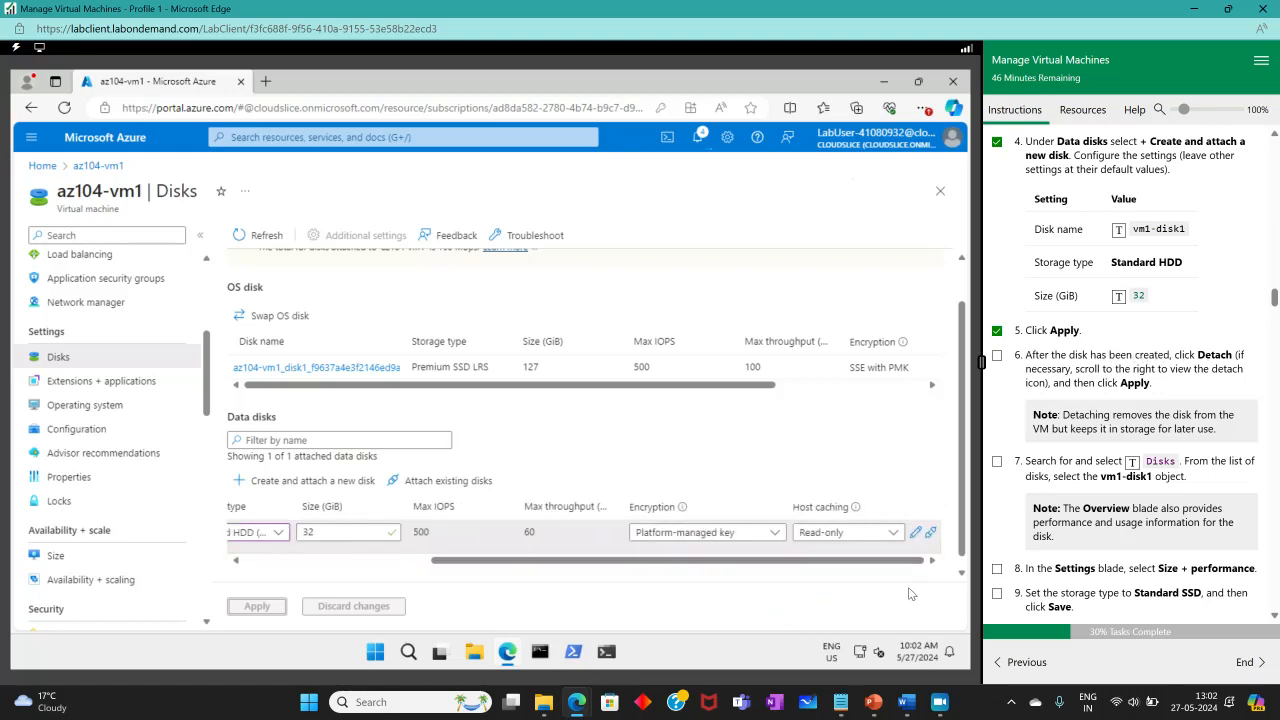
left_click(931, 532)
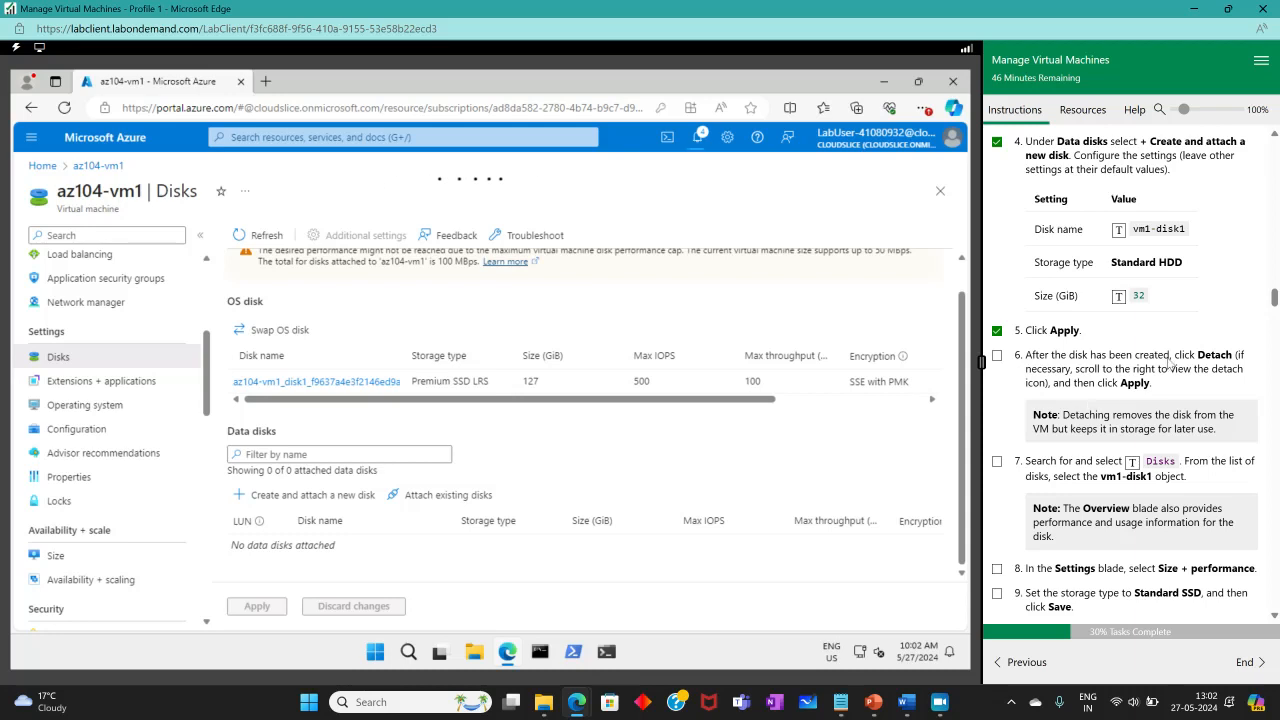
left_click(998, 356)
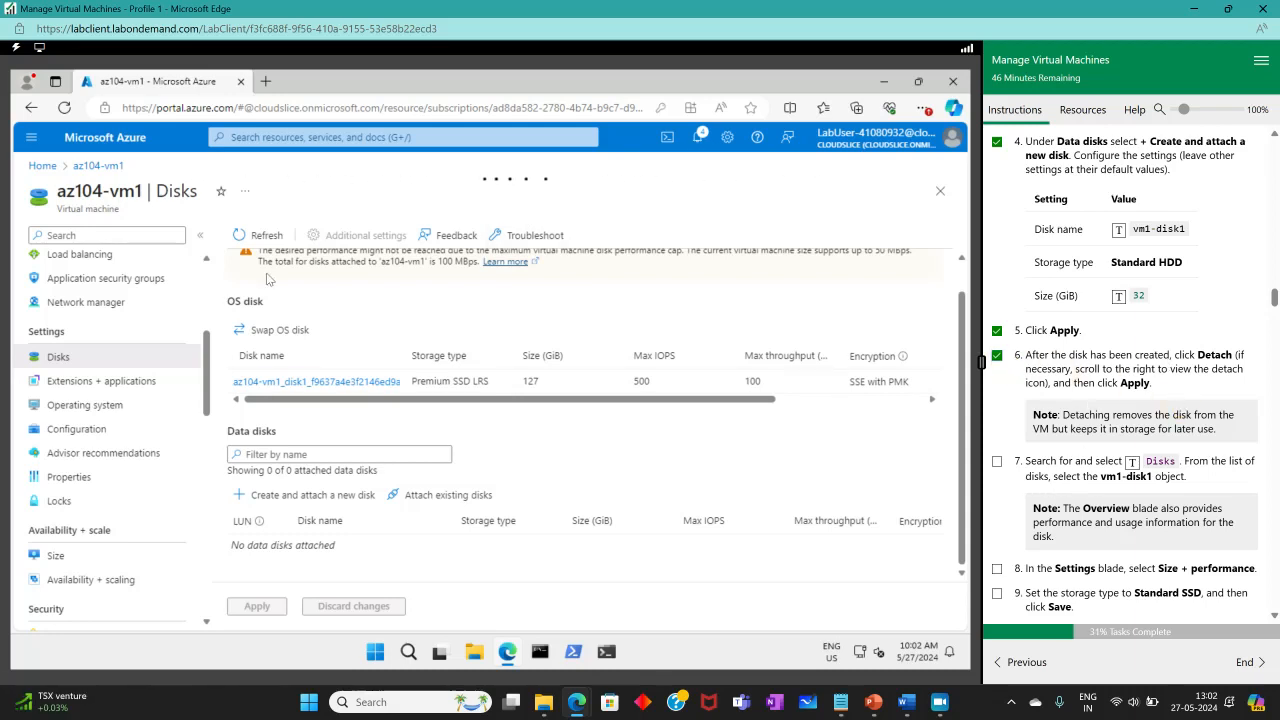
Go to the Disks list via portal search, discarding unsaved edits.
left_click(327, 142)
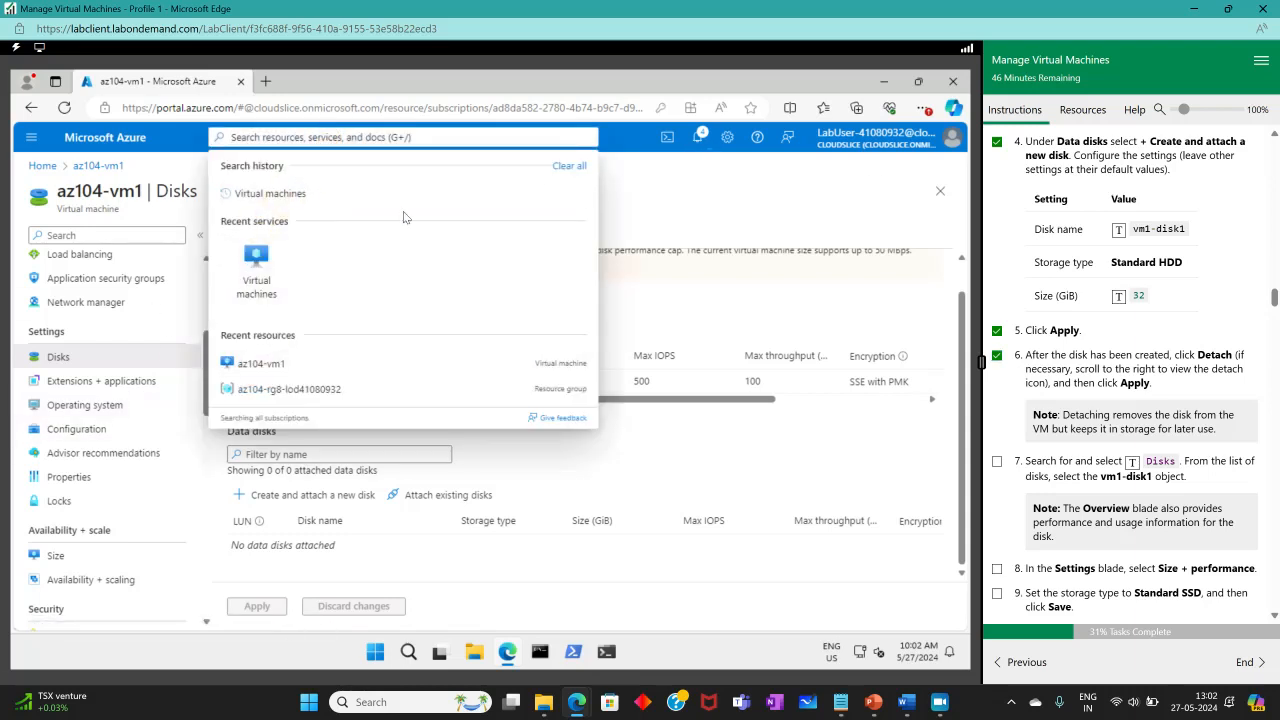
left_click(1132, 462)
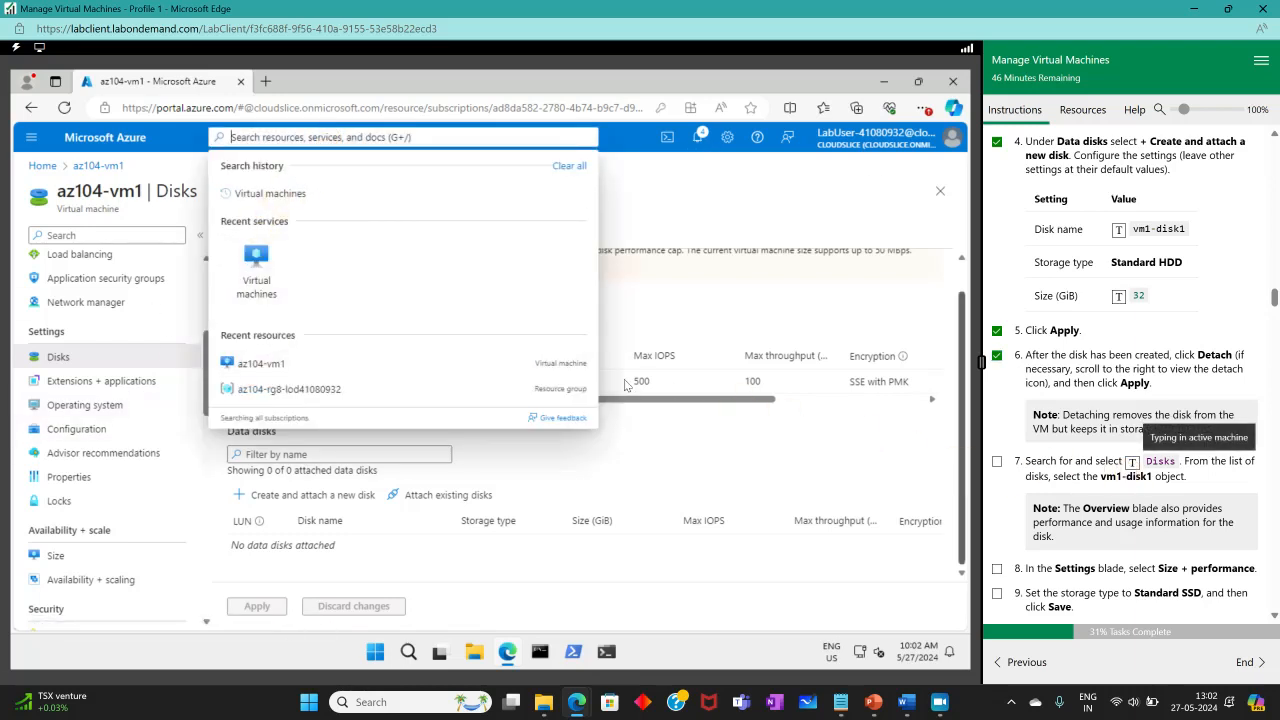
left_click(245, 235)
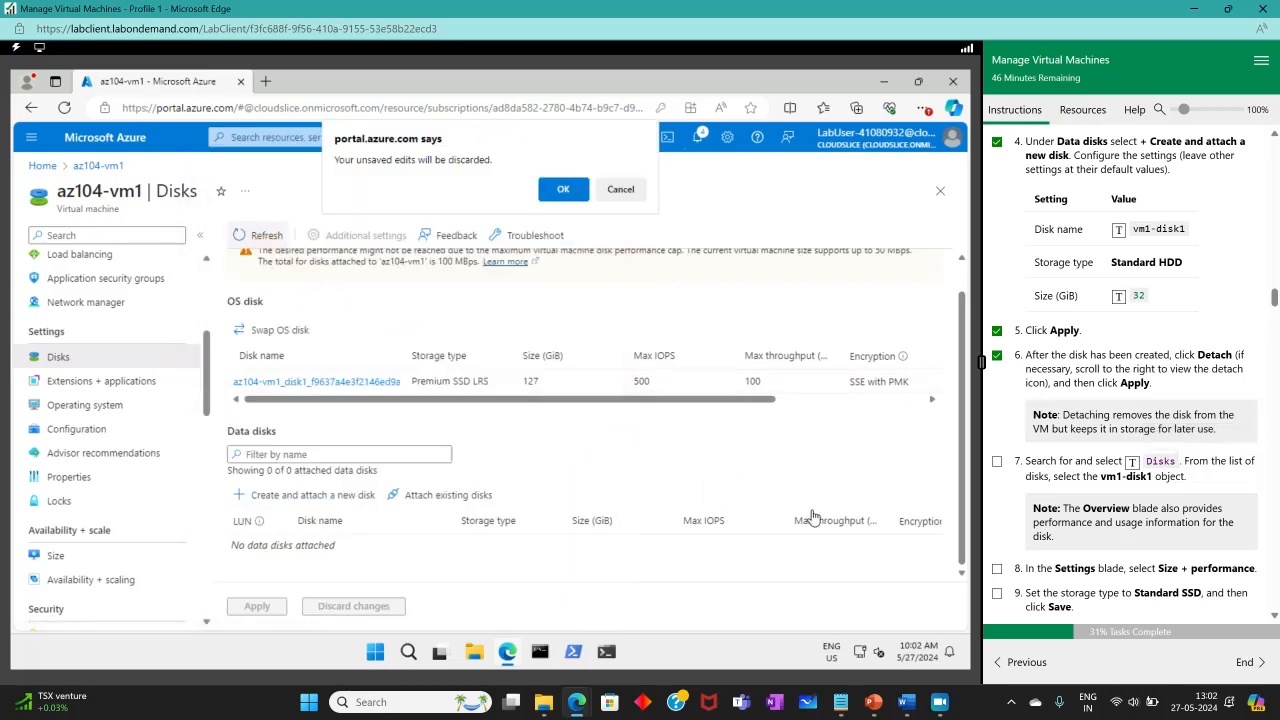
left_click(563, 189)
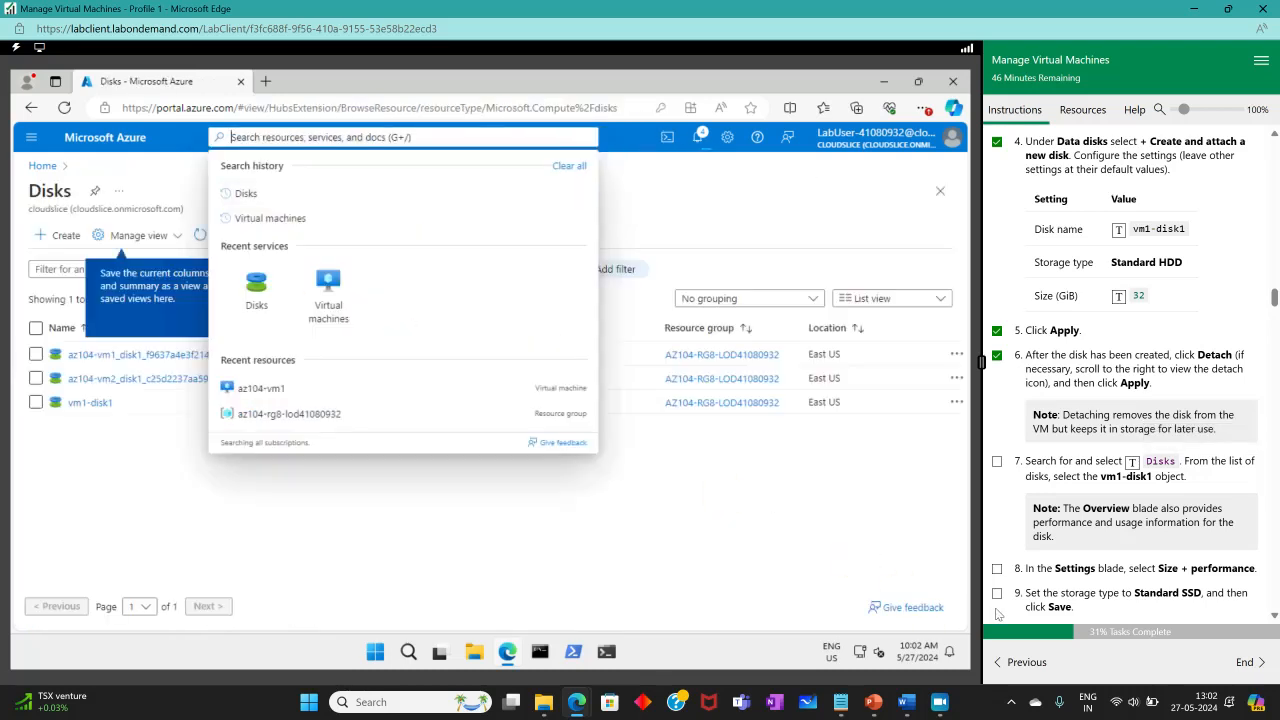
Open vm1-disk1's Size + performance page and tick lab step 7.
left_click(82, 404)
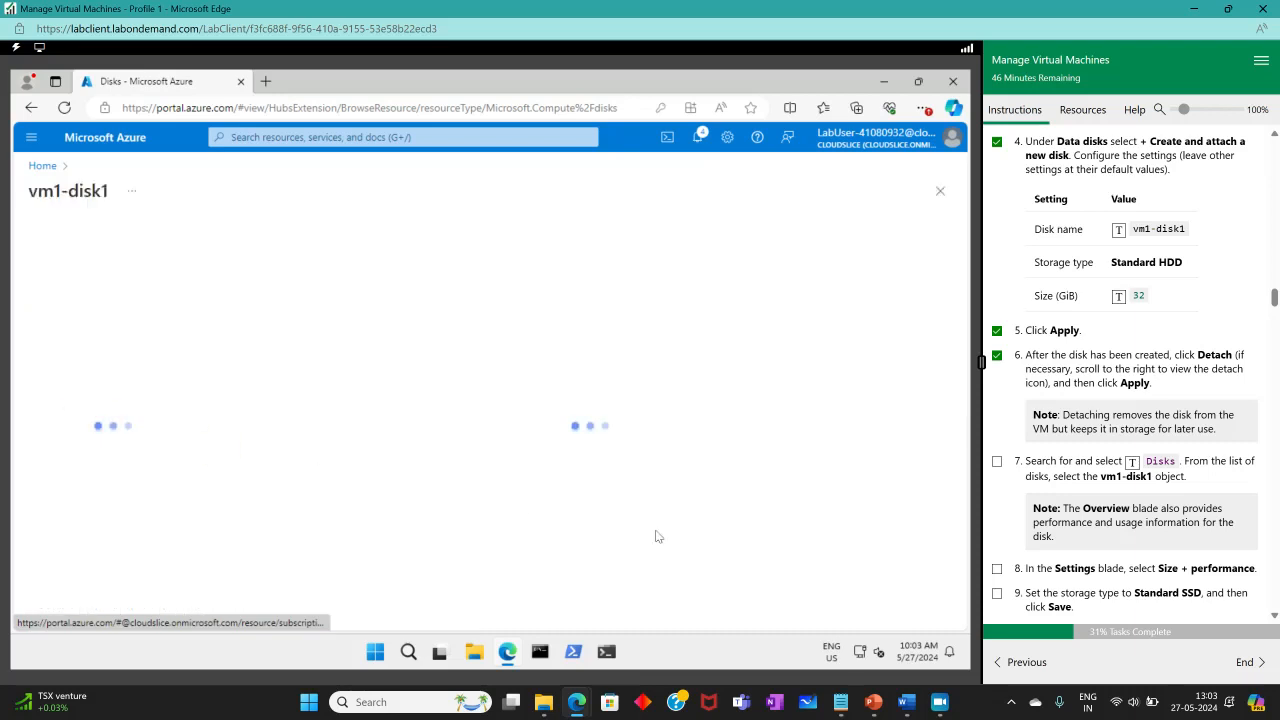
left_click(996, 463)
scroll(1134, 446, "down", 3)
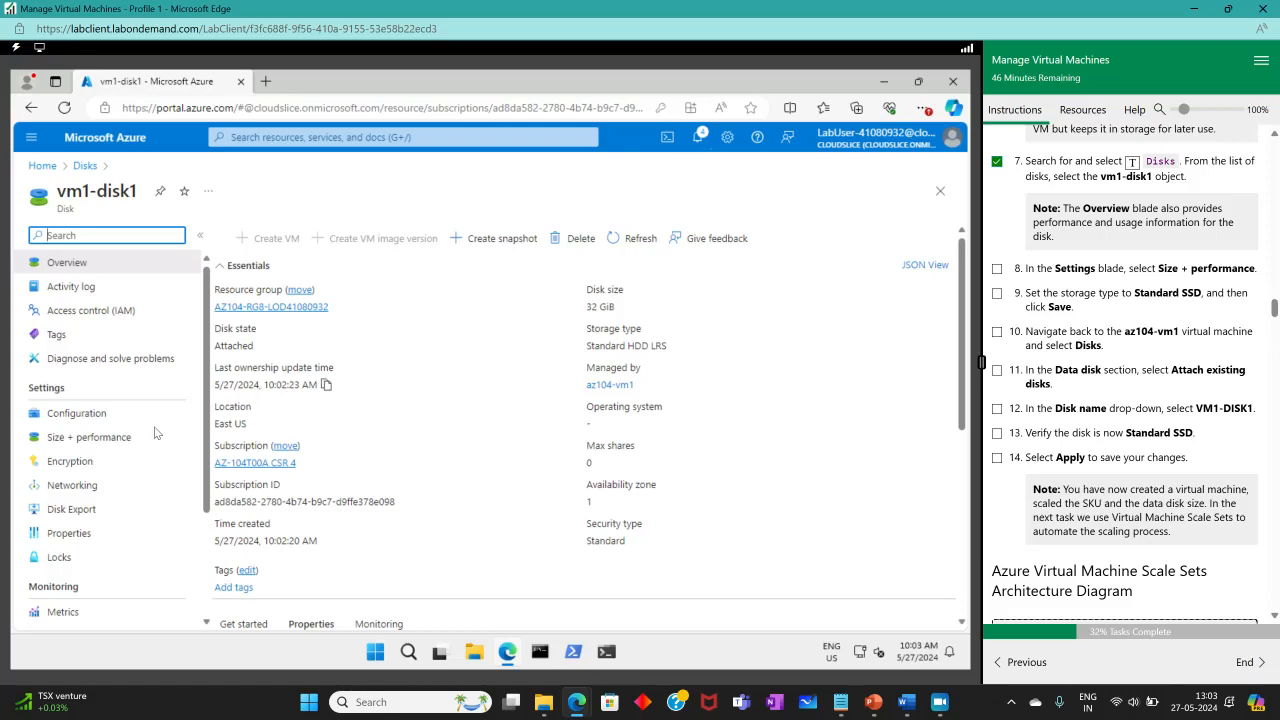
left_click(114, 440)
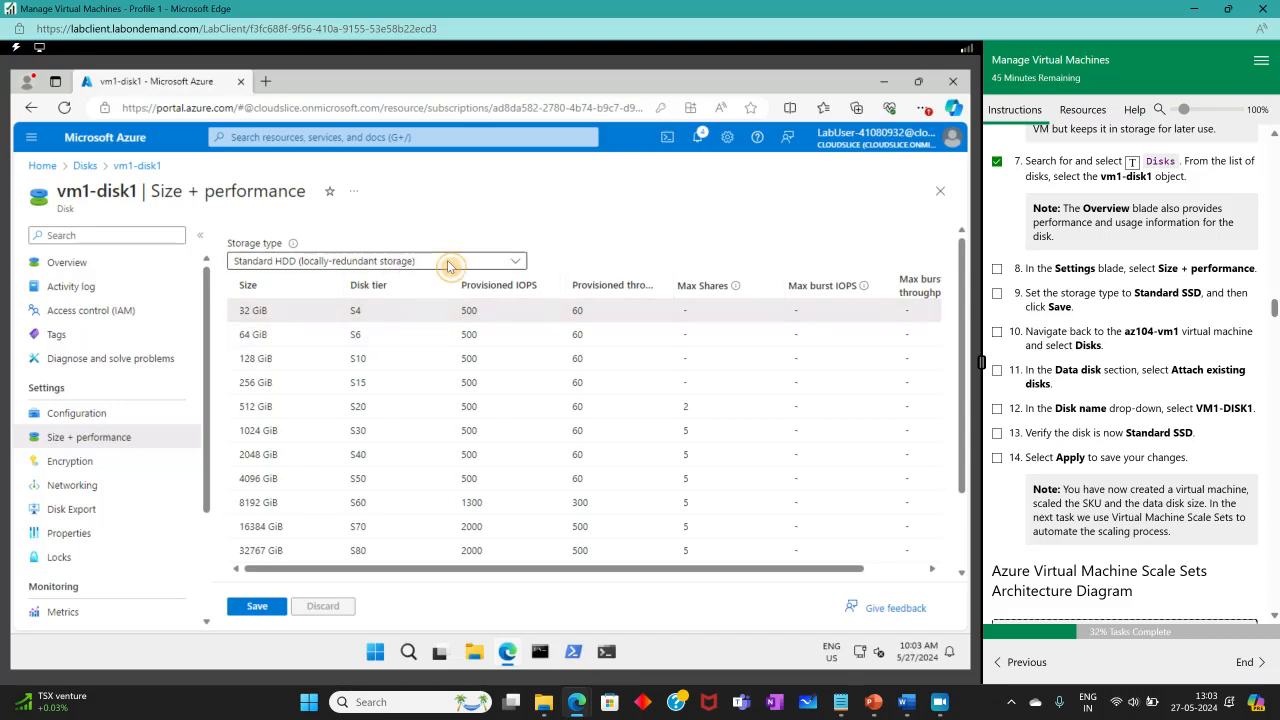
Switch vm1-disk1's storage type to Standard SSD and try to save it.
left_click(505, 263)
left_click(293, 369)
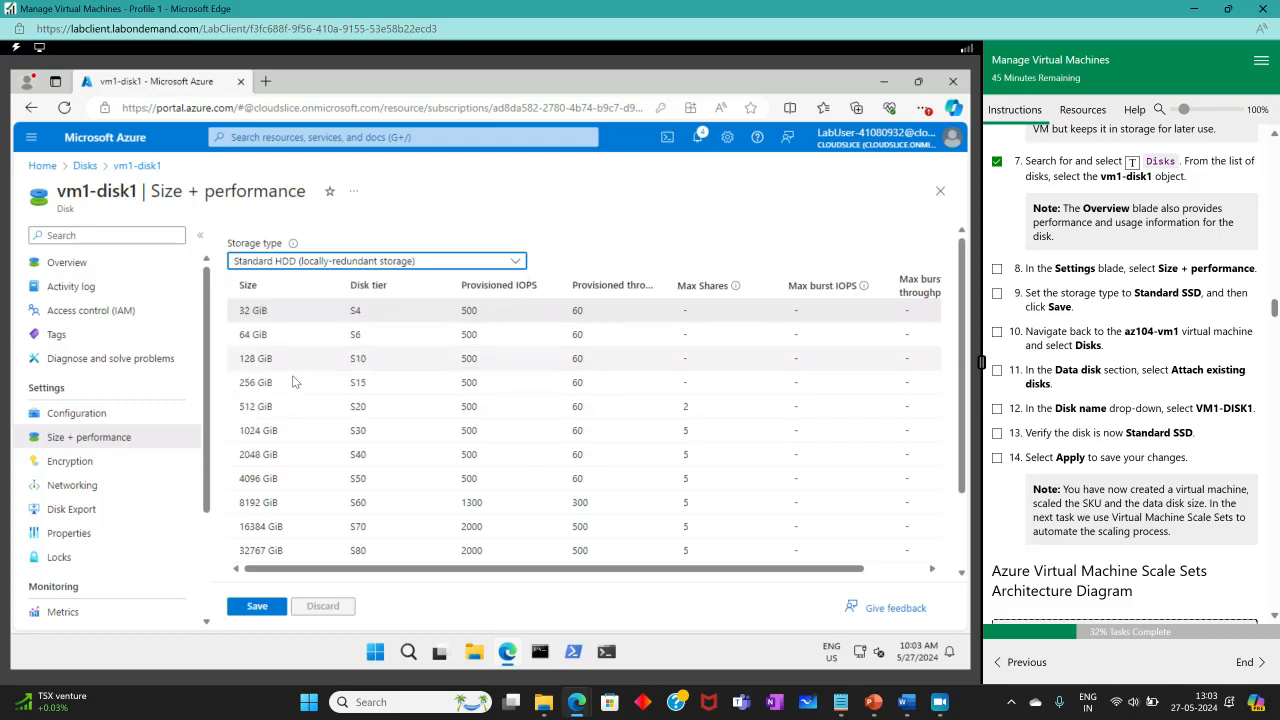
left_click(441, 263)
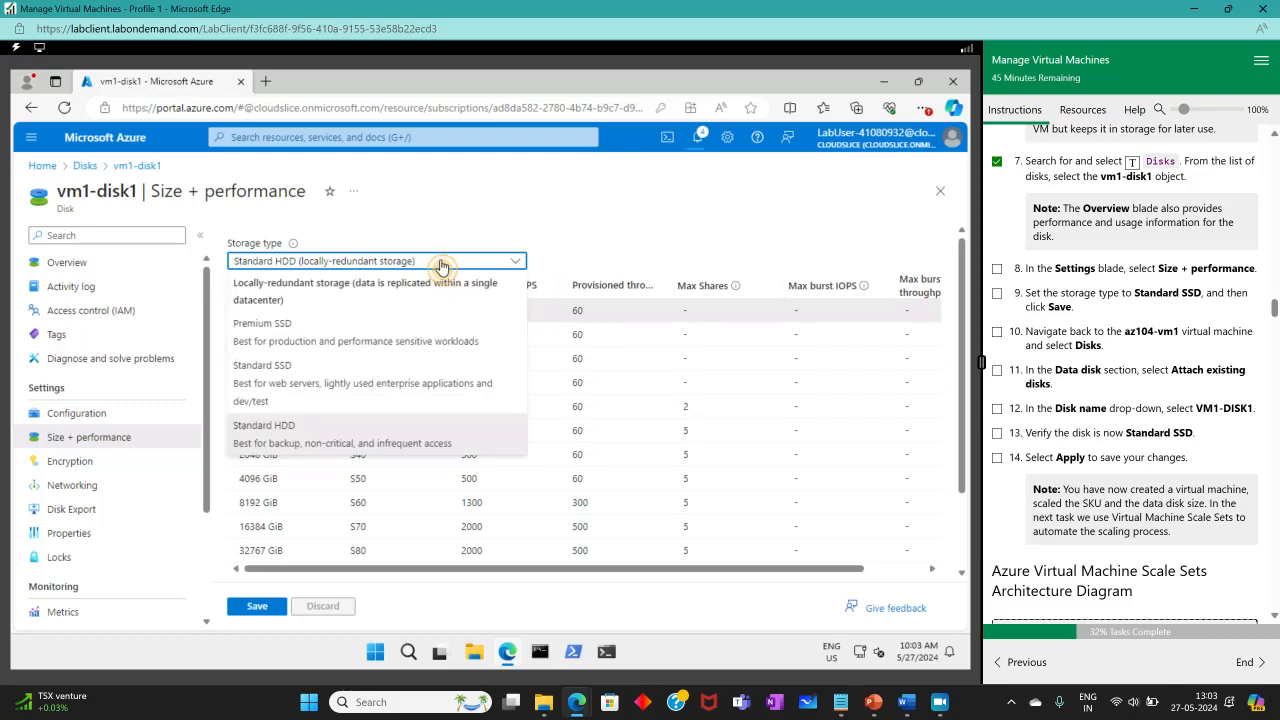
left_click(275, 395)
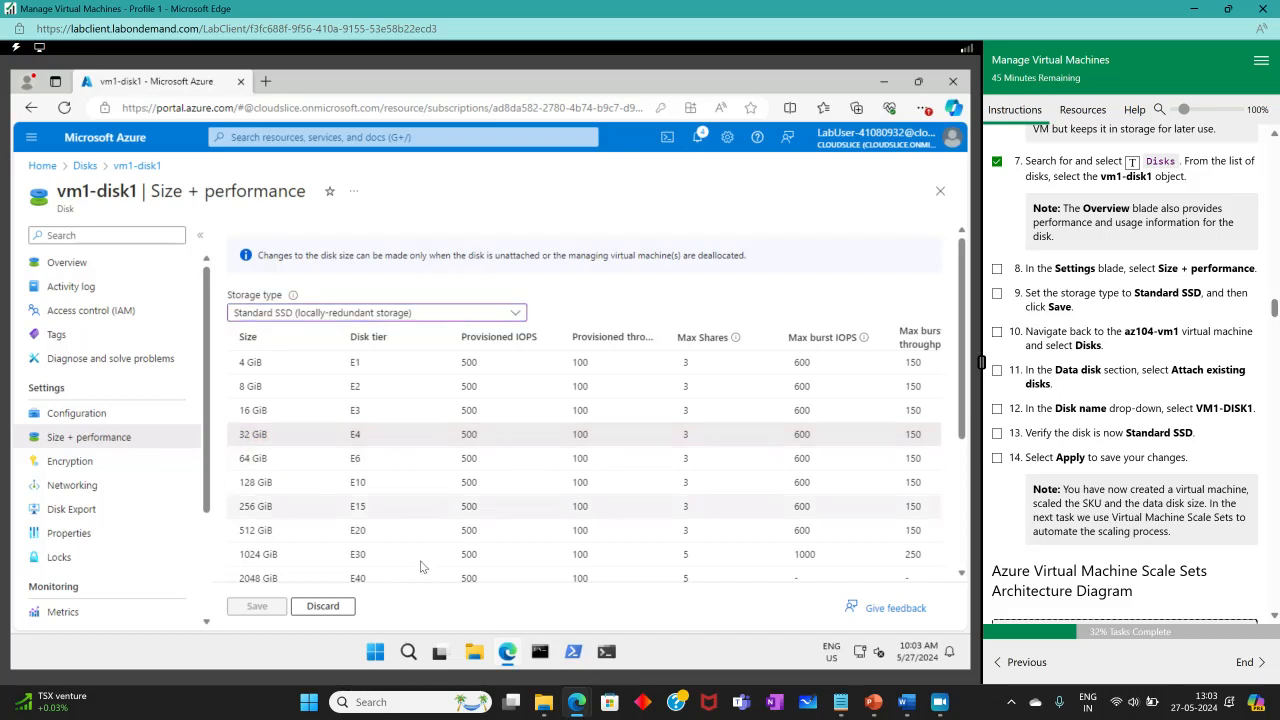
left_click(256, 610)
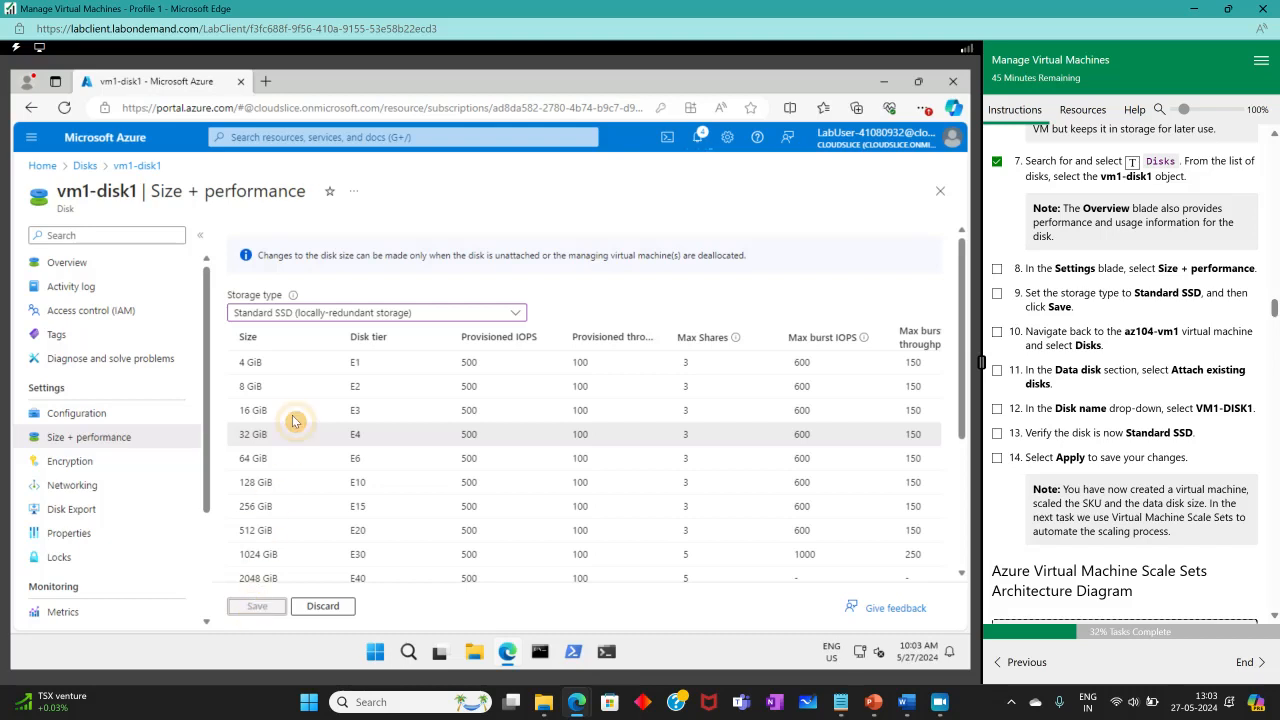
Go to the Virtual machines list, discarding the unsaved disk edits.
left_click(314, 137)
left_click(334, 313)
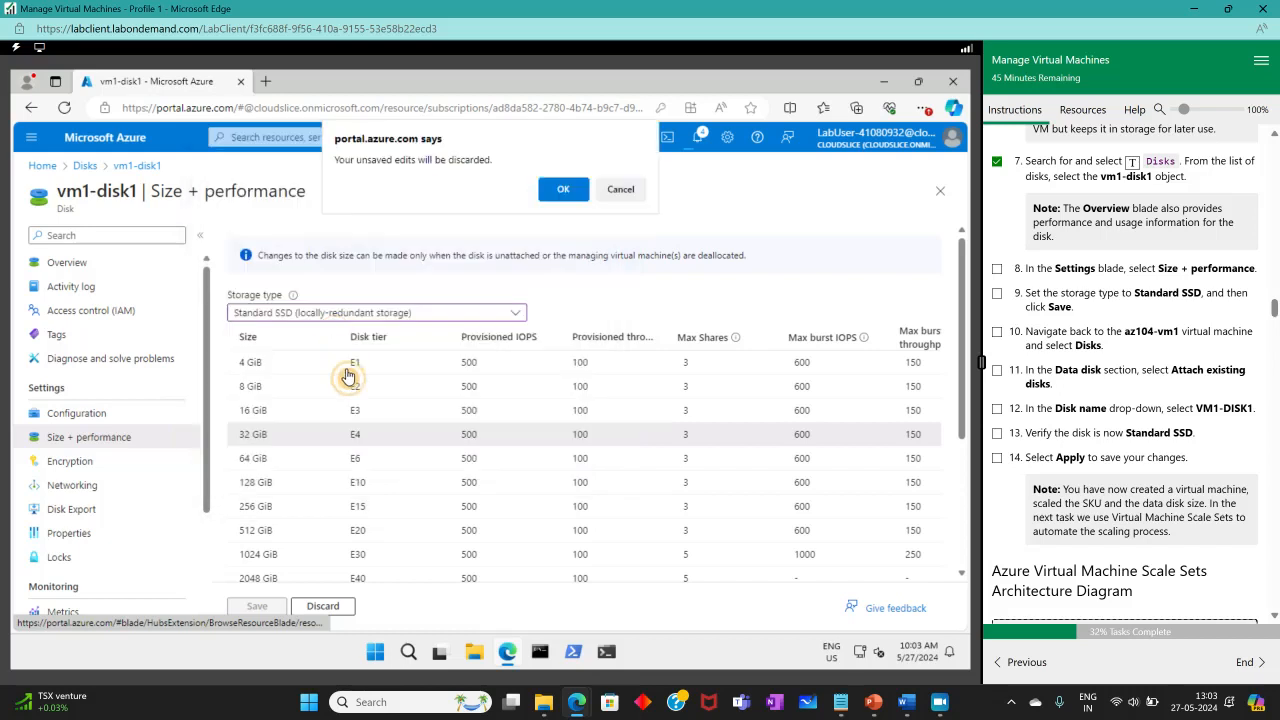
left_click(564, 190)
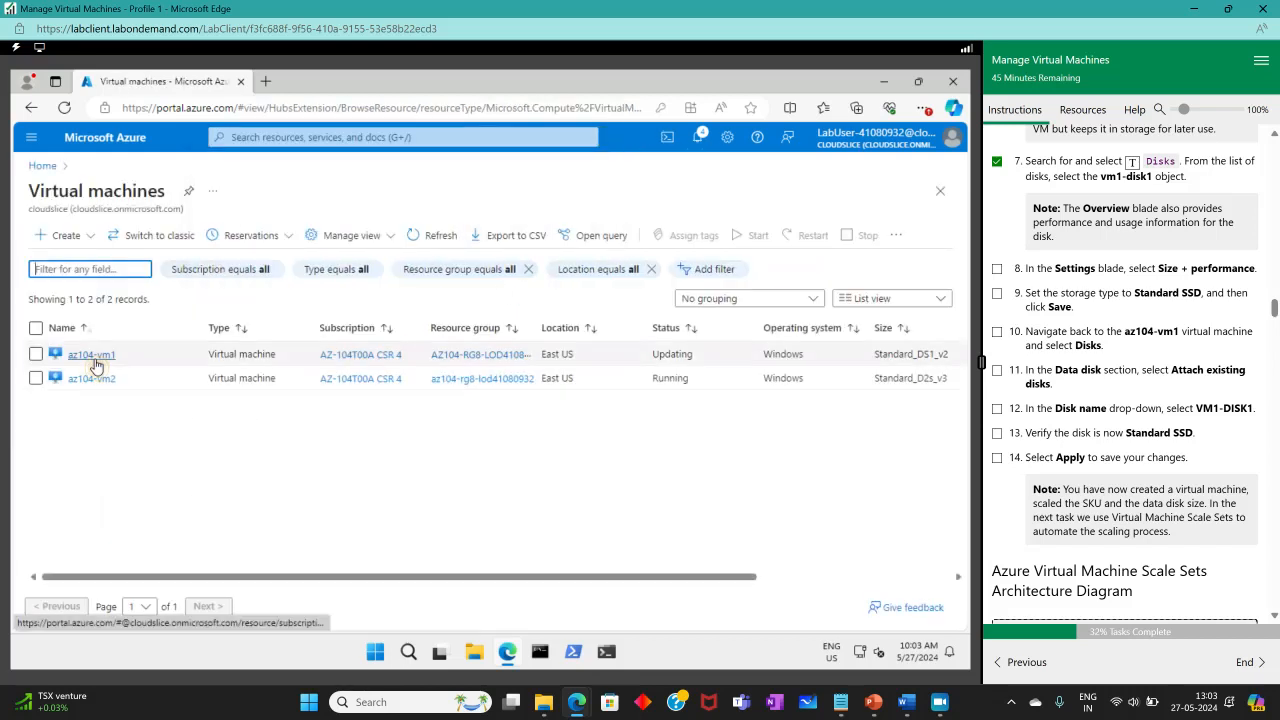
On az104-vm1's Disks page, detach the vm1-disk1 data disk and apply.
left_click(92, 356)
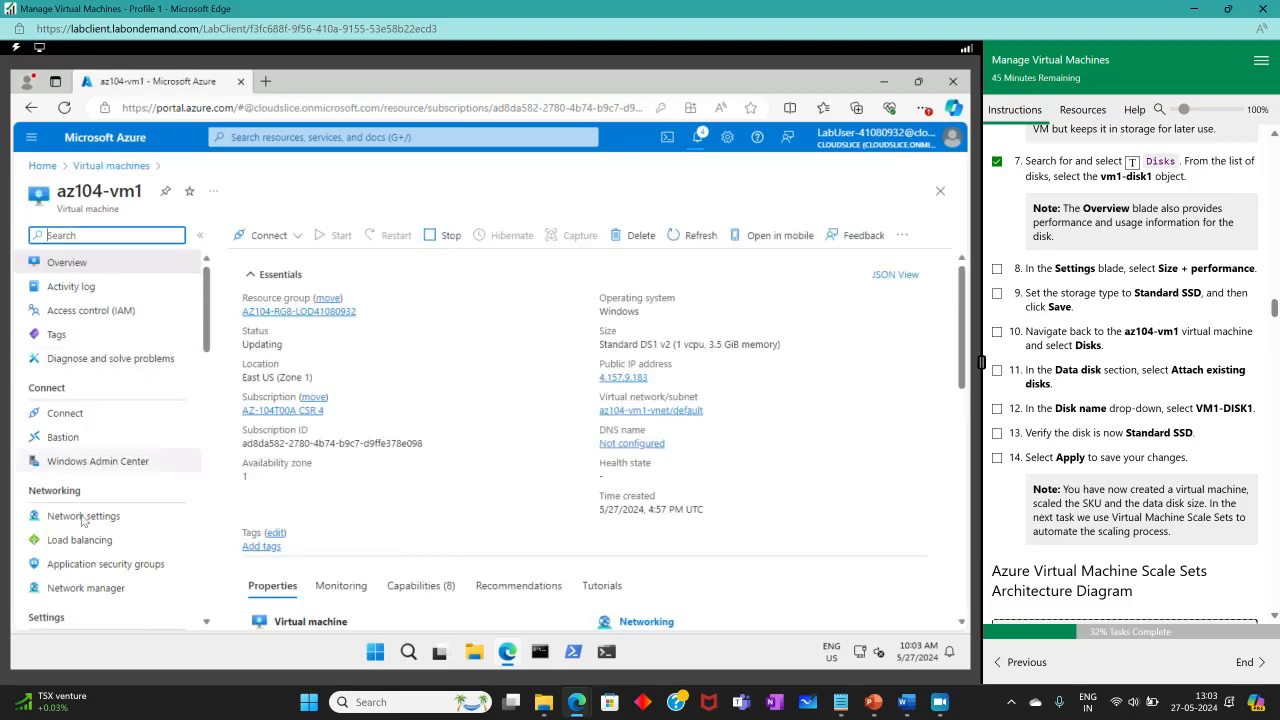
scroll(78, 477, "down", 3)
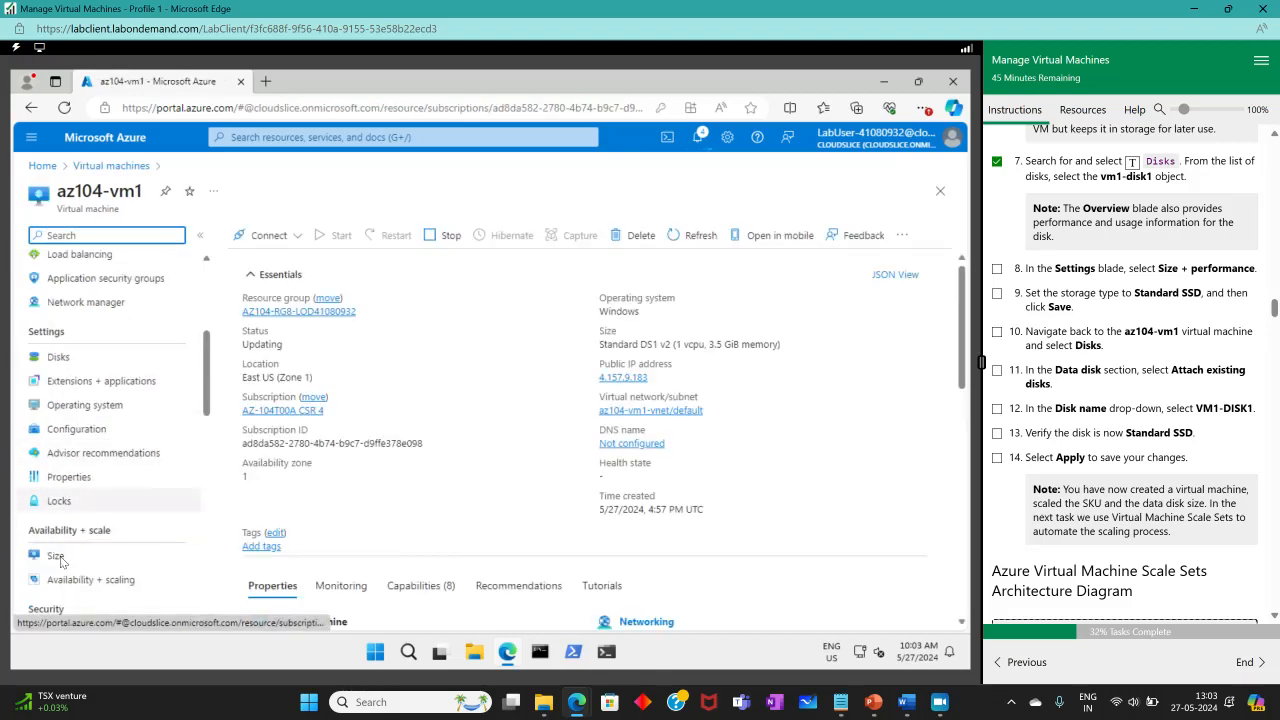
left_click(58, 358)
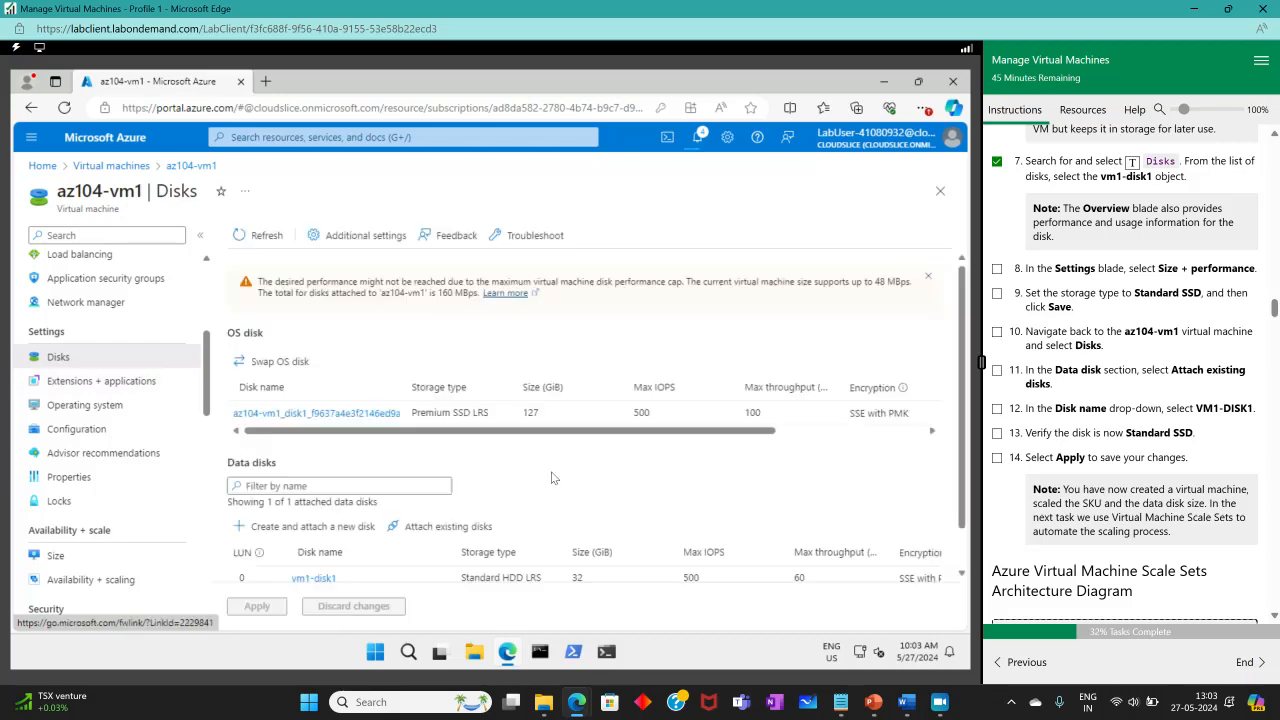
scroll(555, 478, "down", 1)
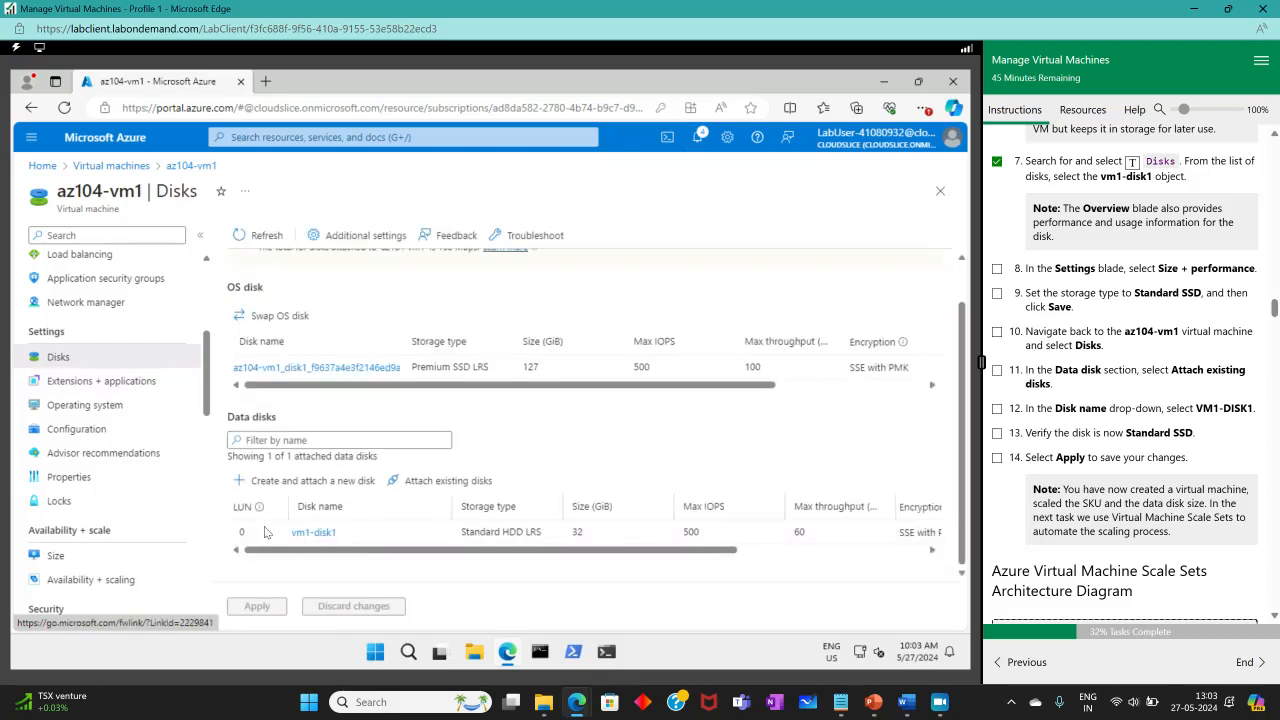
scroll(543, 571, "right", 5)
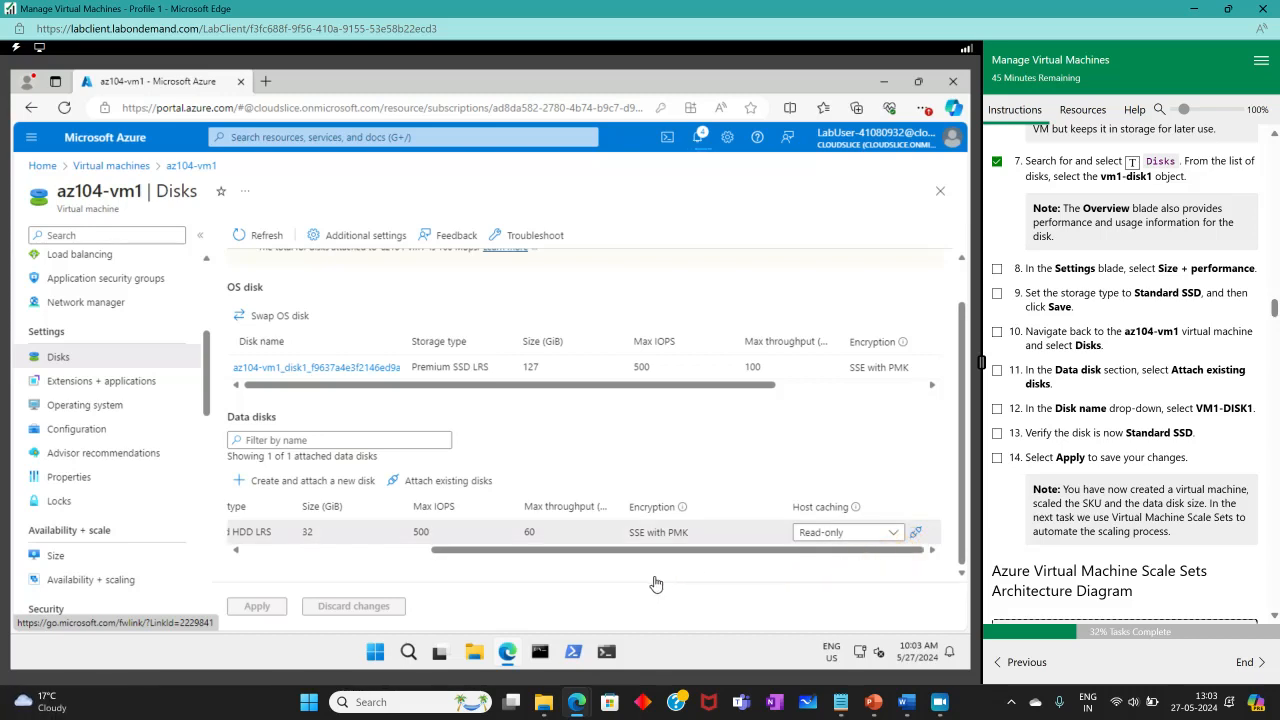
left_click(257, 606)
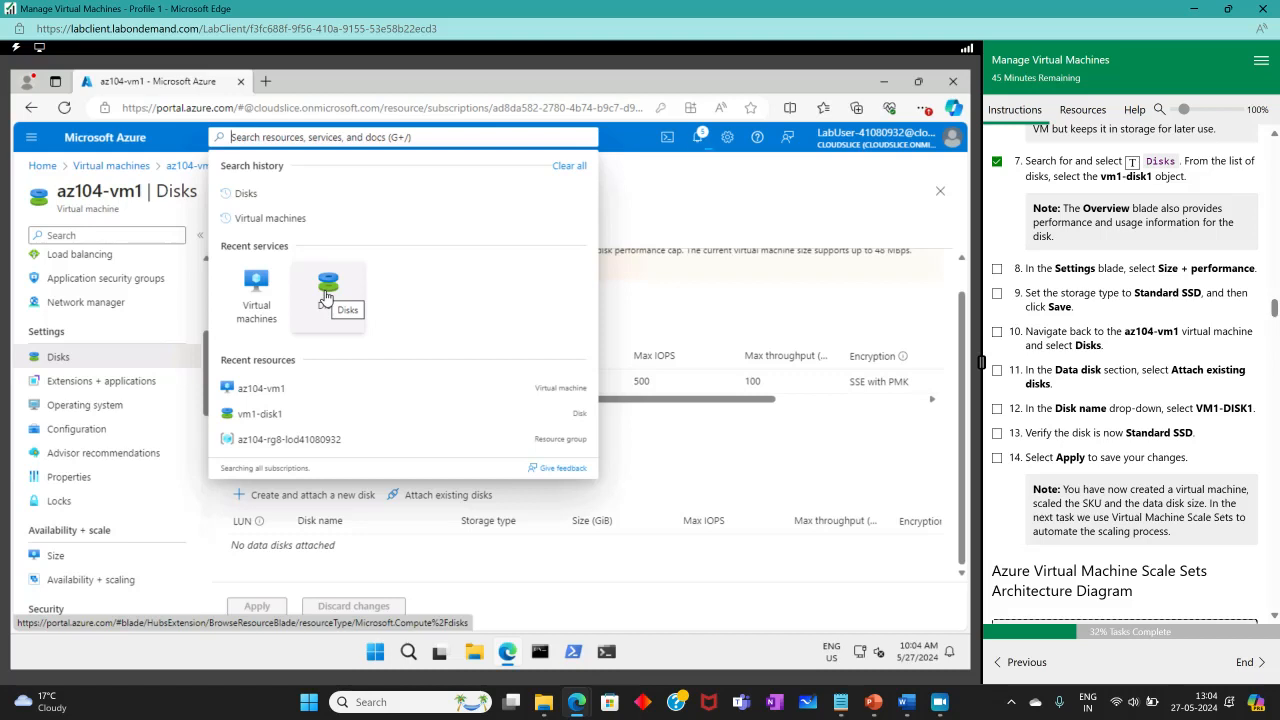
Open vm1-disk1's Size + performance settings and pick Standard SSD as its storage type.
left_click(326, 297)
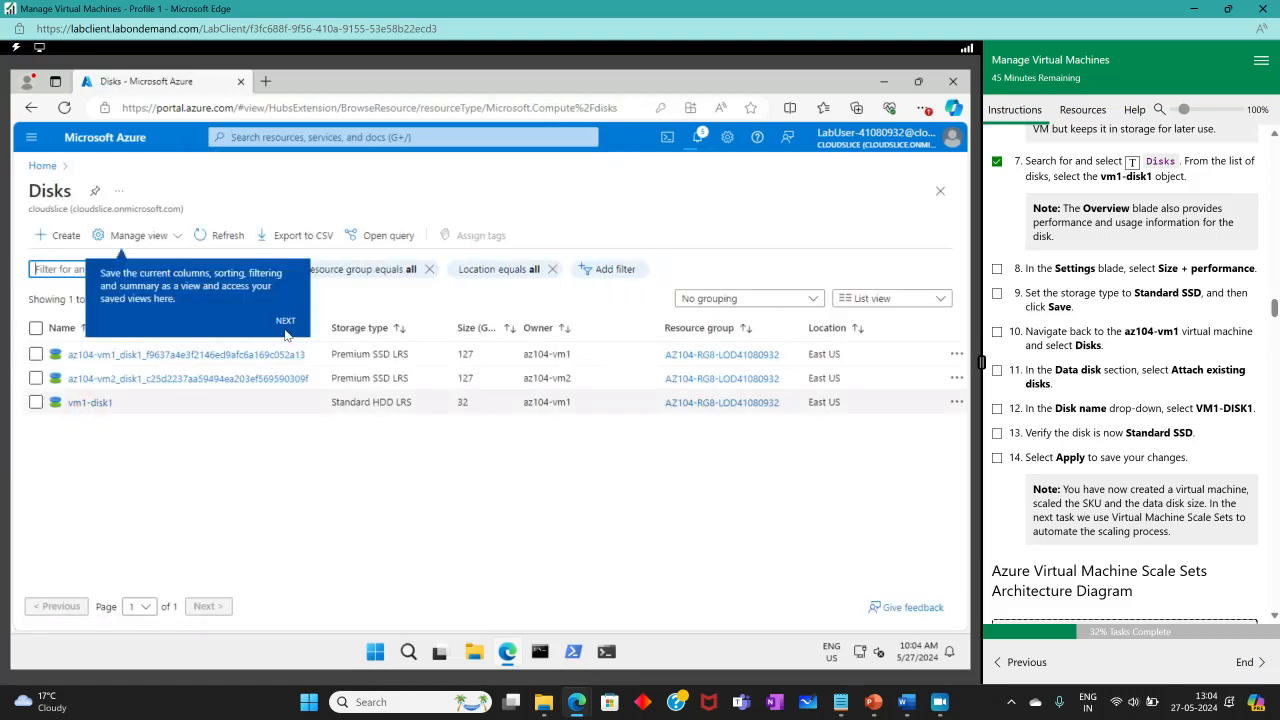
left_click(118, 441)
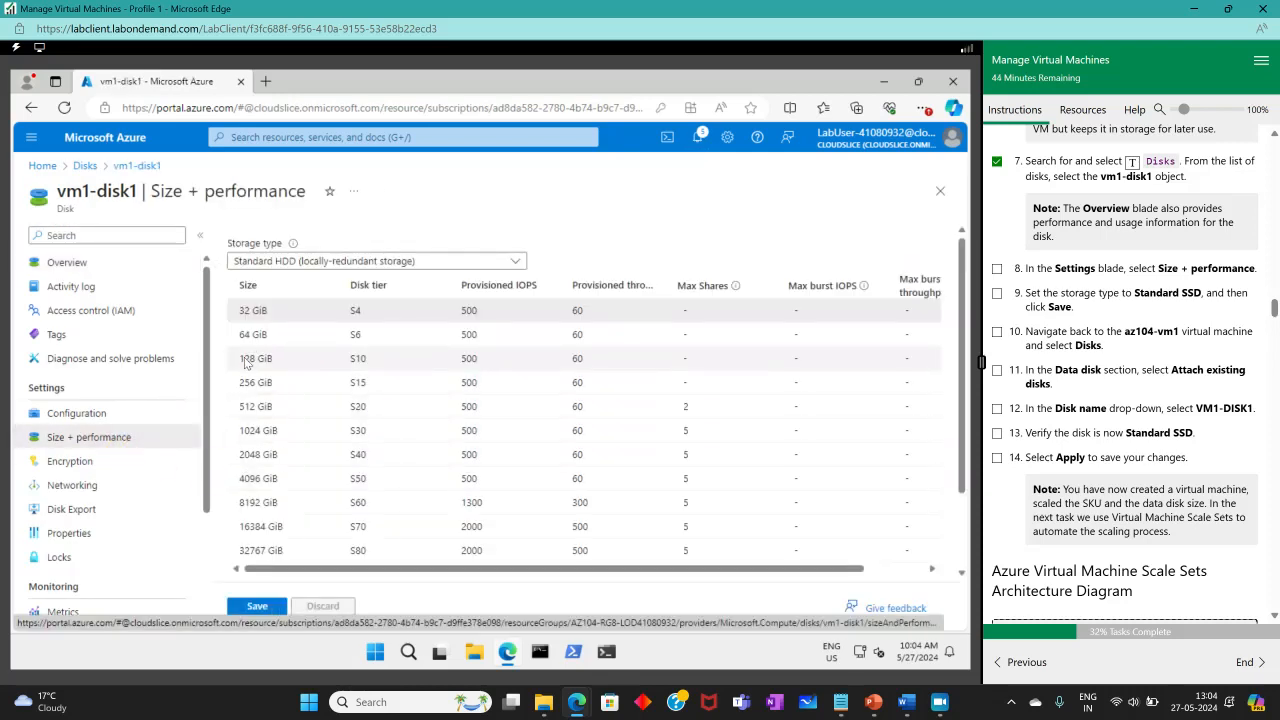
left_click(253, 309)
left_click(345, 265)
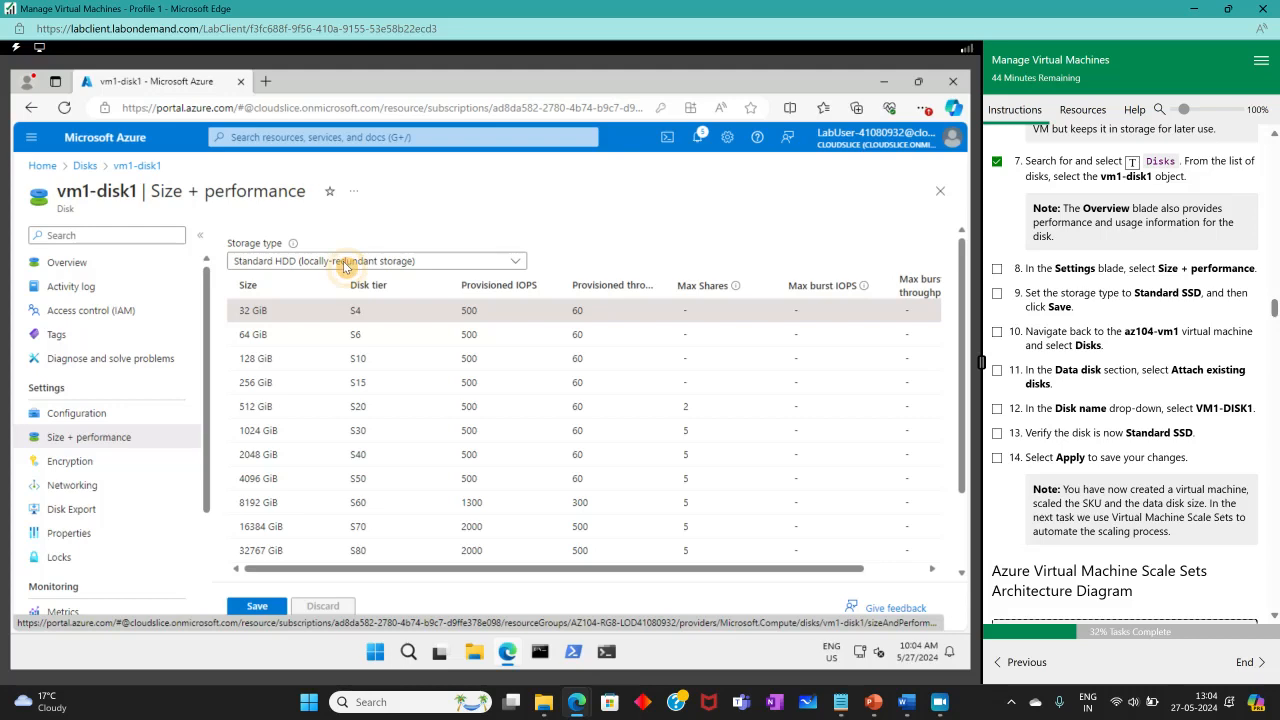
left_click(518, 261)
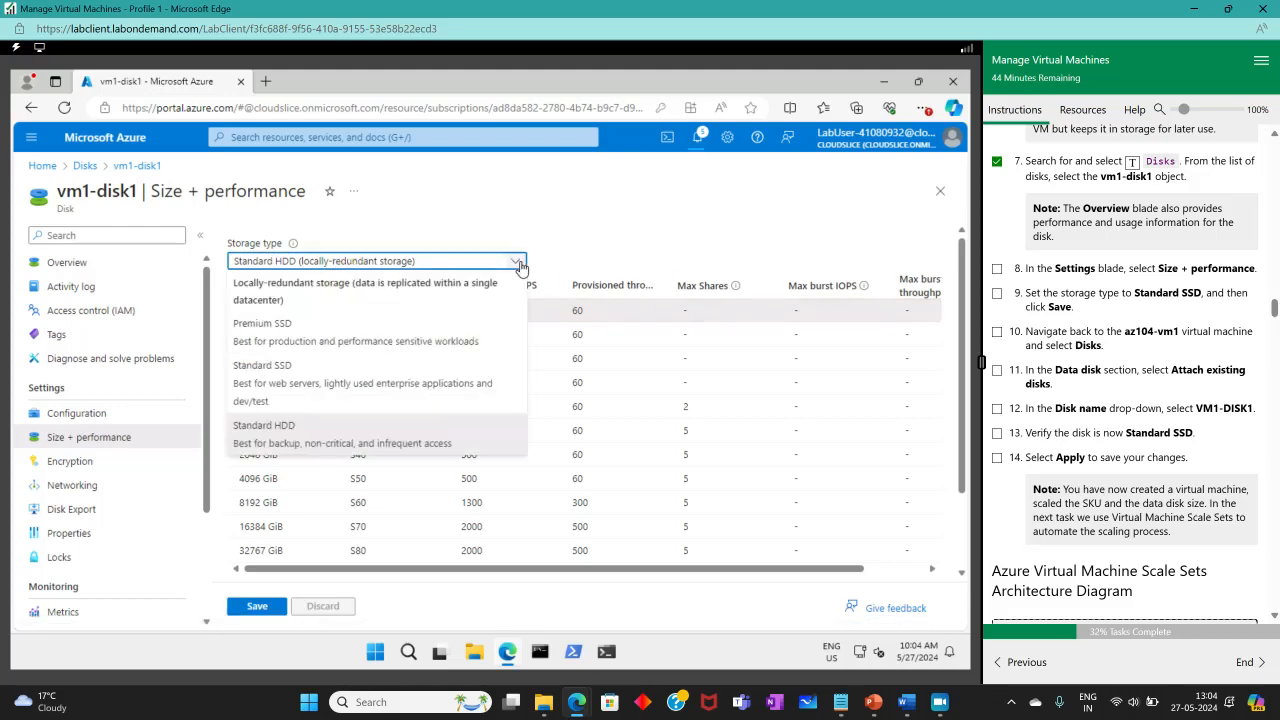
left_click(322, 399)
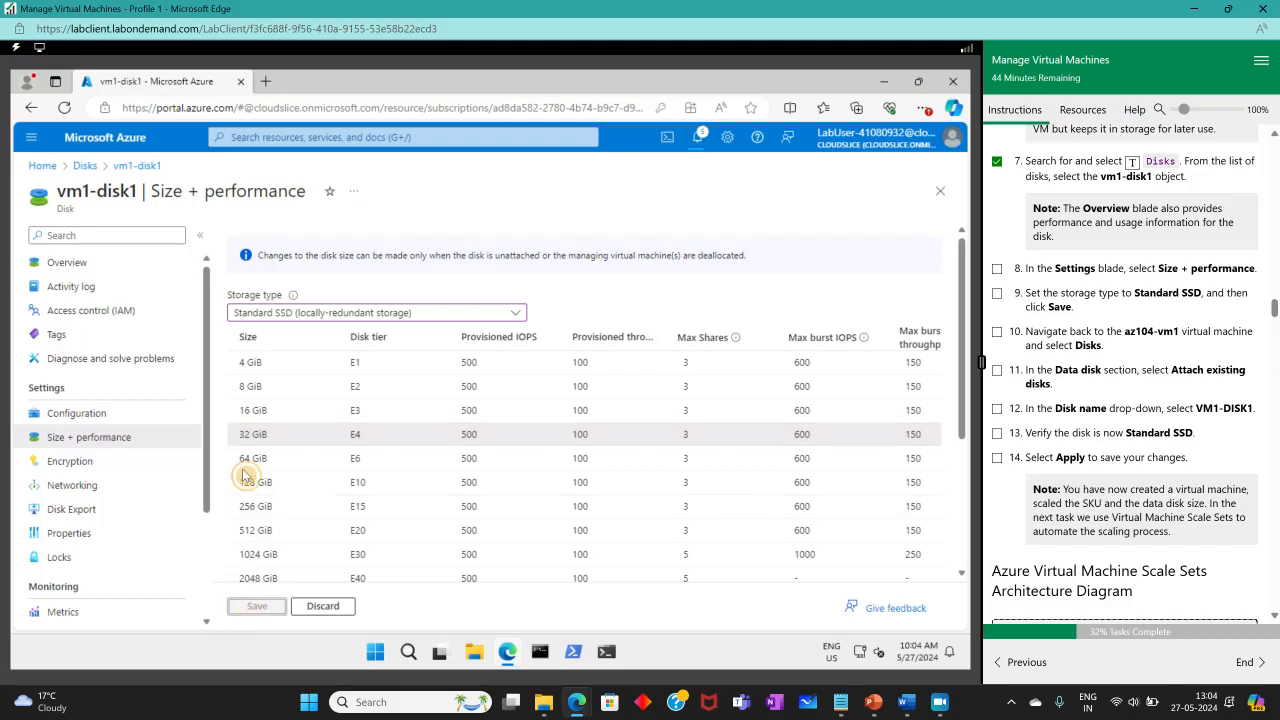
left_click(297, 152)
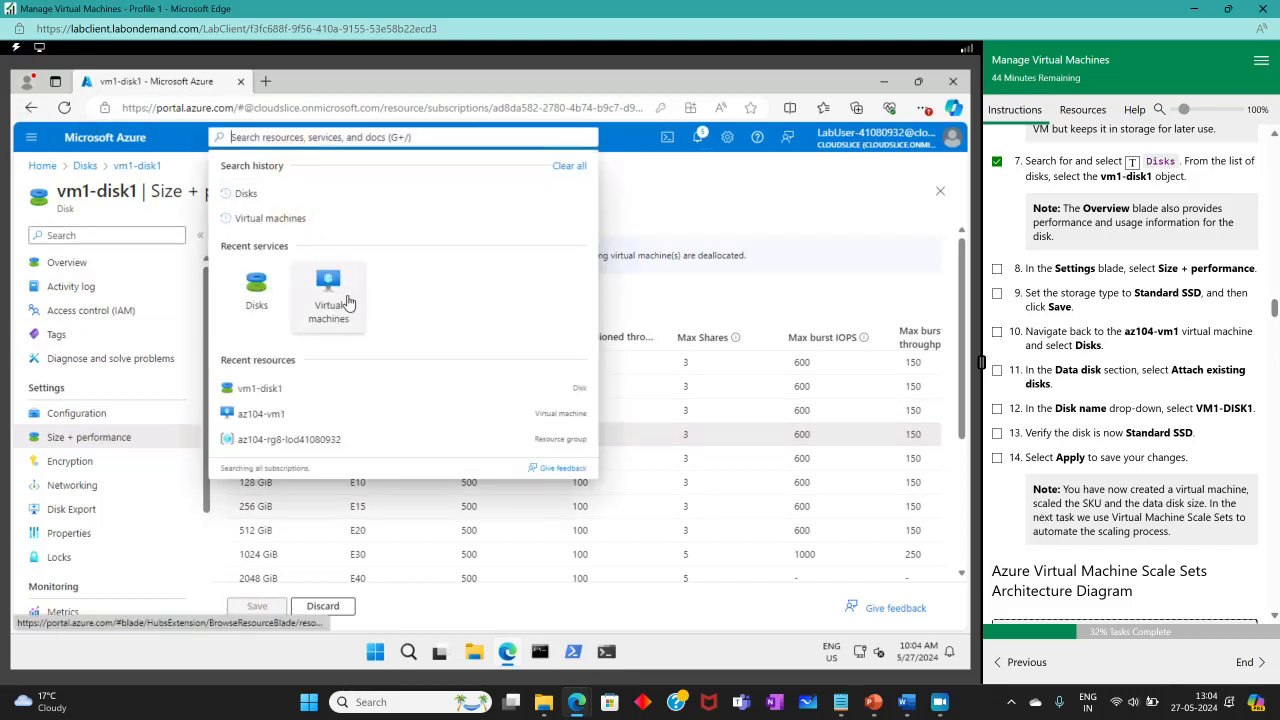
Open az104-vm1 from Virtual machines, discarding the unsaved storage change.
left_click(340, 318)
left_click(563, 189)
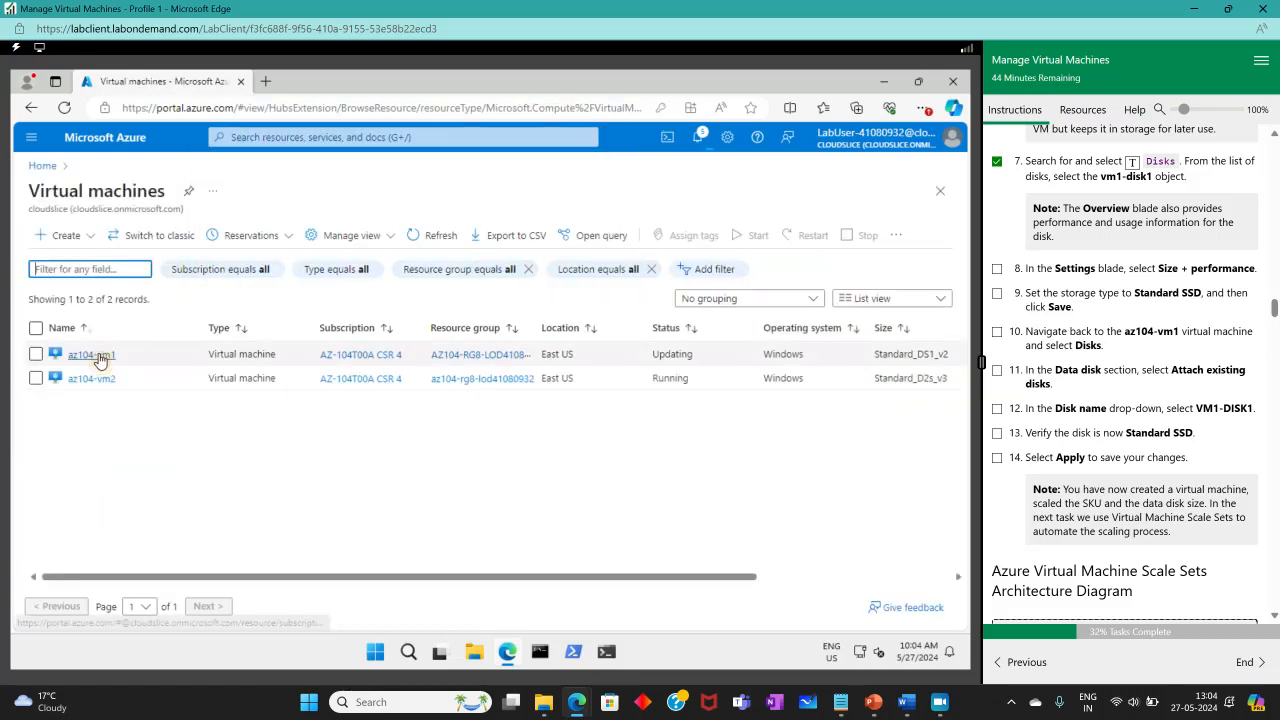
left_click(95, 356)
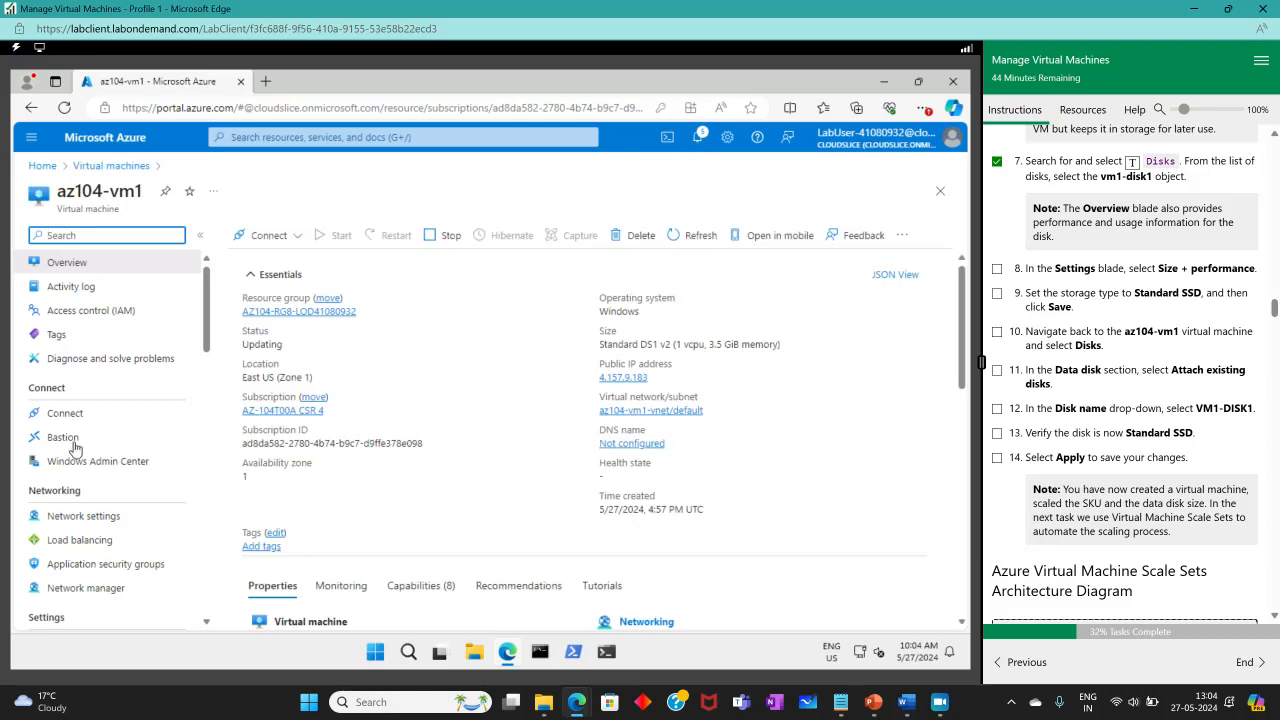
scroll(70, 425, "down", 5)
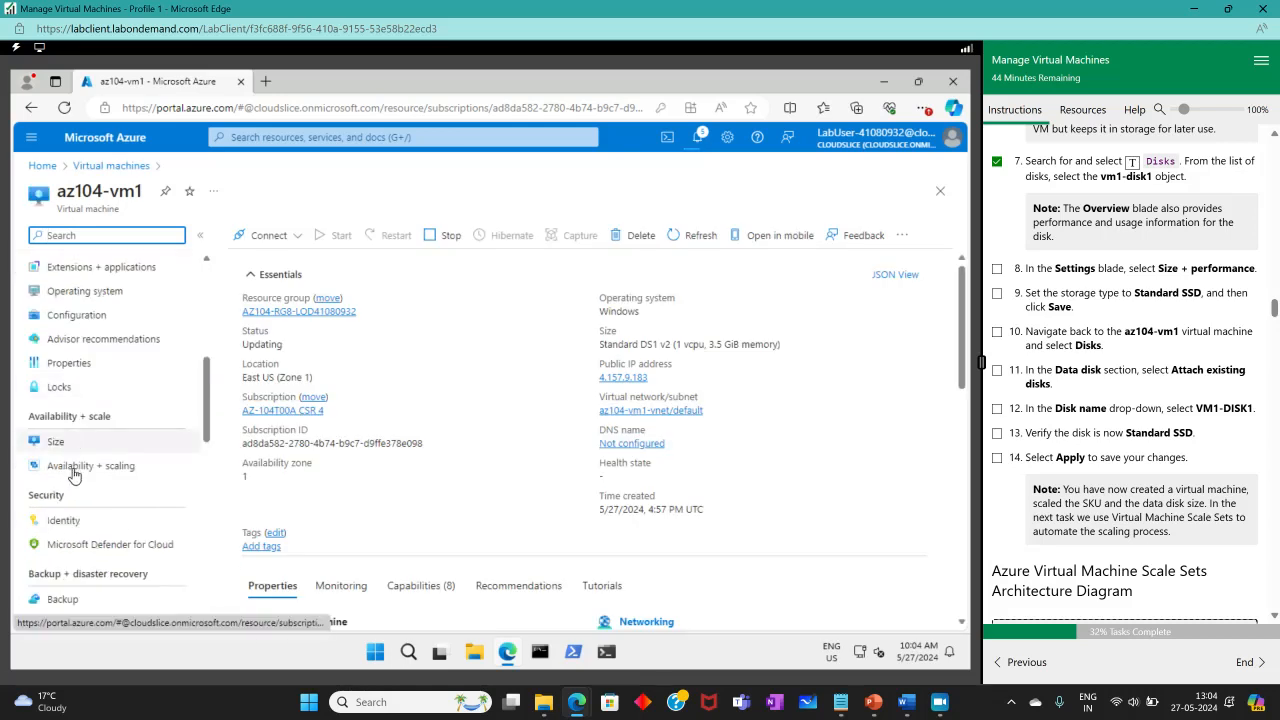
scroll(79, 545, "down", 5)
scroll(79, 545, "up", 5)
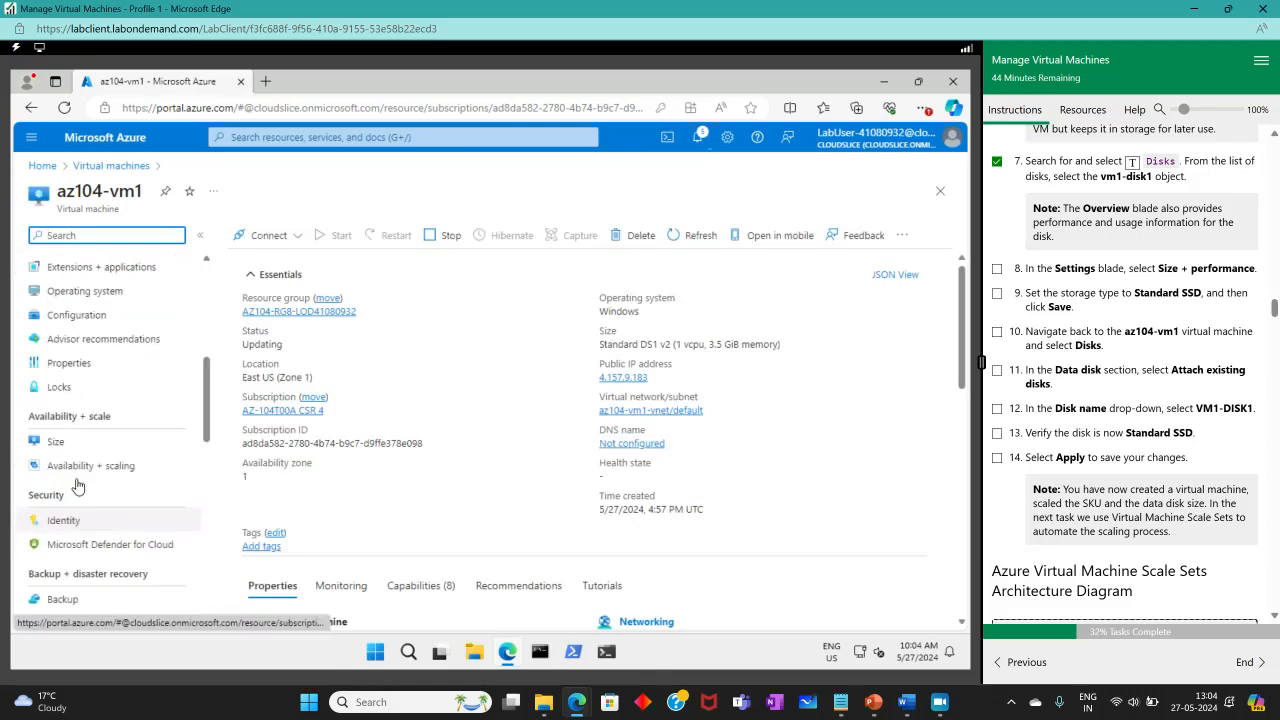
scroll(78, 400, "up", 3)
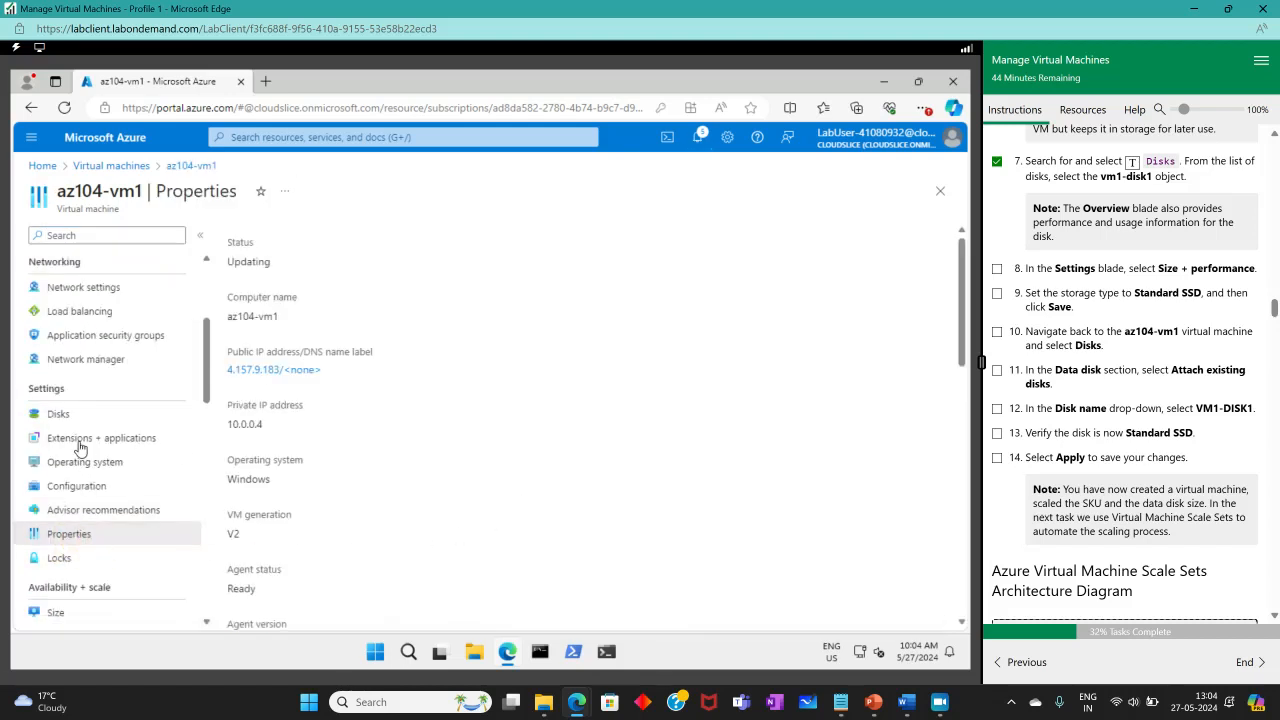
Show az104-vm1's Disks page, with vm1-disk1 pending detachment as Standard HDD LRS.
left_click(55, 414)
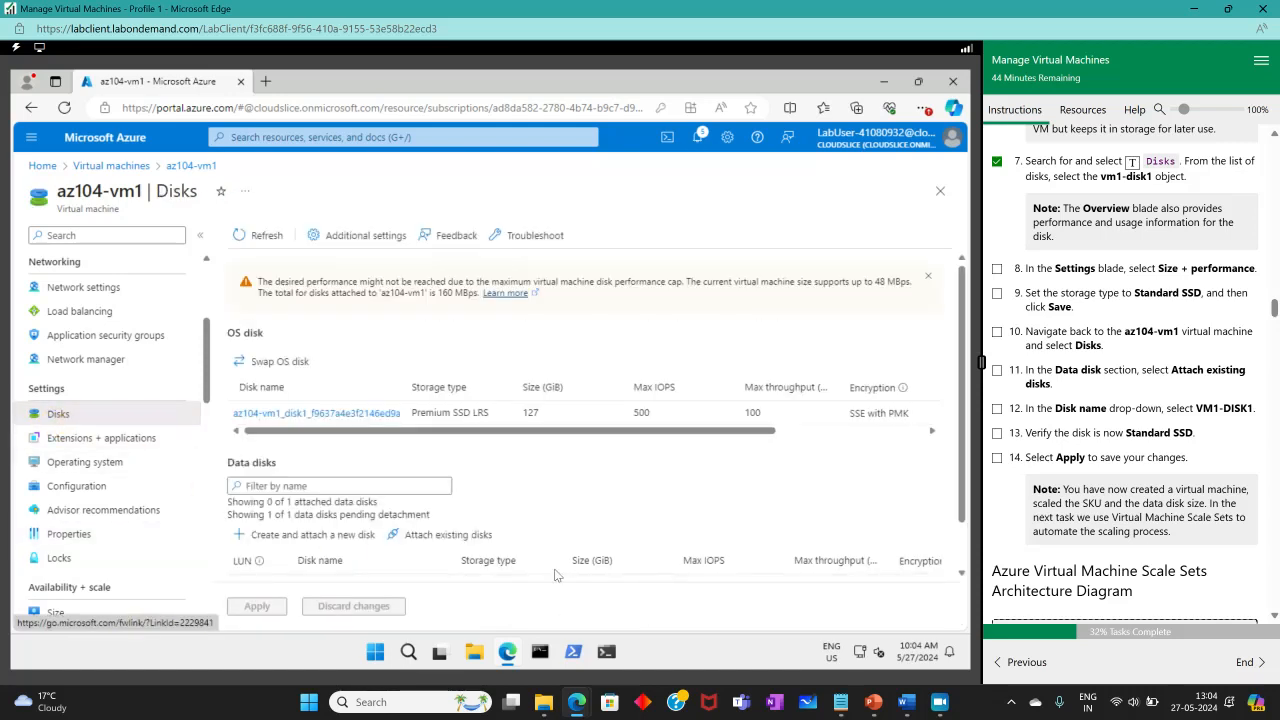
scroll(420, 519, "down", 2)
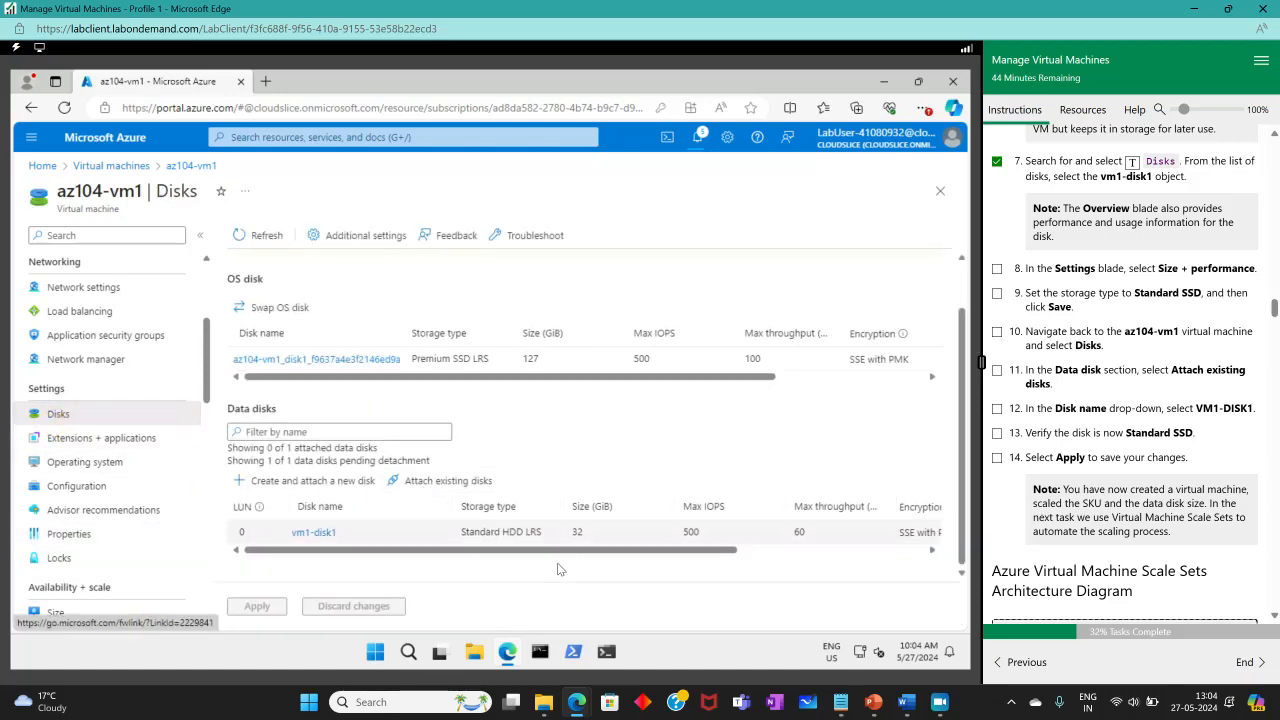
left_click_drag(590, 551, 529, 589)
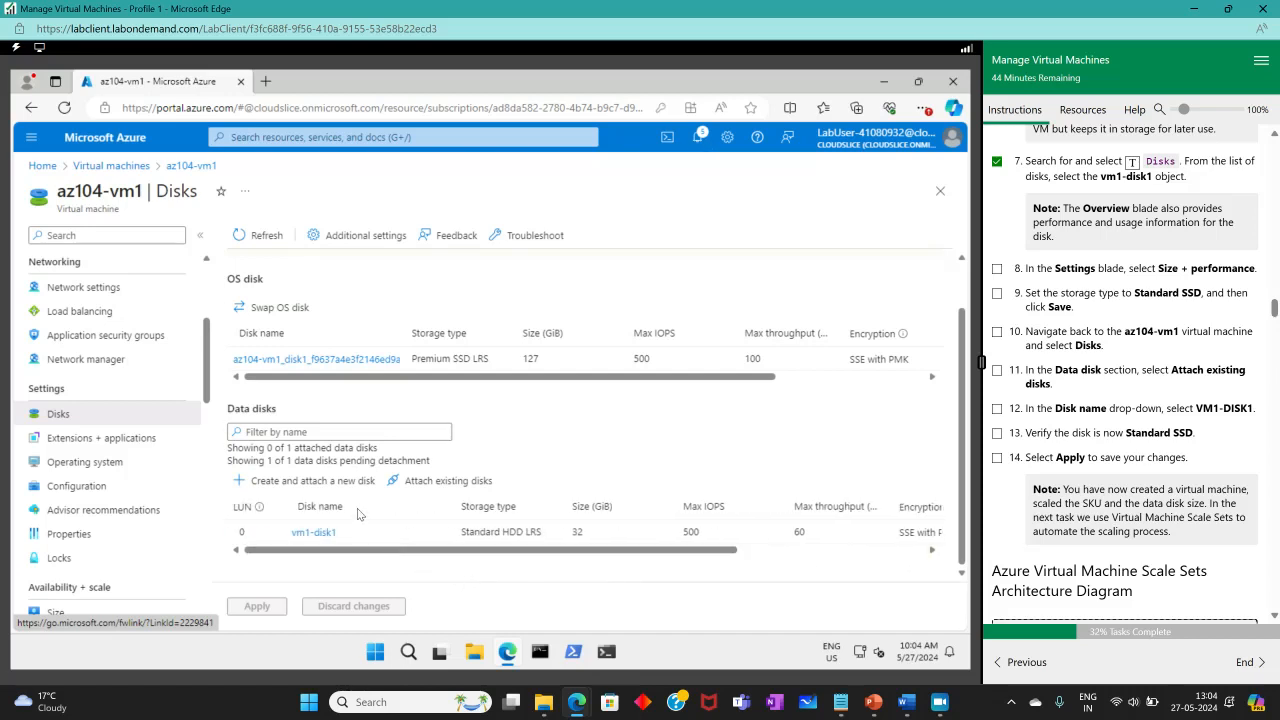
left_click_drag(380, 553, 540, 554)
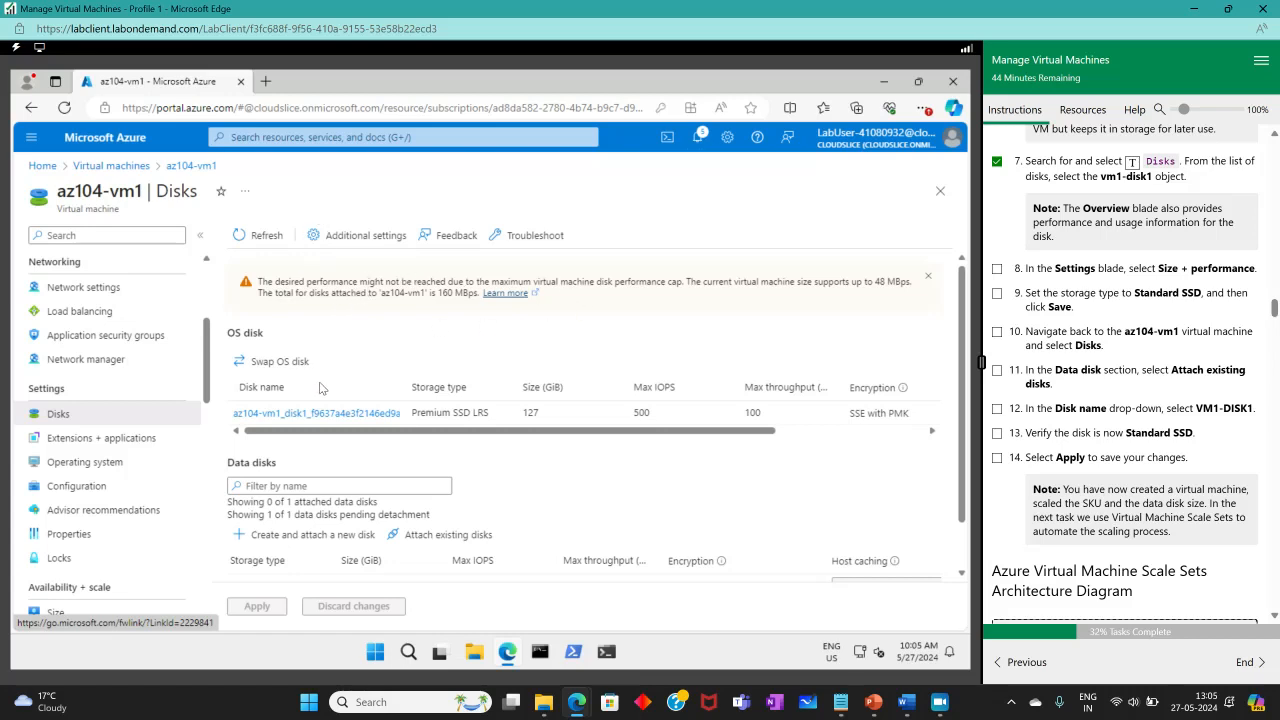
Open vm1-disk1's Size + performance settings from the Disks list.
left_click(310, 137)
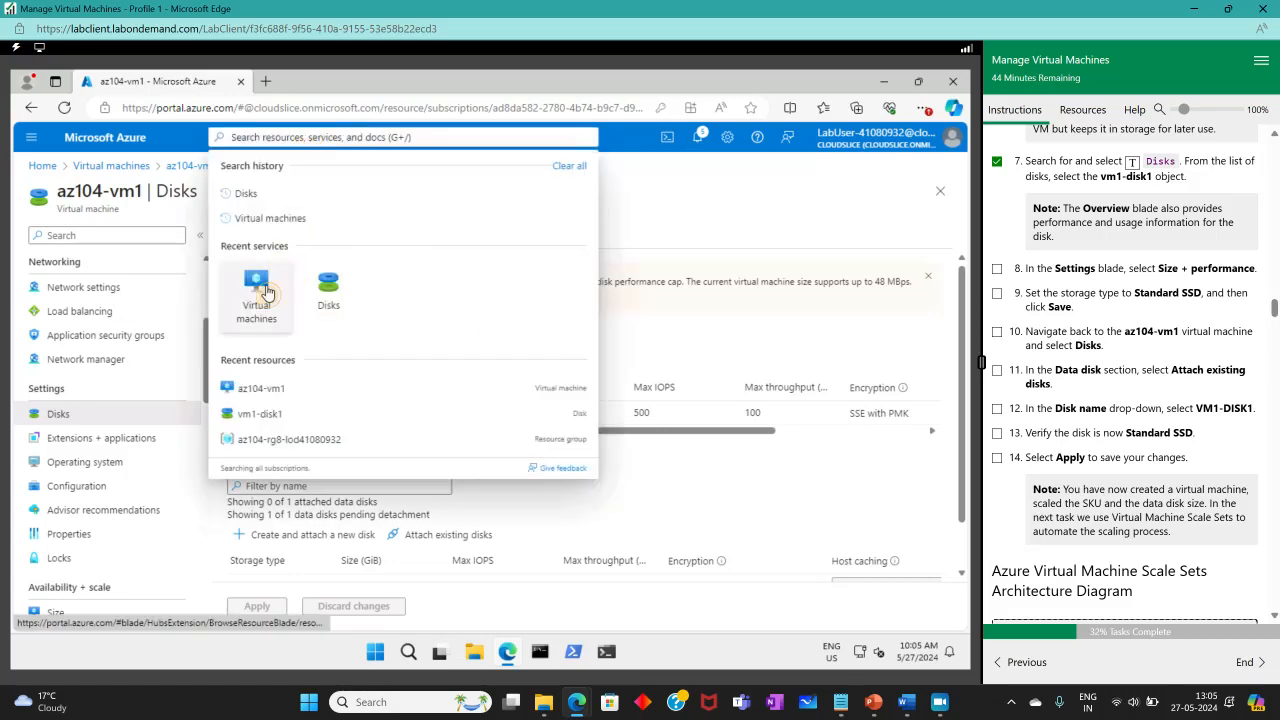
left_click(258, 285)
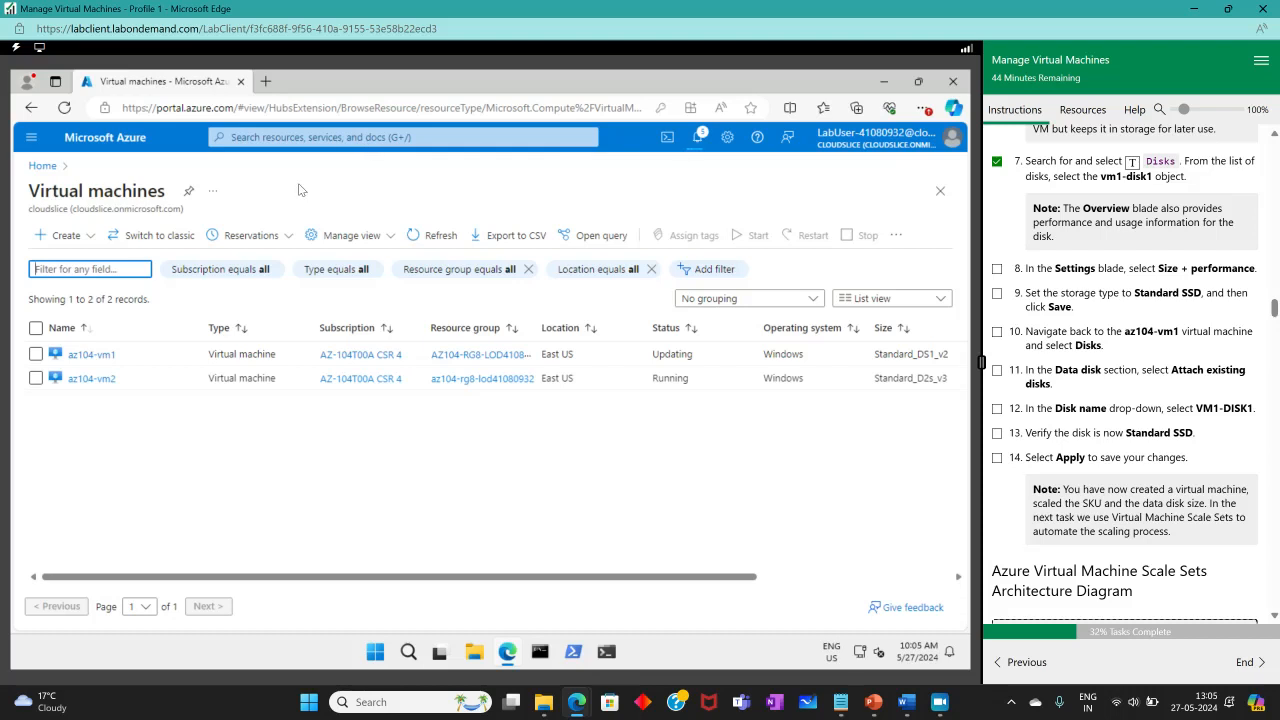
left_click(412, 138)
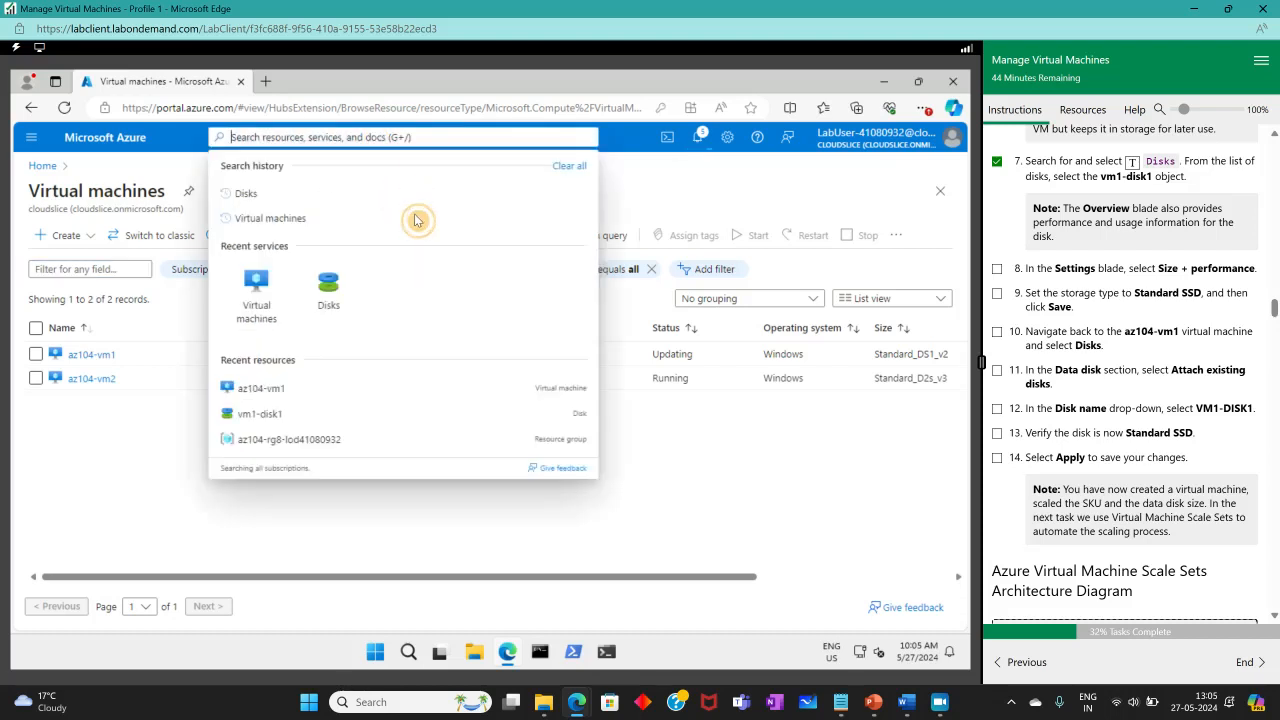
left_click(333, 298)
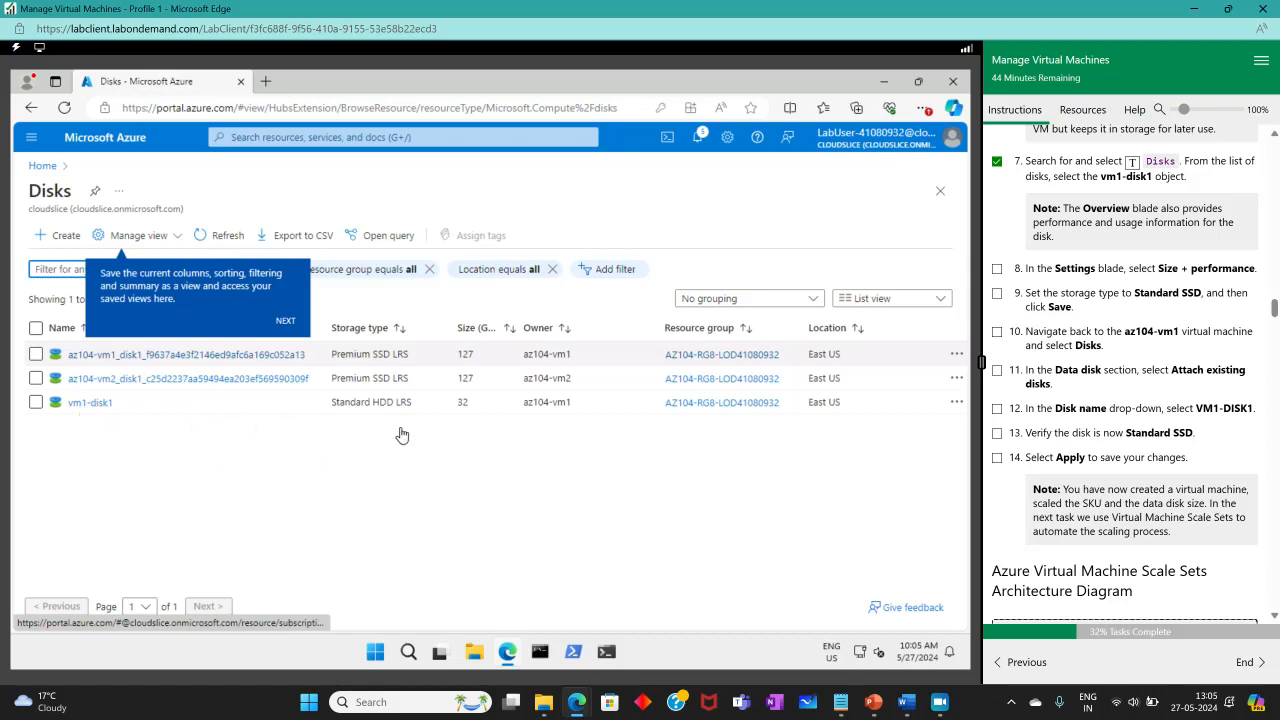
left_click(90, 402)
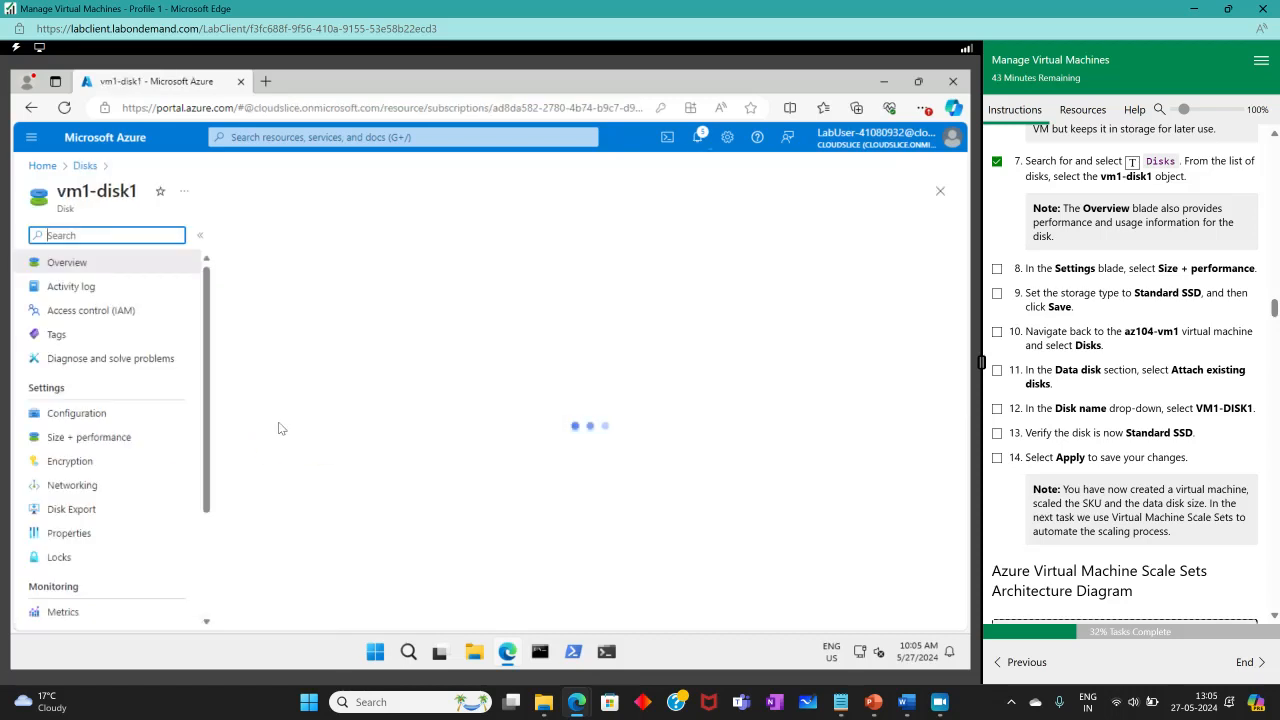
left_click(62, 437)
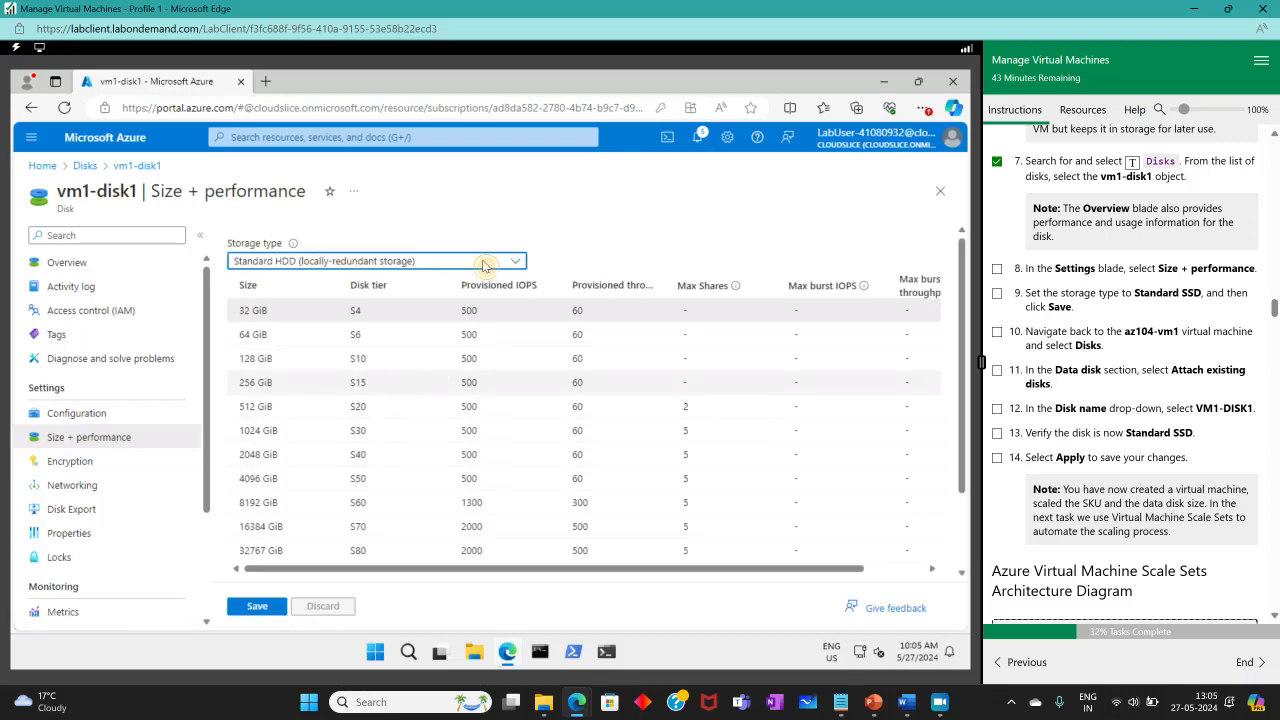
Choose Standard SSD (locally-redundant storage) with the 32 GiB E4 size tier.
left_click(484, 262)
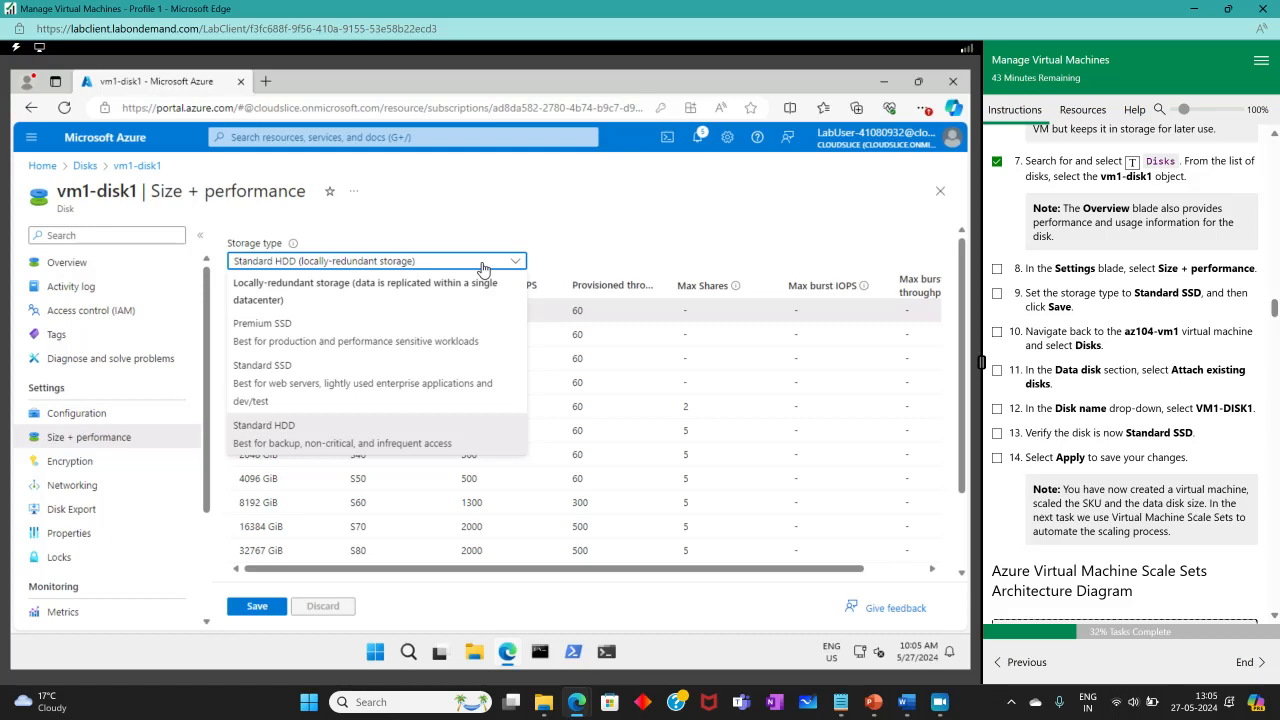
left_click(305, 388)
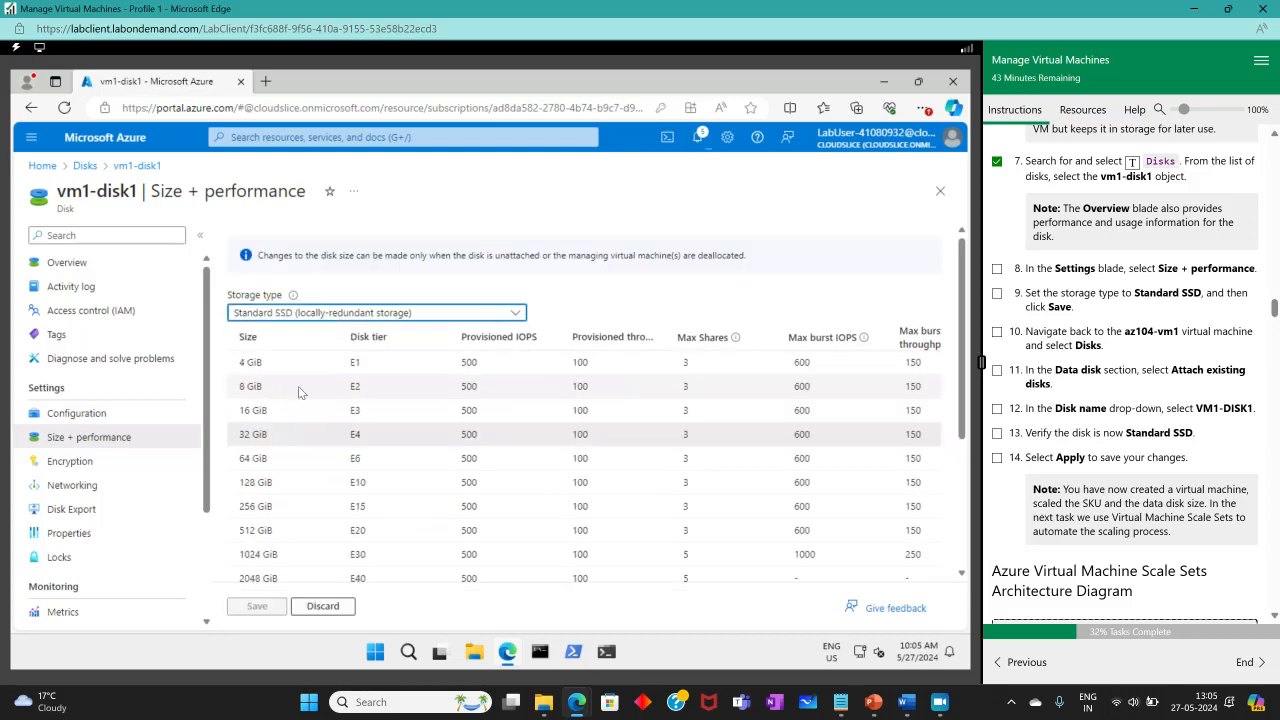
left_click(248, 433)
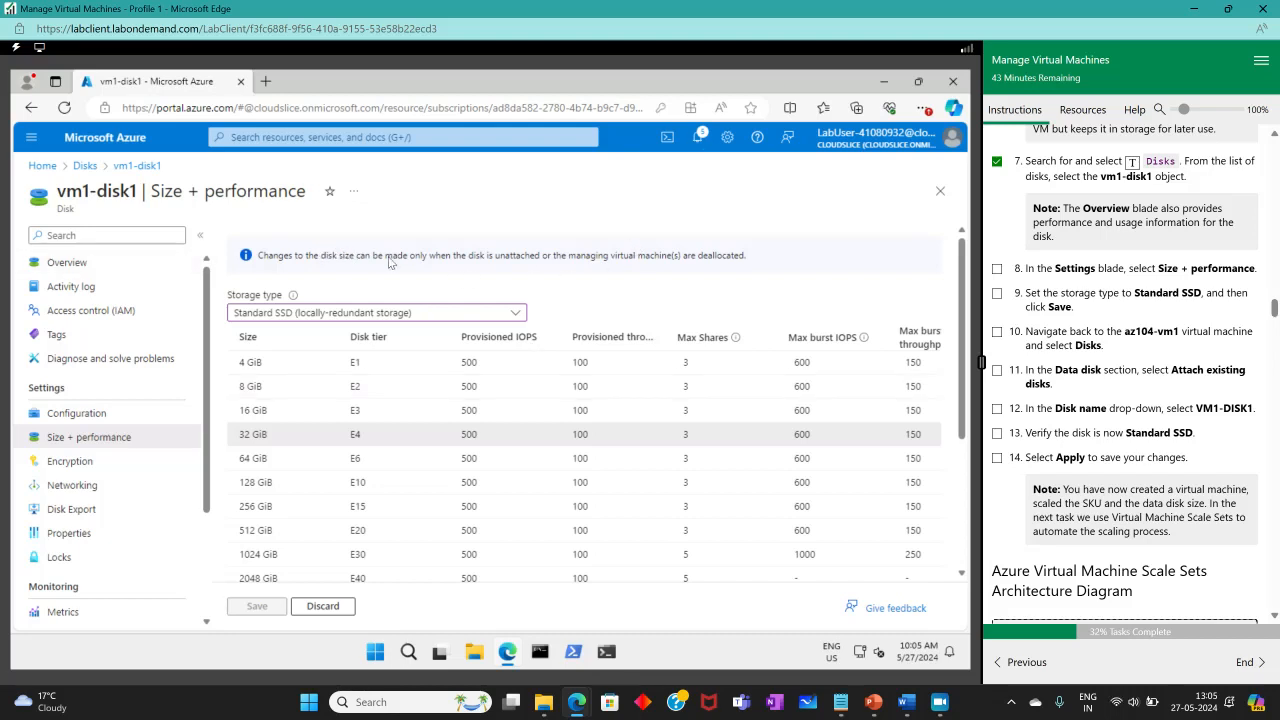
scroll(648, 443, "down", 3)
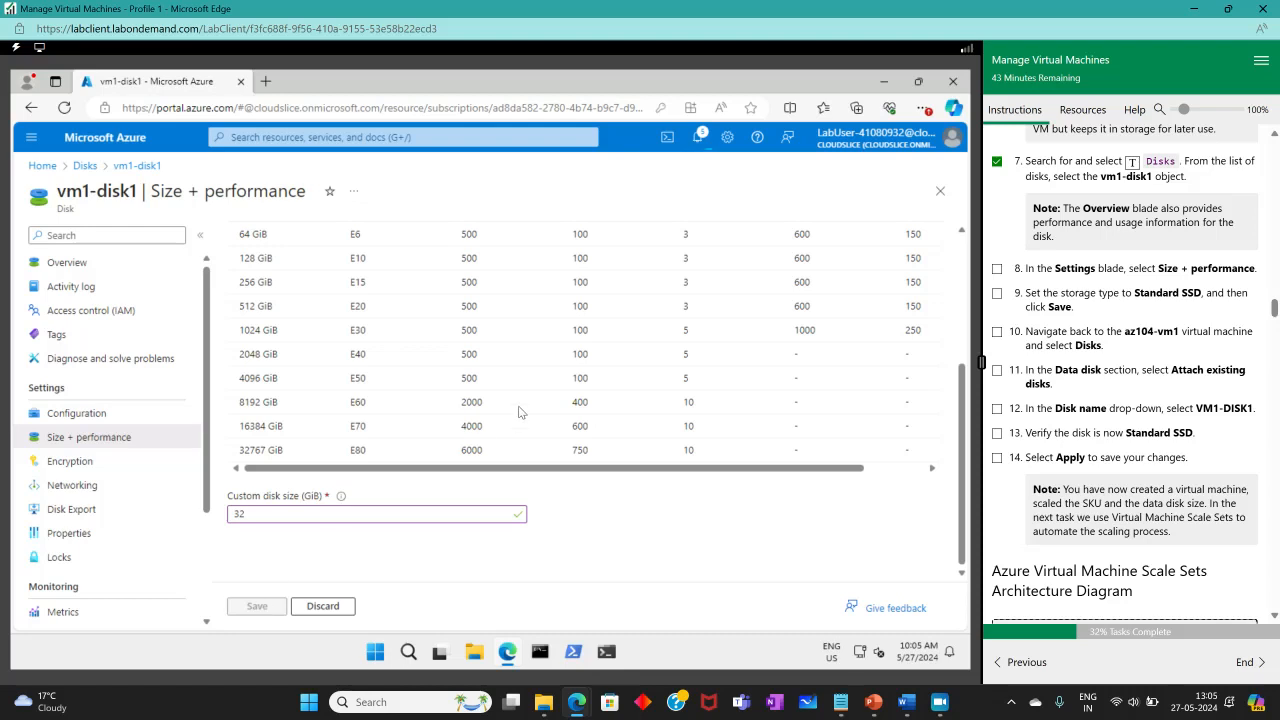
scroll(528, 396, "up", 2)
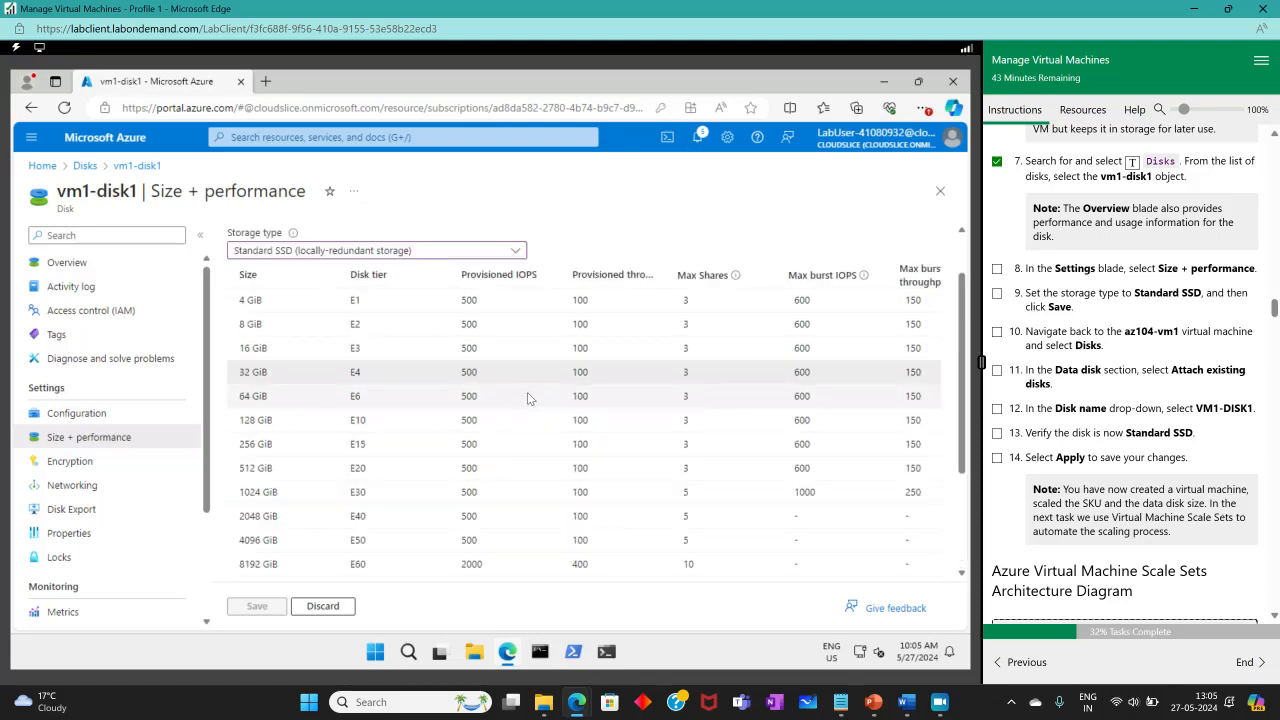
scroll(527, 392, "up", 1)
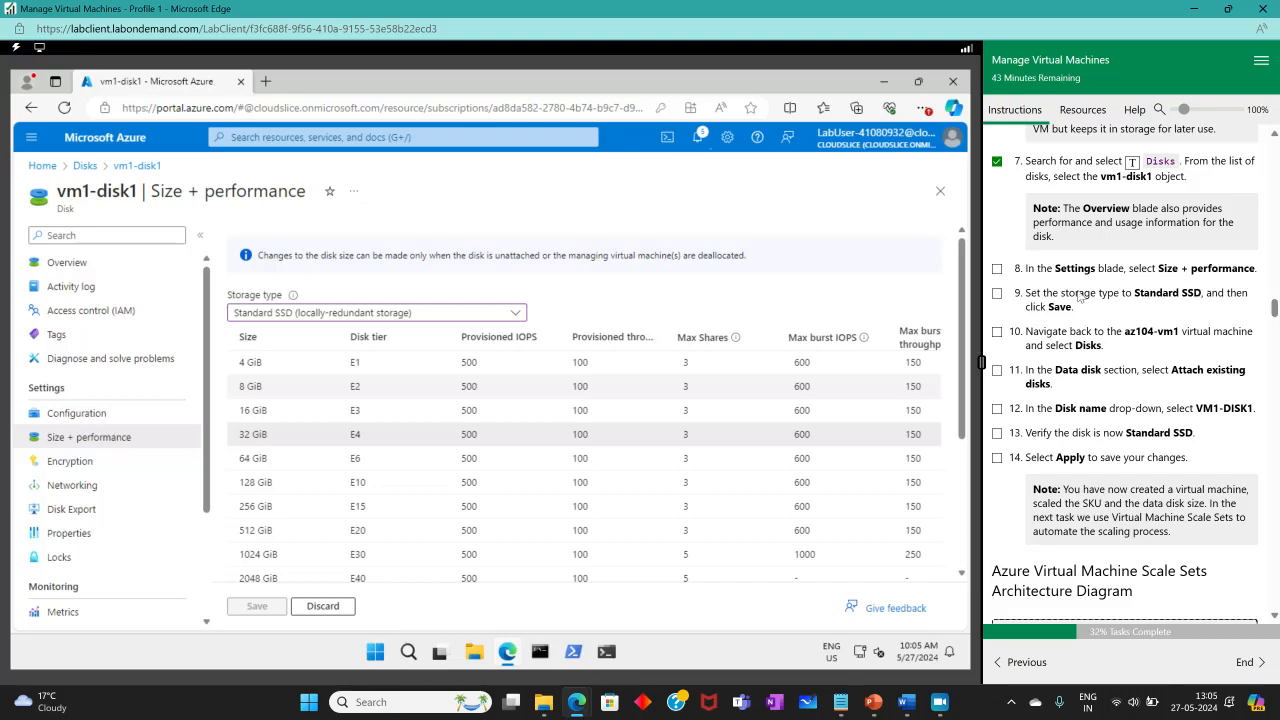
scroll(1080, 296, "up", 4)
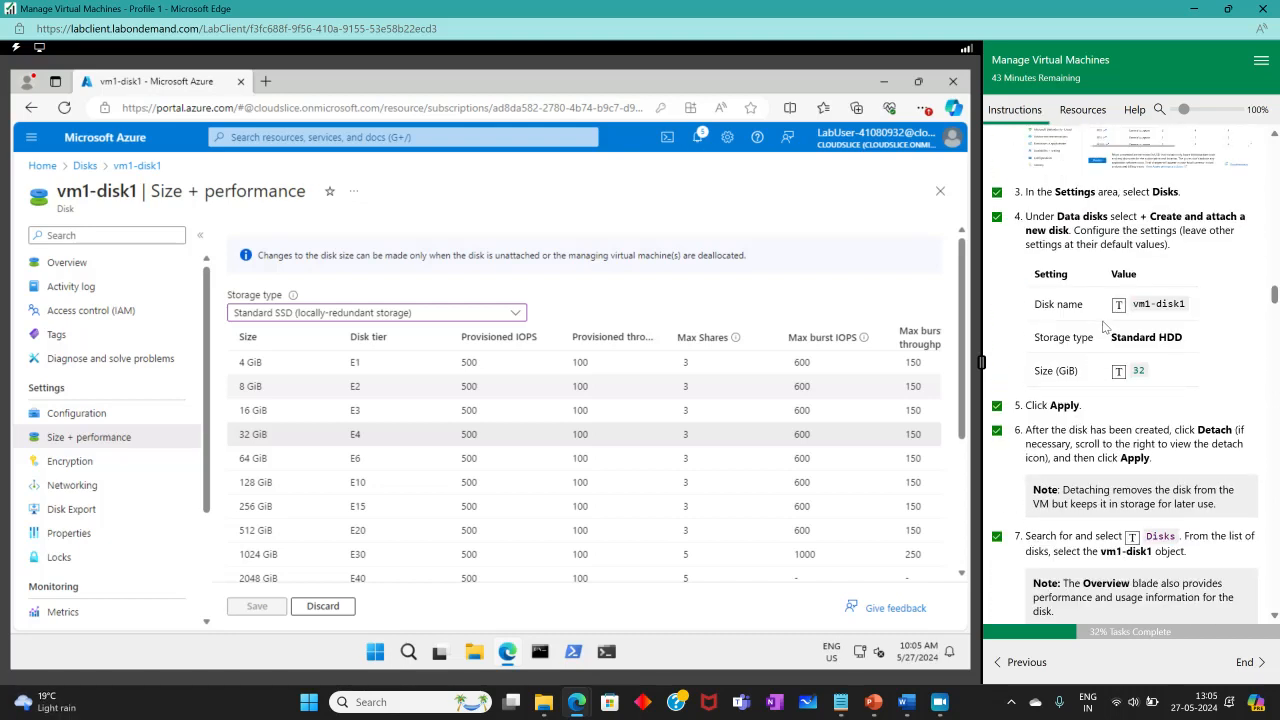
scroll(1104, 327, "up", 1)
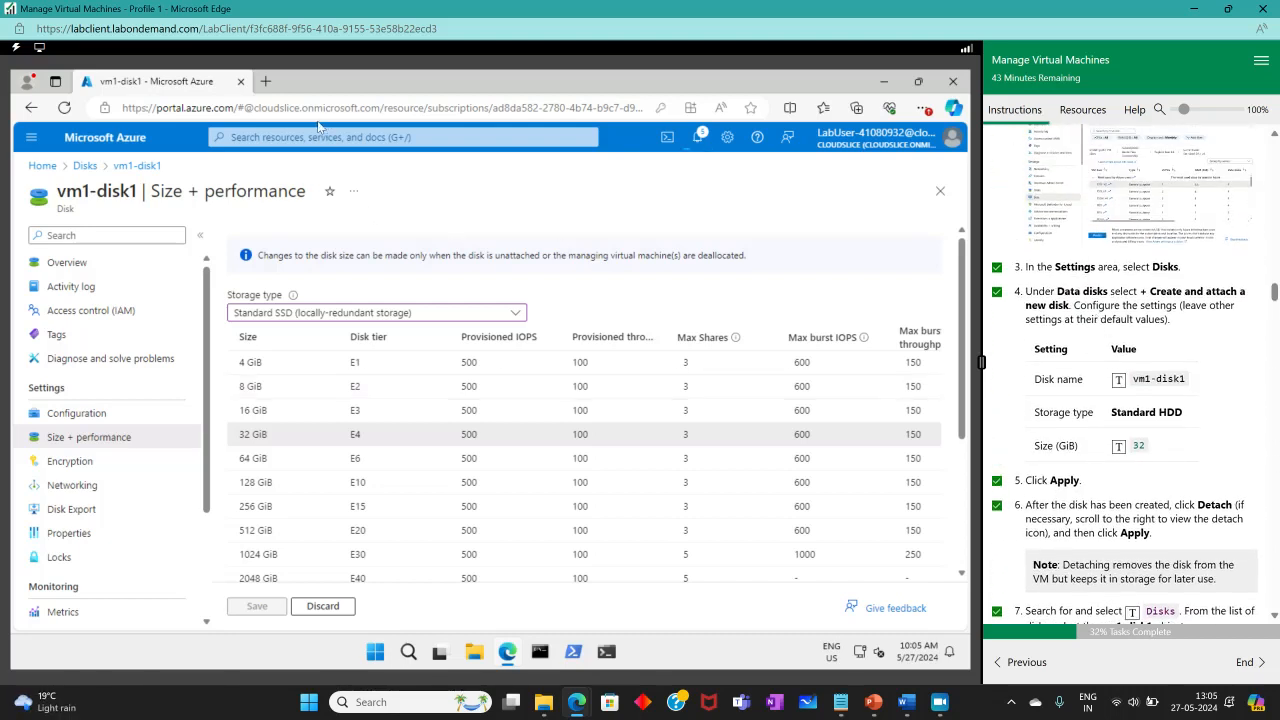
Return to az104-vm1's Disks page, discarding the unsaved storage change.
left_click(286, 139)
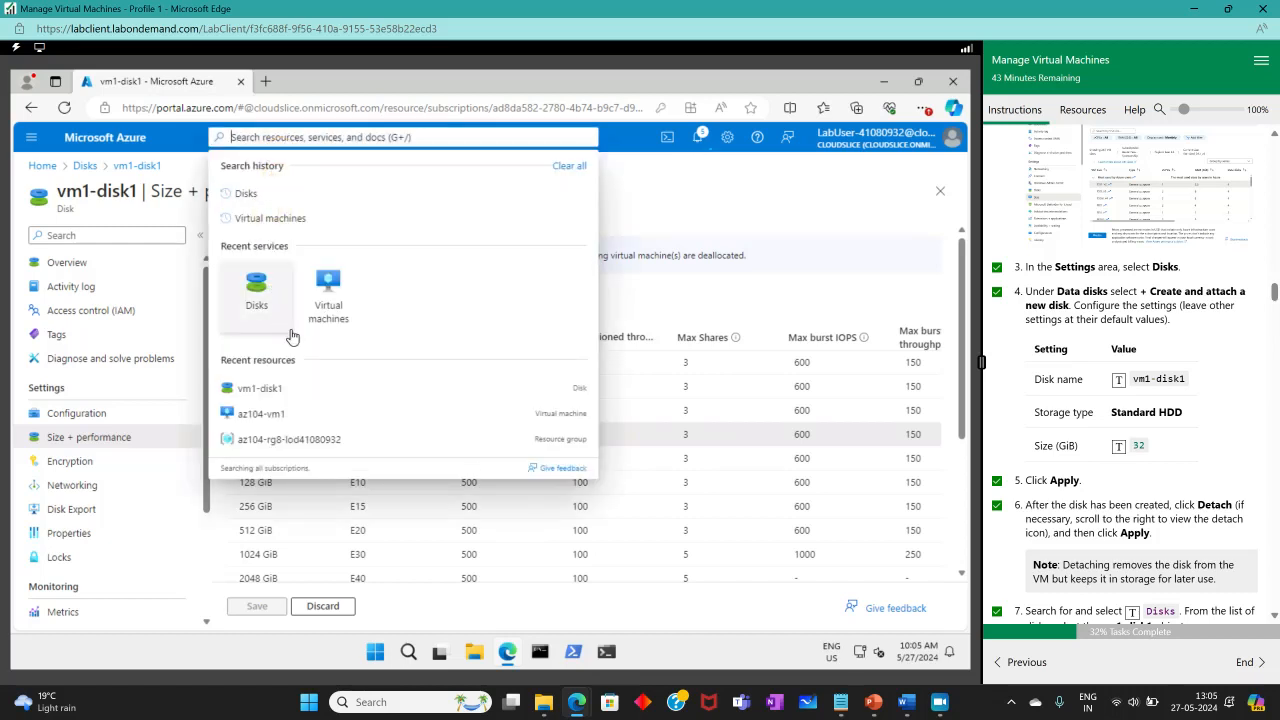
left_click(333, 318)
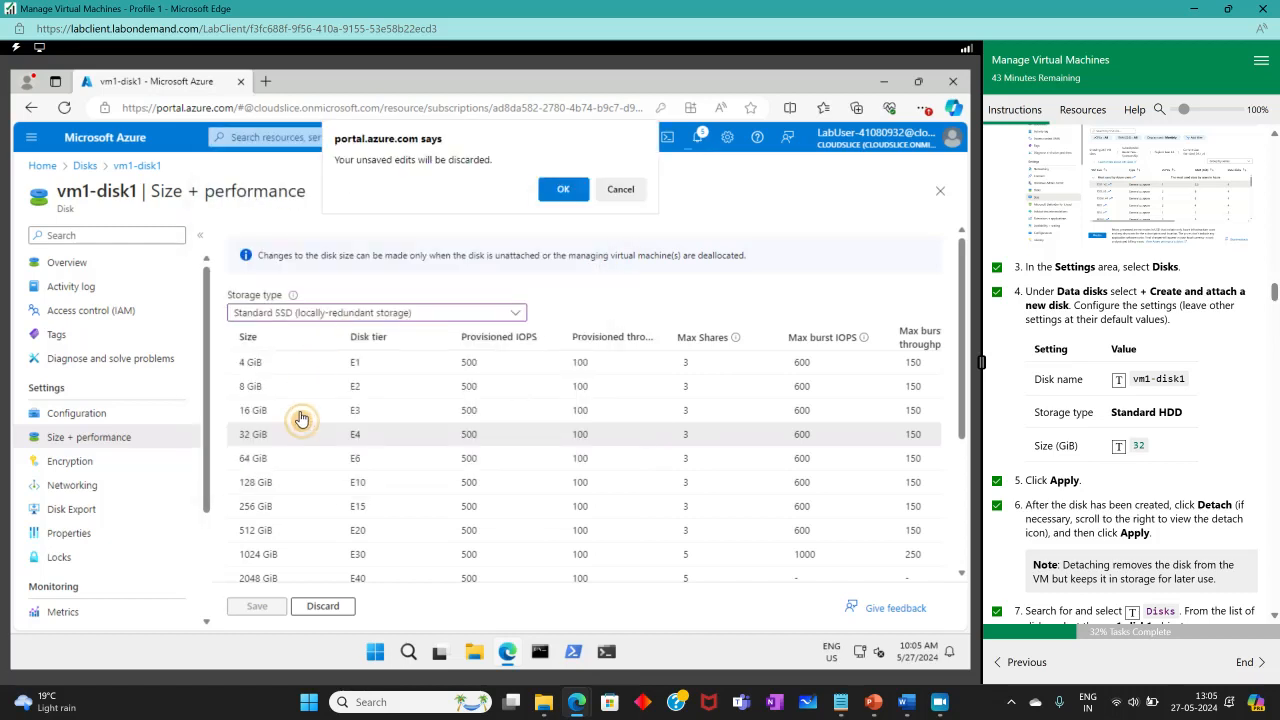
left_click(561, 189)
left_click(215, 505)
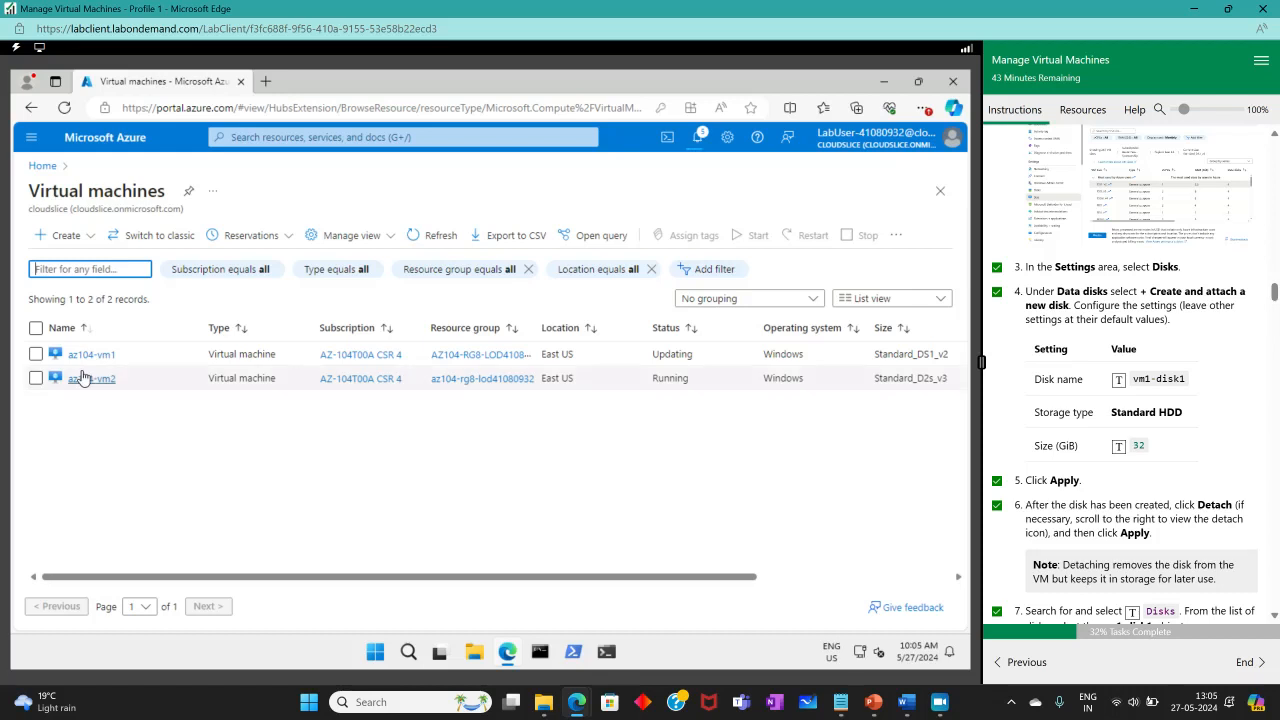
left_click(158, 384)
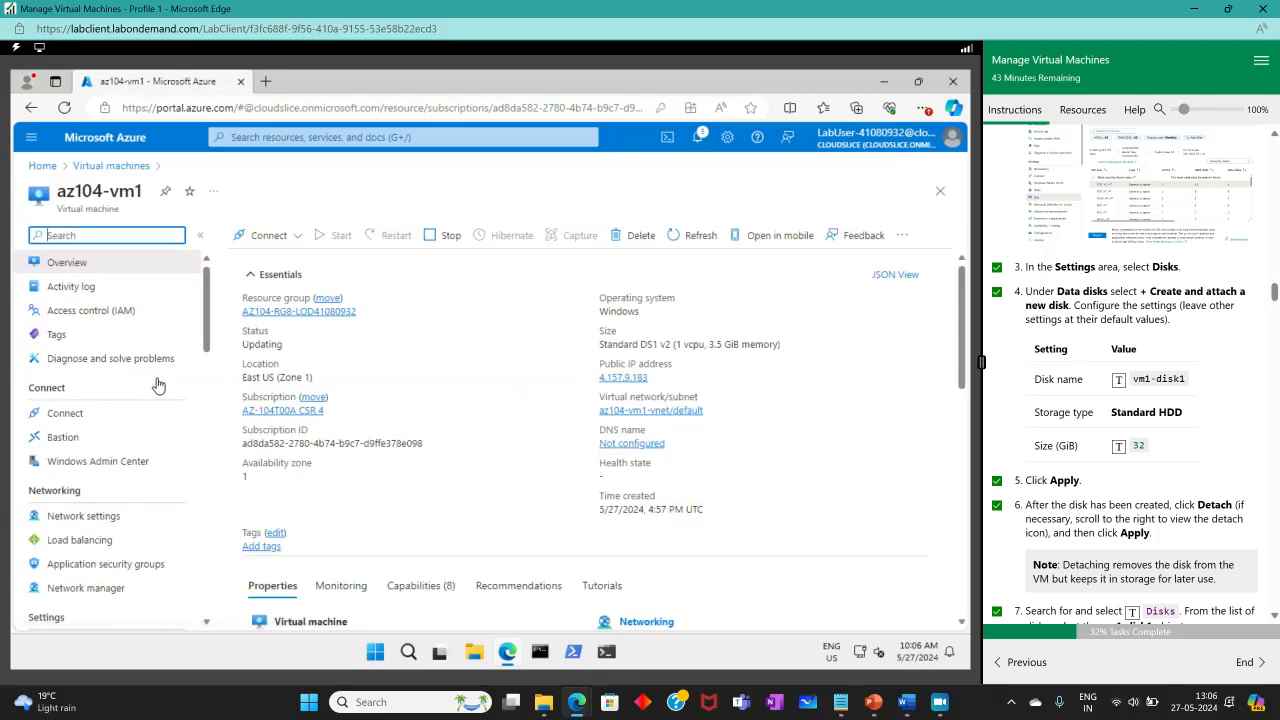
left_click_drag(203, 326, 224, 395)
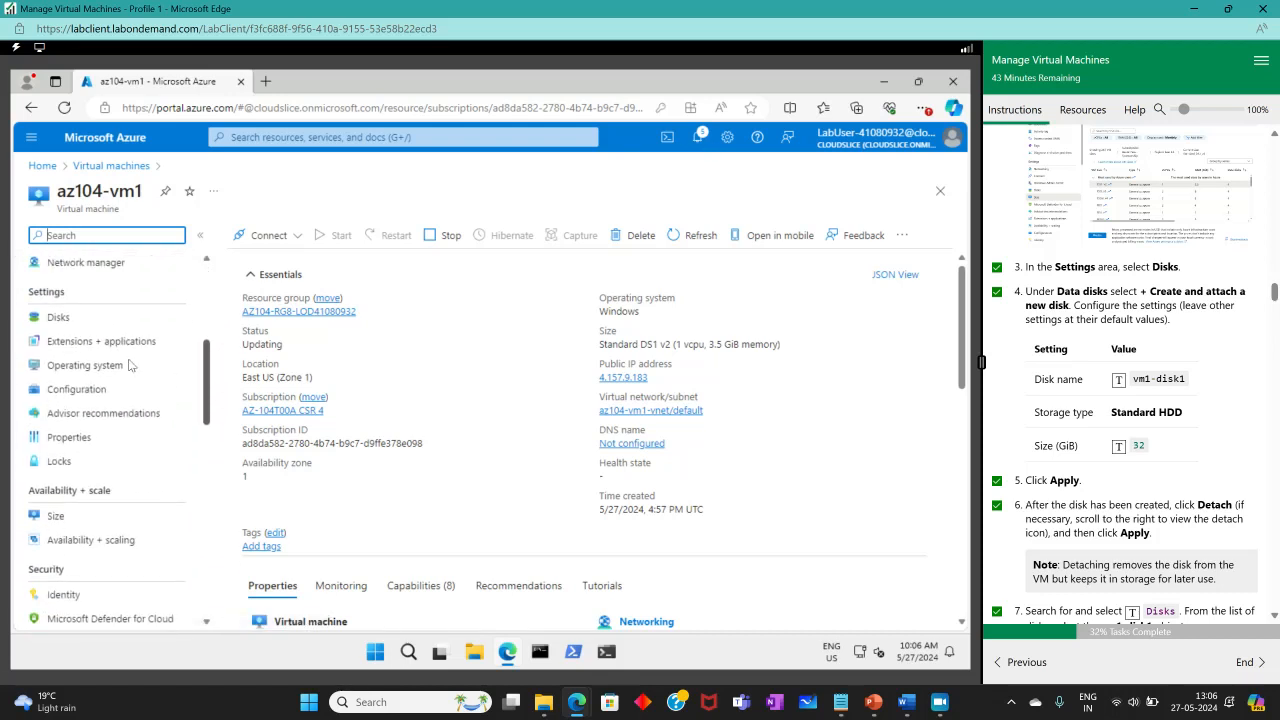
left_click(60, 318)
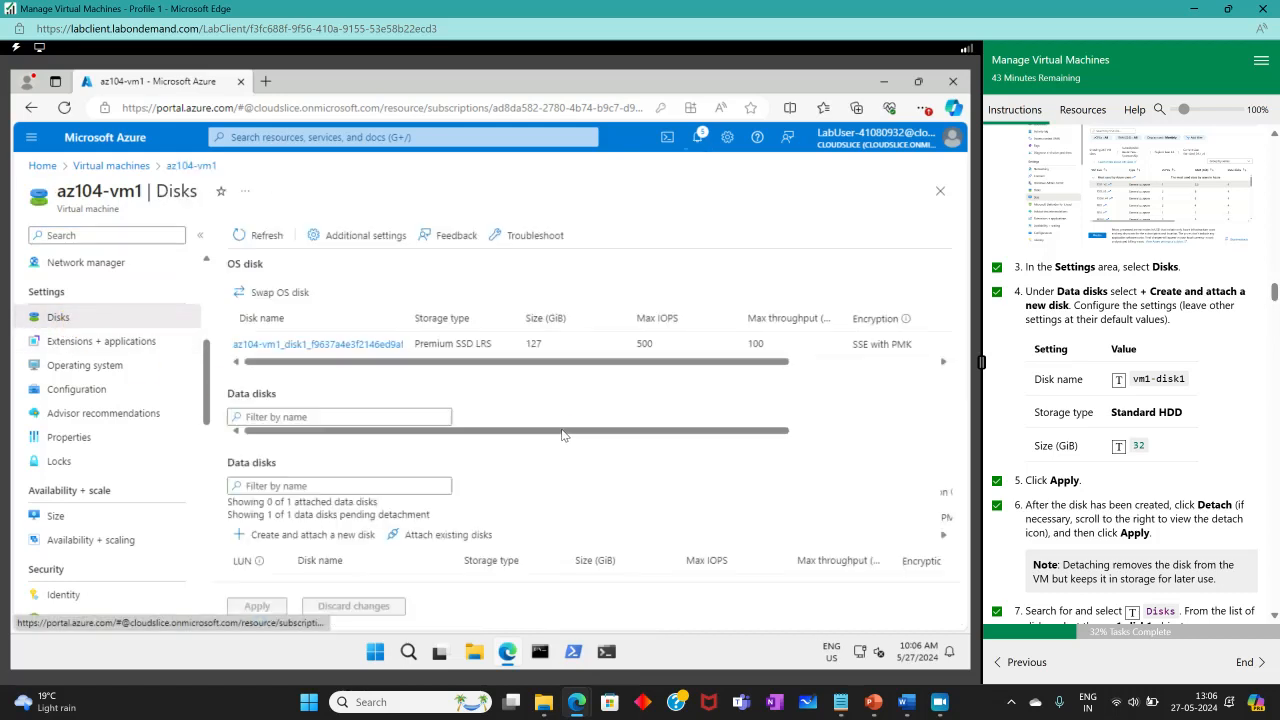
left_click(360, 540)
left_click_drag(600, 550, 883, 562)
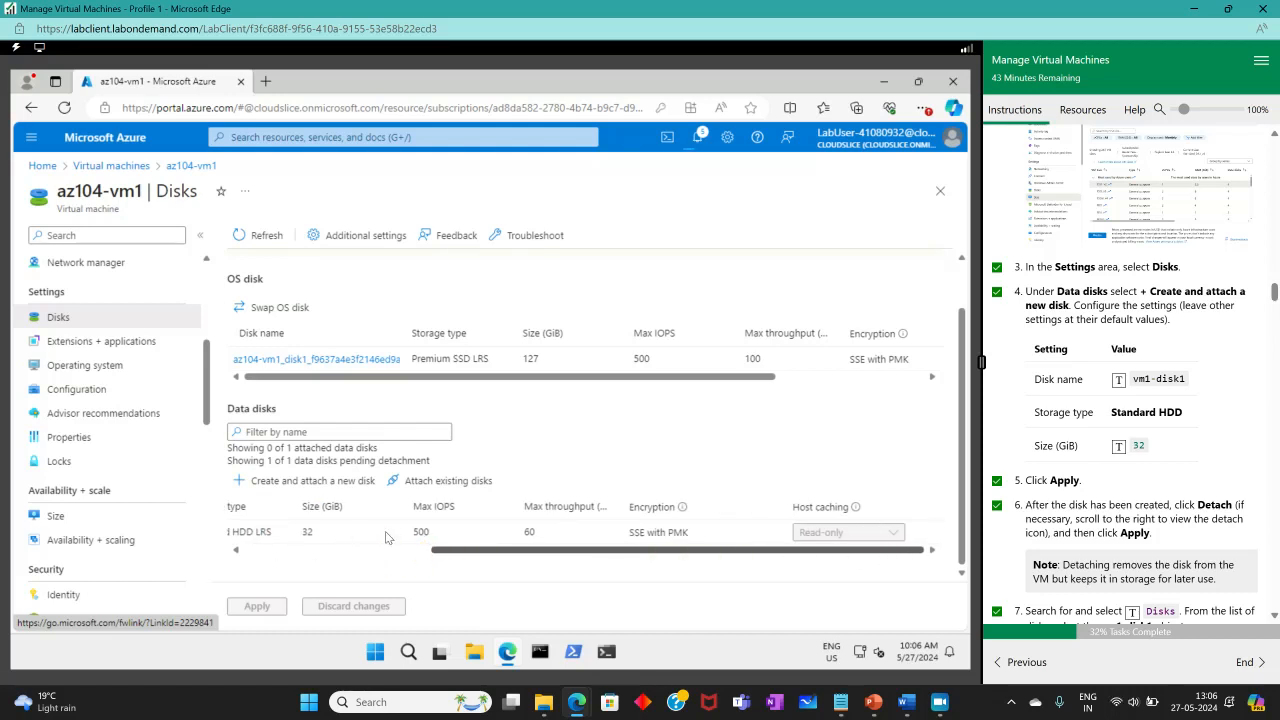
left_click(300, 550)
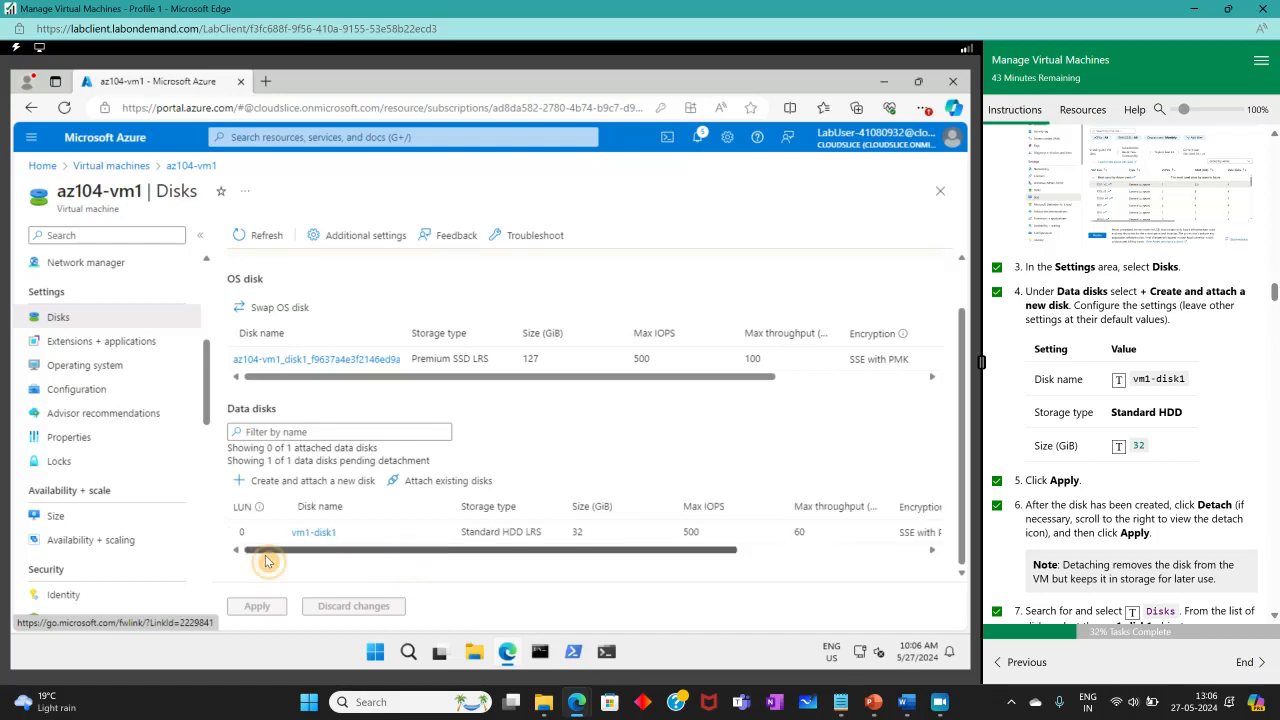
left_click(313, 535)
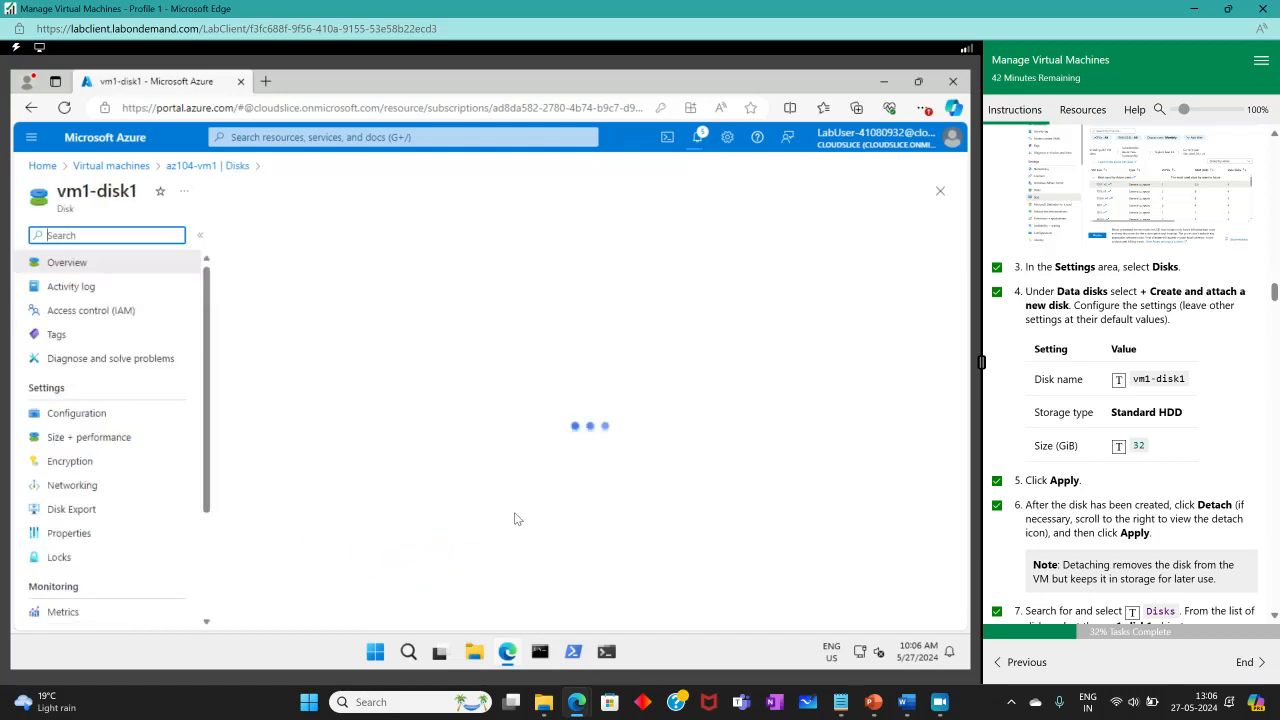
scroll(500, 508, "down", 4)
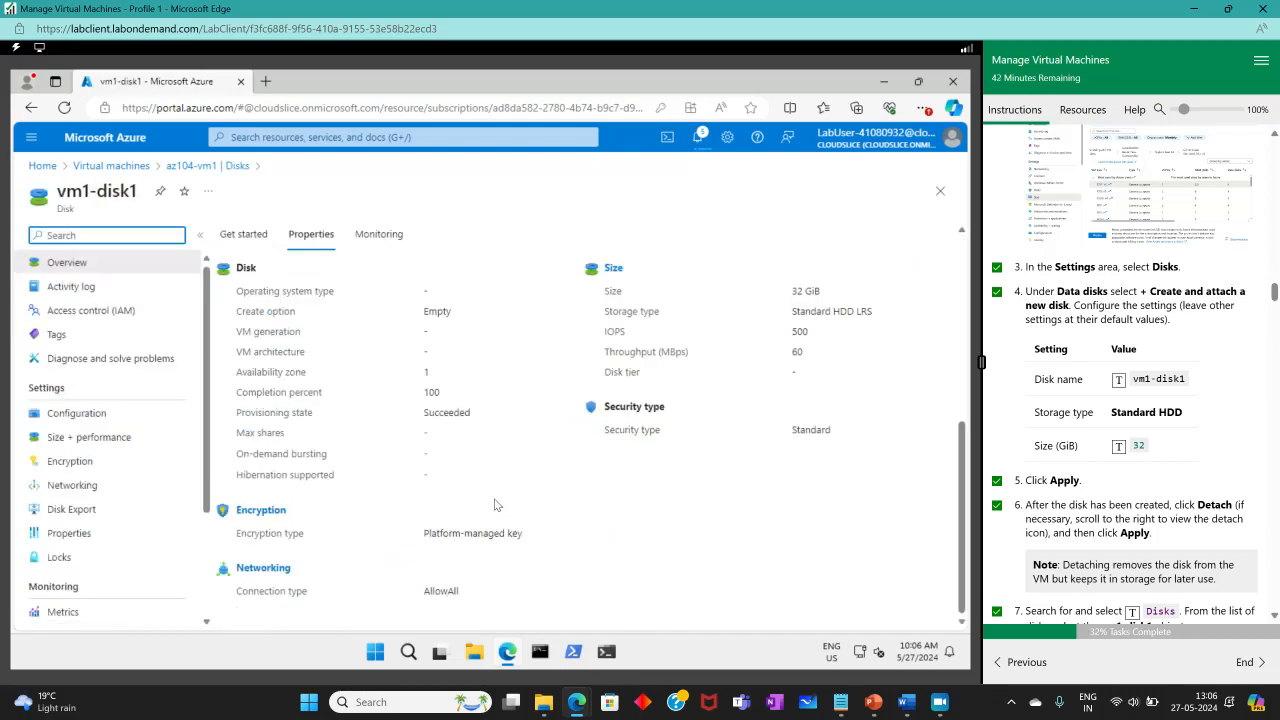
key("alt+Left")
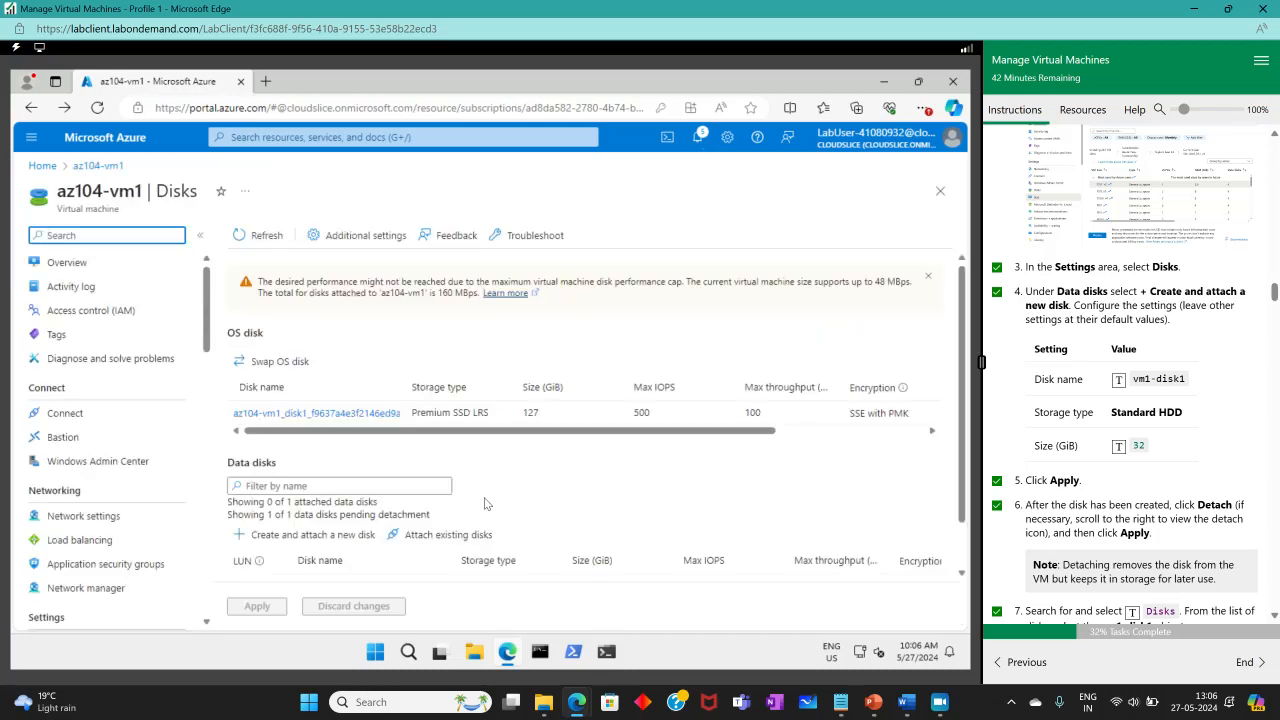
scroll(487, 503, "down", 1)
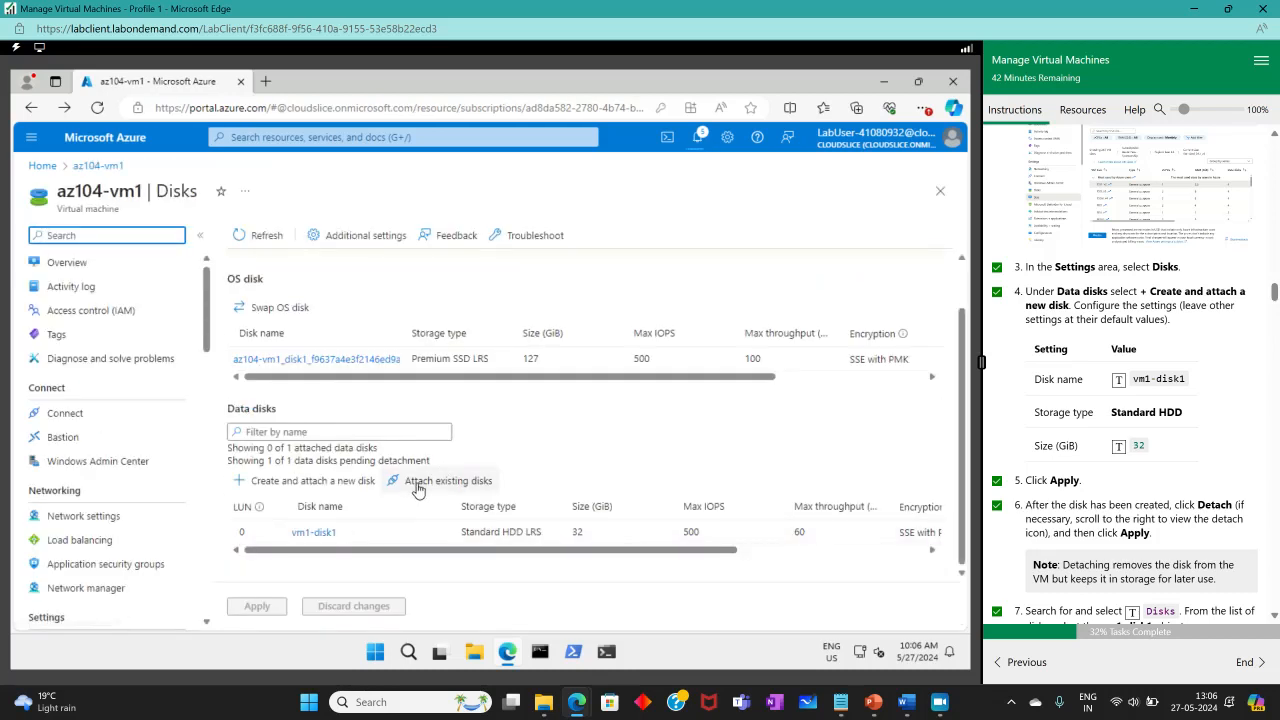
left_click(418, 489)
left_click(430, 557)
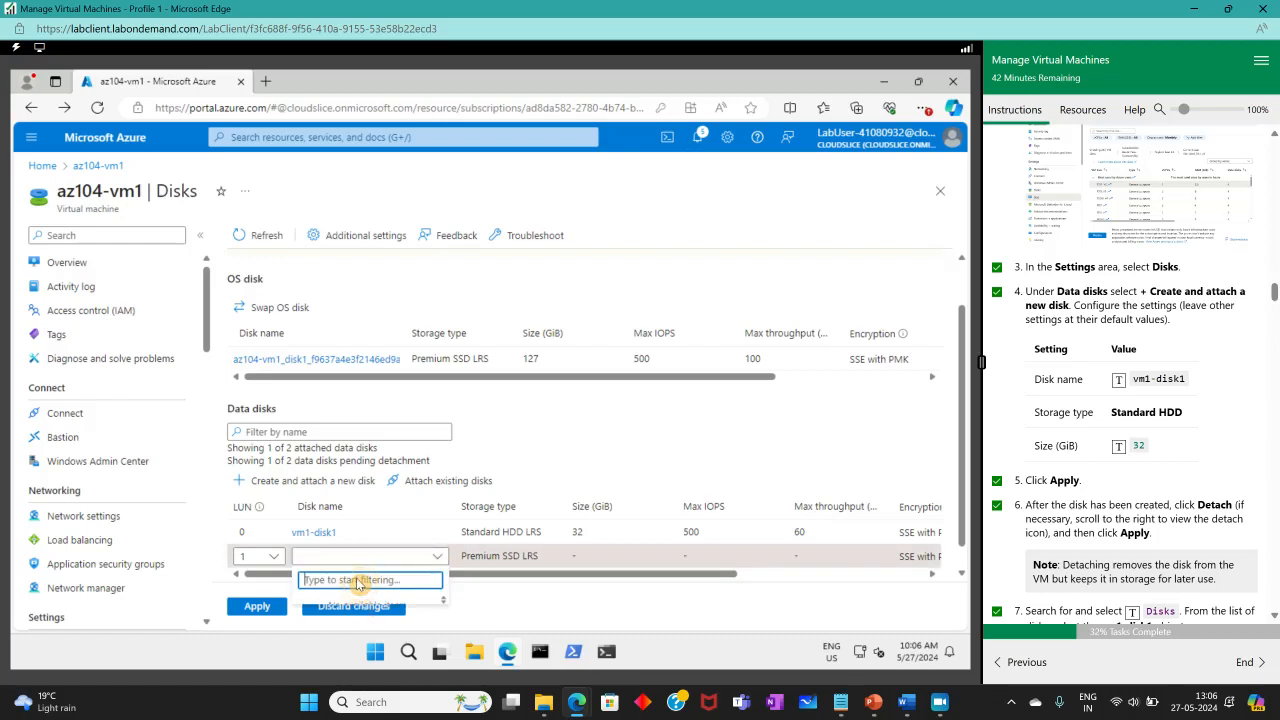
type("vm")
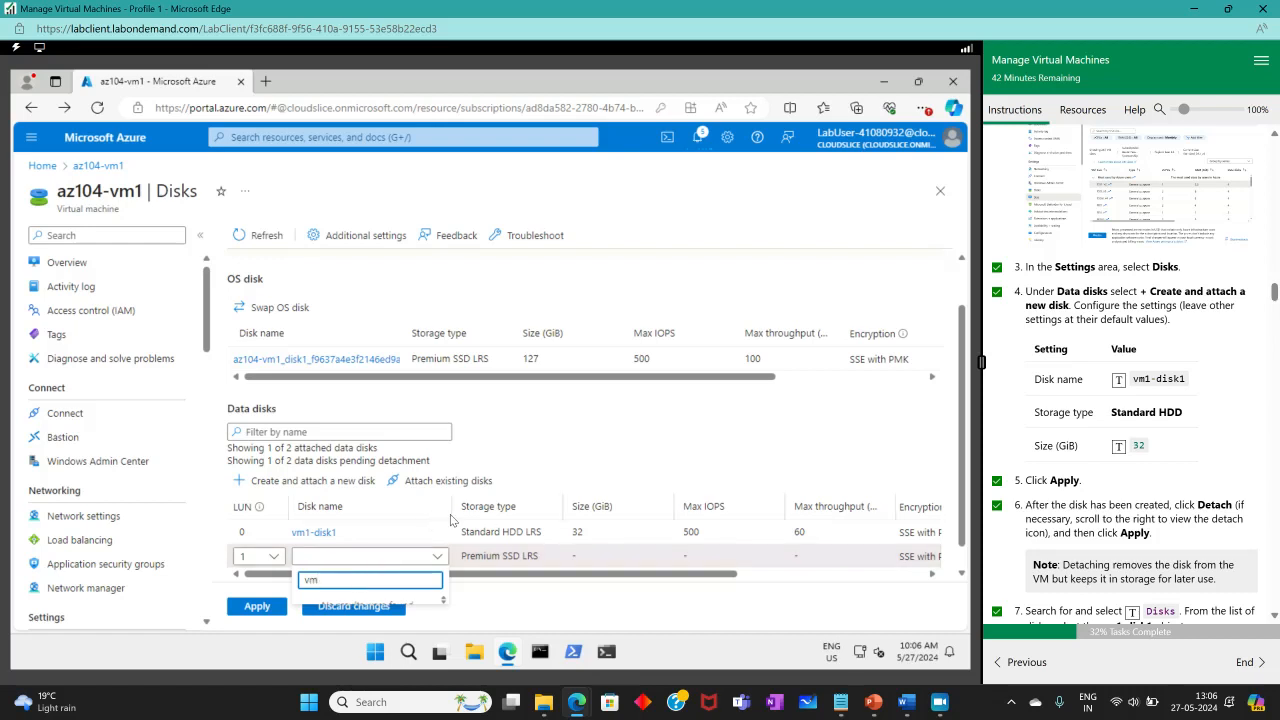
left_click(548, 475)
left_click_drag(487, 577, 674, 577)
left_click(913, 560)
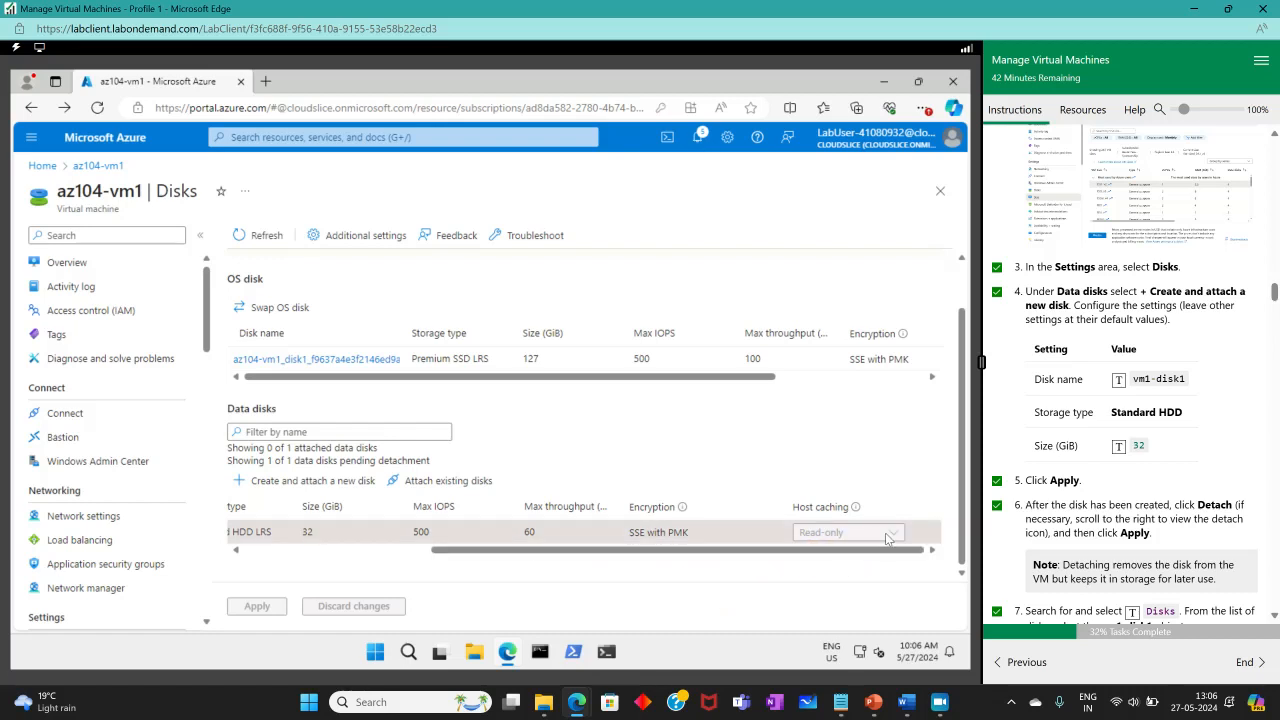
scroll(1097, 440, "up", 5)
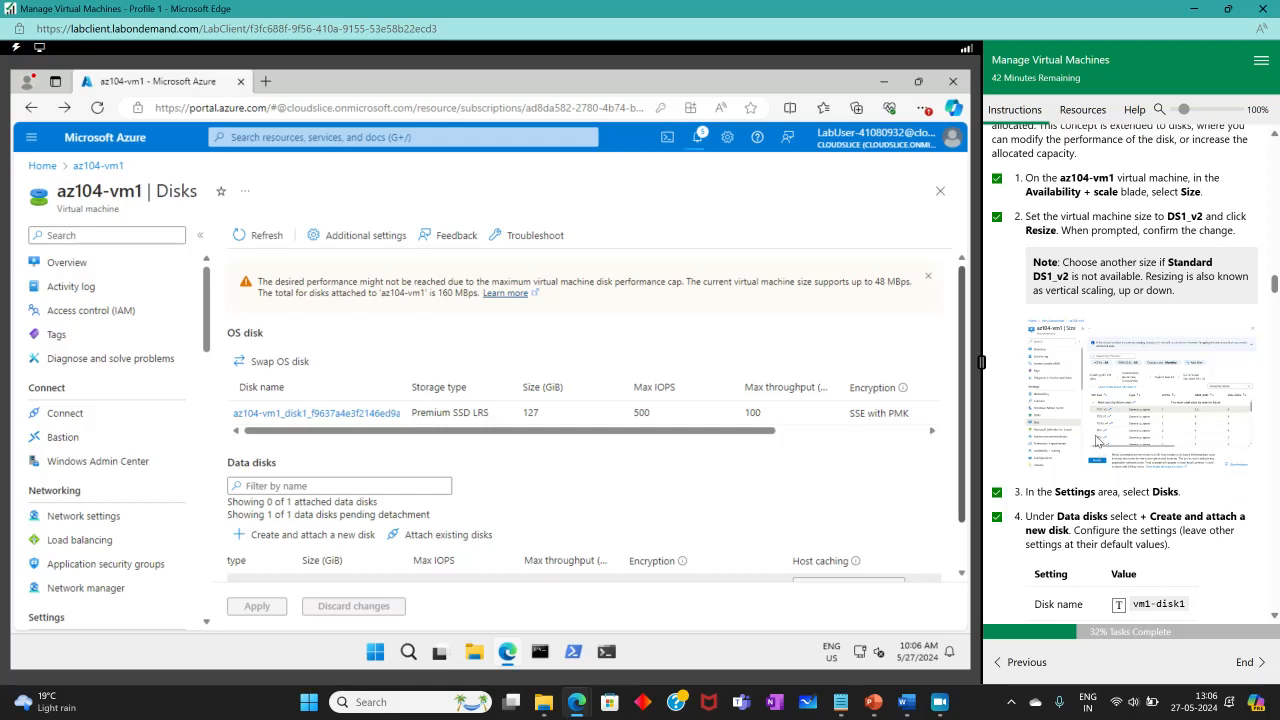
scroll(1098, 440, "up", 1)
scroll(1090, 435, "up", 1)
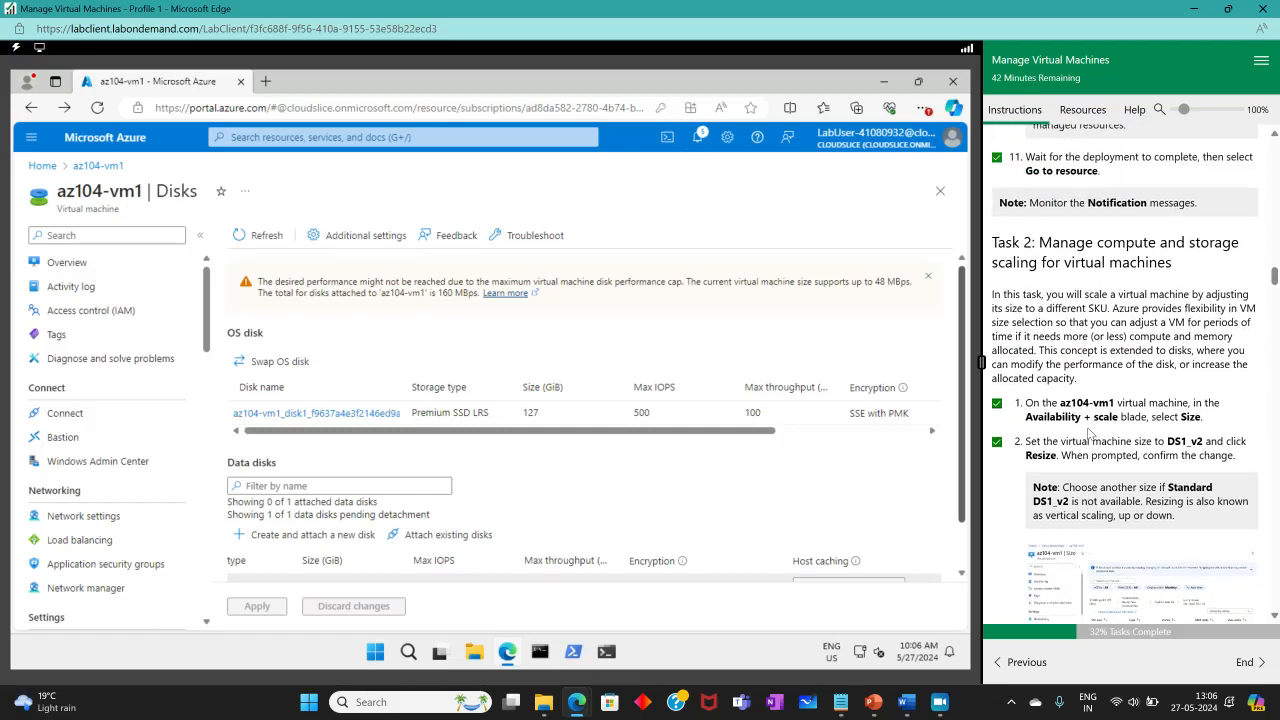
scroll(1090, 435, "down", 6)
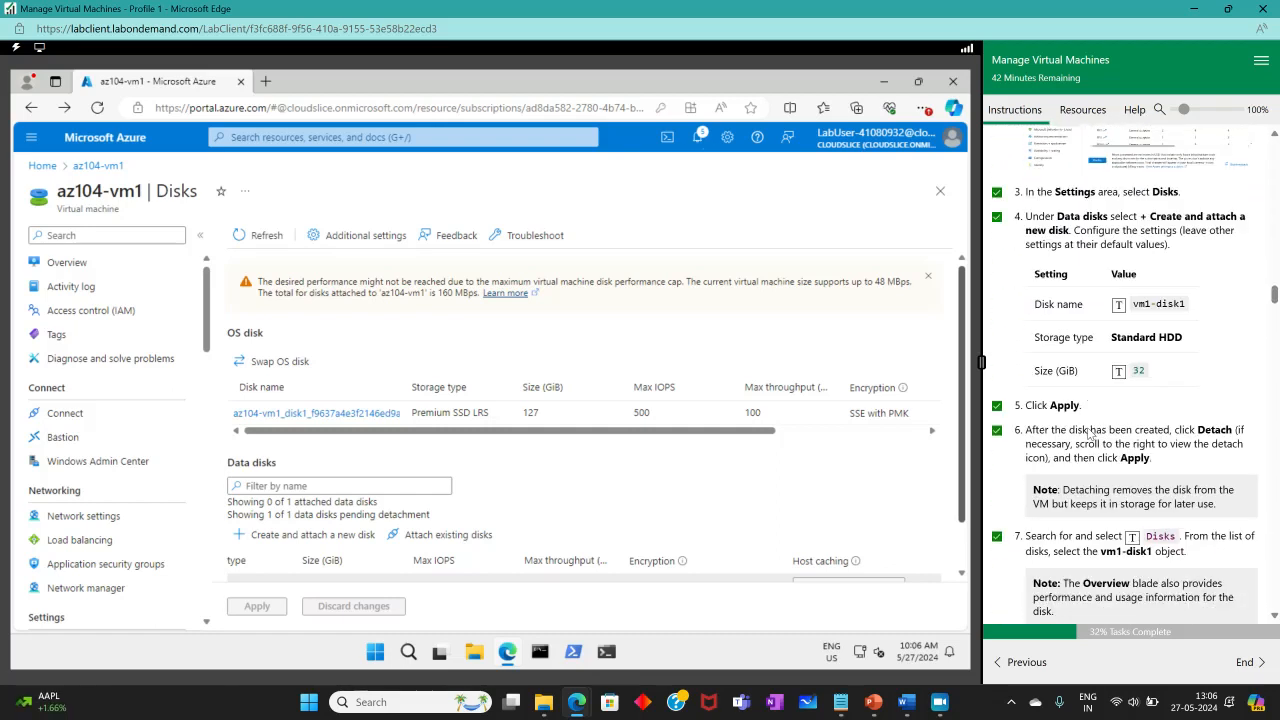
scroll(1095, 435, "up", 5)
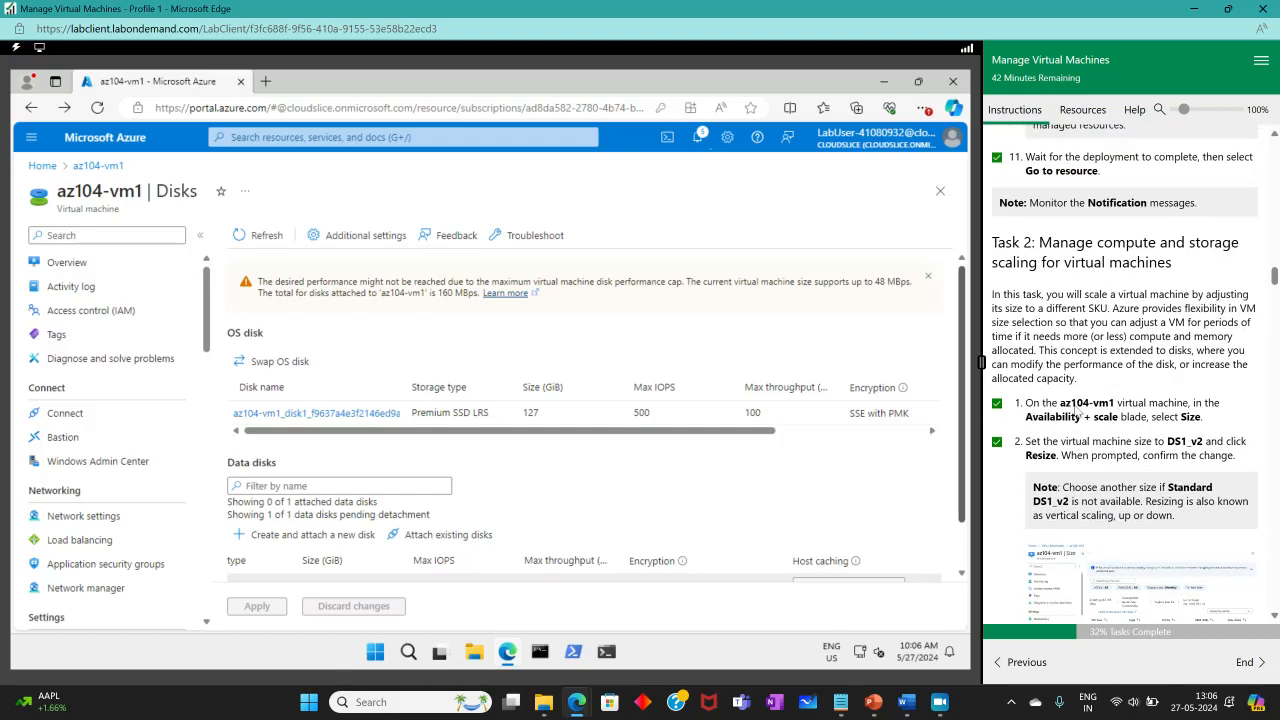
scroll(1152, 410, "down", 2)
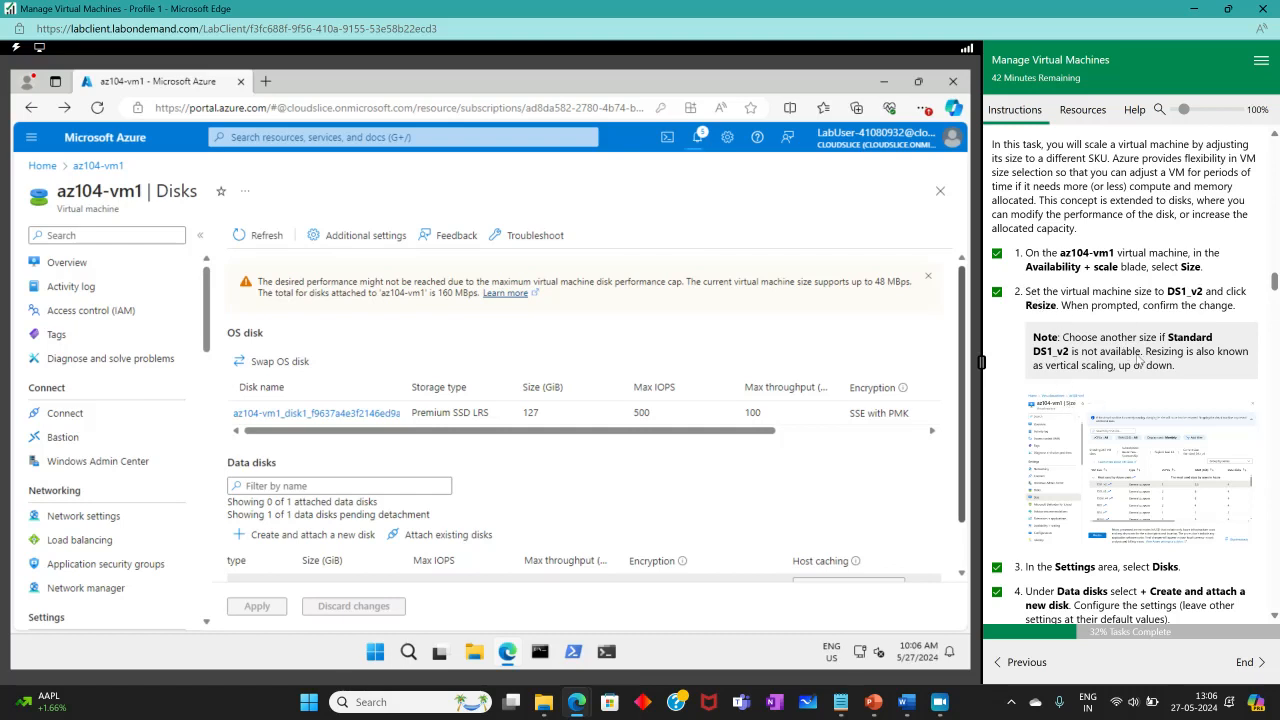
scroll(1178, 332, "down", 3)
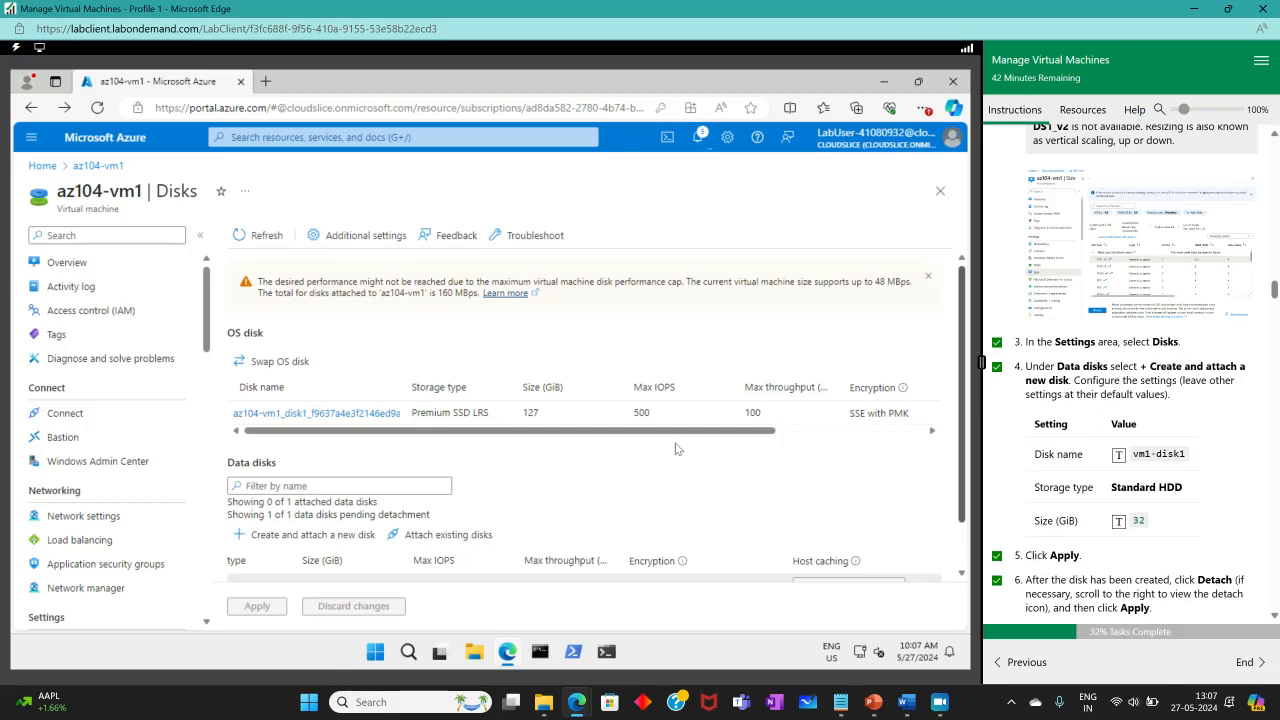
scroll(675, 449, "down", 1)
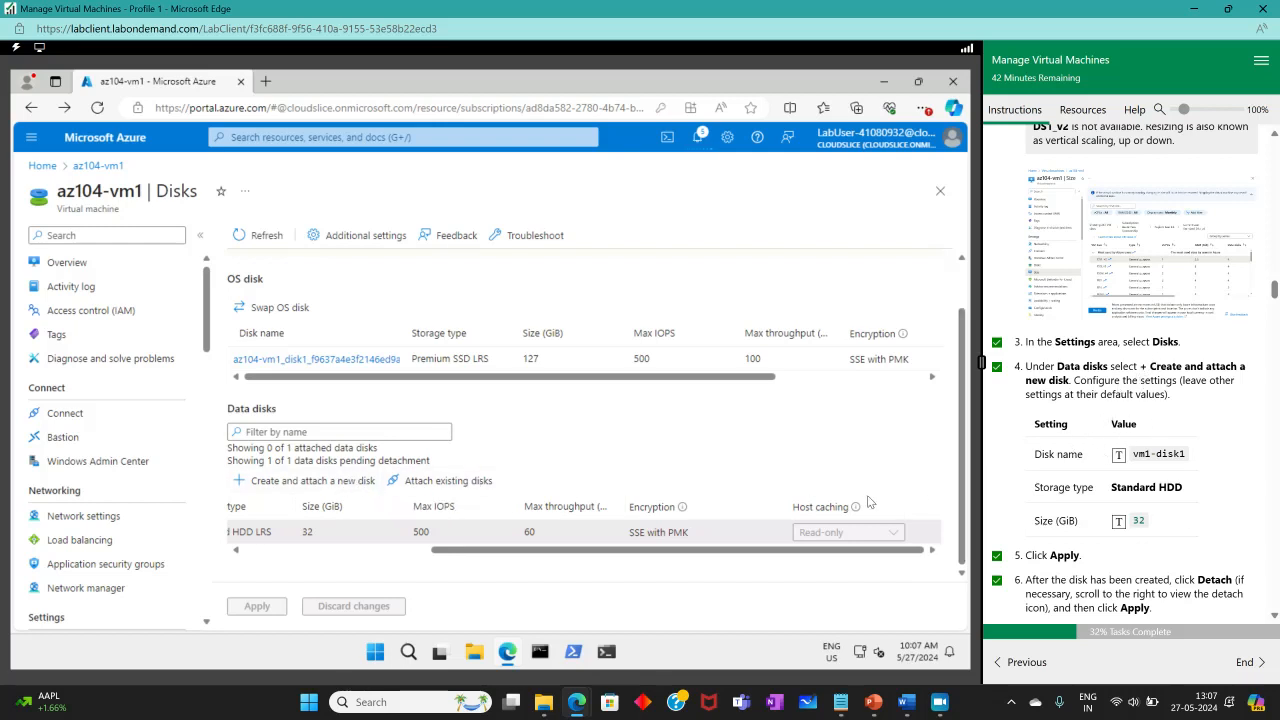
scroll(1108, 497, "down", 3)
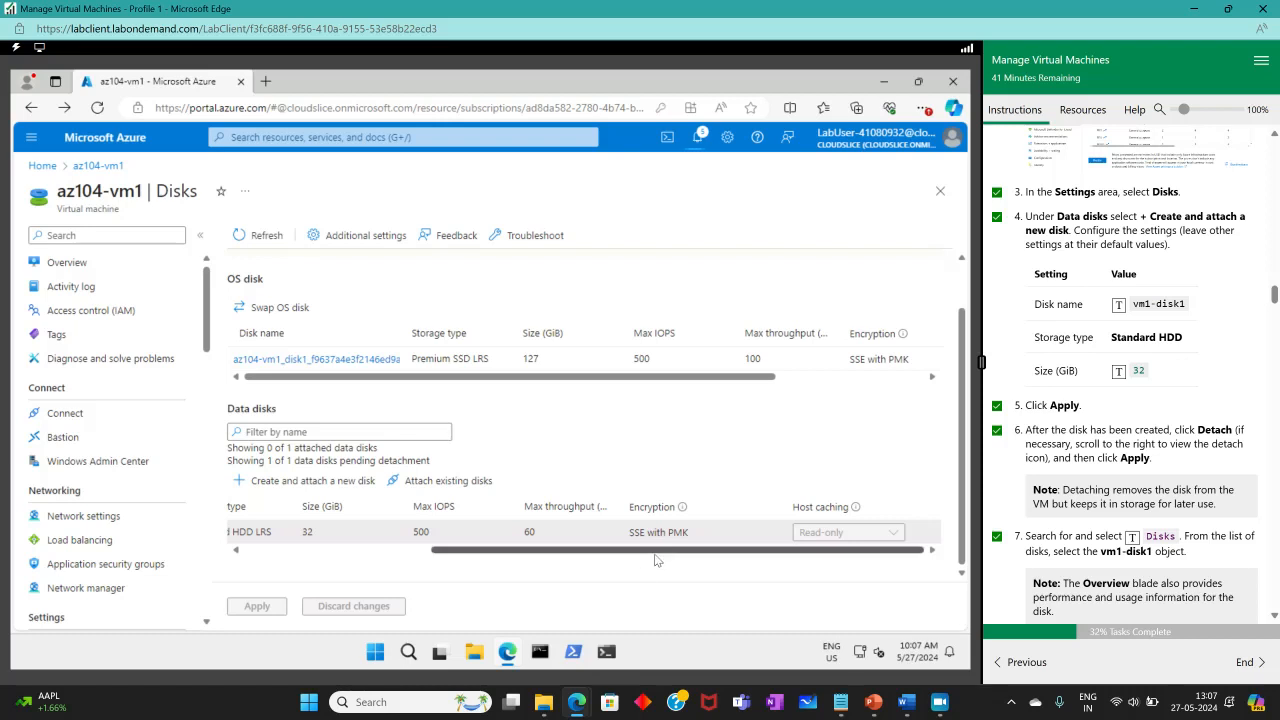
left_click_drag(764, 551, 723, 578)
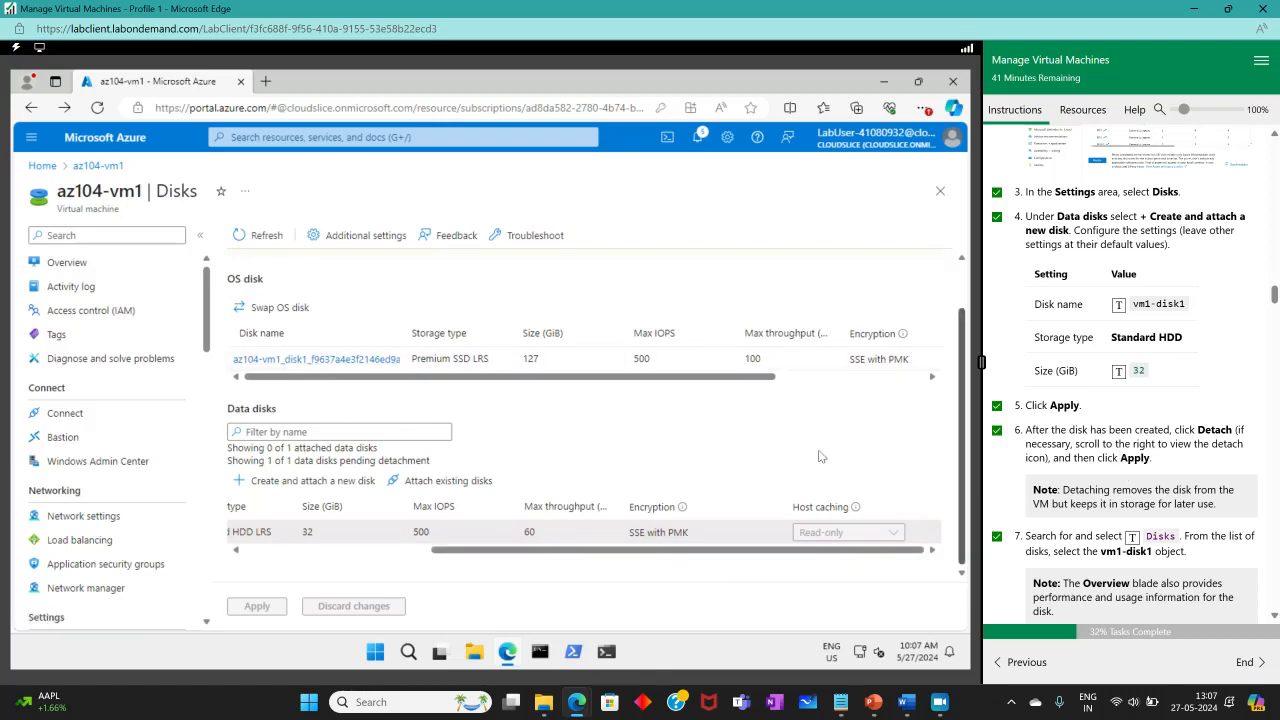
scroll(1111, 506, "down", 1)
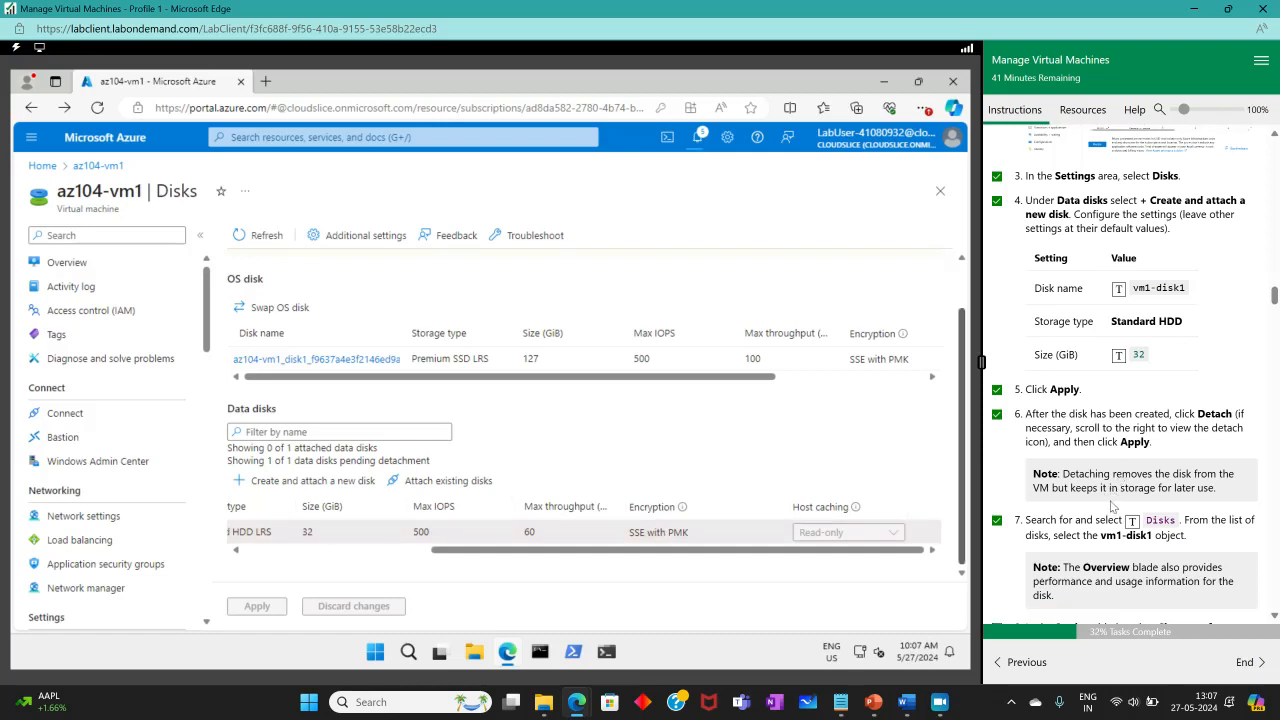
scroll(1113, 500, "down", 3)
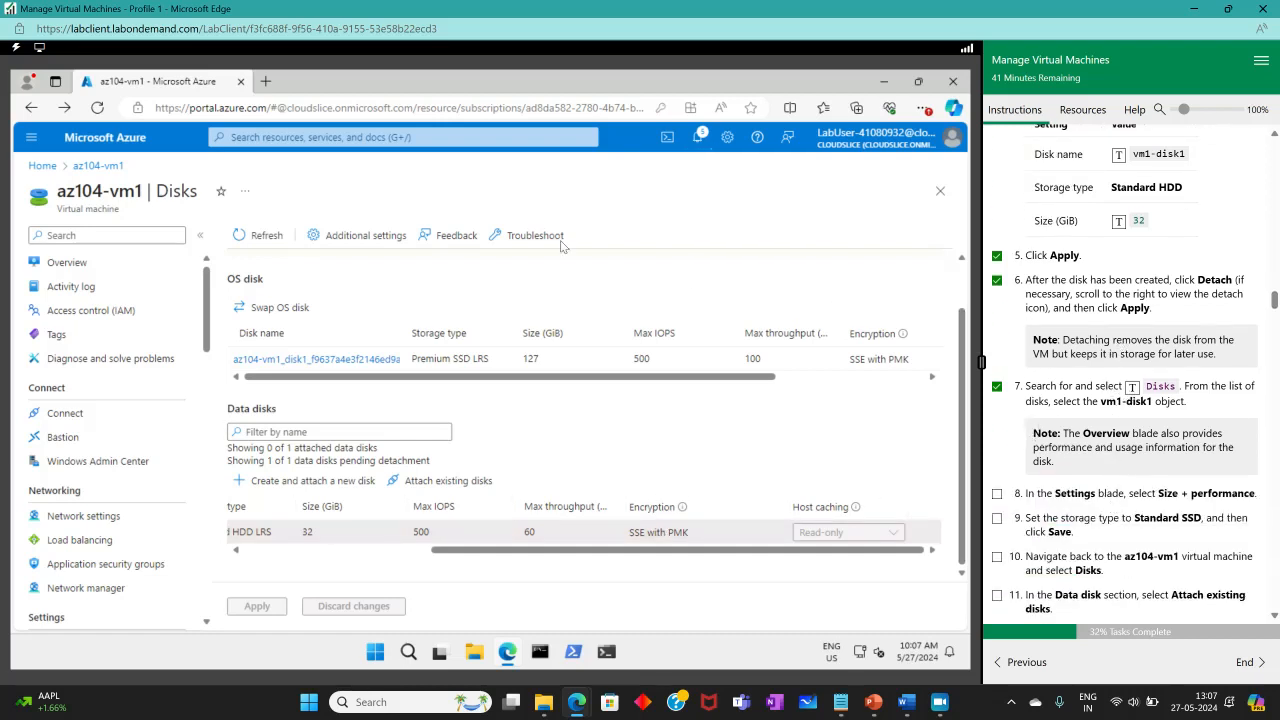
Open vm1-disk1's Size + performance settings and choose Standard SSD with the 16 GiB tier.
left_click(400, 137)
left_click(328, 290)
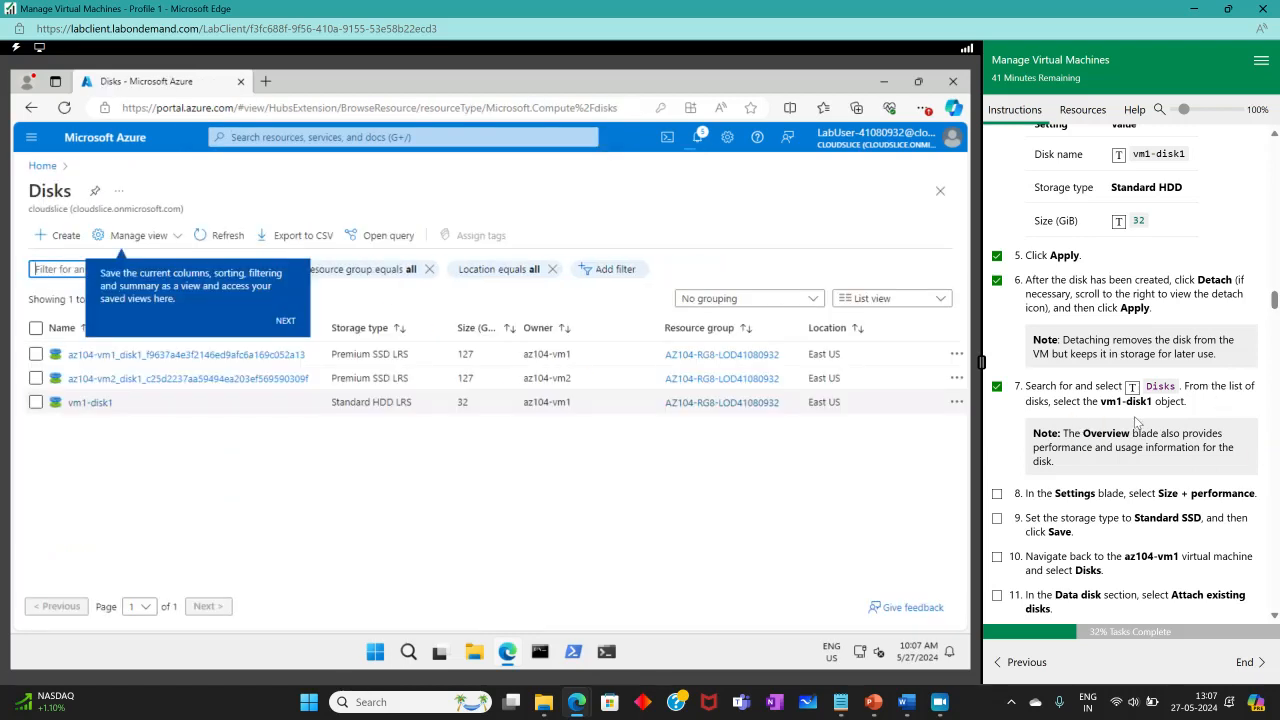
left_click(89, 404)
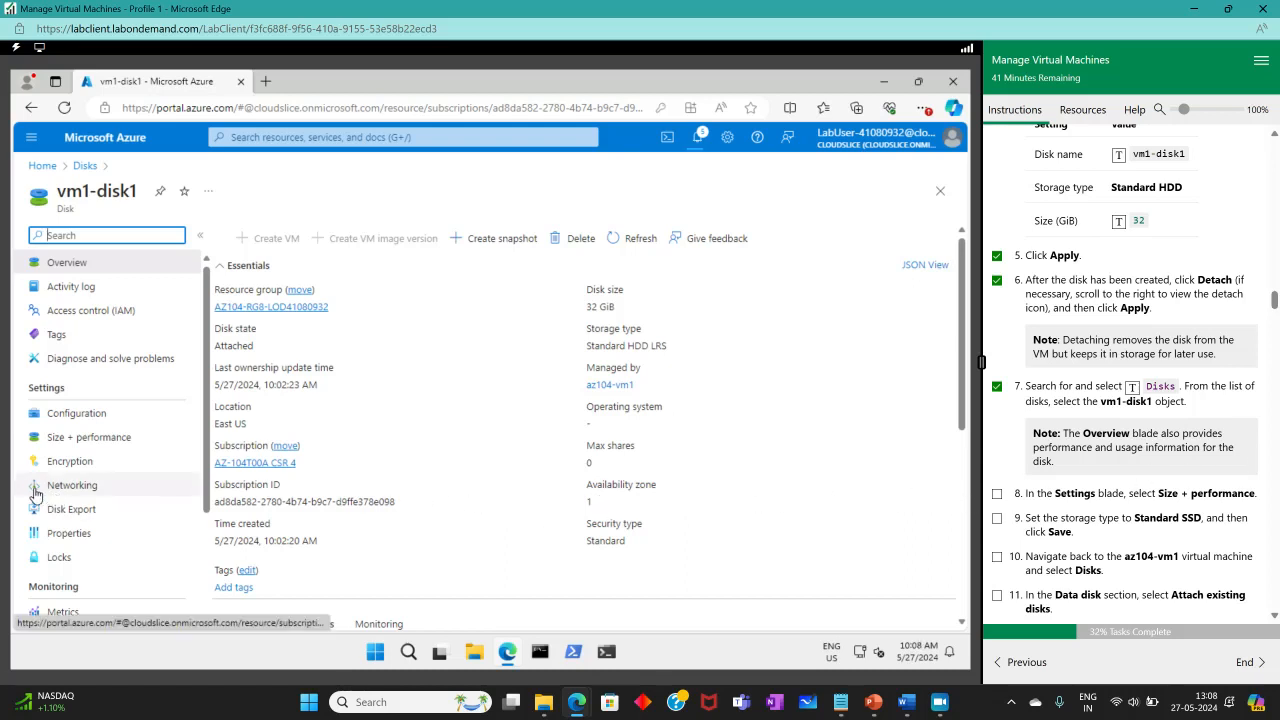
left_click(62, 437)
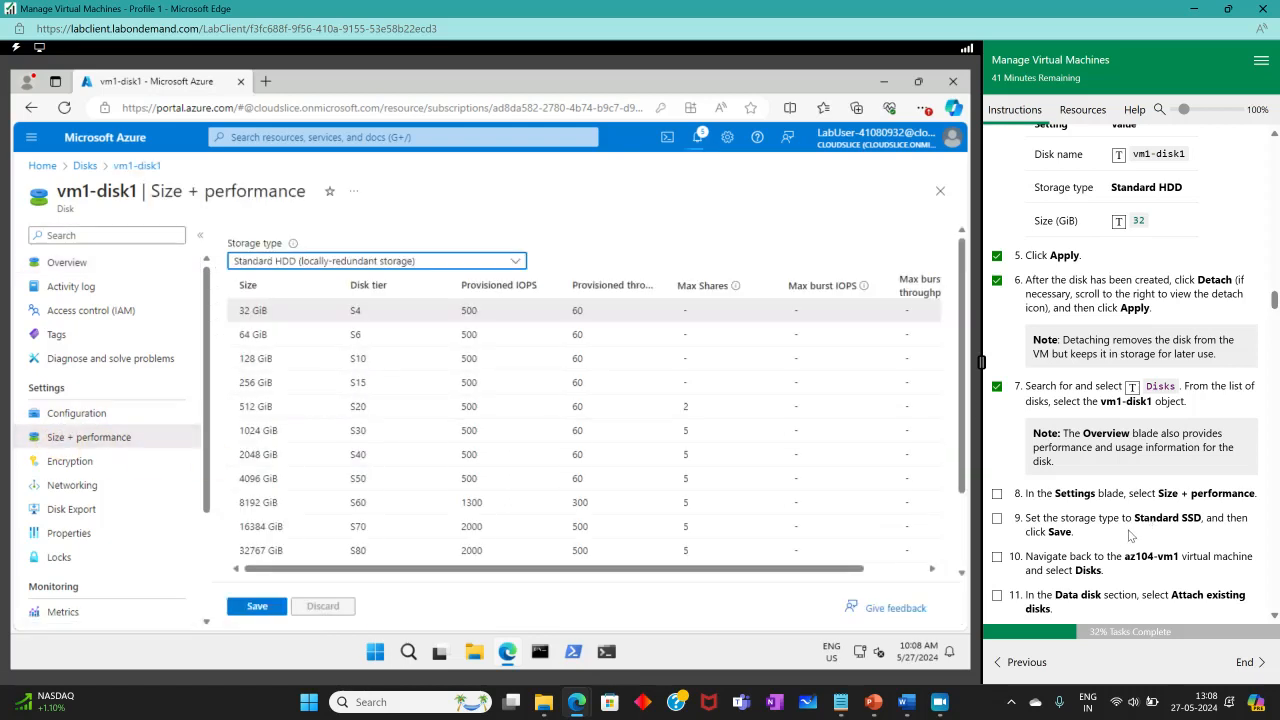
left_click(516, 261)
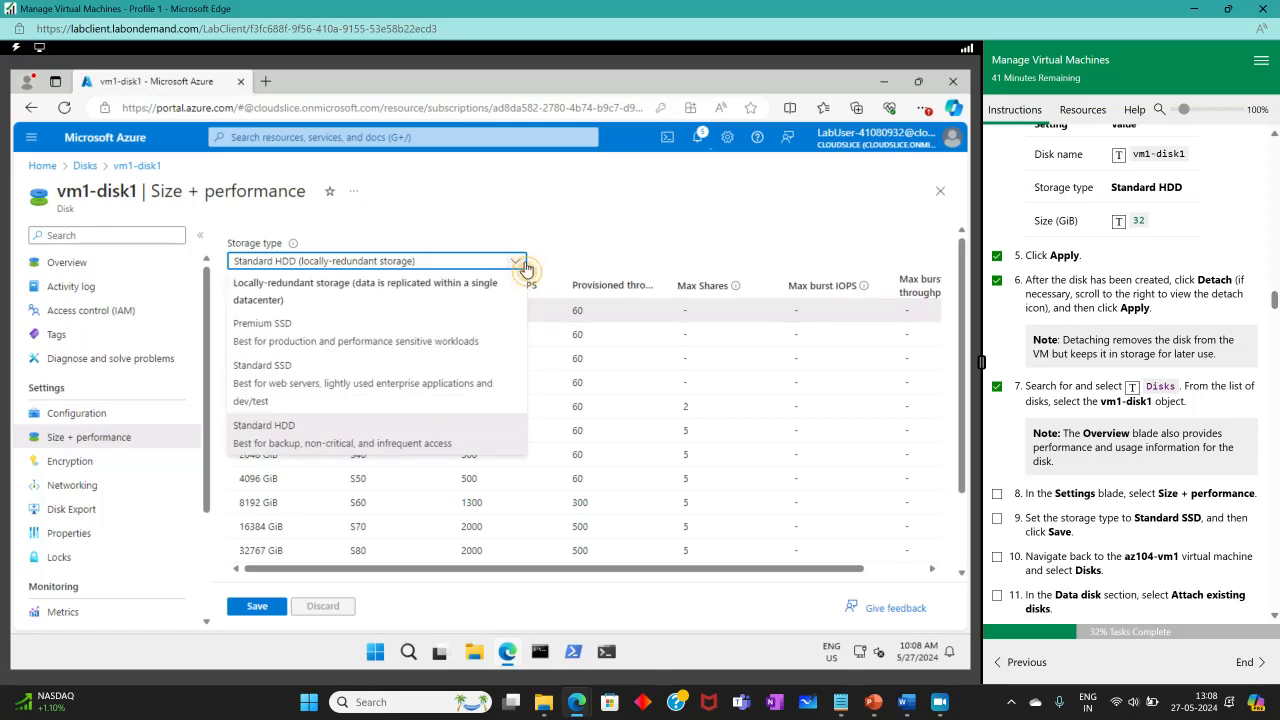
left_click(367, 374)
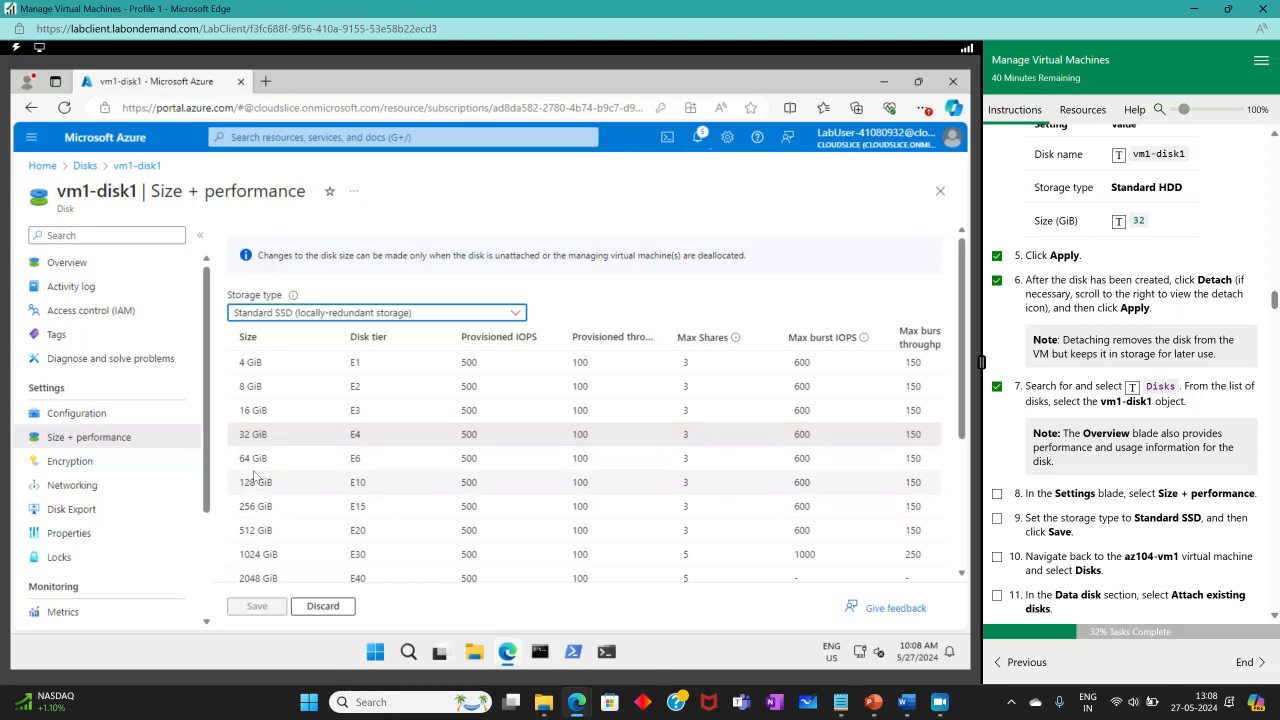
left_click(272, 410)
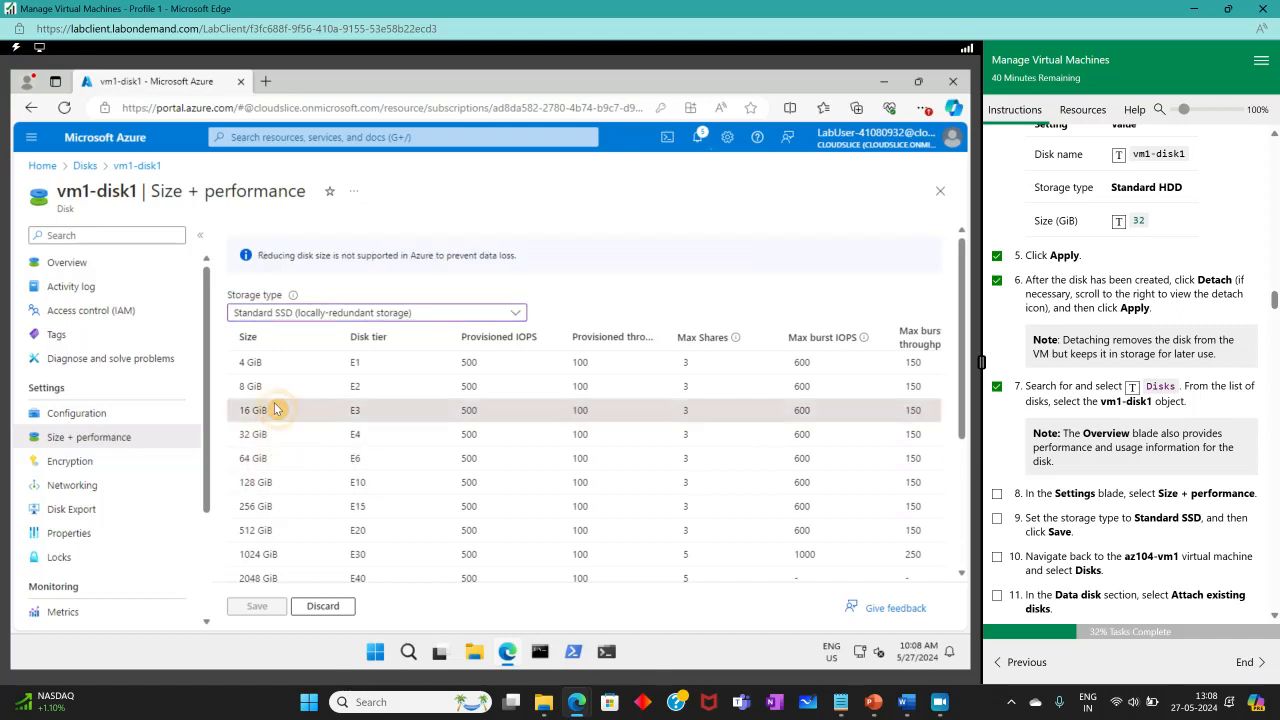
Open az104-vm1's Disks page, discarding the unsaved disk changes.
left_click(413, 137)
left_click(328, 280)
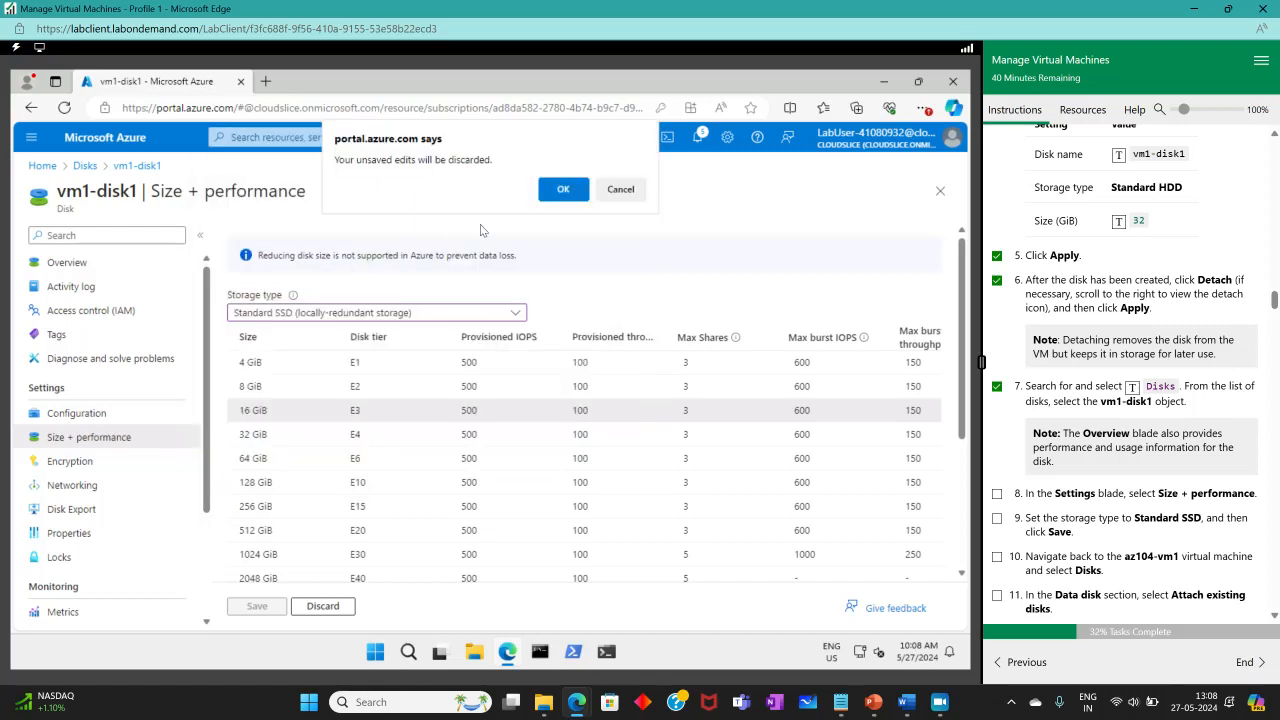
left_click(563, 189)
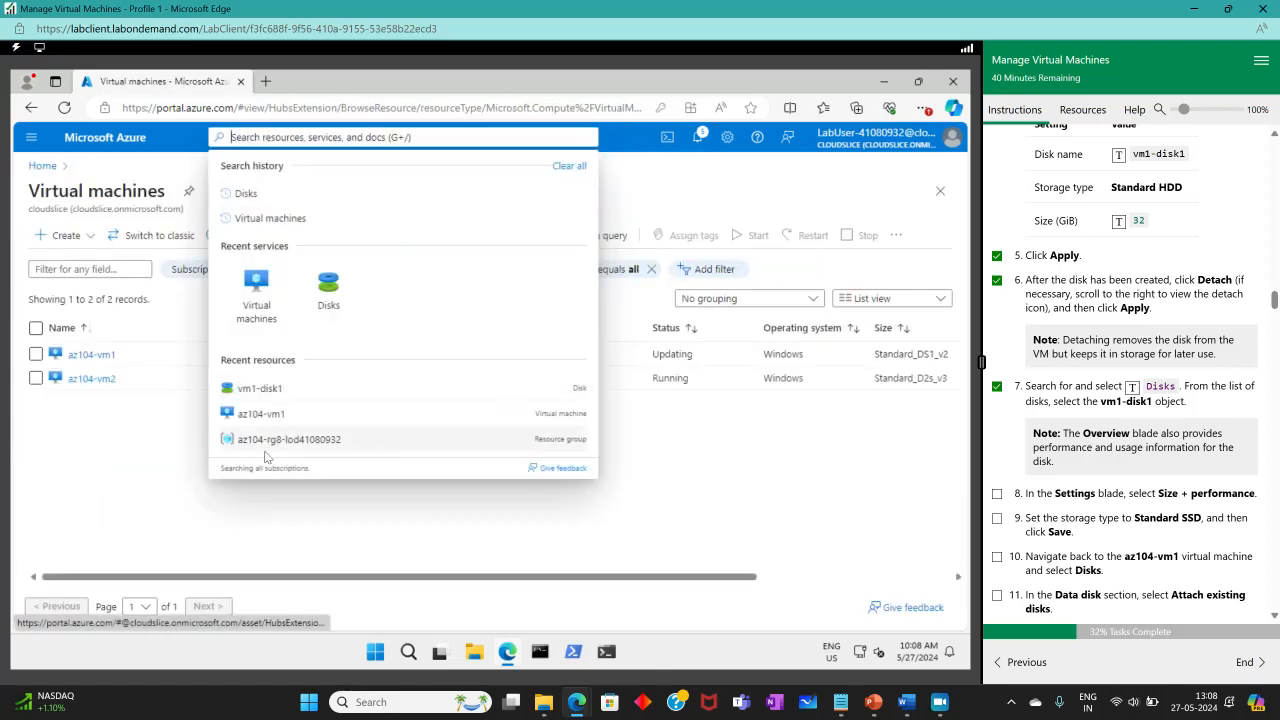
left_click(110, 406)
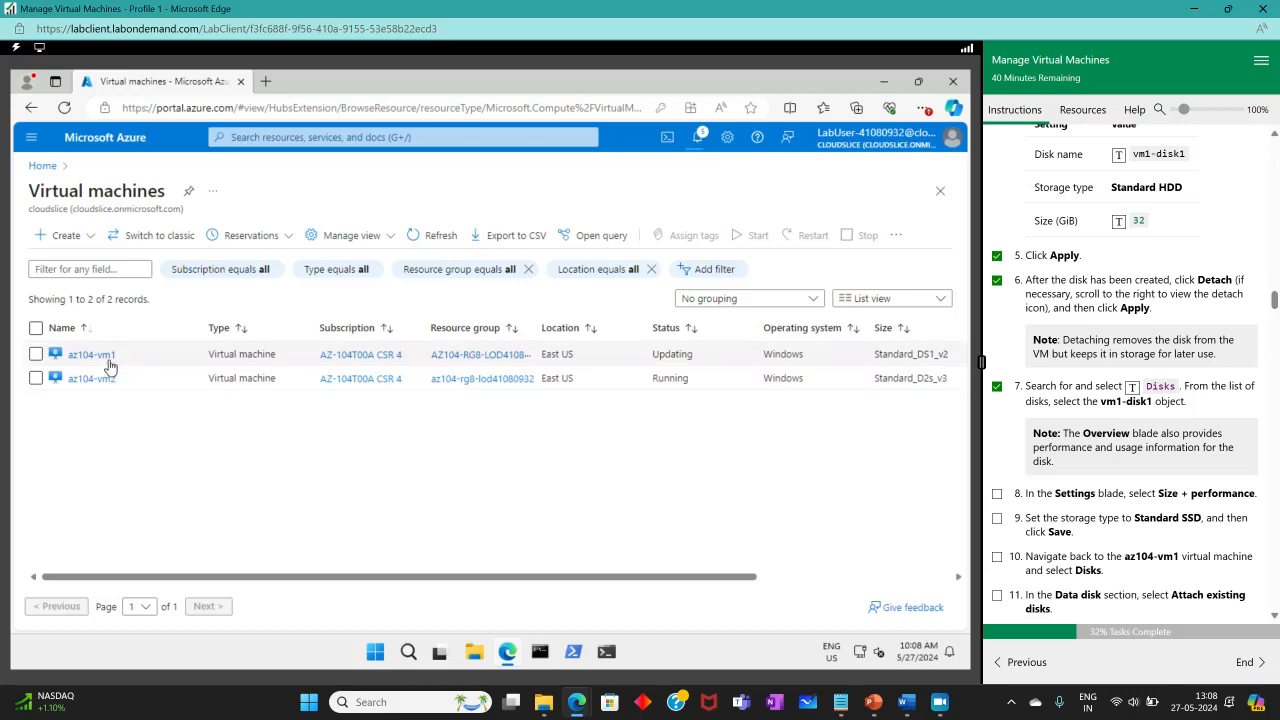
left_click(108, 356)
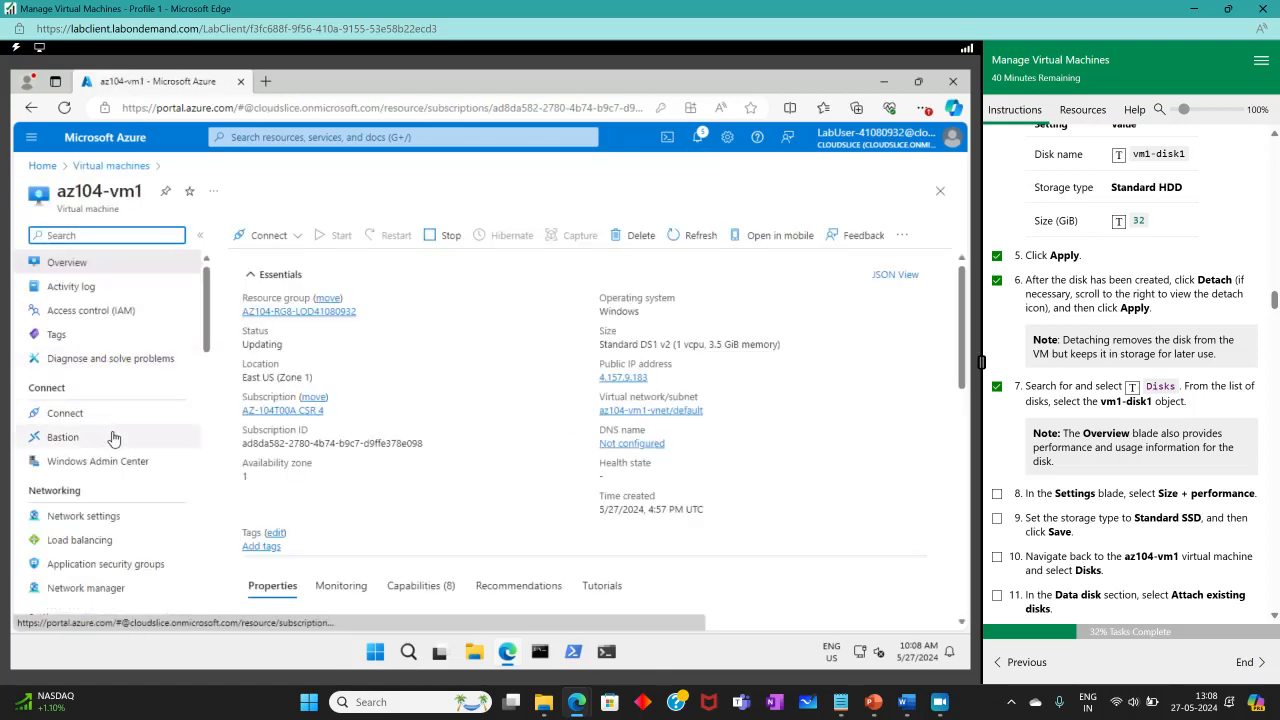
scroll(108, 437, "down", 3)
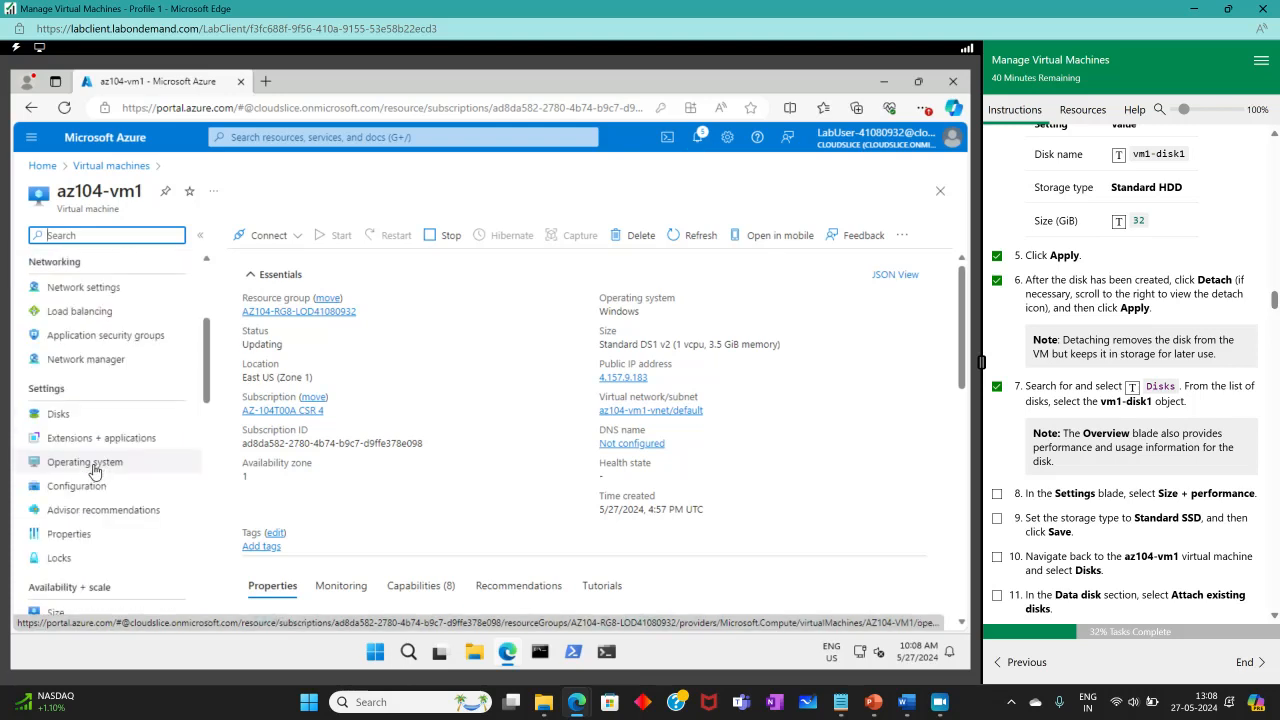
left_click(62, 413)
Add a new data disk row named vm1-disk1, which gets flagged as already in use.
scroll(522, 537, "down", 2)
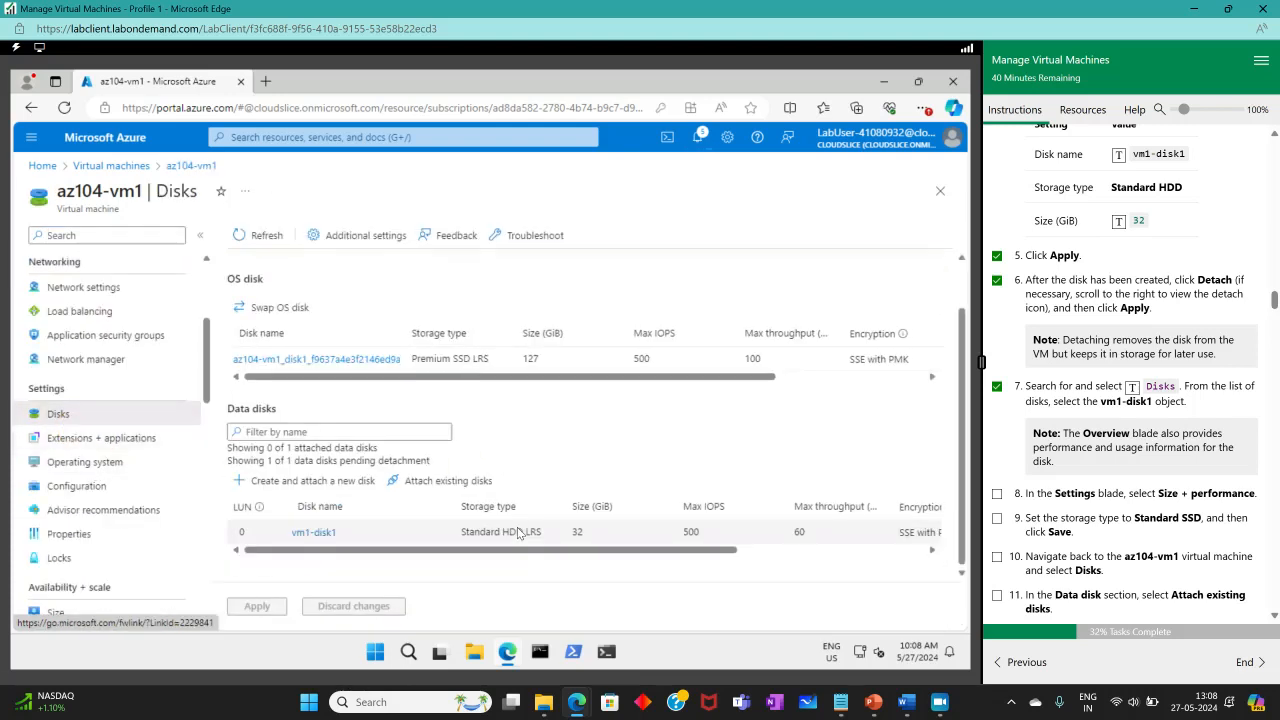
left_click(250, 532)
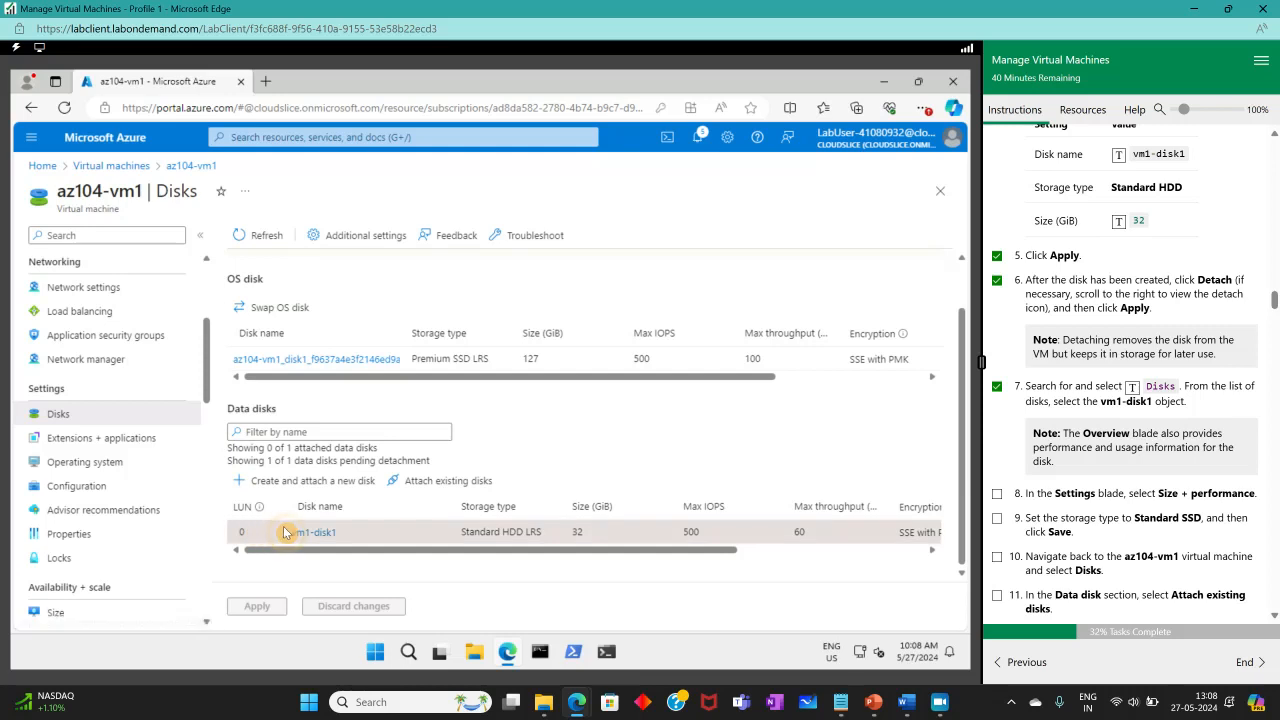
left_click_drag(443, 552, 898, 538)
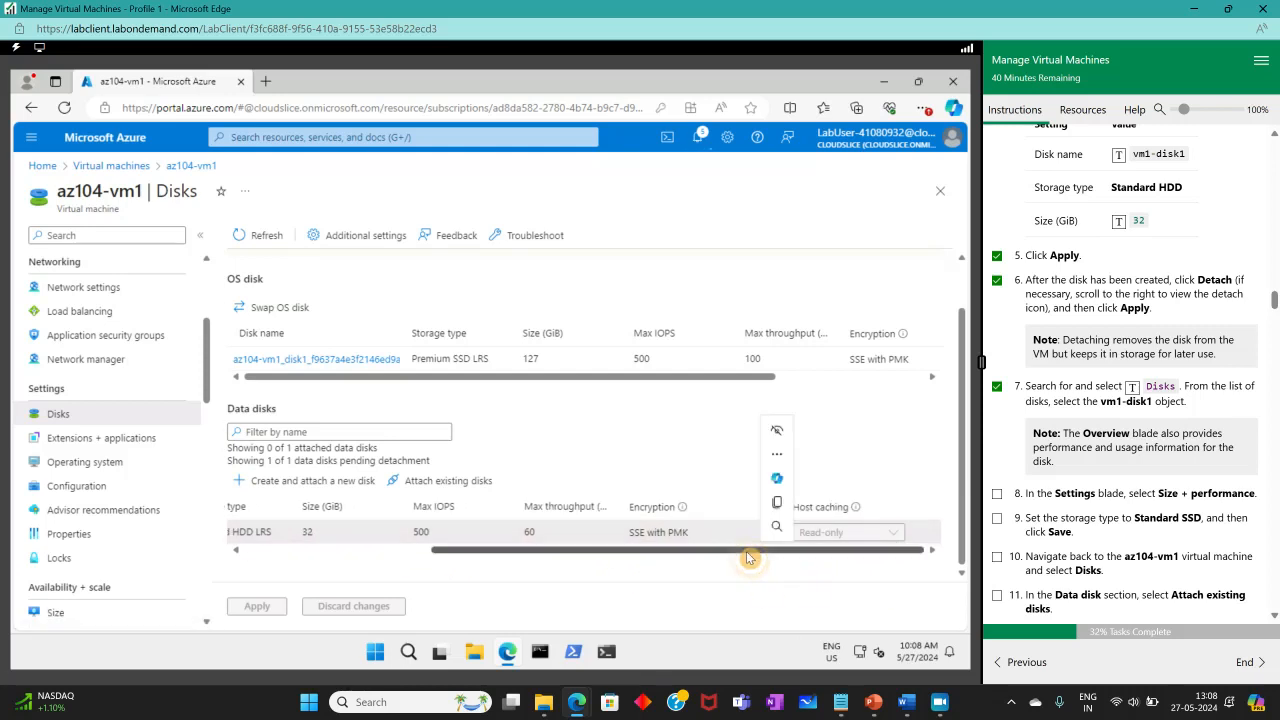
left_click_drag(654, 550, 343, 545)
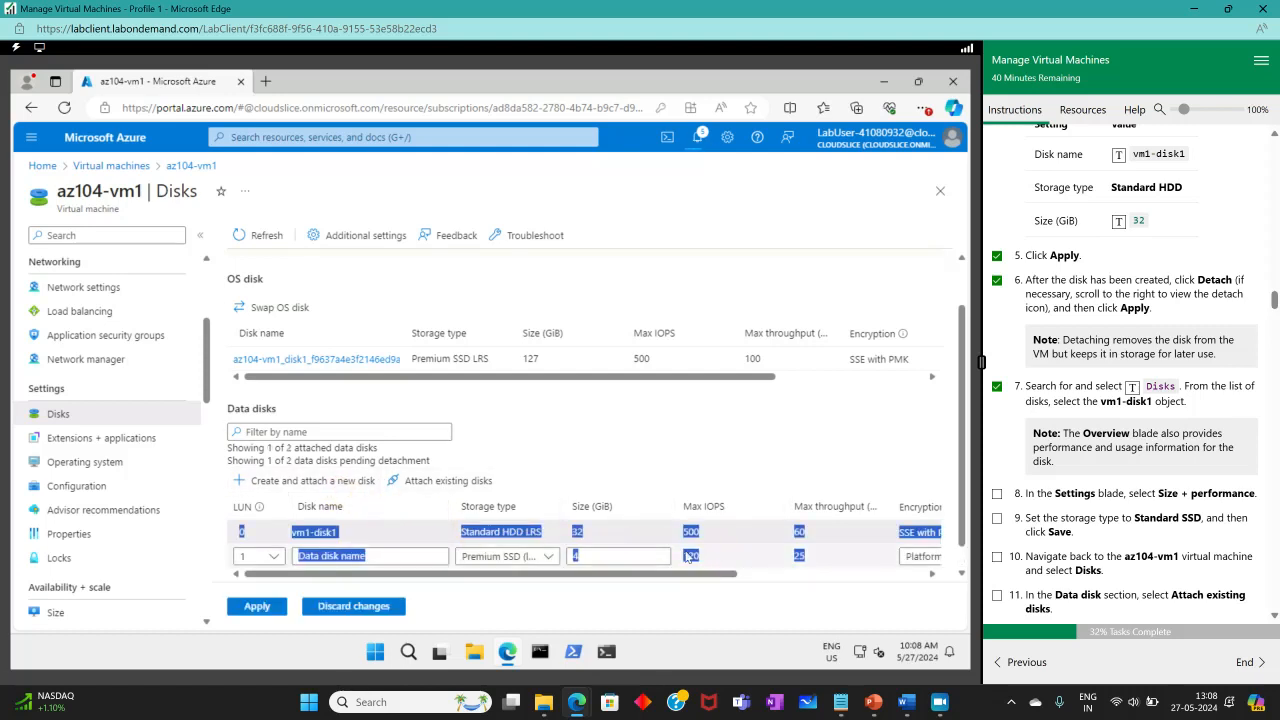
left_click(679, 501)
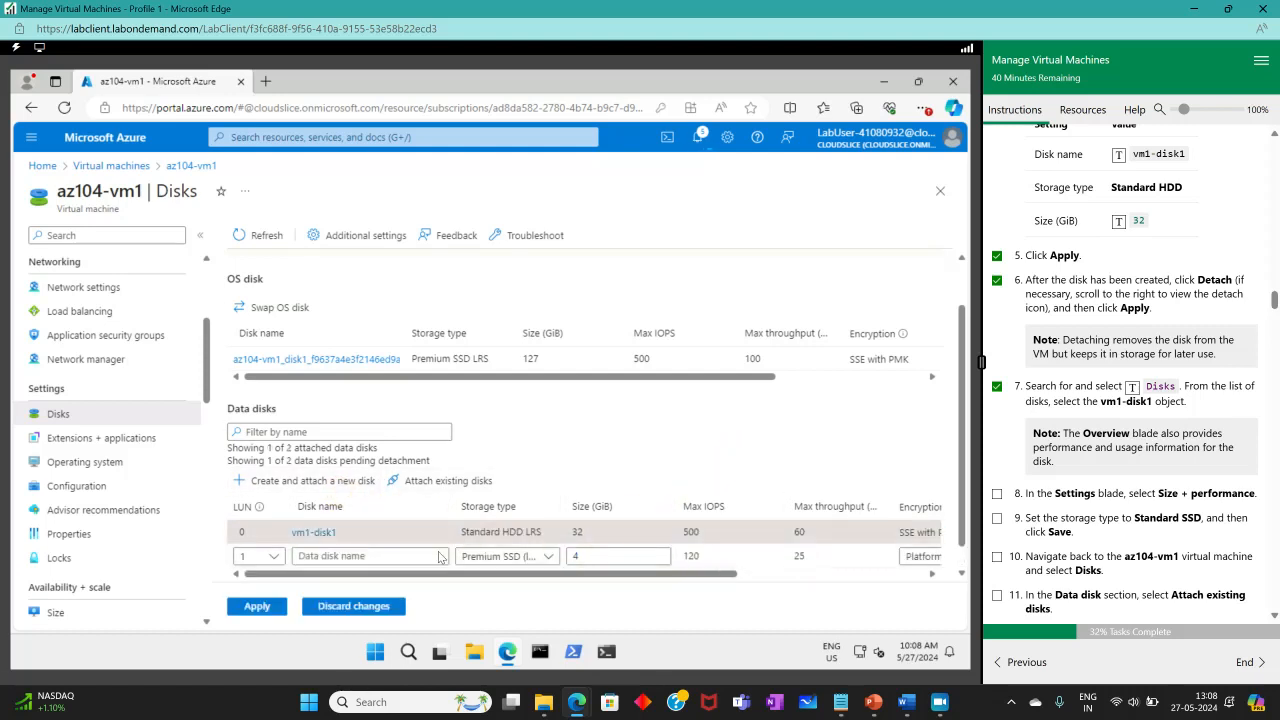
left_click(420, 555)
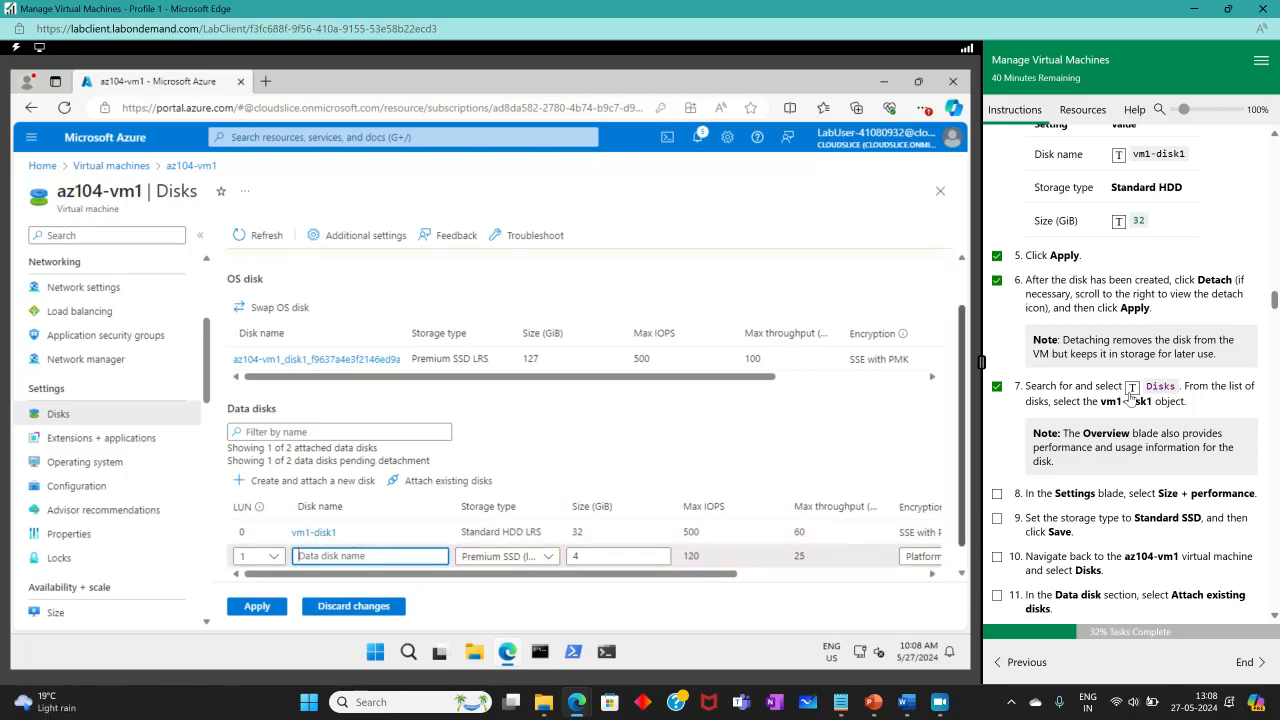
scroll(1128, 395, "up", 3)
left_click(1117, 304)
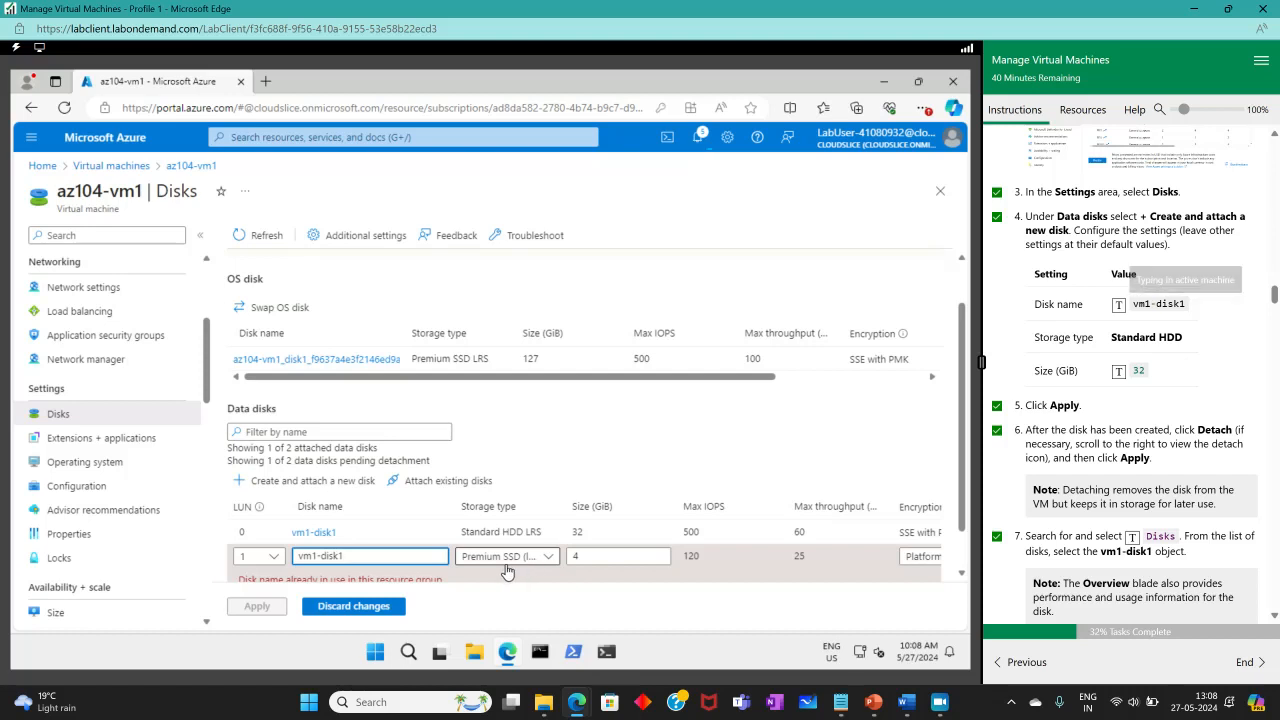
scroll(520, 560, "down", 1)
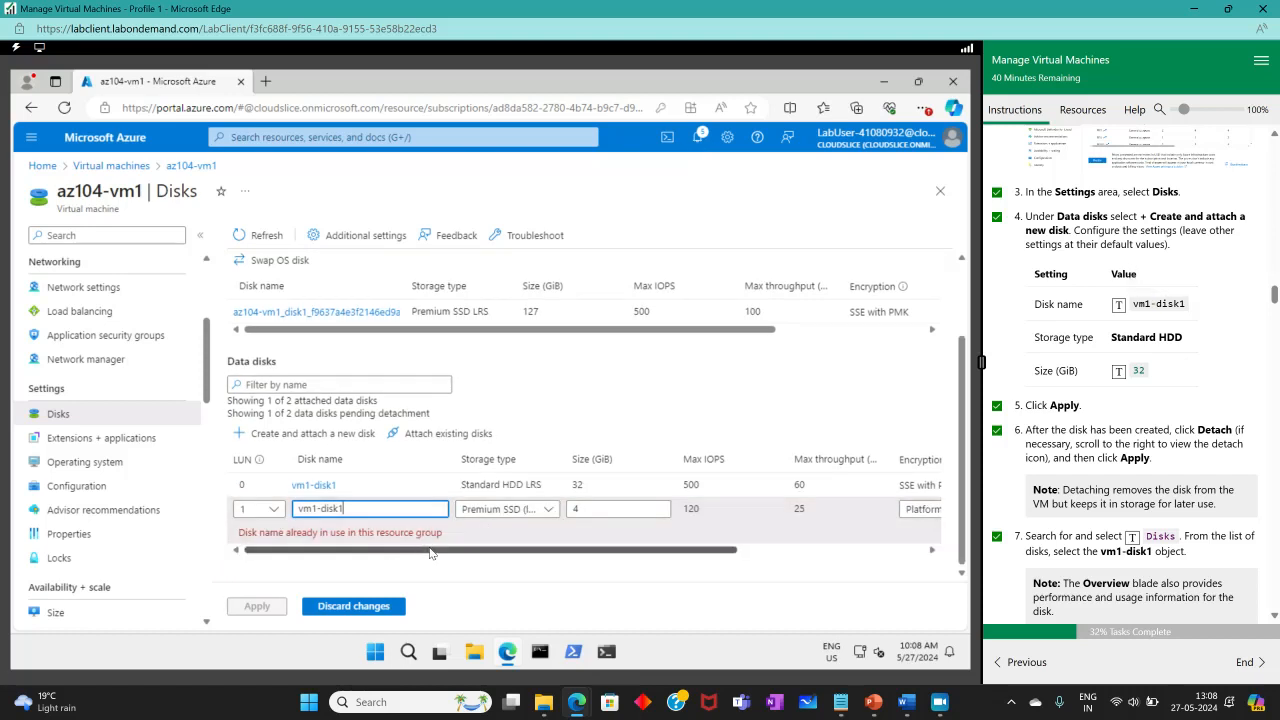
left_click_drag(455, 549, 257, 543)
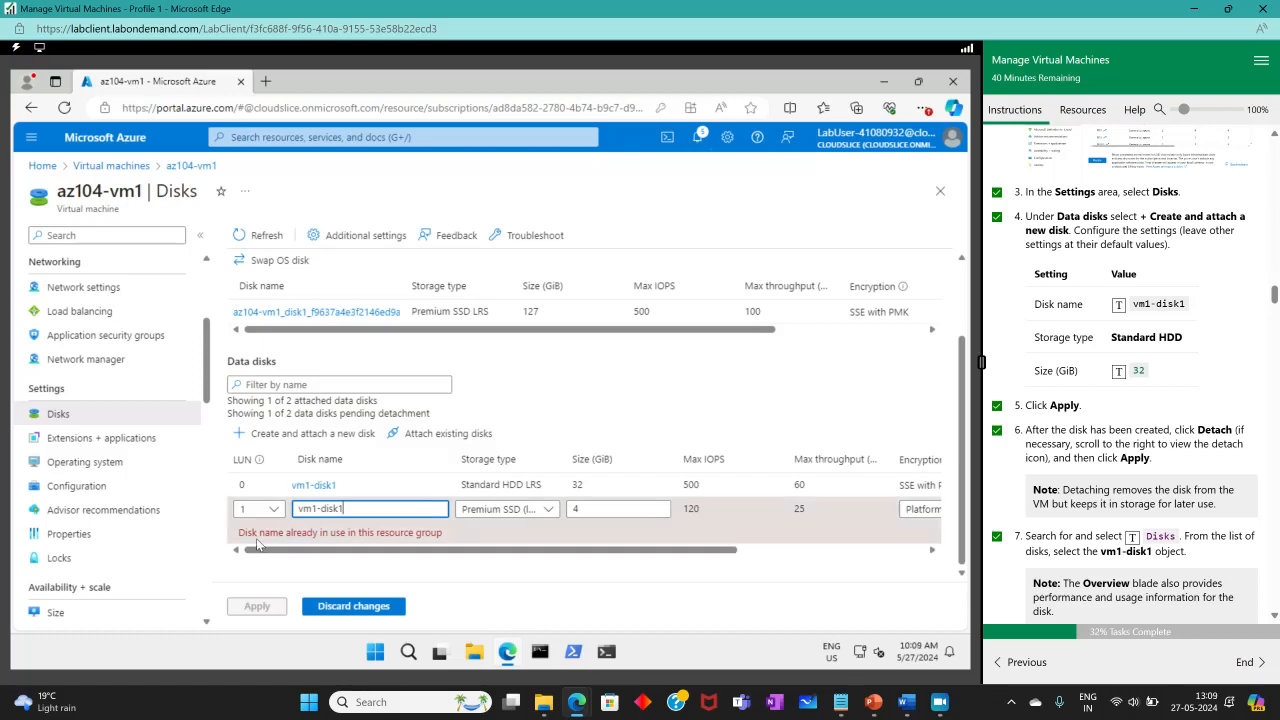
scroll(117, 494, "down", 5)
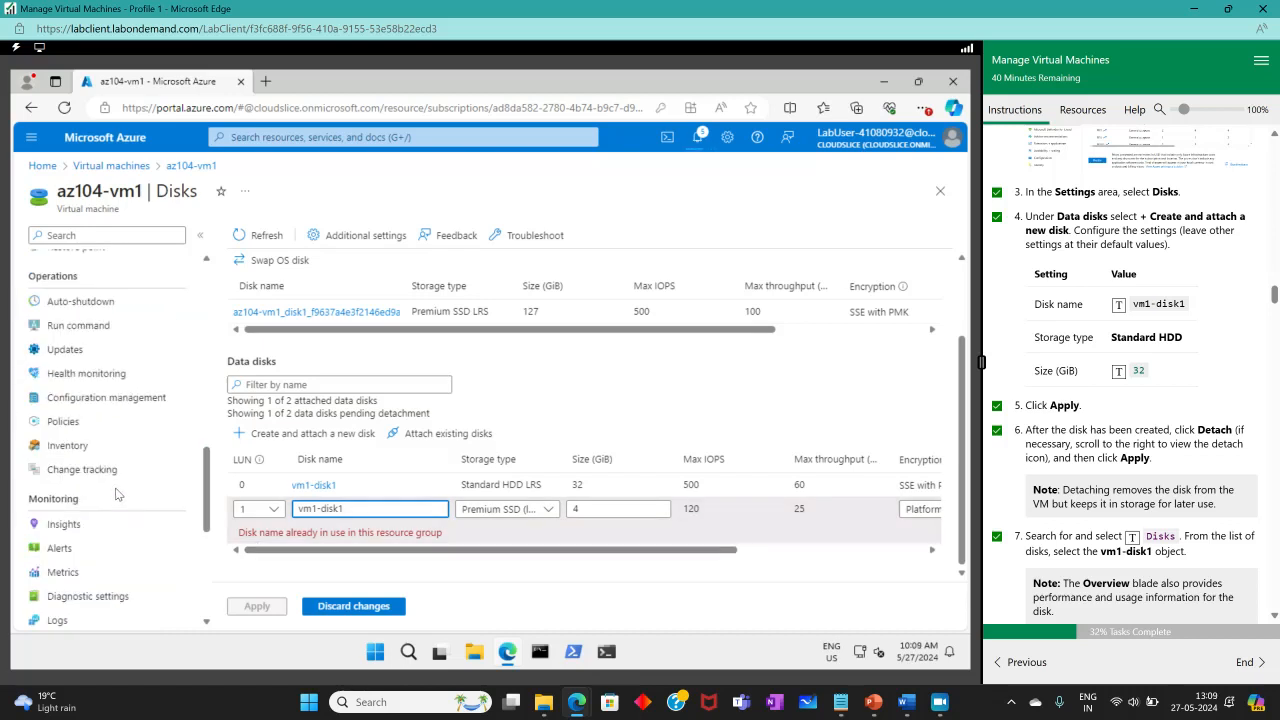
scroll(117, 494, "up", 5)
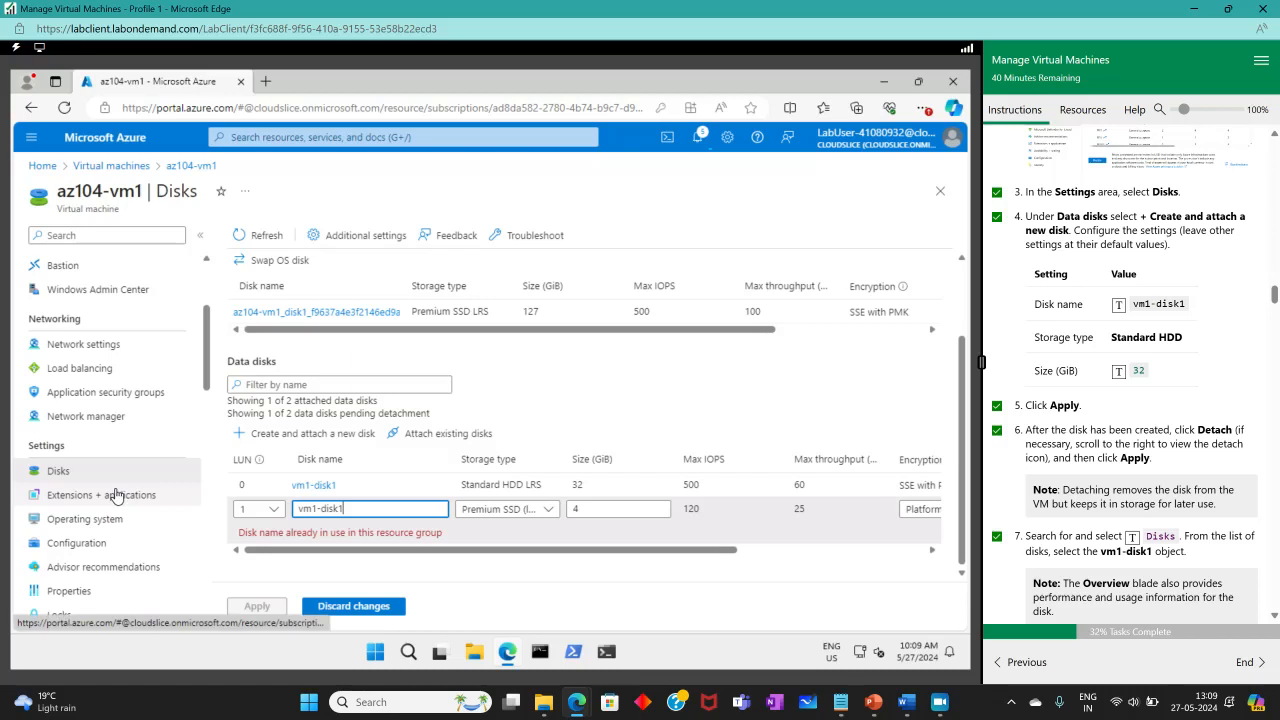
Open the vm1-disk1 disk from the Disks list, showing it unattached at 32 GiB Standard HDD LRS.
left_click(281, 138)
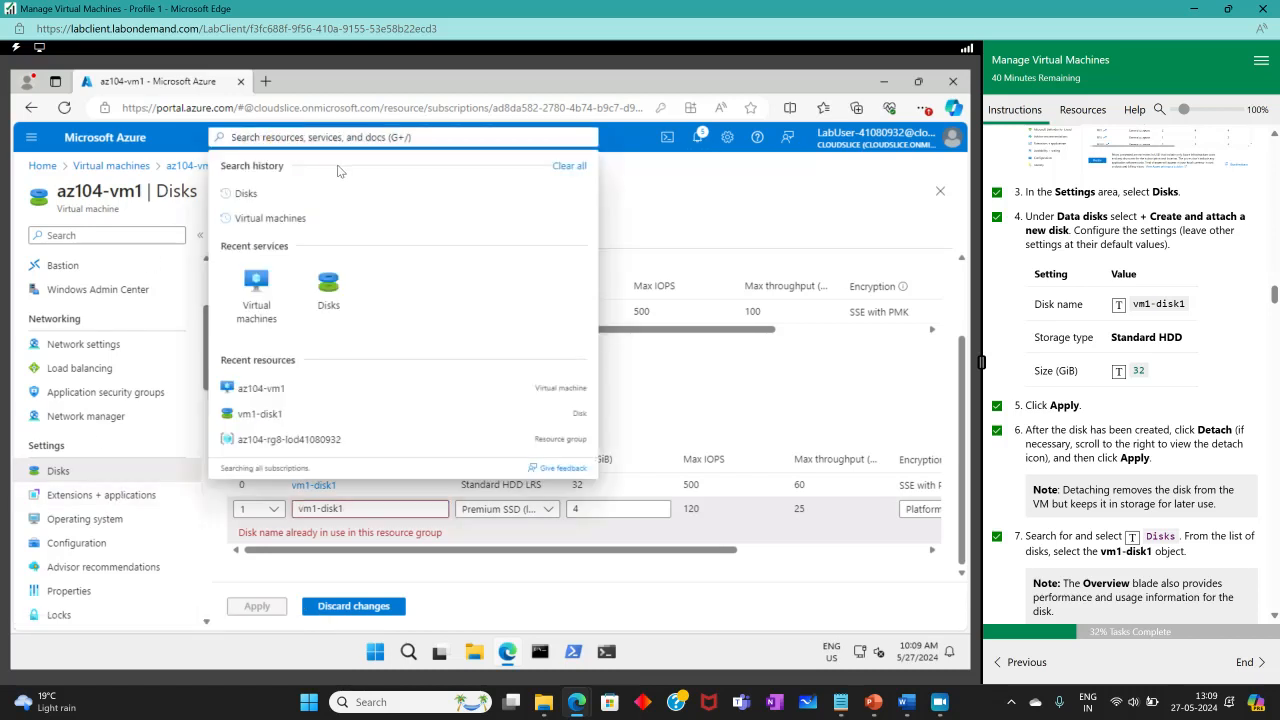
type("res")
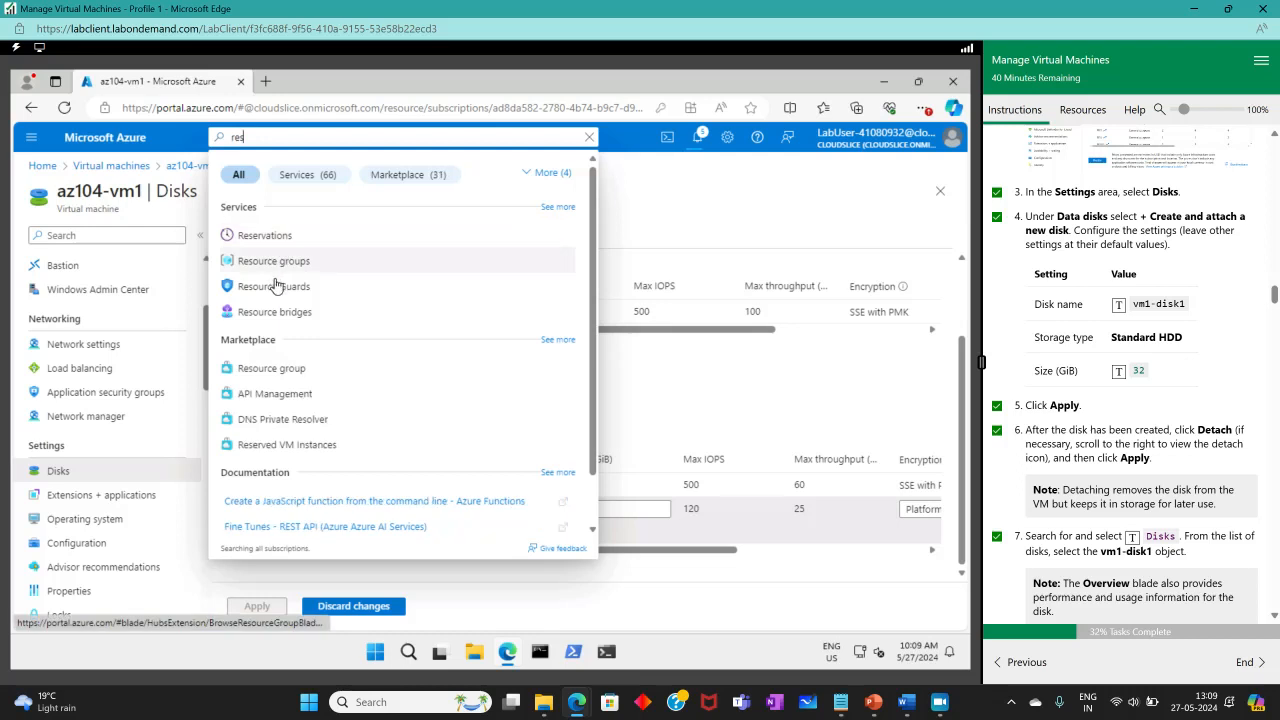
left_click(292, 261)
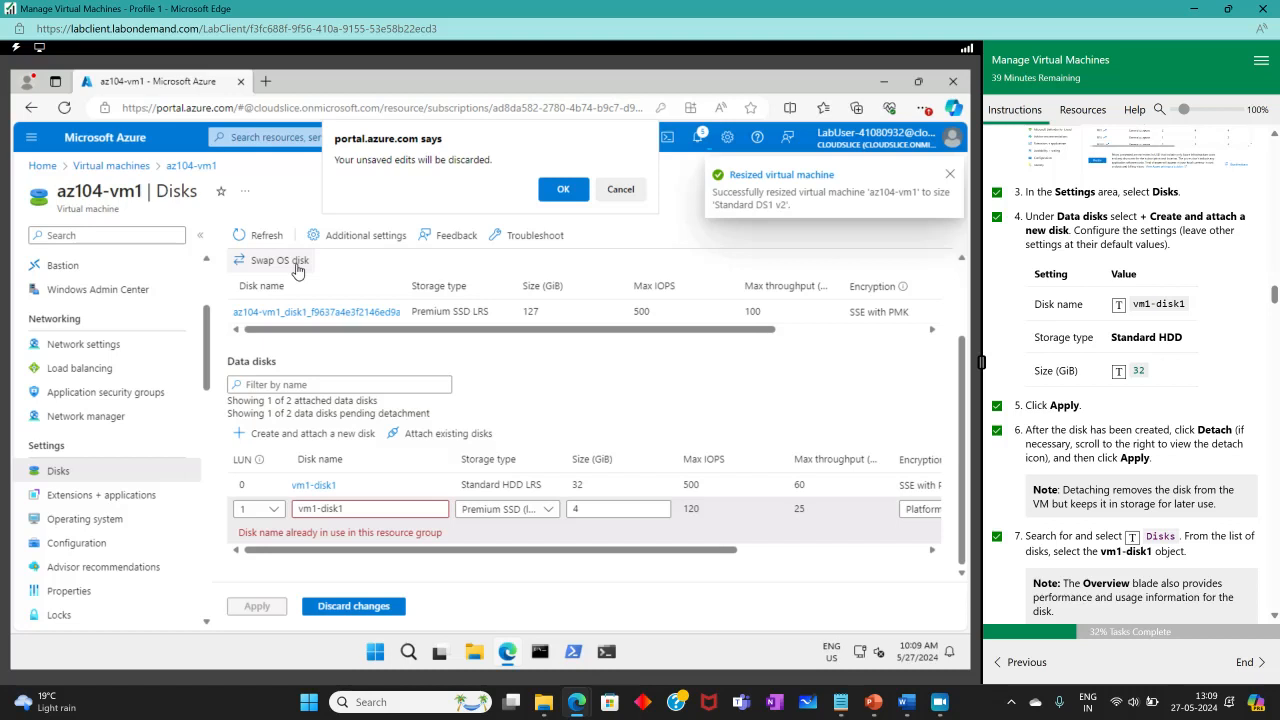
left_click(619, 190)
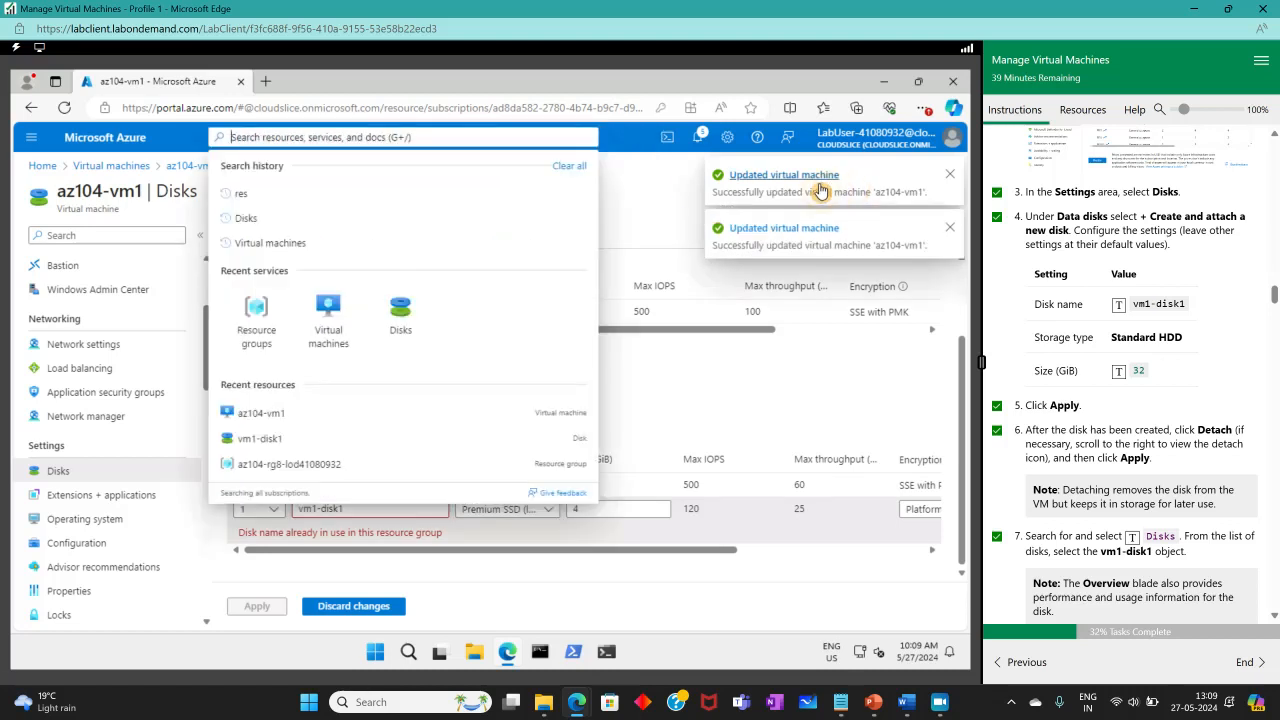
left_click(642, 236)
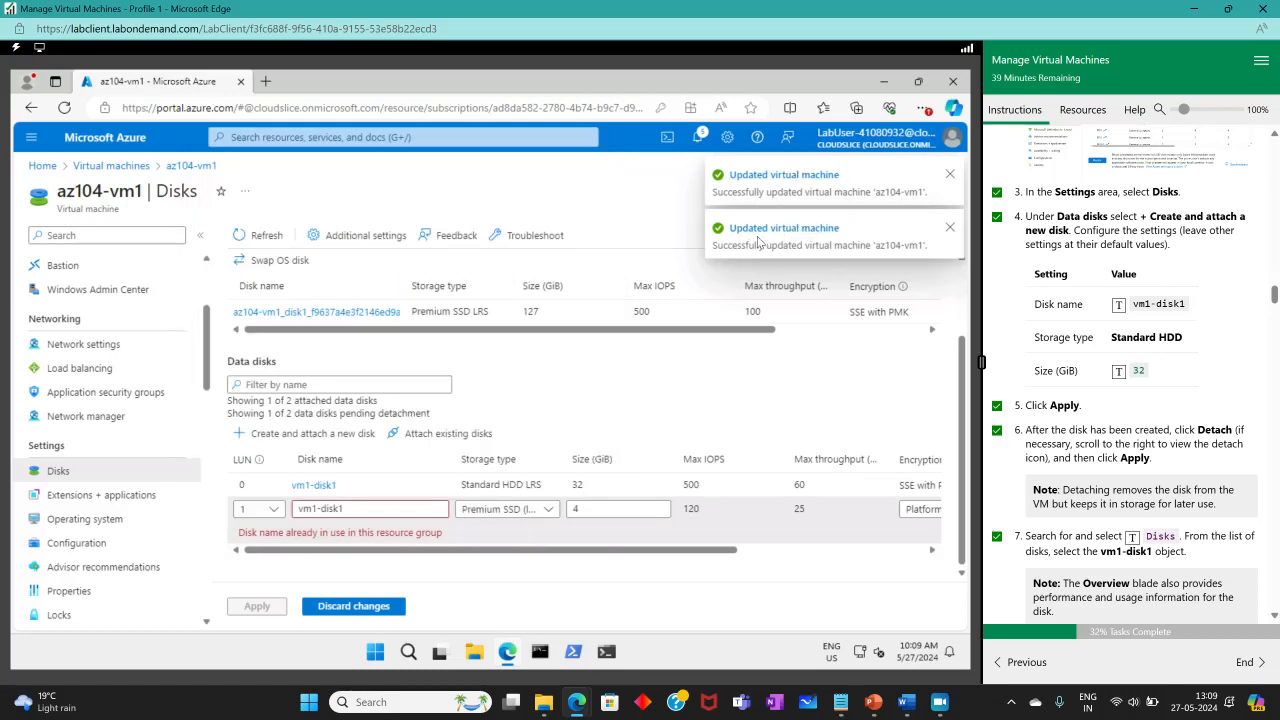
left_click(362, 133)
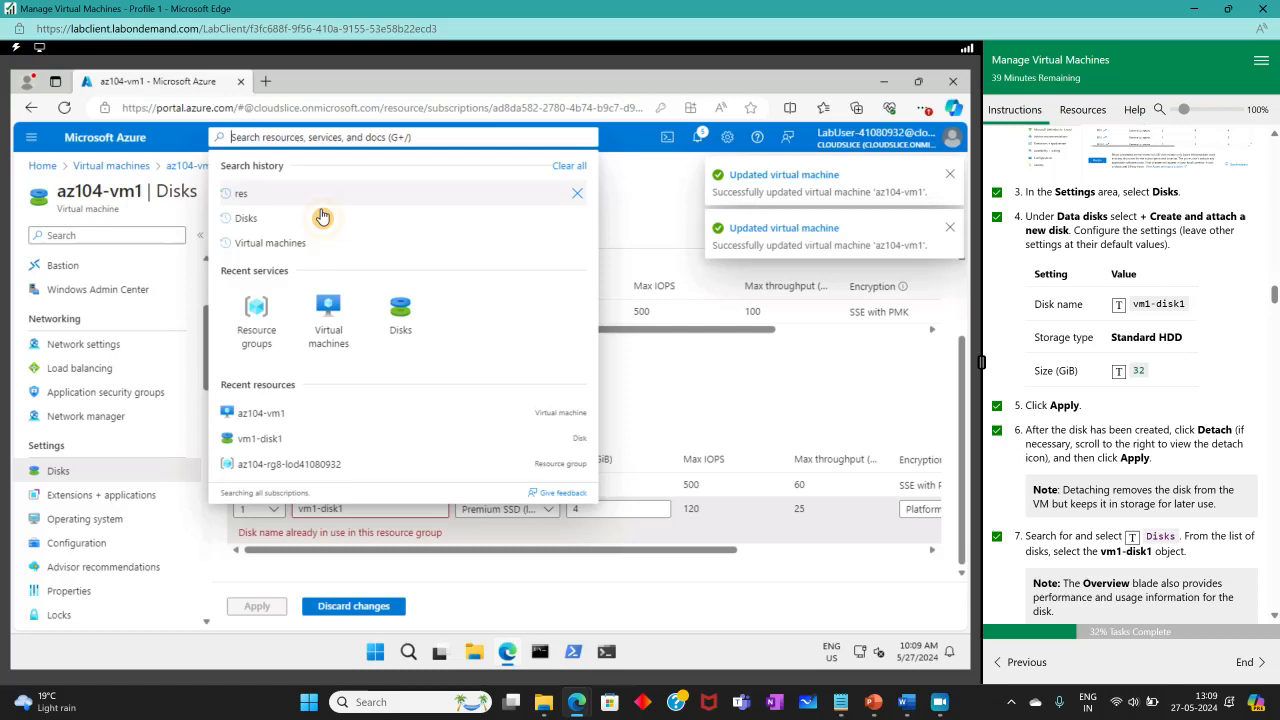
left_click(400, 318)
left_click(582, 195)
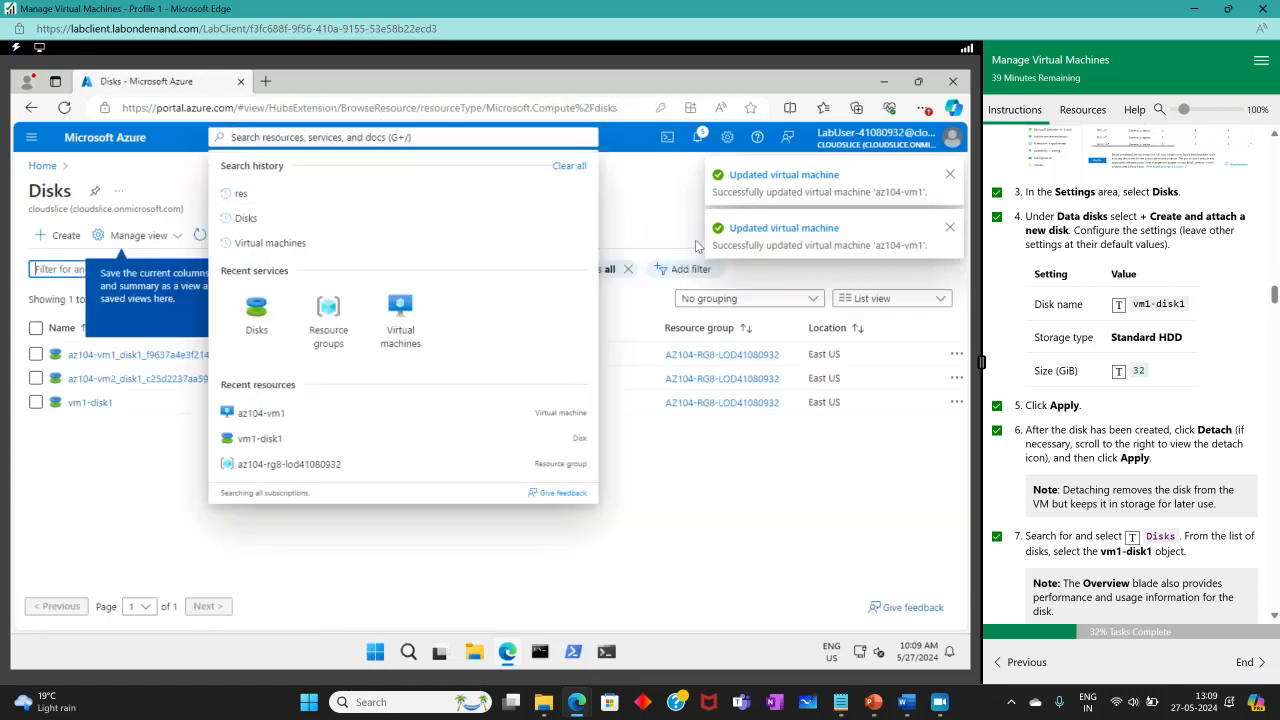
left_click(88, 403)
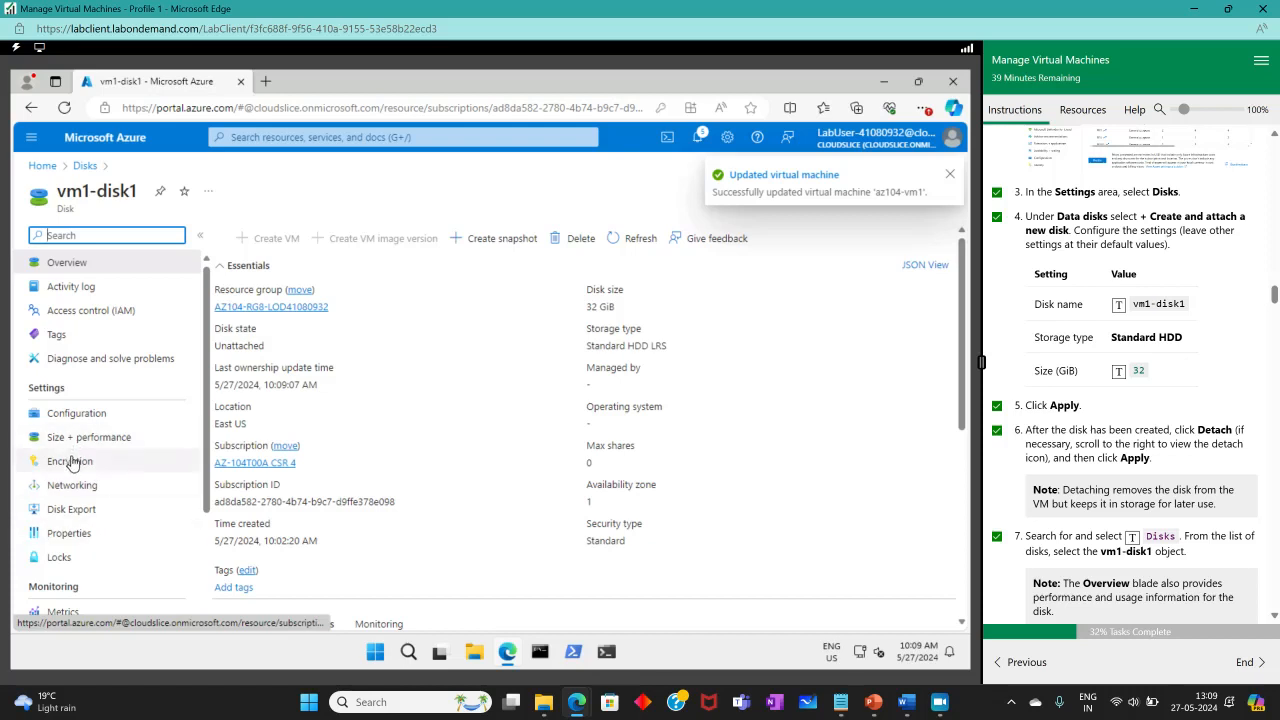
Change vm1-disk1's storage type to Standard SSD (locally-redundant storage) and save it.
scroll(78, 457, "down", 3)
scroll(87, 534, "up", 3)
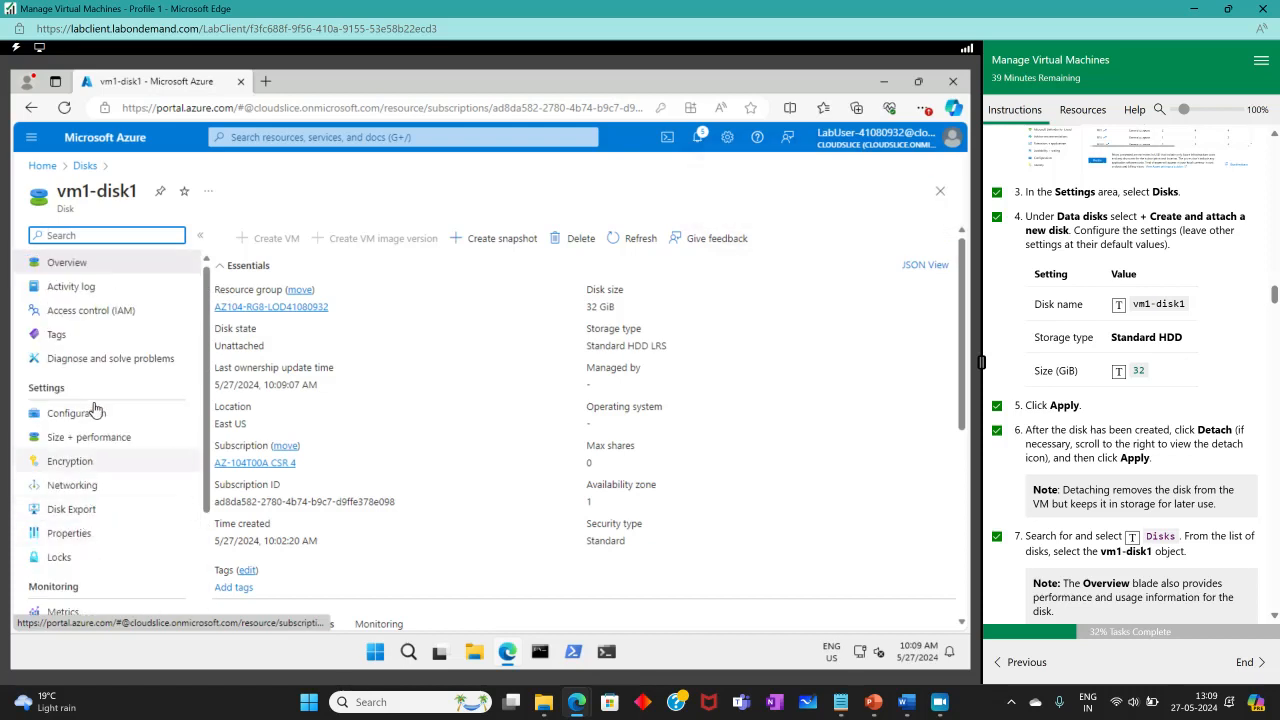
left_click(88, 440)
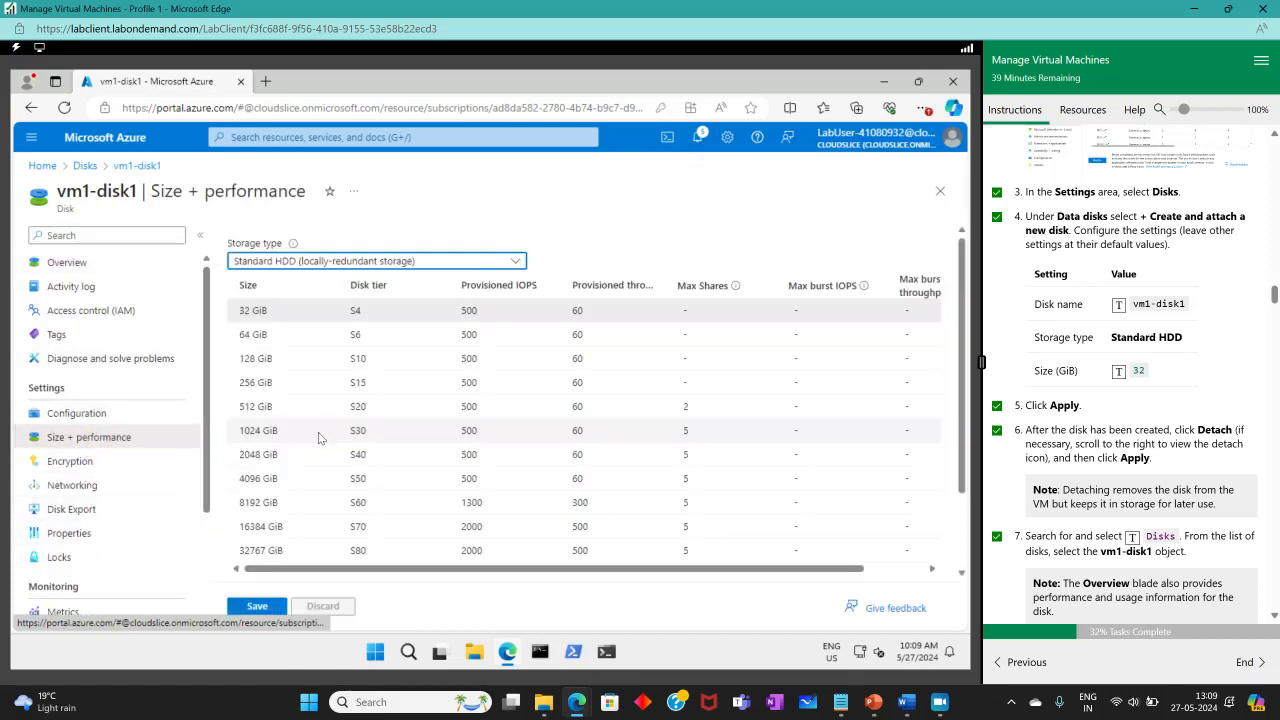
left_click(346, 264)
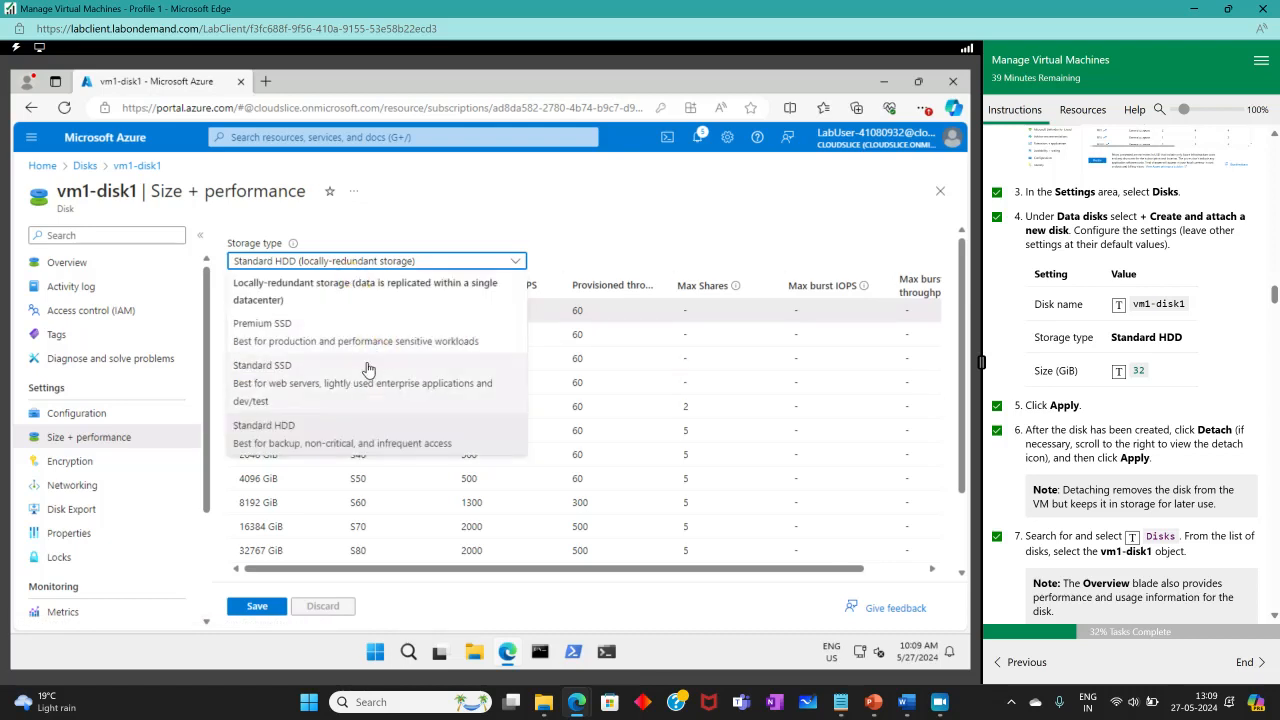
left_click(337, 372)
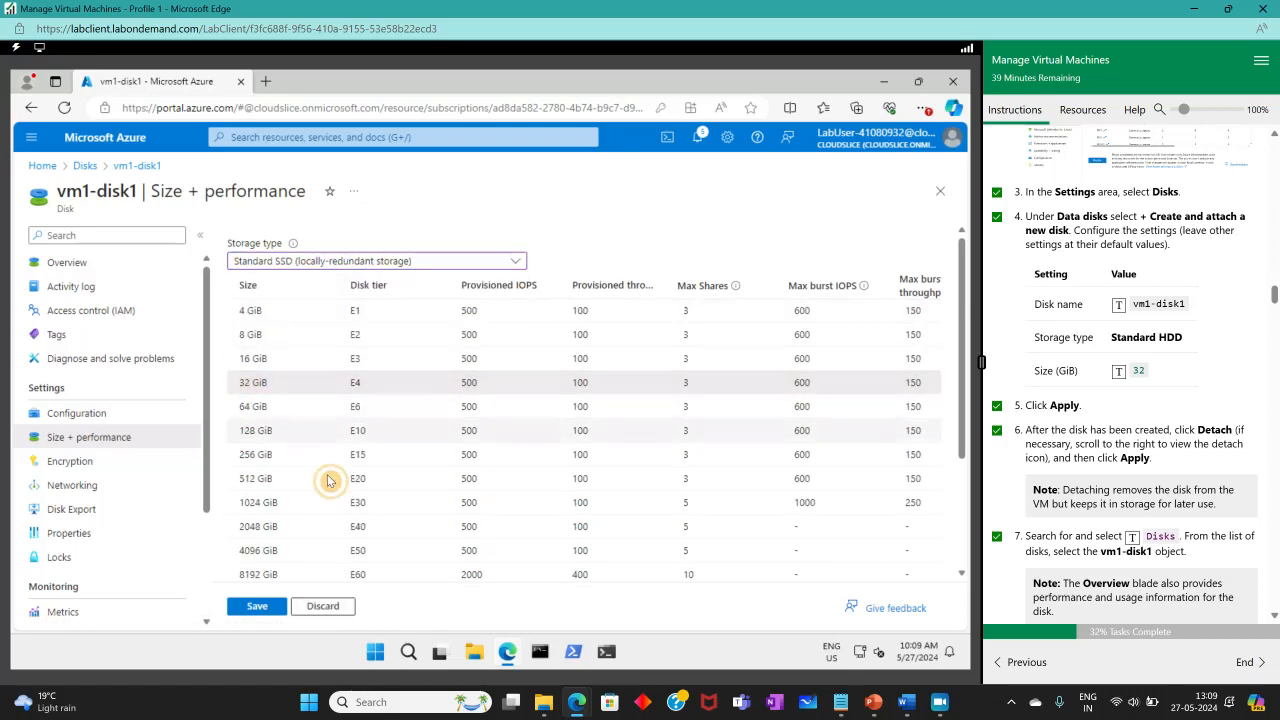
left_click(257, 607)
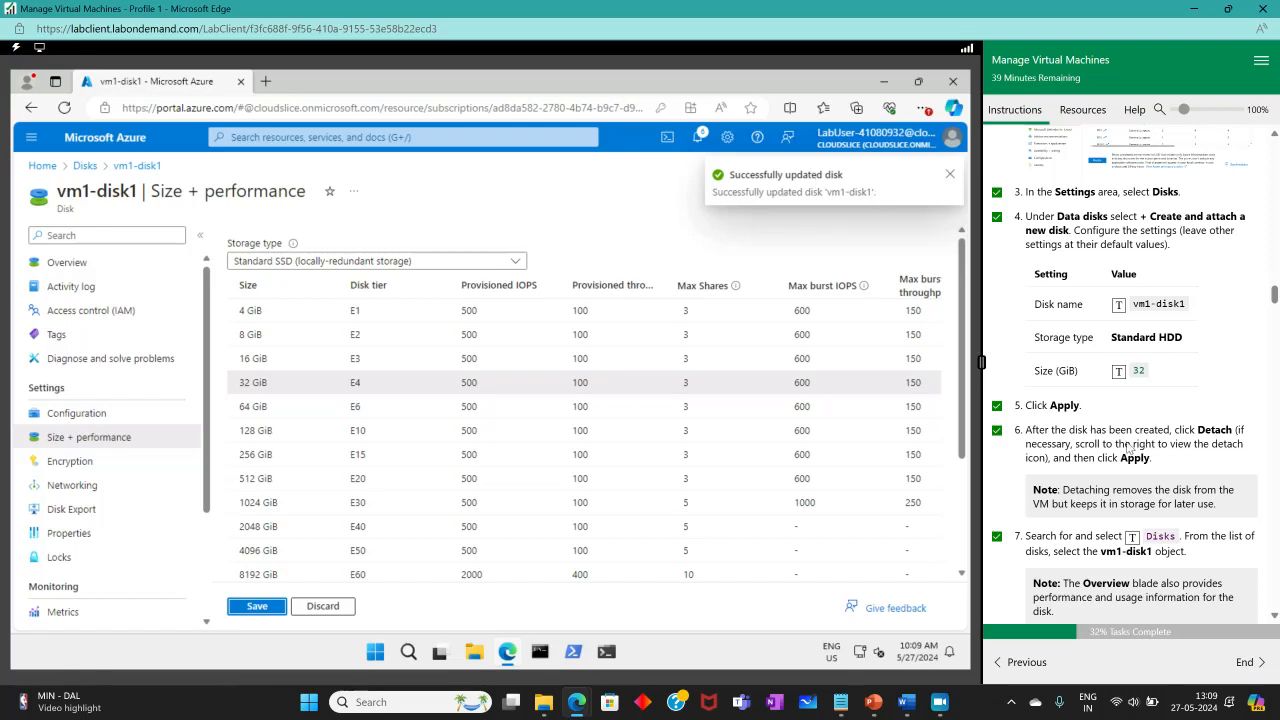
Tick steps 8 and 9 as done in the lab instructions.
scroll(1130, 445, "down", 3)
left_click(997, 343)
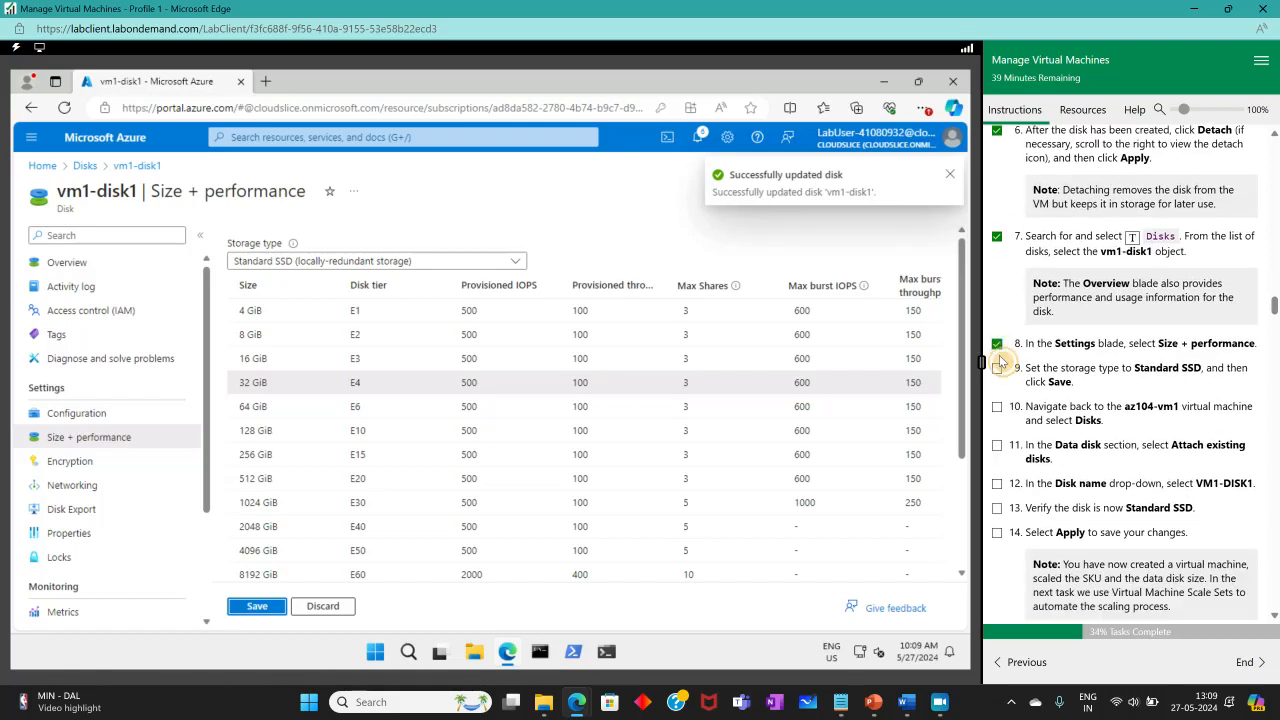
left_click(997, 368)
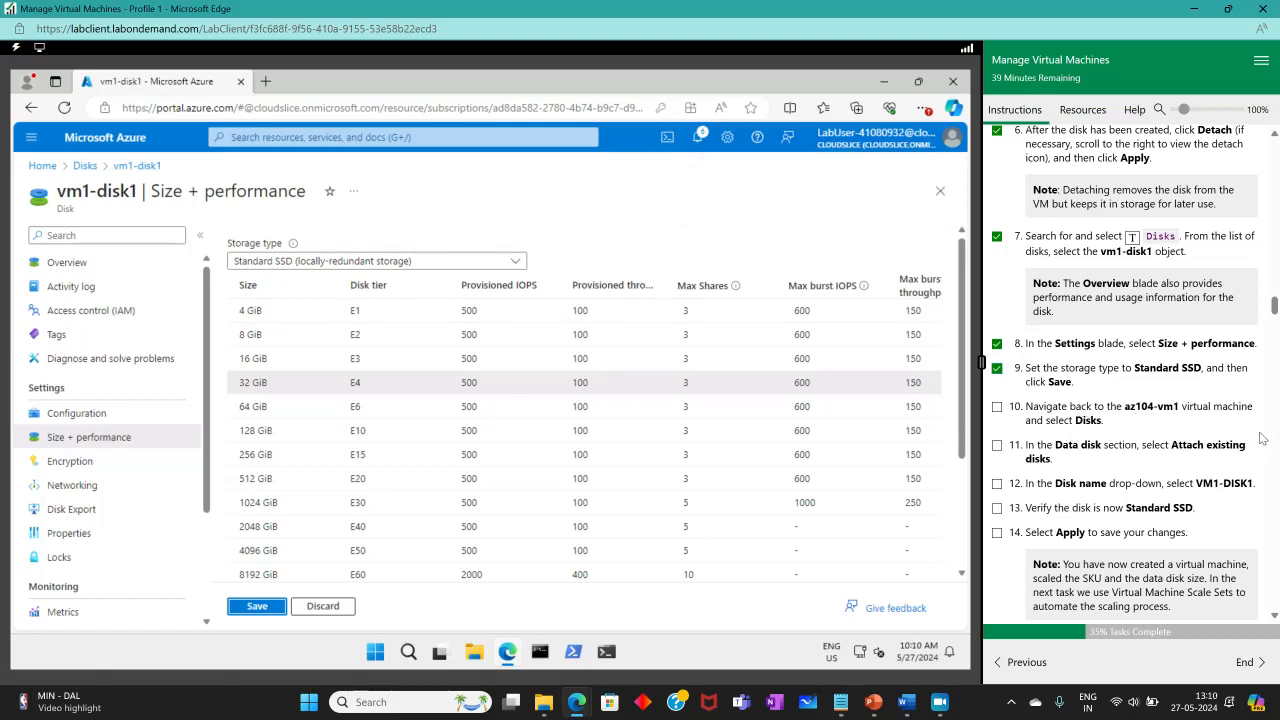
Go to az104-vm1's Disks settings and tick lab step 10.
left_click(439, 137)
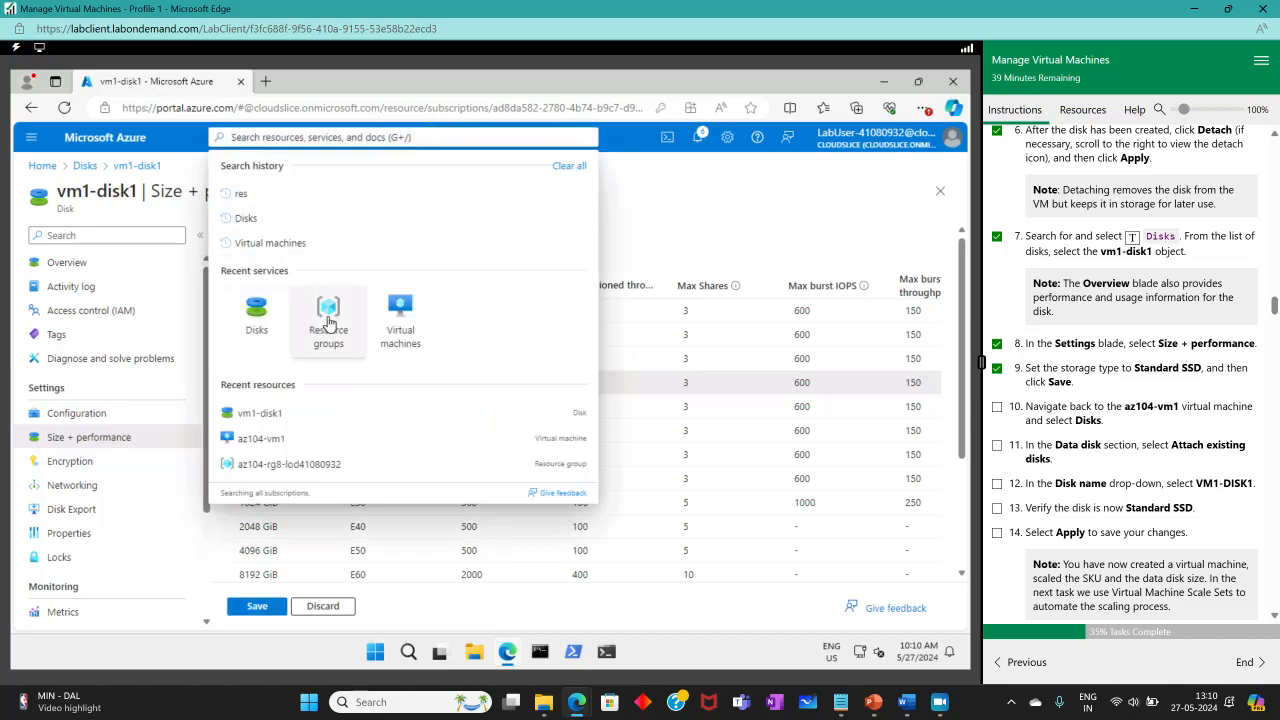
key("Escape")
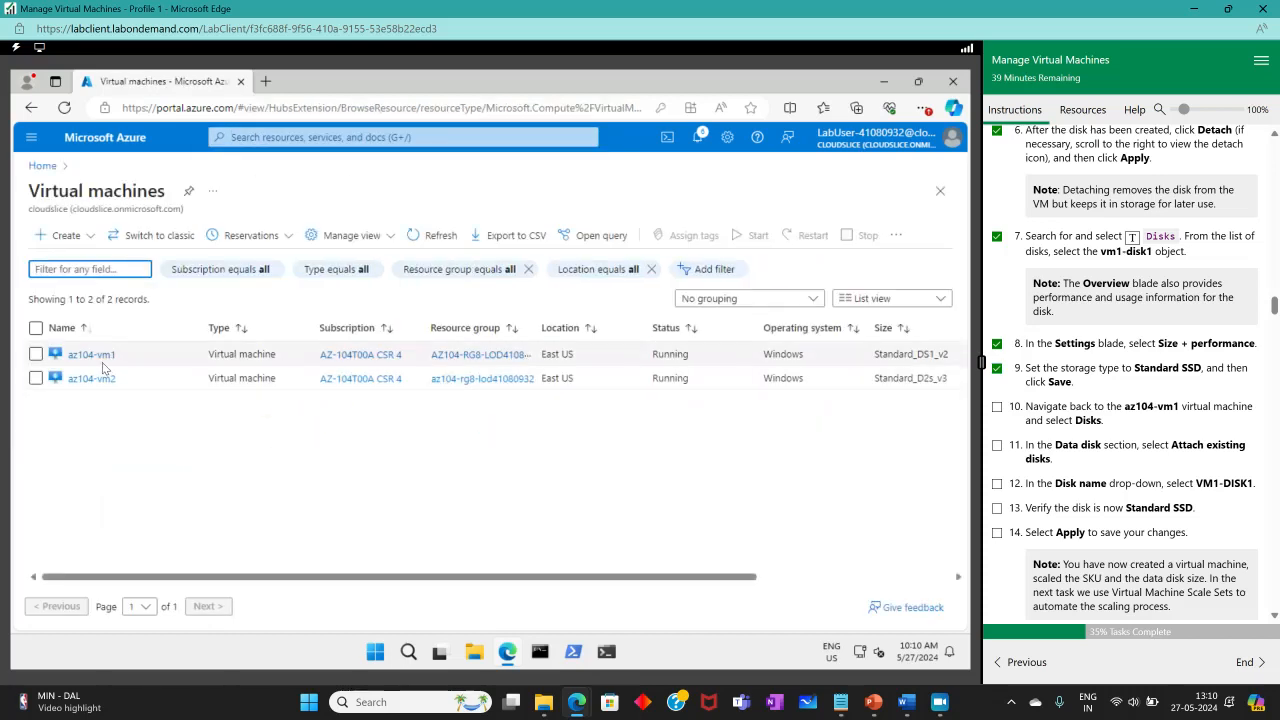
left_click(92, 355)
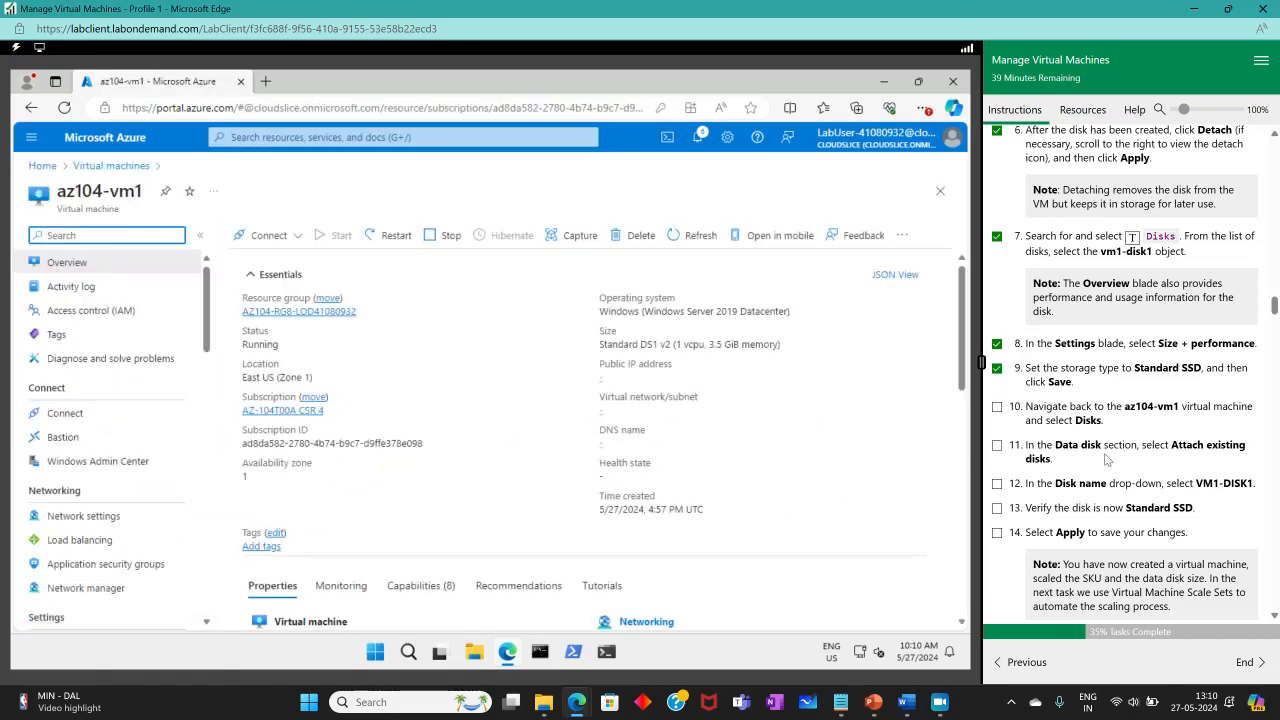
scroll(127, 451, "down", 2)
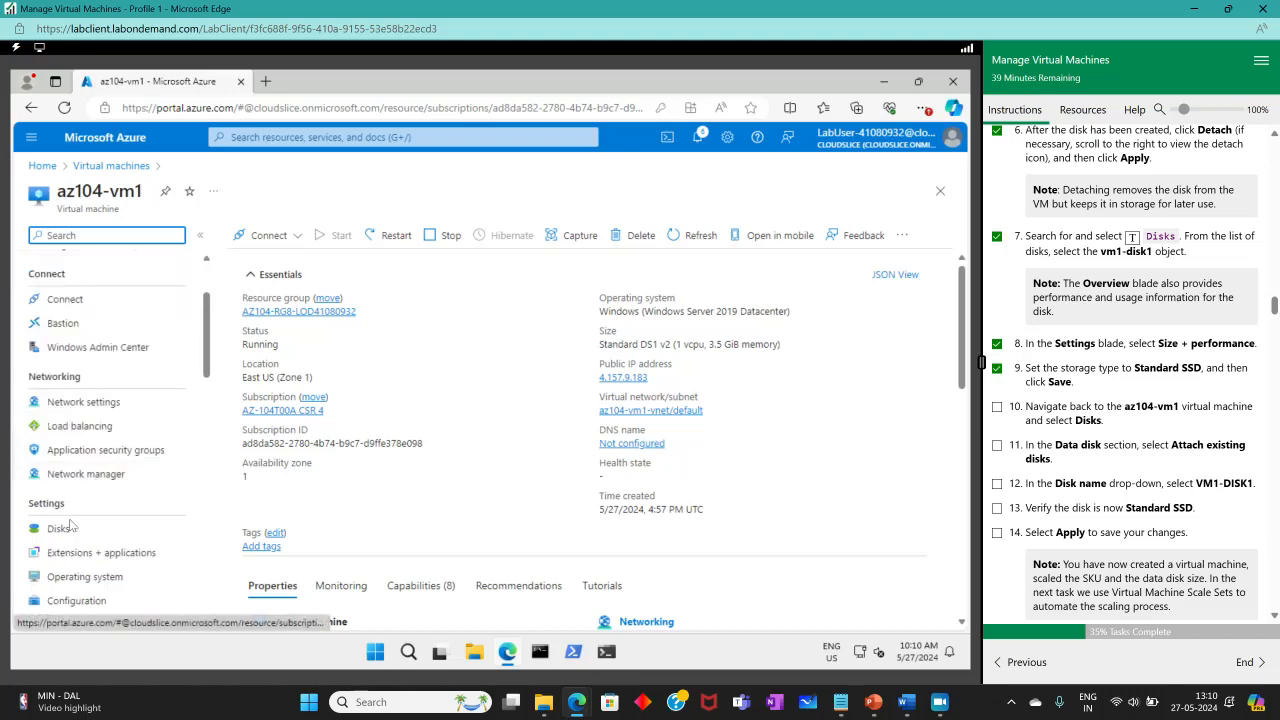
left_click(128, 535)
left_click(996, 408)
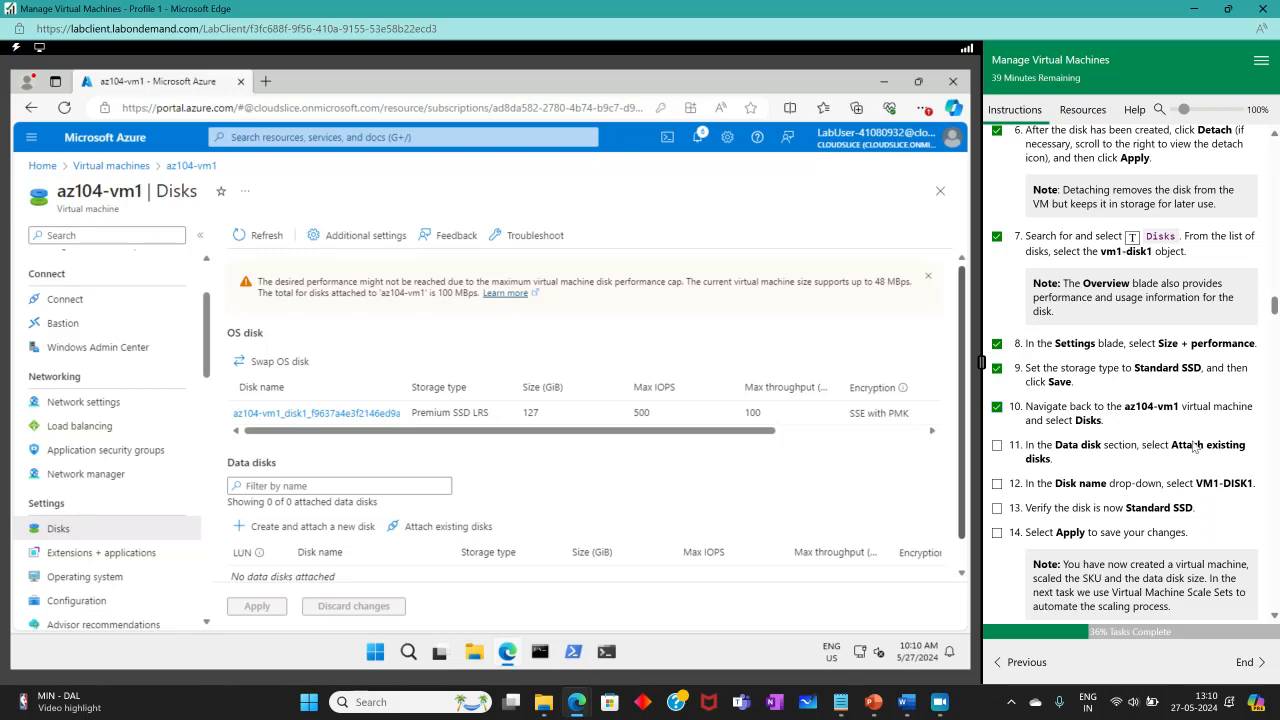
Add an existing-disk row and select vm1-disk1 as the data disk.
scroll(330, 490, "down", 1)
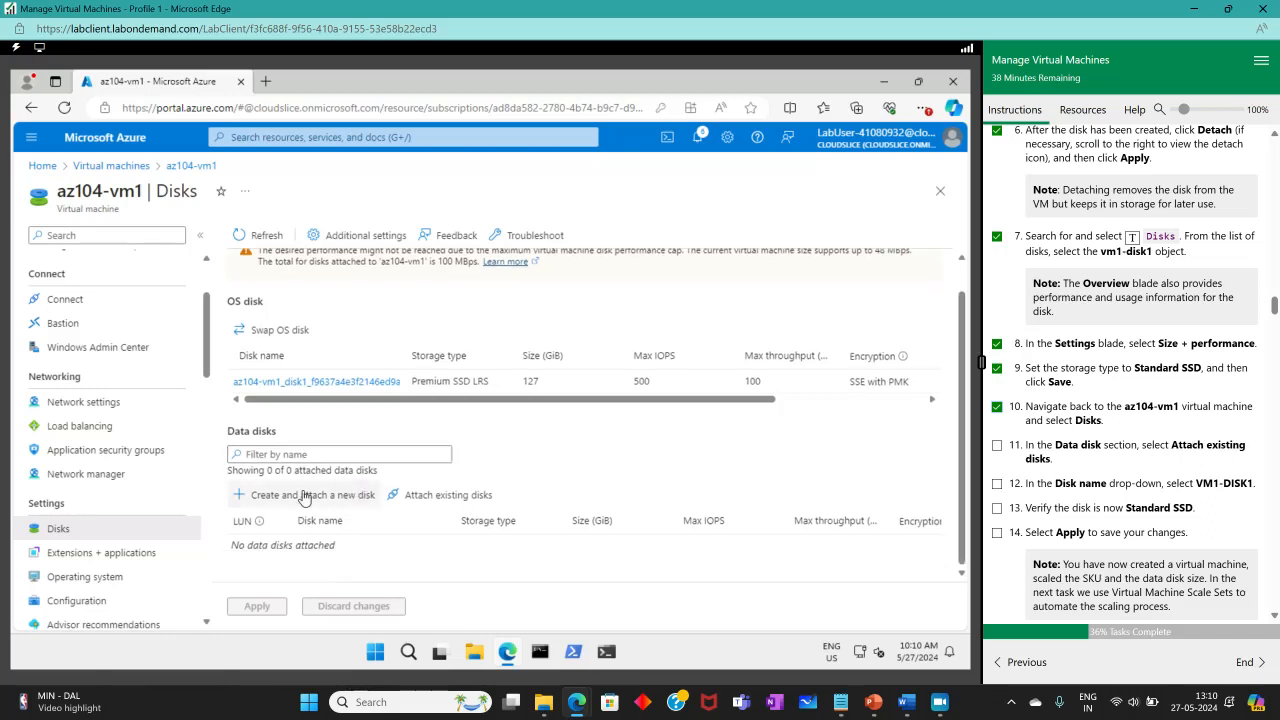
left_click(422, 495)
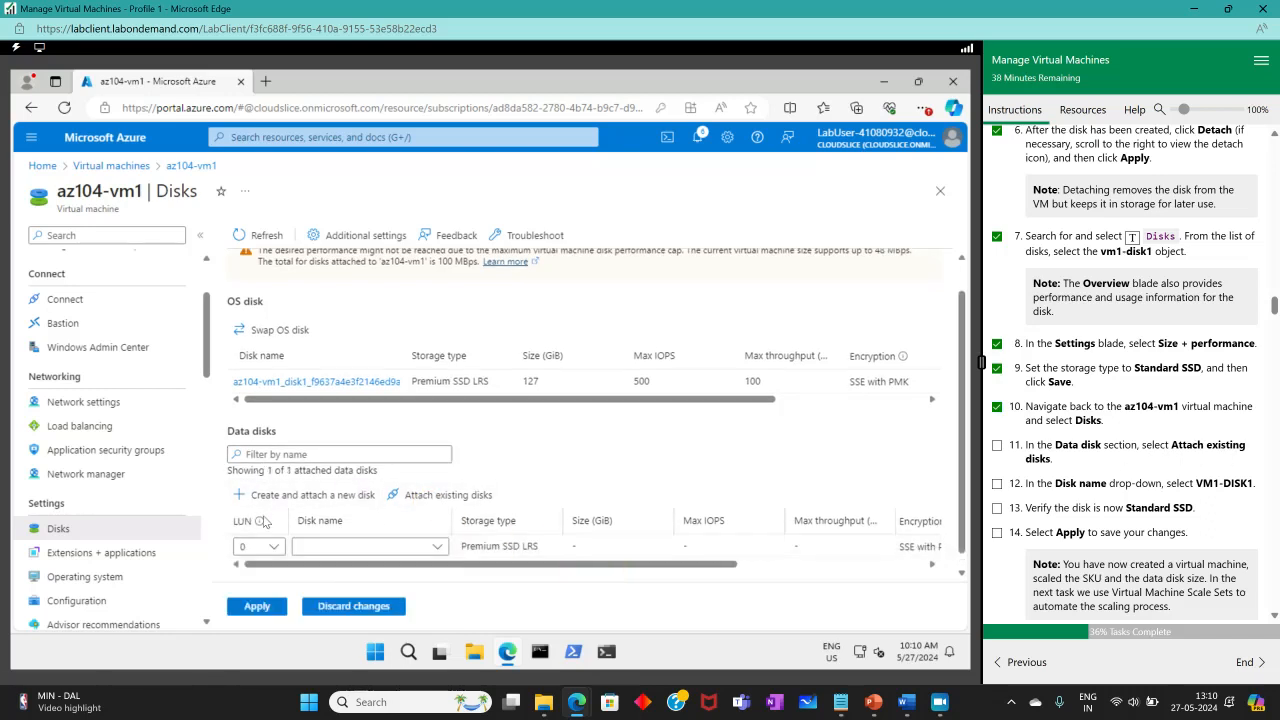
left_click(370, 548)
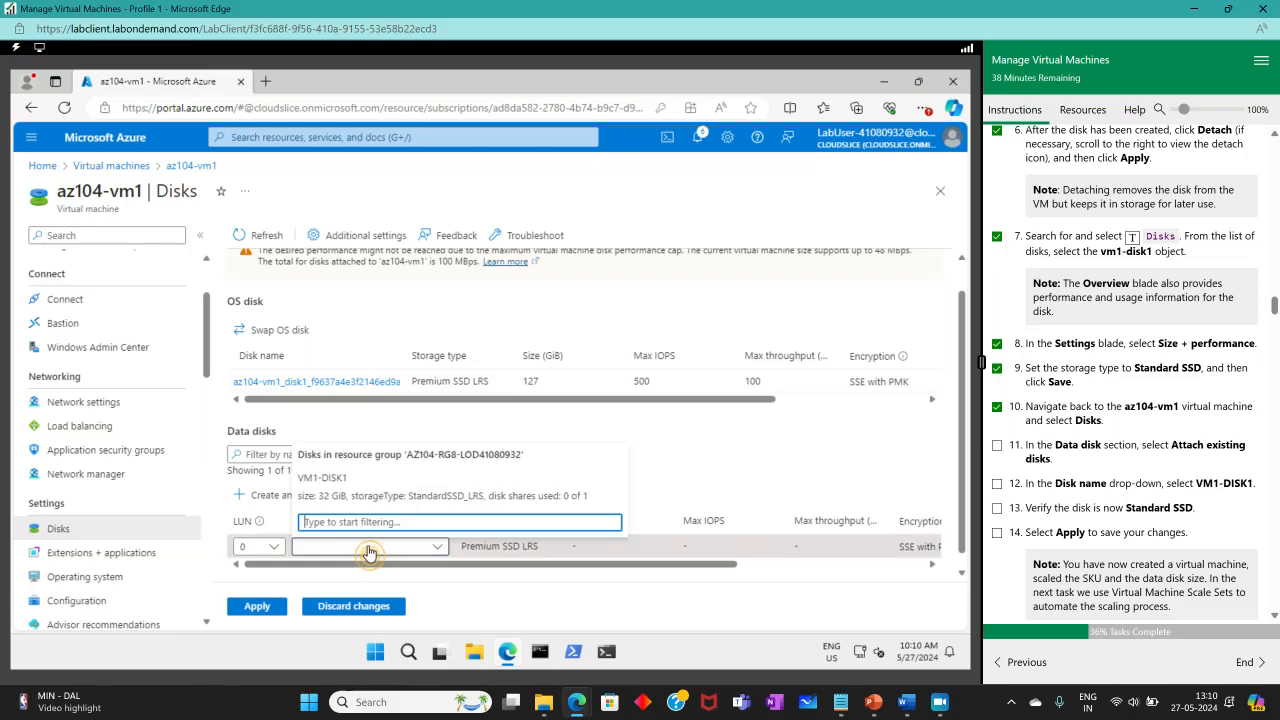
left_click(340, 478)
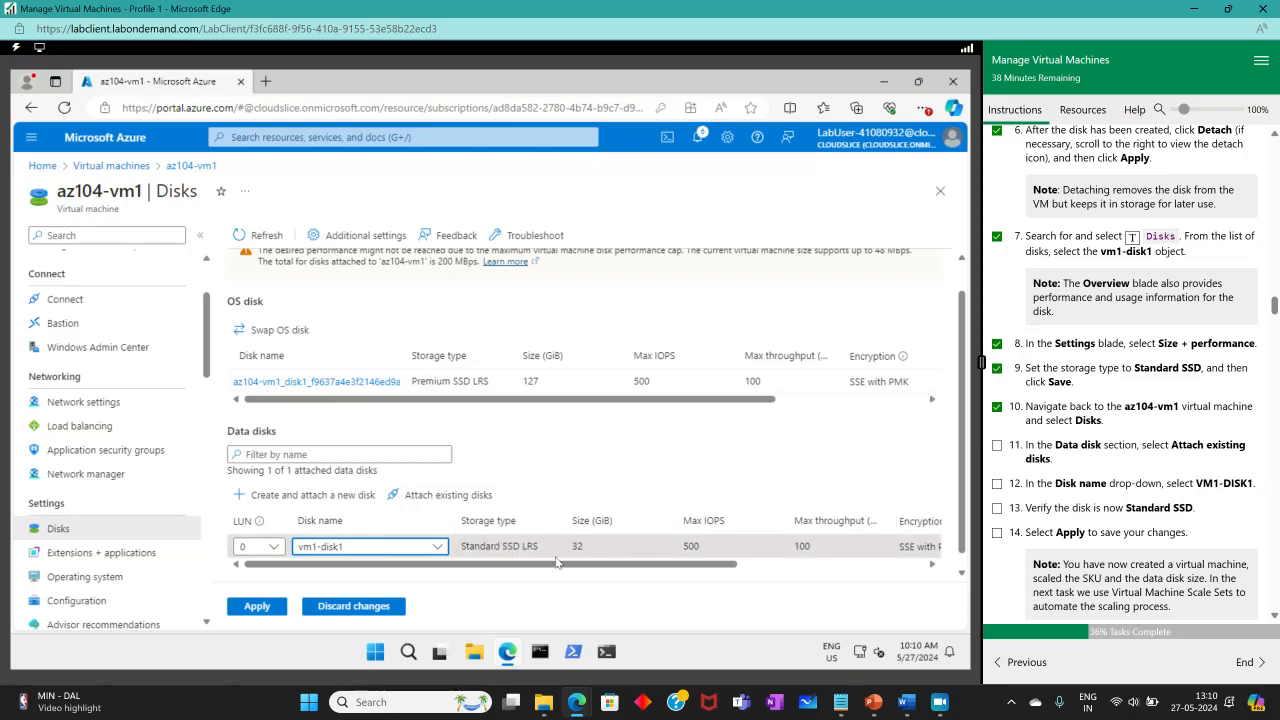
Tick lab steps 11–14 and apply the vm1-disk1 attachment to az104-vm1.
left_click(997, 445)
left_click(997, 483)
left_click(997, 508)
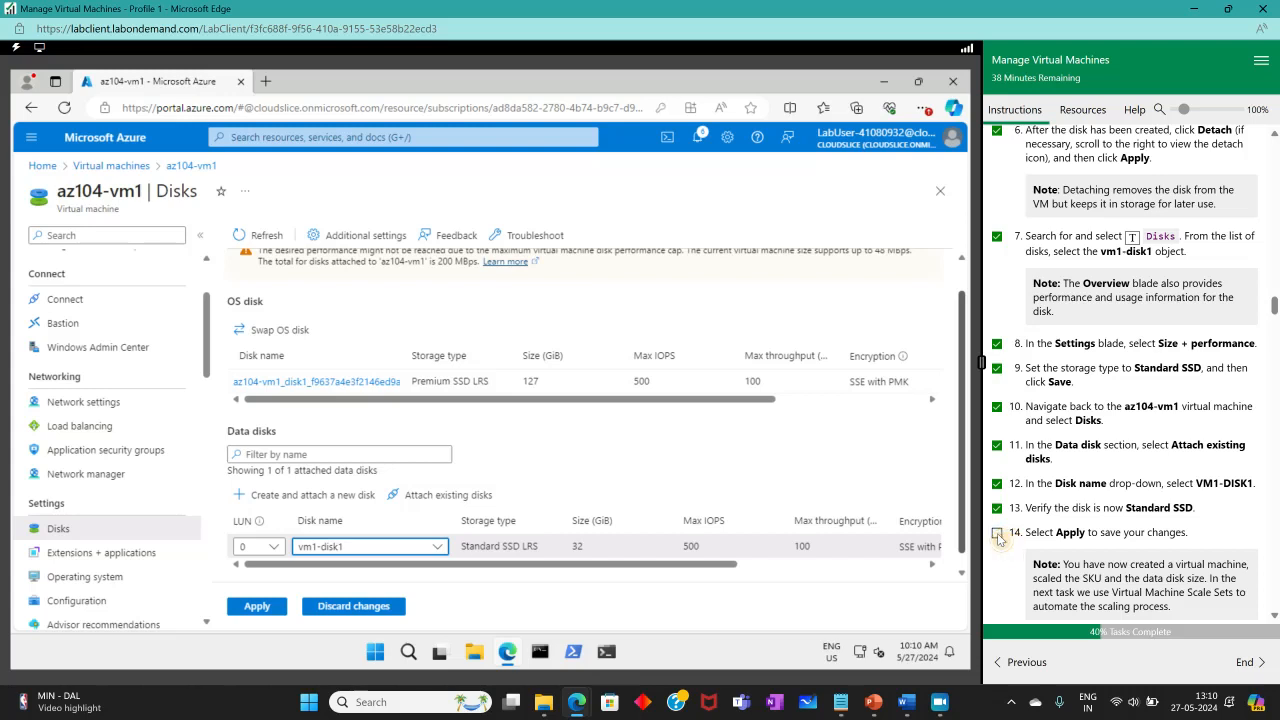
left_click(997, 535)
left_click(257, 606)
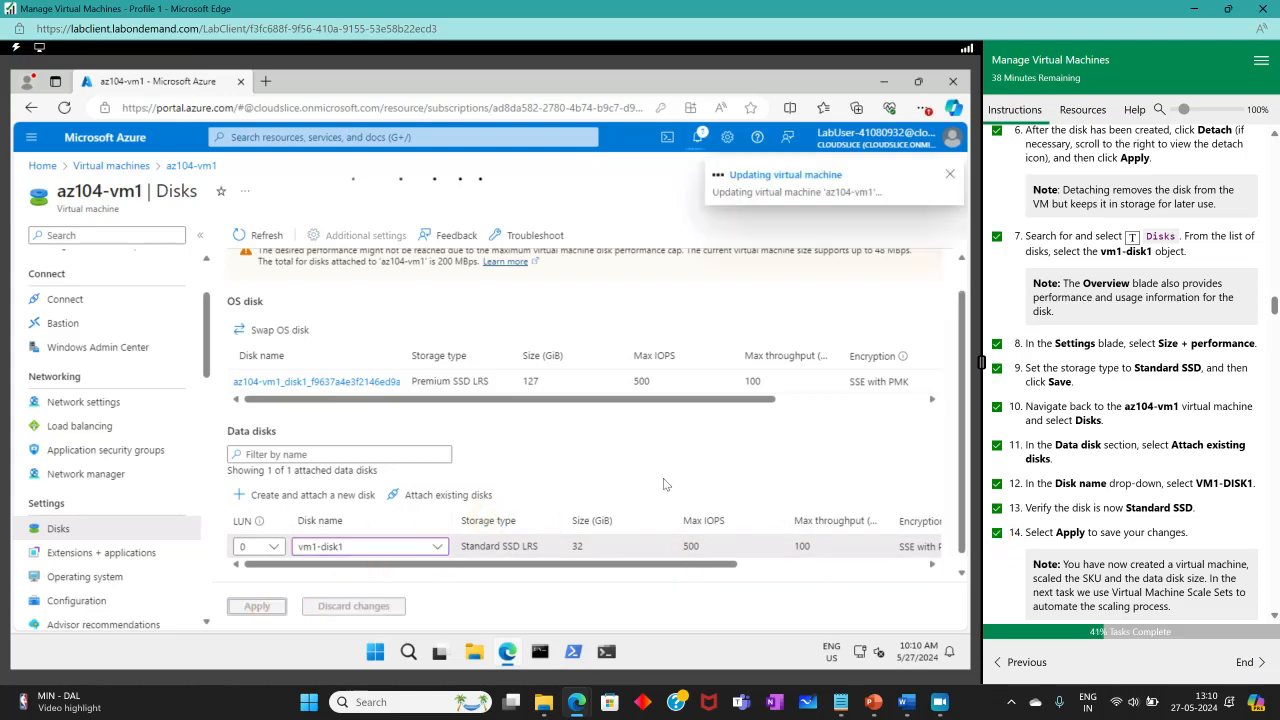
Scroll the Disks page to confirm vm1-disk1 is listed as a 32 GiB Standard SSD LRS data disk.
scroll(663, 484, "down", 1)
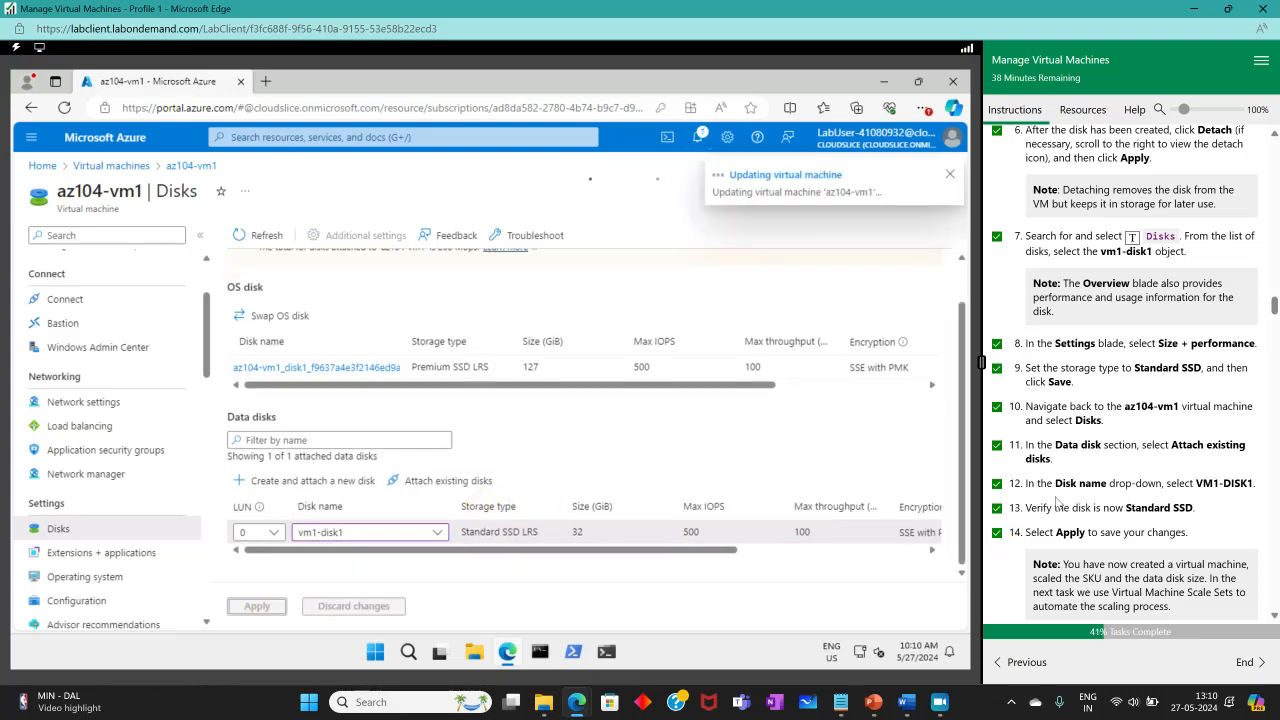
scroll(1125, 515, "down", 3)
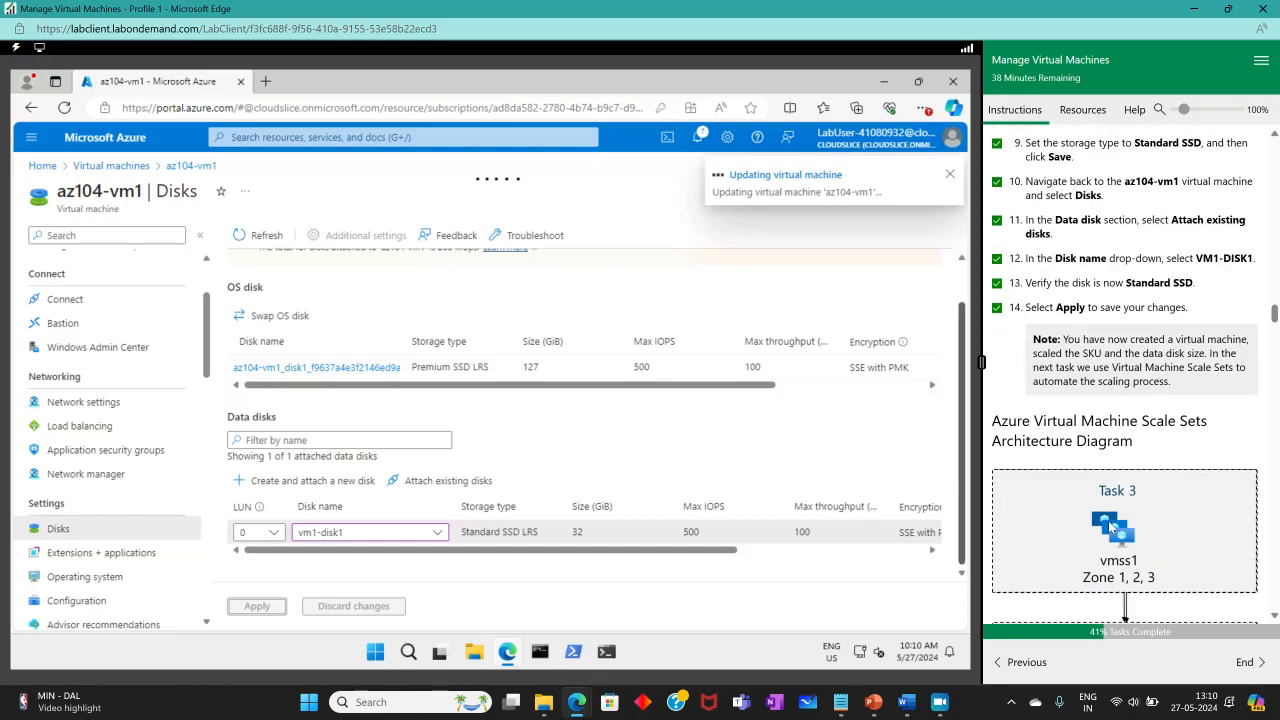
scroll(1117, 535, "down", 2)
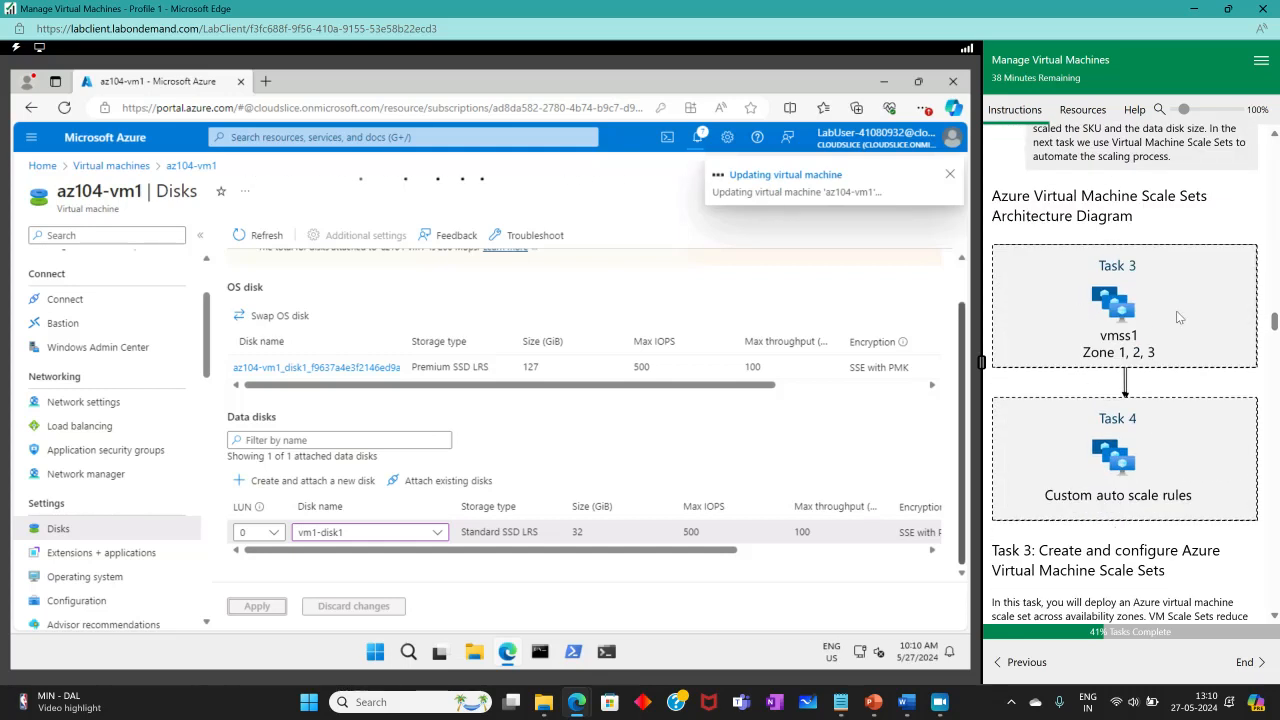
scroll(1178, 317, "down", 3)
scroll(1207, 362, "up", 4)
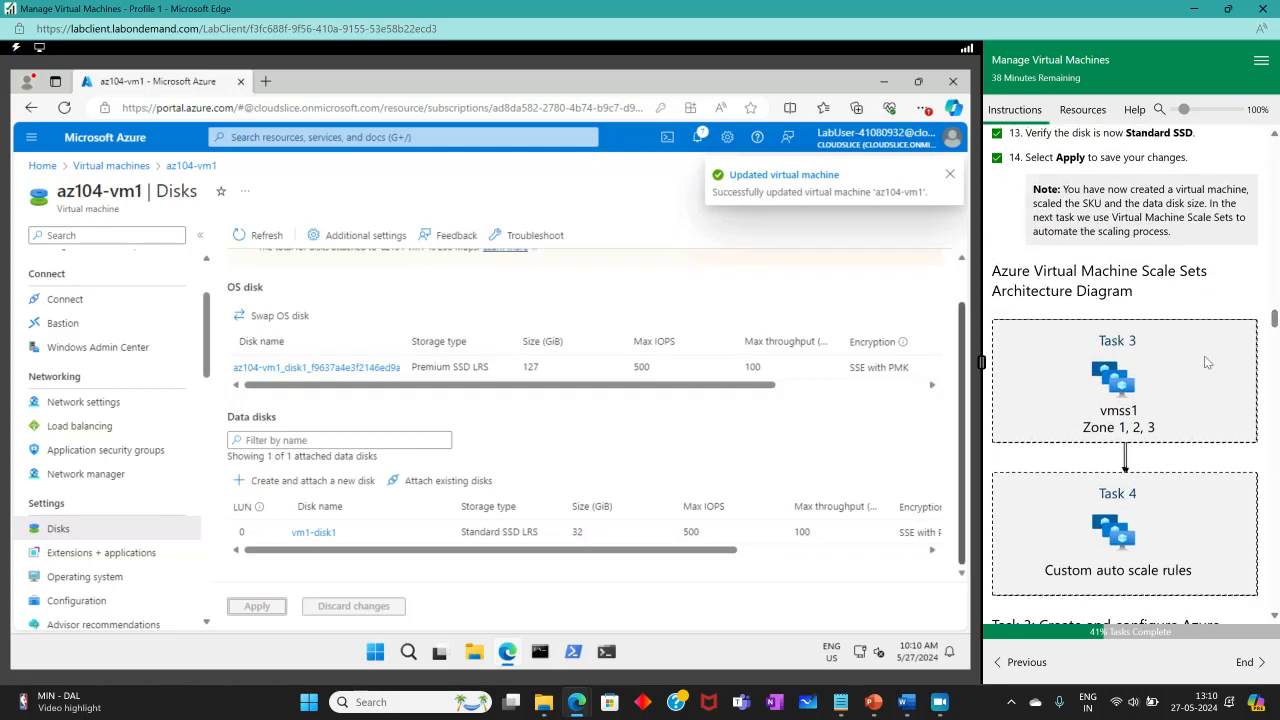
scroll(1163, 447, "down", 2)
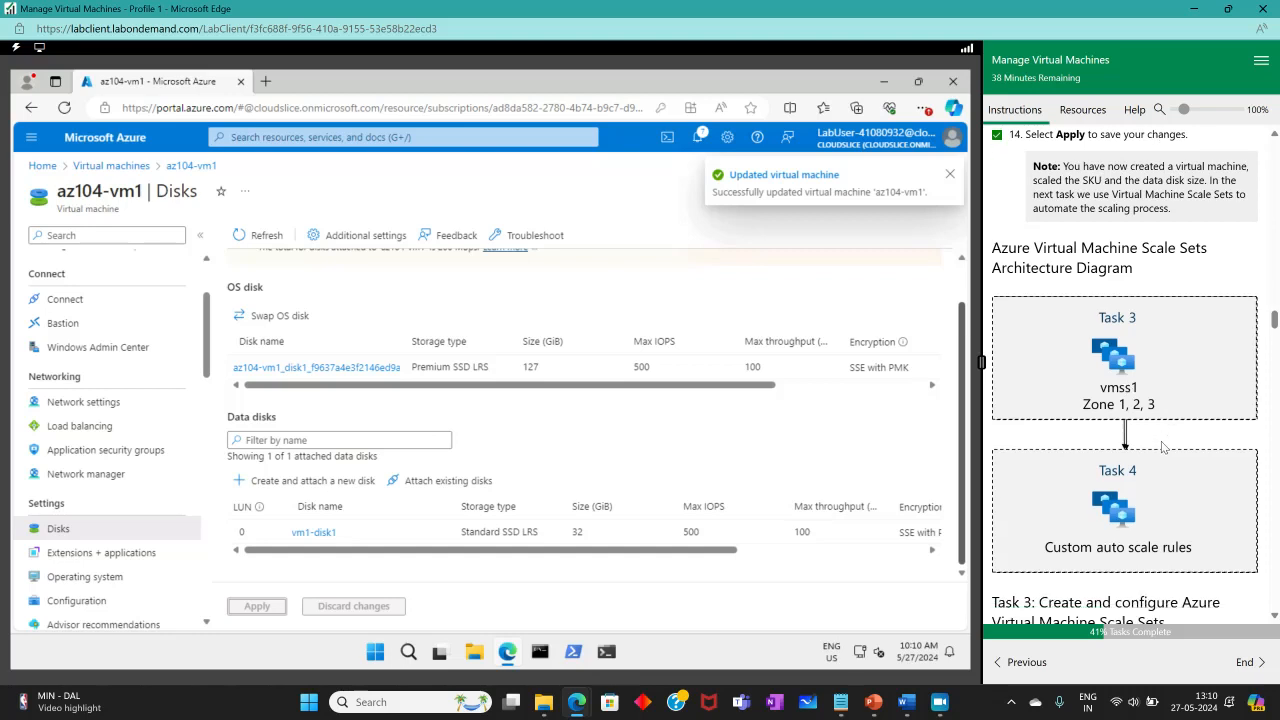
scroll(1140, 420, "up", 2)
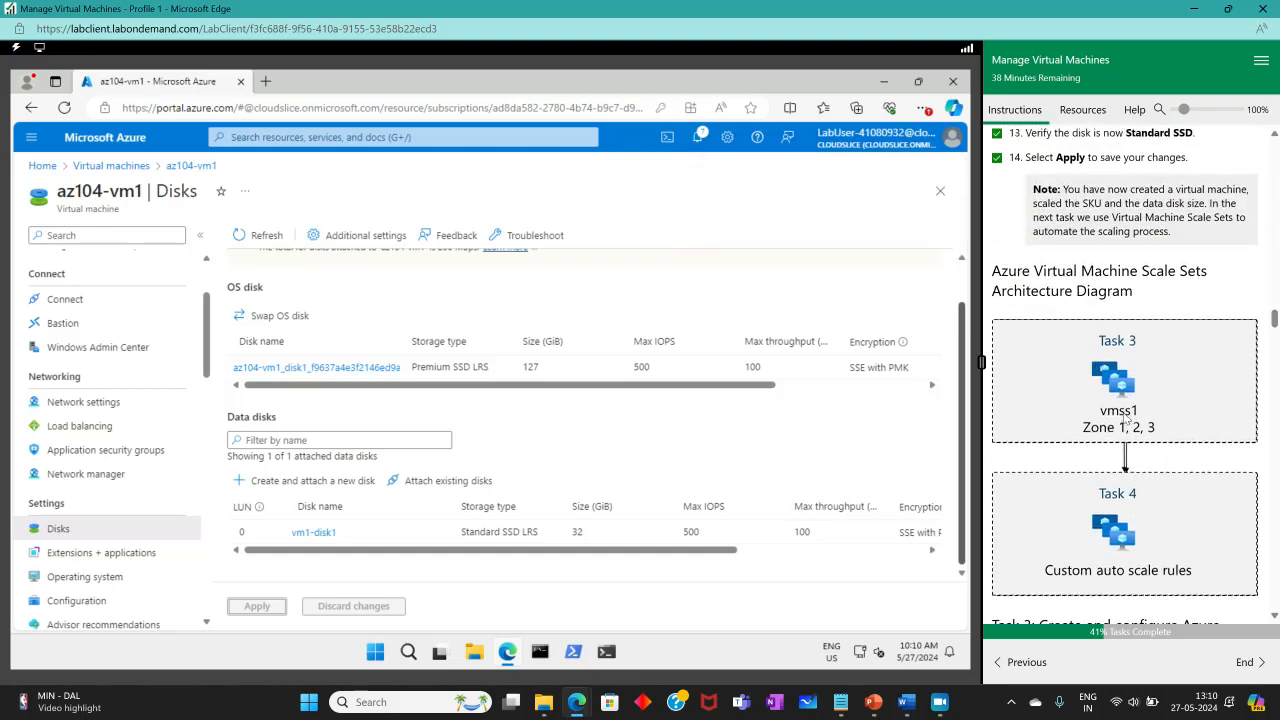
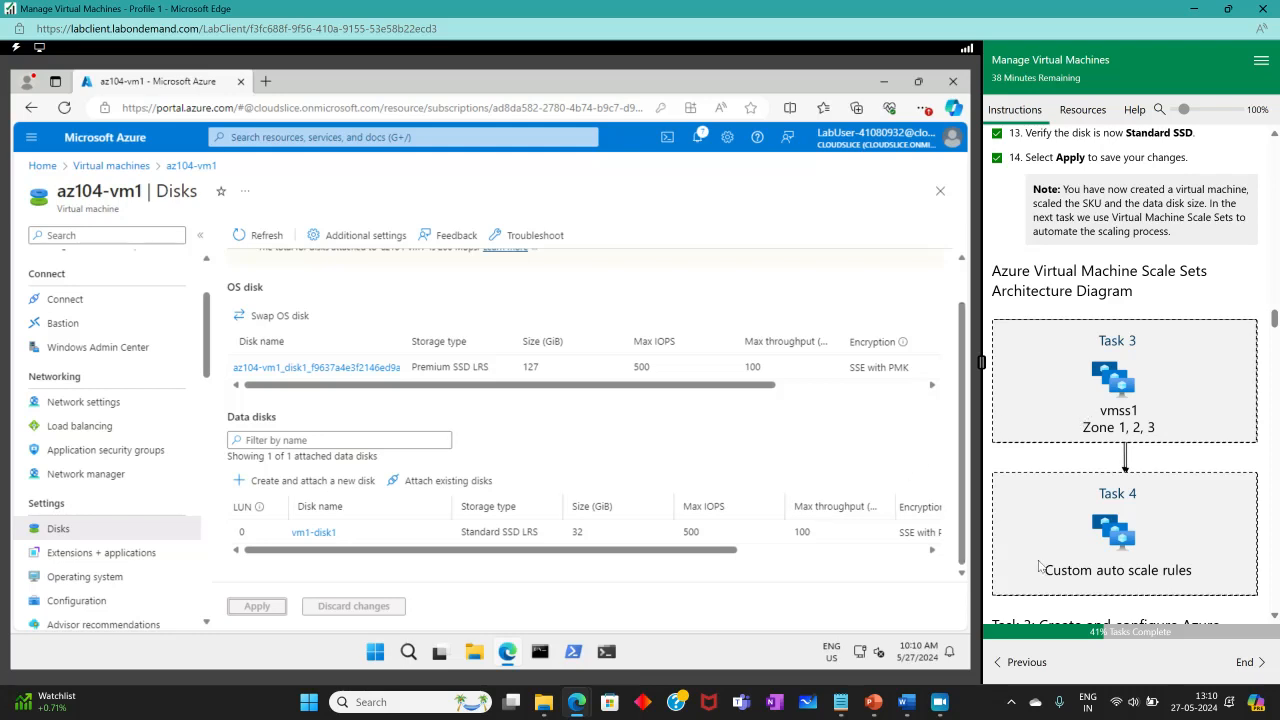
Find the Virtual machine scale sets service through portal search and start a new scale set.
scroll(1190, 515, "down", 5)
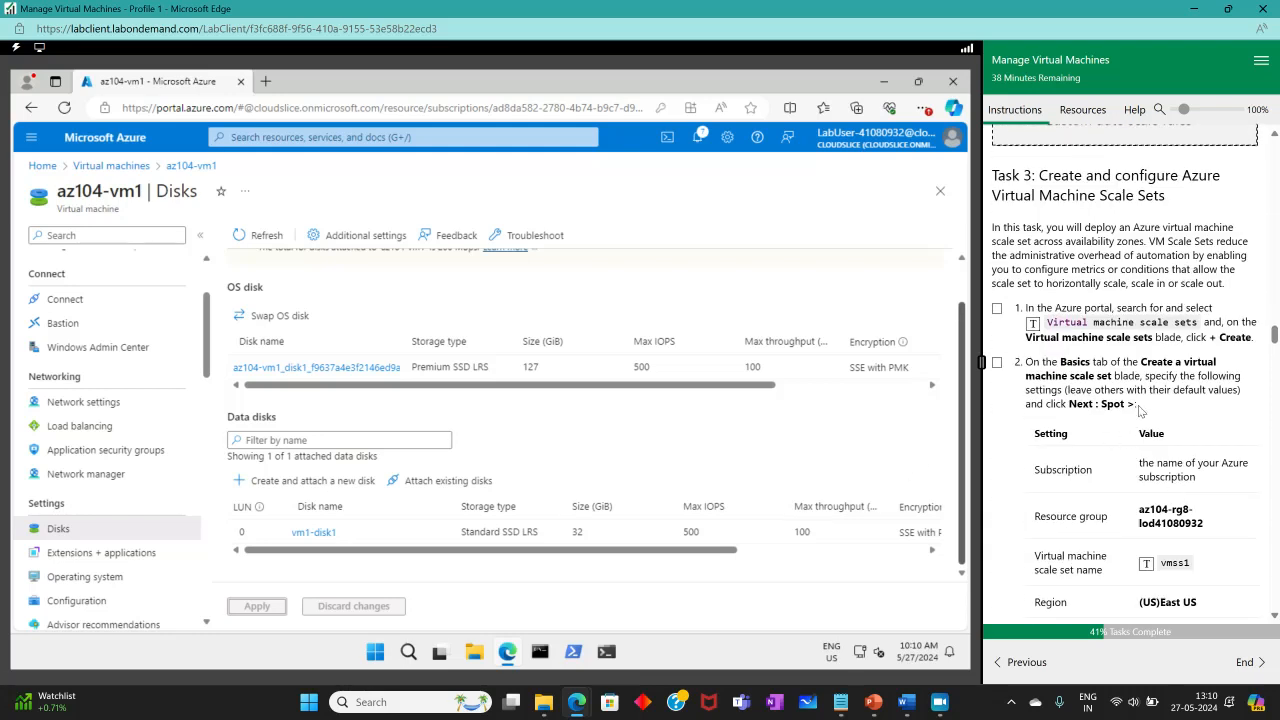
left_click(342, 139)
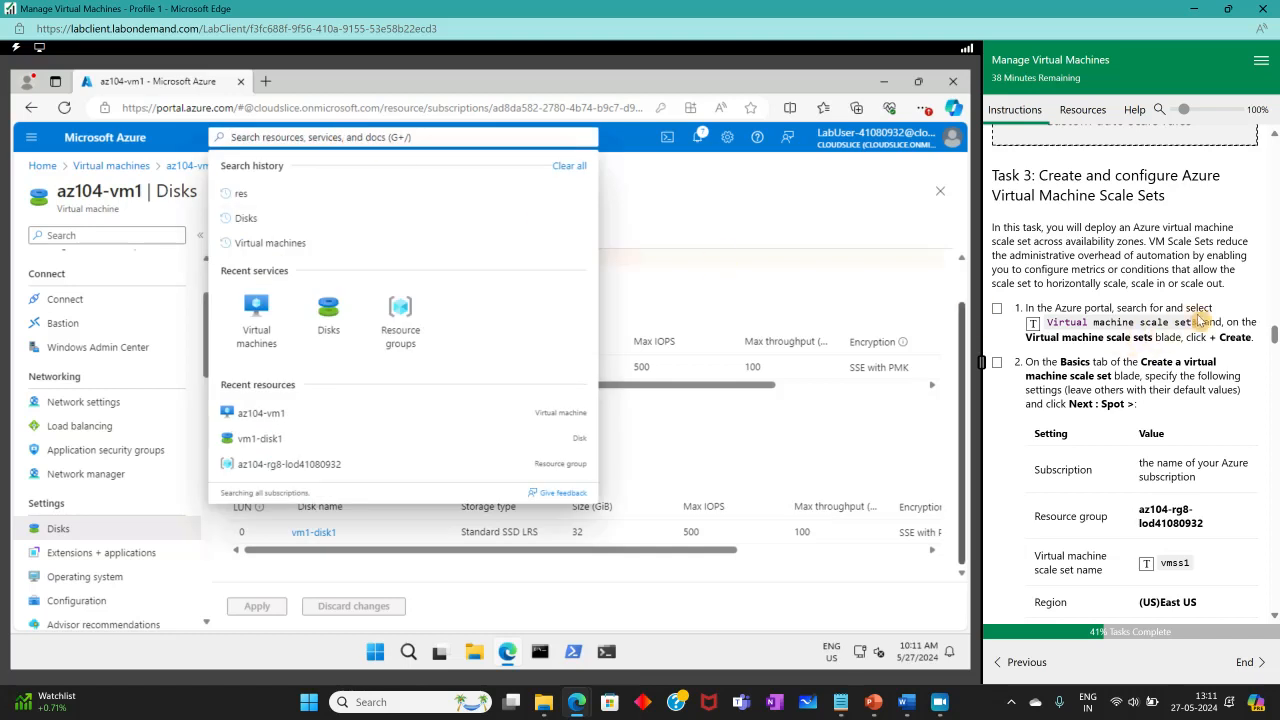
left_click(1033, 324)
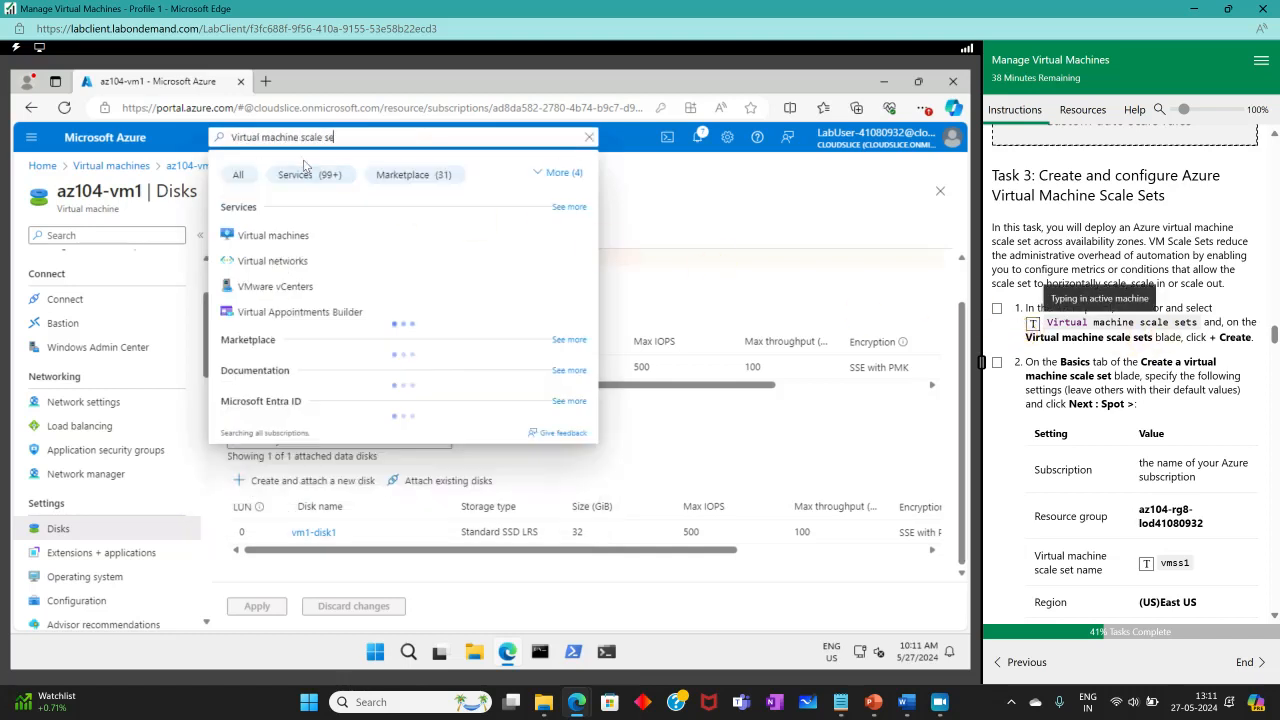
left_click(294, 235)
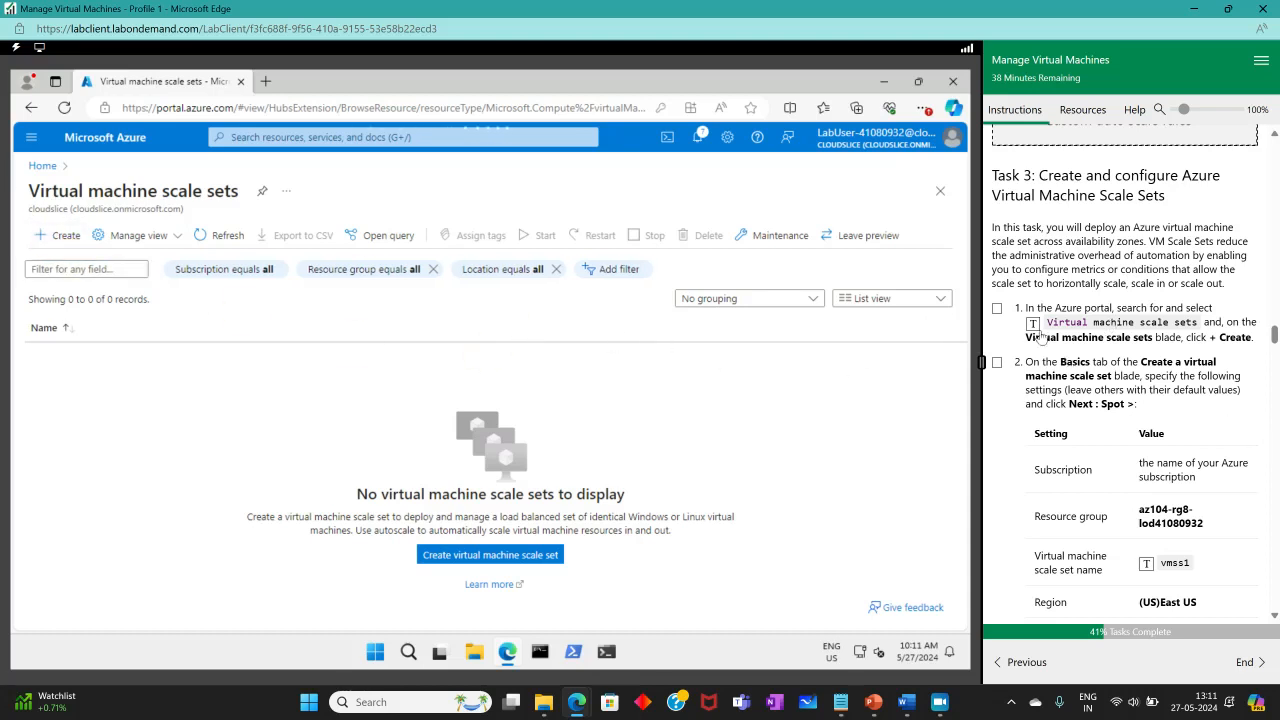
left_click(997, 309)
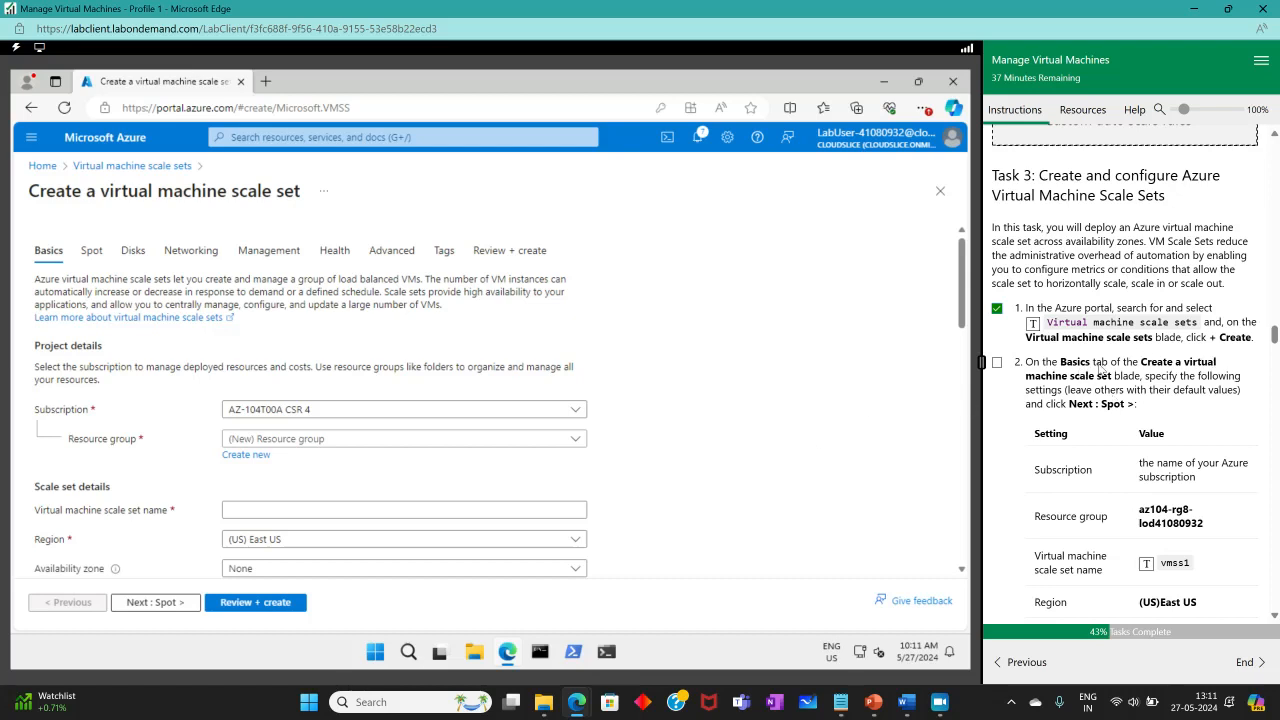
Place the scale set in resource group az104-rg8-lod41080932 and name it vmss1.
left_click(343, 440)
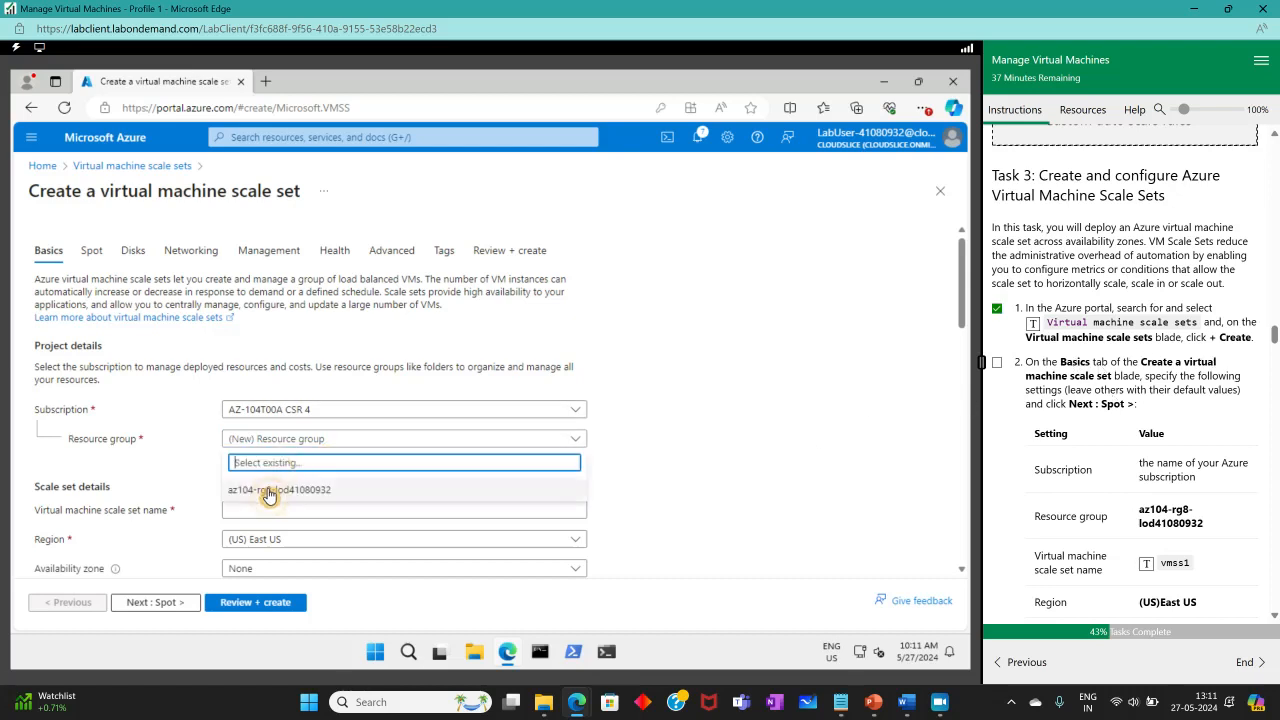
left_click(290, 486)
scroll(816, 453, "down", 3)
scroll(565, 320, "up", 1)
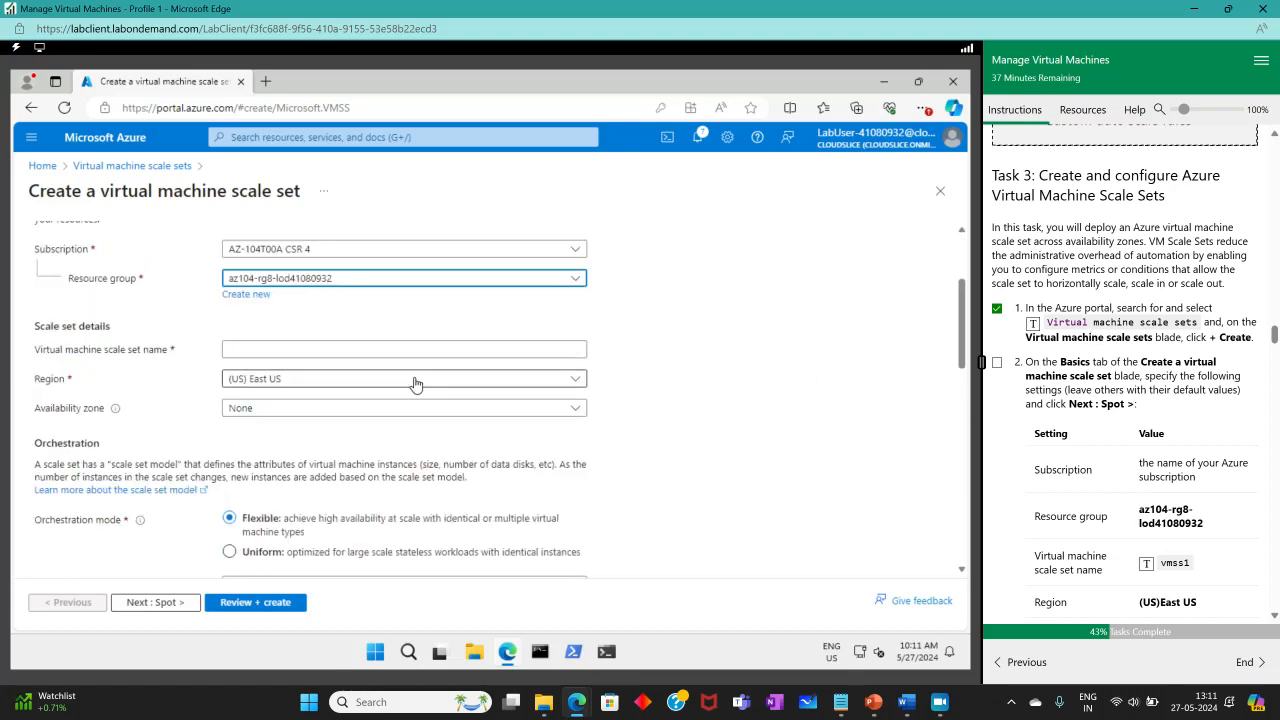
left_click(375, 348)
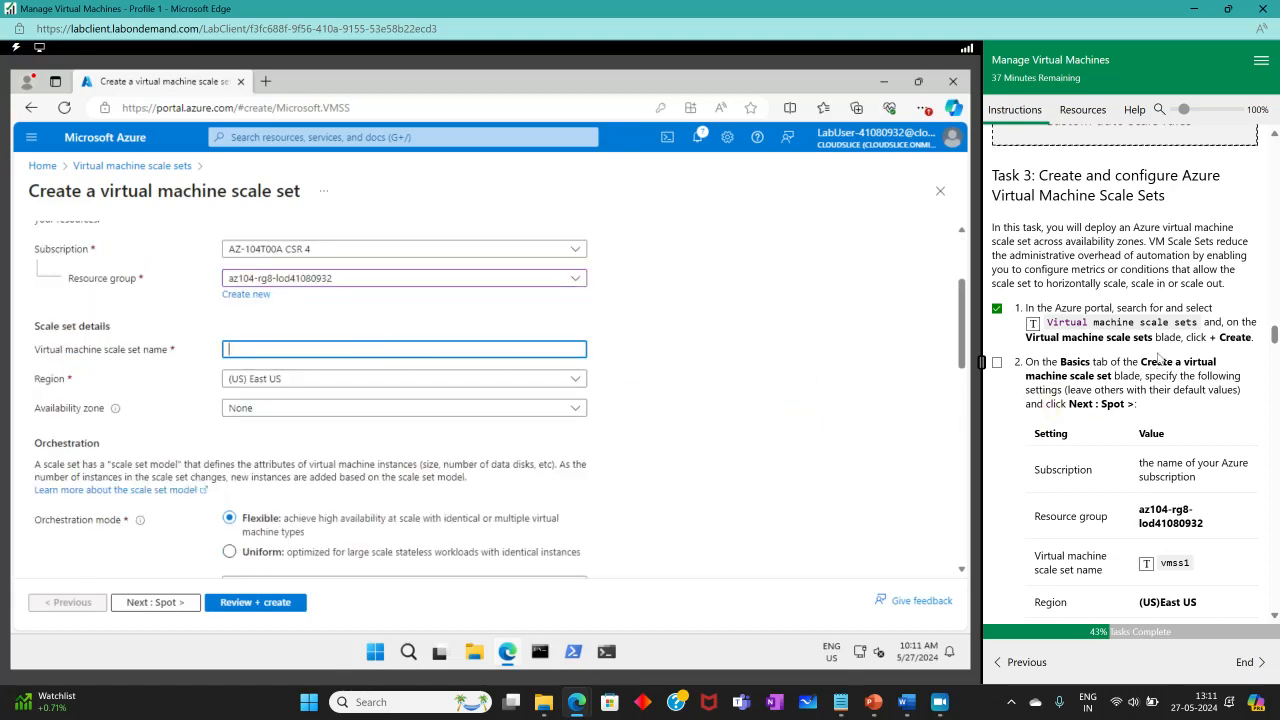
left_click(1146, 565)
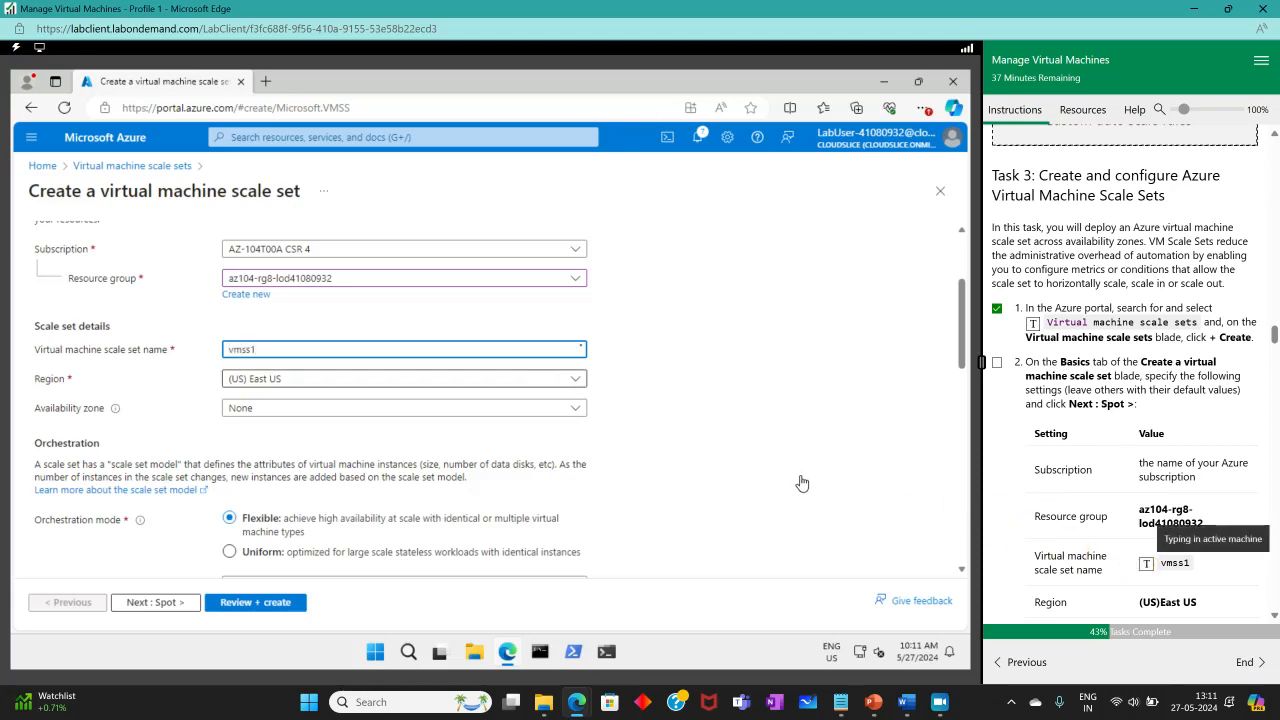
Select availability zones 1, 2 and 3 for the scale set.
scroll(1075, 484, "down", 1)
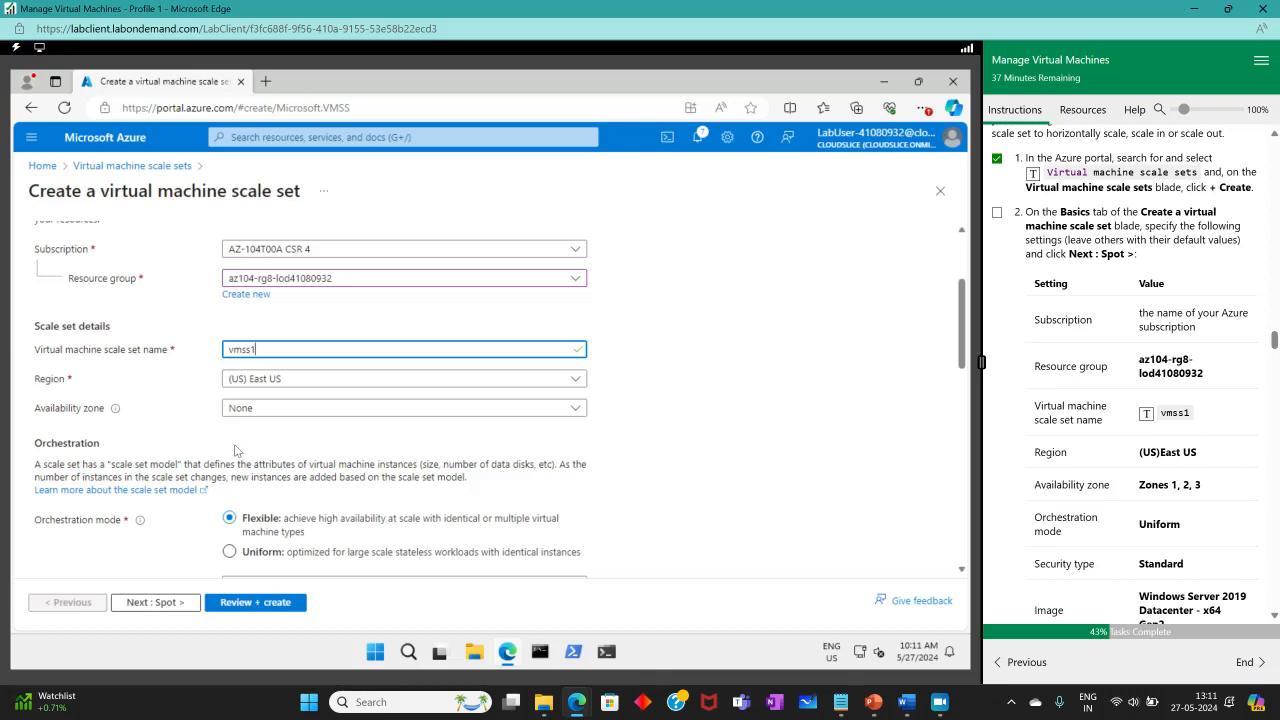
left_click(291, 410)
left_click(235, 428)
left_click(235, 452)
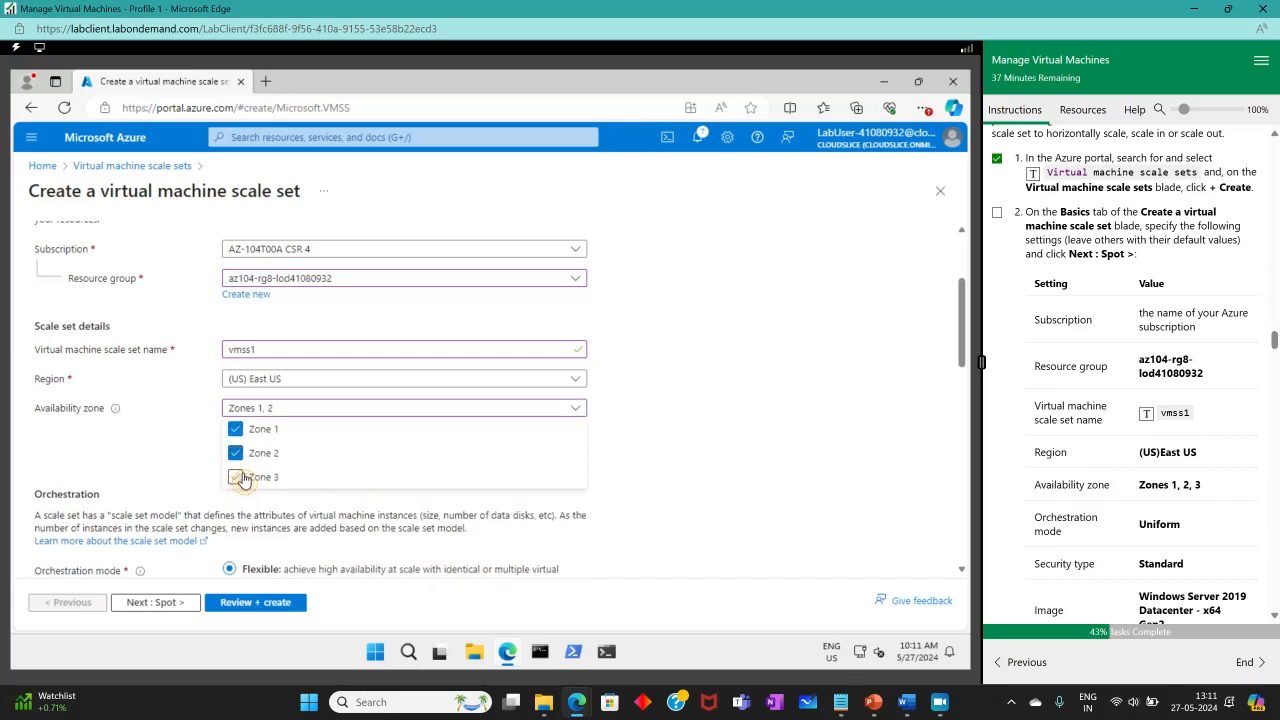
left_click(237, 477)
left_click(665, 457)
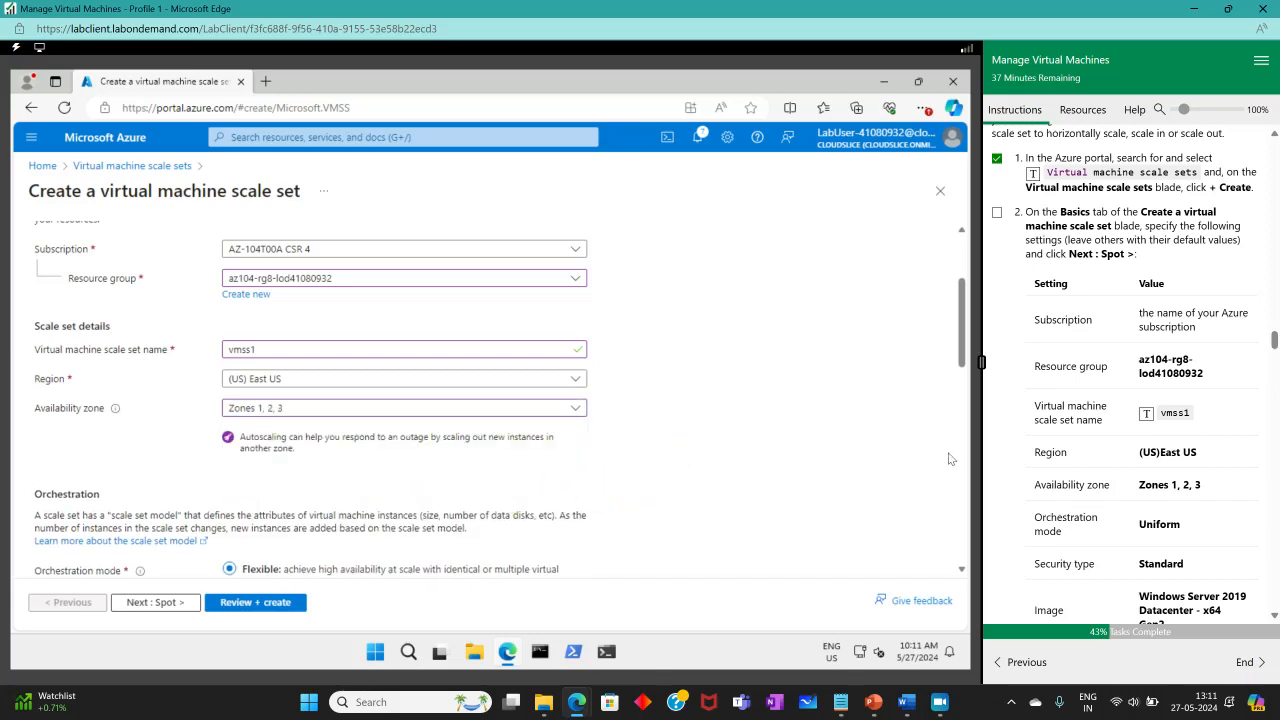
Set the security type to Standard and review the instance, image and size settings.
scroll(1150, 505, "down", 3)
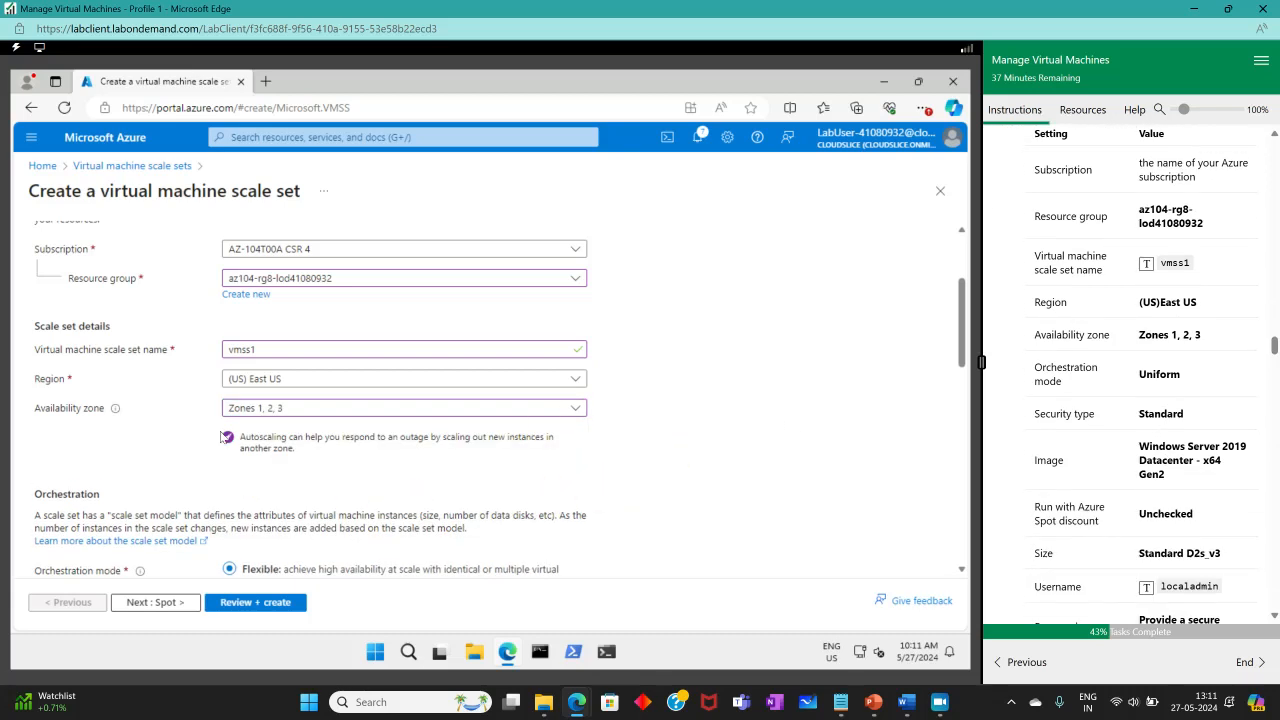
scroll(222, 437, "down", 5)
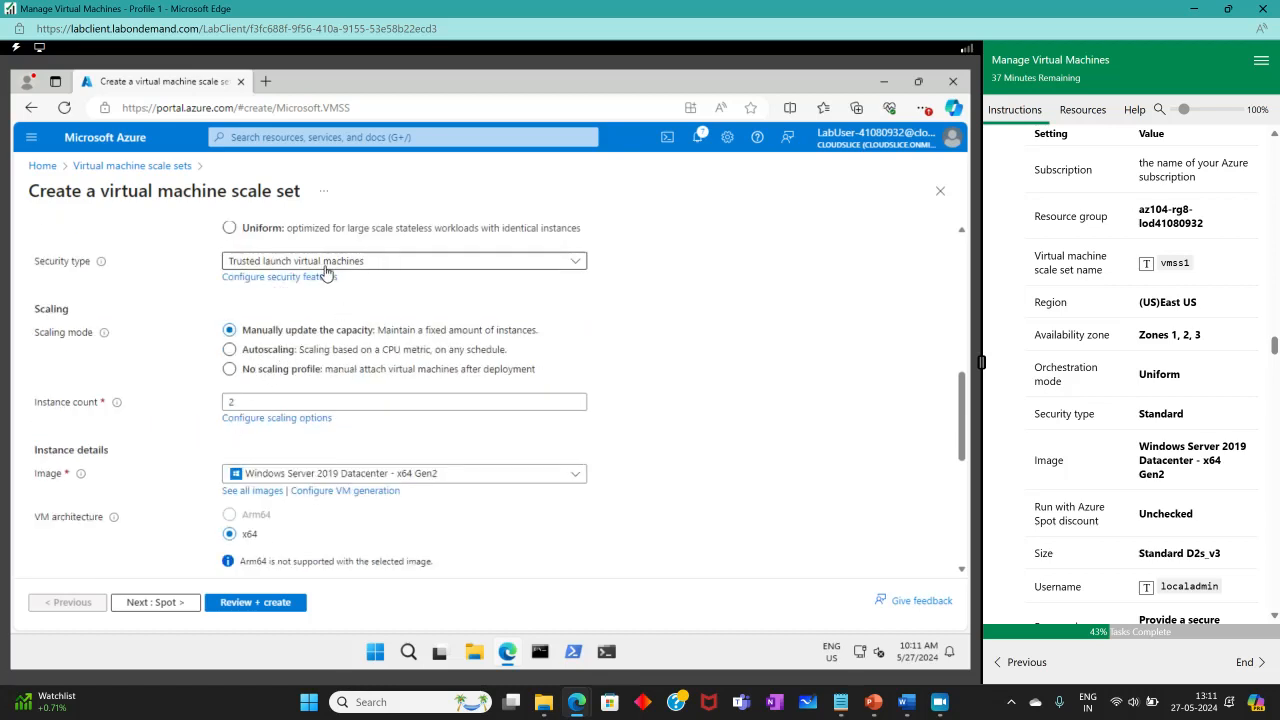
left_click(326, 263)
left_click(265, 305)
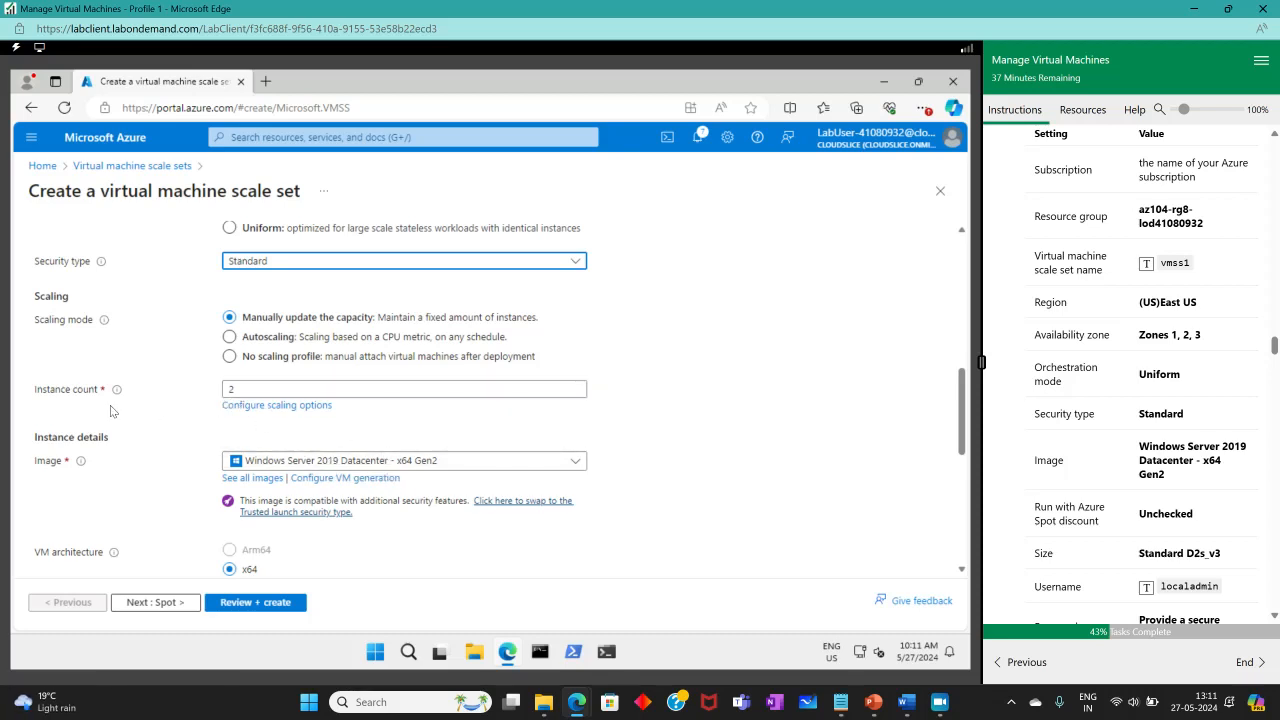
scroll(1064, 510, "down", 2)
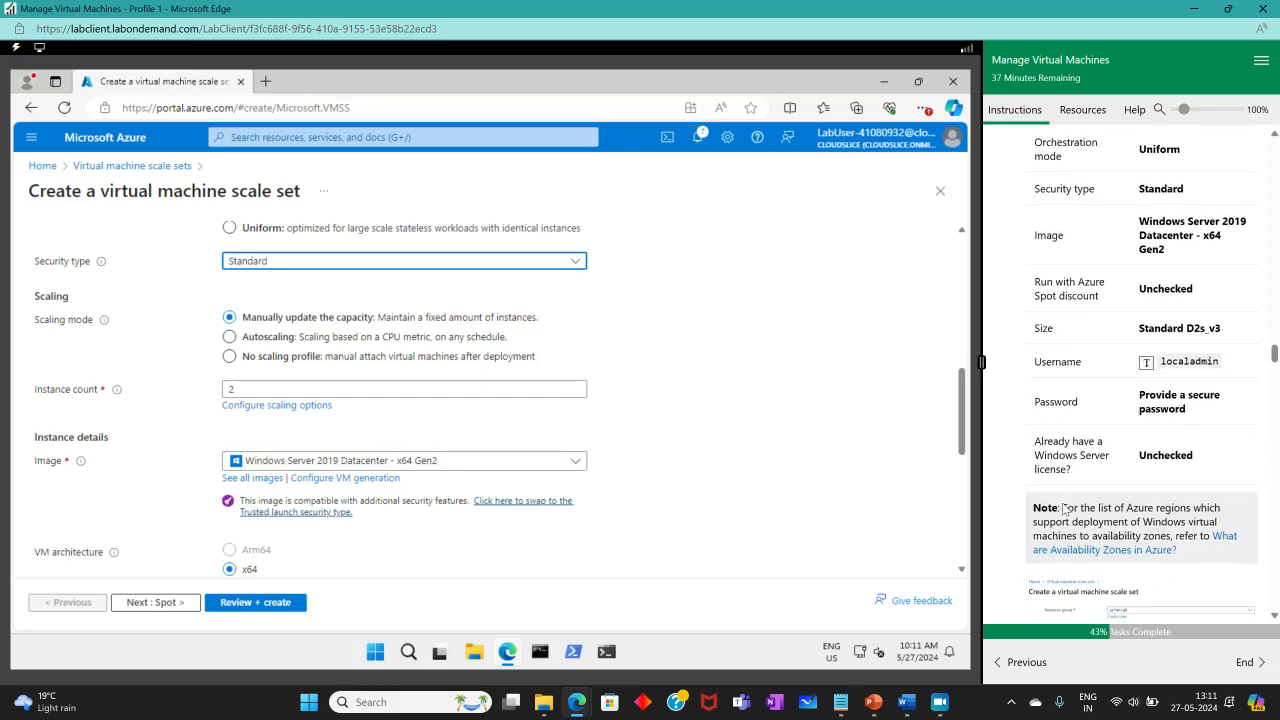
scroll(1064, 510, "up", 2)
scroll(1065, 512, "down", 3)
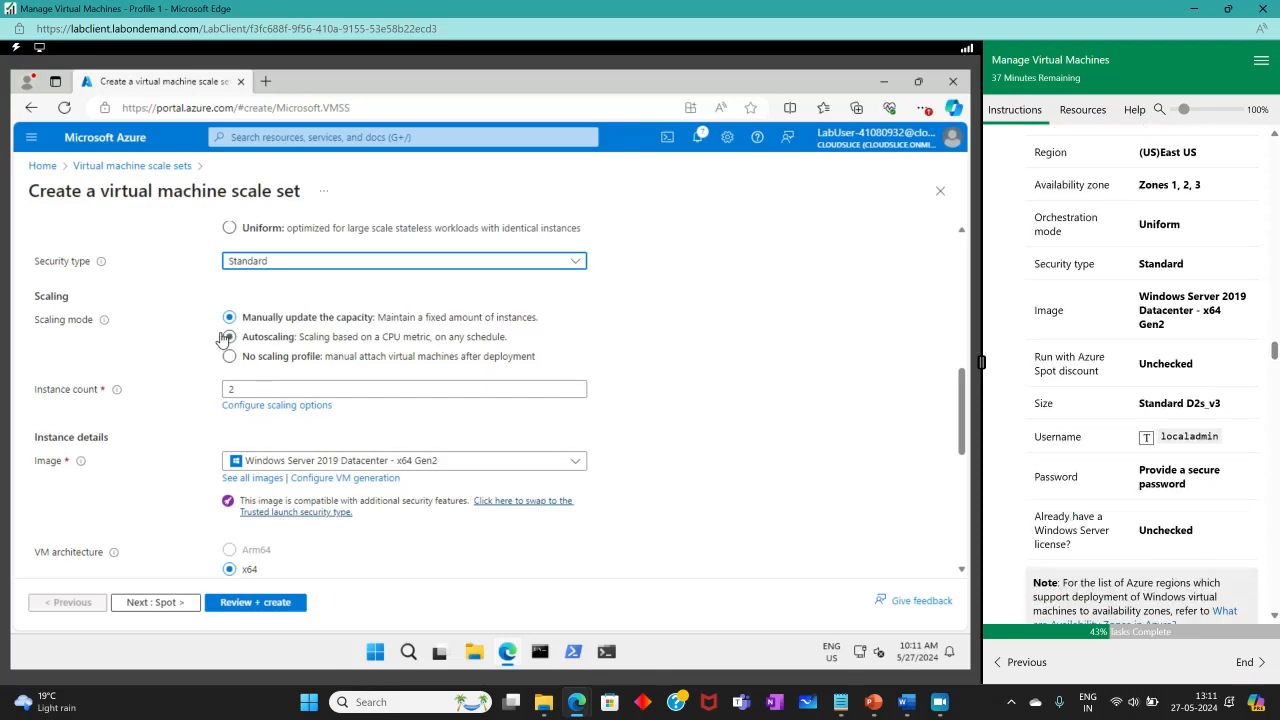
left_click(330, 358)
scroll(1075, 512, "down", 1)
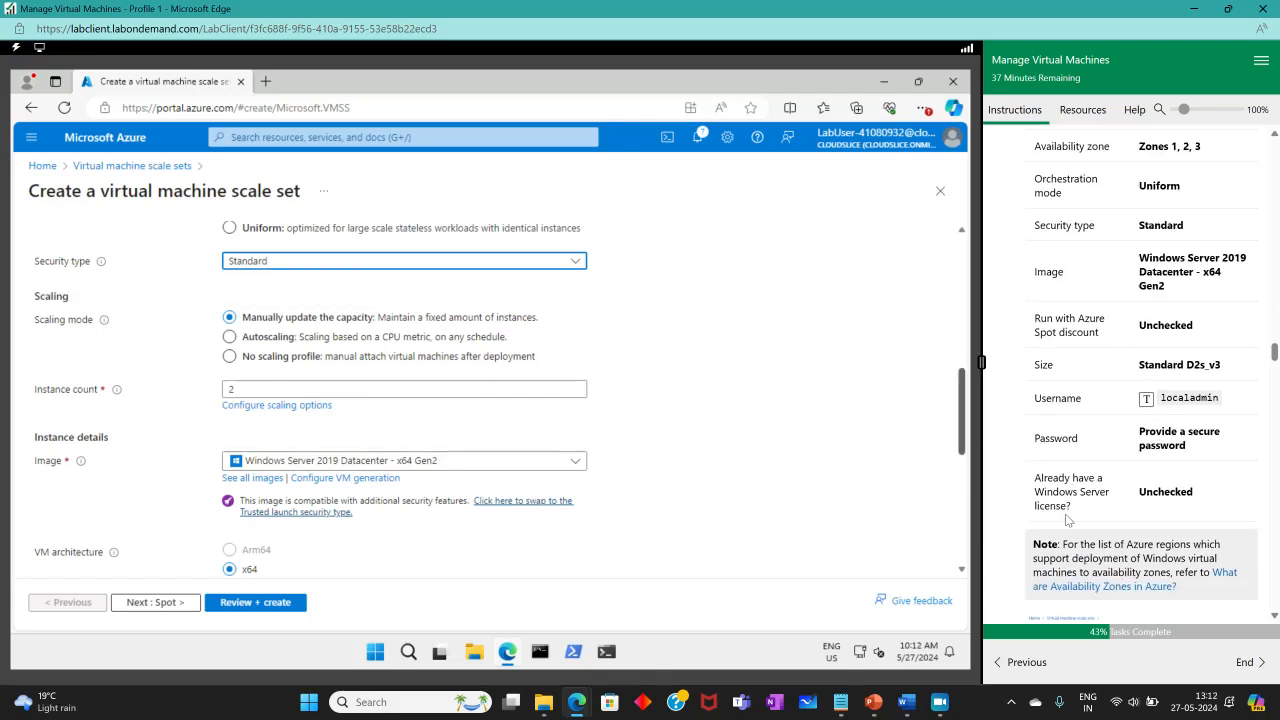
scroll(185, 461, "down", 3)
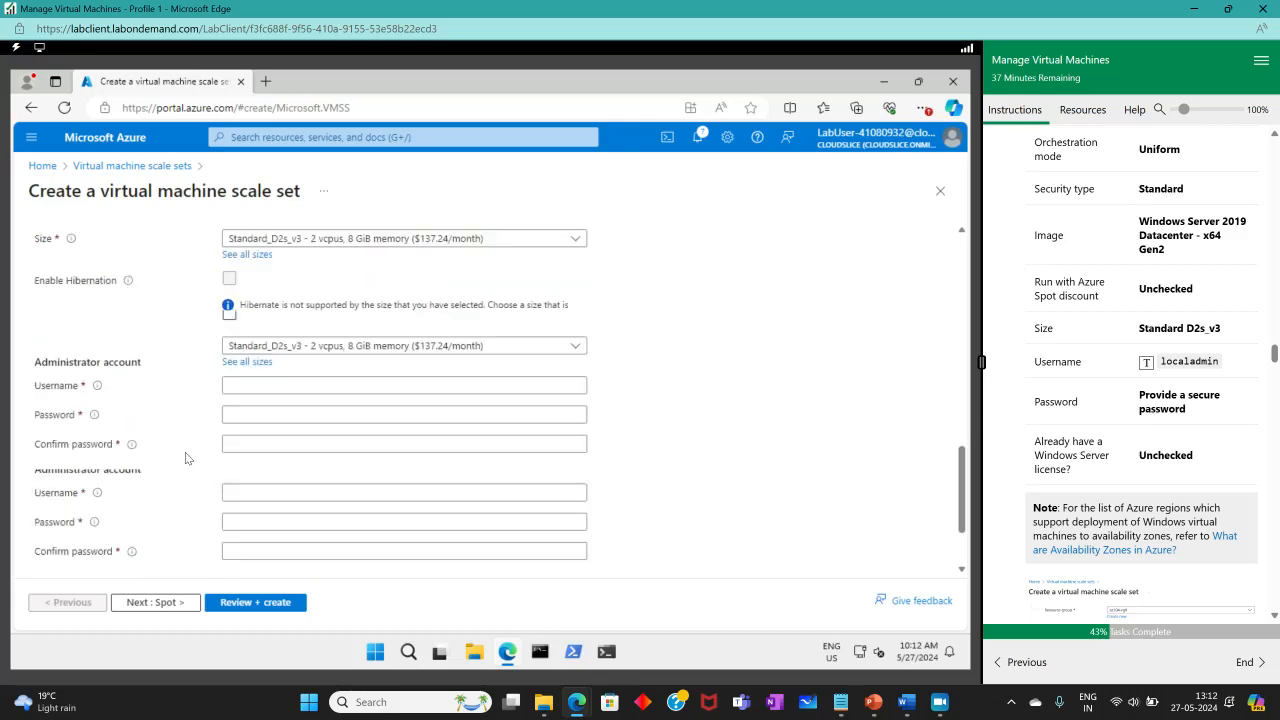
Set administrator username localadmin, then enter and confirm the account password.
left_click(300, 385)
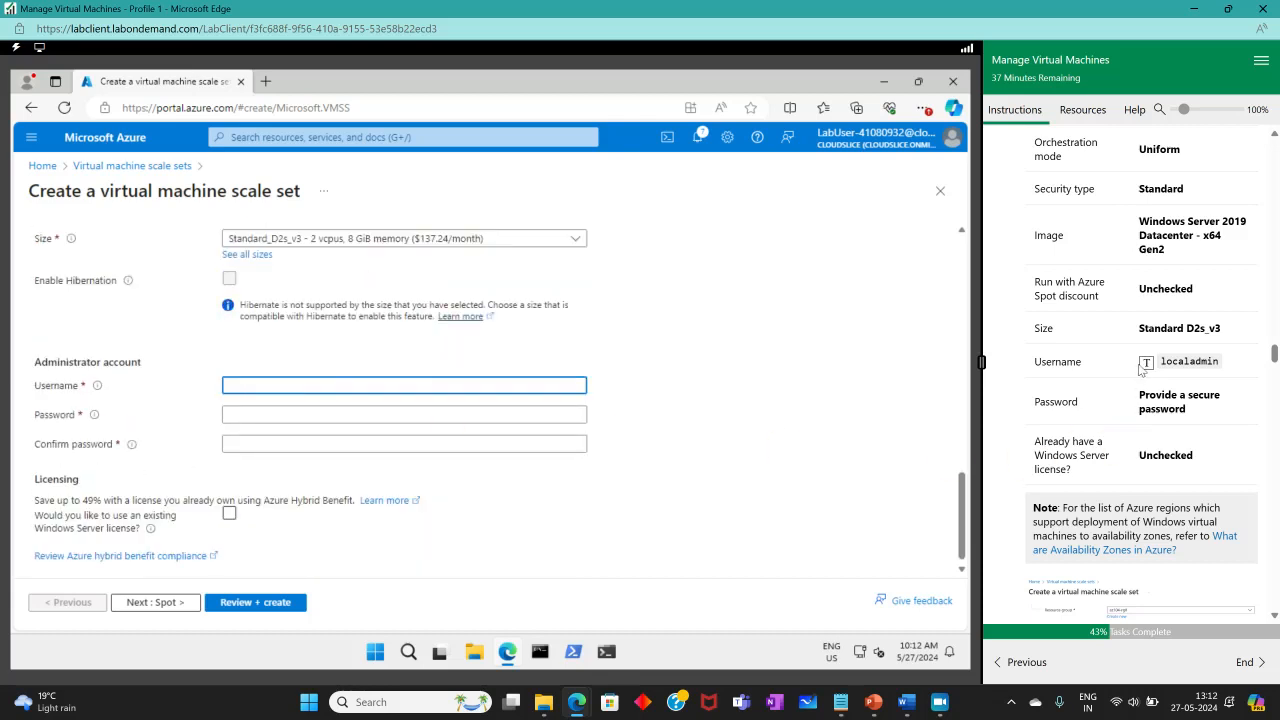
left_click(1145, 362)
left_click(257, 410)
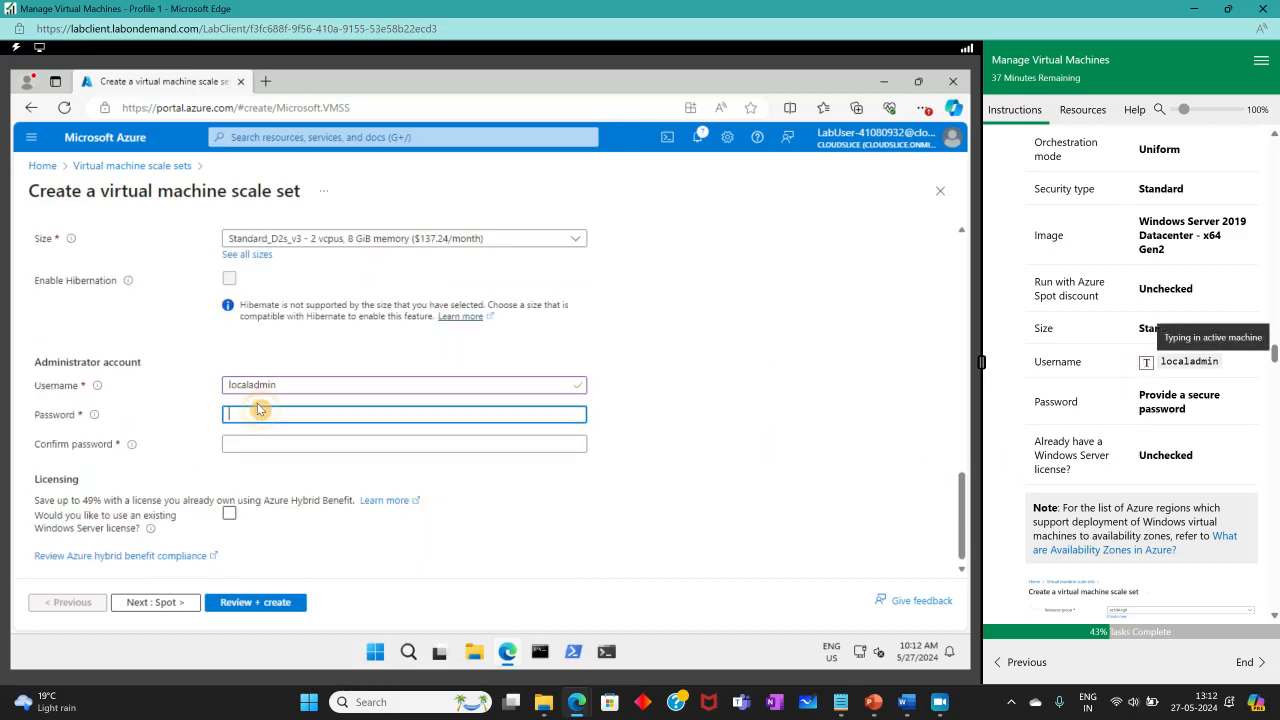
type("•")
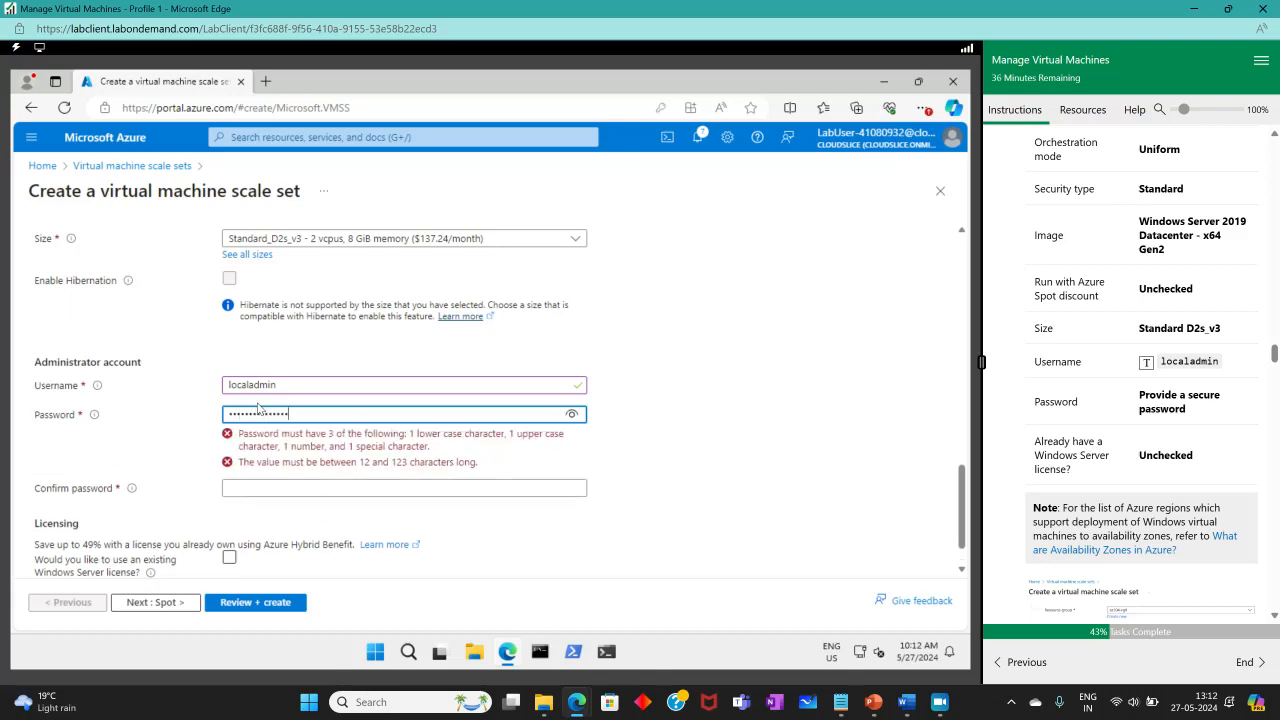
type("••")
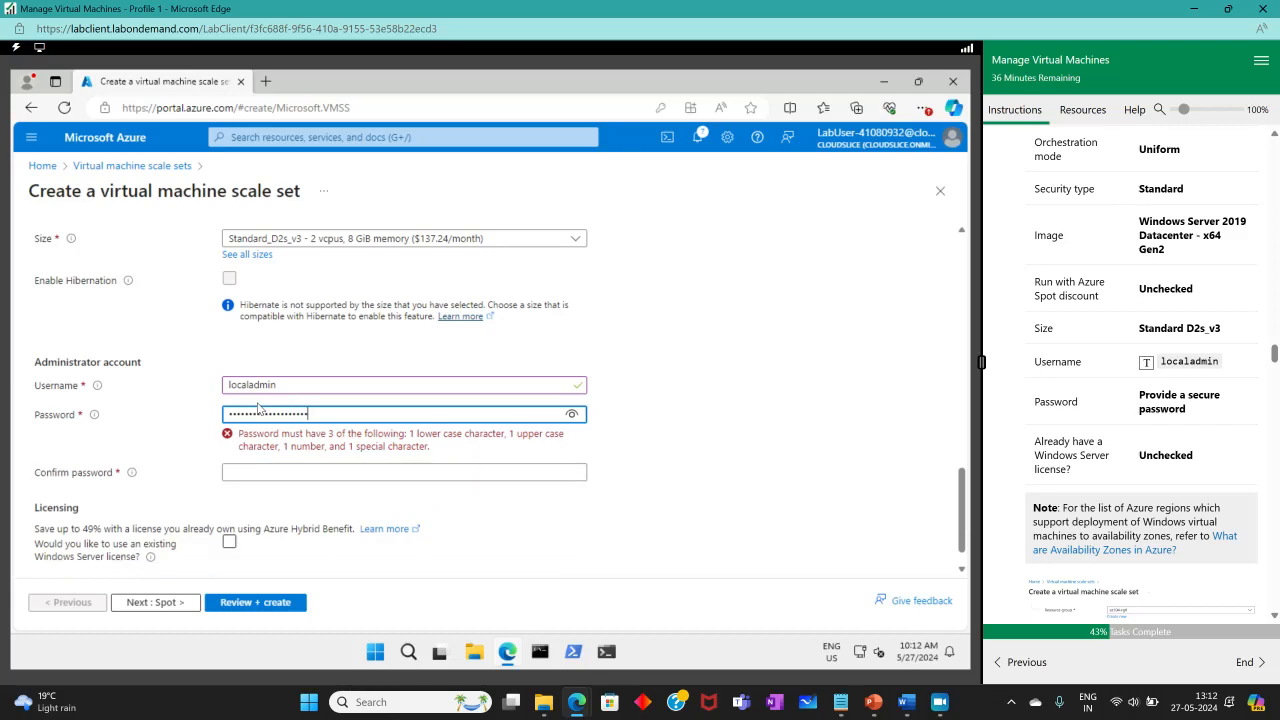
key("Tab")
type("•••")
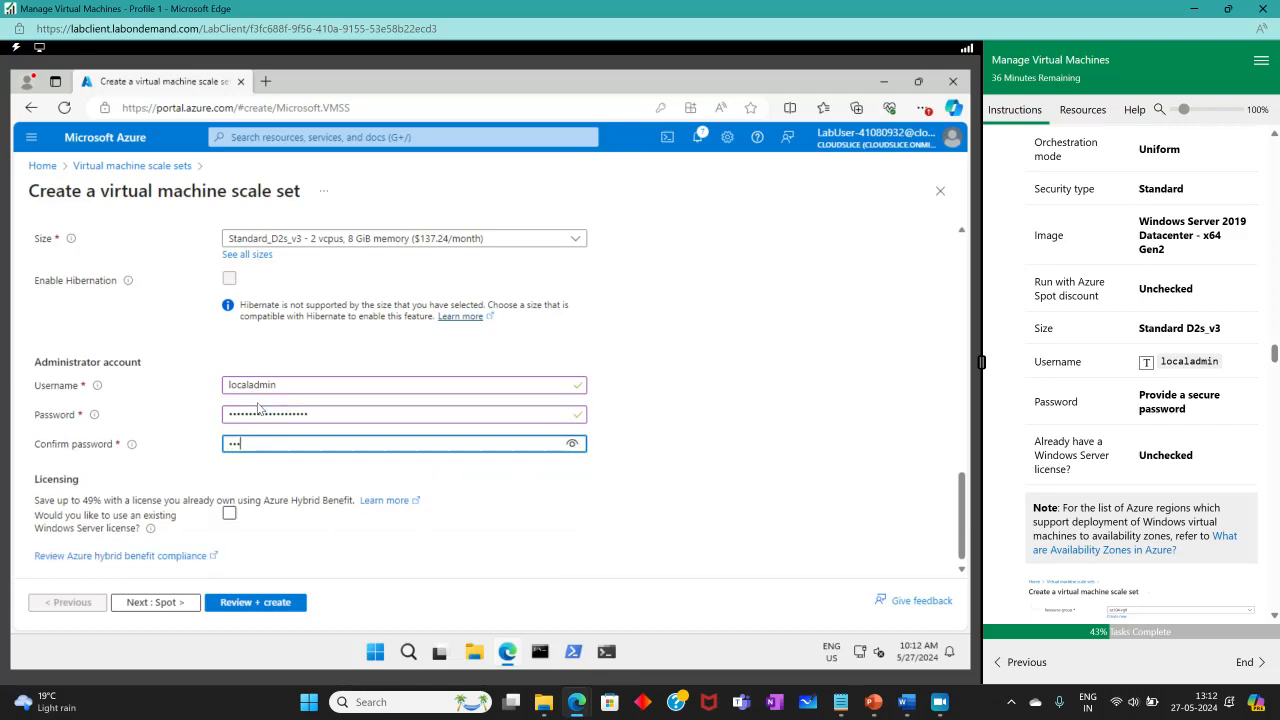
type("•••••")
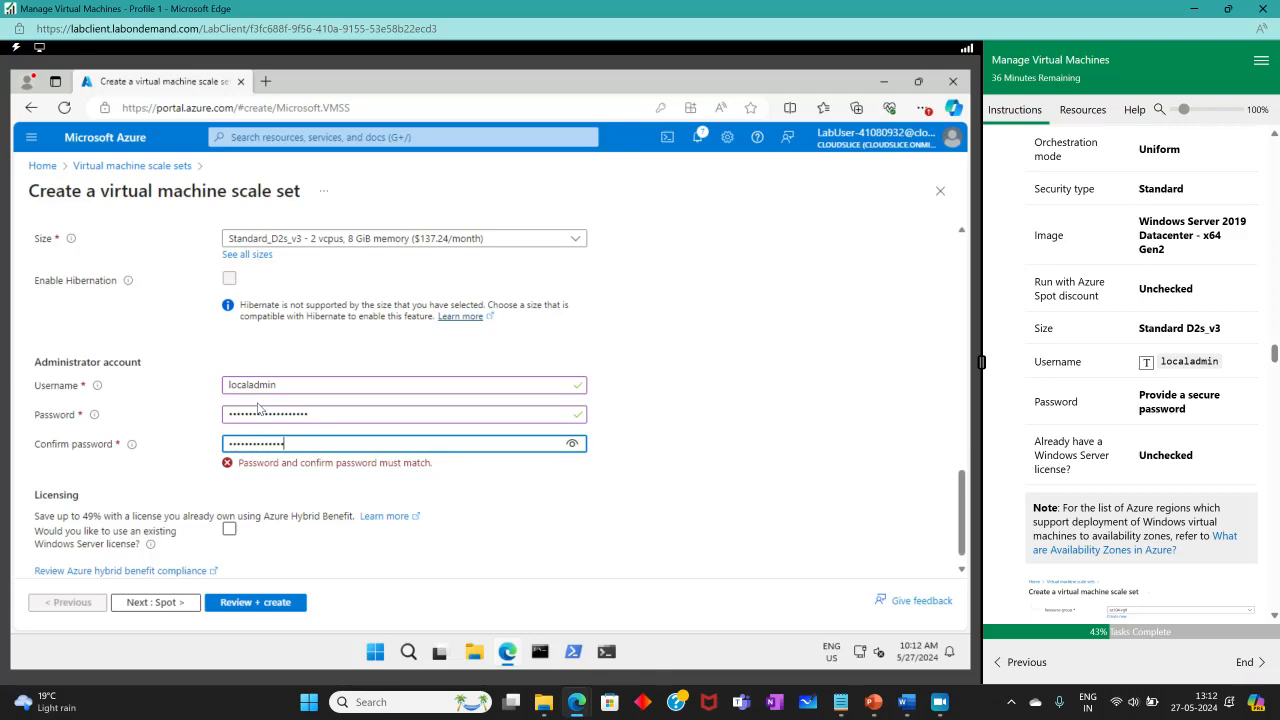
type("••")
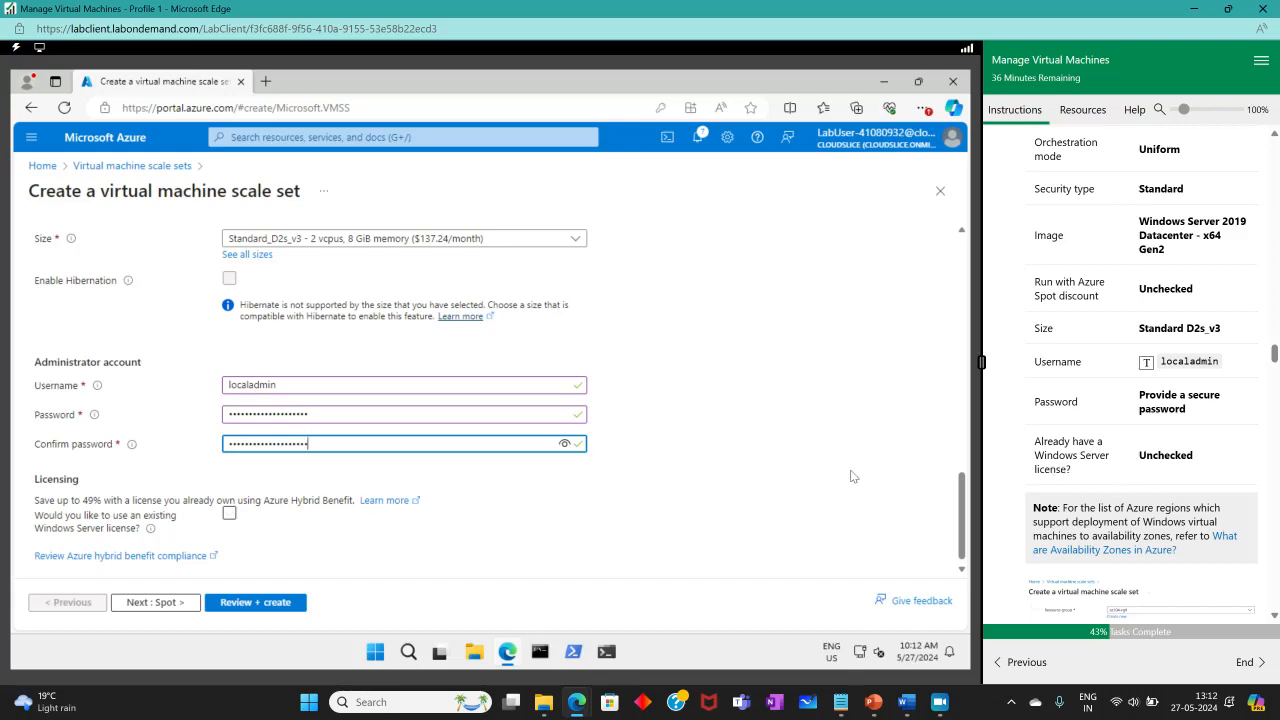
left_click(229, 513)
scroll(1068, 426, "up", 2)
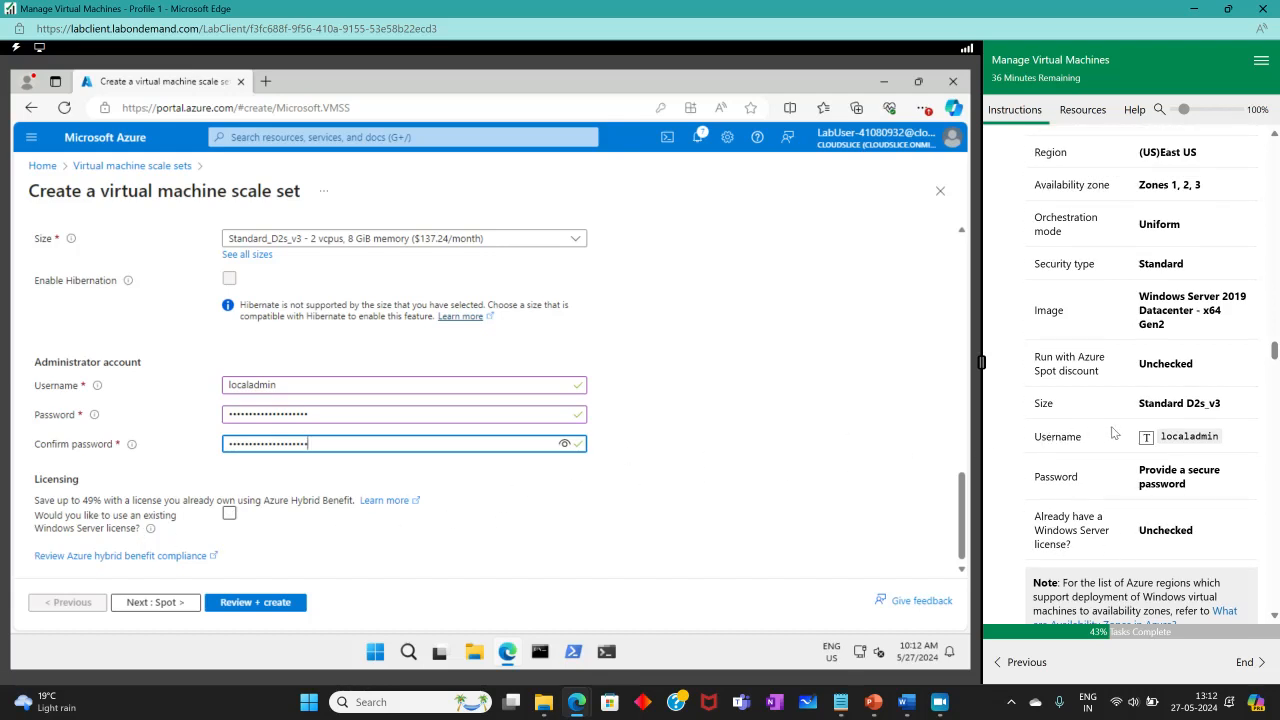
scroll(717, 463, "up", 1)
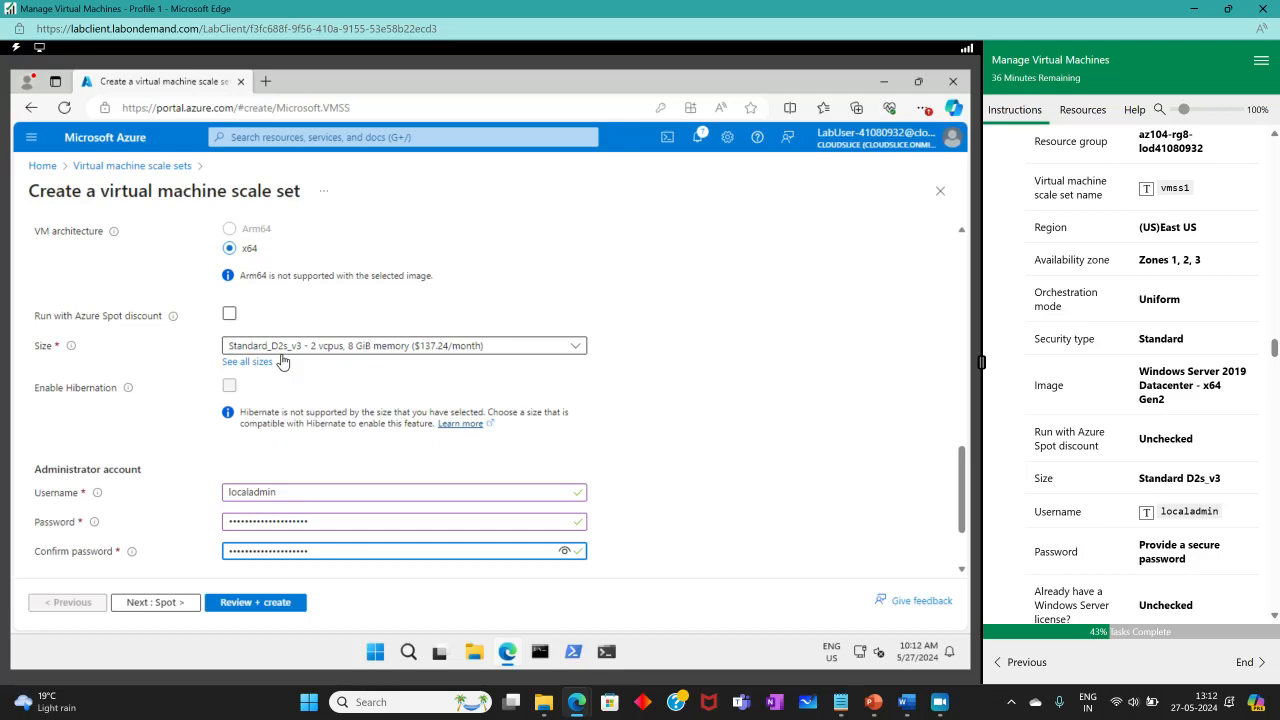
Choose Uniform orchestration mode and continue to the Spot tab.
scroll(338, 403, "up", 1)
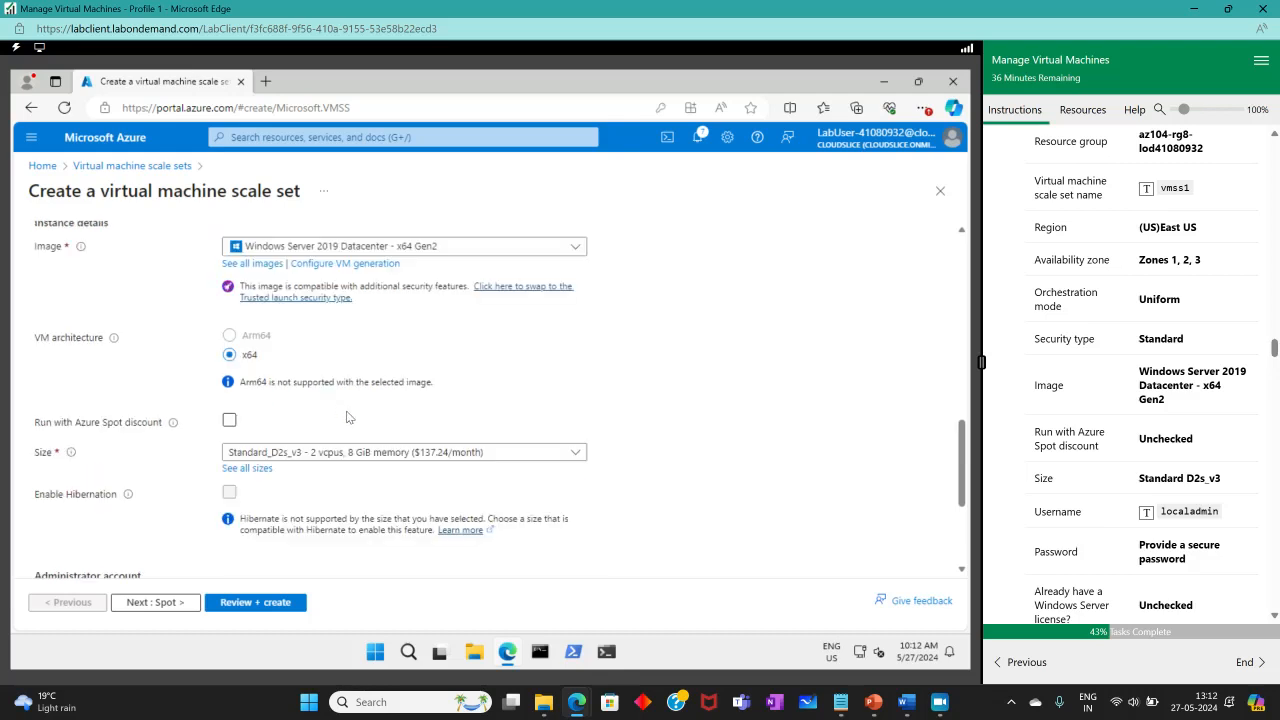
scroll(349, 417, "up", 2)
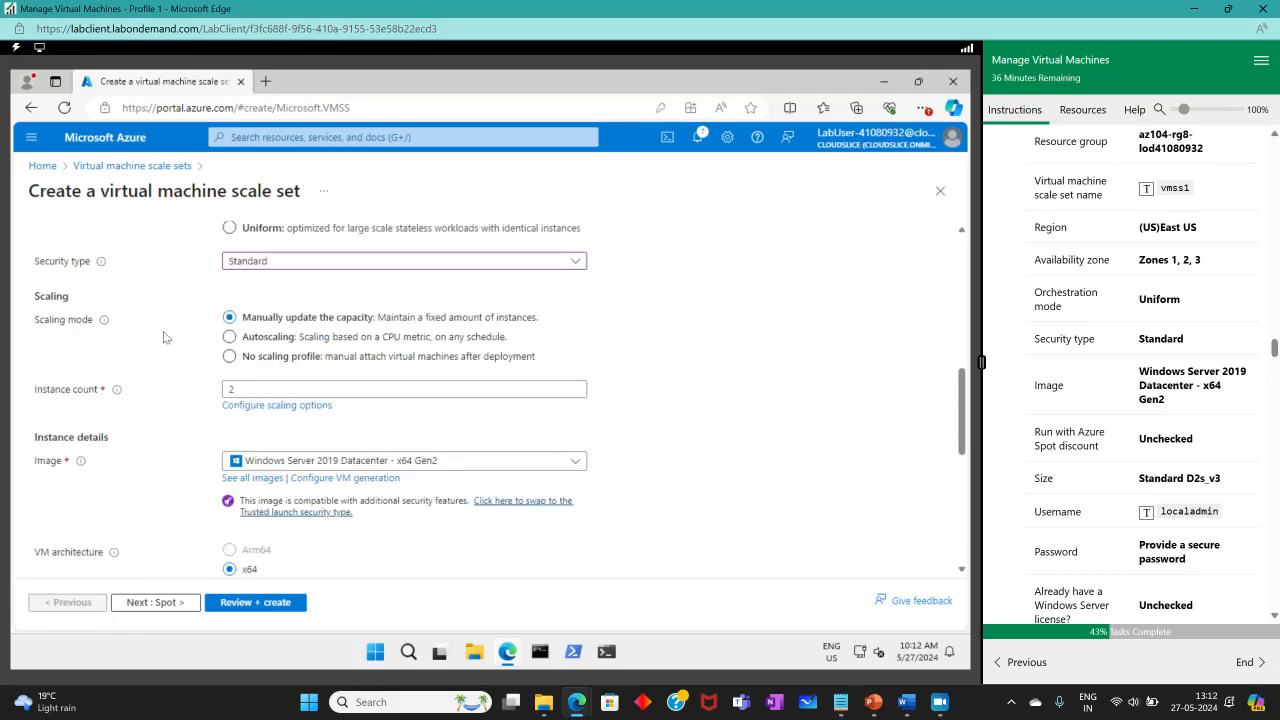
scroll(1141, 404, "up", 1)
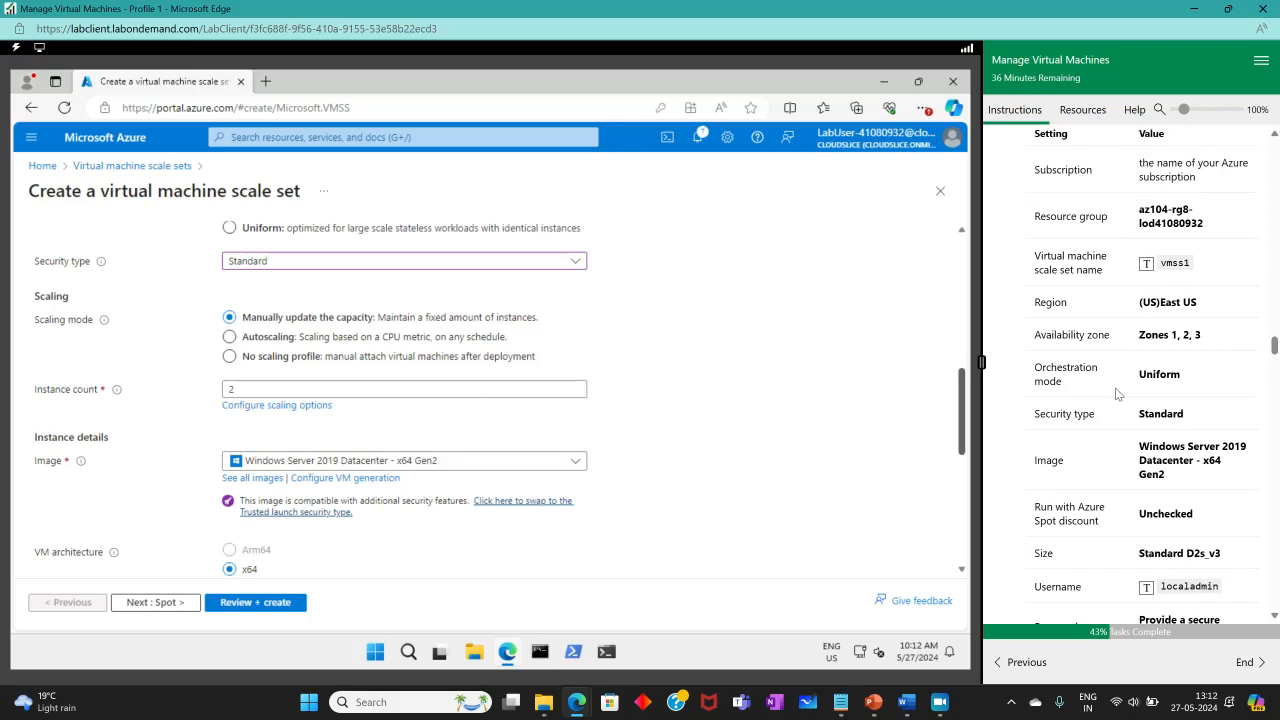
scroll(528, 440, "up", 1)
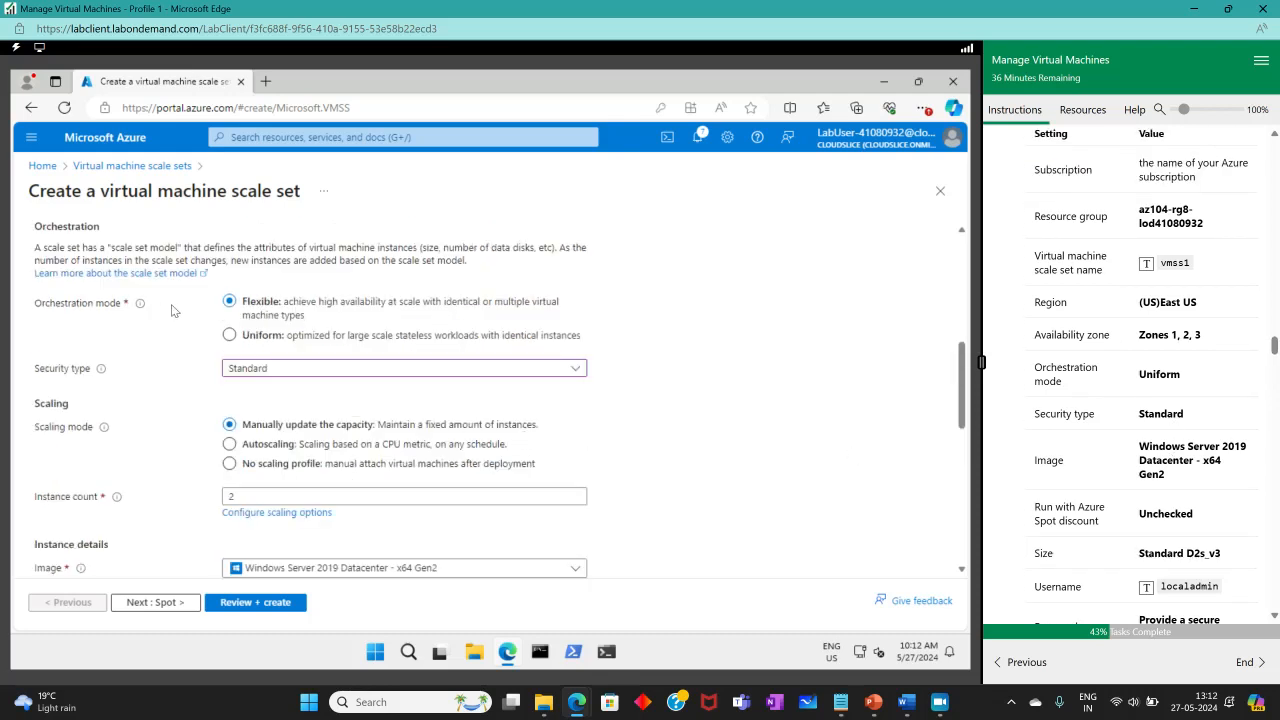
left_click(228, 333)
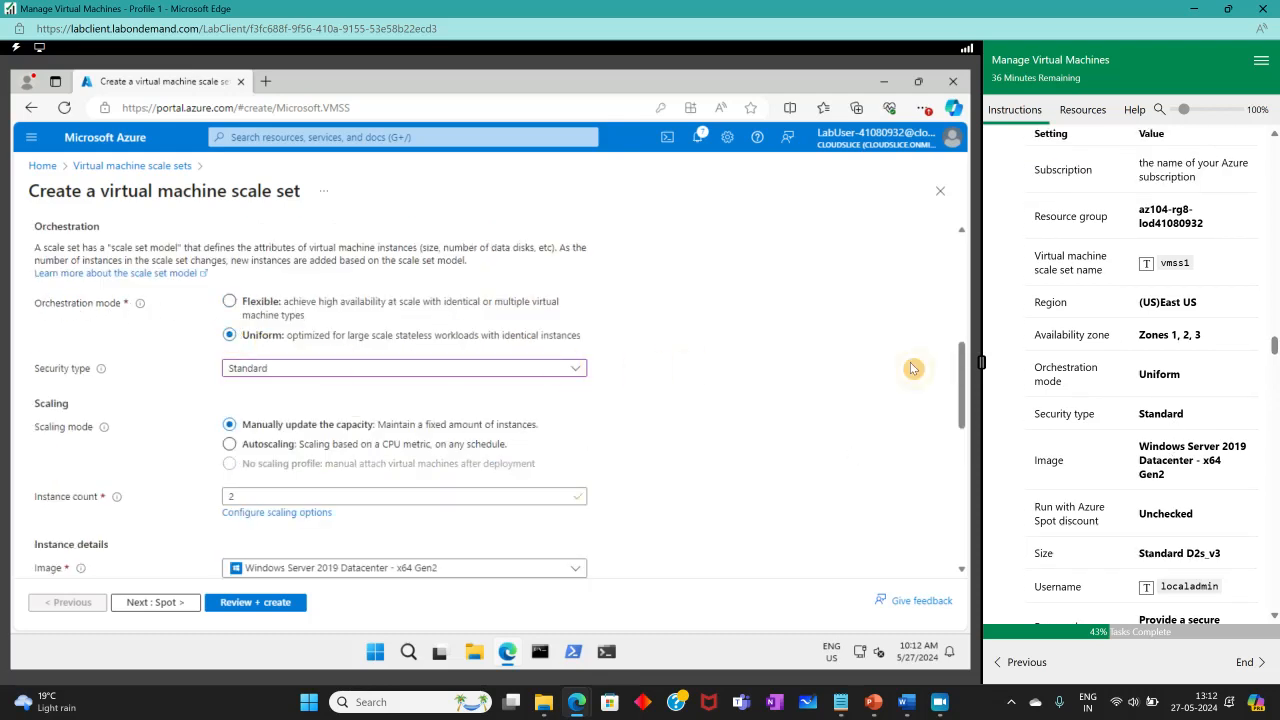
scroll(693, 412, "up", 1)
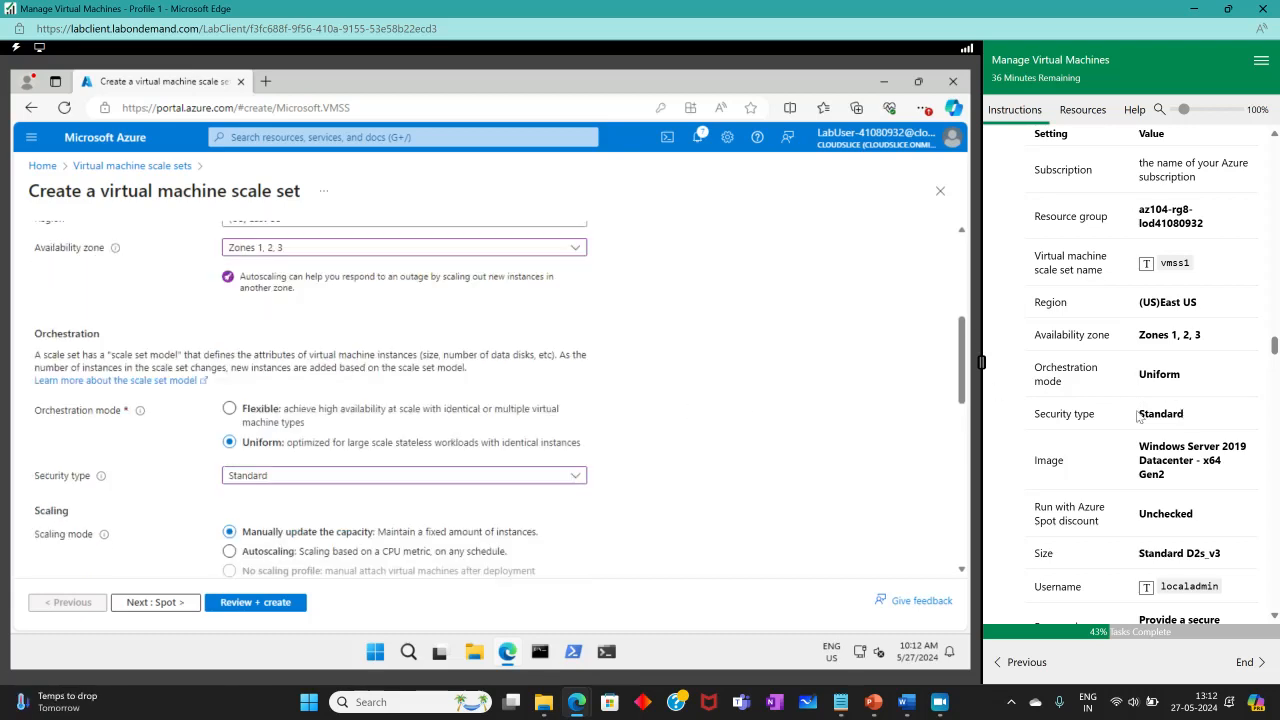
scroll(375, 420, "down", 1)
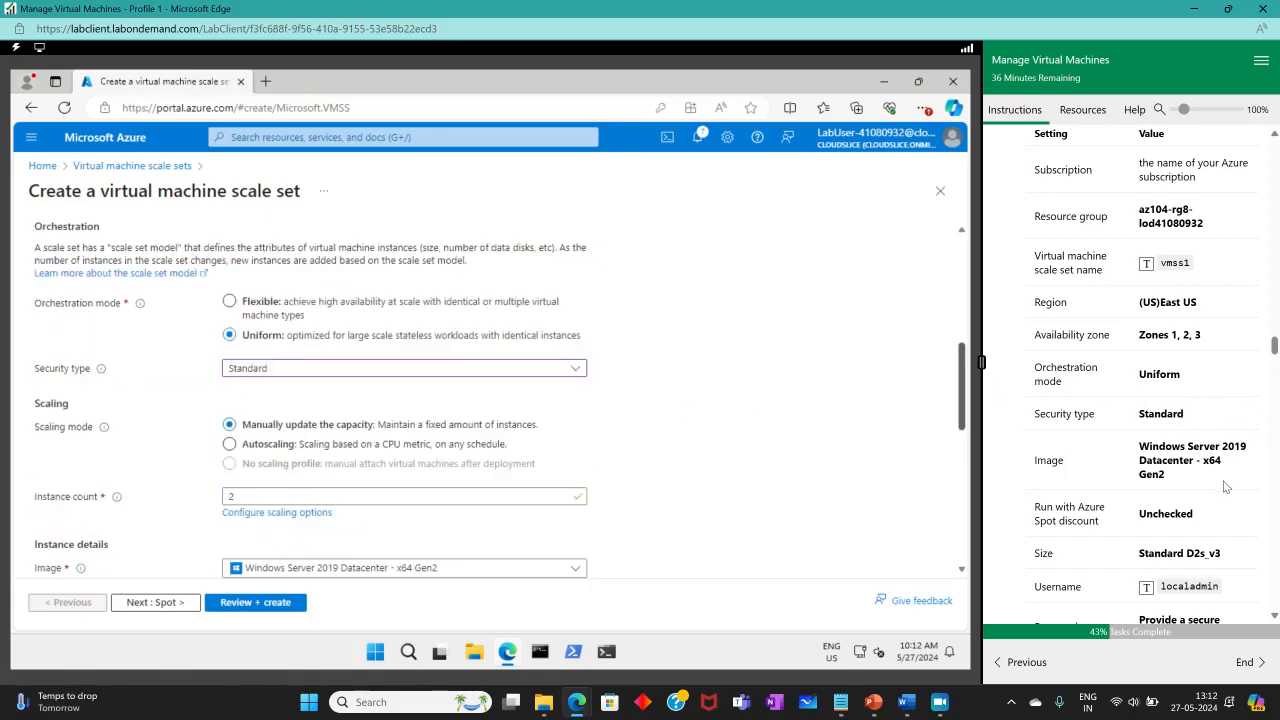
scroll(1120, 270, "down", 5)
scroll(1120, 270, "up", 2)
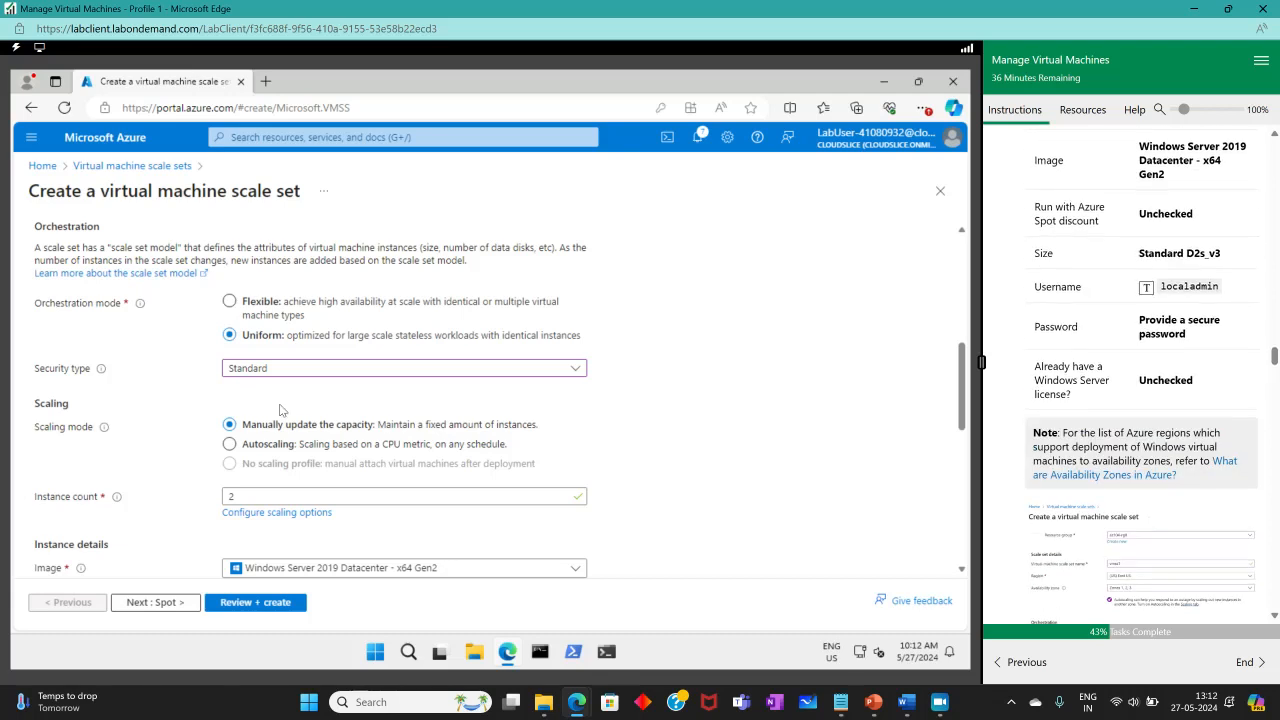
scroll(268, 461, "down", 5)
left_click(157, 602)
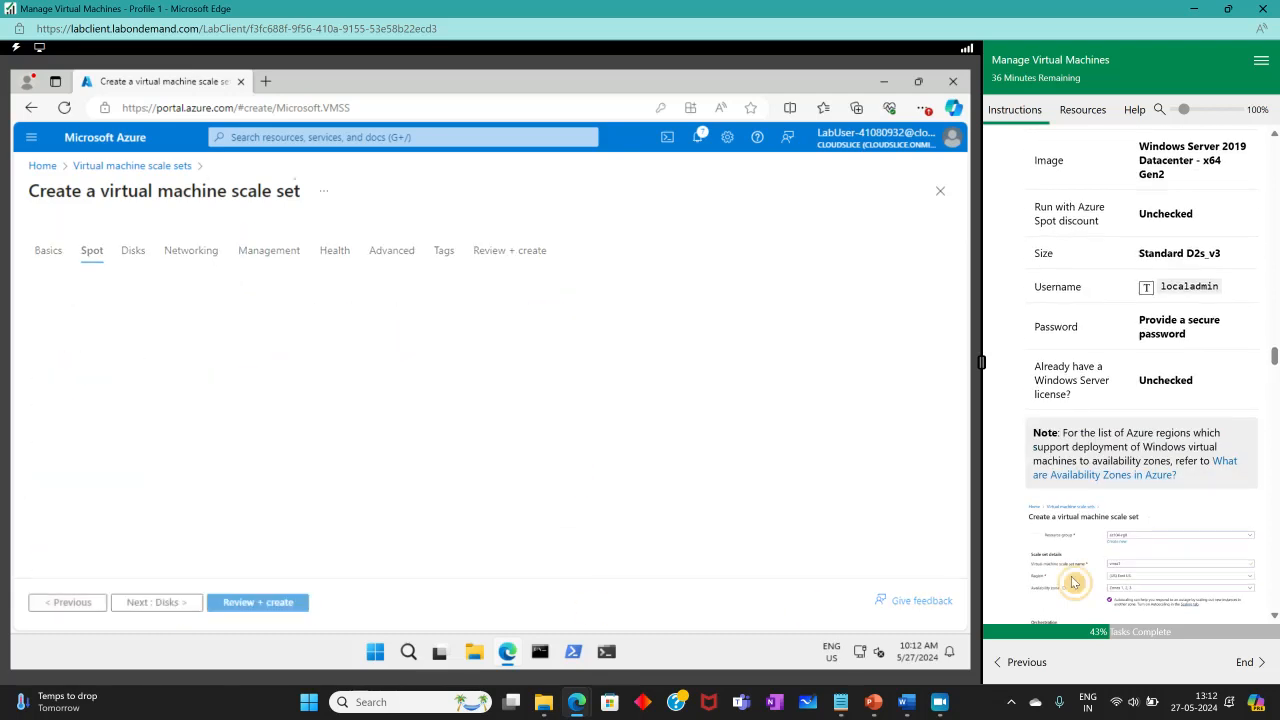
Accept Spot and Disks defaults to reach Networking, declining the browser's password save.
scroll(1120, 540, "down", 3)
scroll(1168, 518, "up", 10)
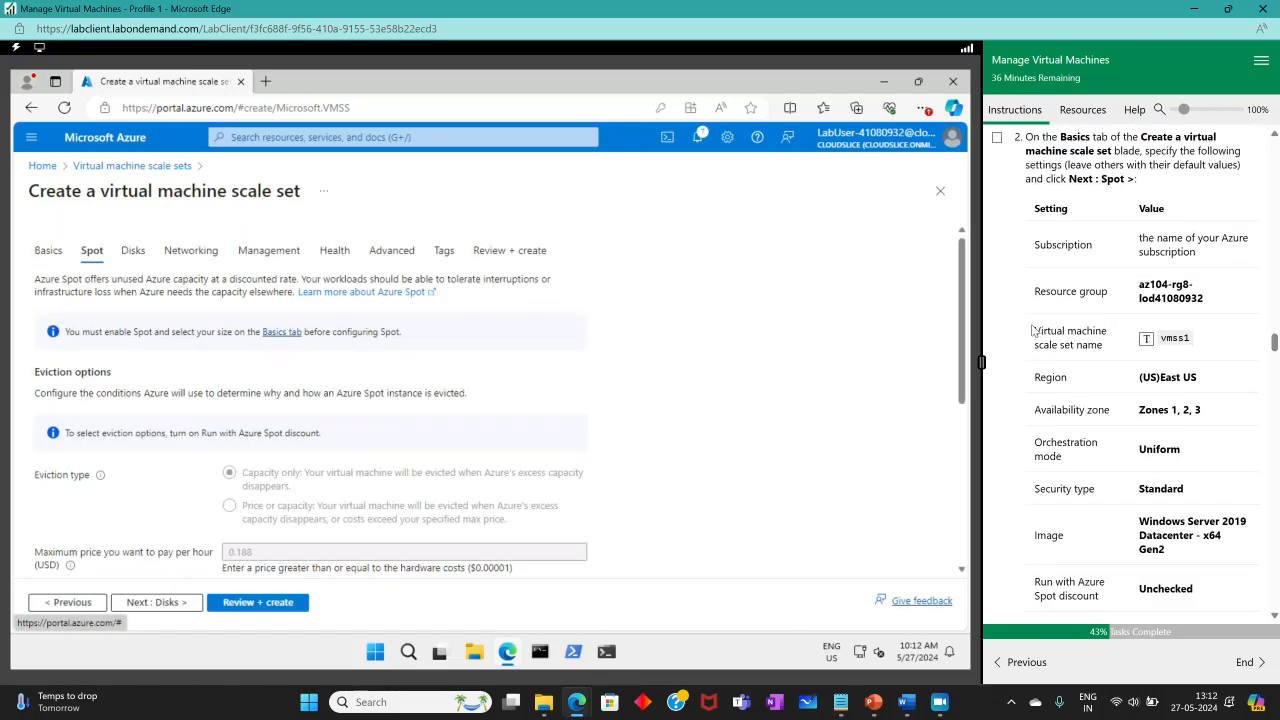
left_click(997, 289)
scroll(1064, 351, "down", 10)
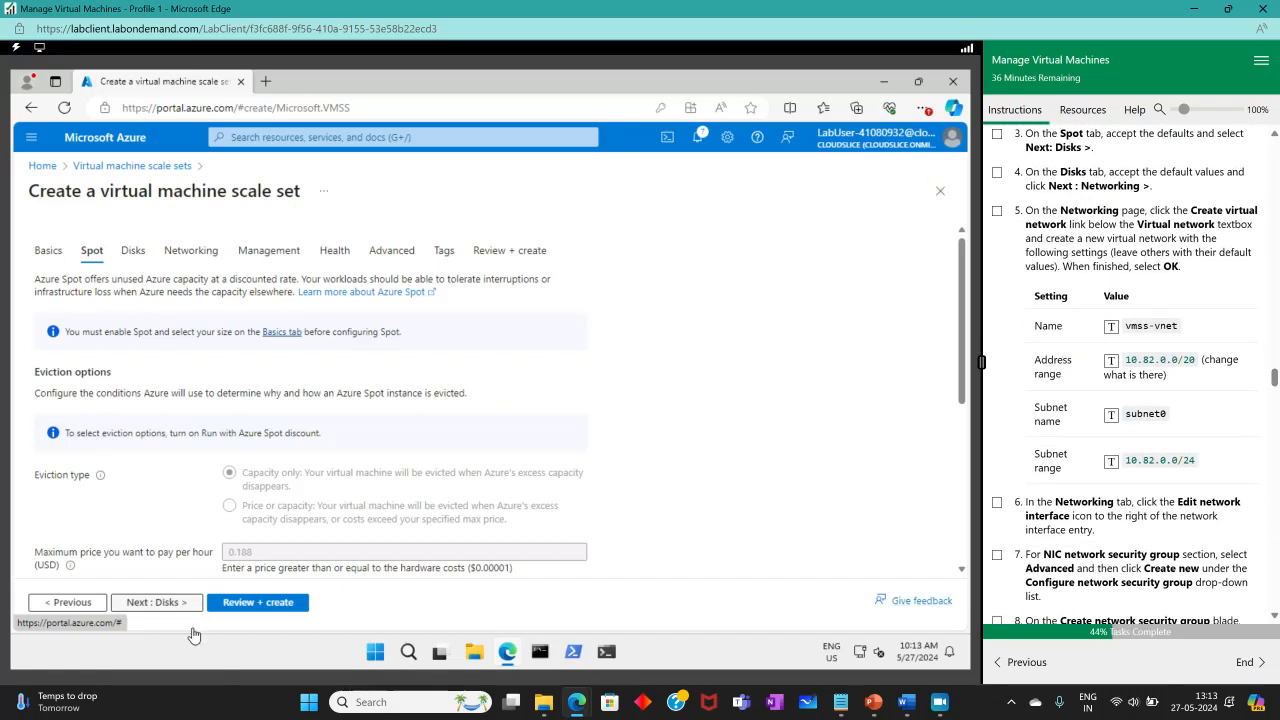
left_click(157, 602)
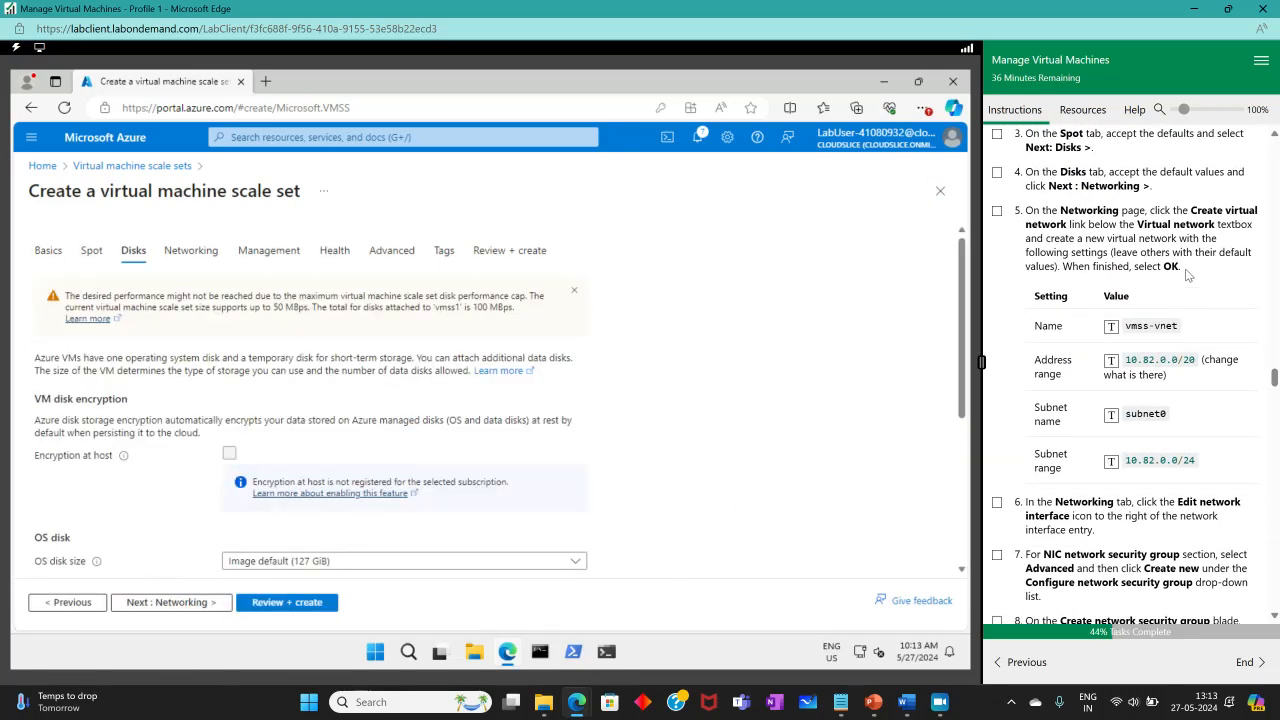
left_click(163, 603)
left_click(699, 242)
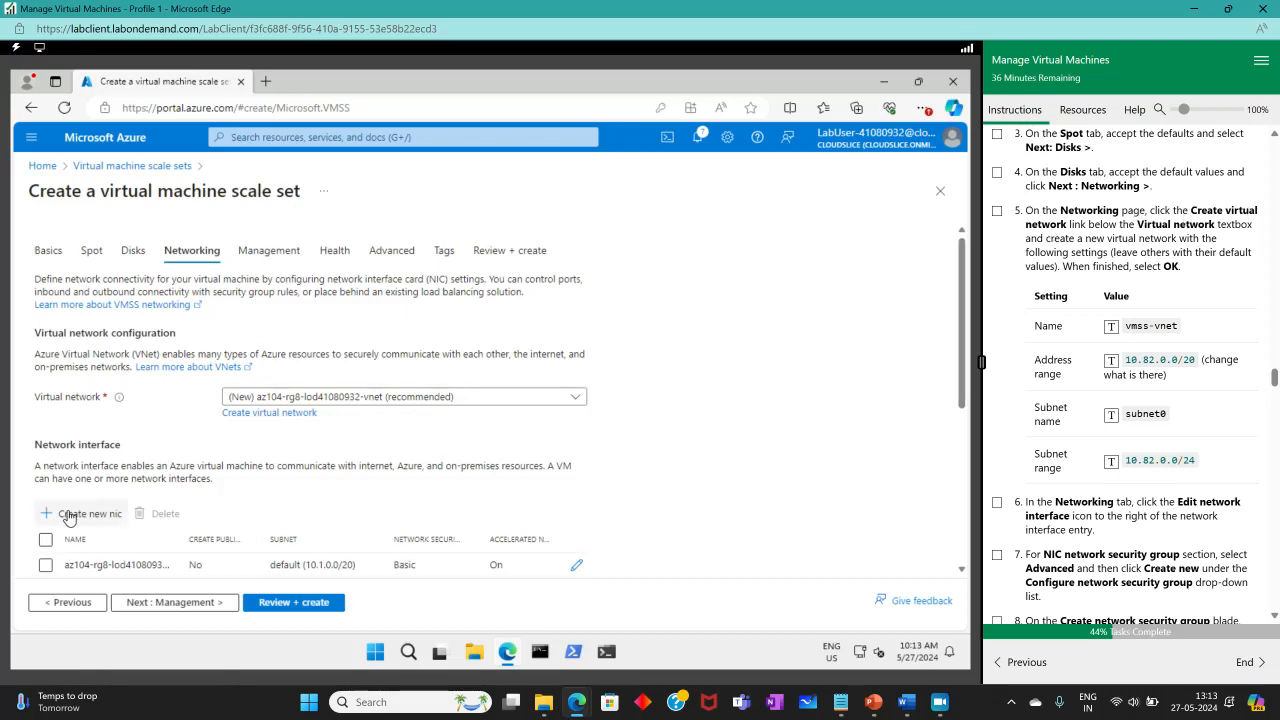
Create virtual network vmss-vnet with address space 10.82.0.0/20.
left_click(700, 435)
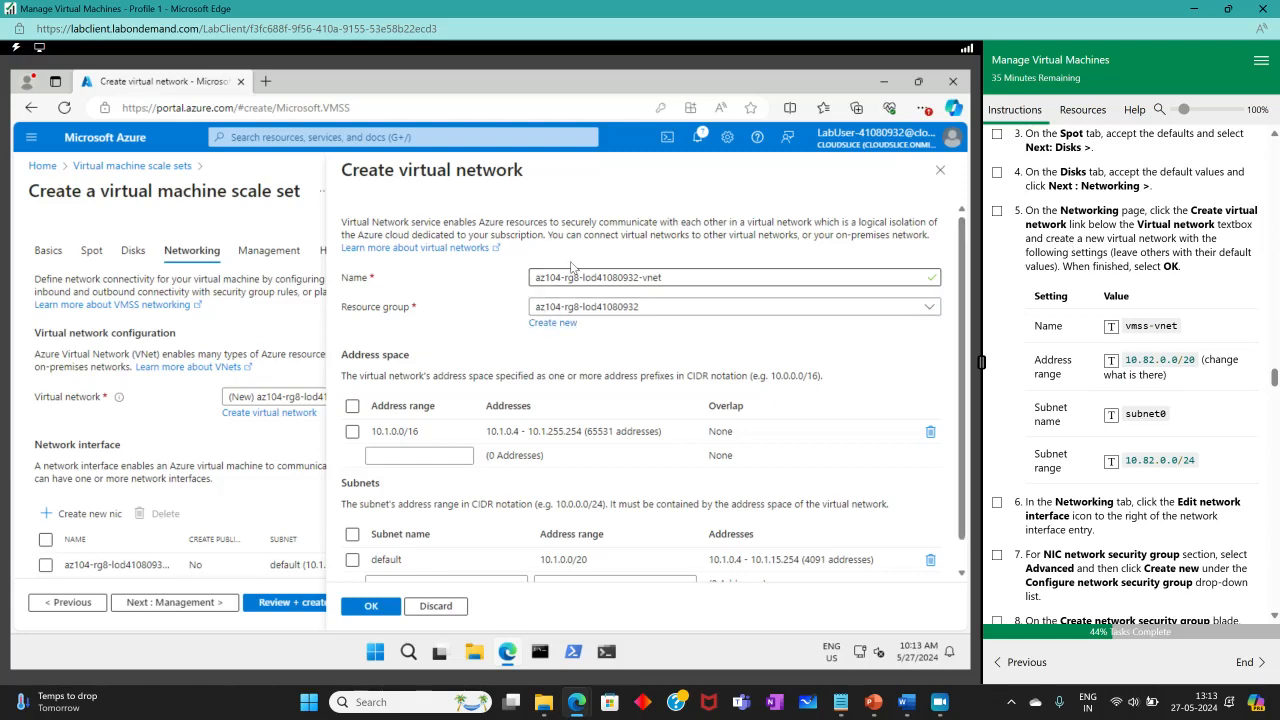
left_click_drag(673, 268, 507, 277)
left_click(1110, 327)
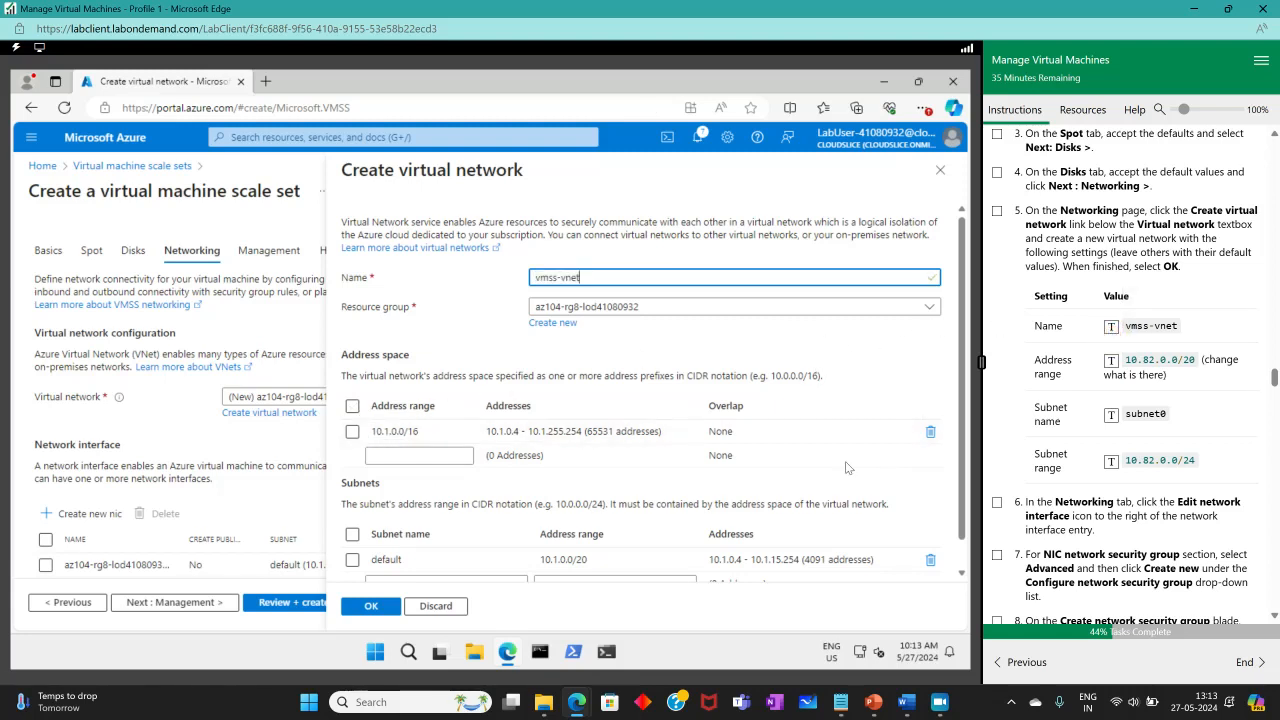
left_click(410, 431)
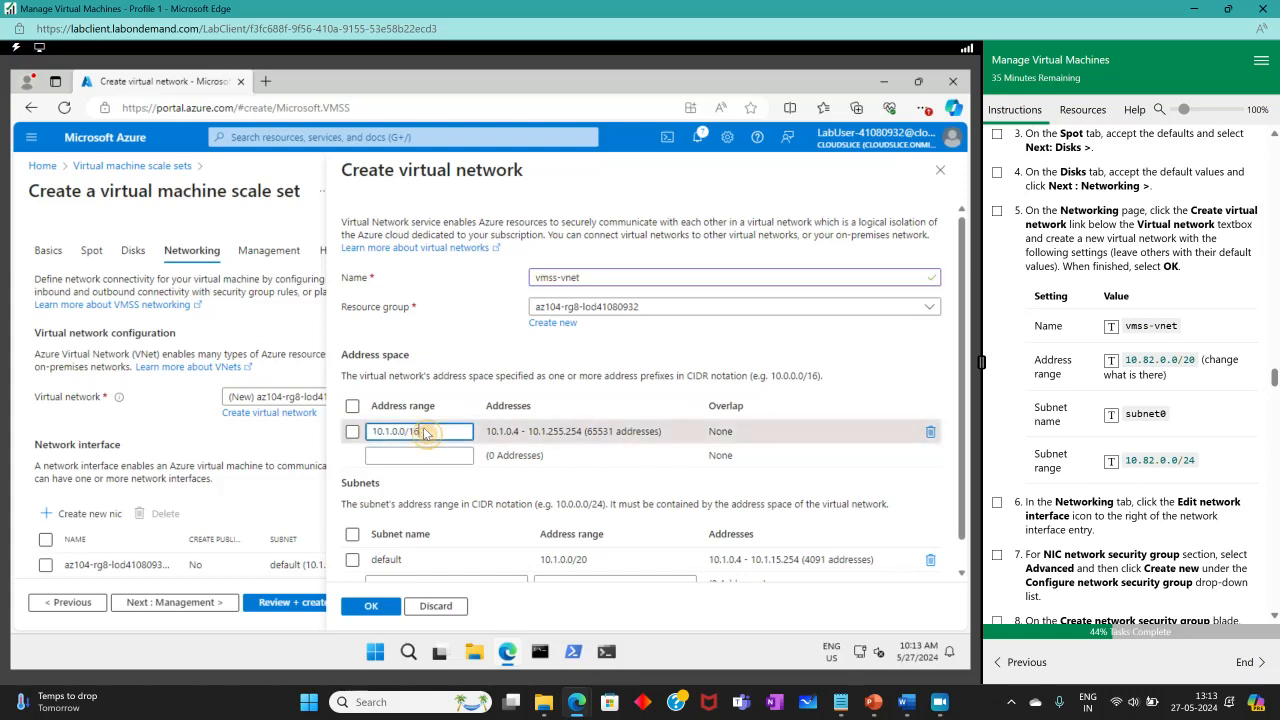
left_click_drag(461, 433, 312, 432)
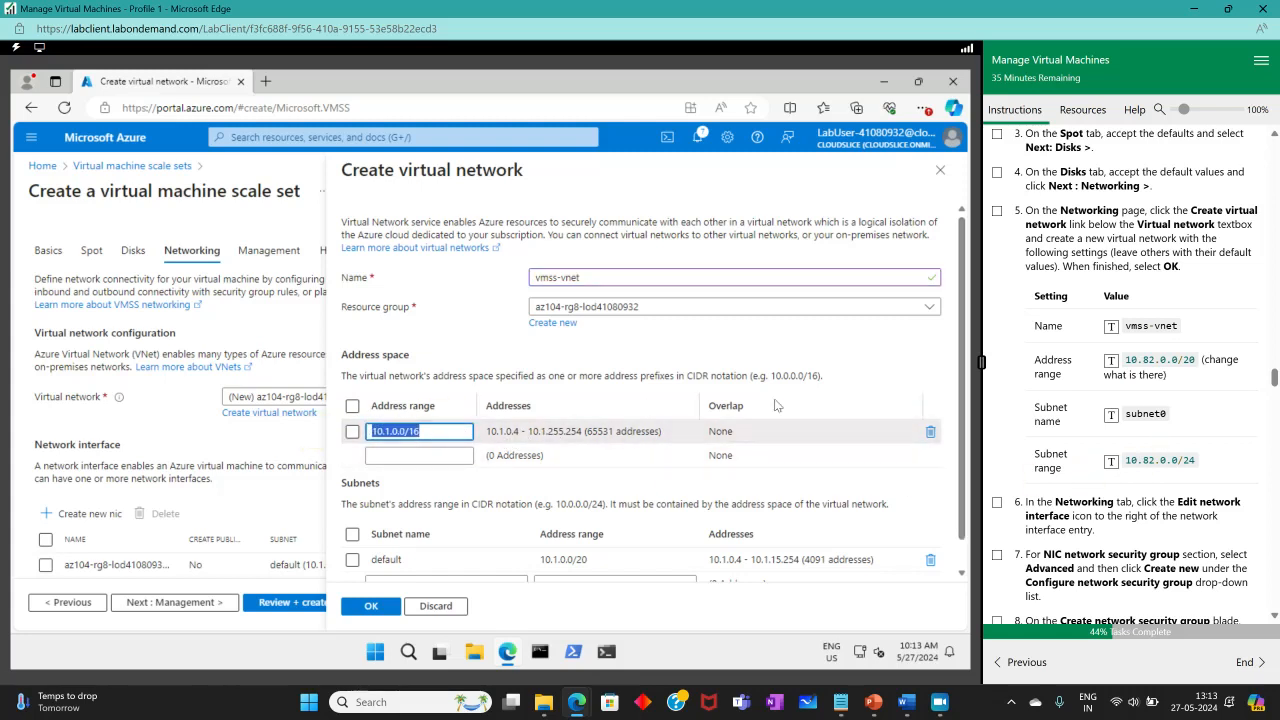
left_click(1111, 361)
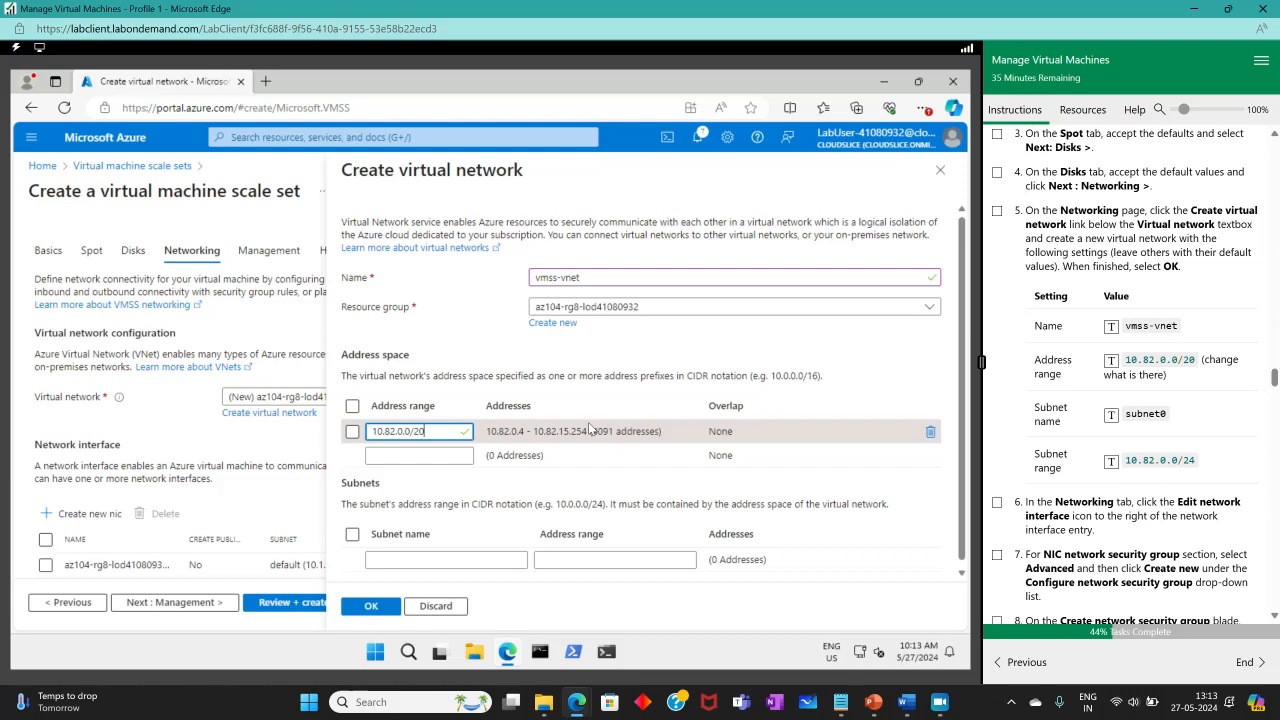
Add subnet subnet0 with range 10.82.0.0/24 and apply the new network.
left_click(392, 559)
left_click(1145, 413)
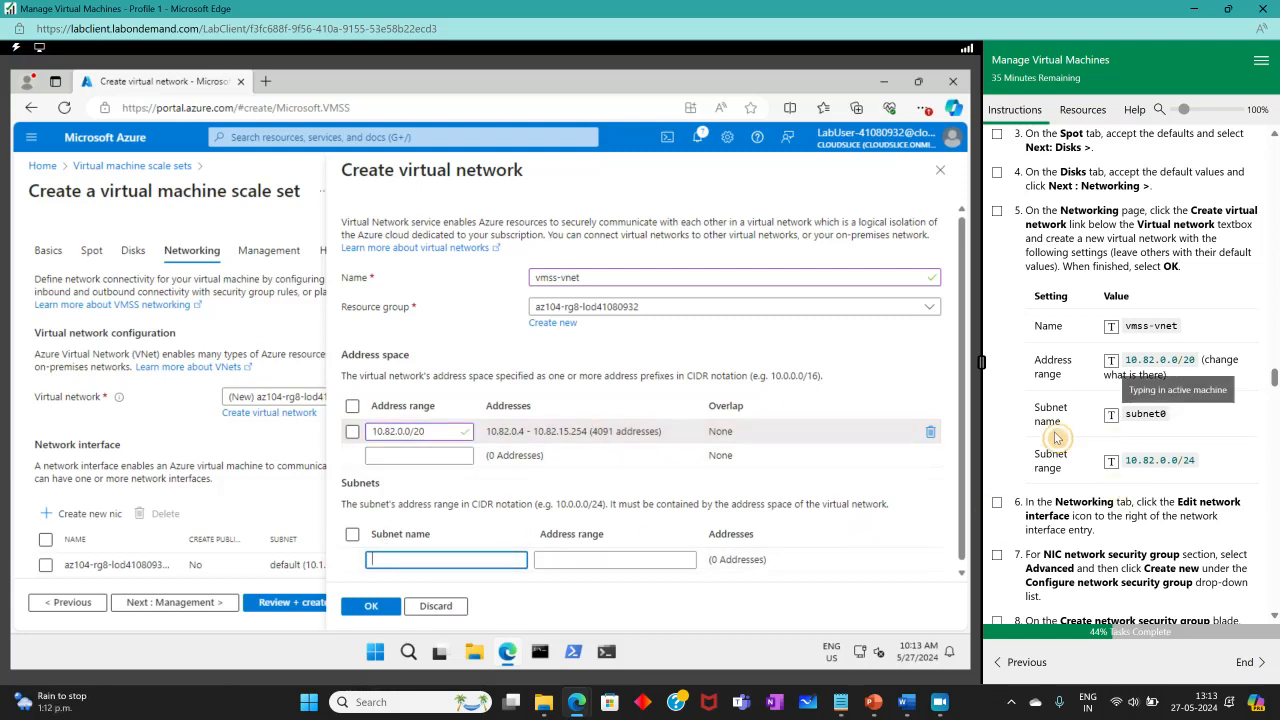
left_click(570, 561)
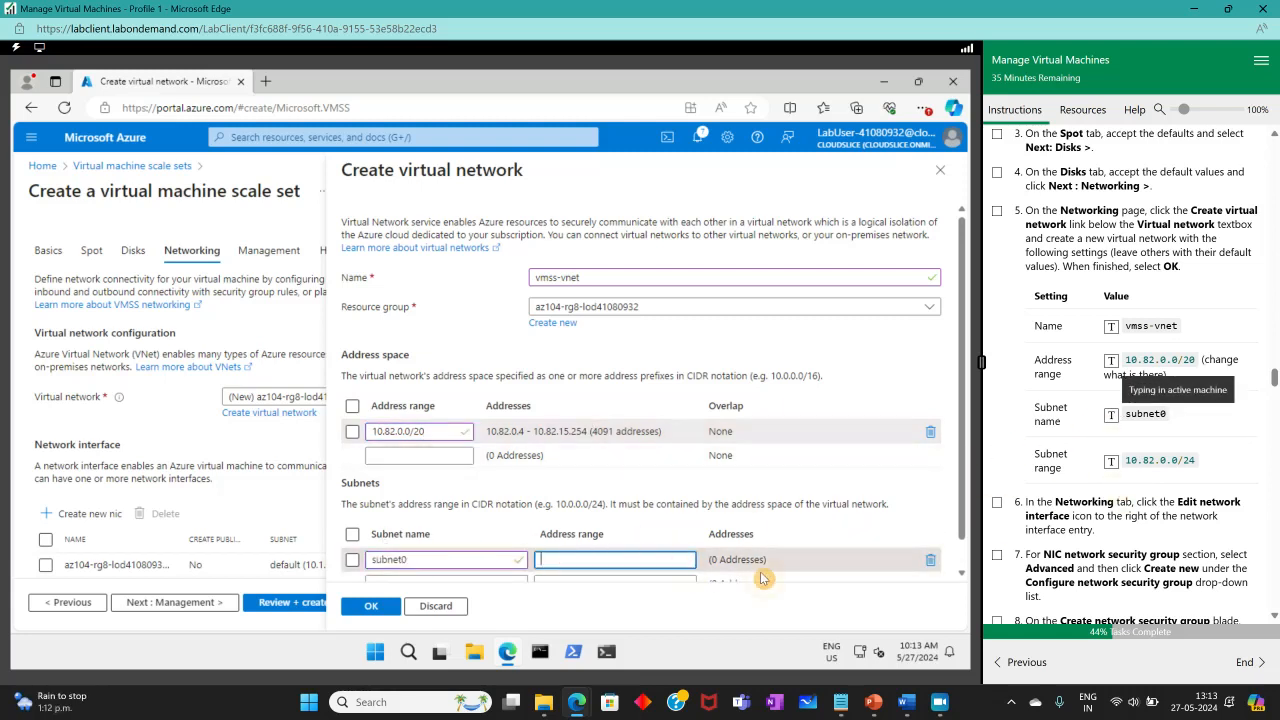
left_click(1159, 460)
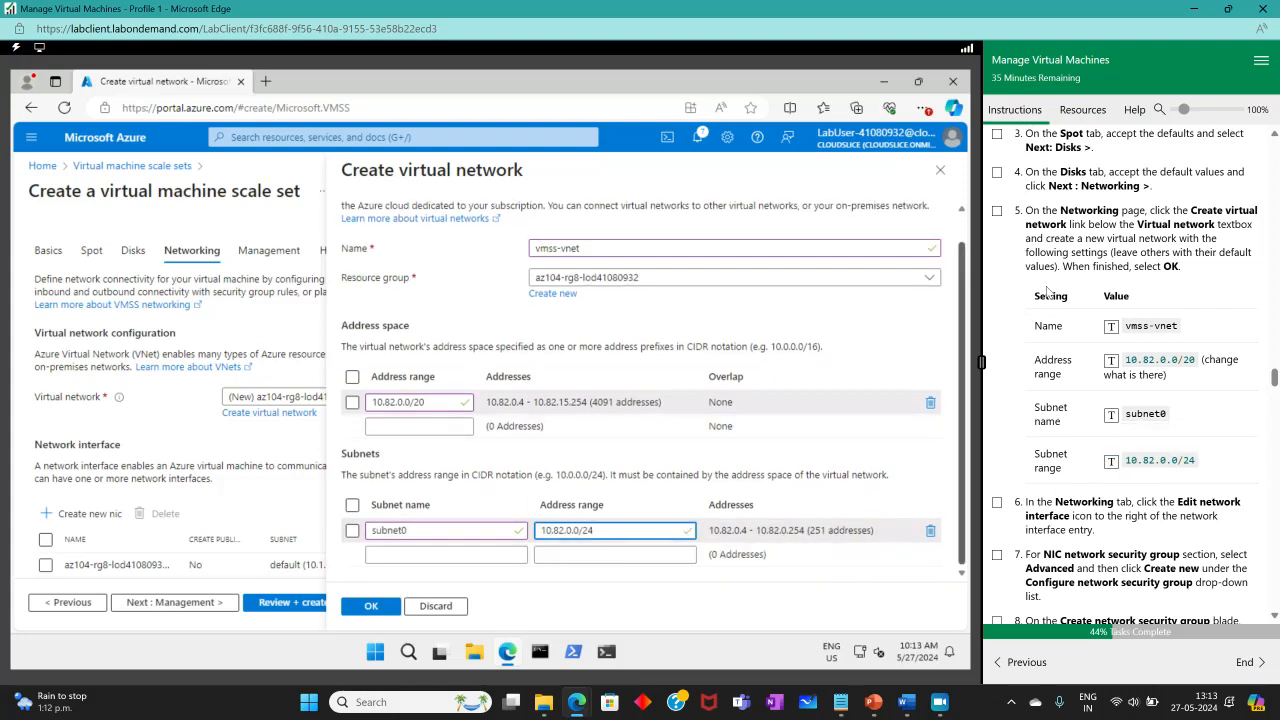
left_click(997, 212)
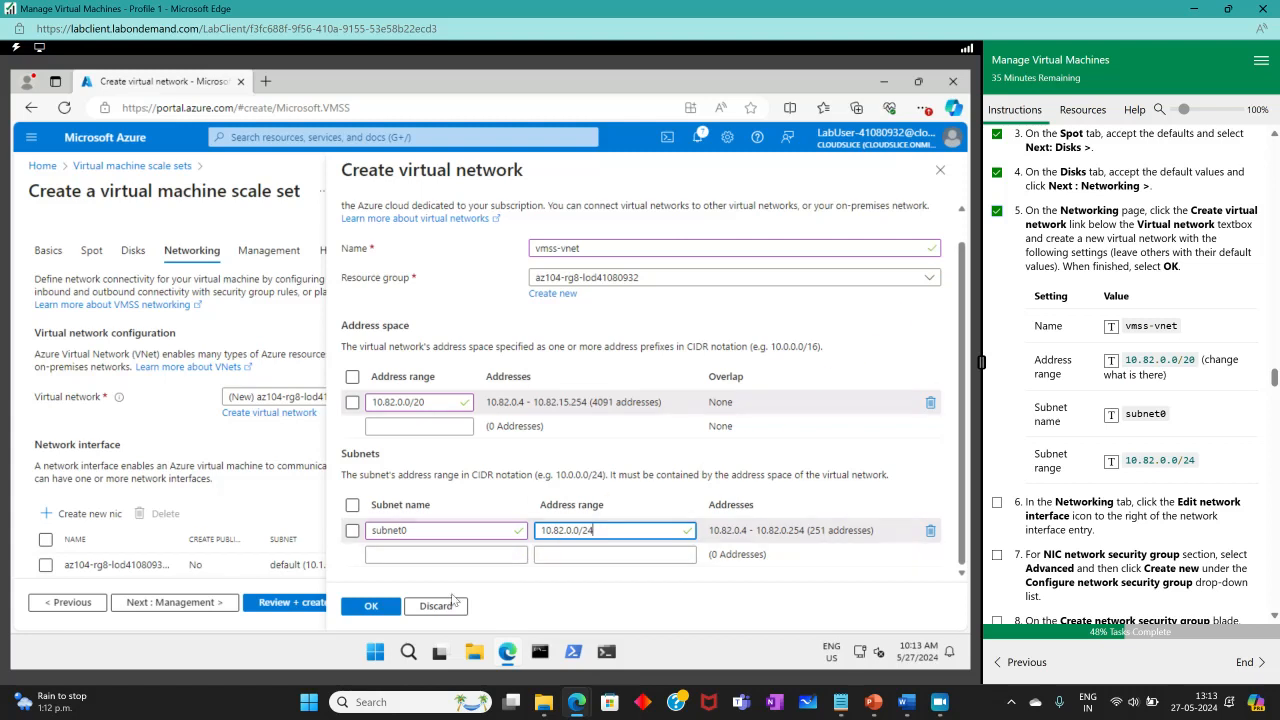
left_click(371, 606)
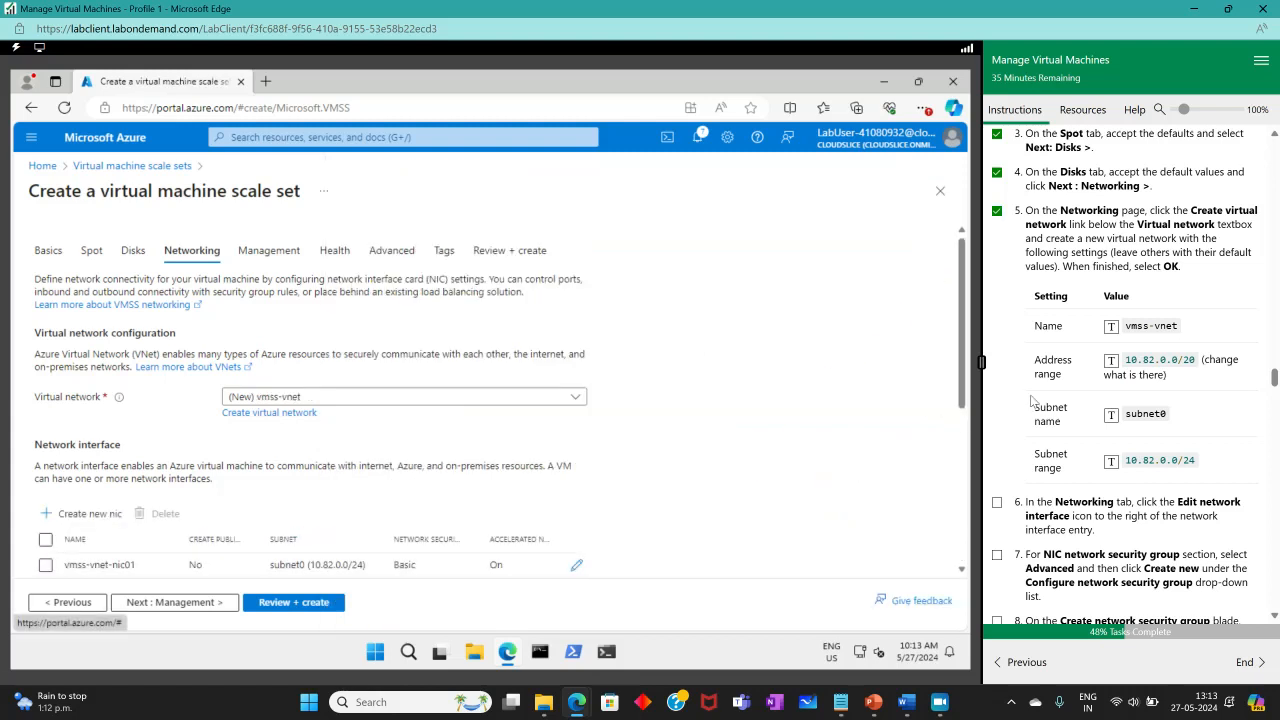
Edit the network interface, set its security group to Advanced, and create new vmss1-nsg.
scroll(1127, 368, "down", 3)
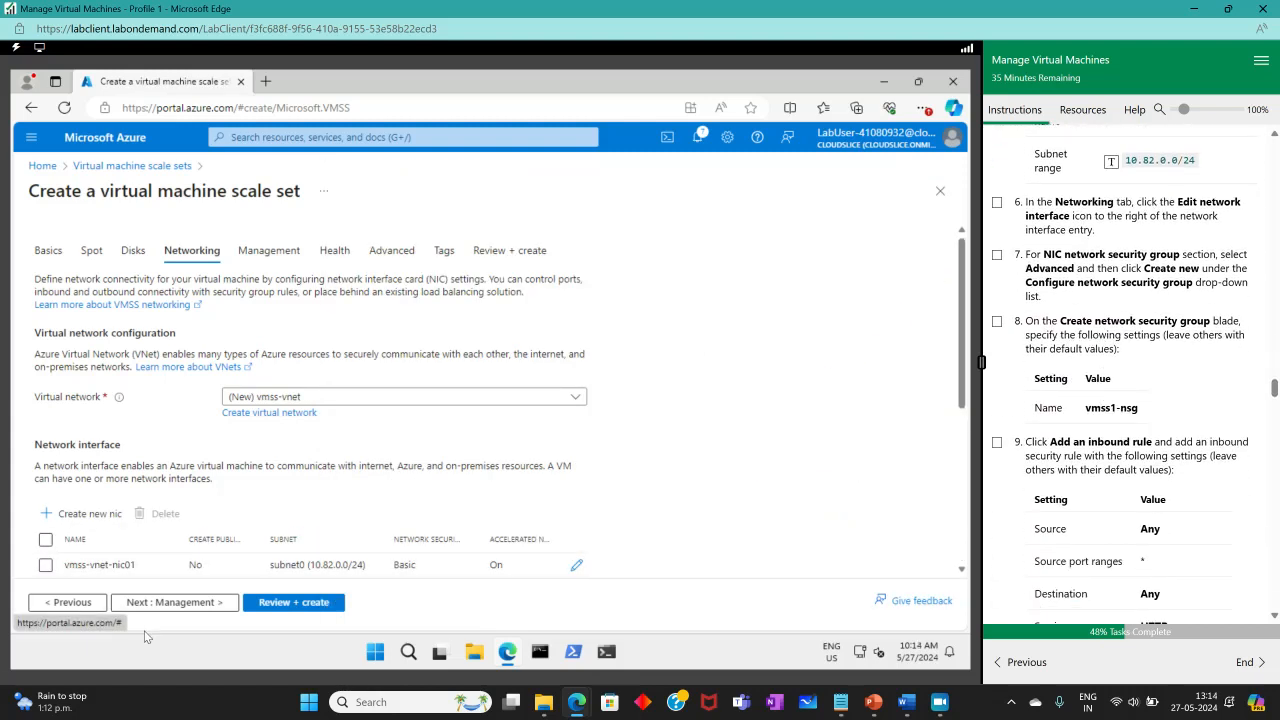
scroll(382, 484, "down", 1)
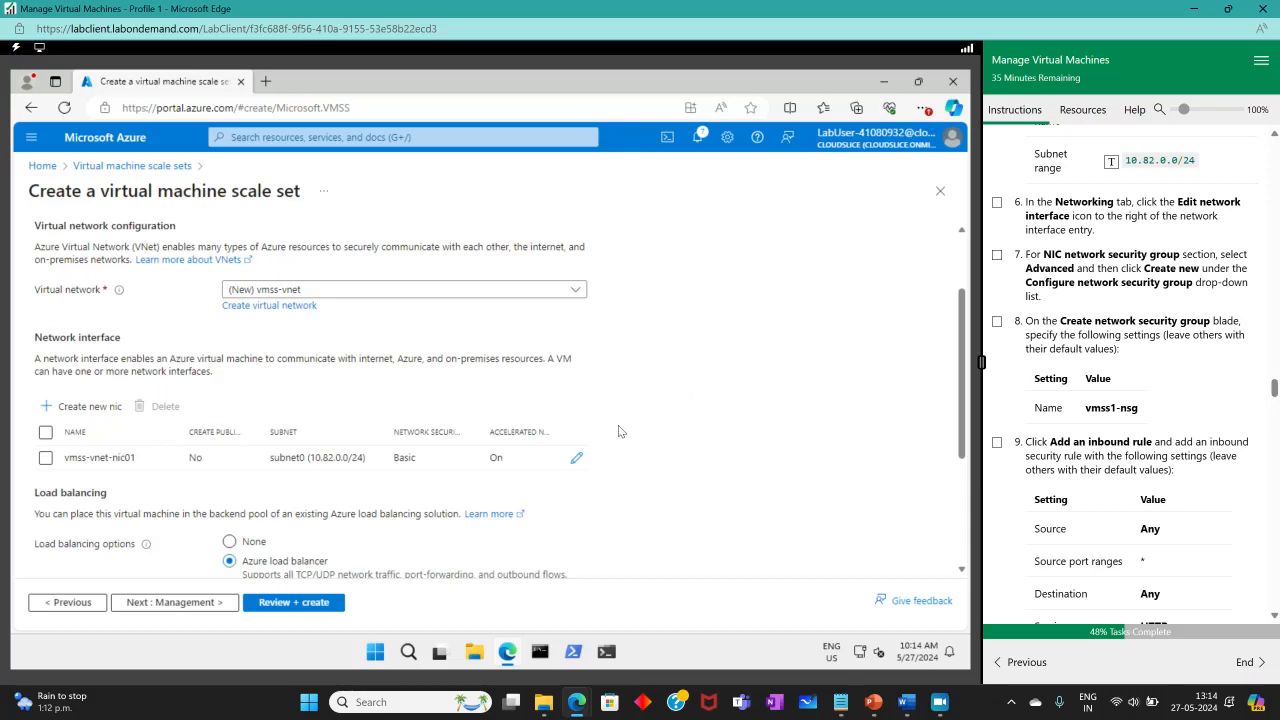
left_click(576, 459)
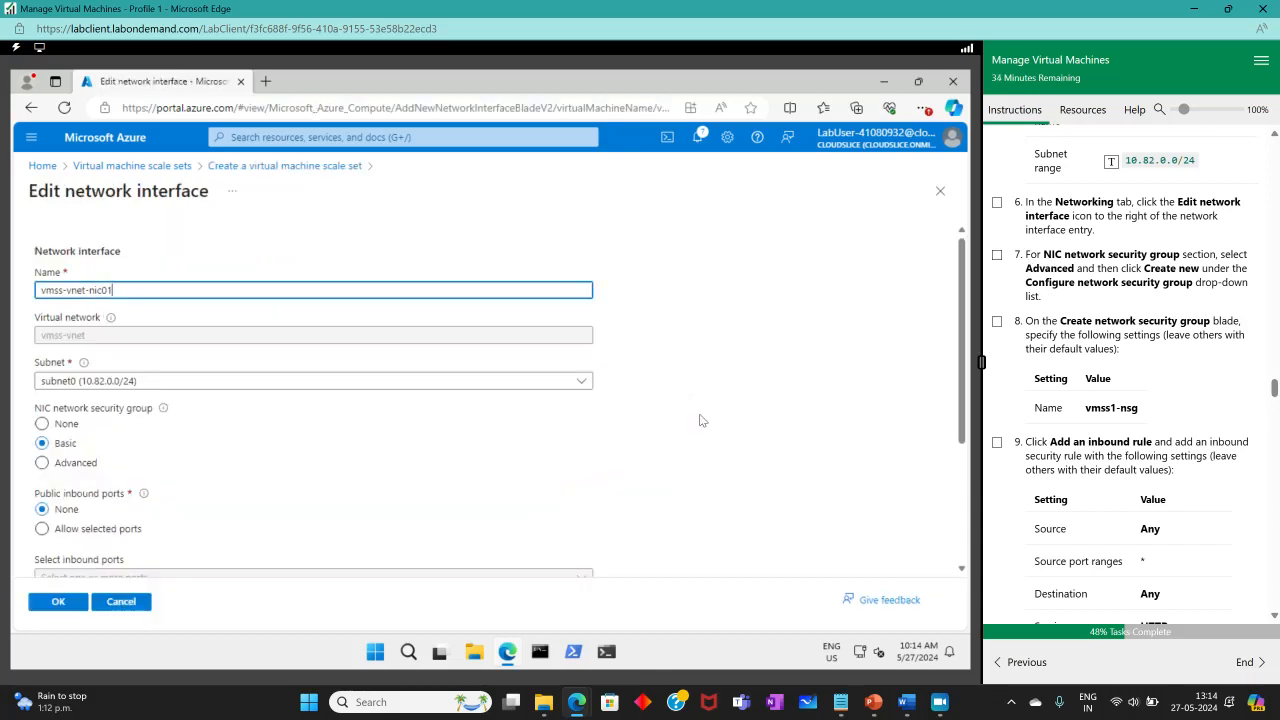
left_click(996, 203)
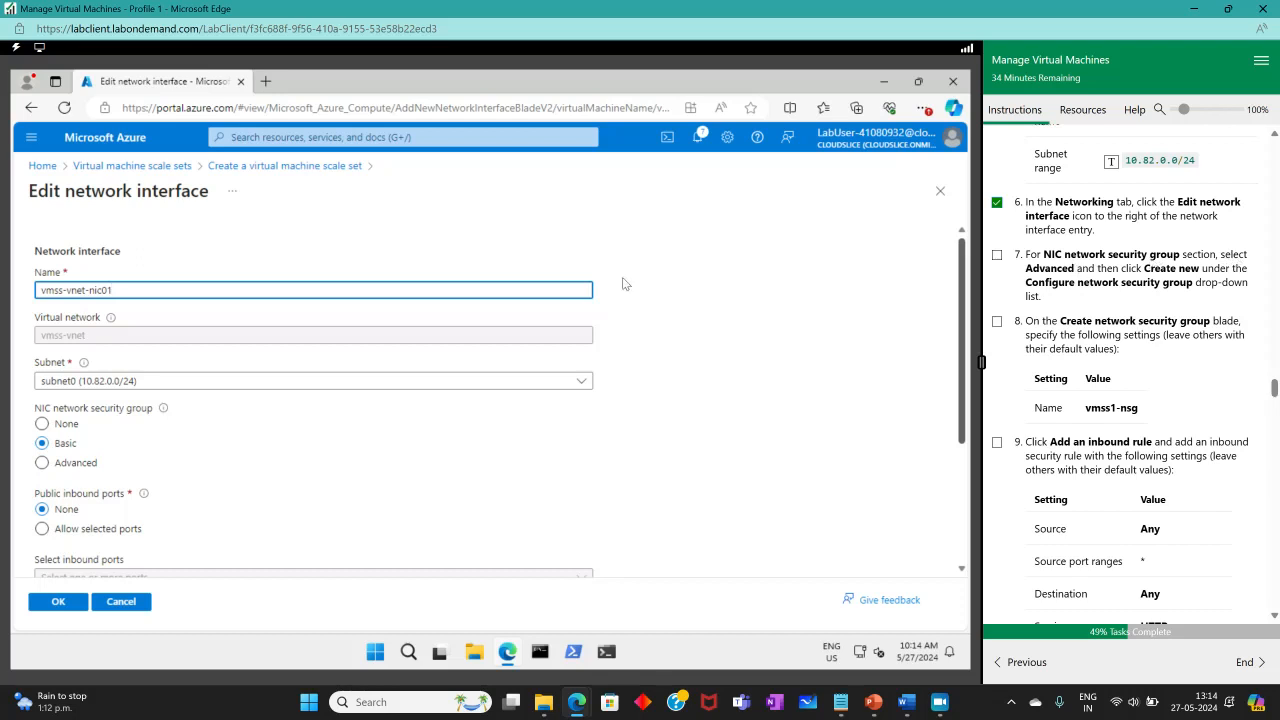
left_click(43, 465)
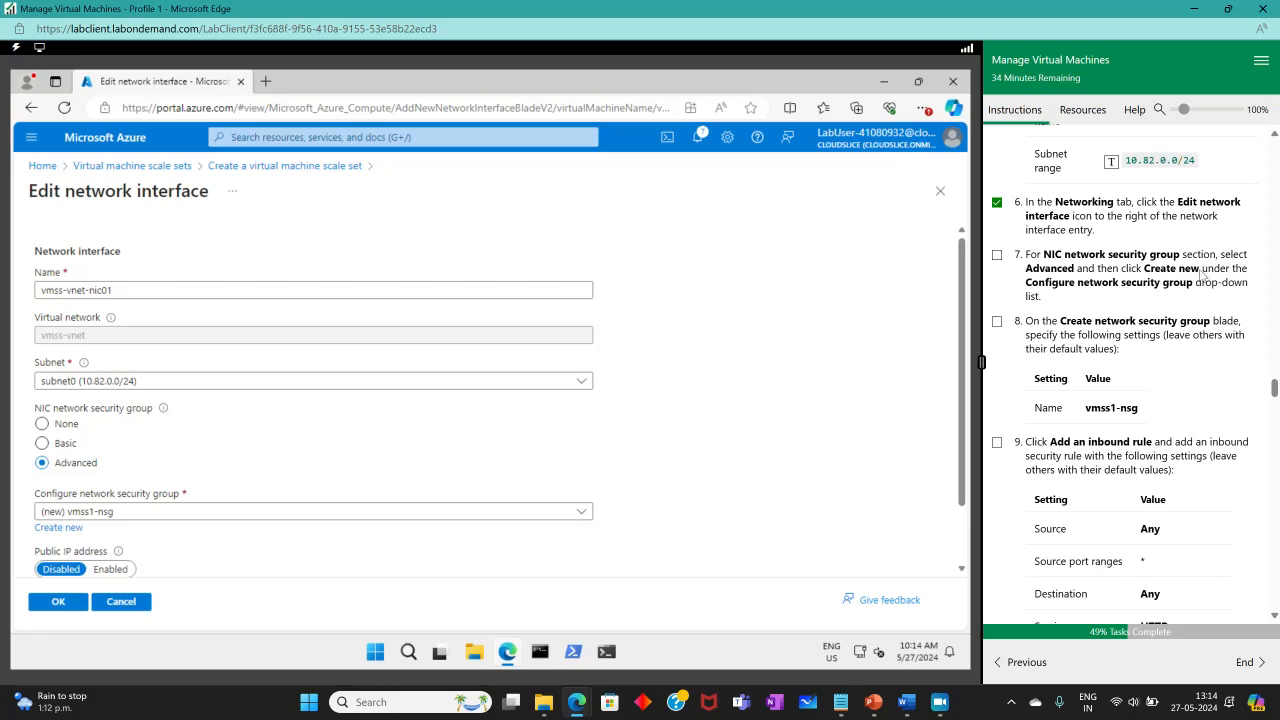
left_click(58, 527)
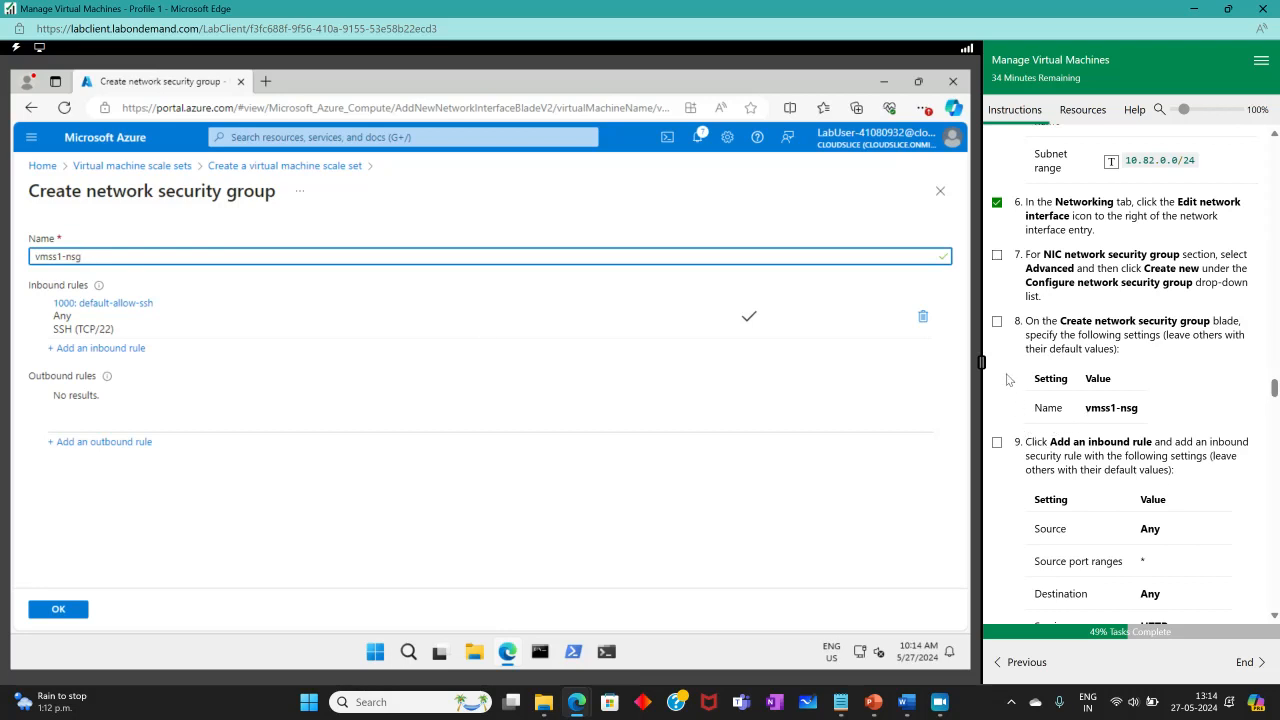
Add an HTTP inbound rule named allow-http to vmss1-nsg.
left_click(997, 323)
scroll(1058, 240, "down", 2)
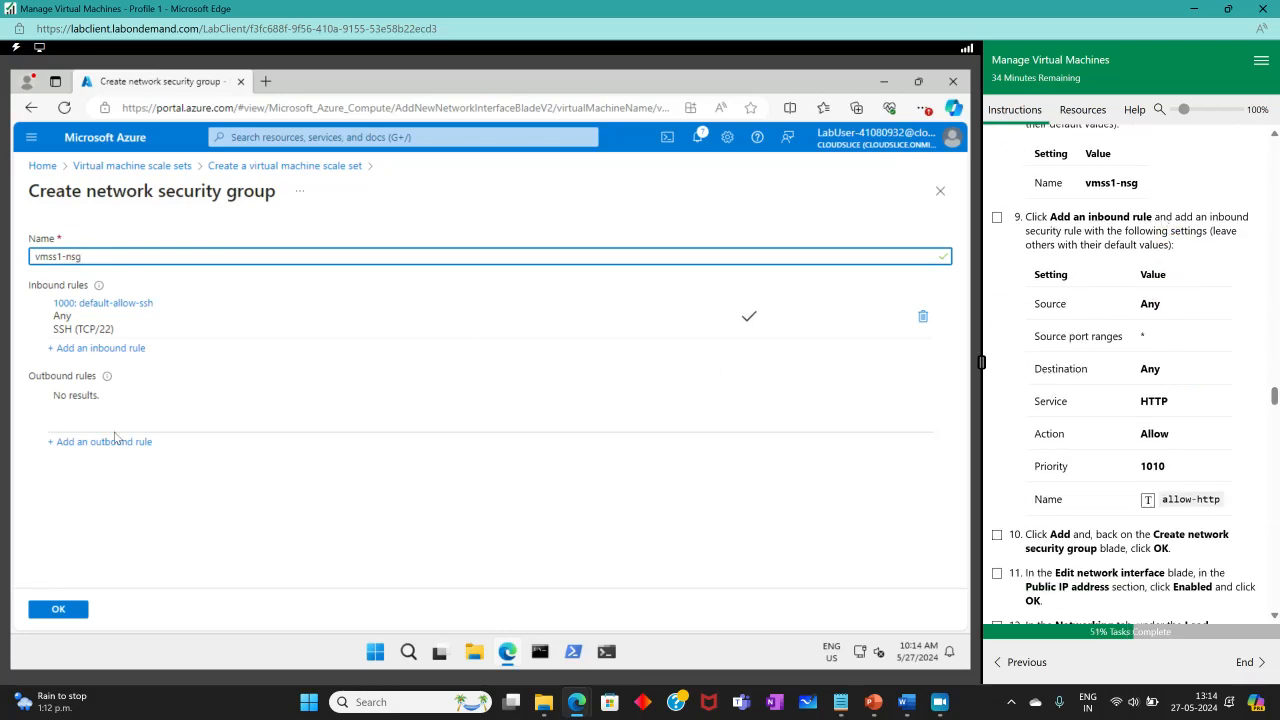
left_click(78, 350)
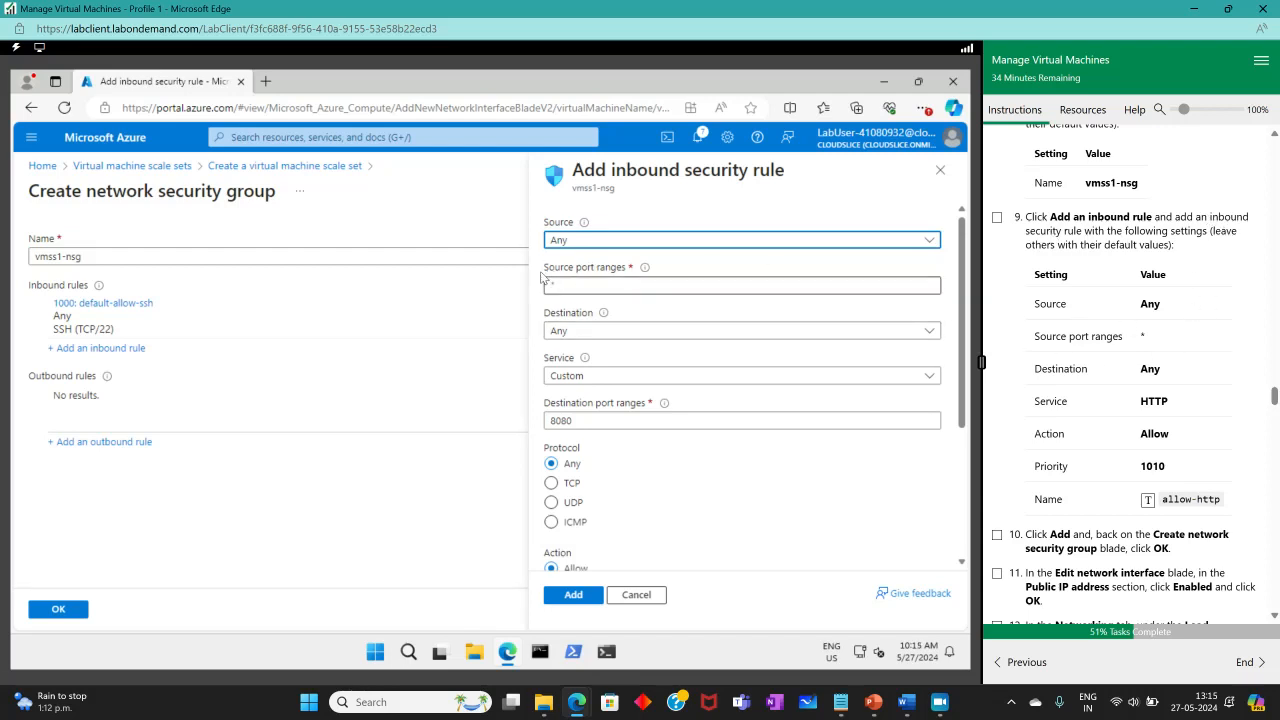
left_click(593, 377)
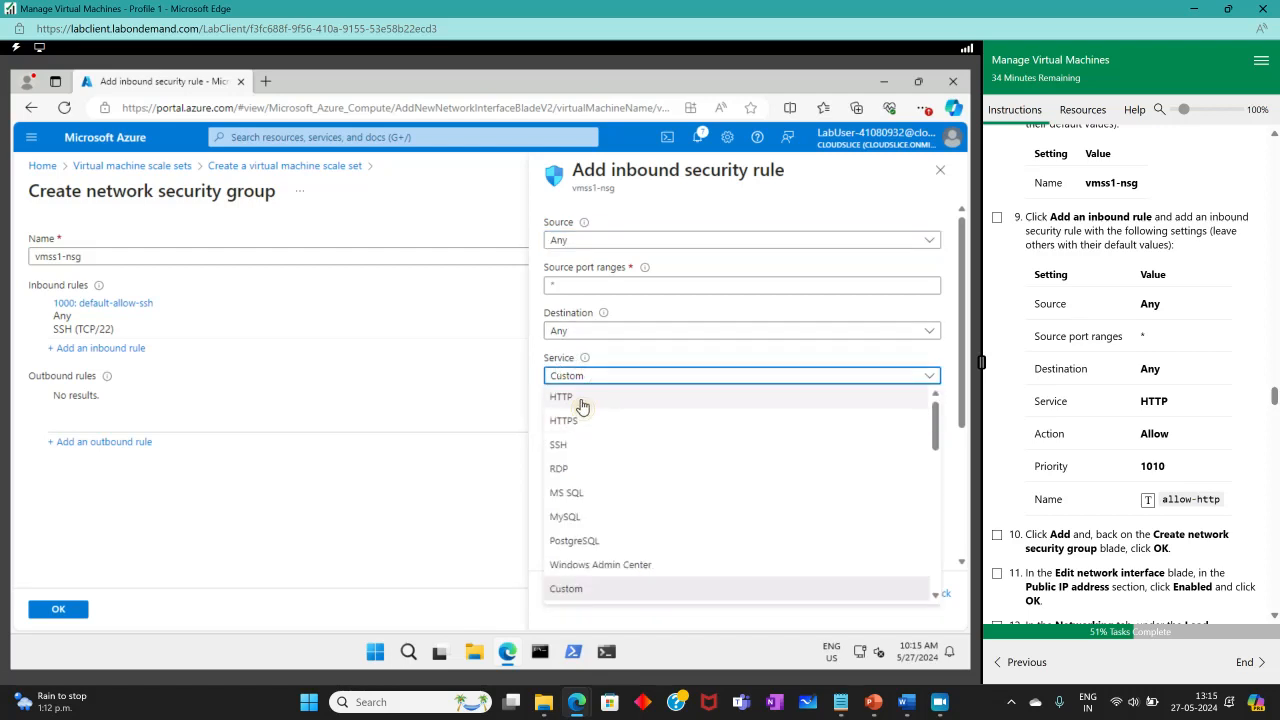
left_click(588, 401)
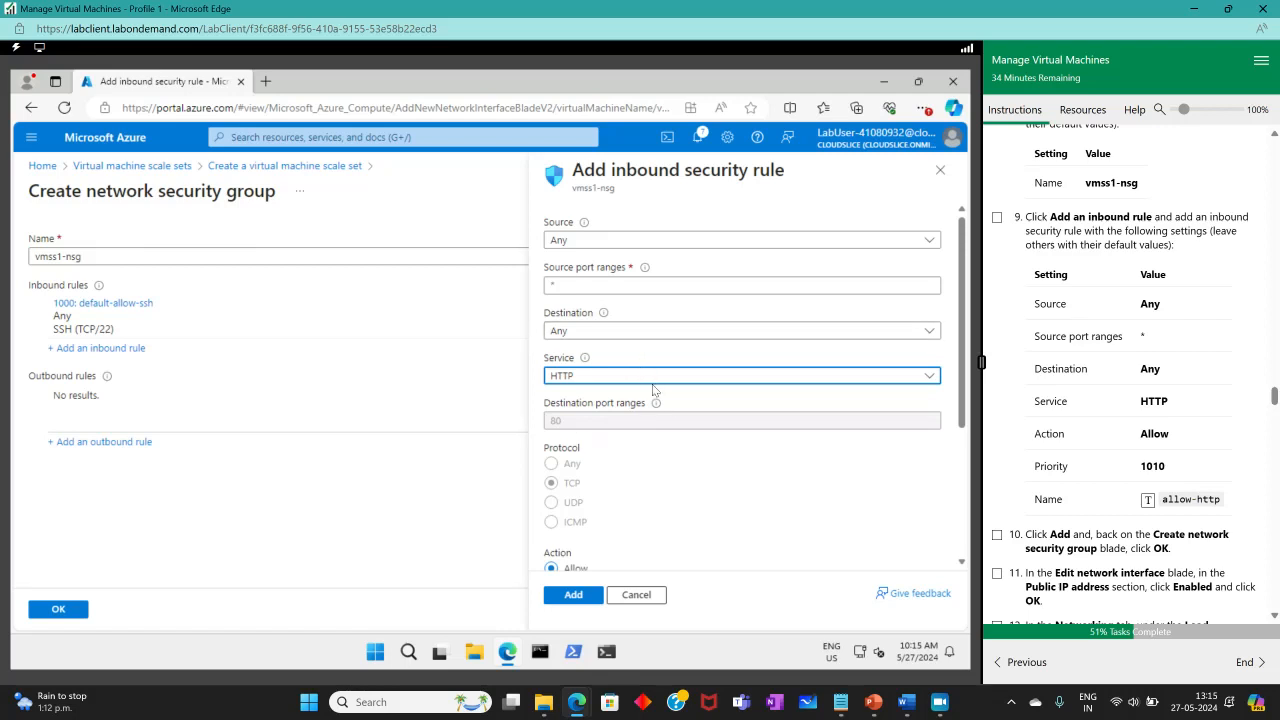
scroll(613, 457, "down", 2)
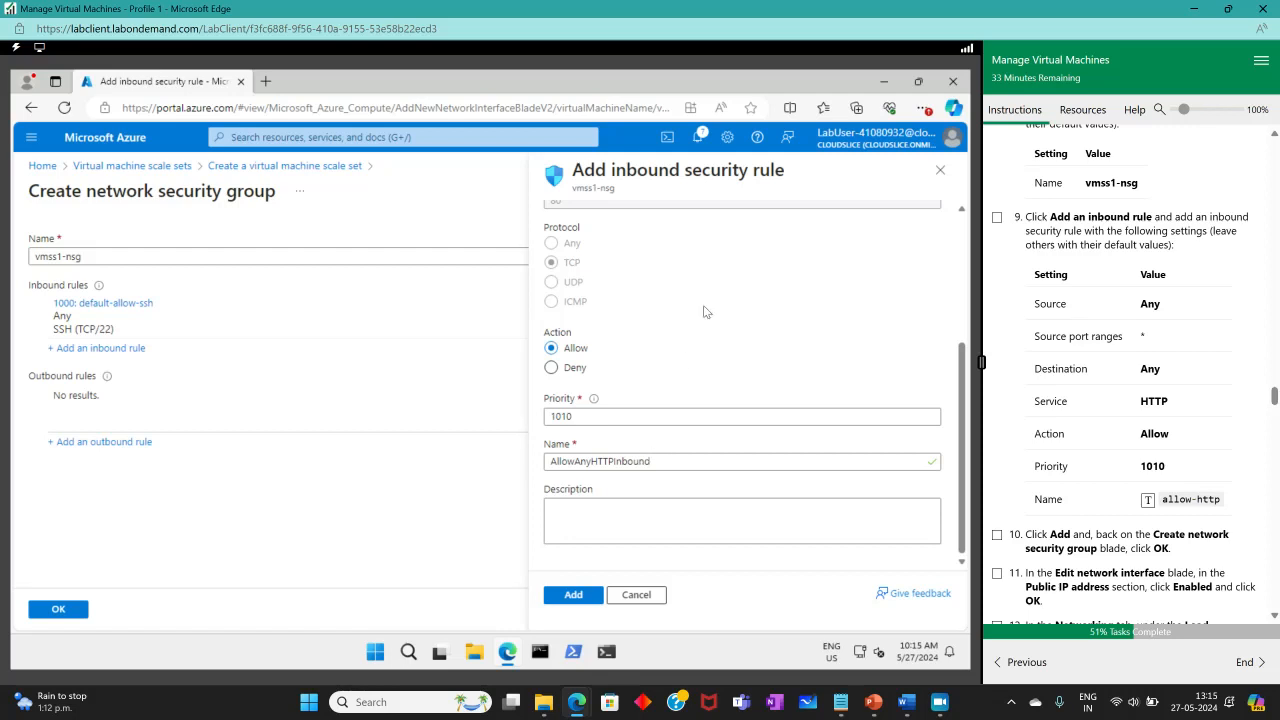
left_click(655, 461)
left_click_drag(655, 461, 525, 461)
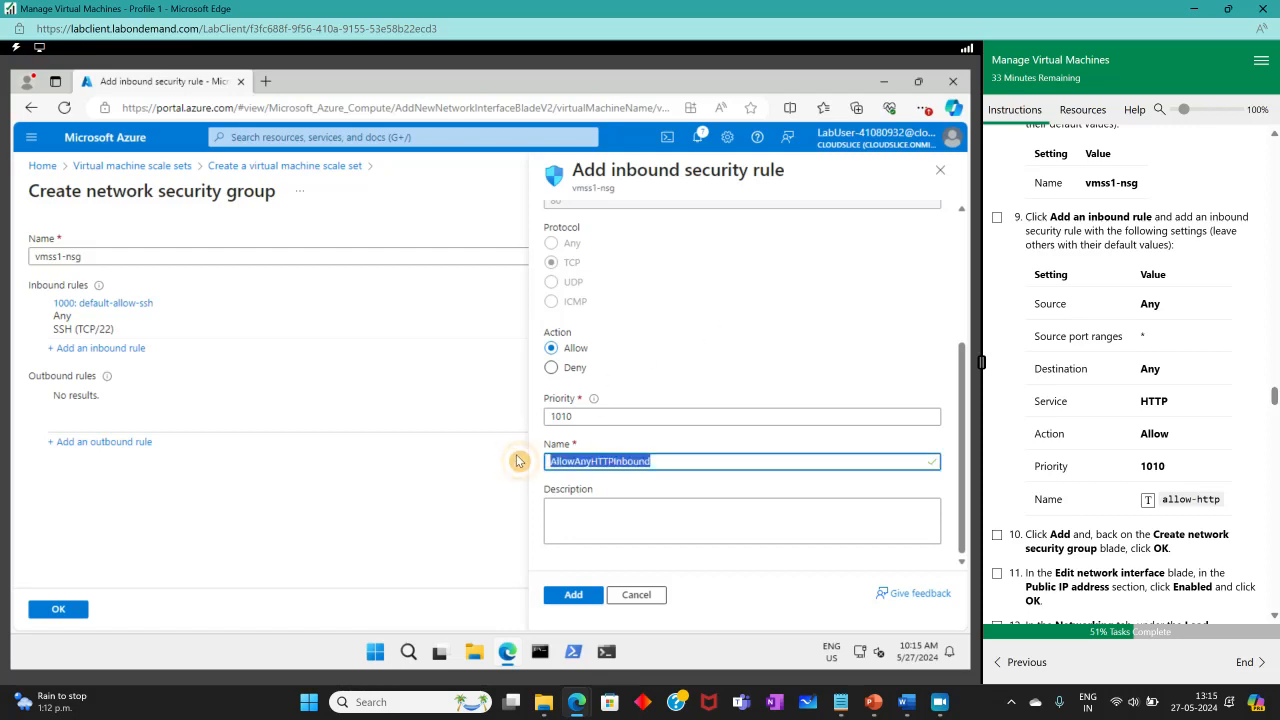
left_click(1149, 500)
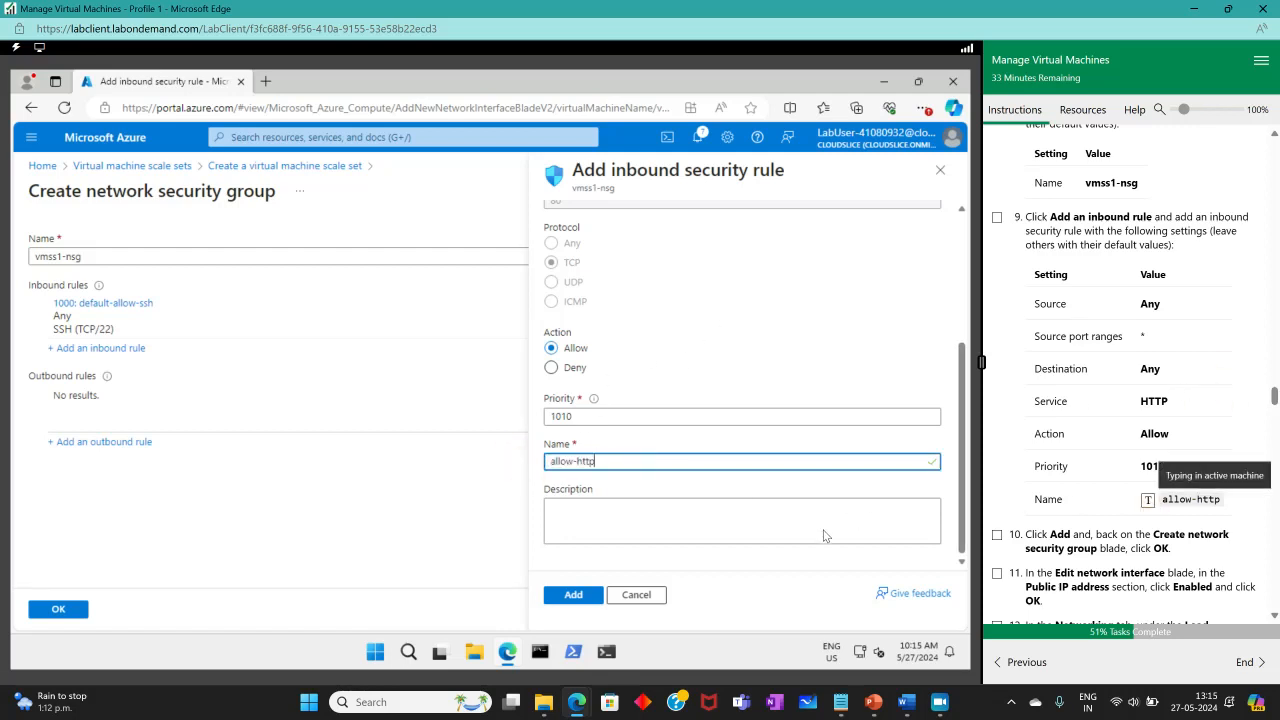
left_click(578, 600)
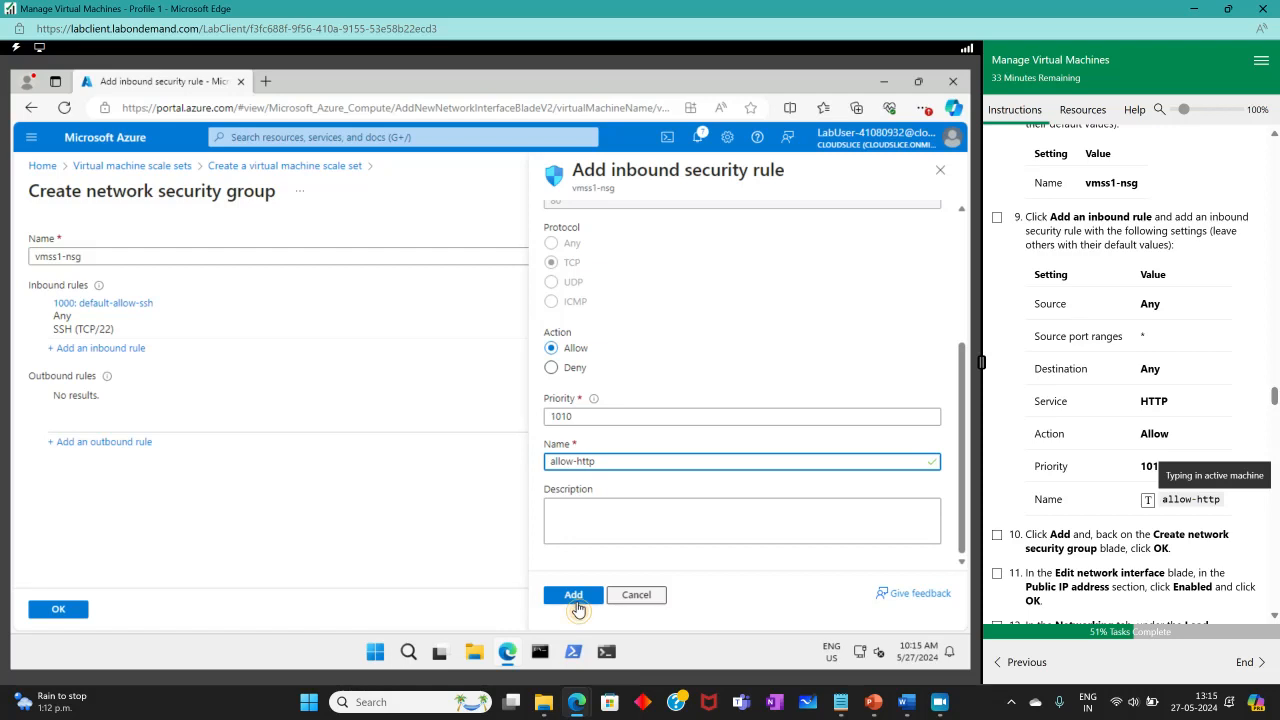
Confirm the vmss1-nsg security group on the network interface.
left_click(997, 218)
scroll(1149, 516, "down", 1)
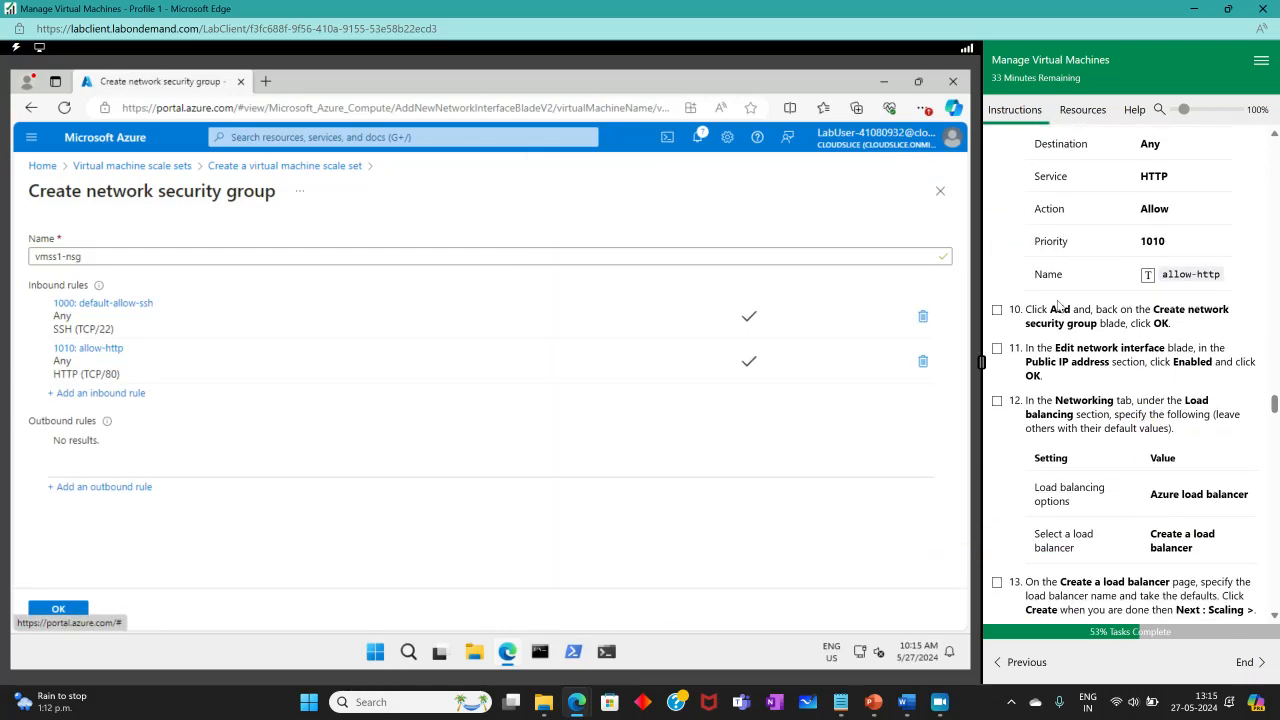
left_click(62, 606)
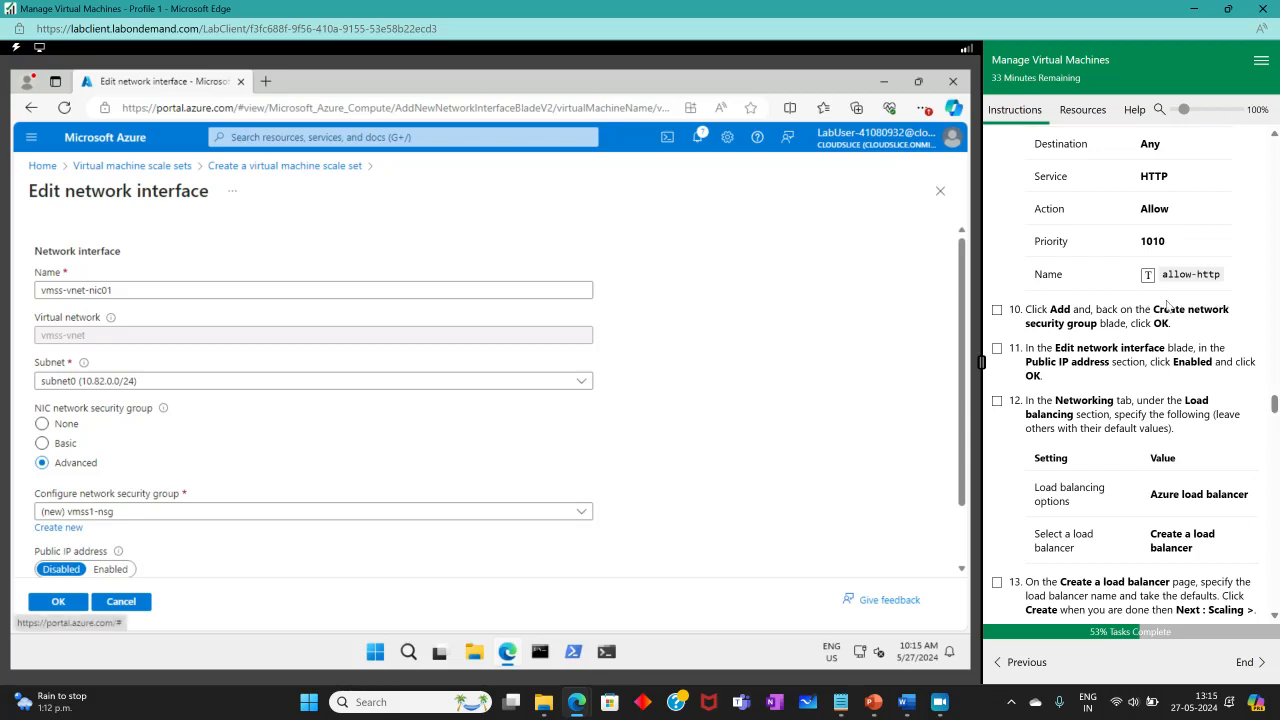
Enable a public IP on vmss-vnet-nic01 and choose Azure load balancer for load balancing.
left_click(997, 310)
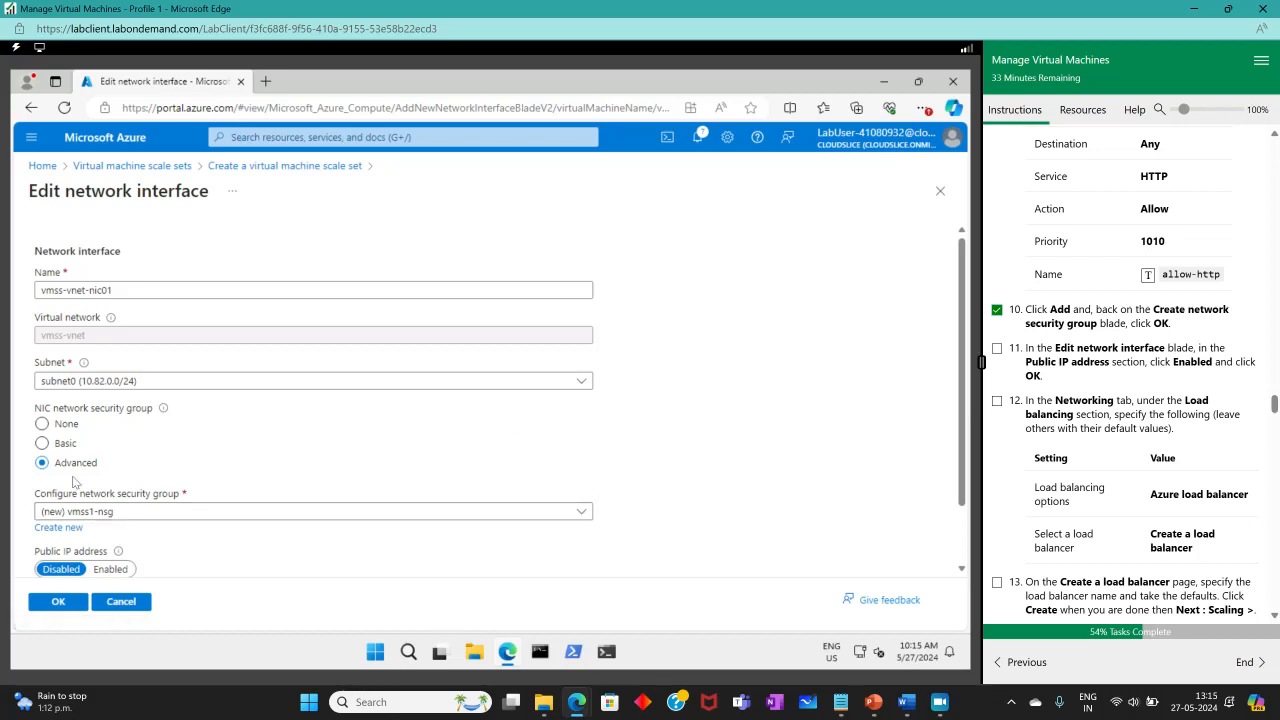
scroll(75, 483, "down", 2)
left_click(111, 497)
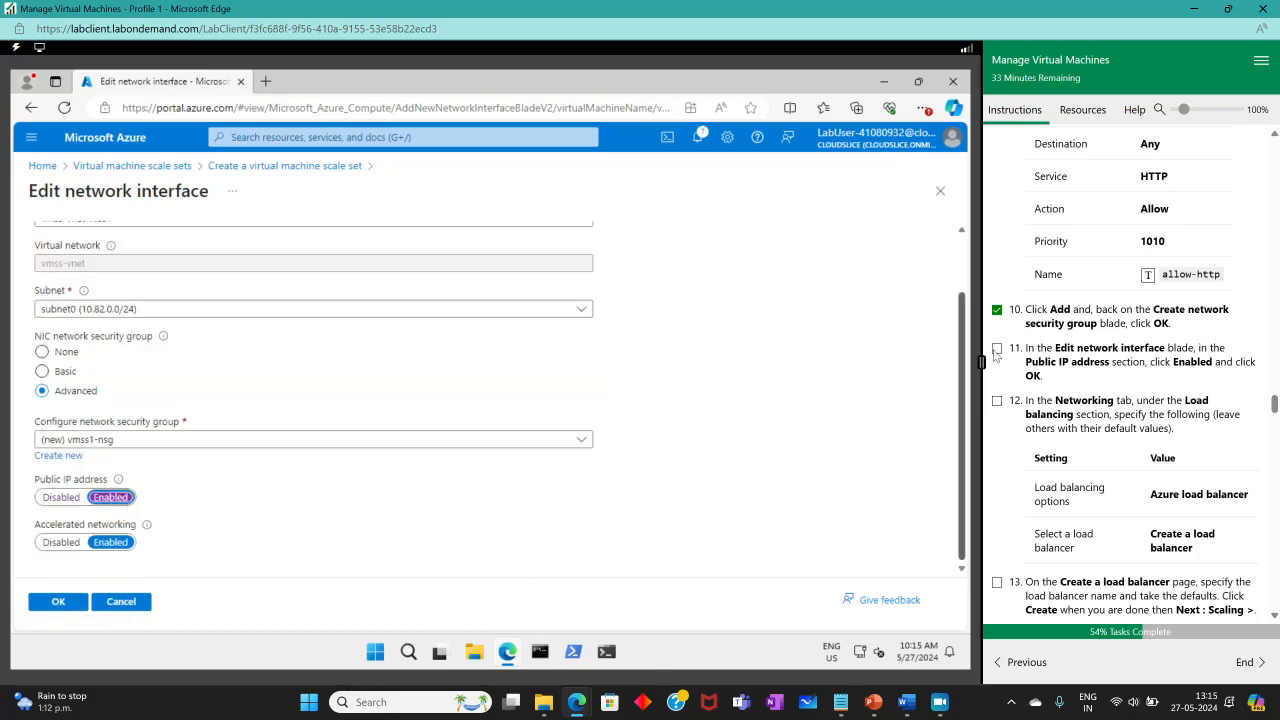
left_click(997, 349)
left_click(60, 601)
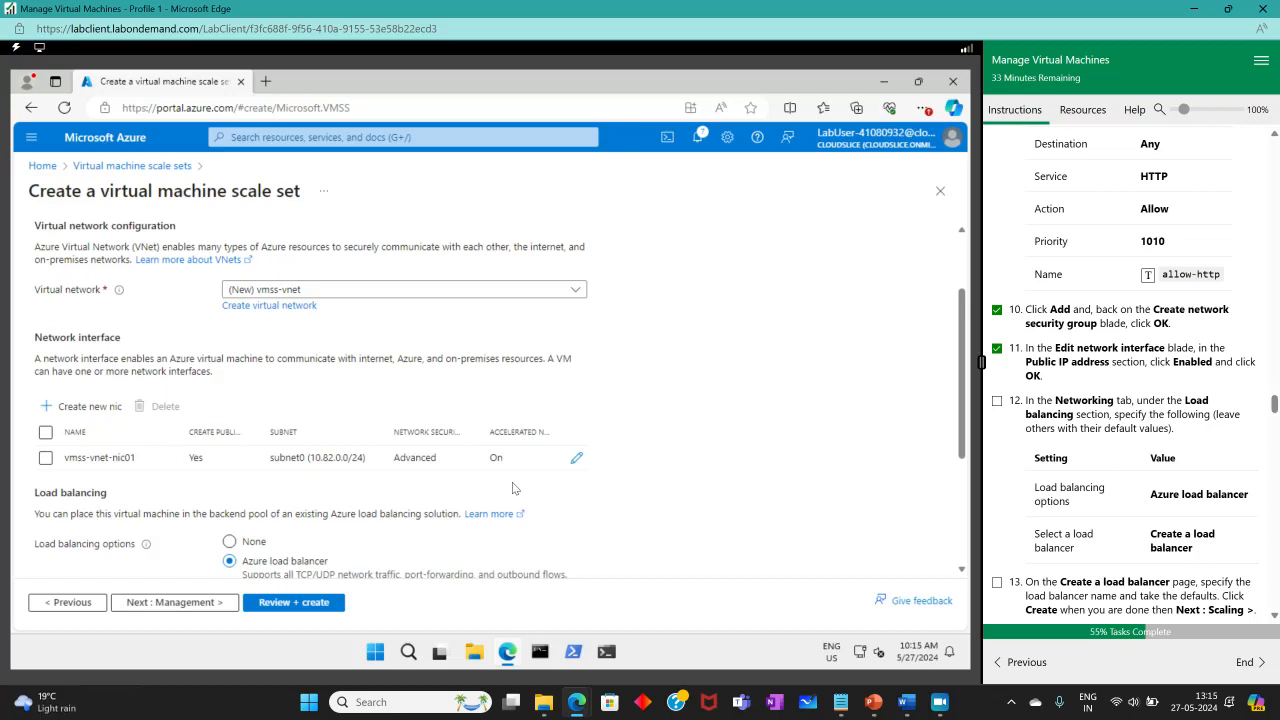
scroll(500, 475, "down", 3)
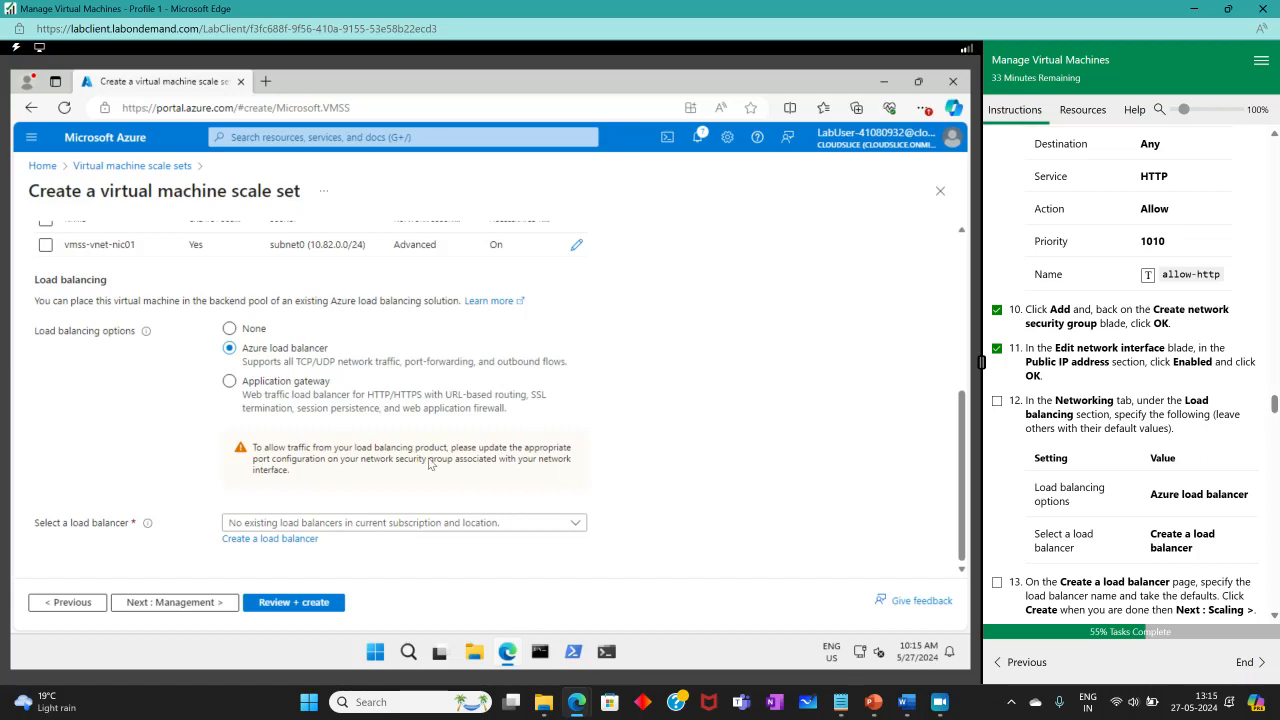
left_click(291, 384)
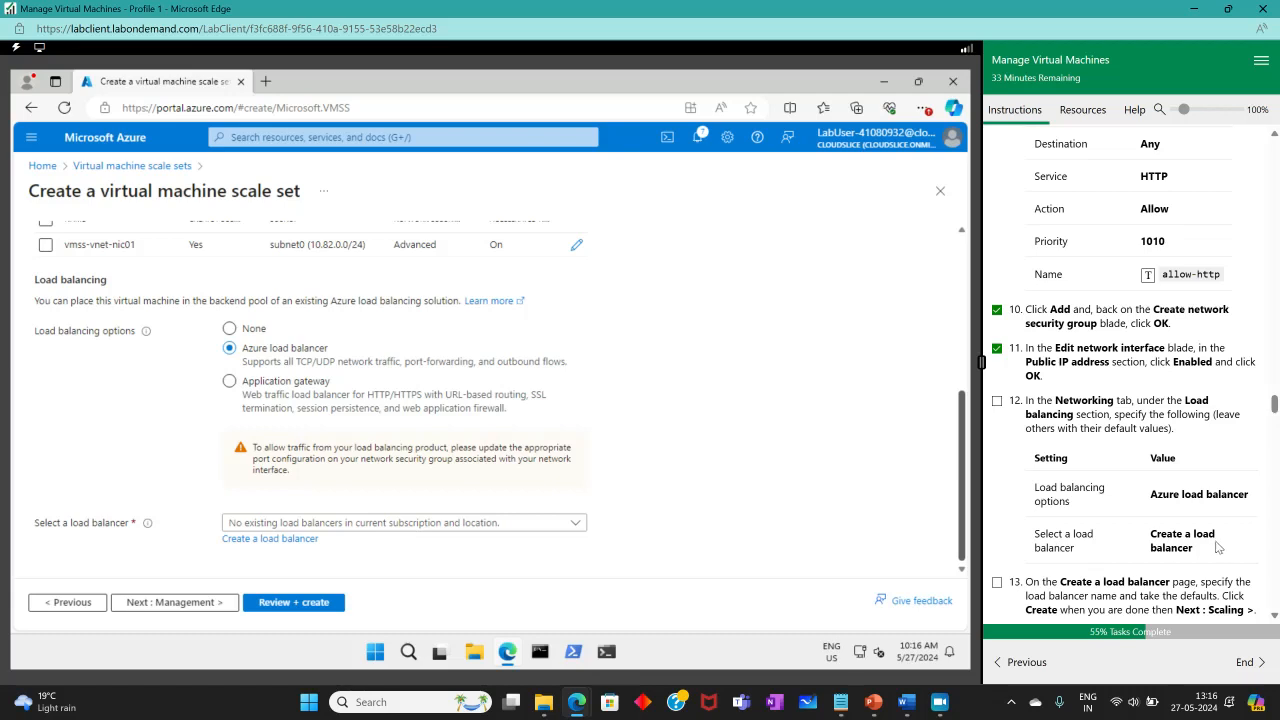
Create a new public TCP load balancer named vmss-lb with default settings.
left_click(280, 540)
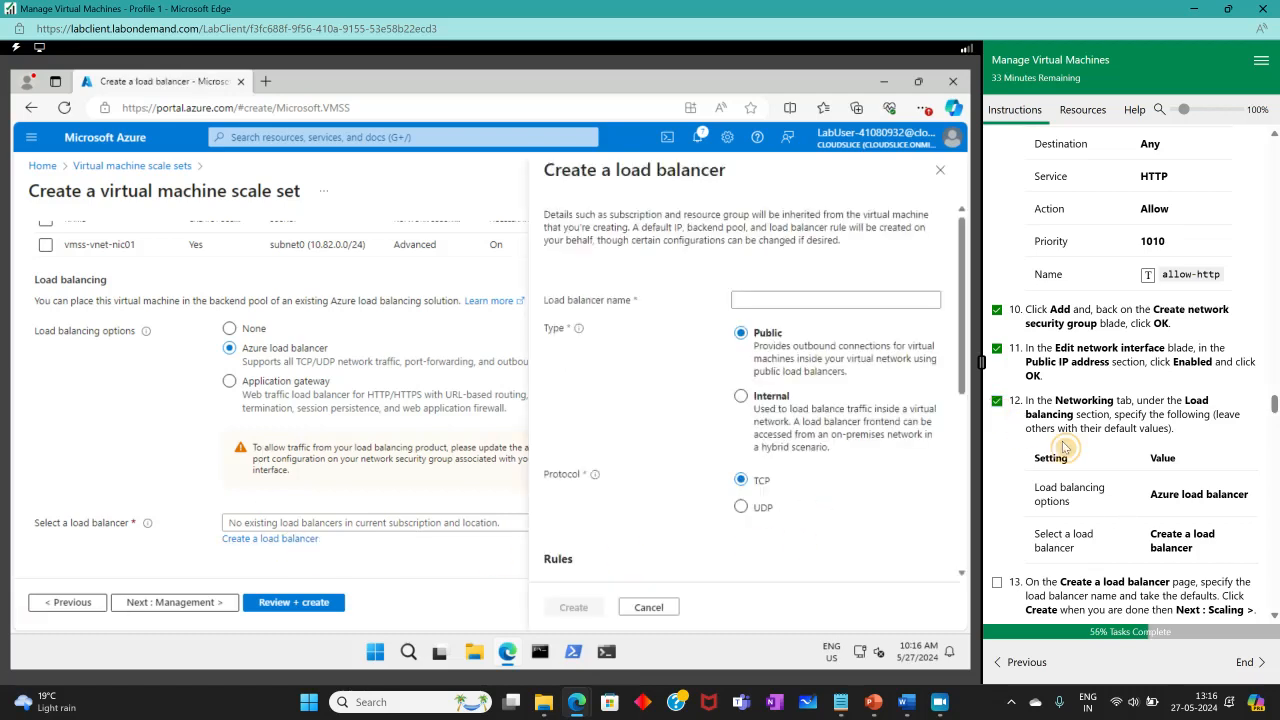
scroll(1060, 430, "down", 5)
left_click(826, 298)
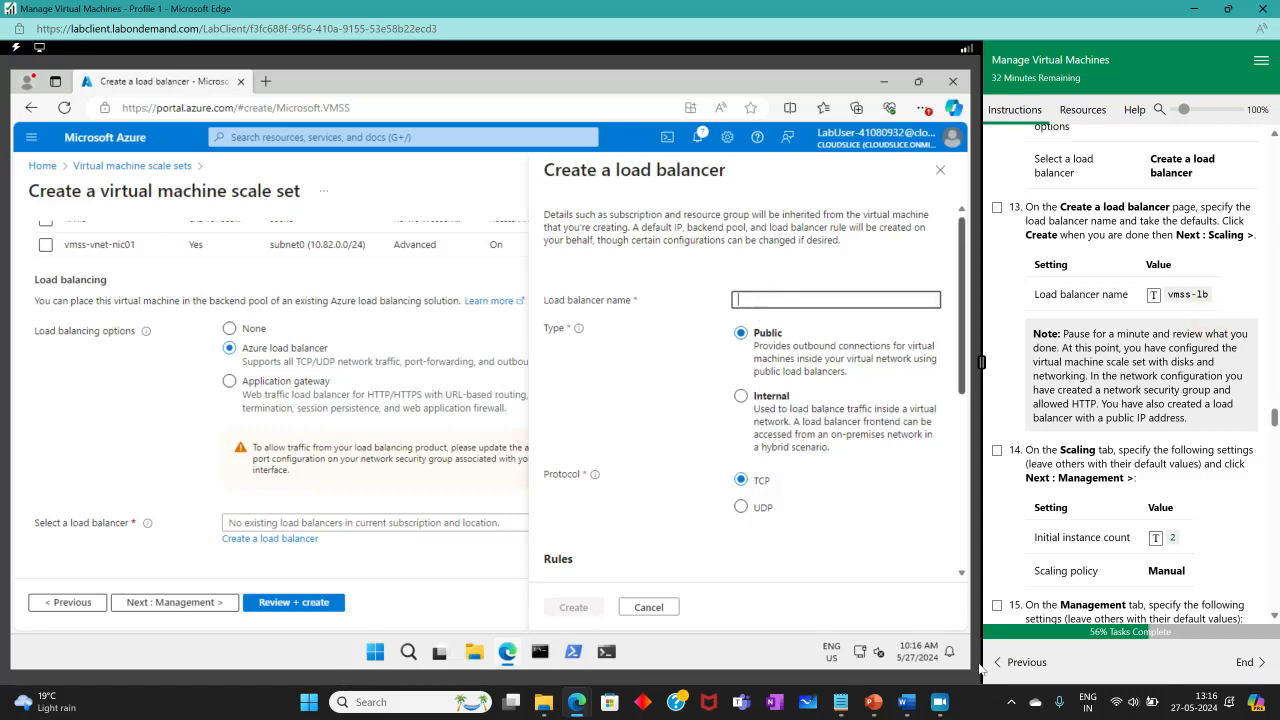
left_click(939, 702)
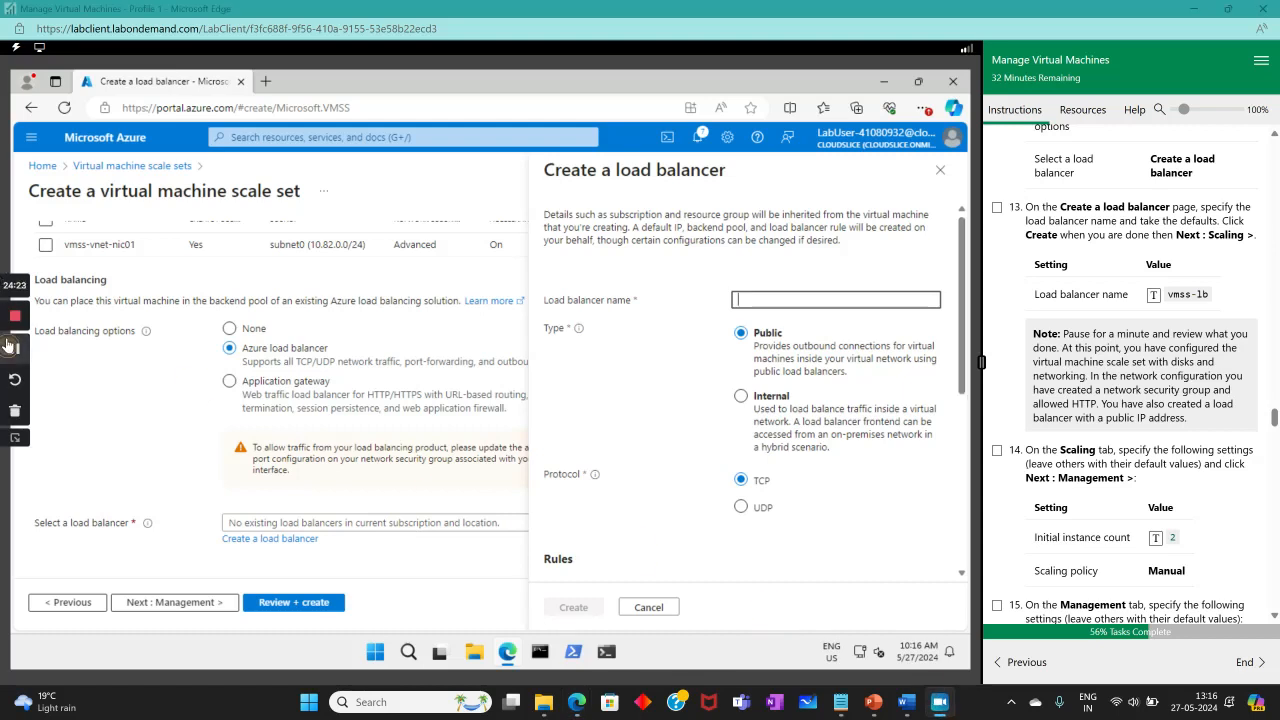
left_click(15, 349)
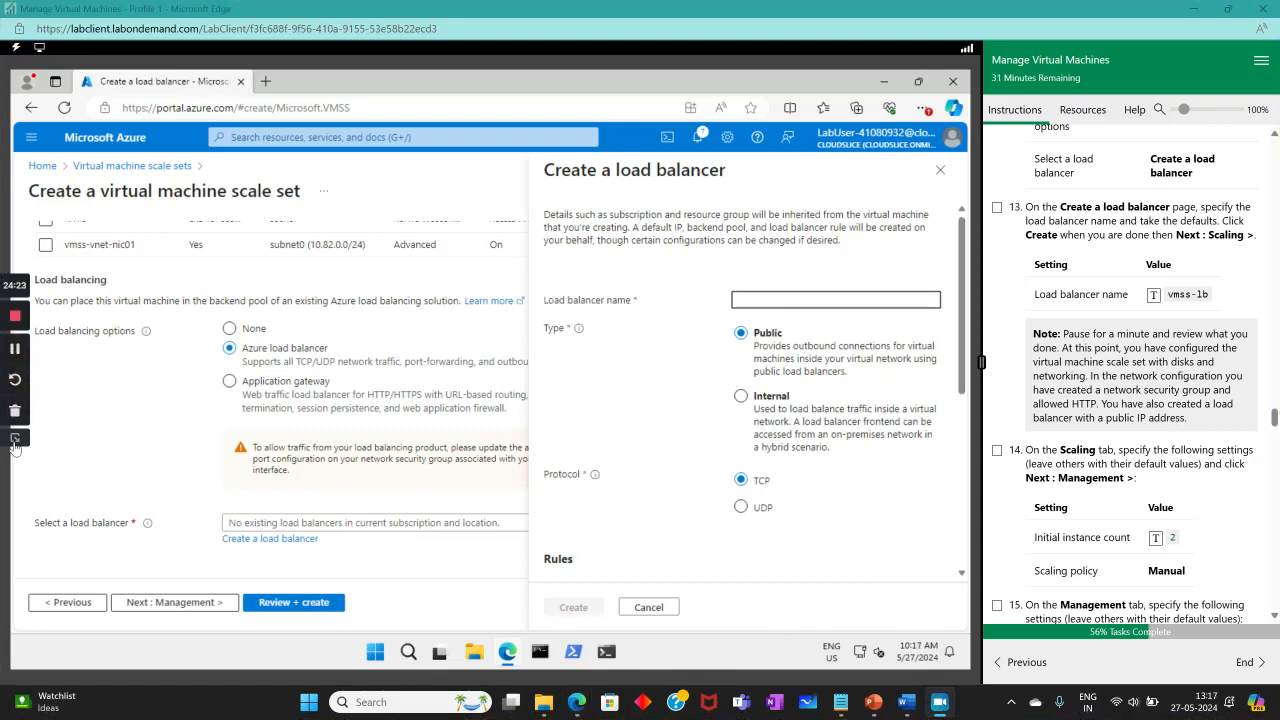
left_click(15, 438)
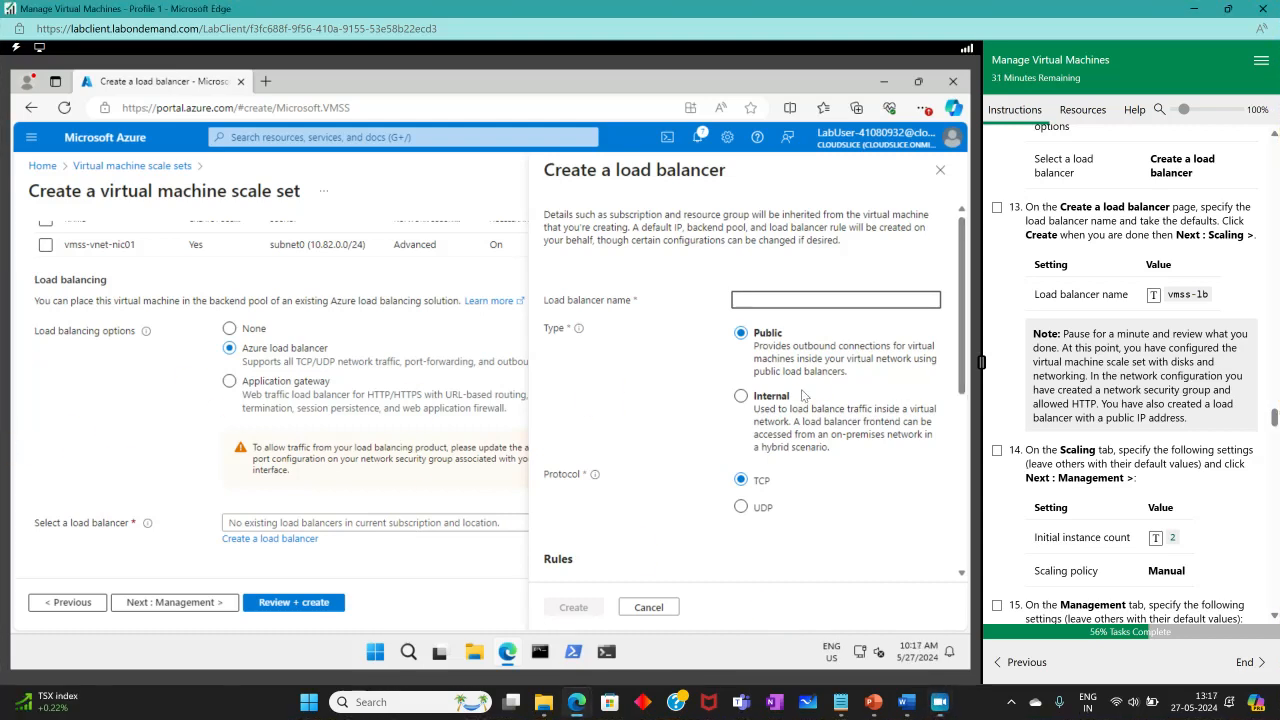
left_click(1155, 296)
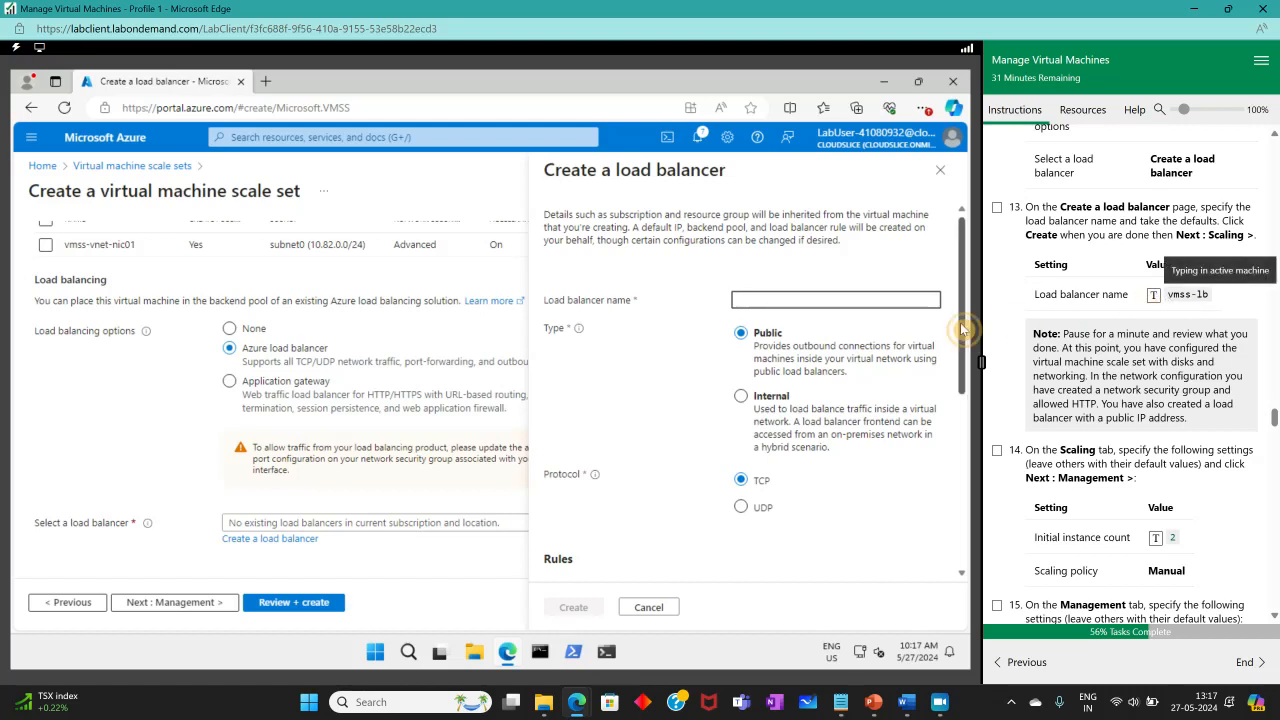
scroll(1077, 412, "down", 2)
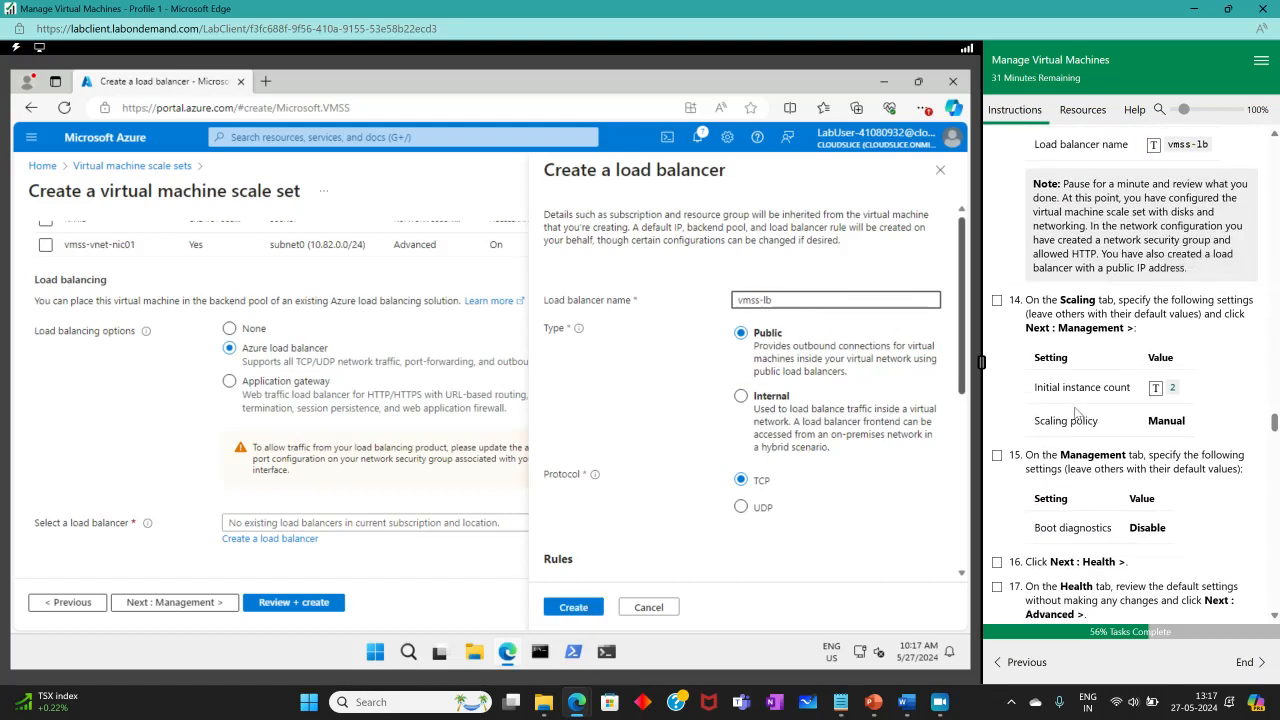
scroll(1078, 410, "up", 1)
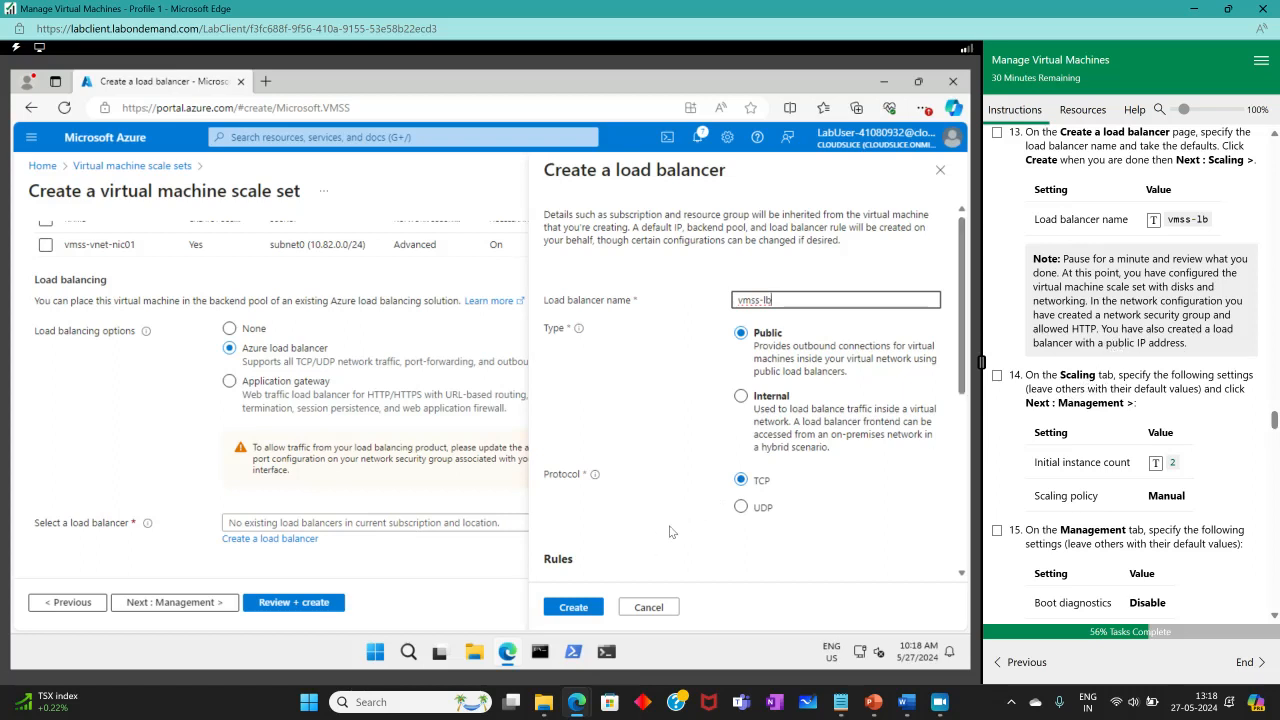
scroll(1132, 293, "up", 1)
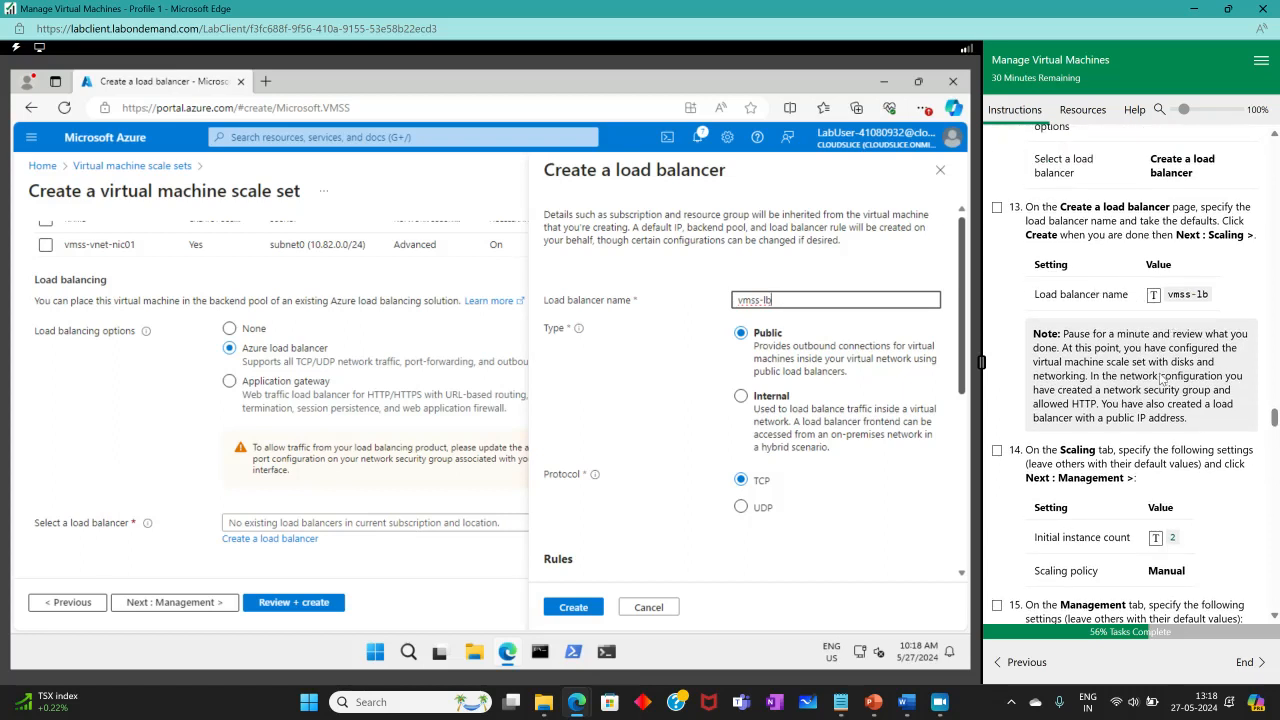
scroll(1163, 380, "down", 2)
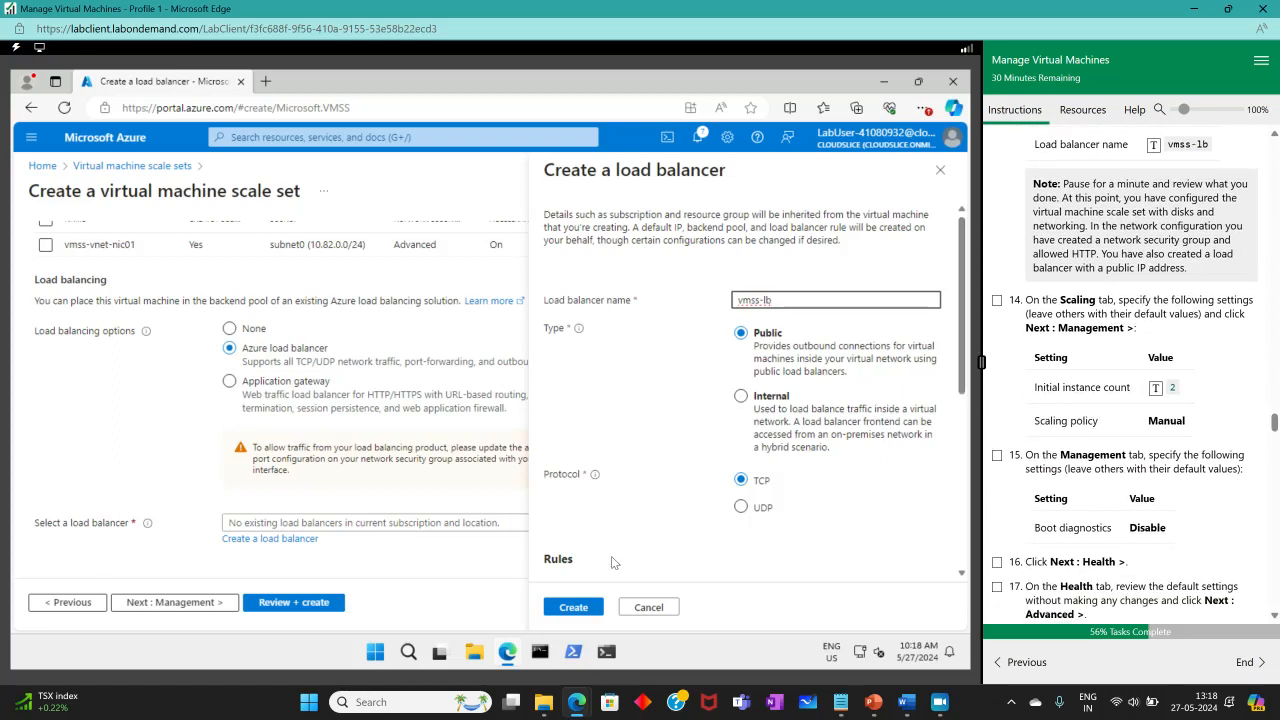
left_click(592, 612)
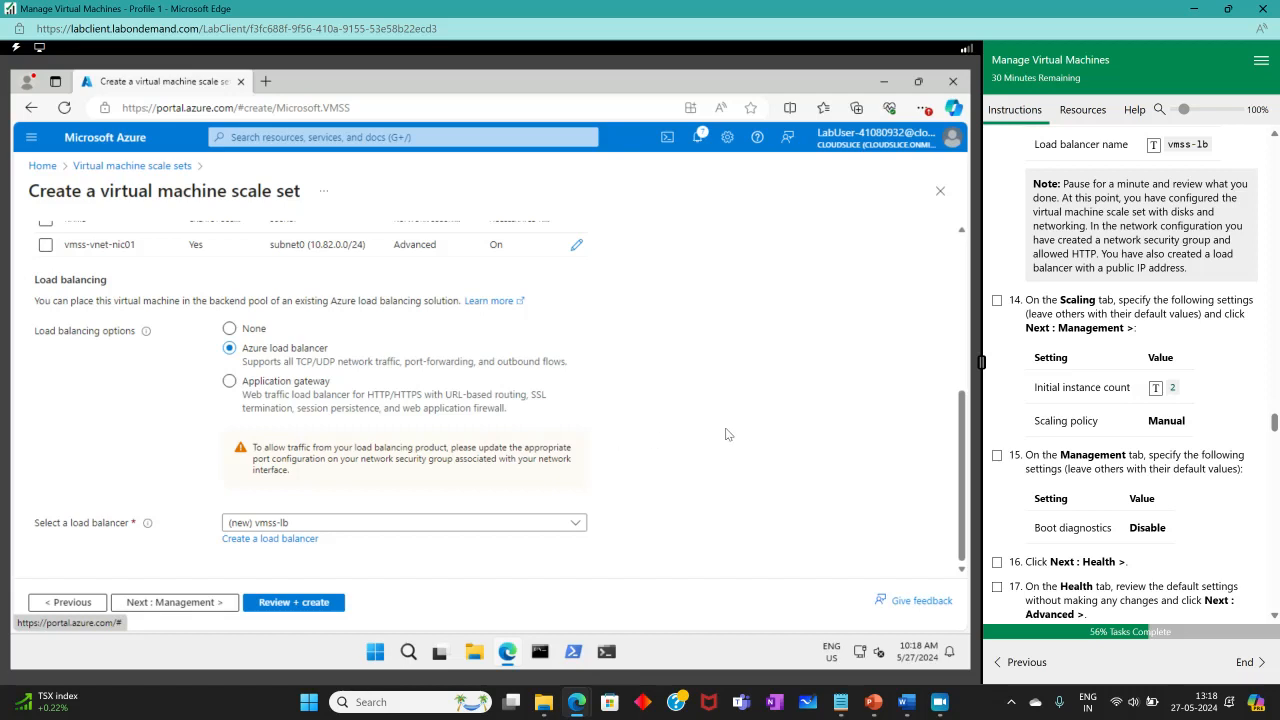
scroll(720, 410, "up", 5)
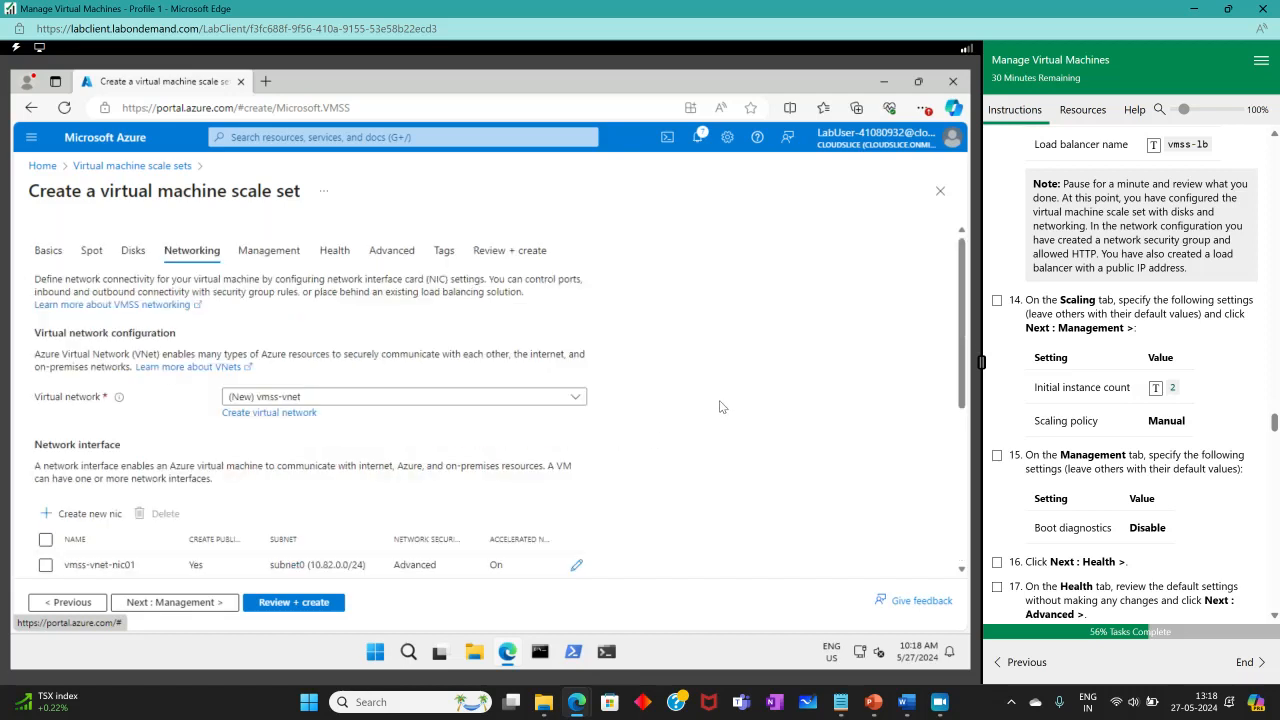
scroll(722, 407, "down", 5)
scroll(657, 400, "up", 5)
scroll(657, 400, "down", 3)
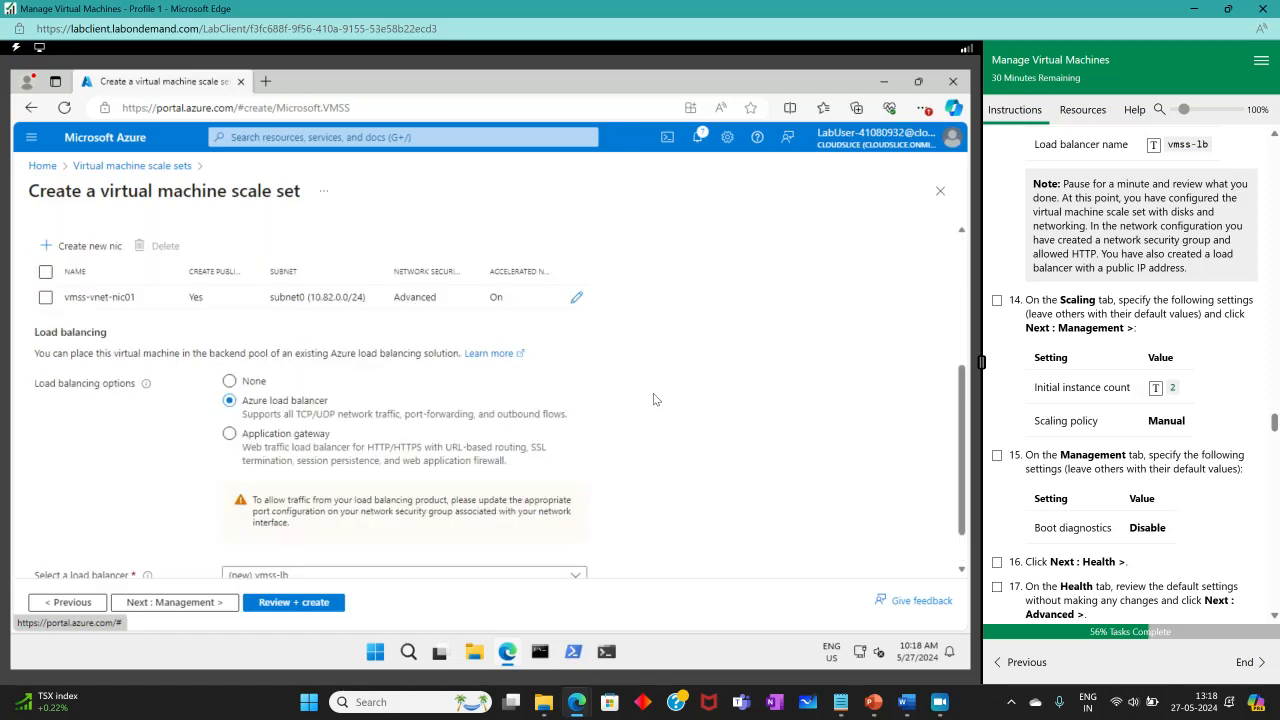
scroll(653, 399, "down", 1)
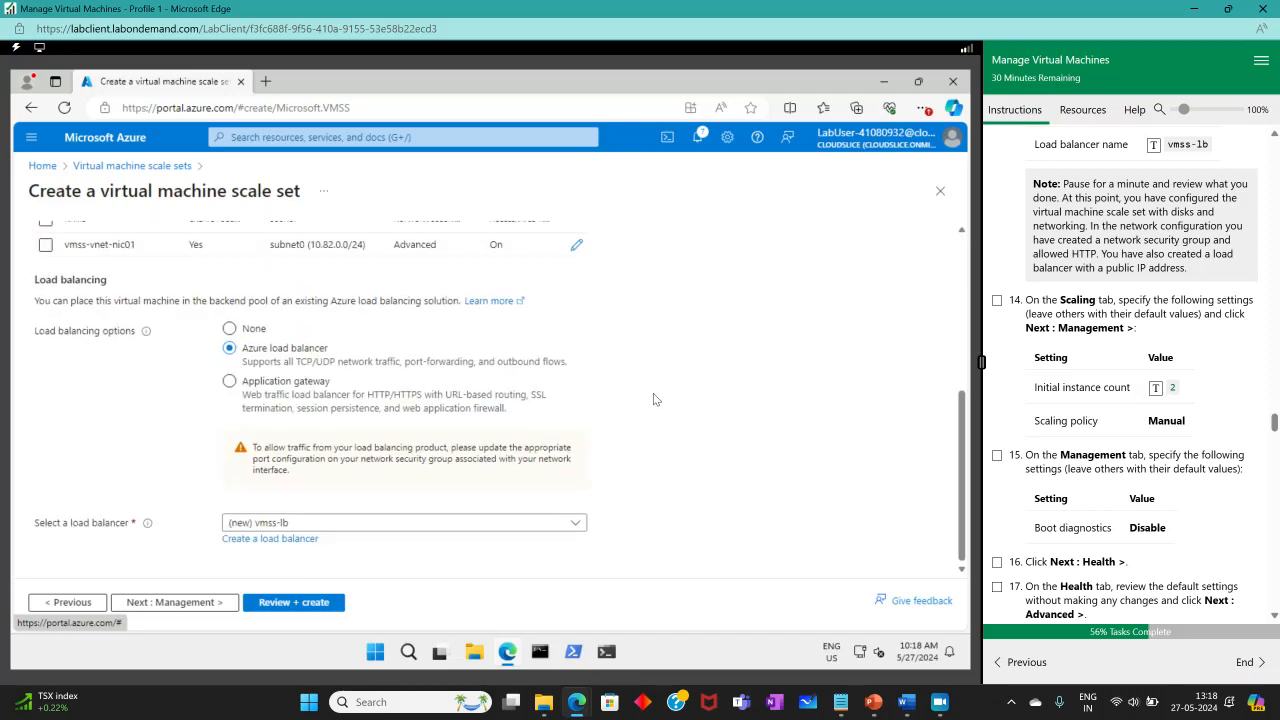
left_click(287, 540)
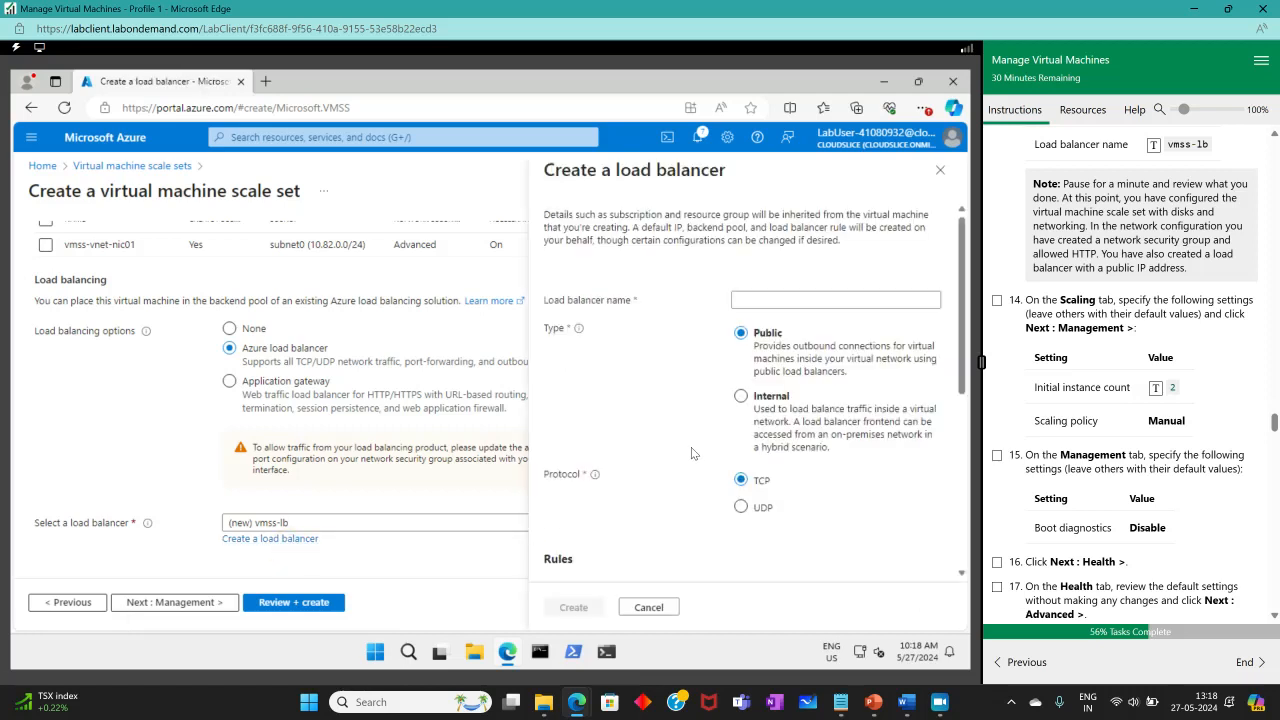
left_click(658, 607)
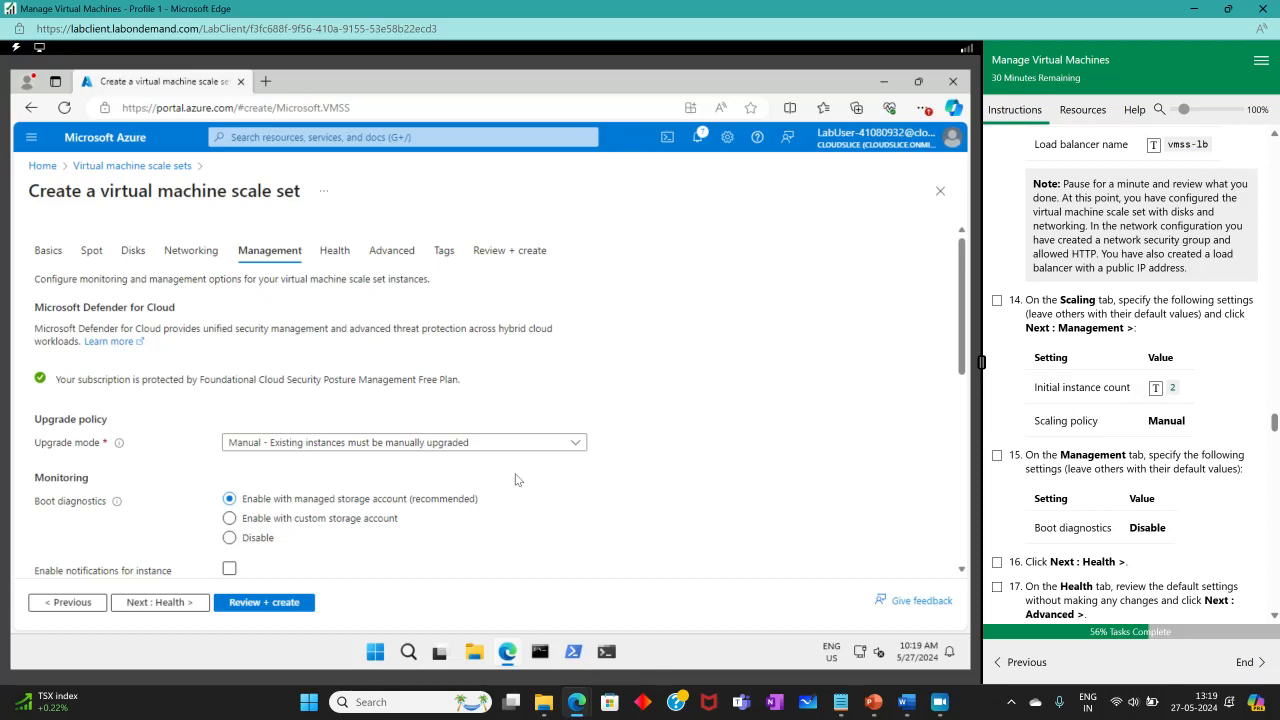
Review the scale set's Basics settings, then return to the Management tab.
scroll(481, 490, "down", 5)
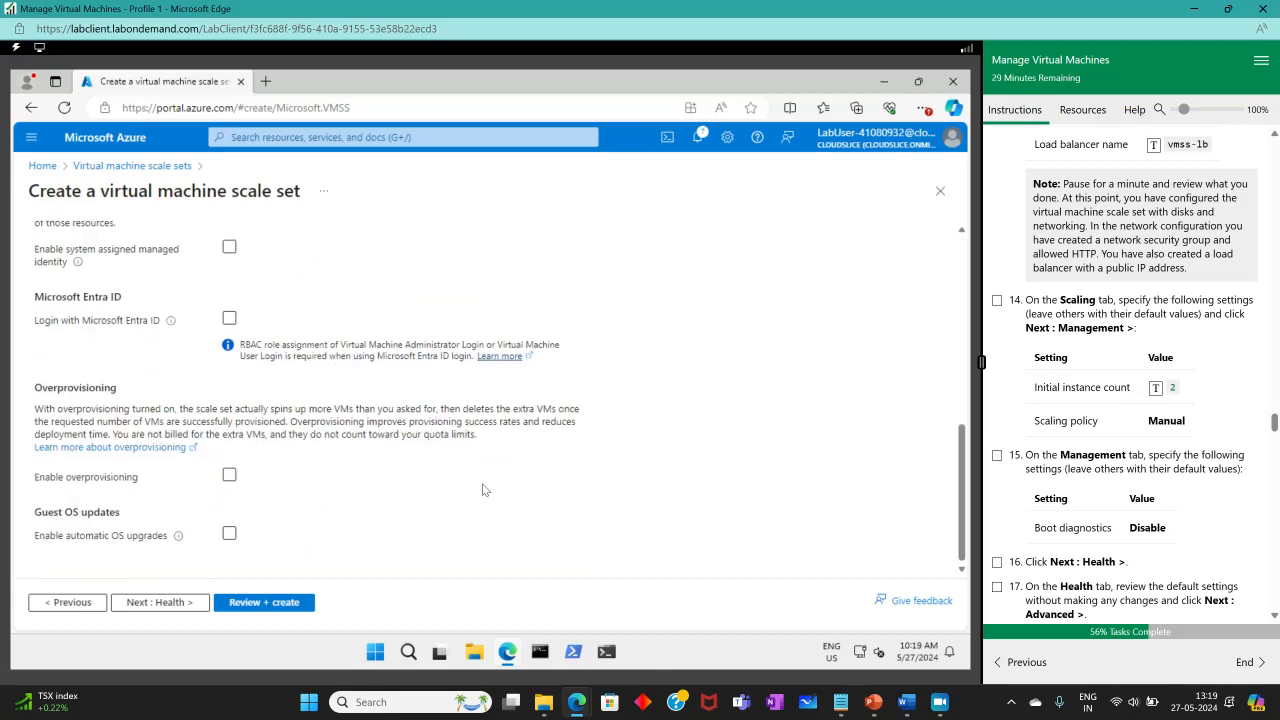
scroll(482, 489, "up", 8)
left_click(48, 250)
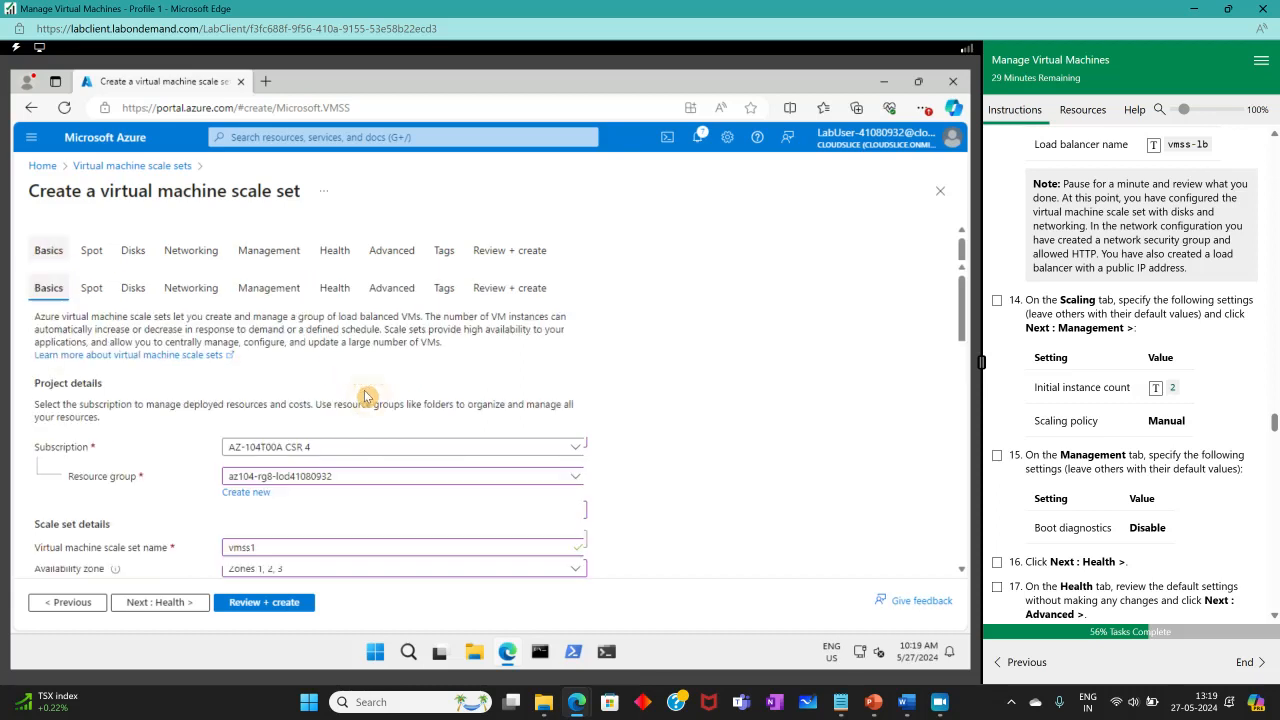
scroll(350, 415, "down", 4)
scroll(345, 417, "down", 1)
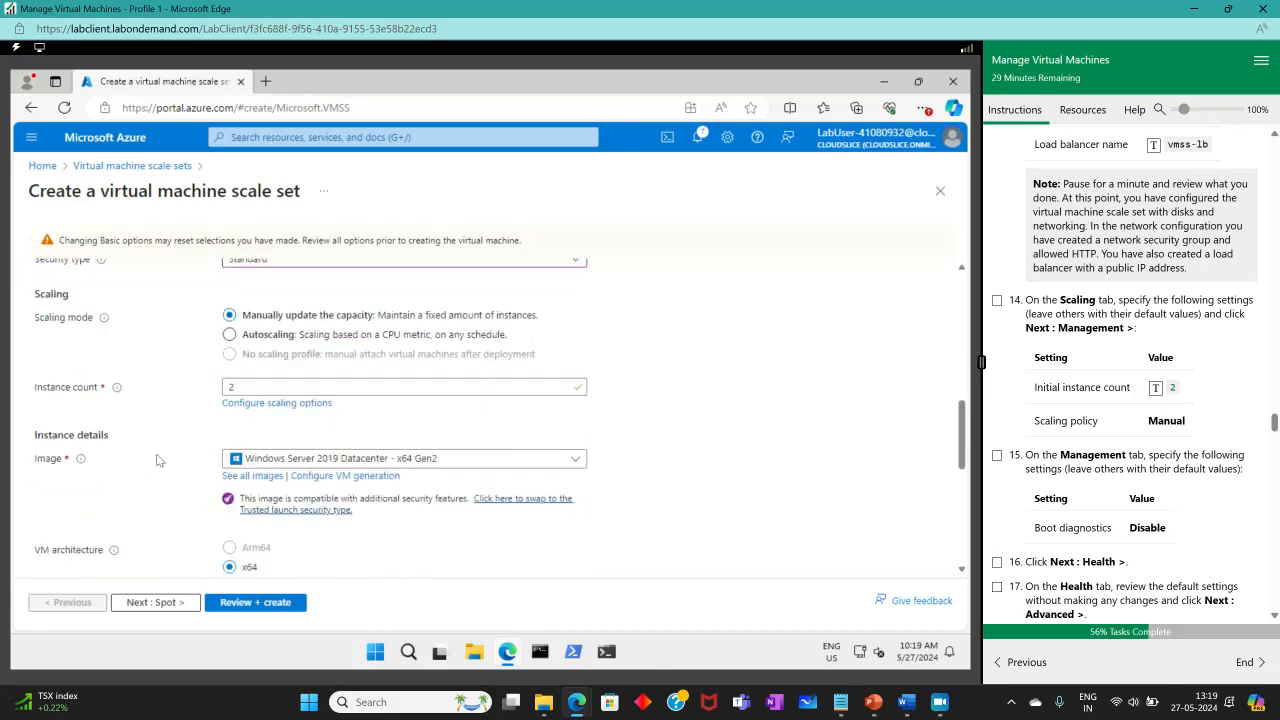
scroll(243, 380, "up", 5)
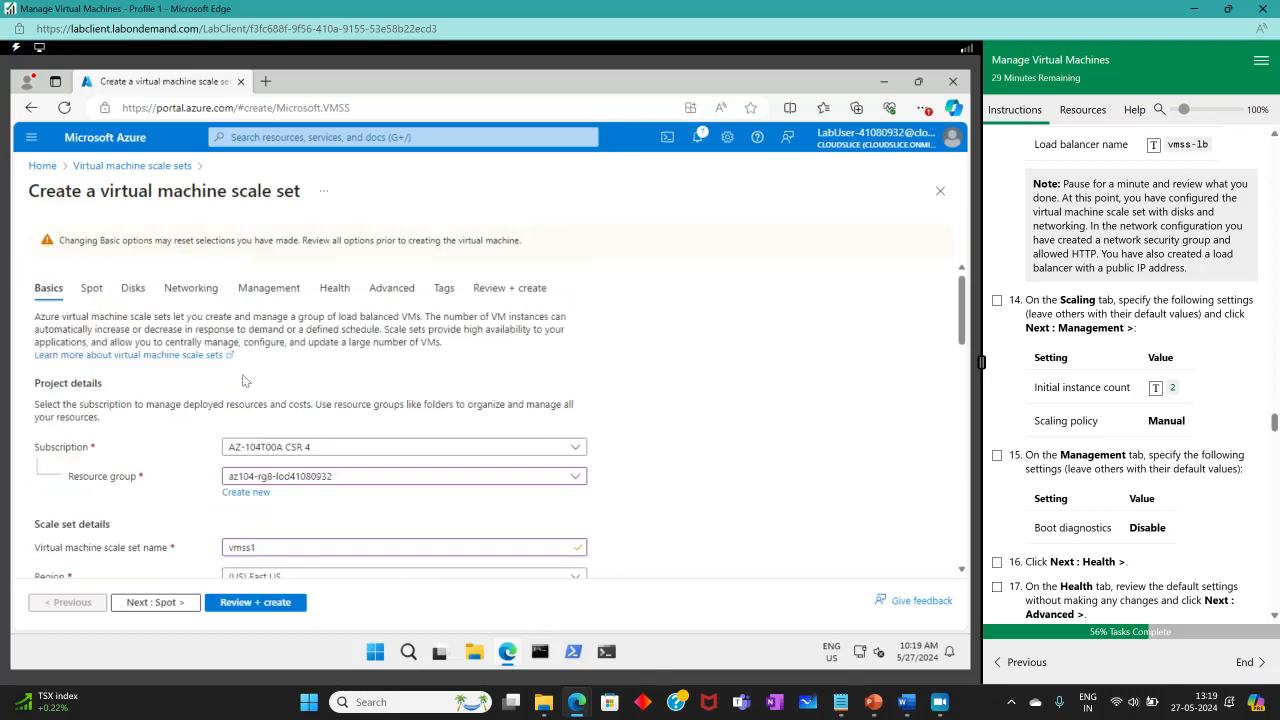
left_click(276, 291)
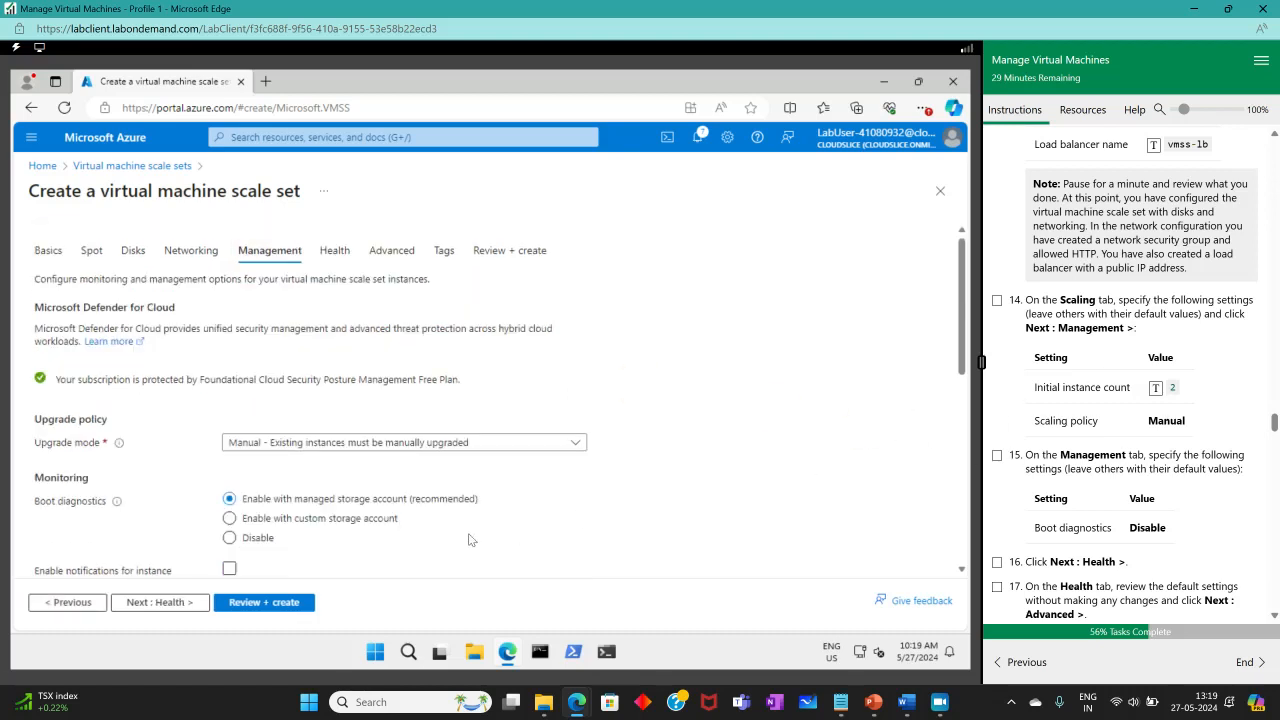
Set boot diagnostics to Disable and check off lab steps 14 and 15.
scroll(140, 483, "down", 4)
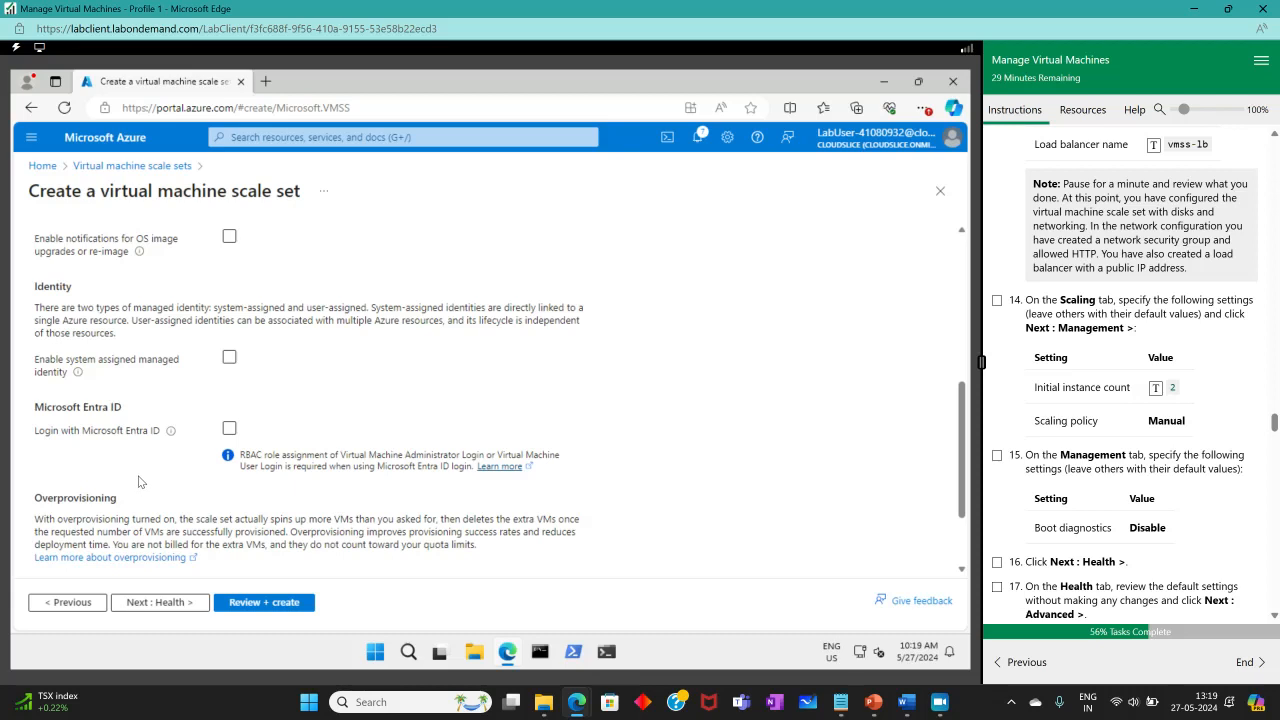
scroll(200, 425, "up", 5)
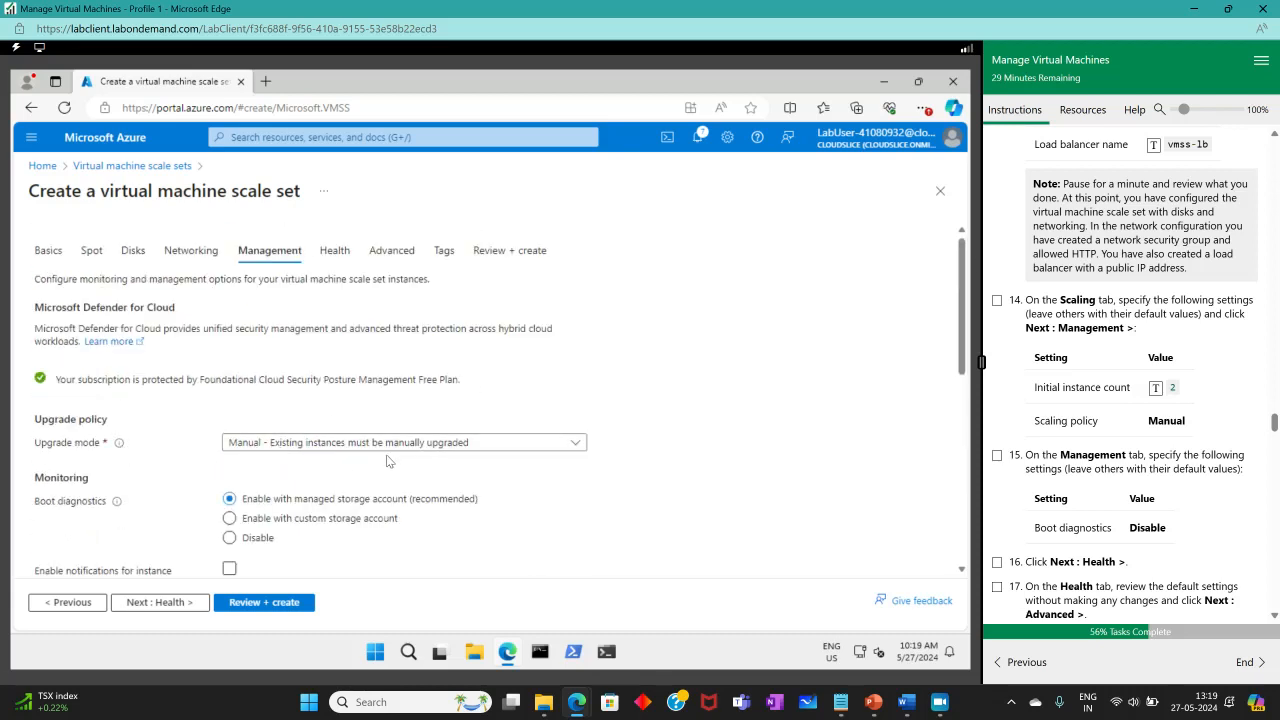
scroll(1145, 445, "down", 1)
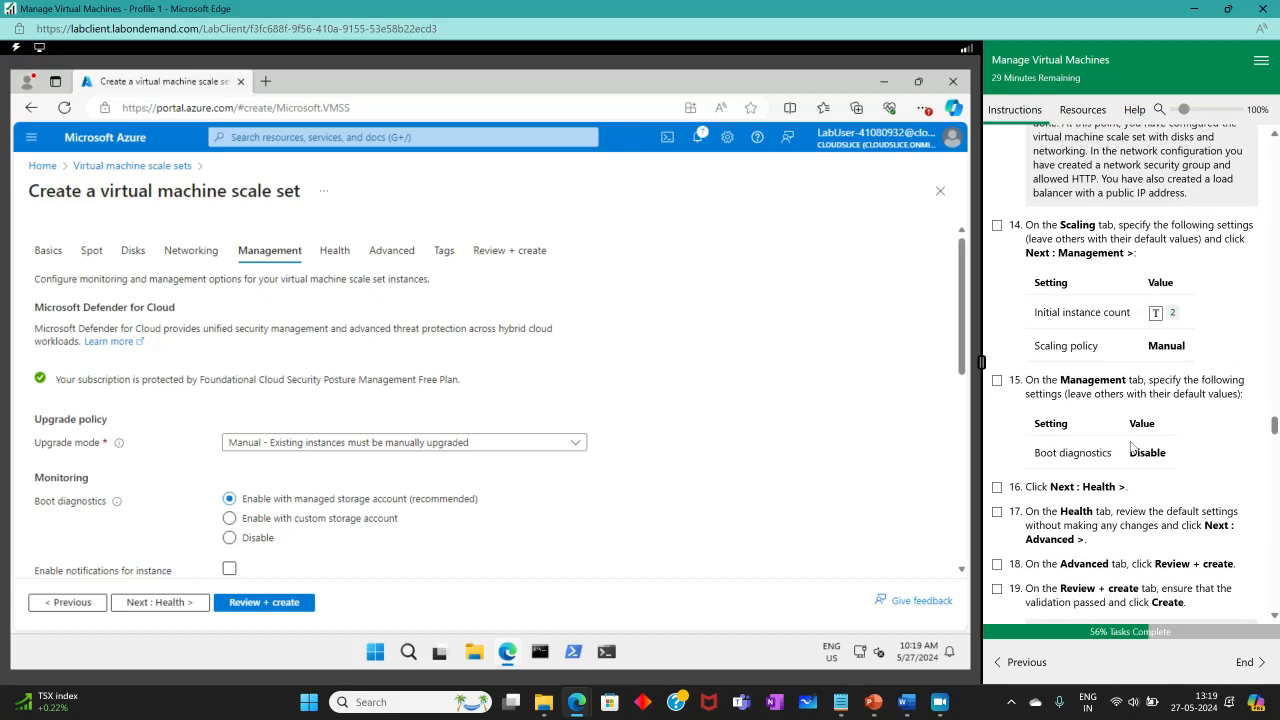
scroll(504, 484, "down", 1)
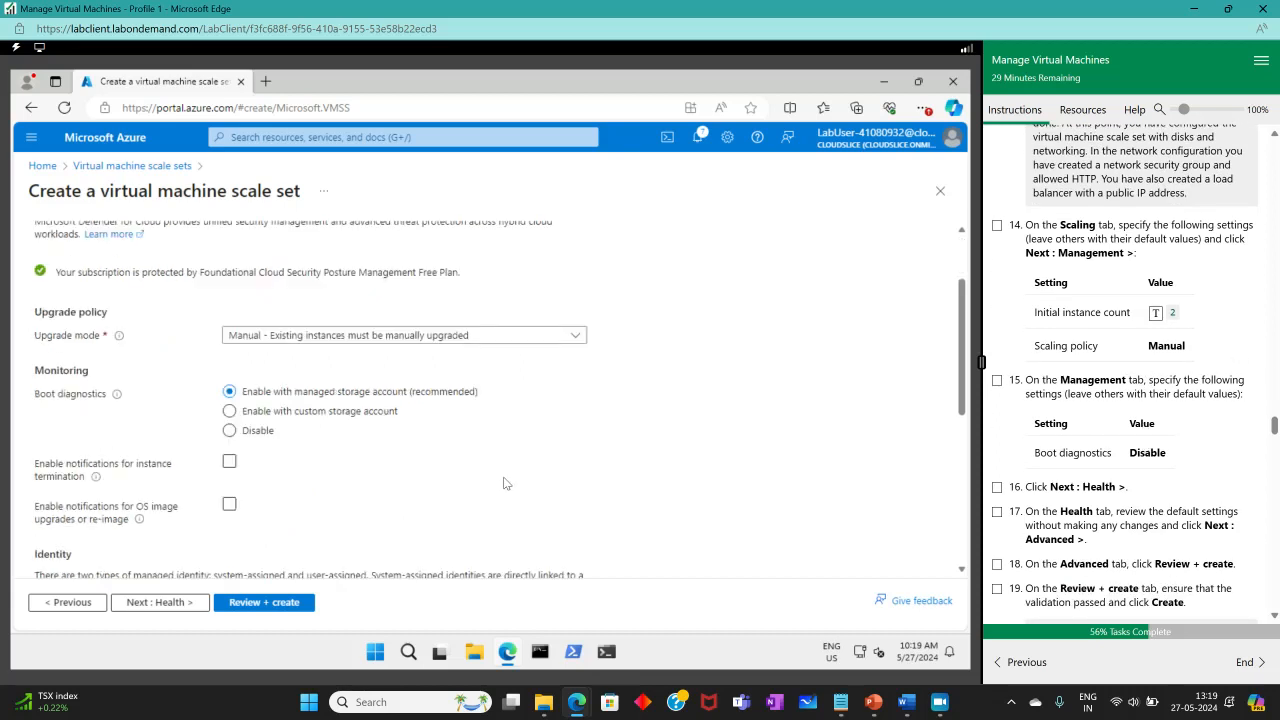
scroll(504, 484, "down", 1)
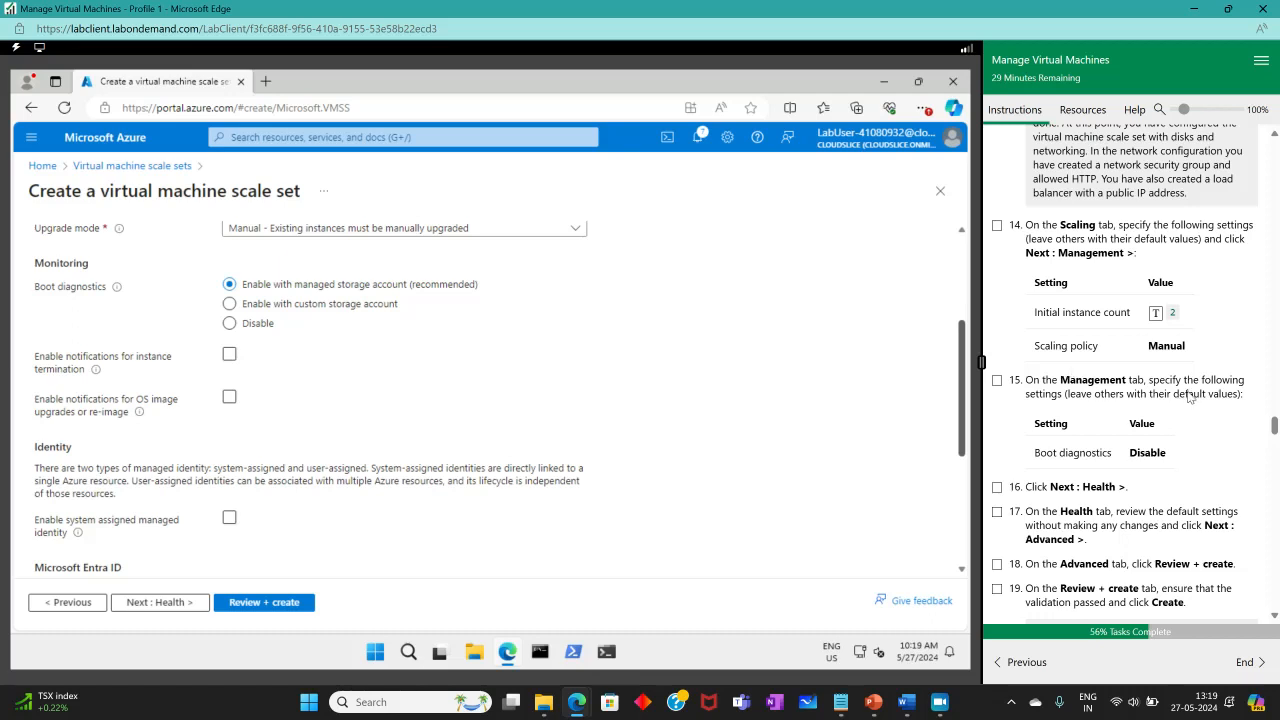
left_click(997, 227)
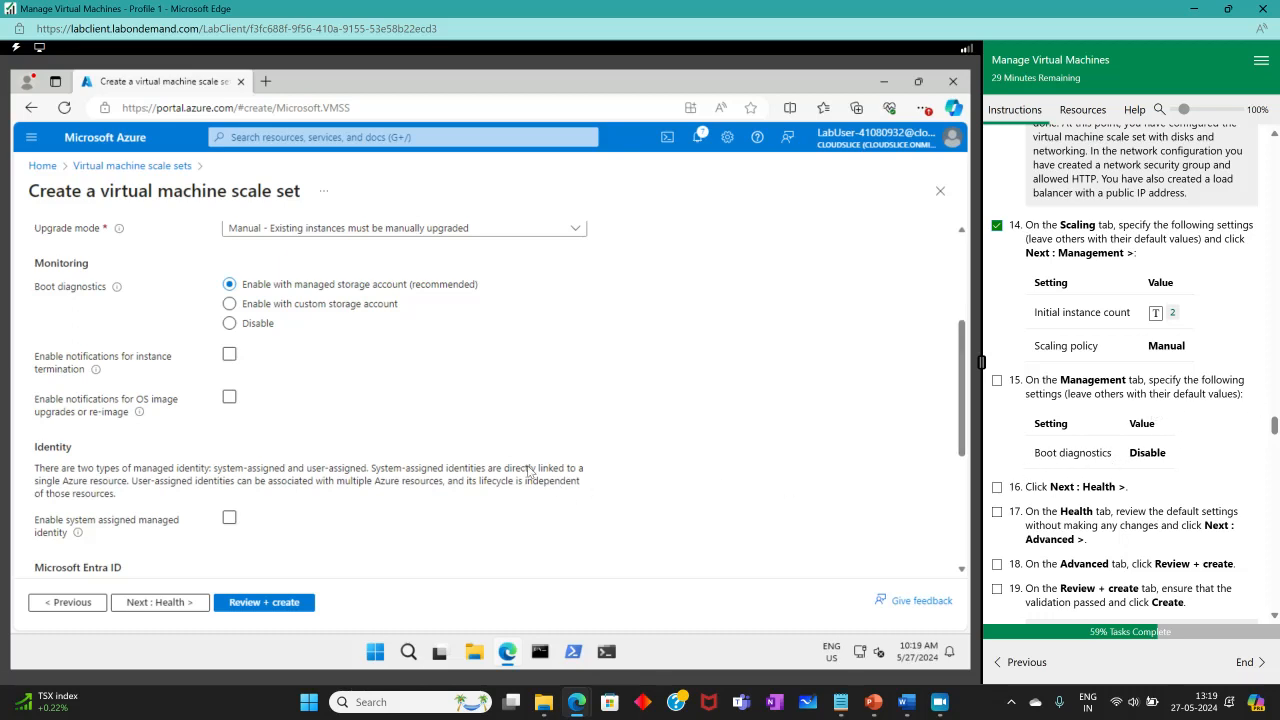
left_click(231, 322)
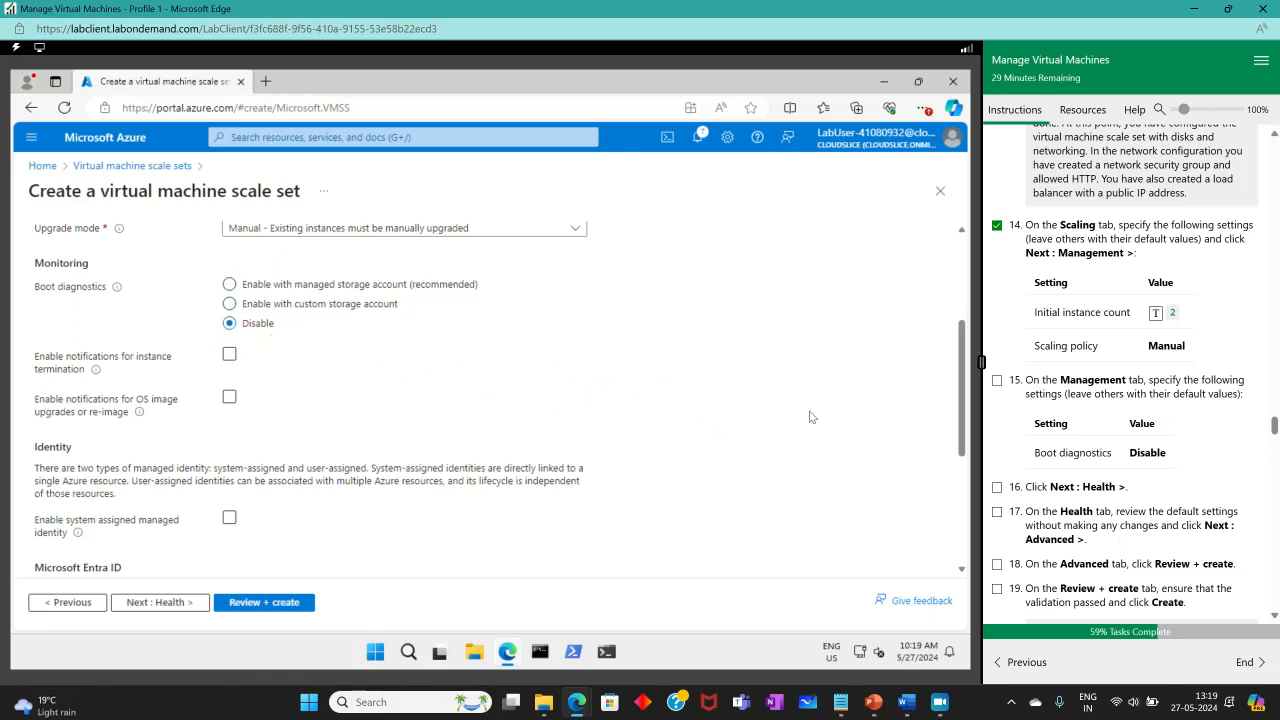
left_click(997, 380)
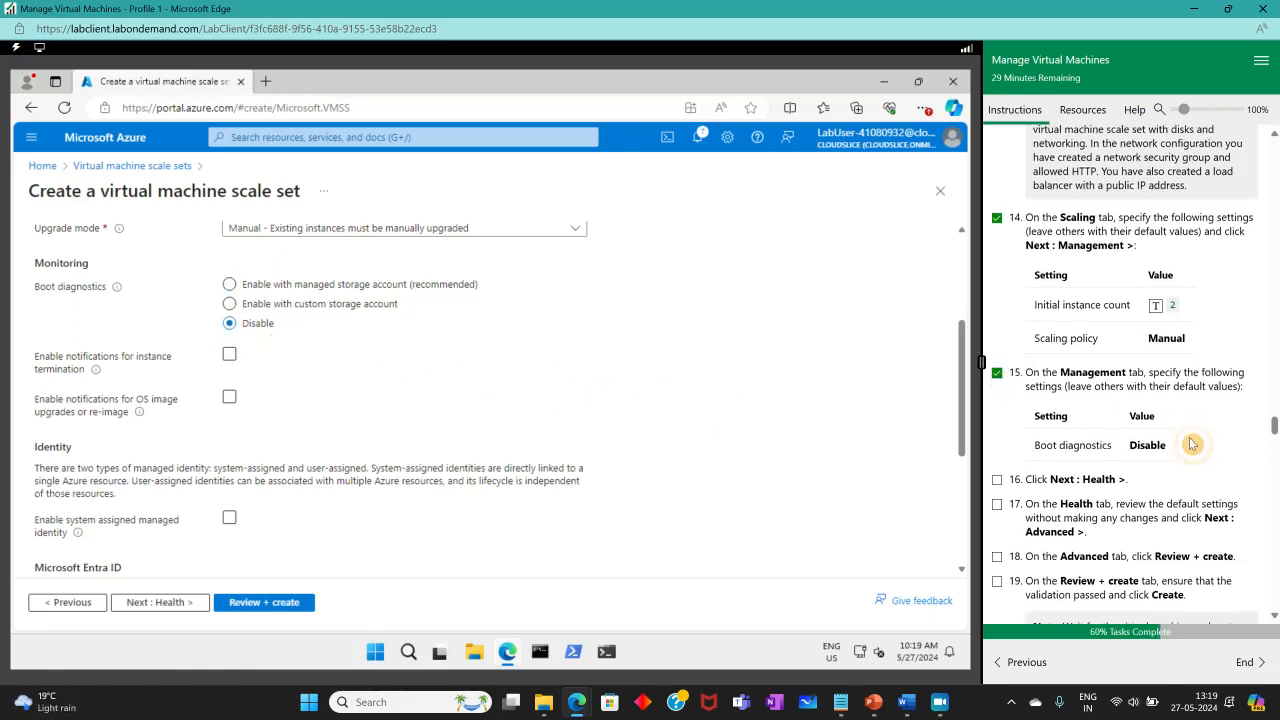
Advance through the Health and Advanced tabs, checking off lab steps 16 and 17.
left_click(168, 603)
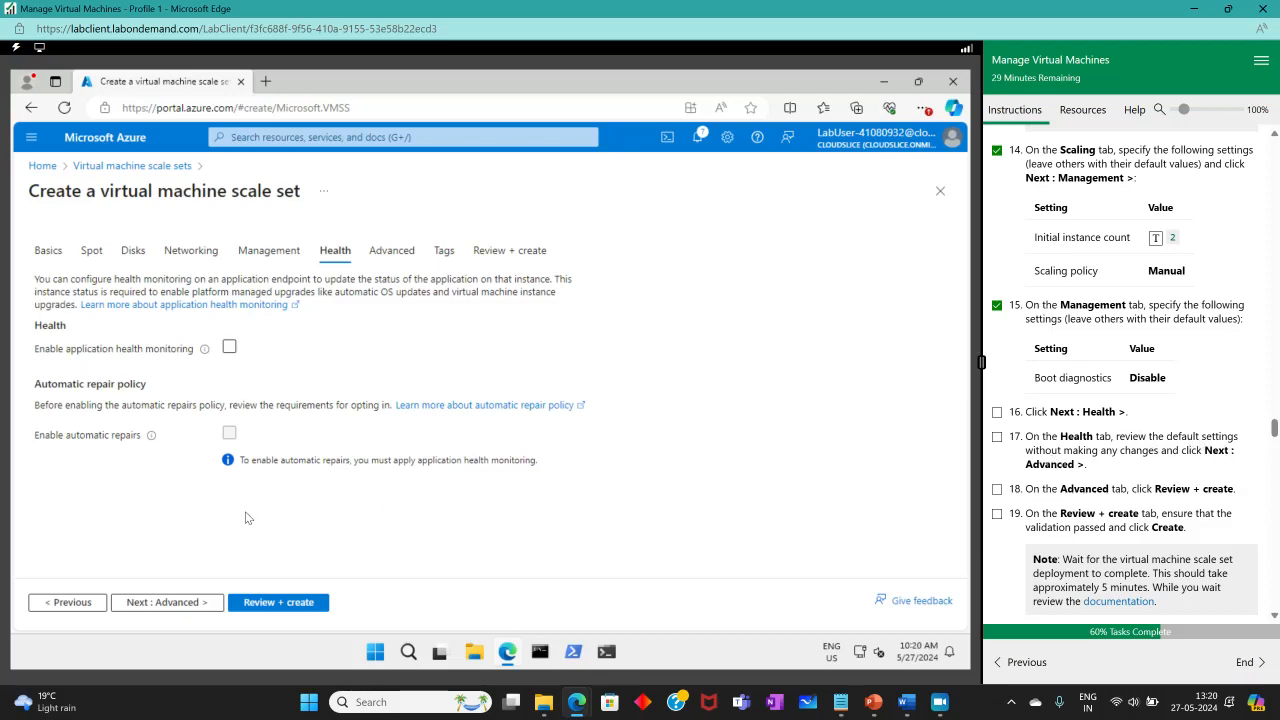
left_click(169, 603)
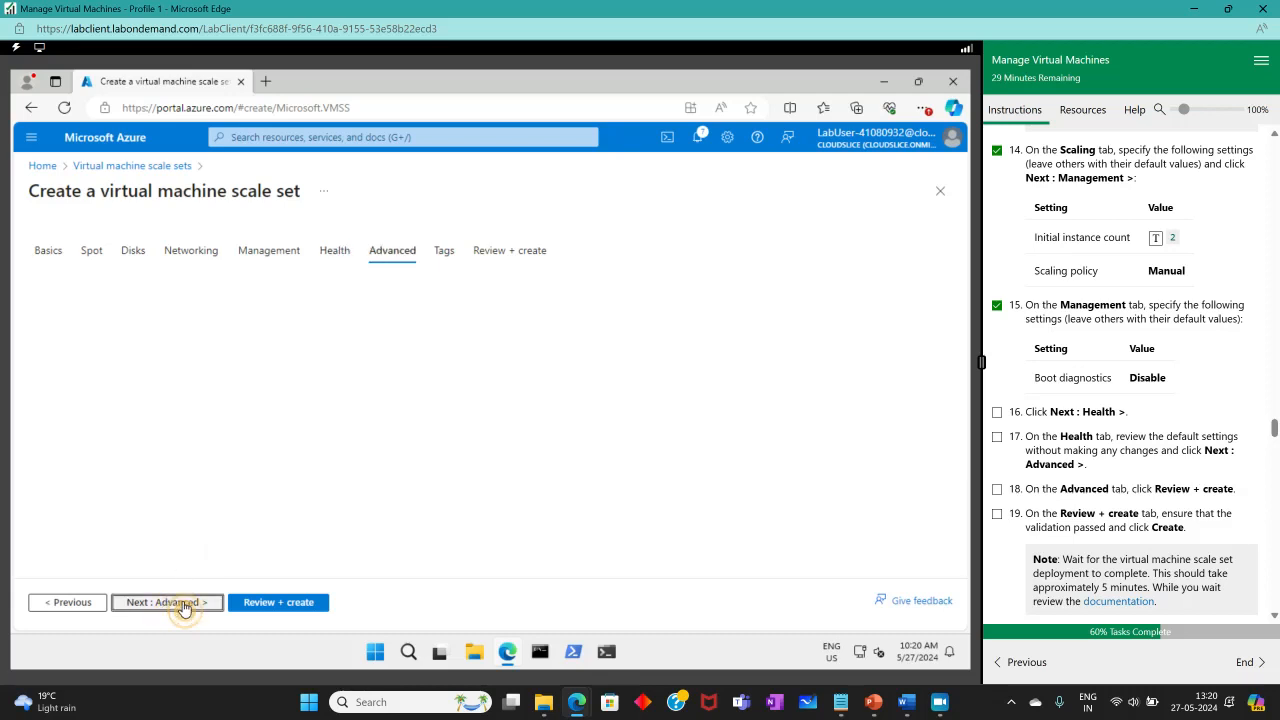
left_click(998, 440)
scroll(1150, 480, "down", 3)
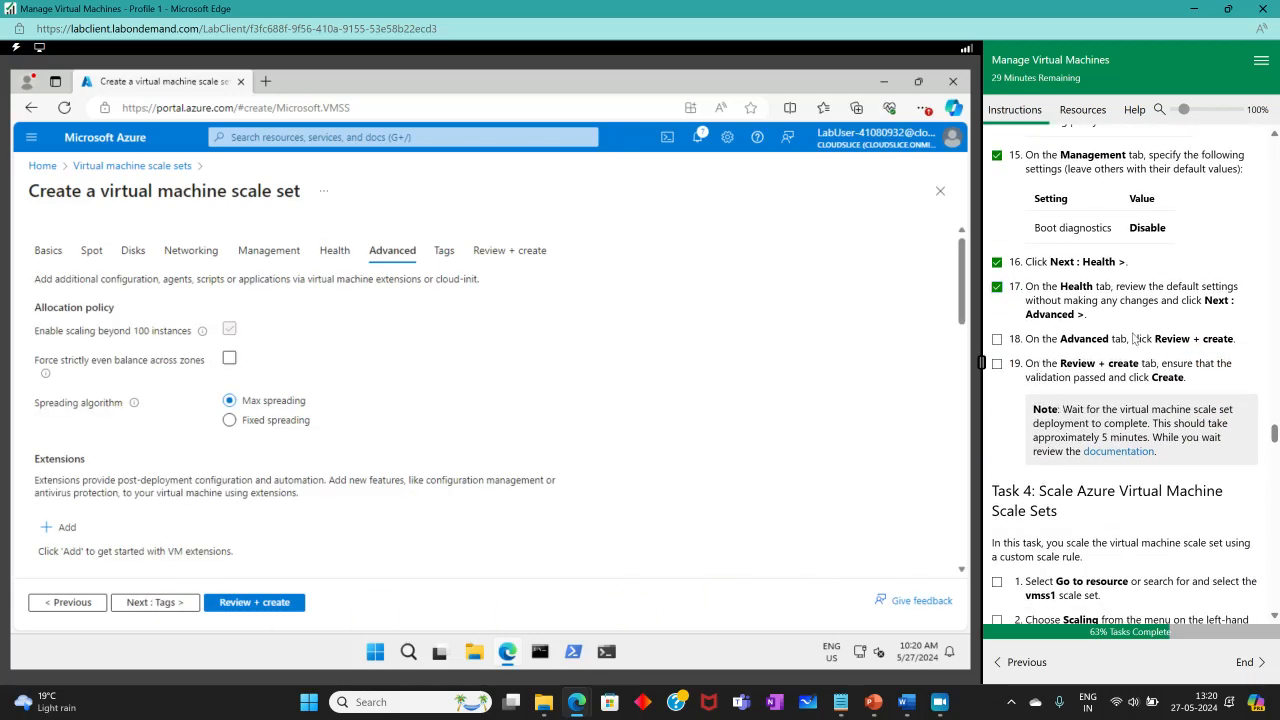
Pass Review + create validation, create vmss1, and check off steps 18 and 19.
left_click(254, 603)
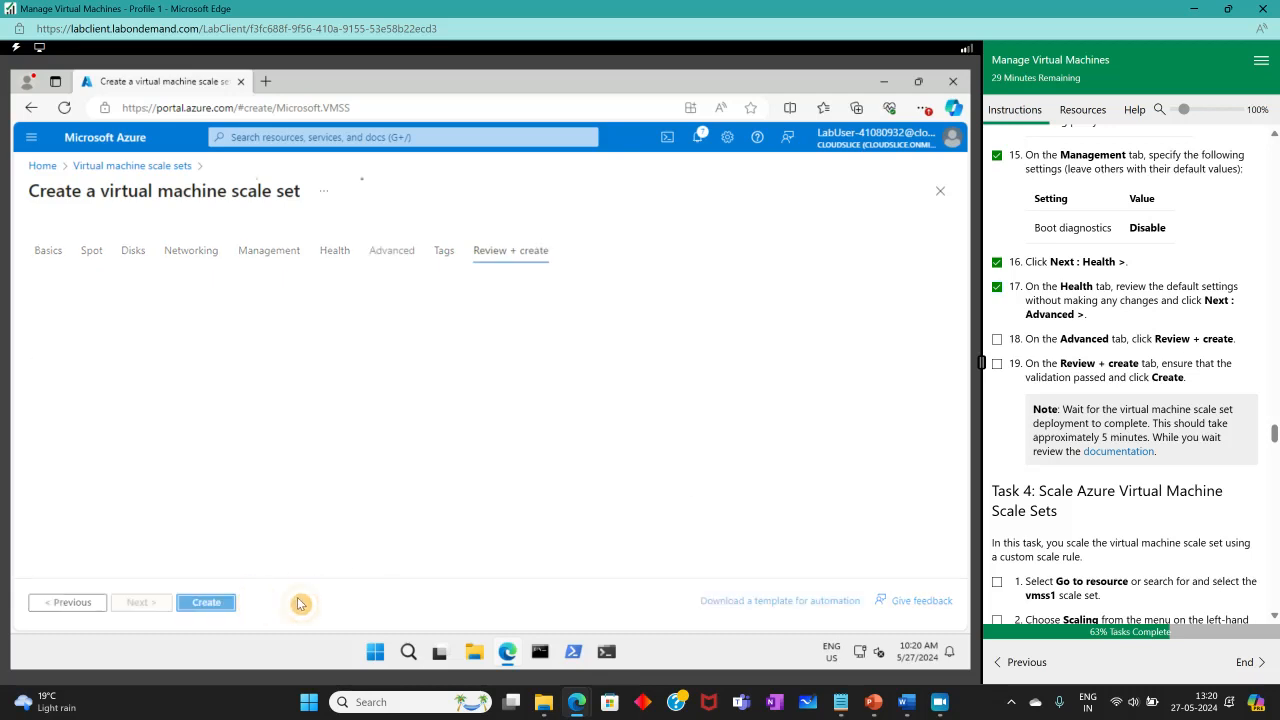
left_click(996, 340)
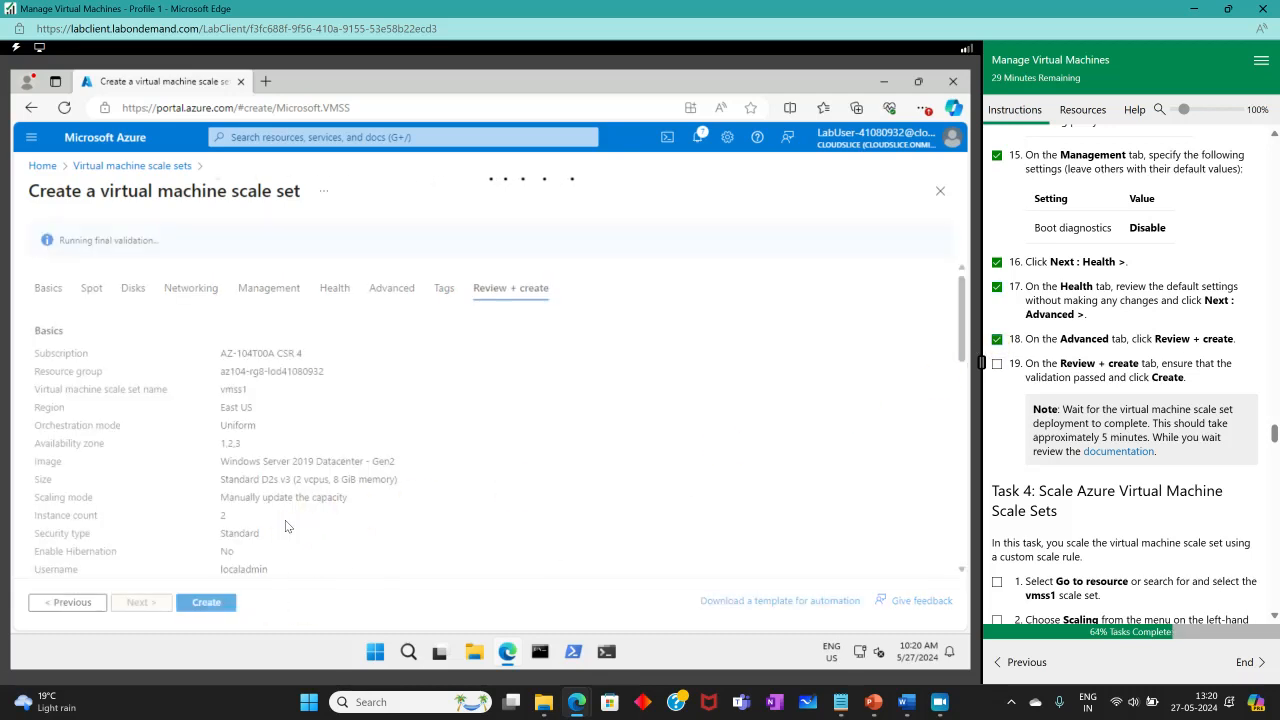
scroll(383, 506, "down", 2)
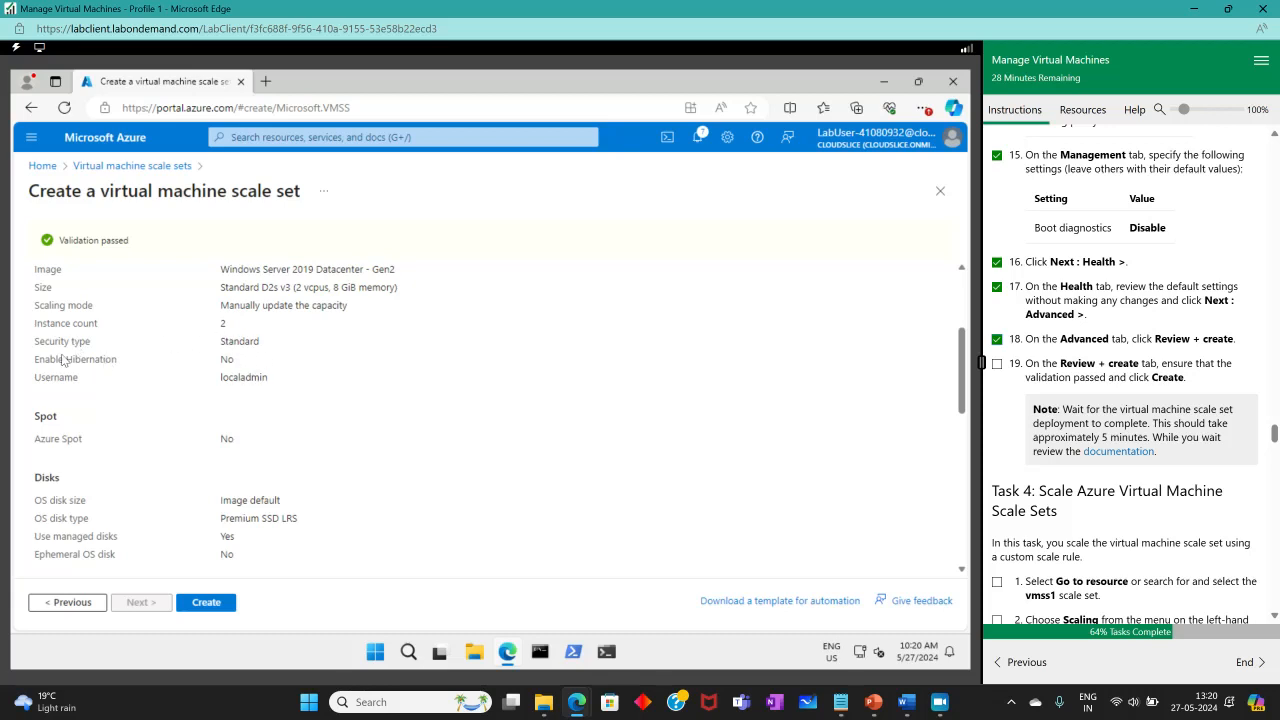
scroll(304, 442, "down", 1)
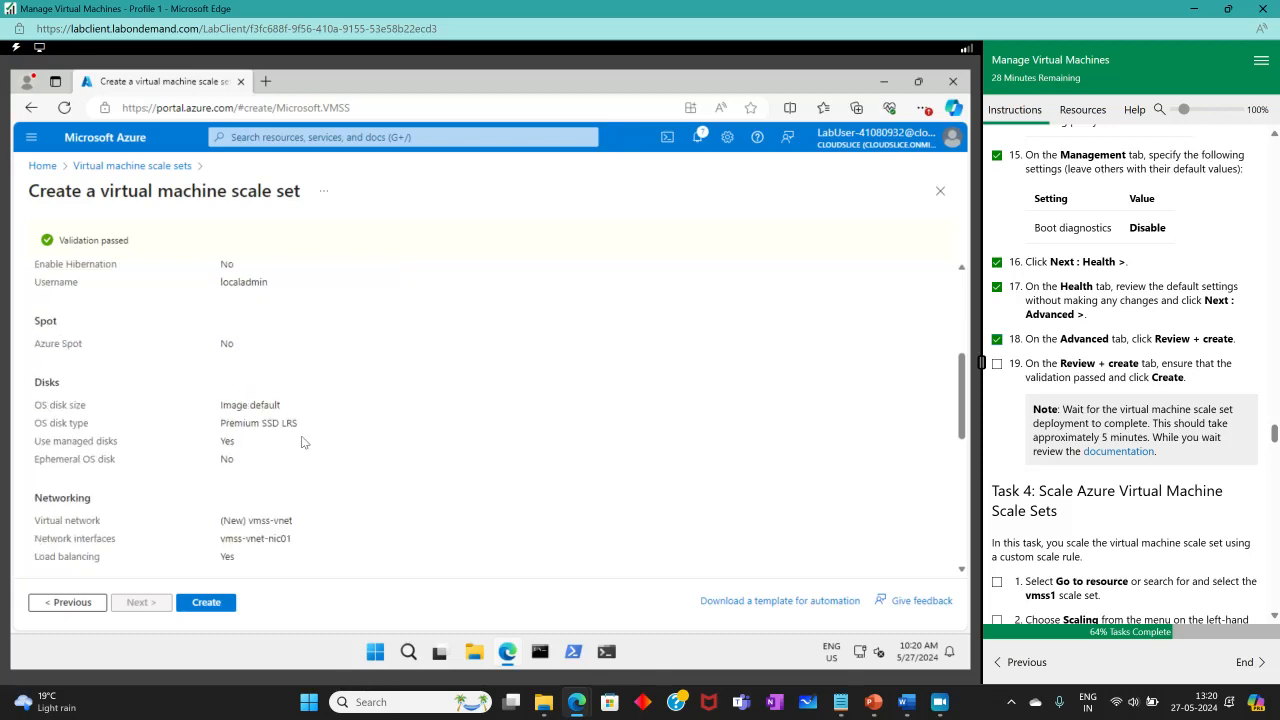
scroll(249, 475, "down", 3)
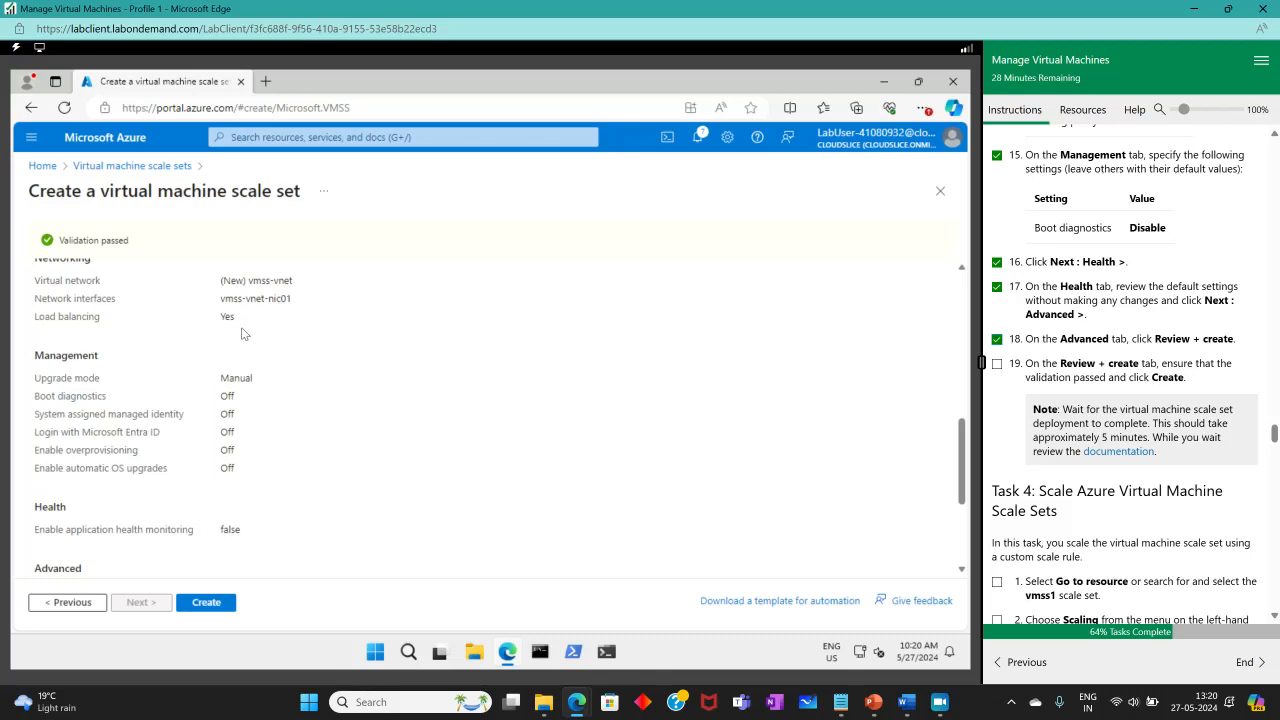
scroll(206, 600, "down", 2)
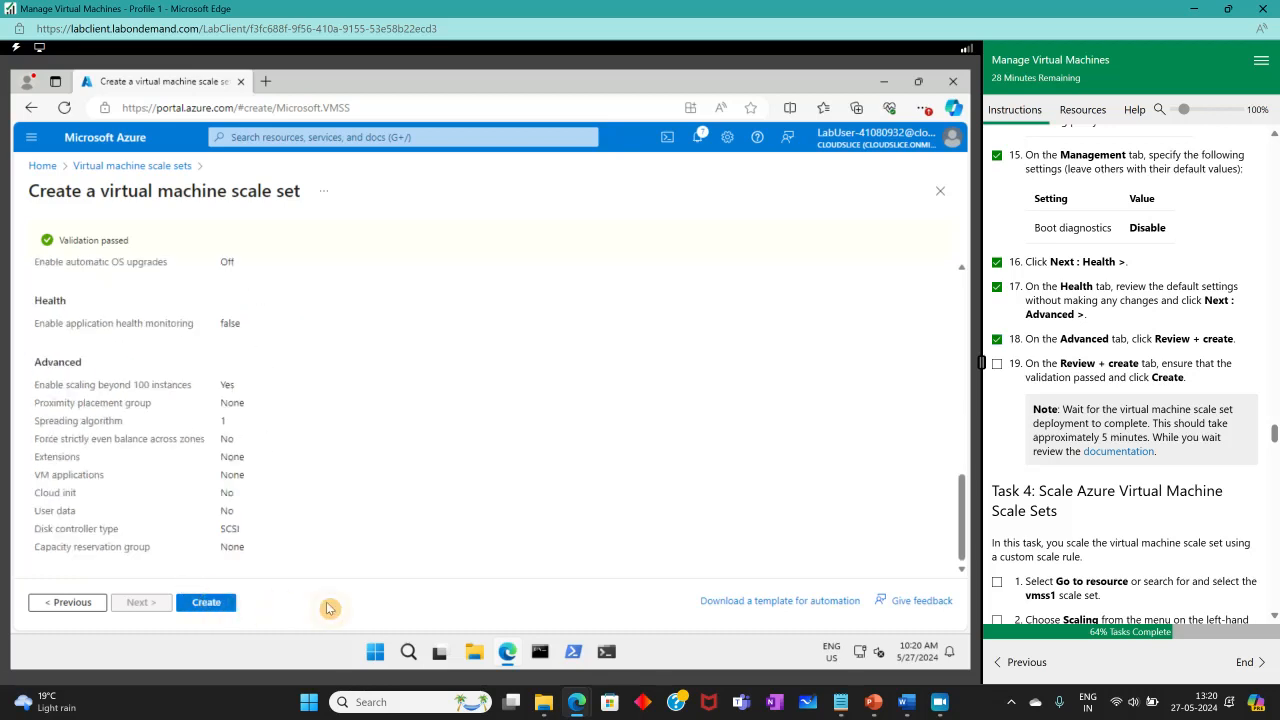
left_click(206, 602)
left_click(997, 364)
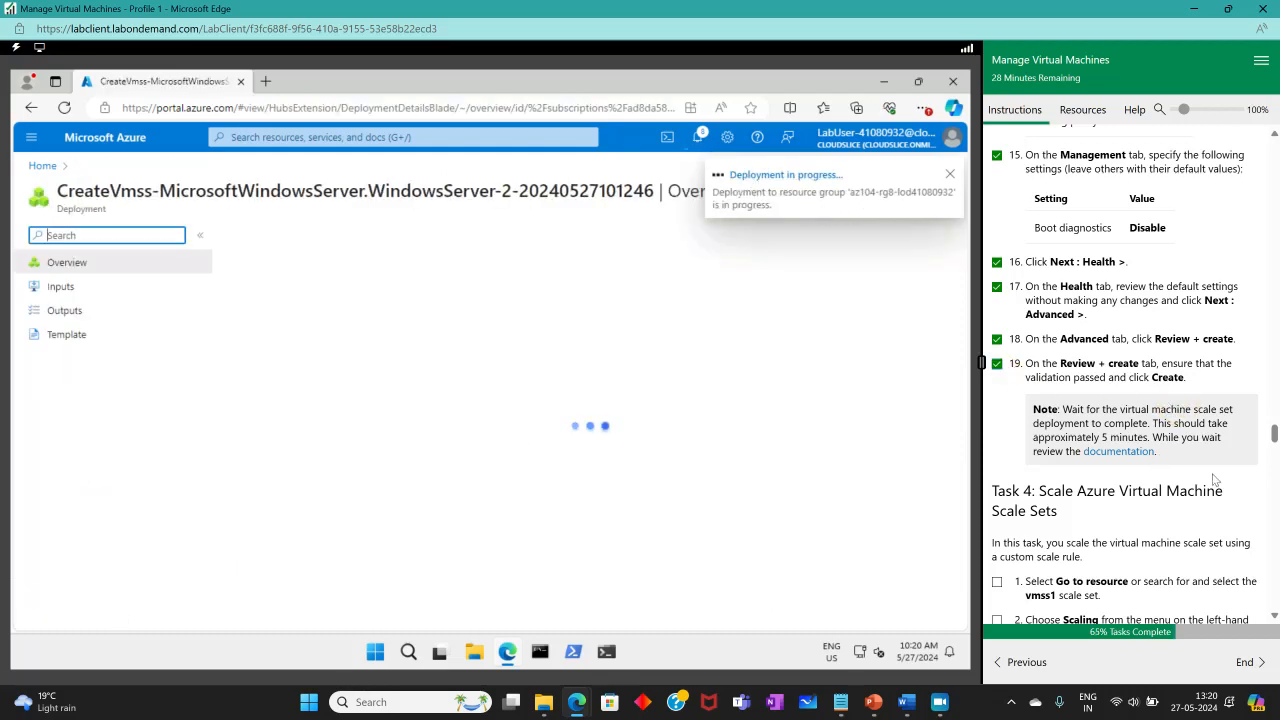
Wait until the vmss1 deployment completes, then open the new scale set showing 2 of 2 instances succeeded.
scroll(1207, 482, "down", 1)
scroll(1207, 482, "down", 3)
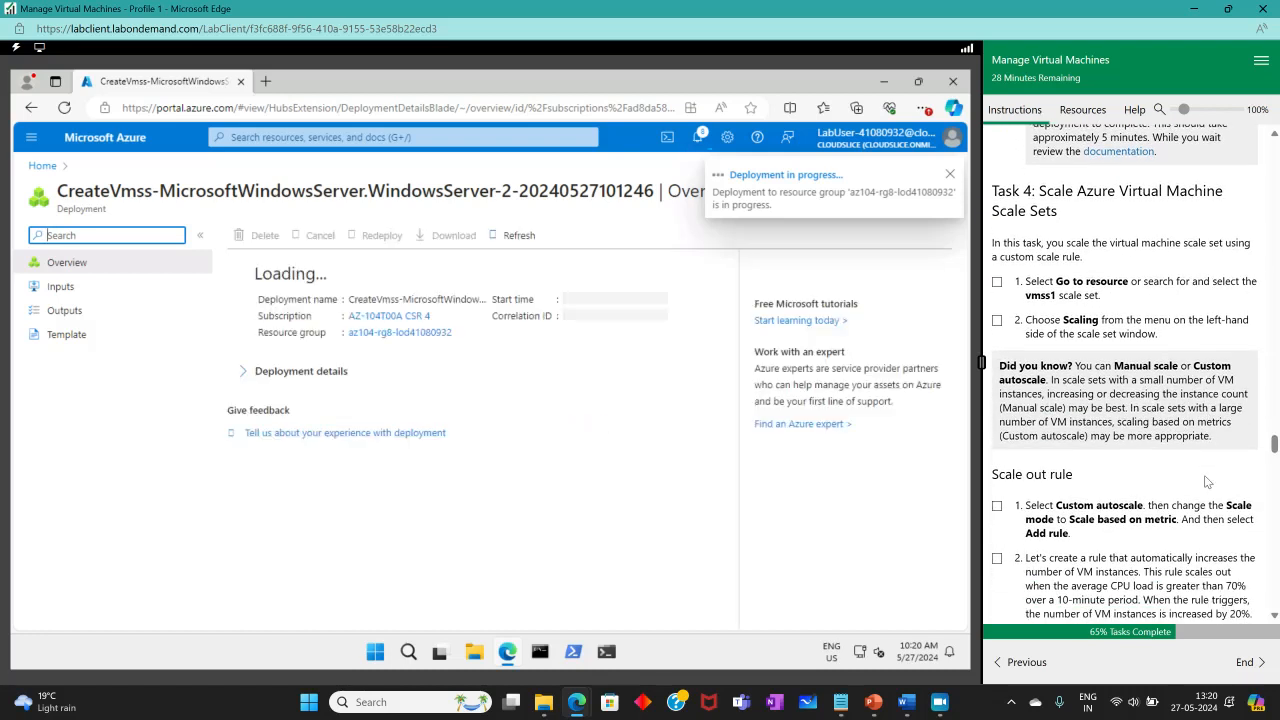
scroll(1207, 469, "up", 6)
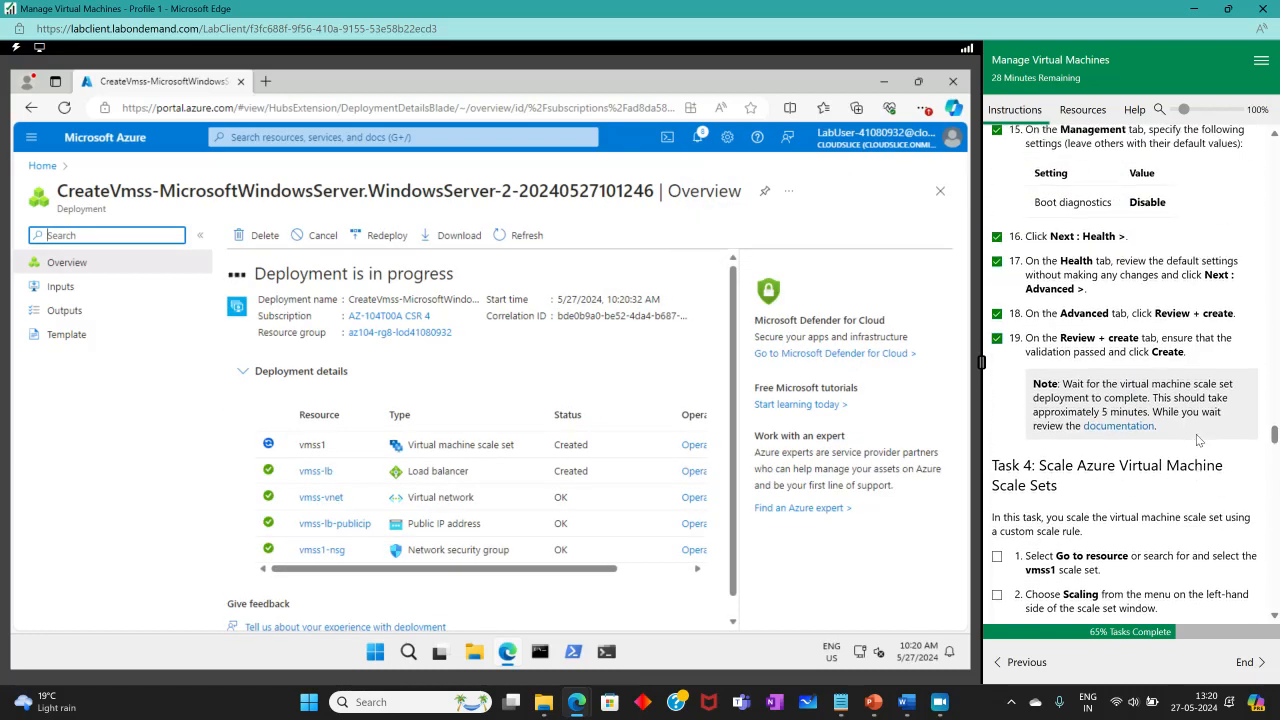
scroll(1198, 441, "down", 5)
scroll(1198, 441, "down", 2)
scroll(1199, 440, "up", 1)
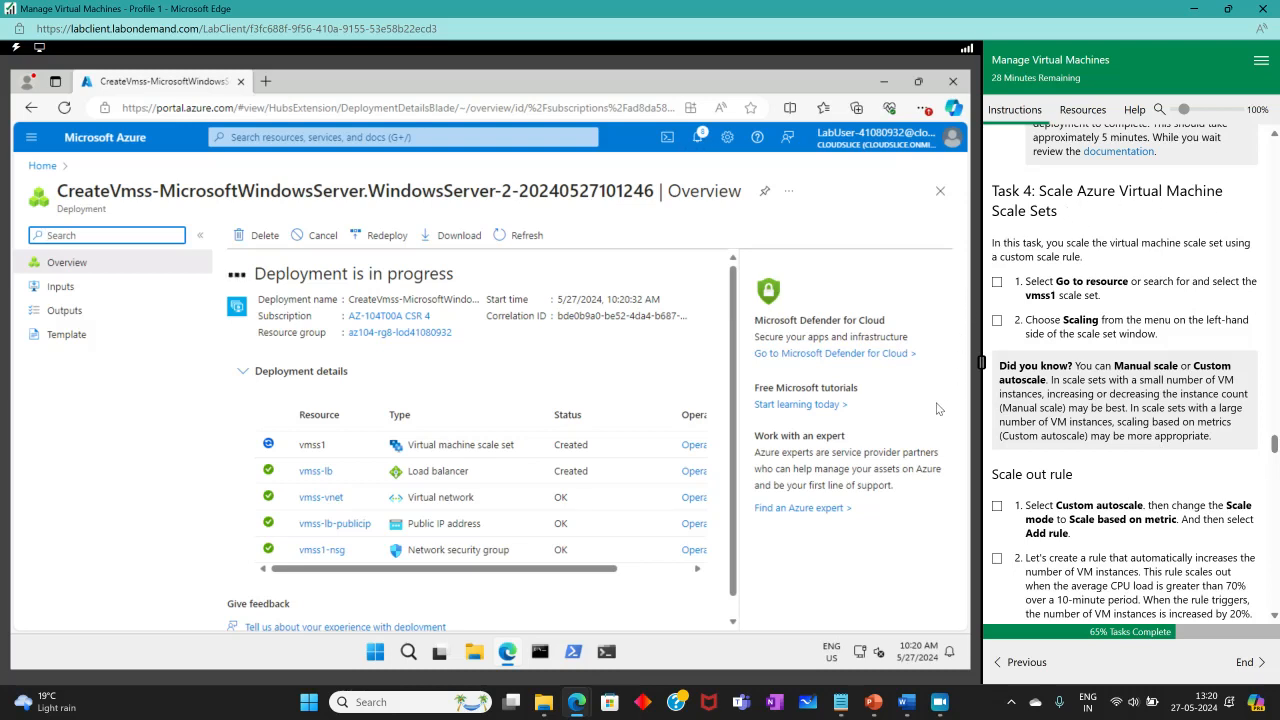
scroll(1020, 345, "up", 4)
scroll(1034, 333, "down", 2)
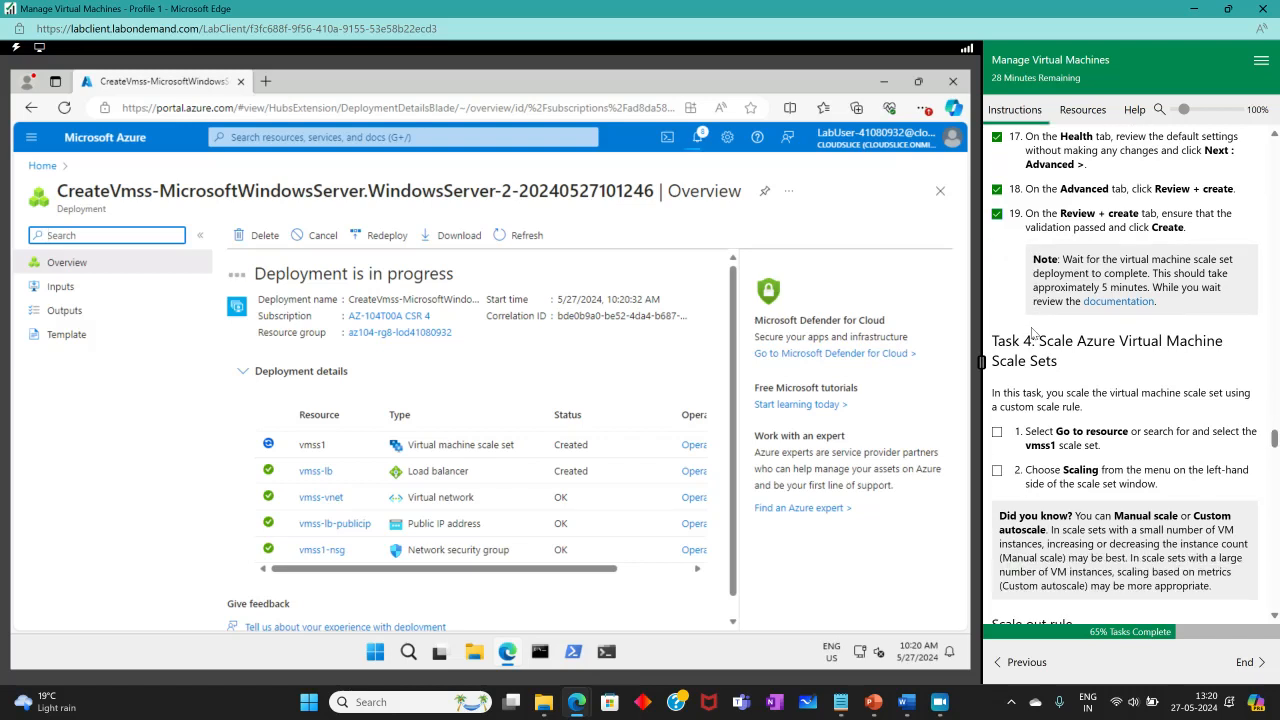
left_click_drag(1062, 256, 1205, 304)
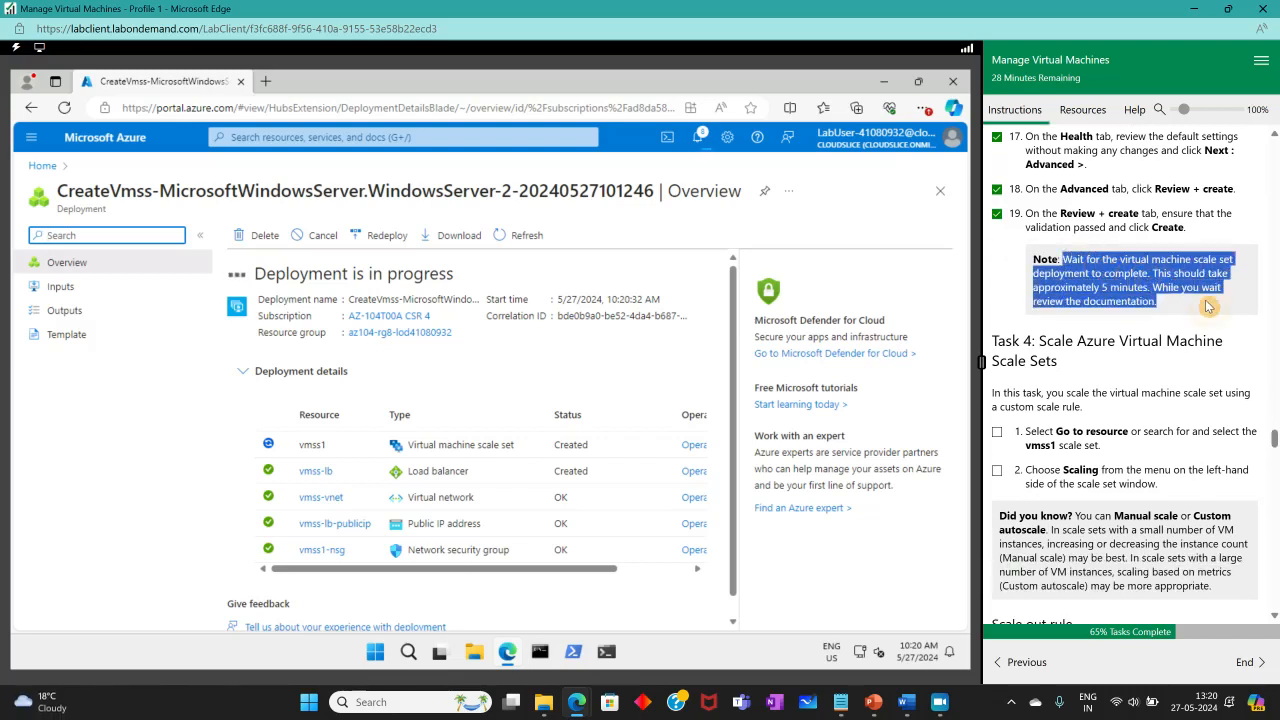
left_click(1001, 290)
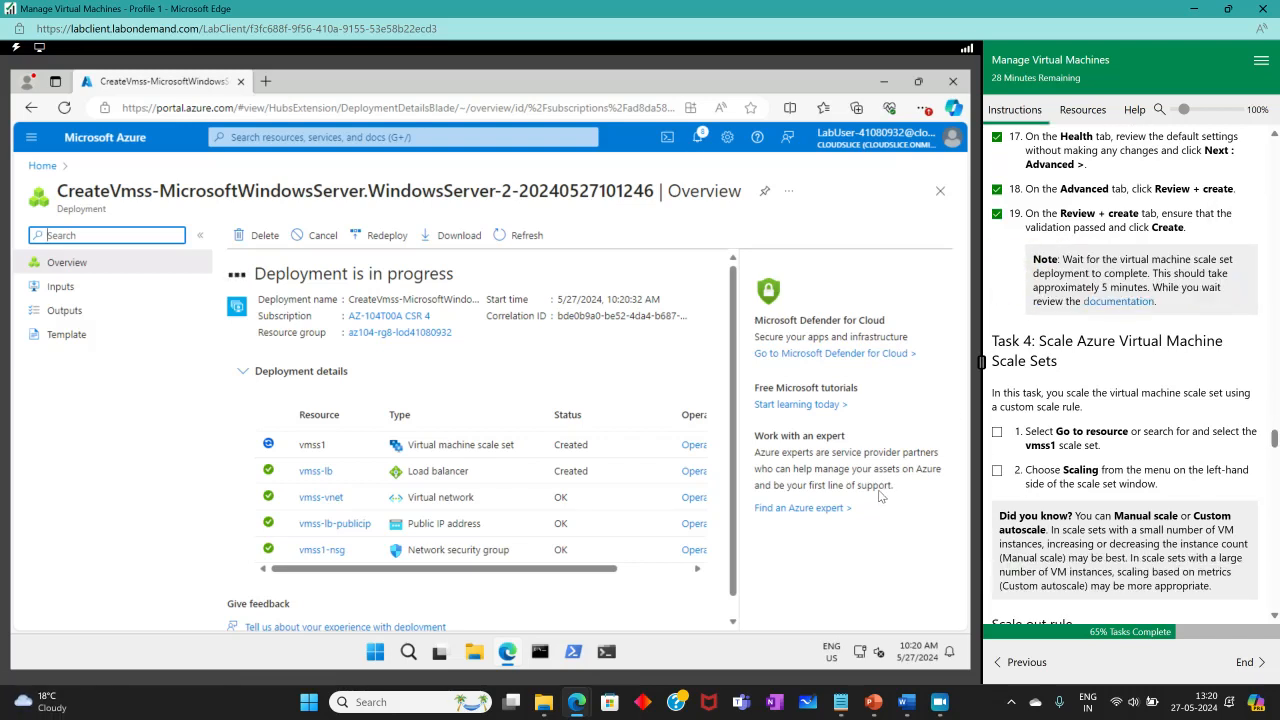
left_click(938, 701)
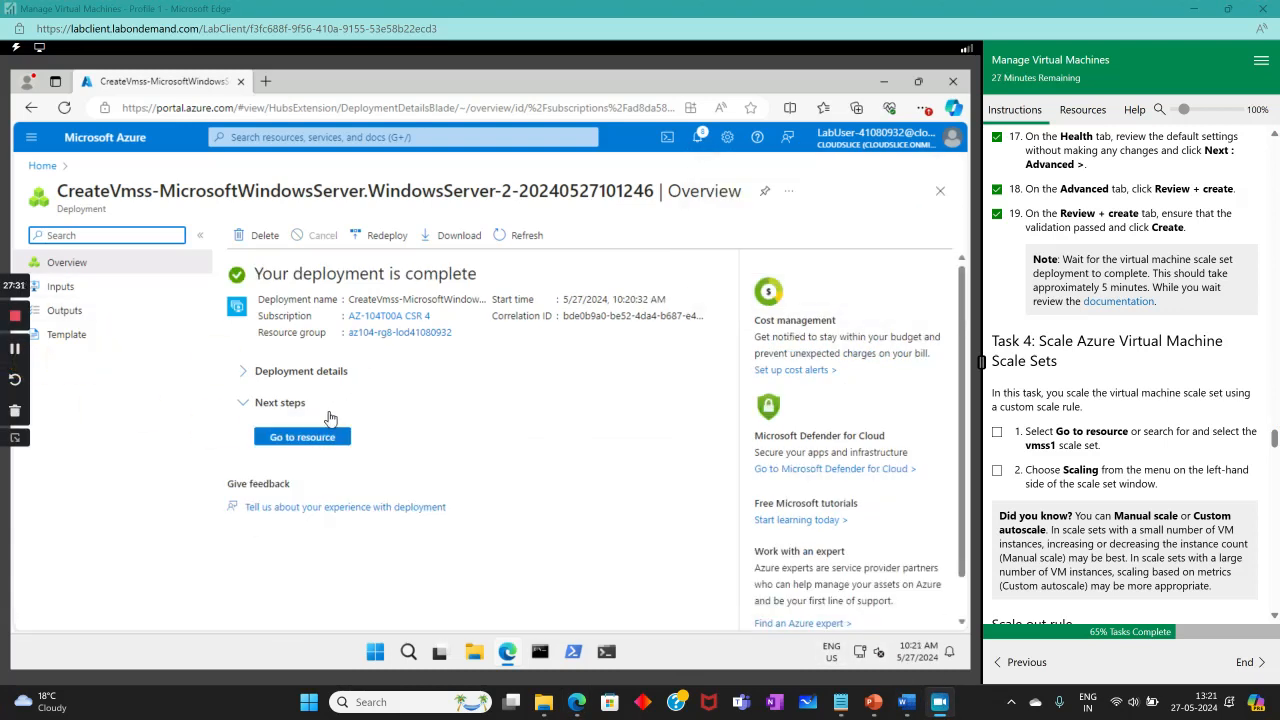
left_click(288, 440)
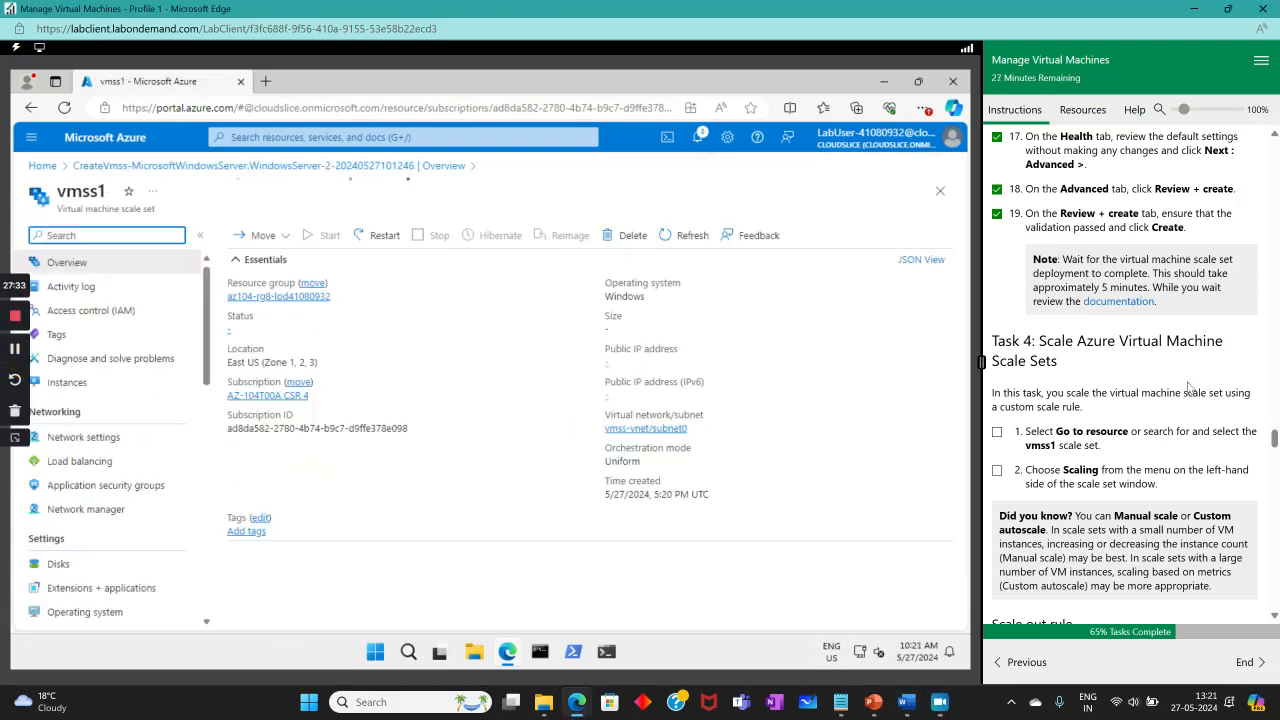
Check off Task 4 step 1 and open vmss1's Scaling page, currently Manual scale with 2 instances.
left_click(997, 432)
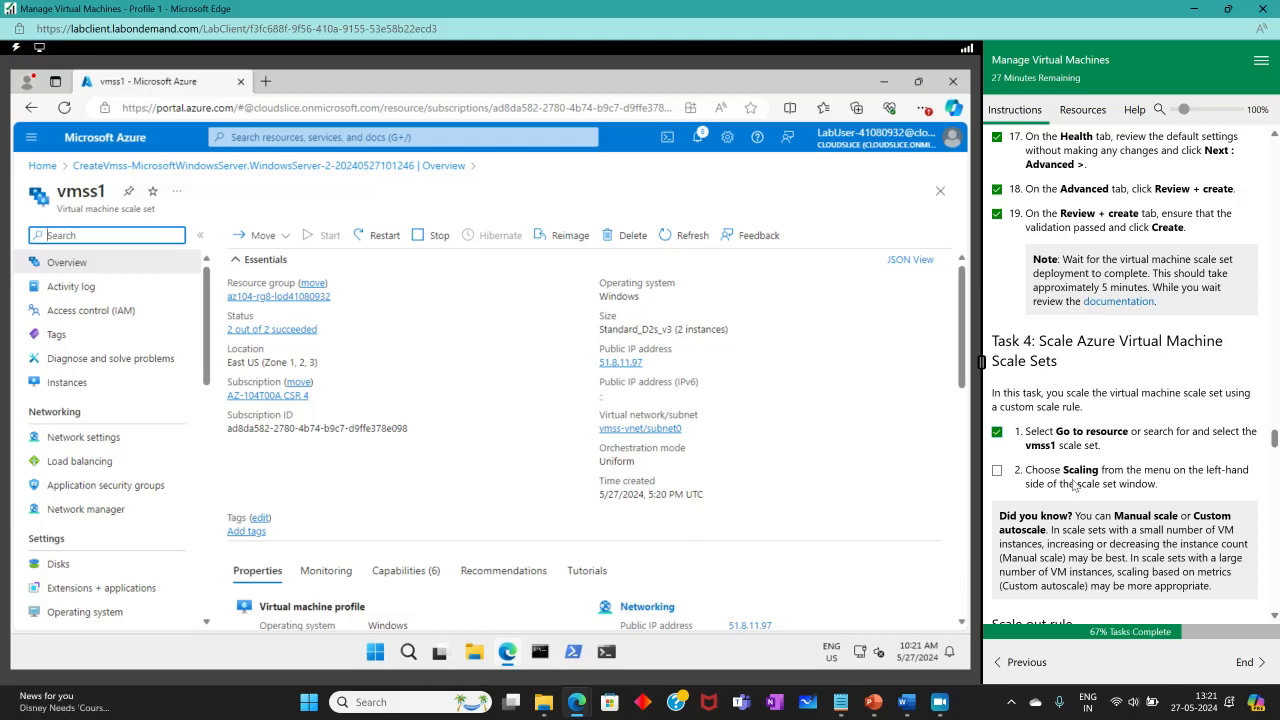
scroll(1053, 413, "down", 2)
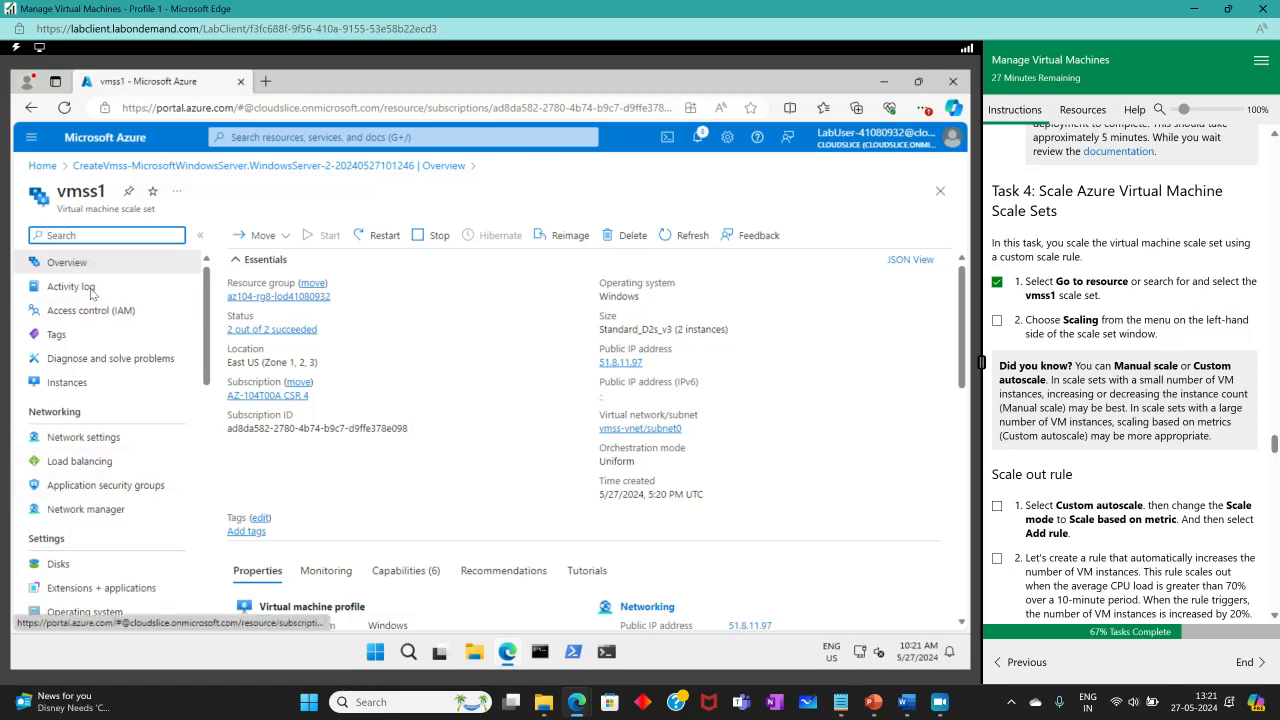
scroll(90, 437, "down", 10)
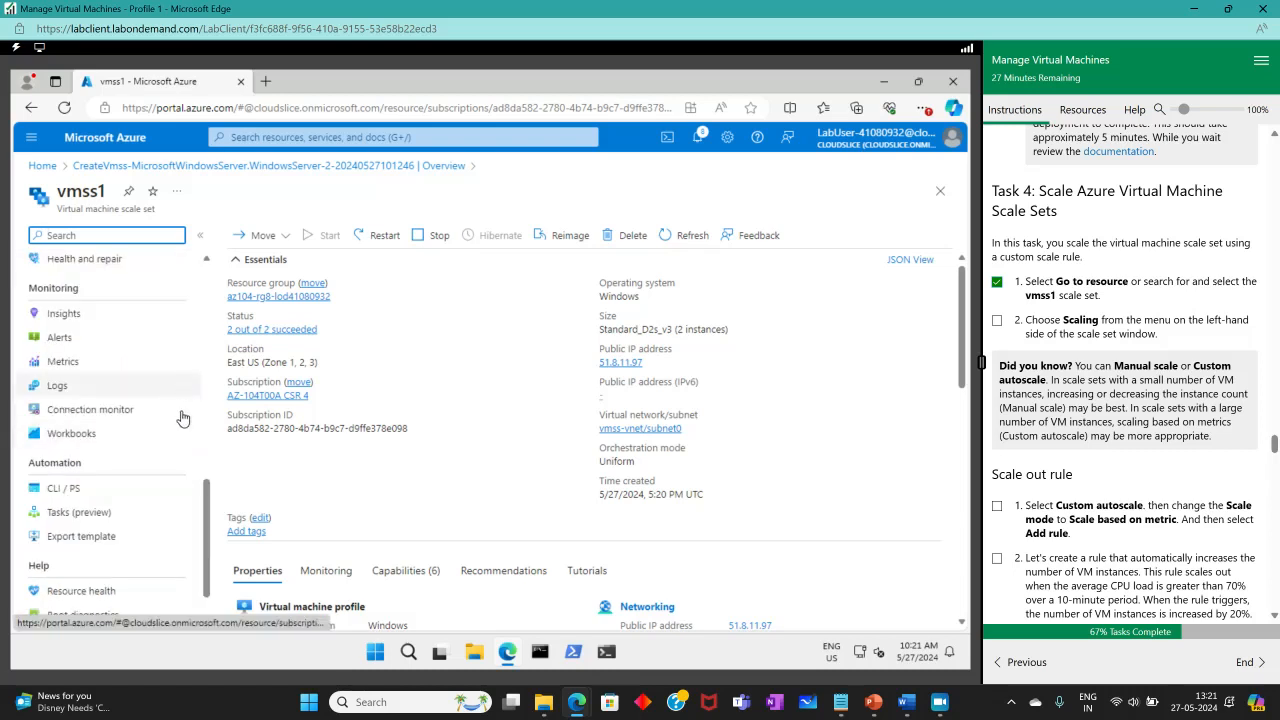
scroll(206, 530, "up", 2)
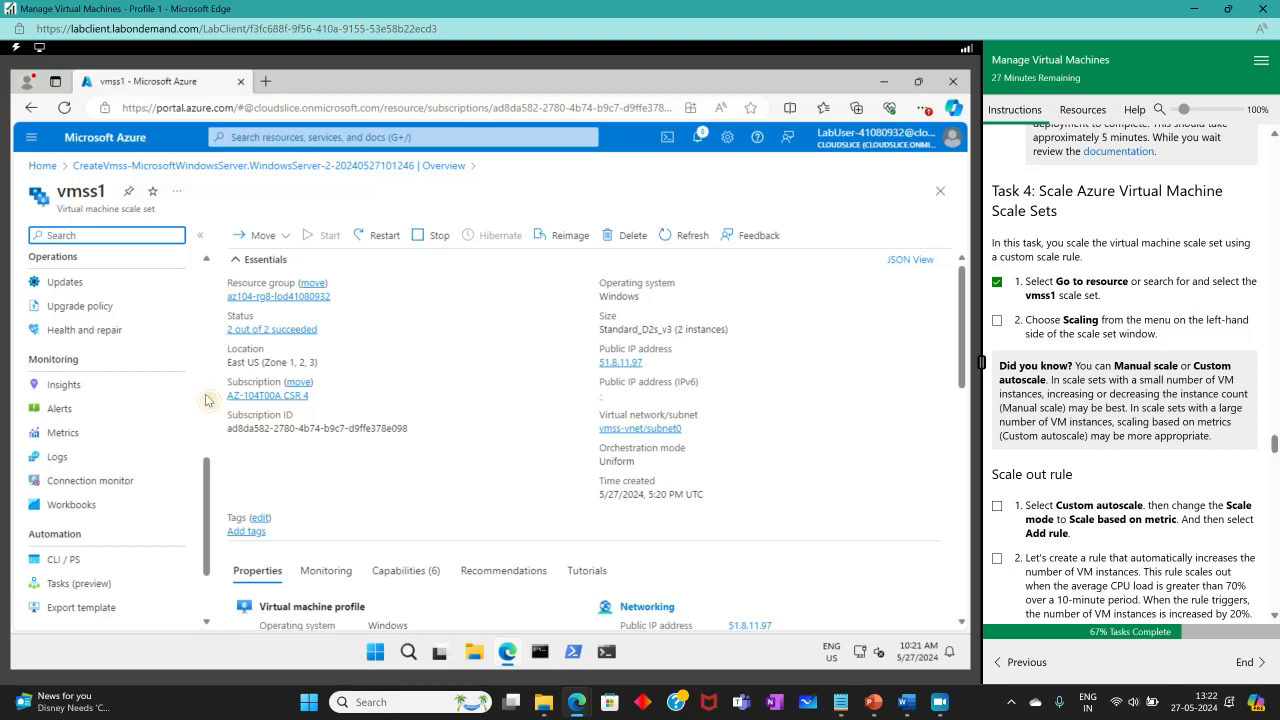
scroll(205, 488, "up", 3)
scroll(202, 435, "up", 2)
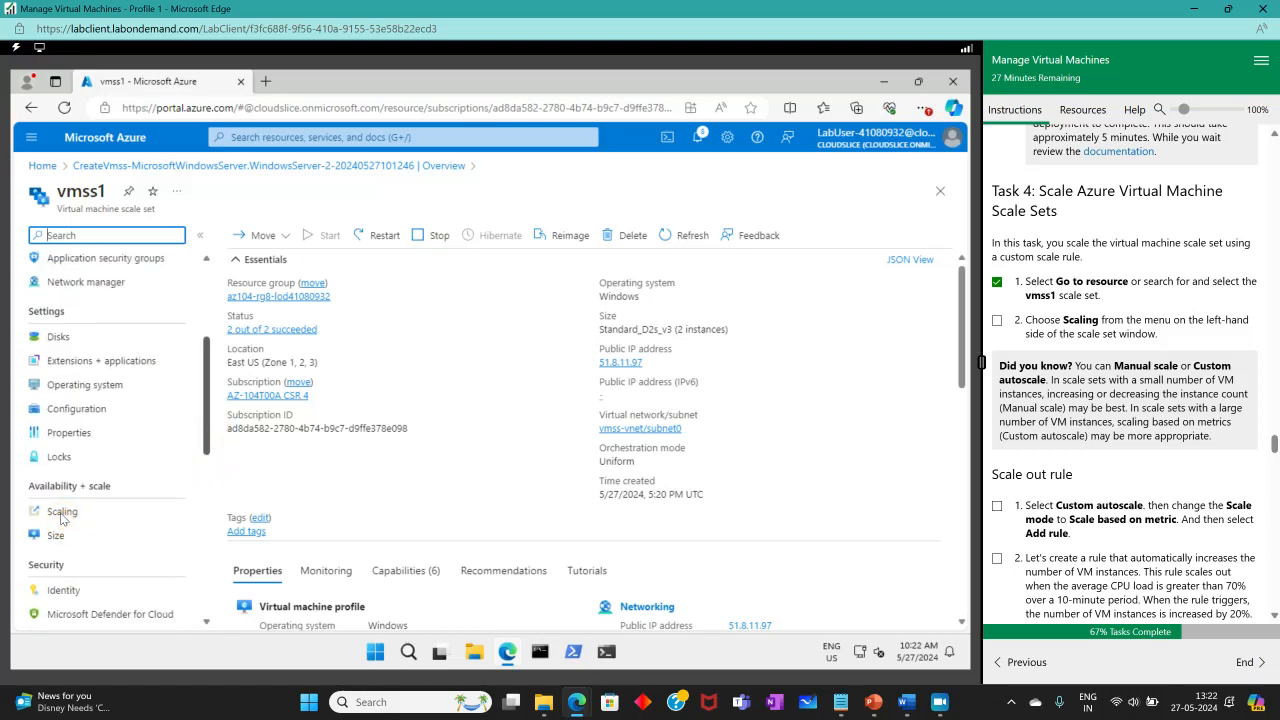
left_click(61, 513)
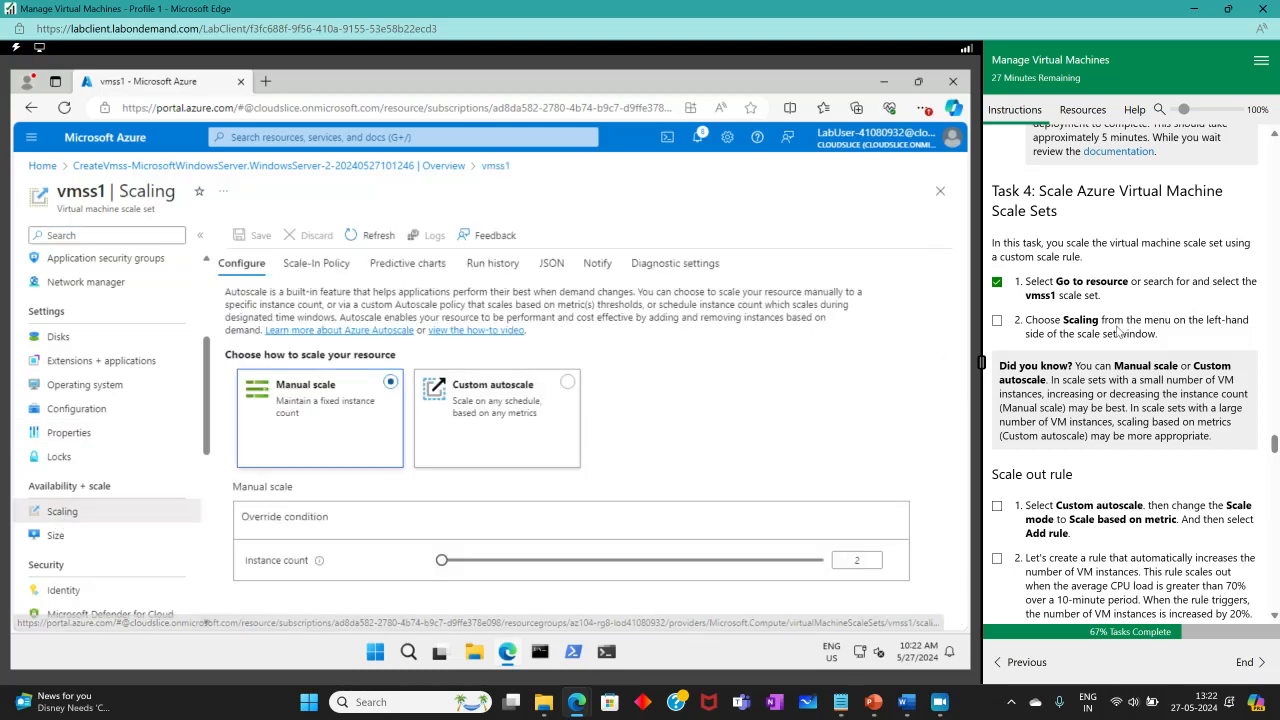
Switch vmss1 from manual scaling to Custom autoscale, checking off Task 4 step 2.
left_click(997, 321)
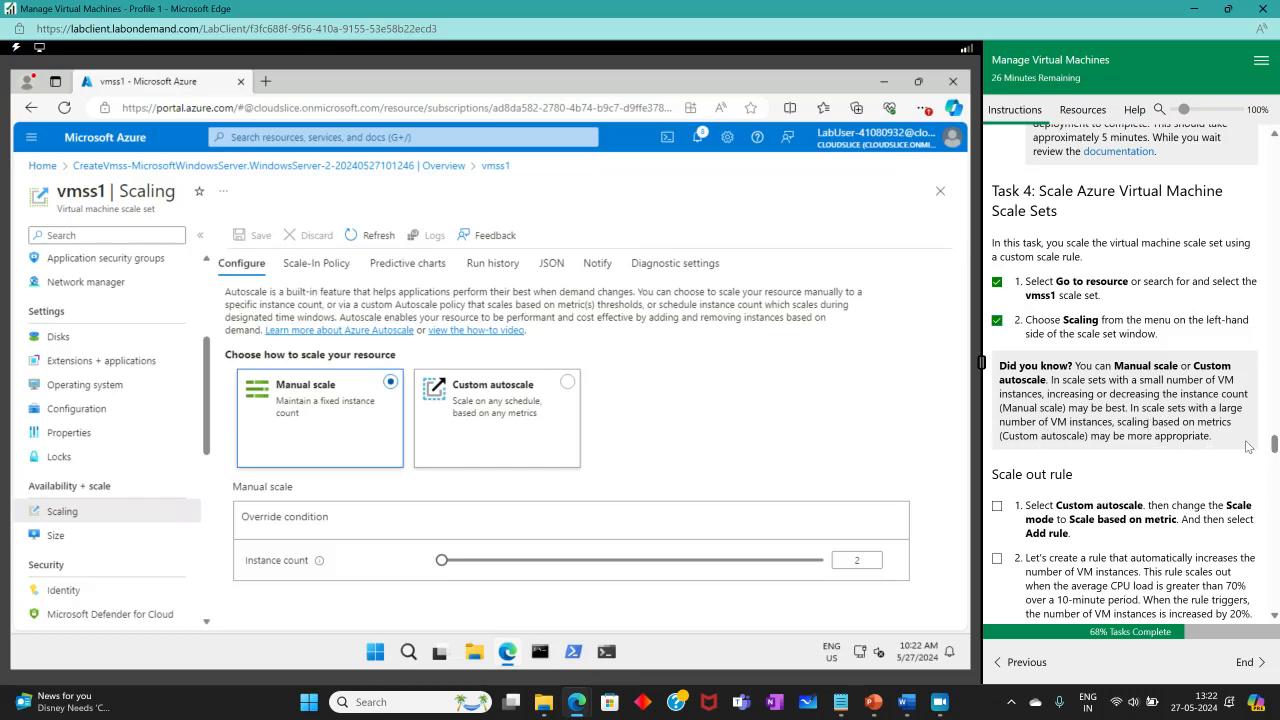
scroll(1121, 427, "down", 2)
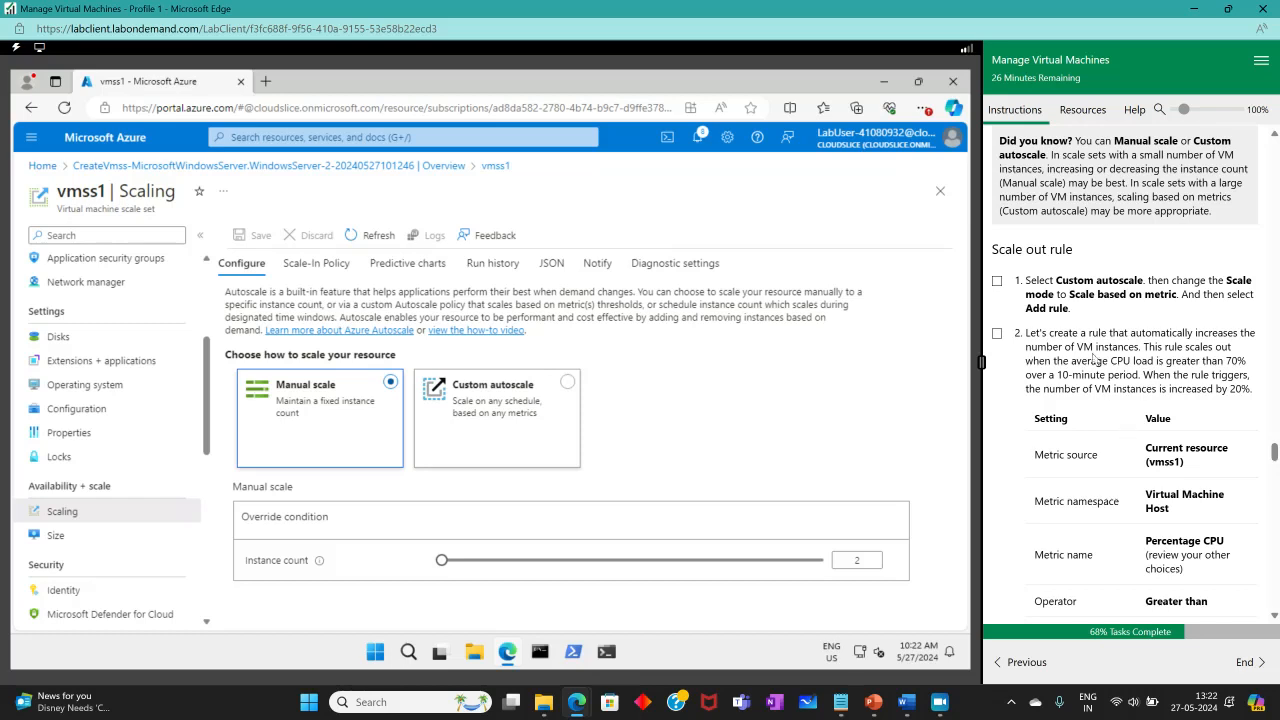
left_click_drag(997, 249, 1095, 258)
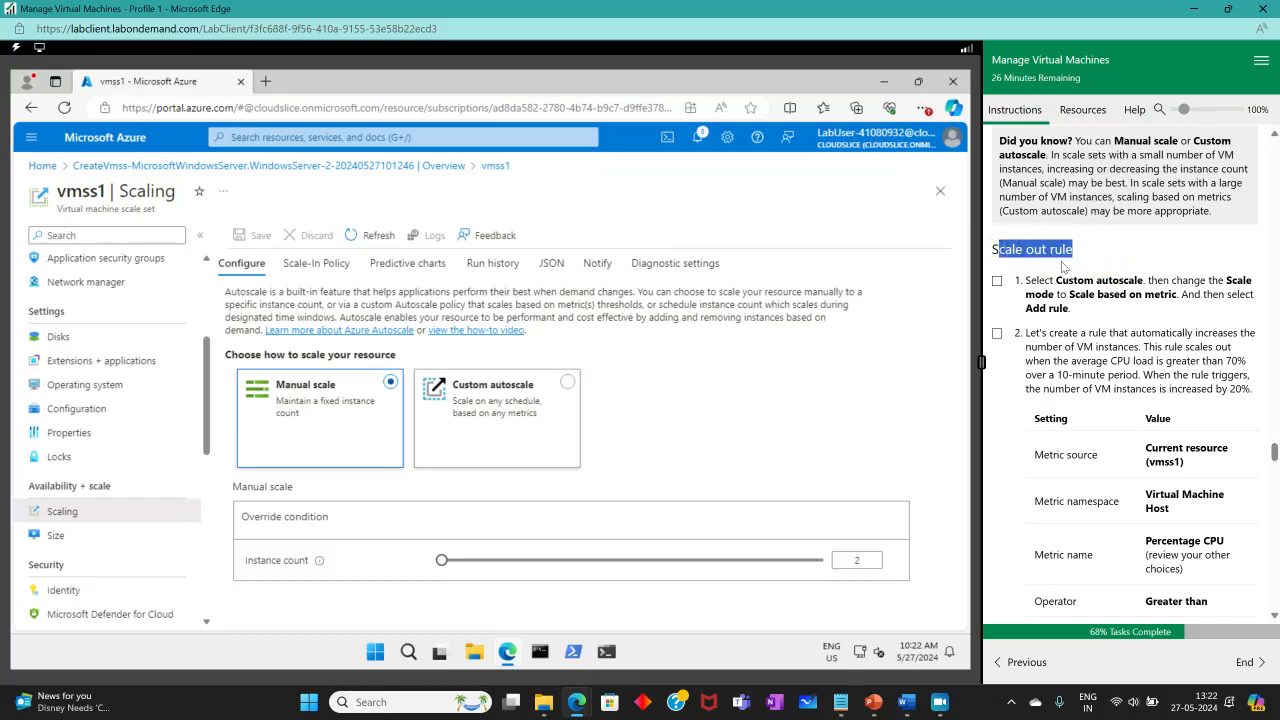
left_click(1104, 274)
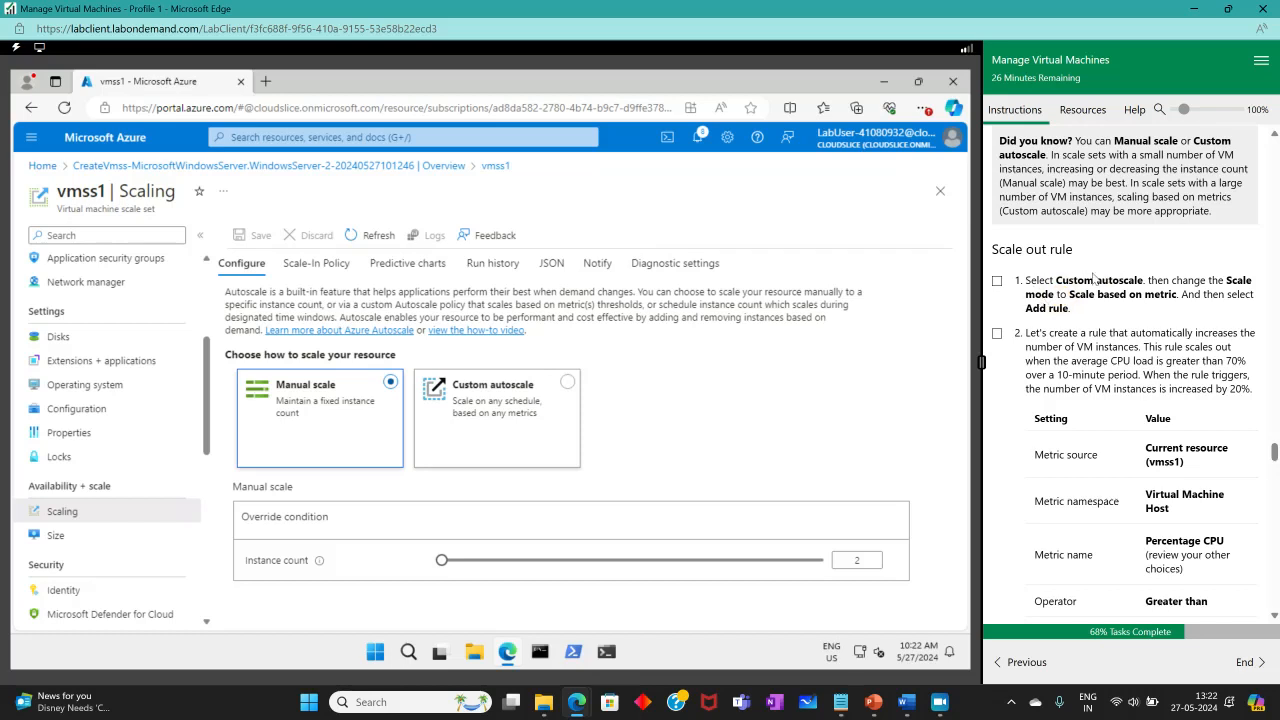
left_click(565, 398)
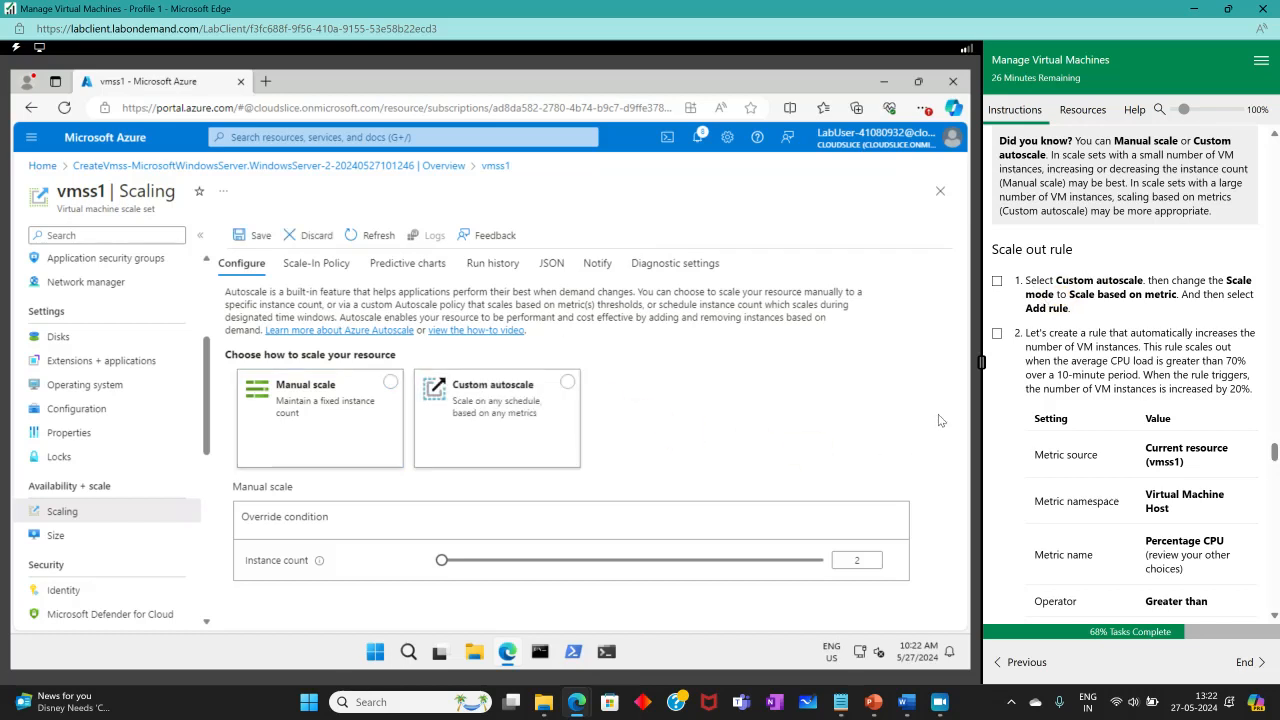
left_click(567, 383)
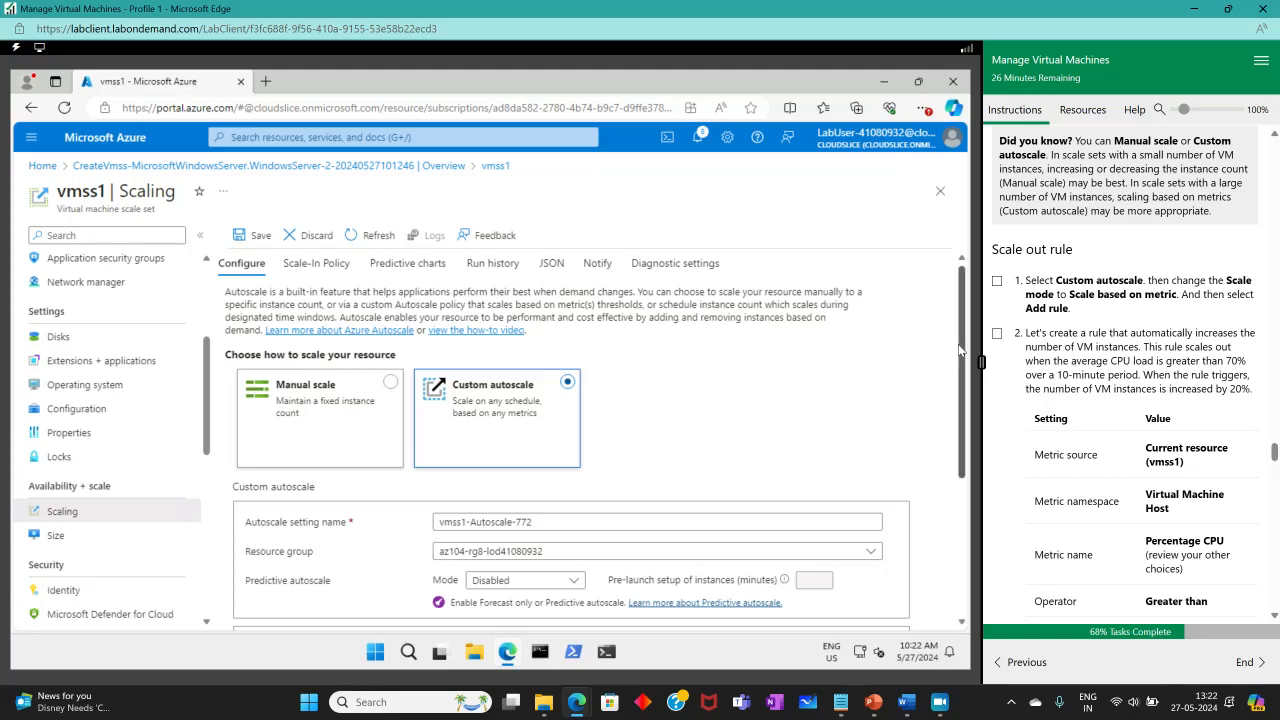
Make the default condition scale based on a metric and begin adding a scale rule.
left_click_drag(960, 349, 973, 495)
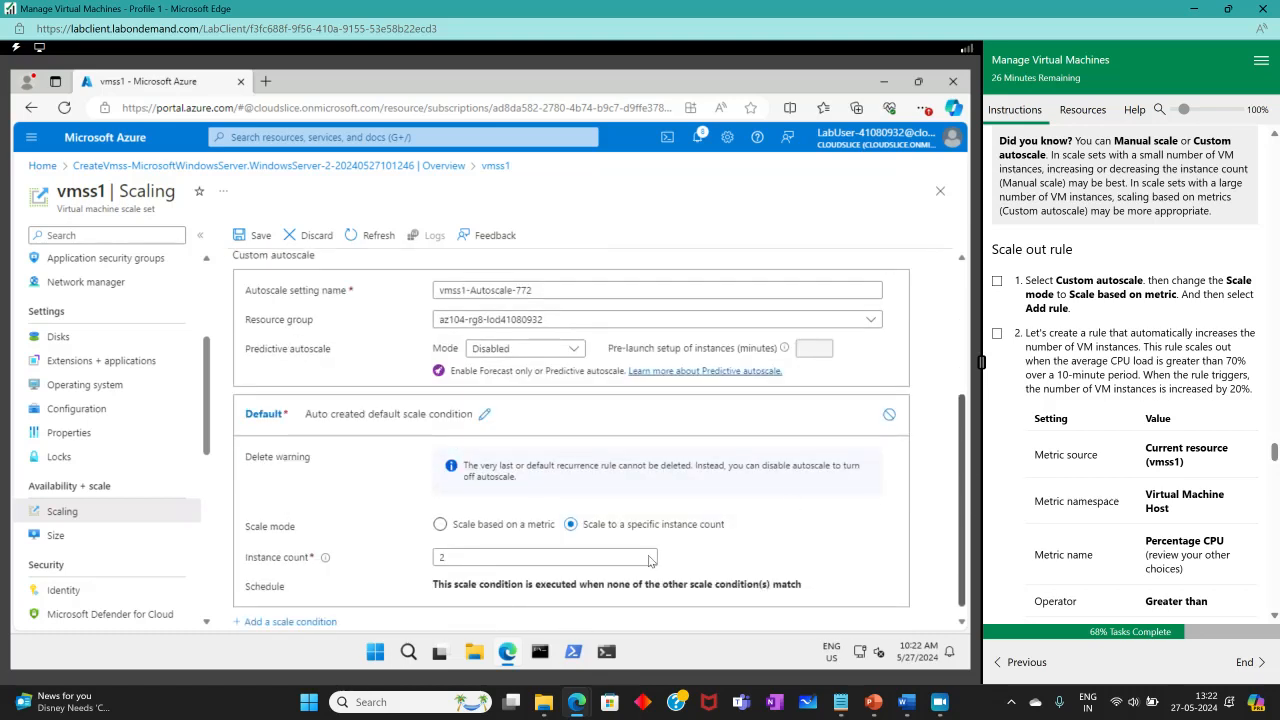
left_click(440, 526)
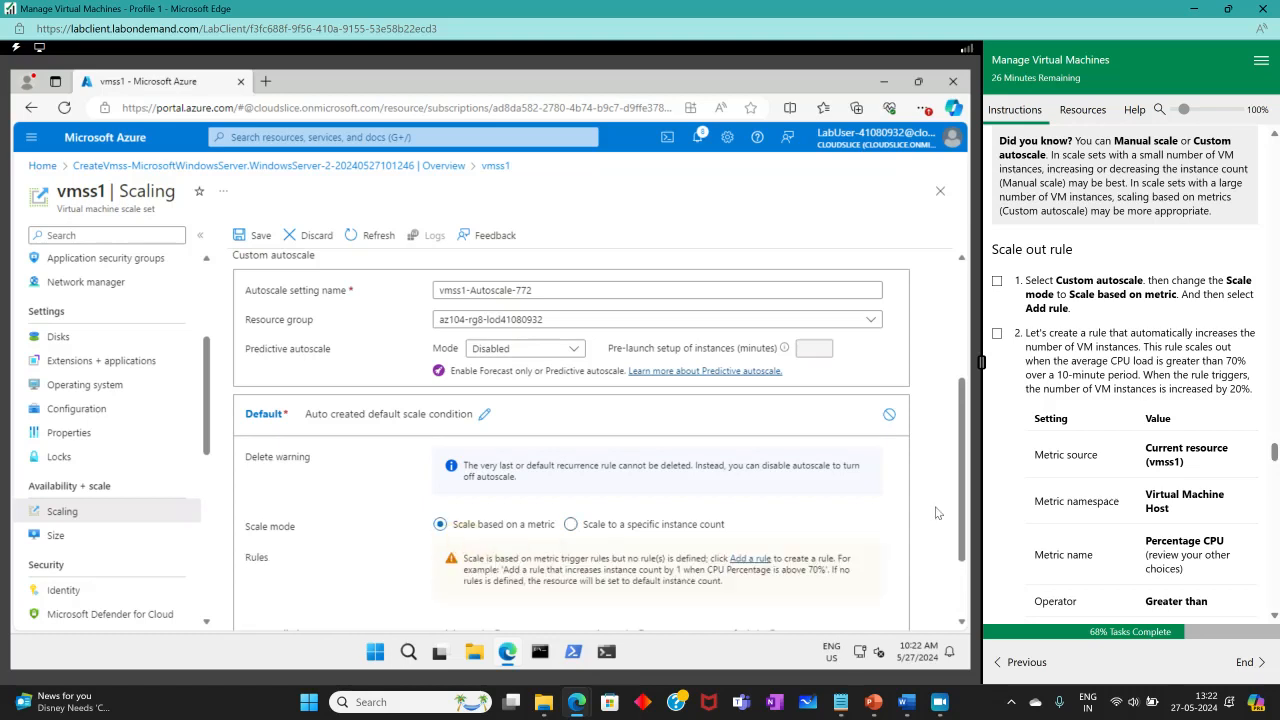
left_click_drag(962, 394, 965, 452)
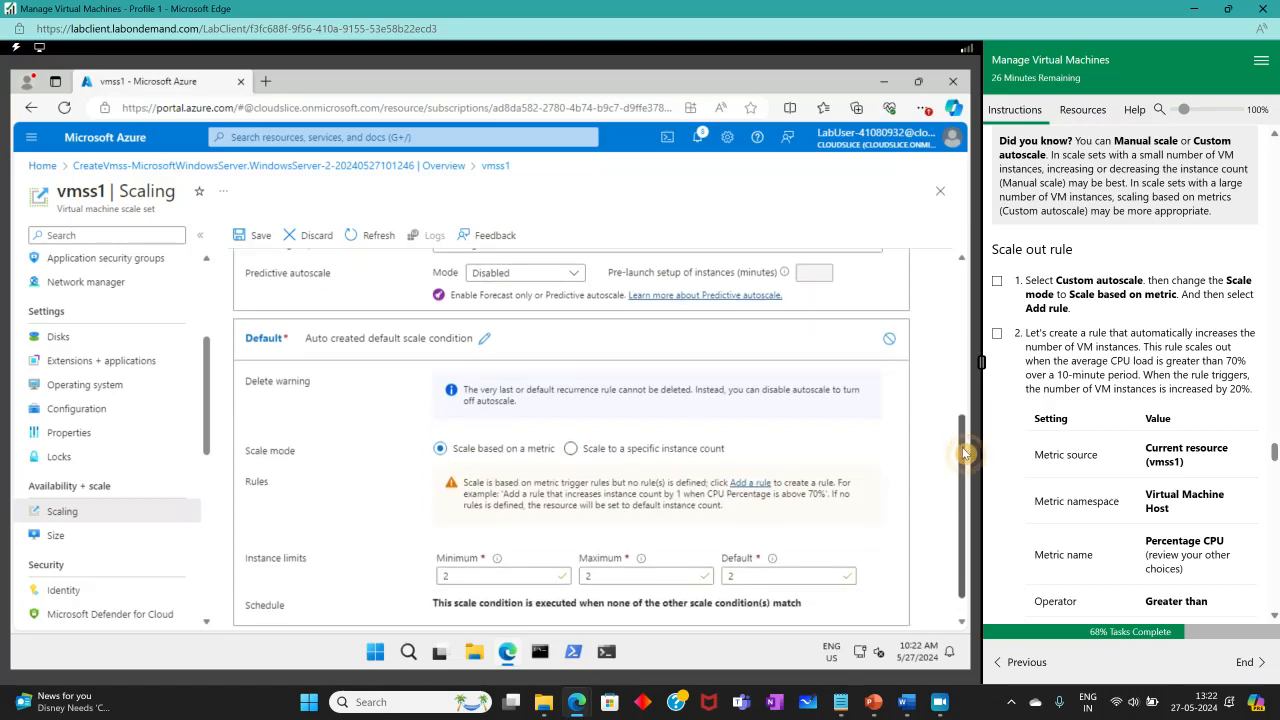
left_click(997, 281)
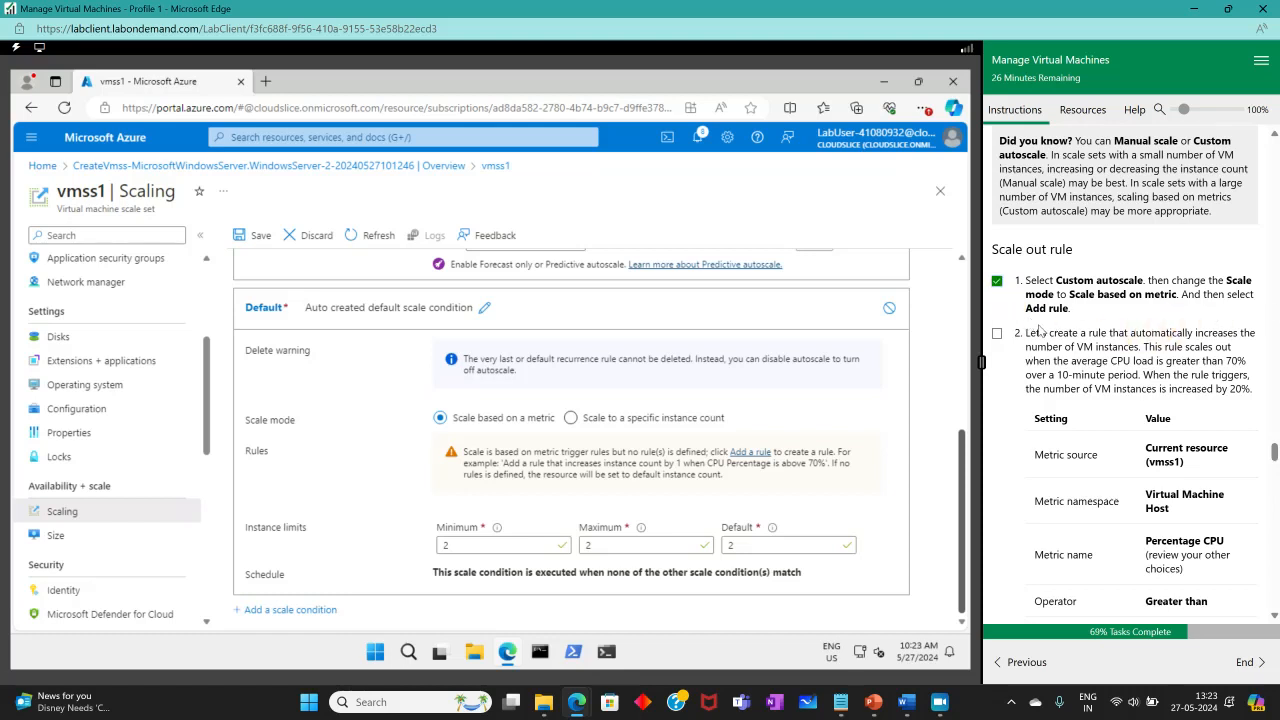
left_click(742, 457)
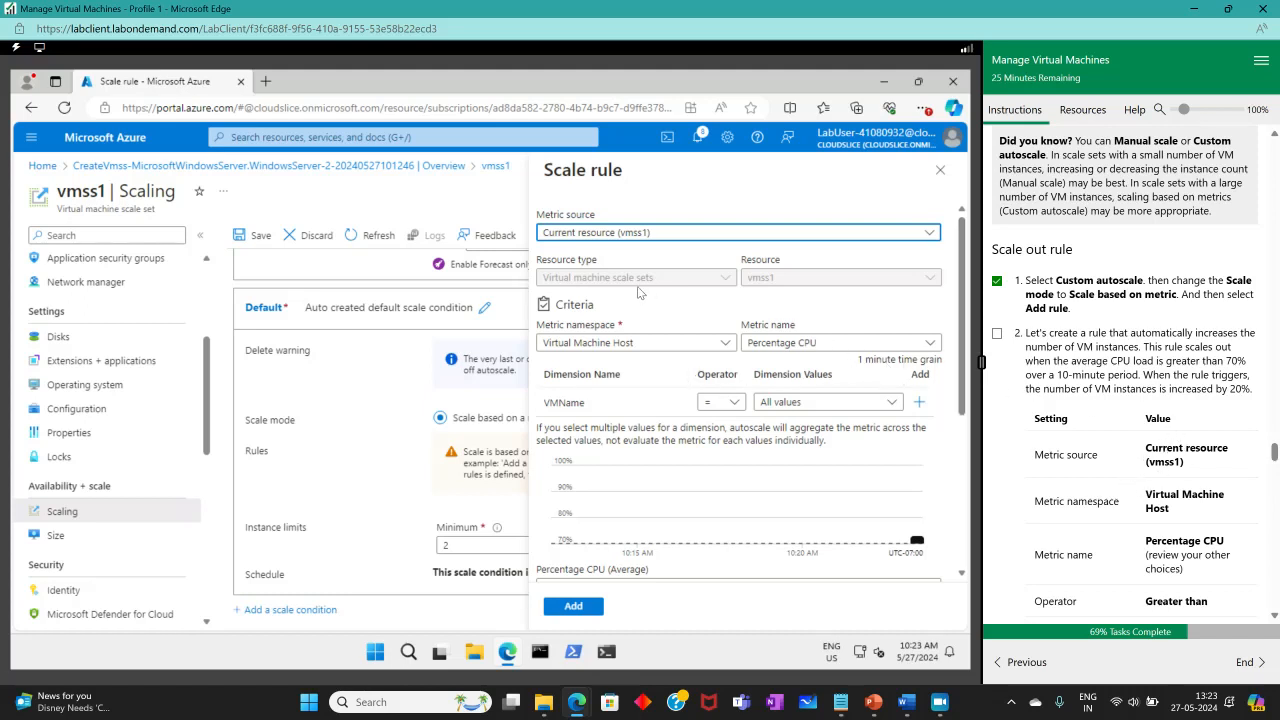
Add a scale-out rule: Percentage CPU above 70 increases instances by 20 percent.
scroll(1190, 484, "down", 3)
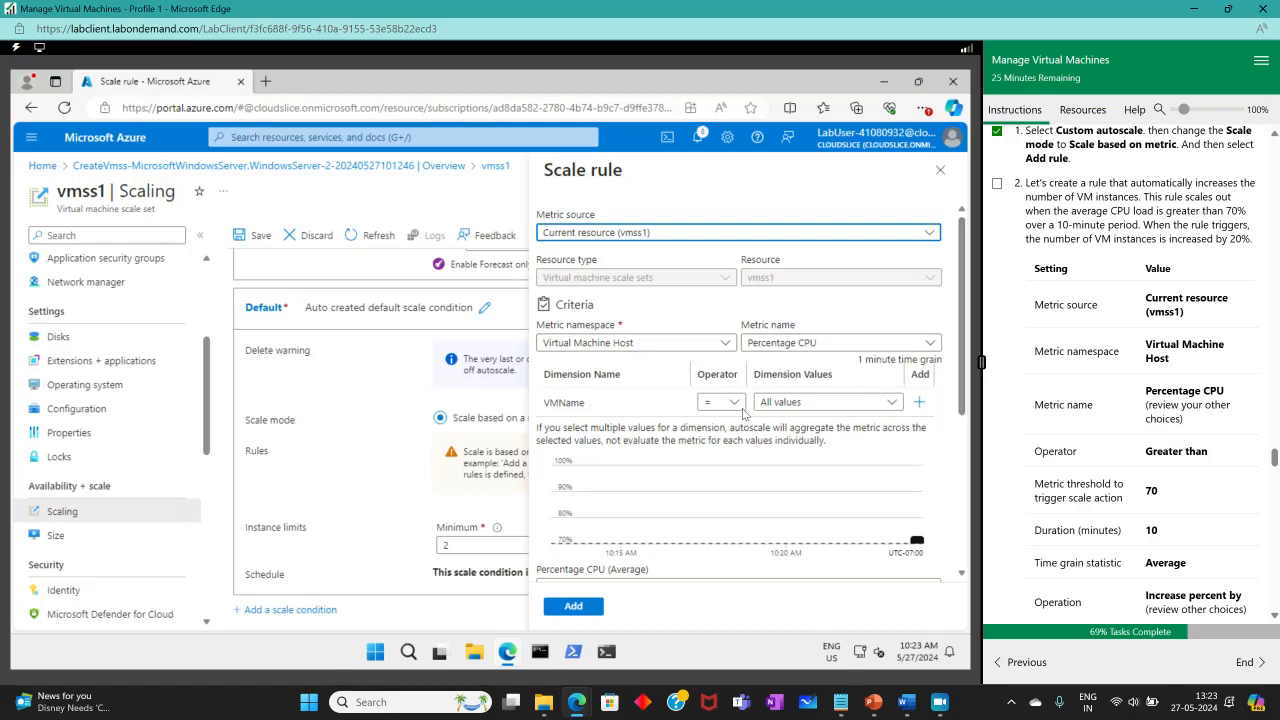
scroll(1100, 440, "down", 1)
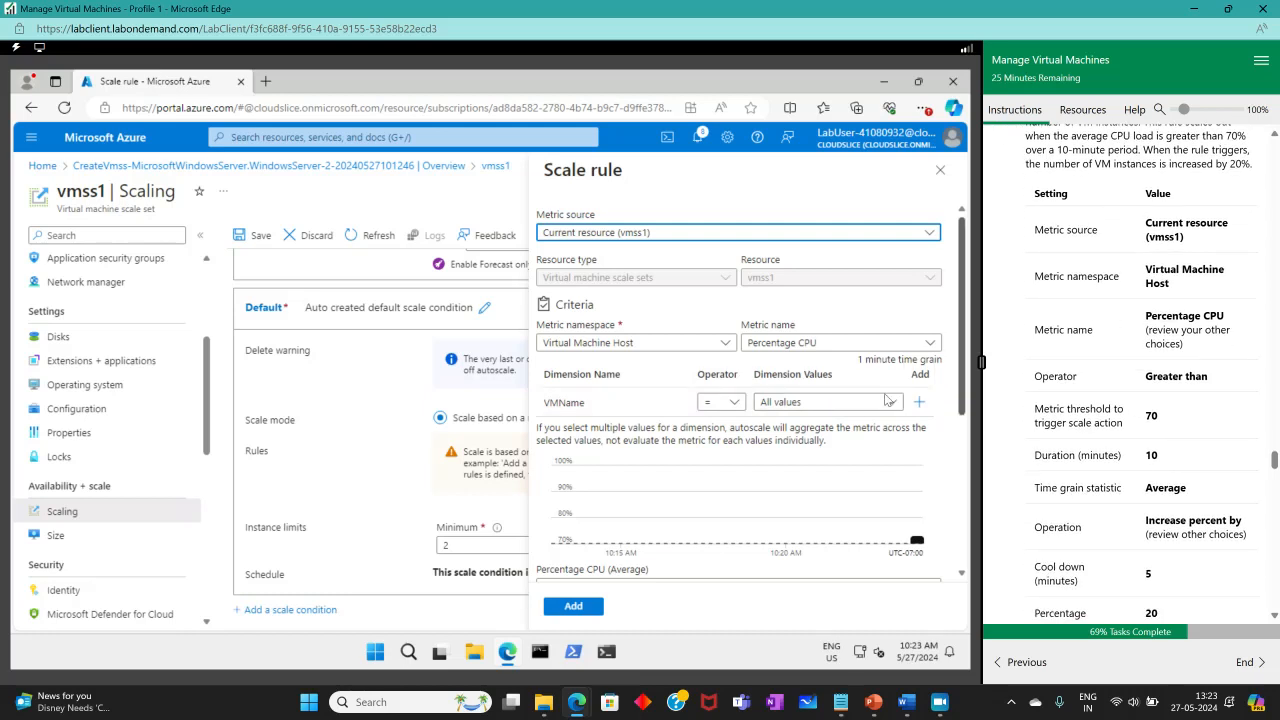
scroll(620, 445, "down", 3)
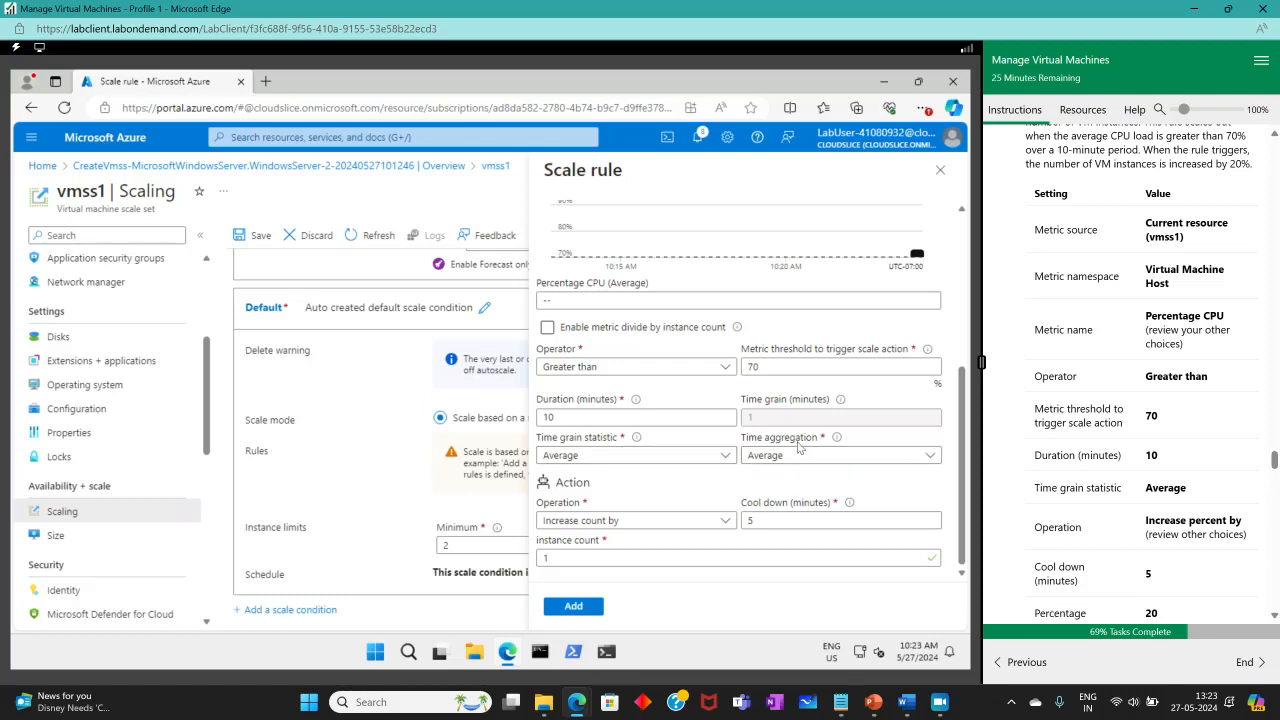
left_click(632, 521)
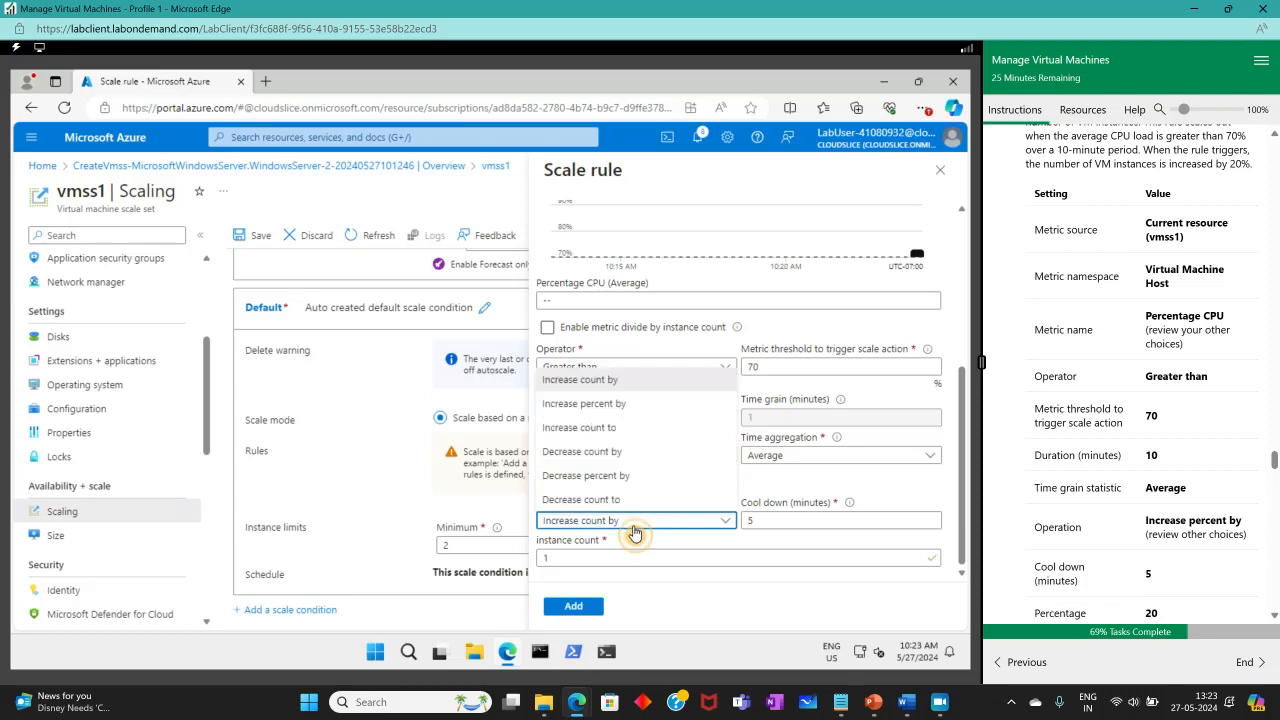
left_click(615, 404)
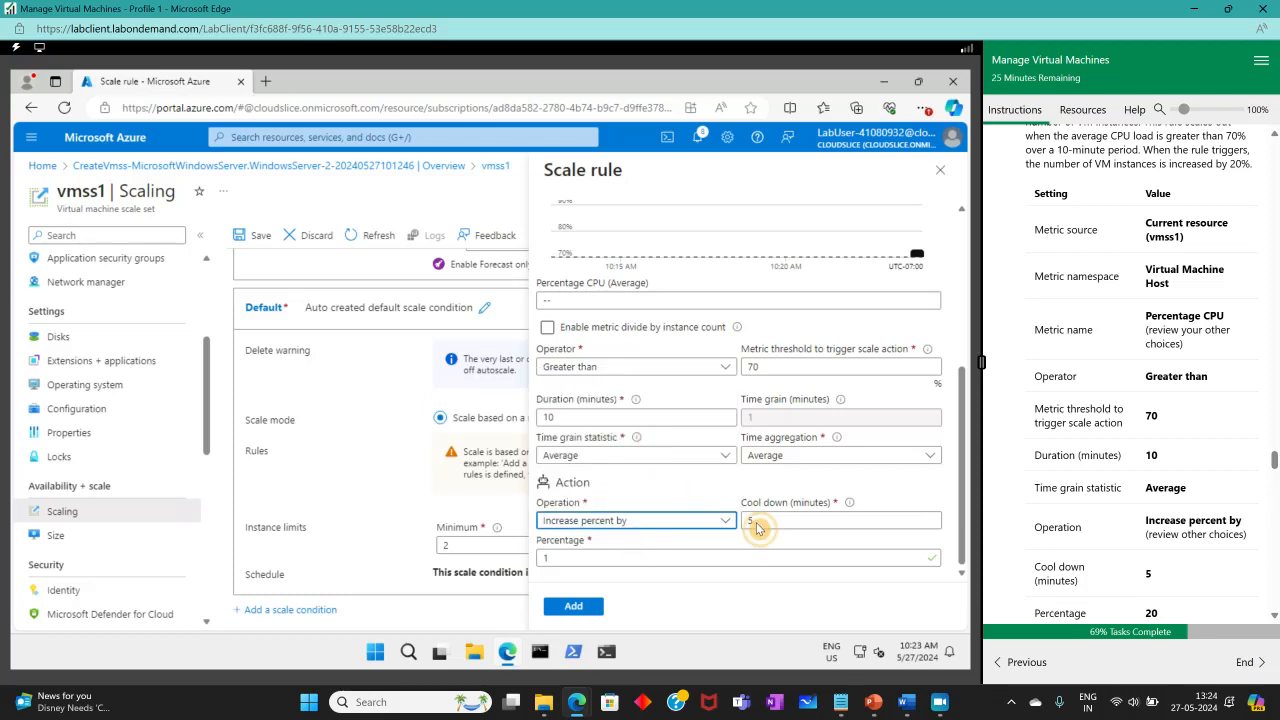
scroll(1150, 541, "down", 3)
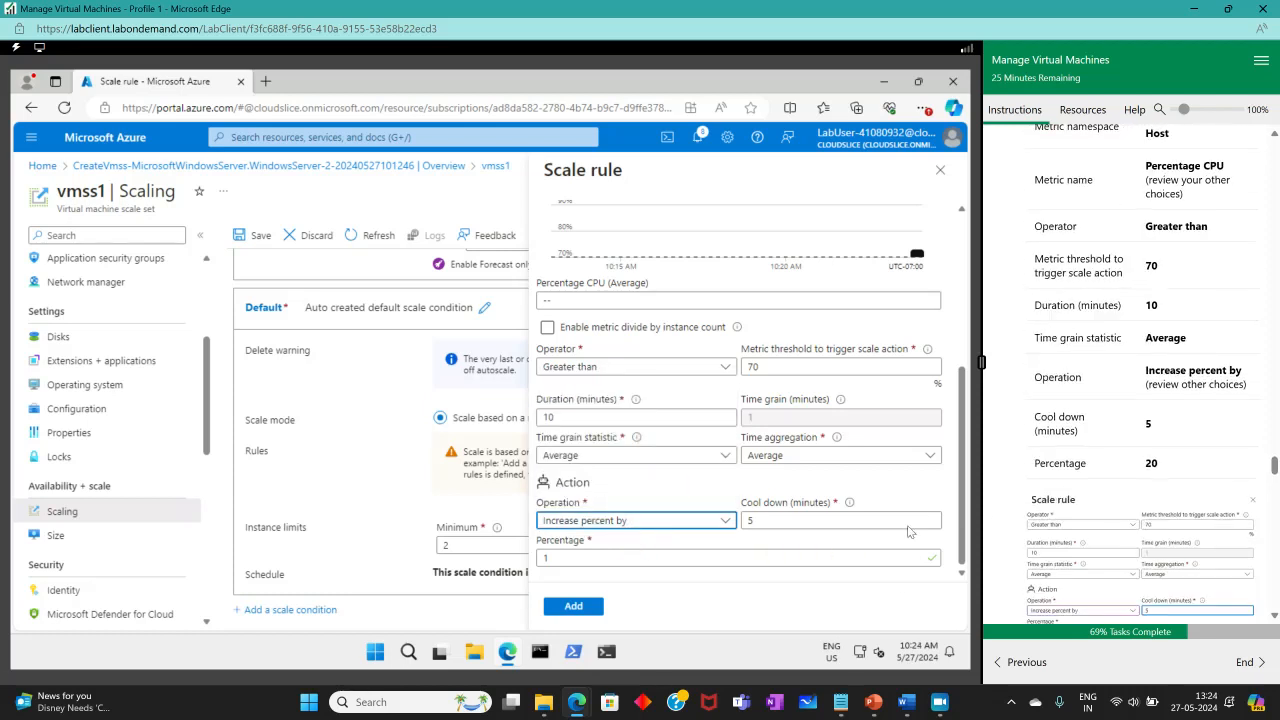
double_click(548, 560)
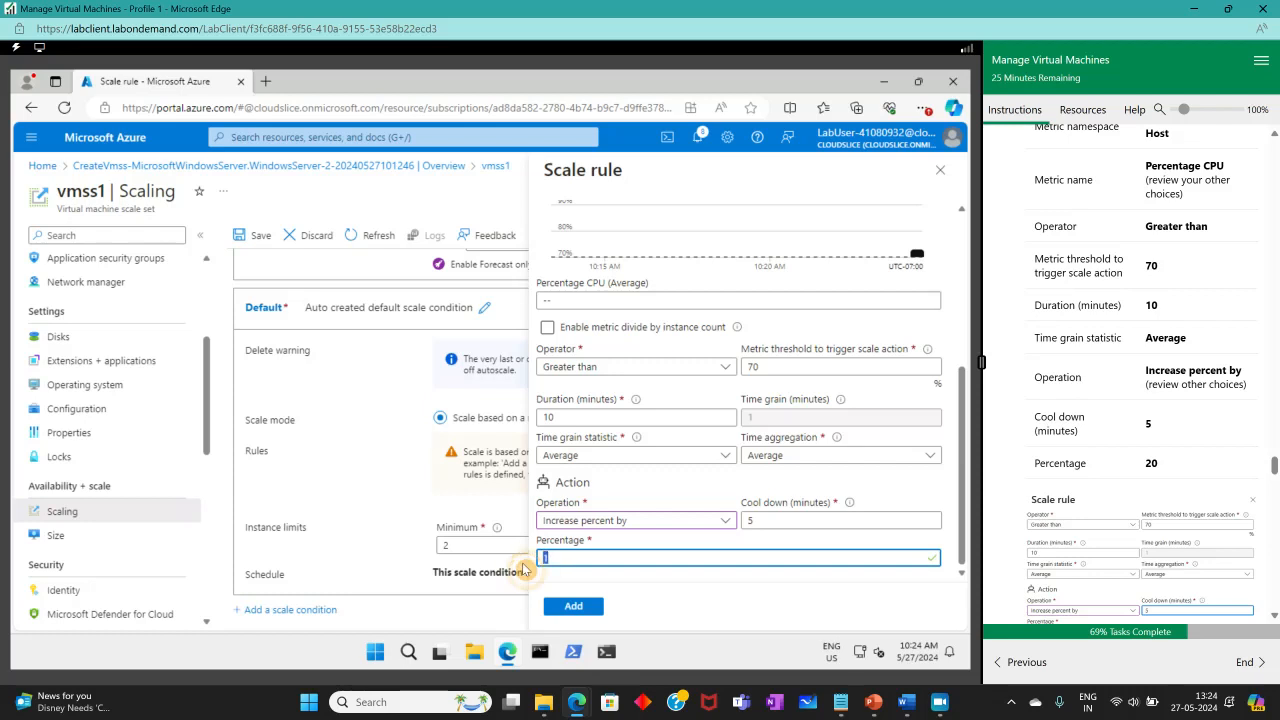
key("Tab")
double_click(546, 558)
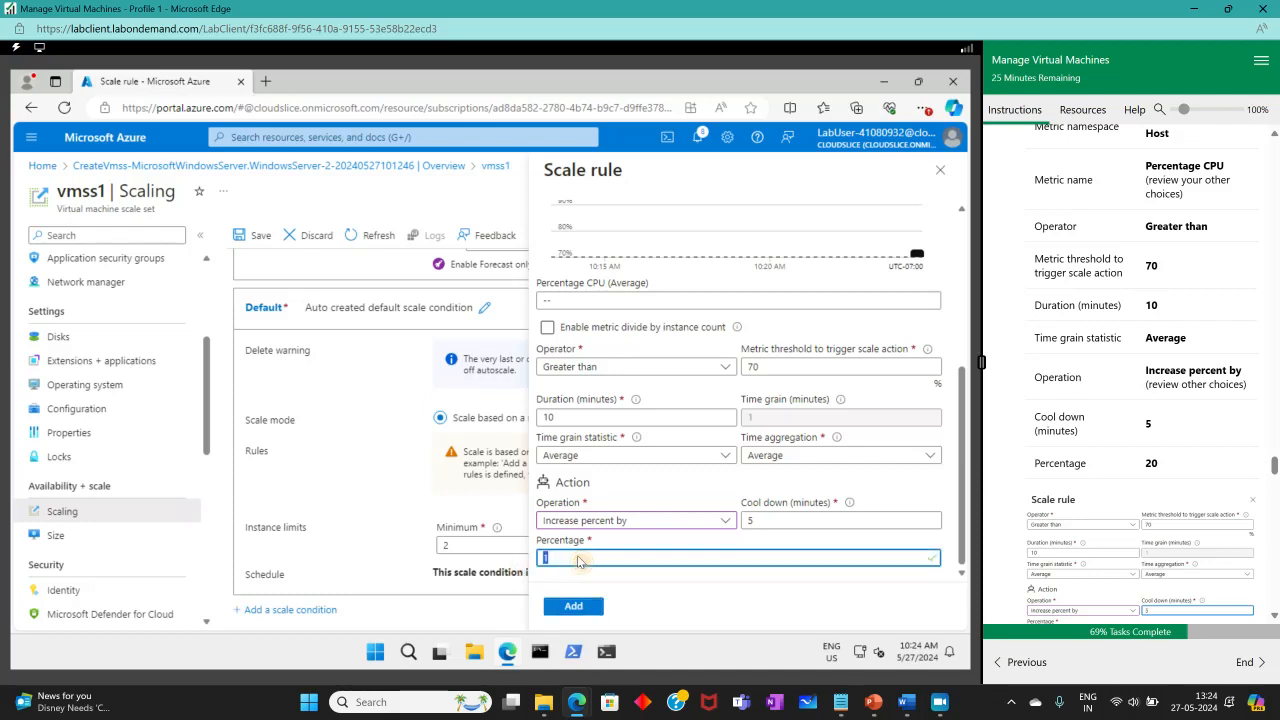
type("20")
key("Tab")
scroll(1030, 500, "down", 3)
key("Return")
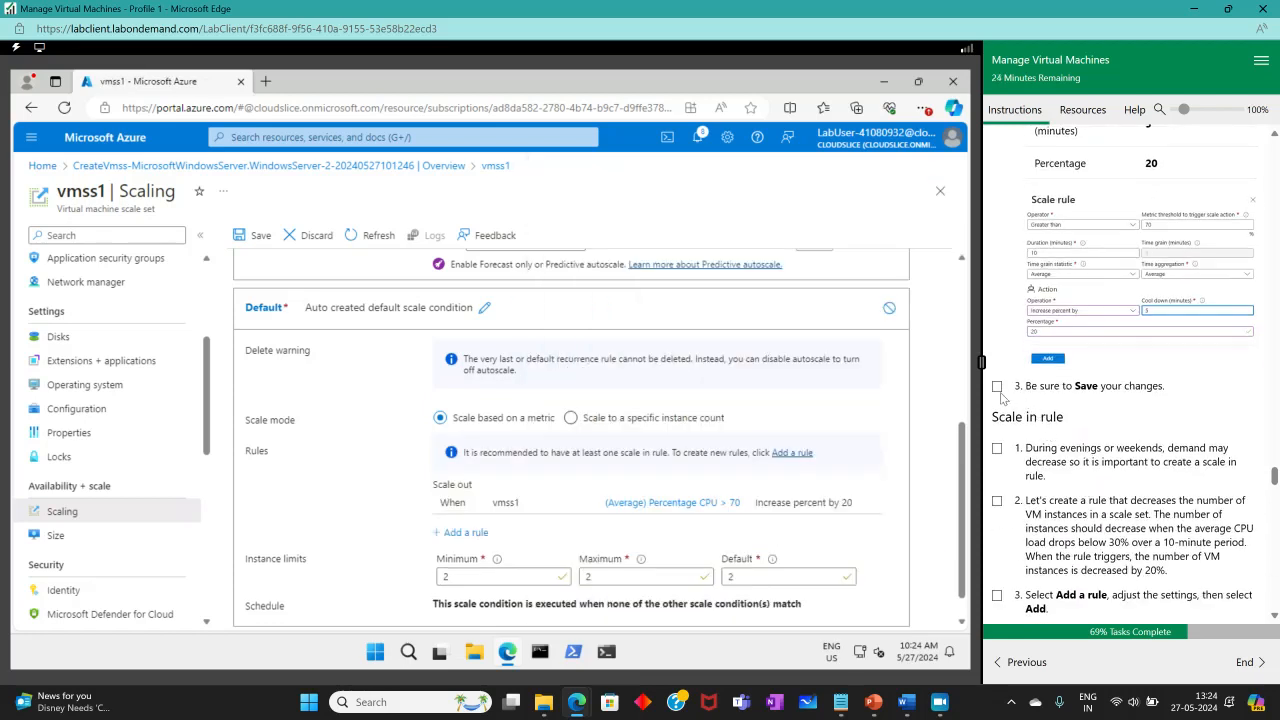
Save the autoscale configuration, check off the save step, and start a second scale rule.
left_click(997, 387)
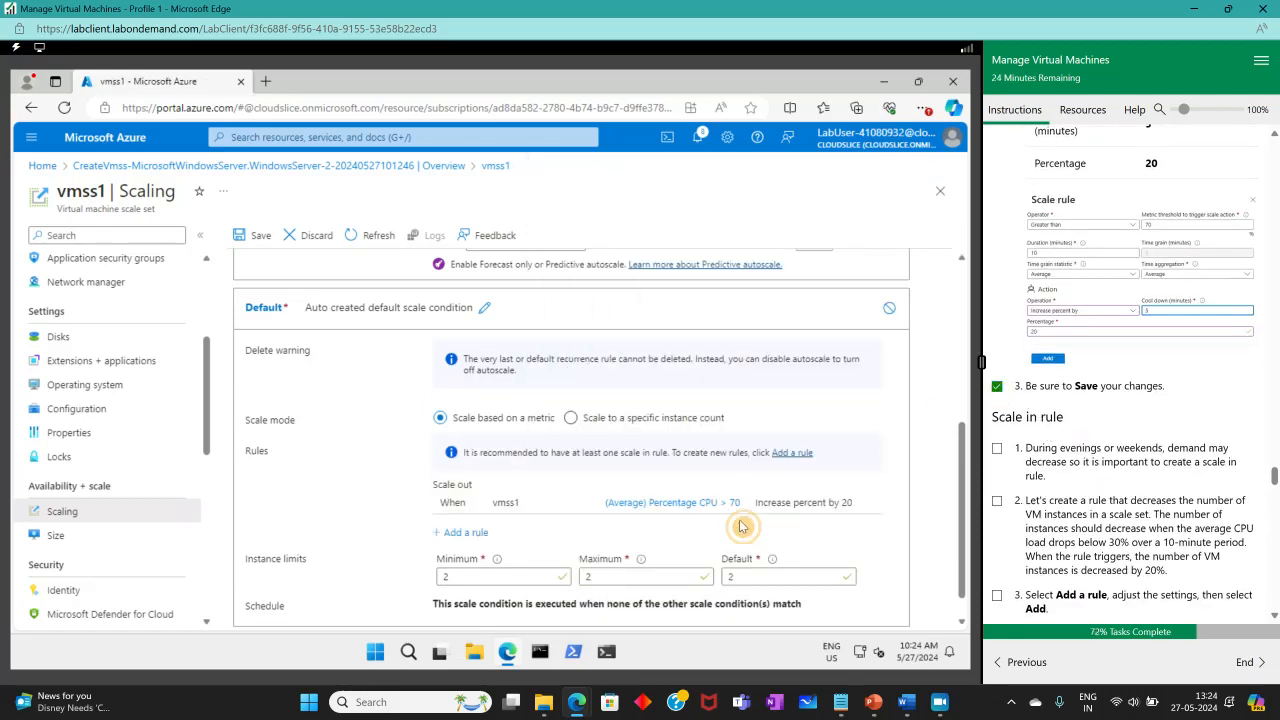
left_click(245, 235)
scroll(1160, 430, "down", 2)
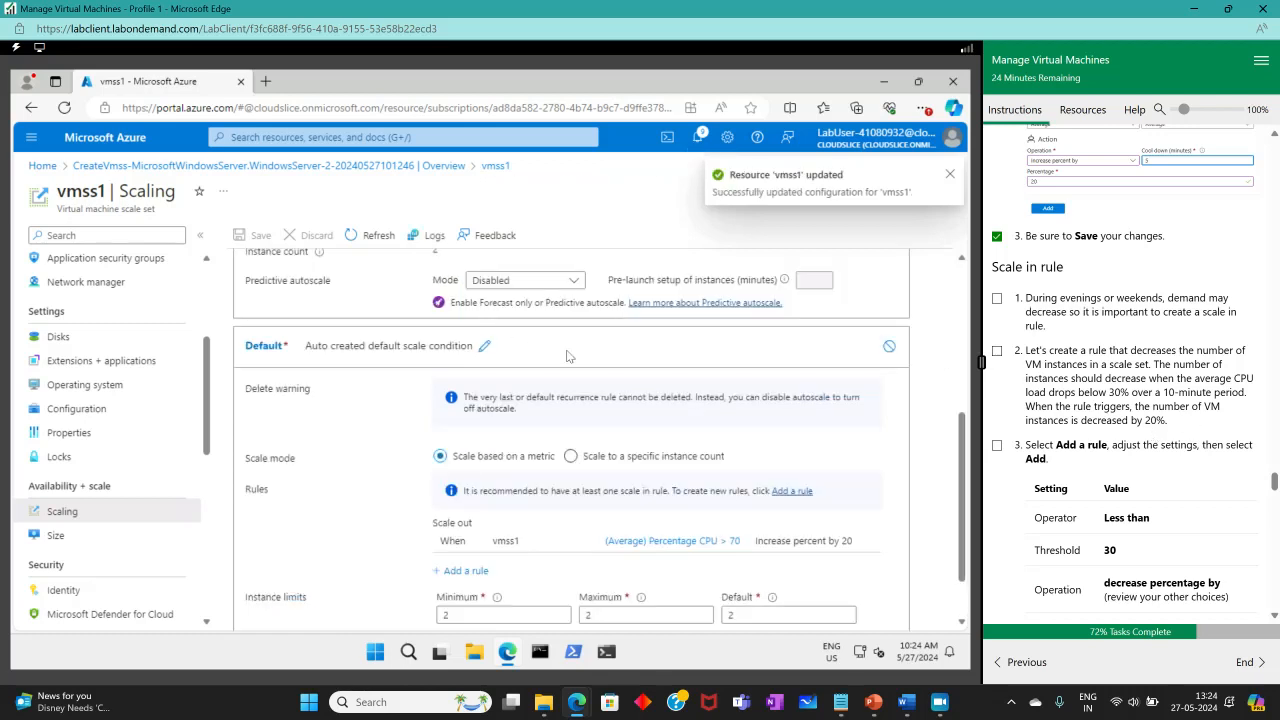
scroll(545, 432, "down", 10)
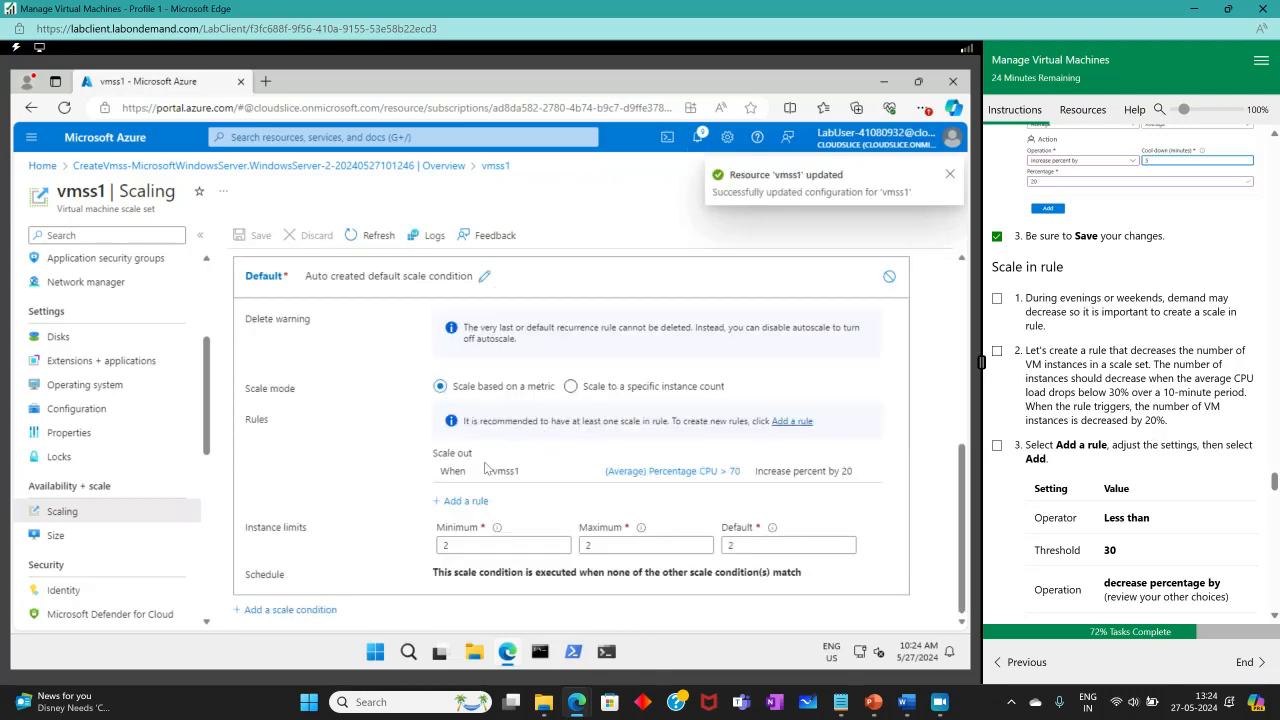
left_click(783, 423)
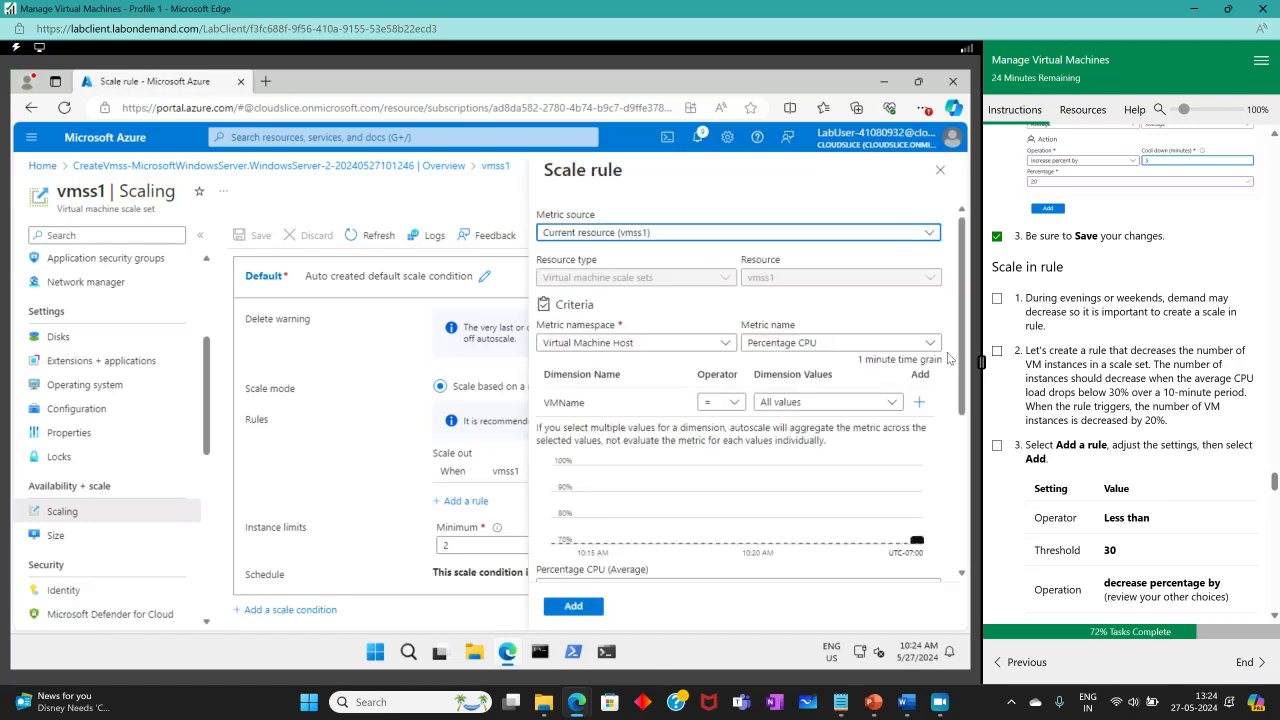
Check off the scale-in lab steps and set the rule to trigger when CPU is less than 30.
scroll(1113, 400, "down", 2)
left_click(997, 150)
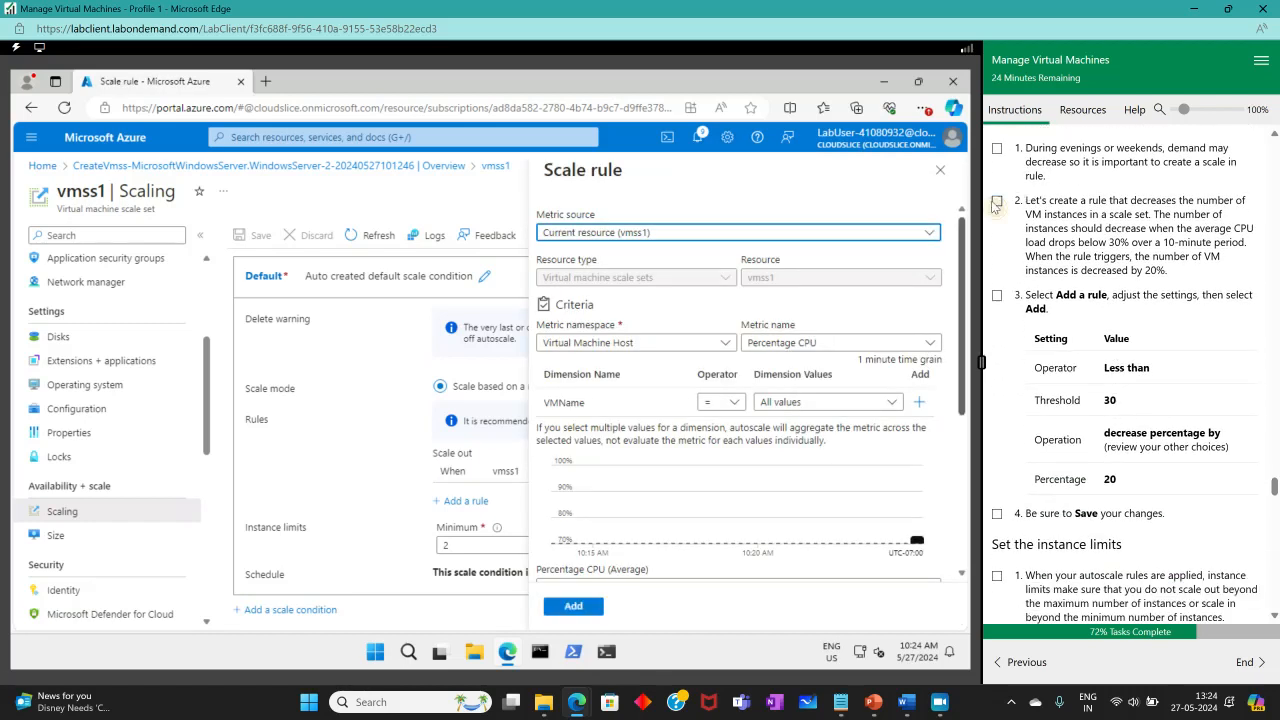
left_click(997, 201)
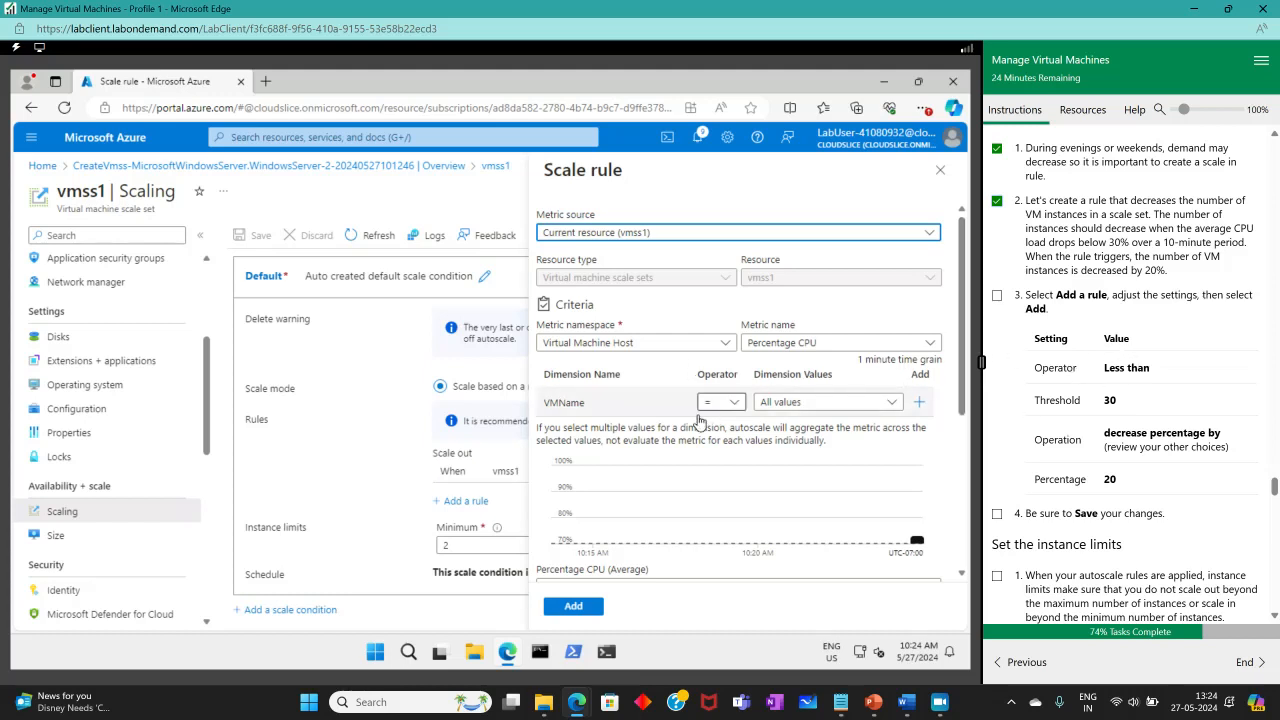
scroll(705, 410, "down", 3)
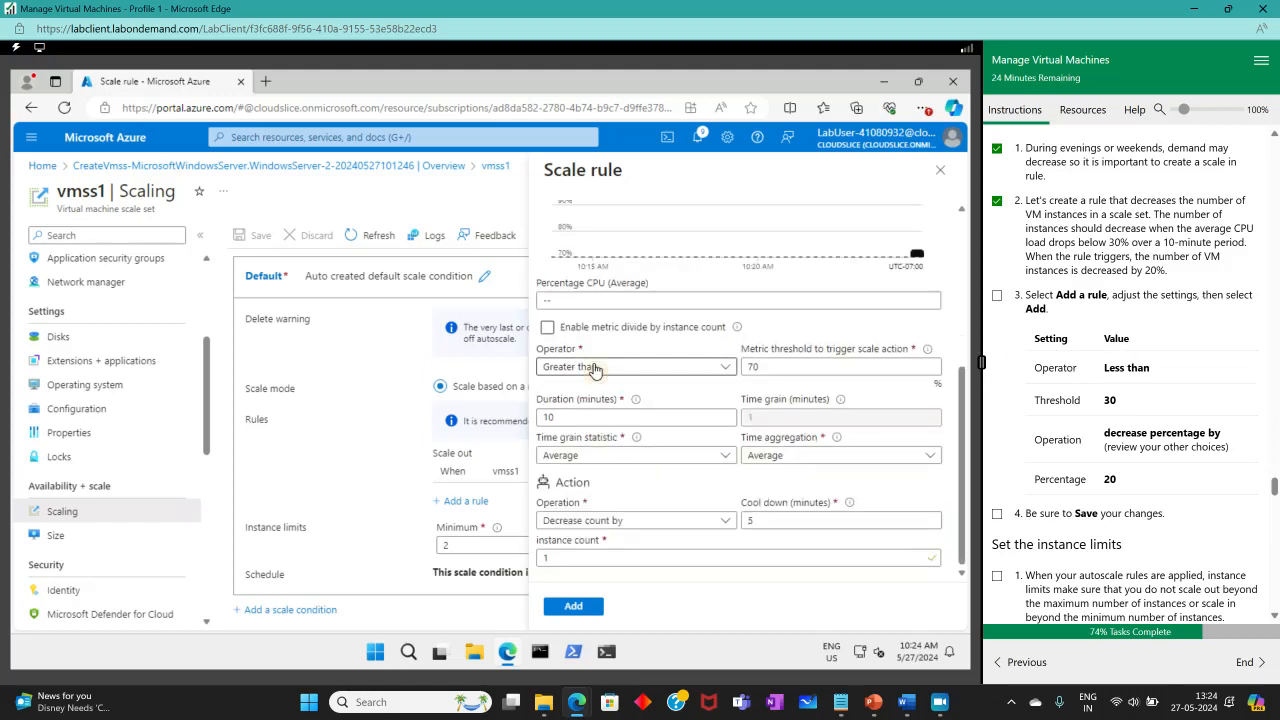
left_click(592, 366)
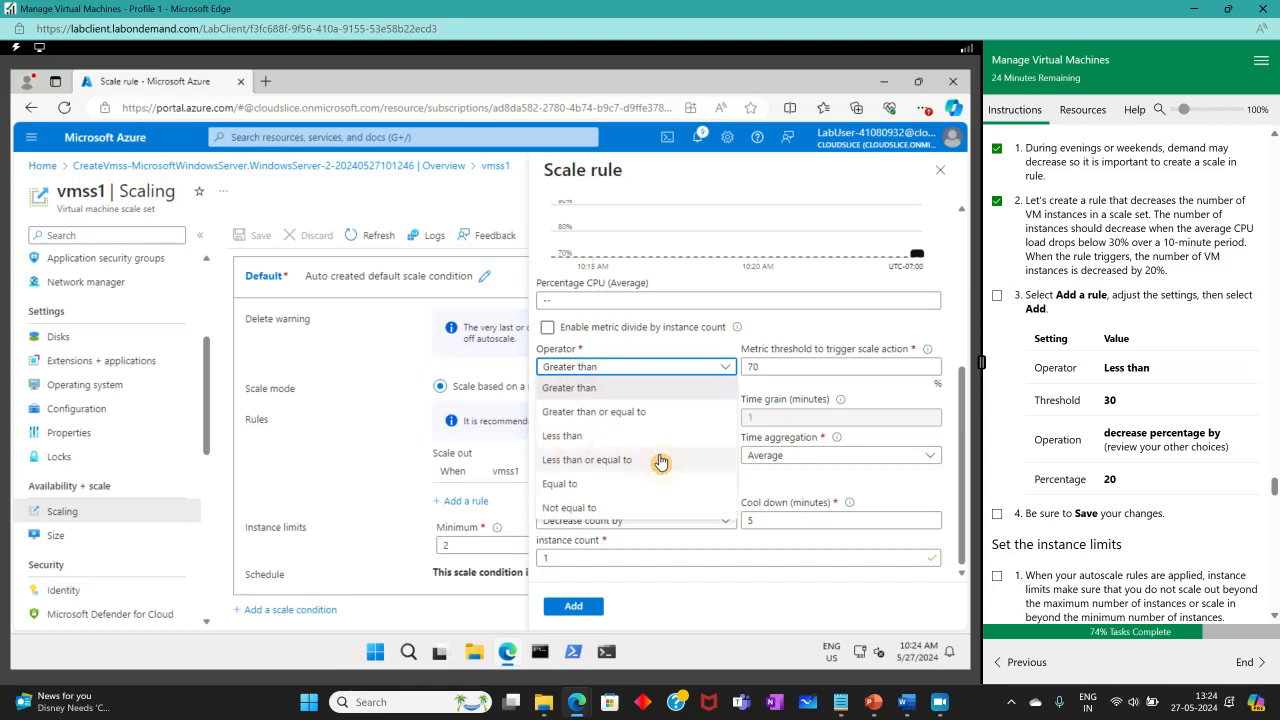
left_click(560, 438)
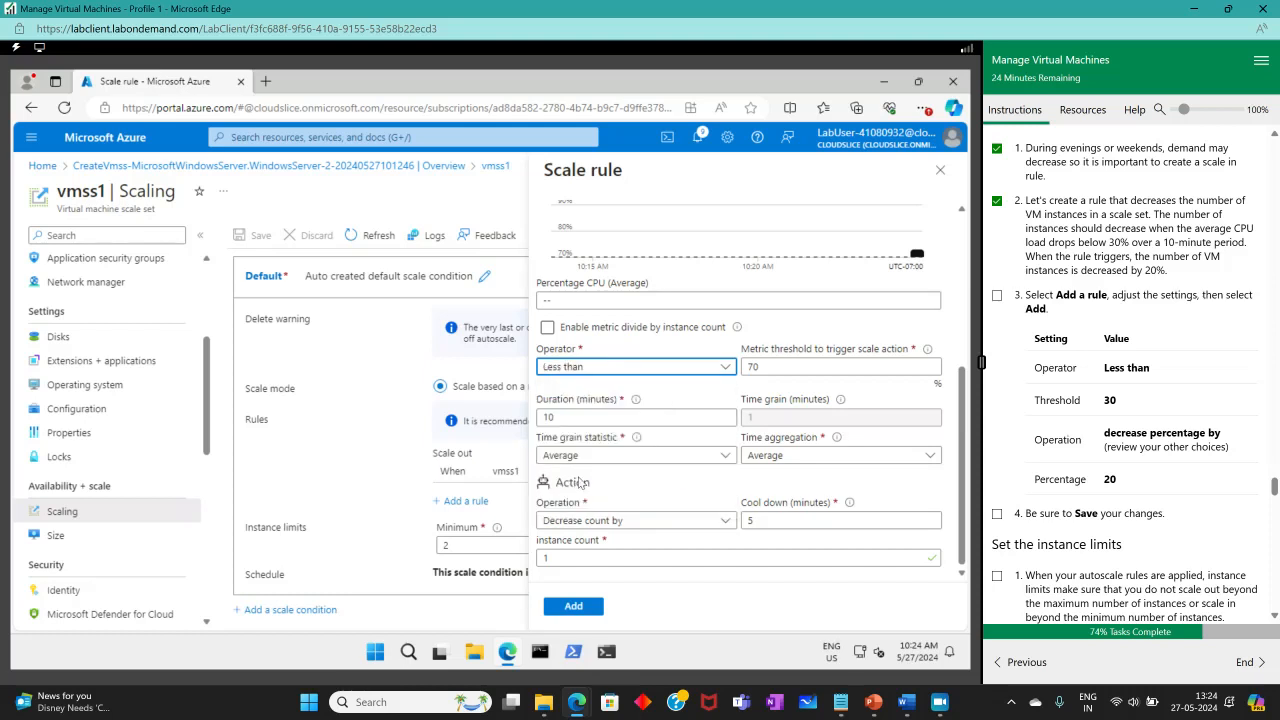
left_click(700, 368)
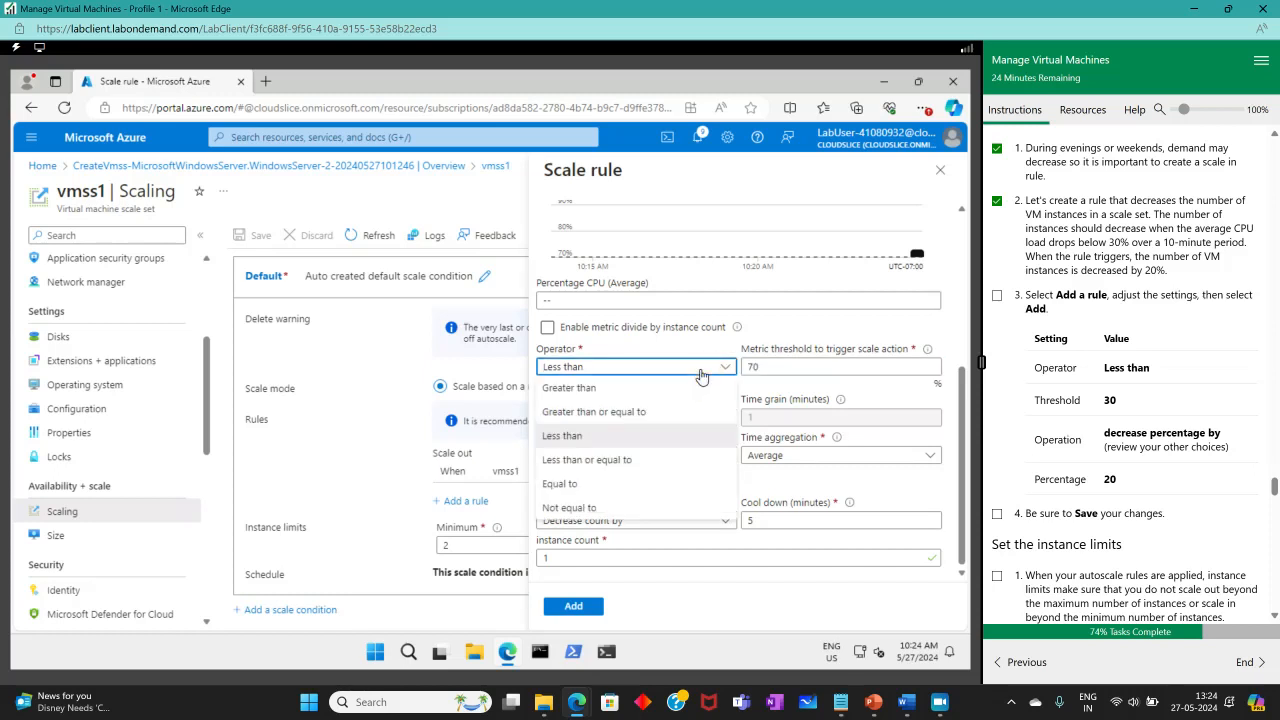
left_click(765, 368)
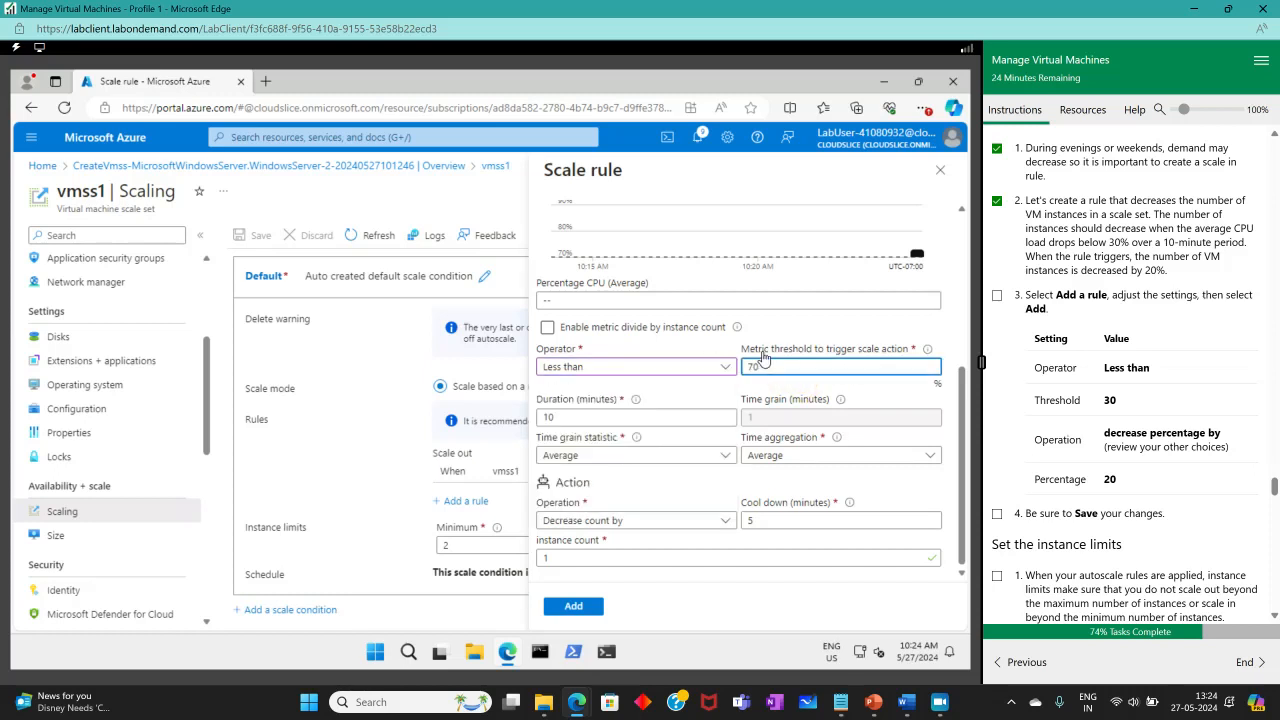
left_click(731, 368)
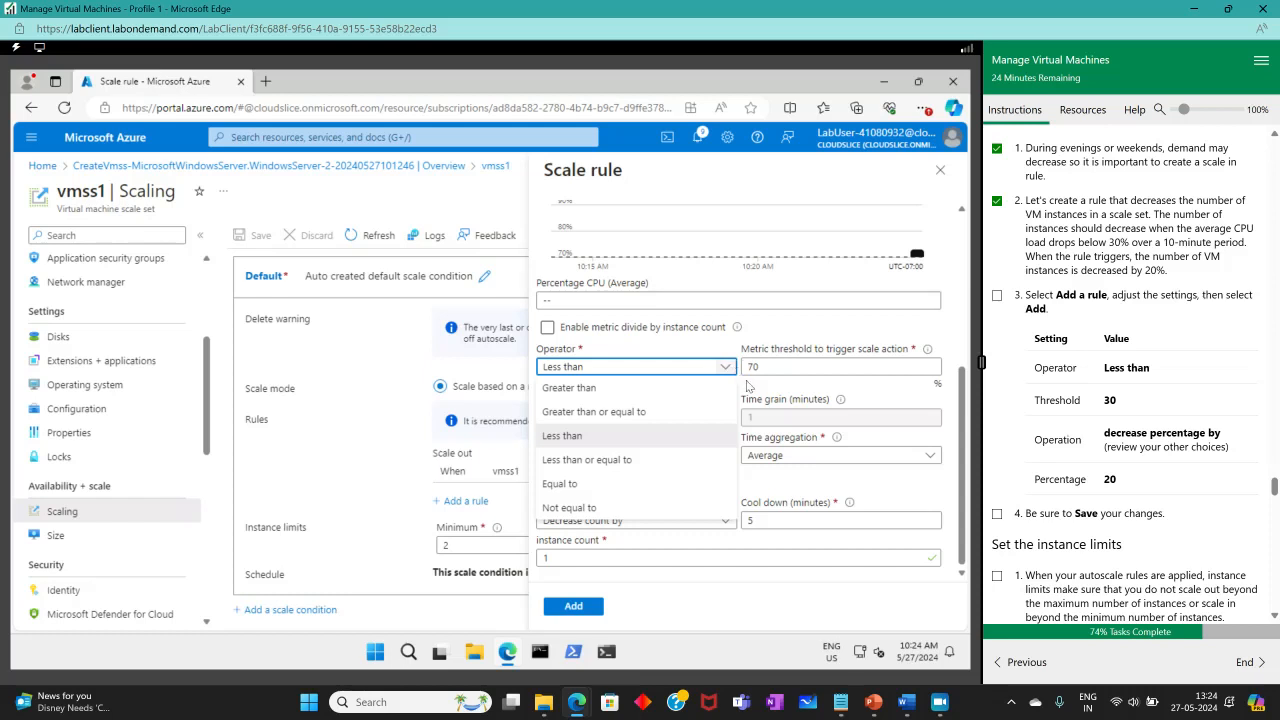
left_click_drag(765, 368, 723, 364)
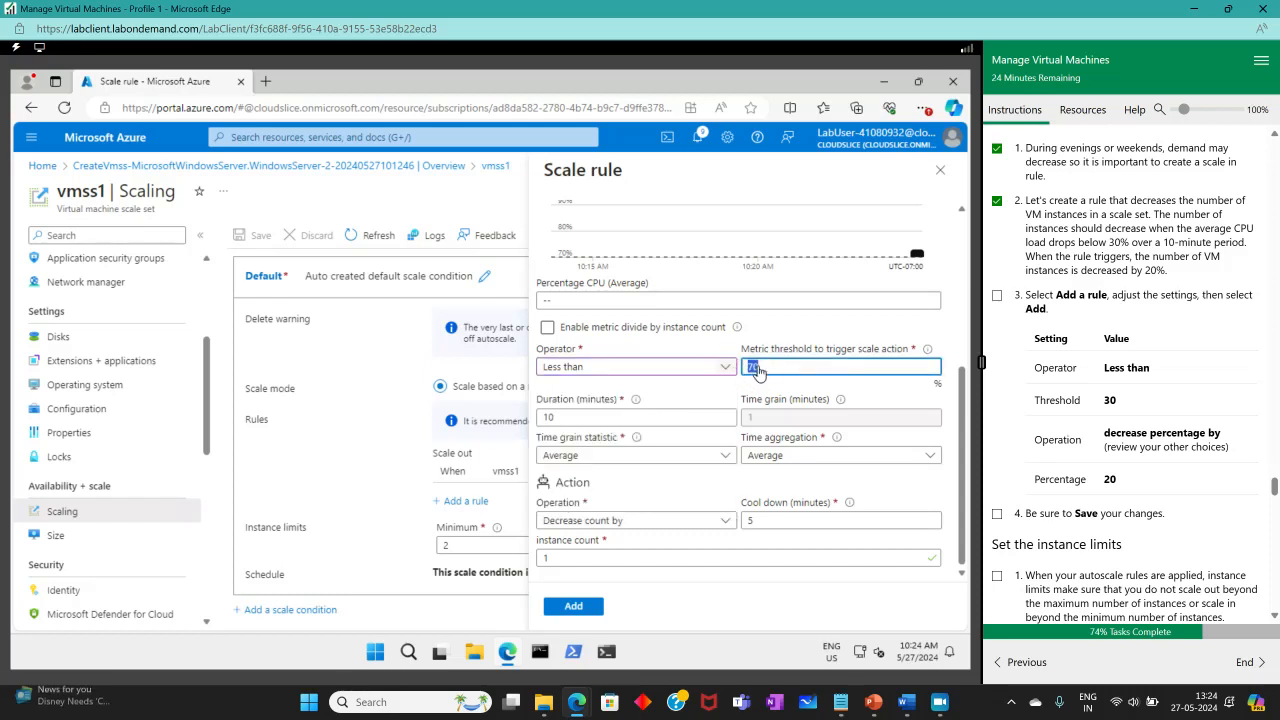
type("30")
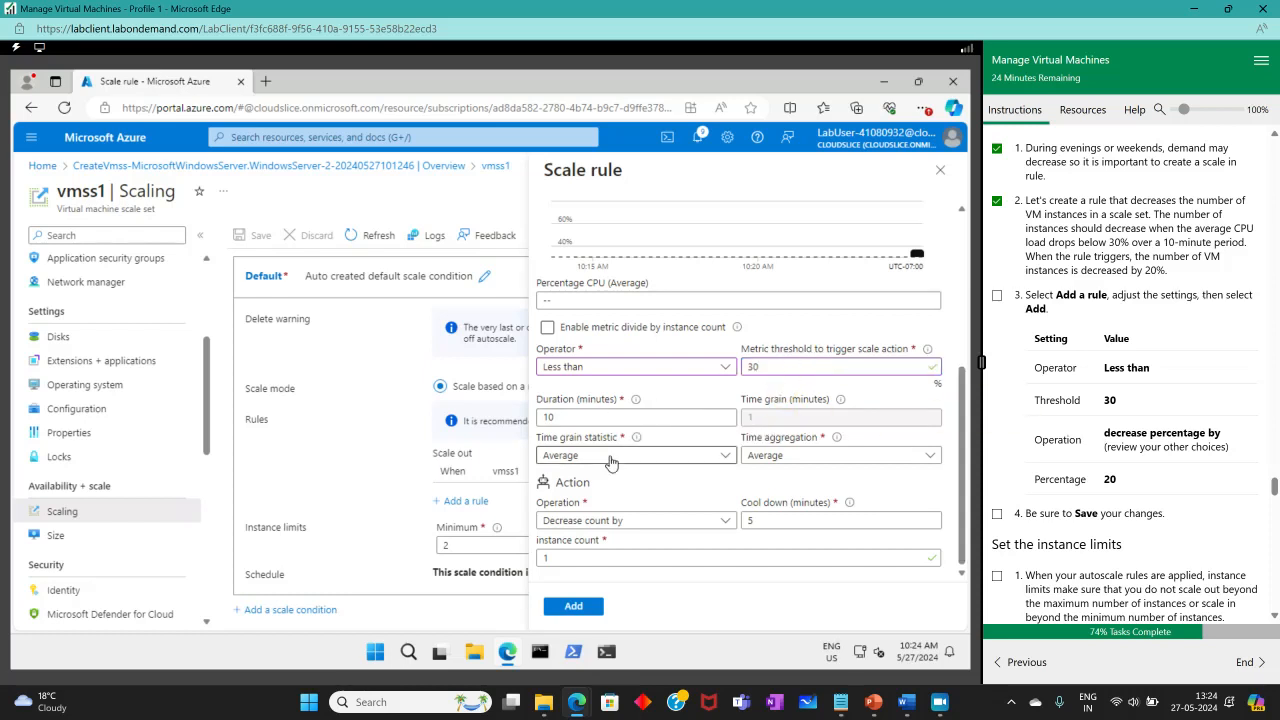
Set Decrease percent by 20 with cool down 5, add the scale-in rule, and save.
left_click(603, 517)
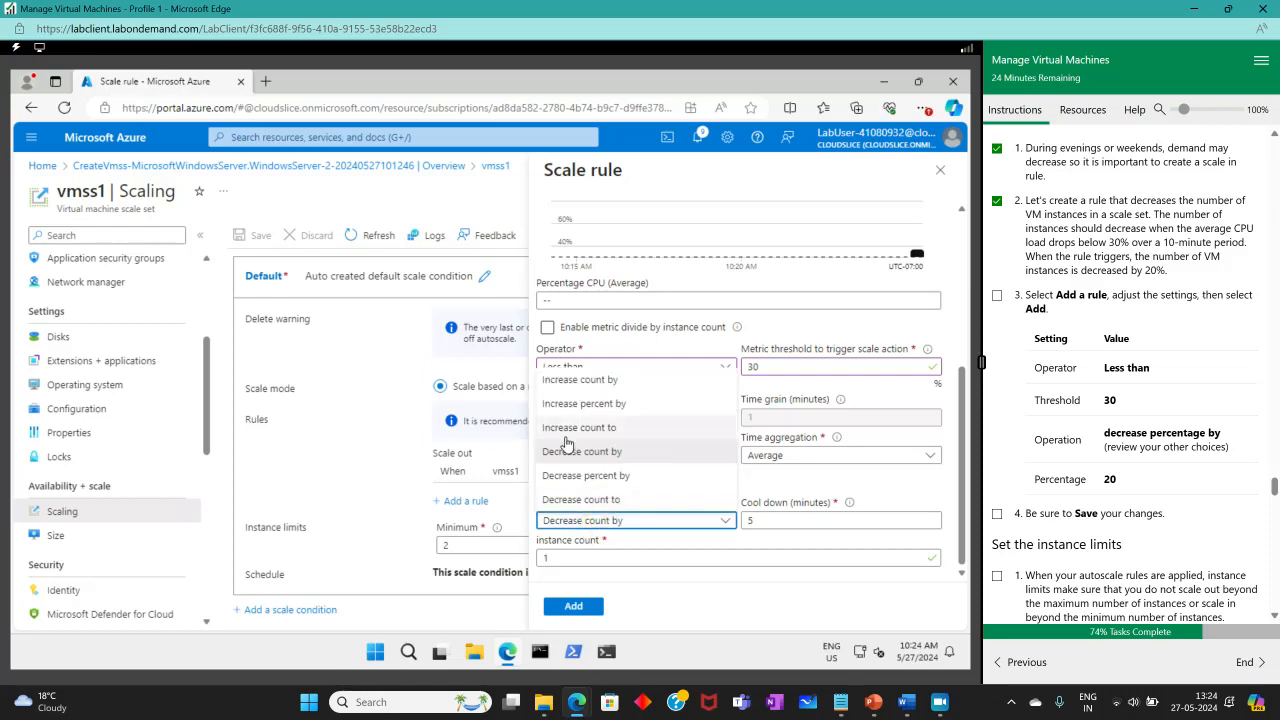
left_click(573, 486)
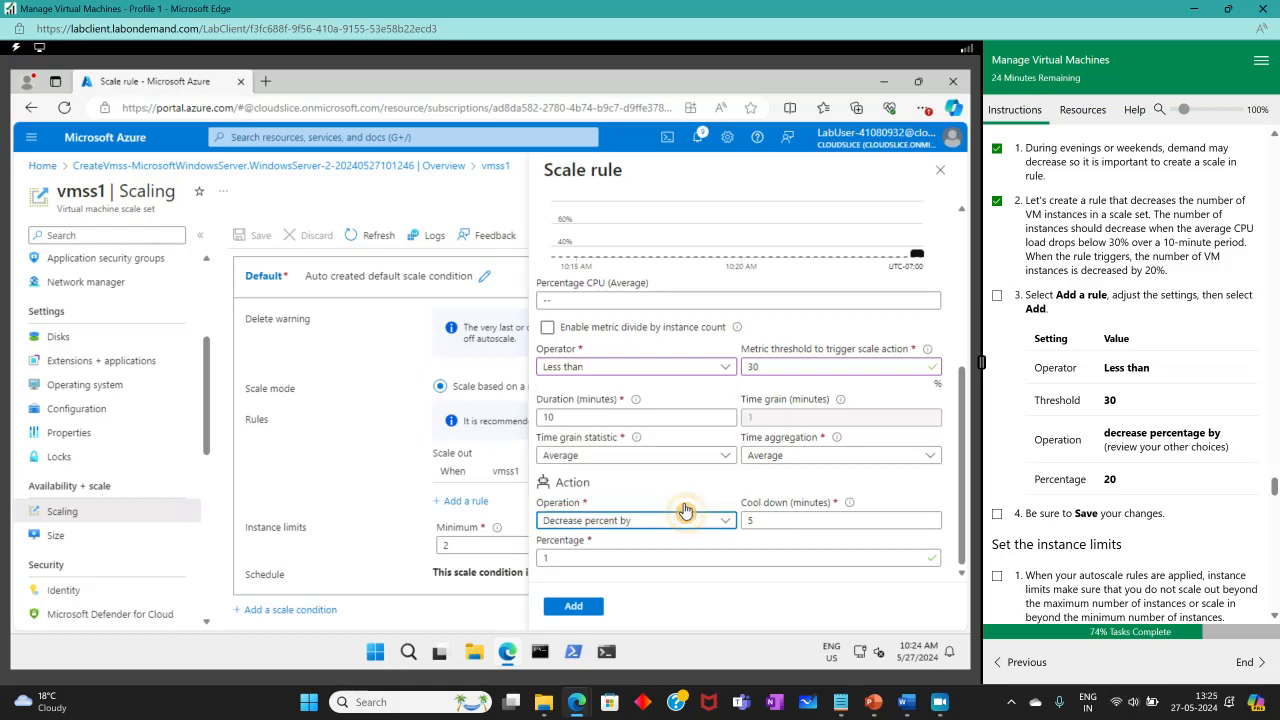
left_click(768, 520)
left_click_drag(768, 520, 733, 516)
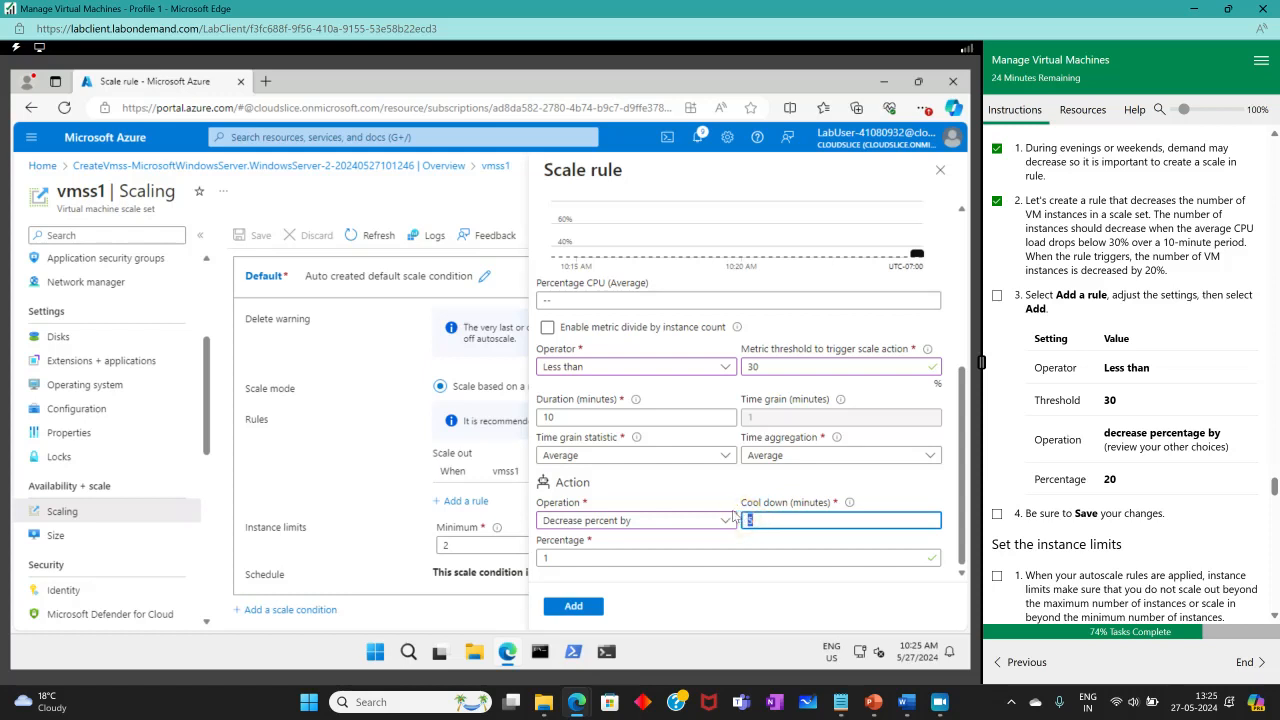
type("20")
left_click(726, 496)
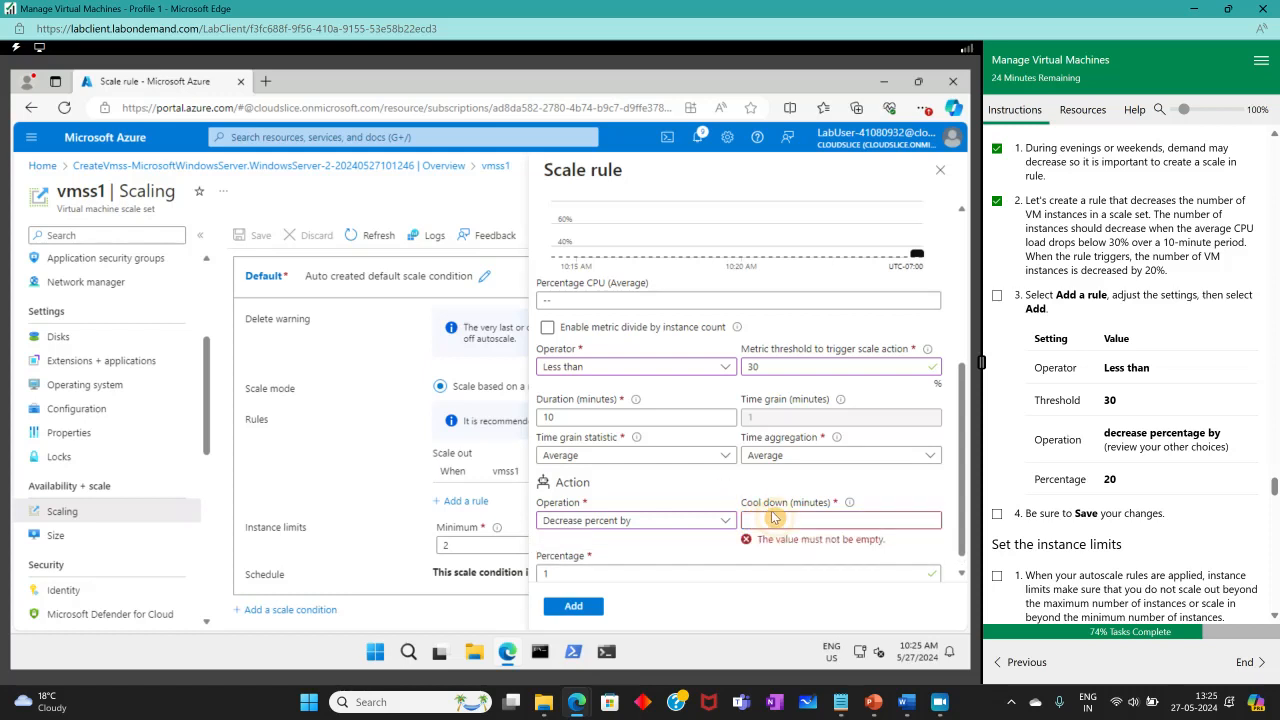
left_click(770, 517)
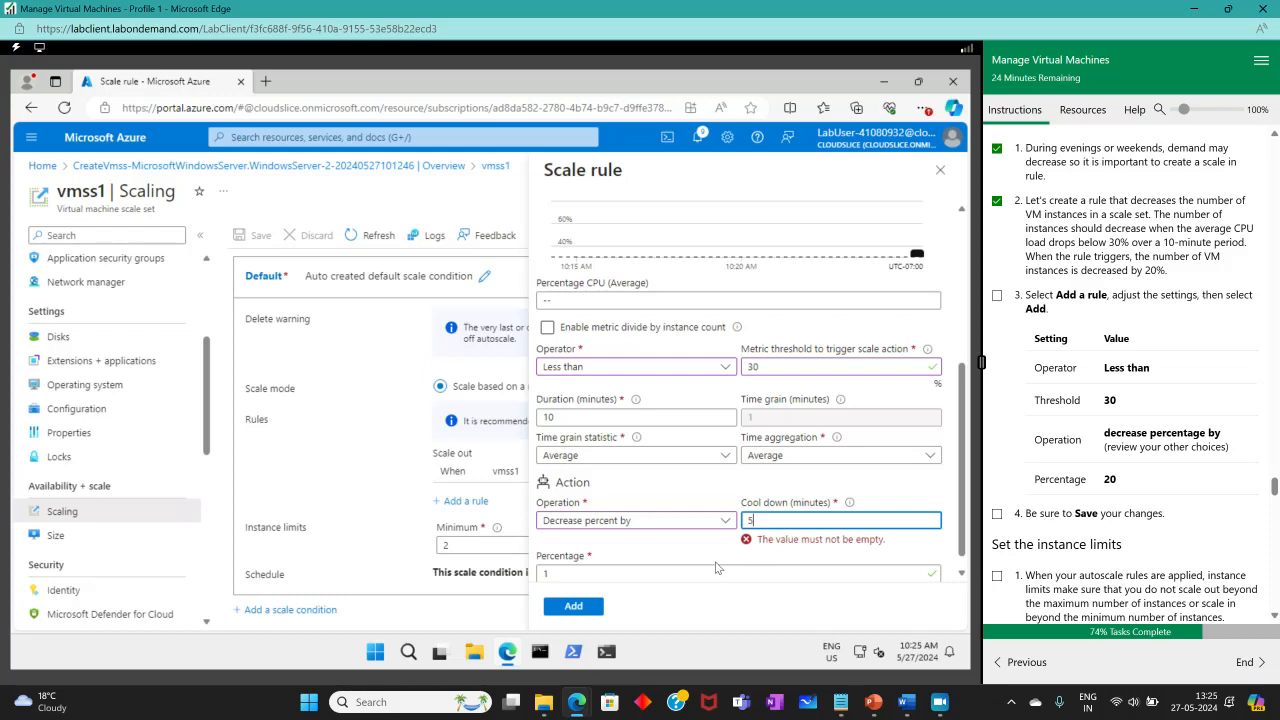
type("5")
double_click(542, 558)
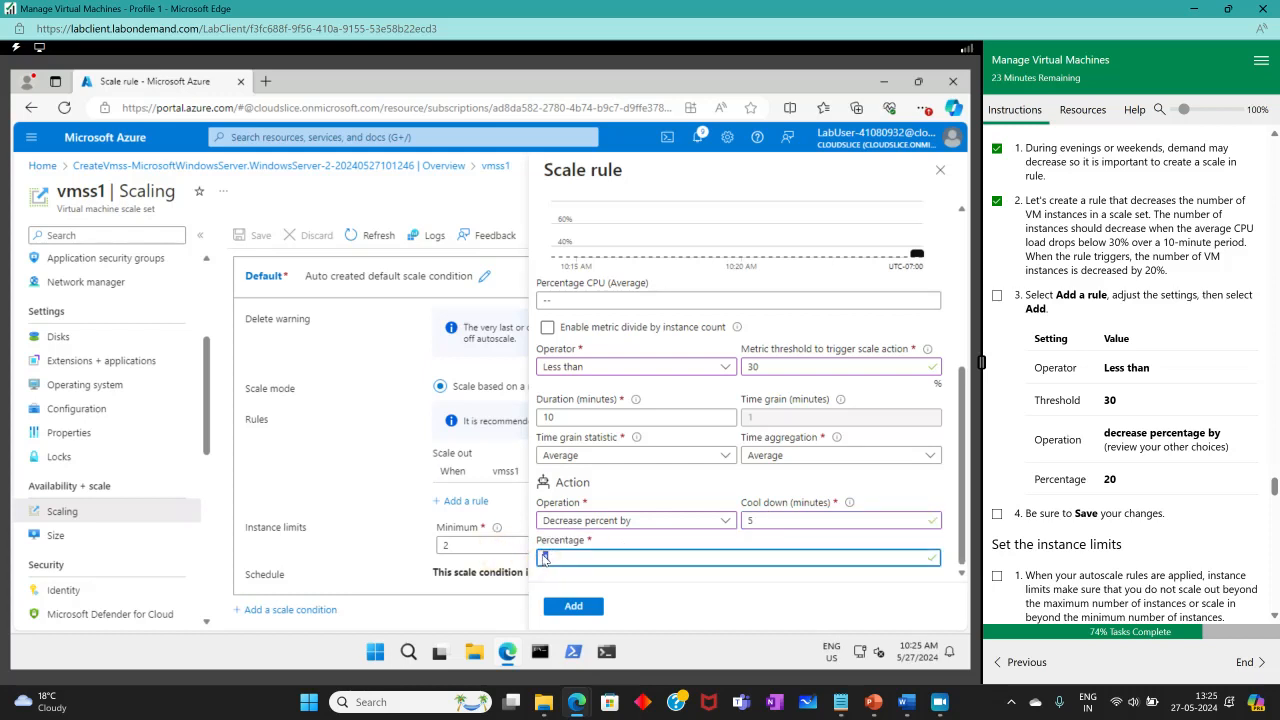
type("12")
type("20")
left_click(584, 608)
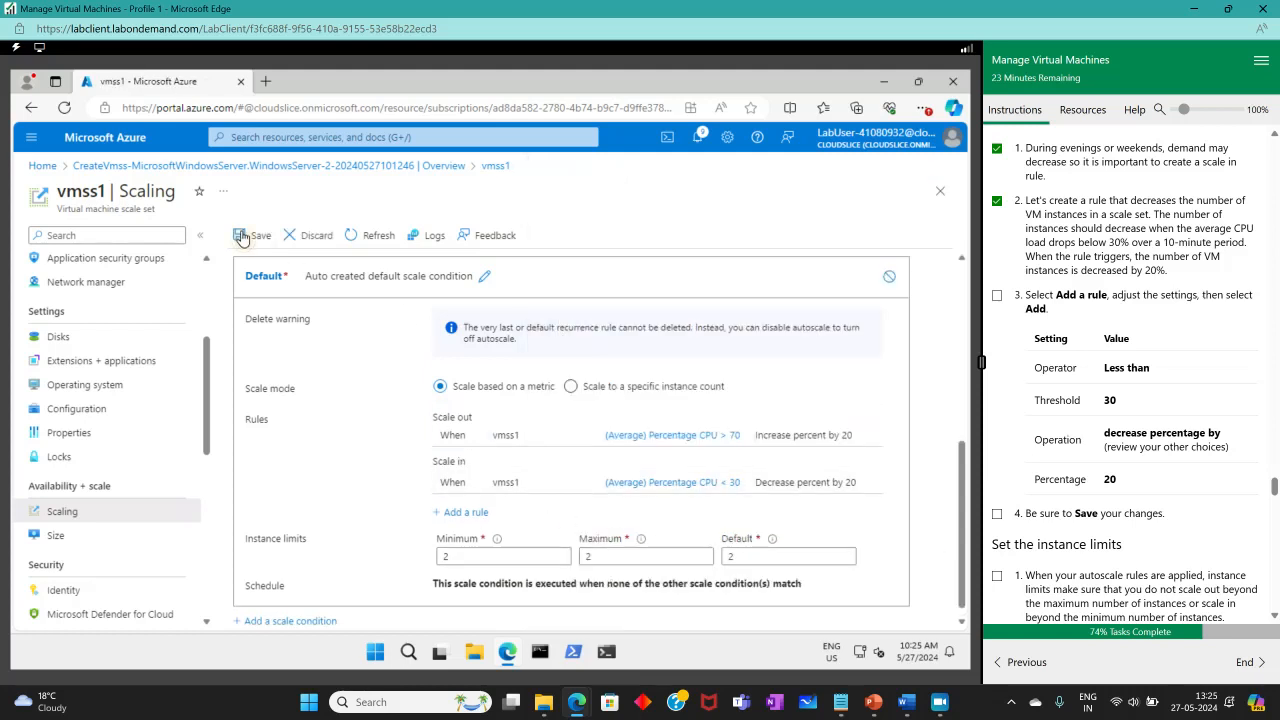
left_click(252, 235)
Check off the save and instance-limit lab steps, then set maximum instances to 10 and save.
left_click(997, 296)
scroll(997, 296, "down", 3)
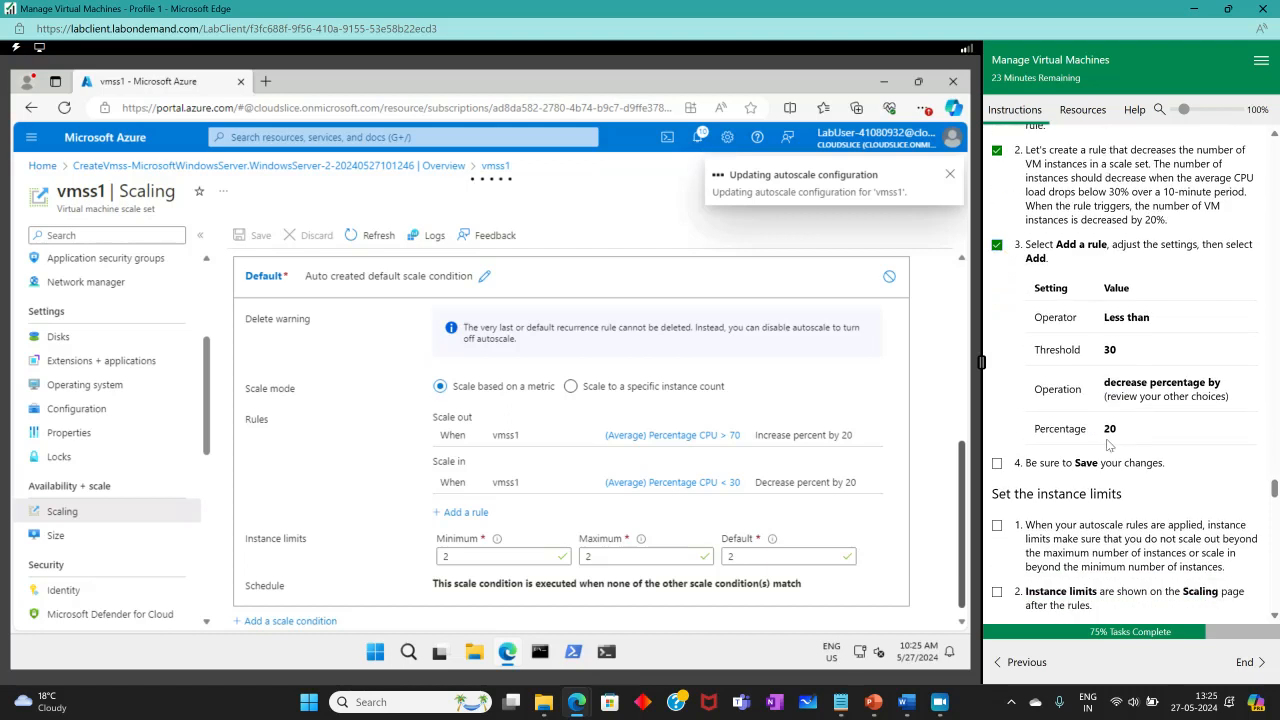
left_click(997, 364)
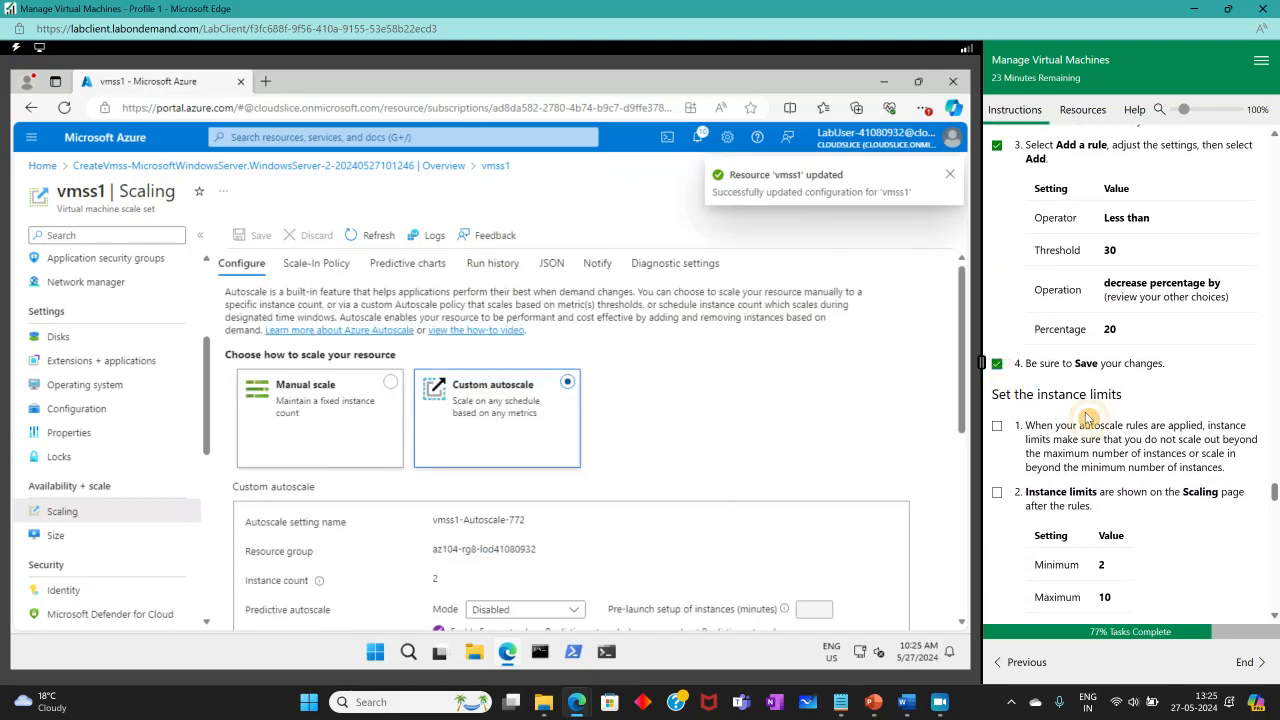
scroll(1111, 385, "down", 5)
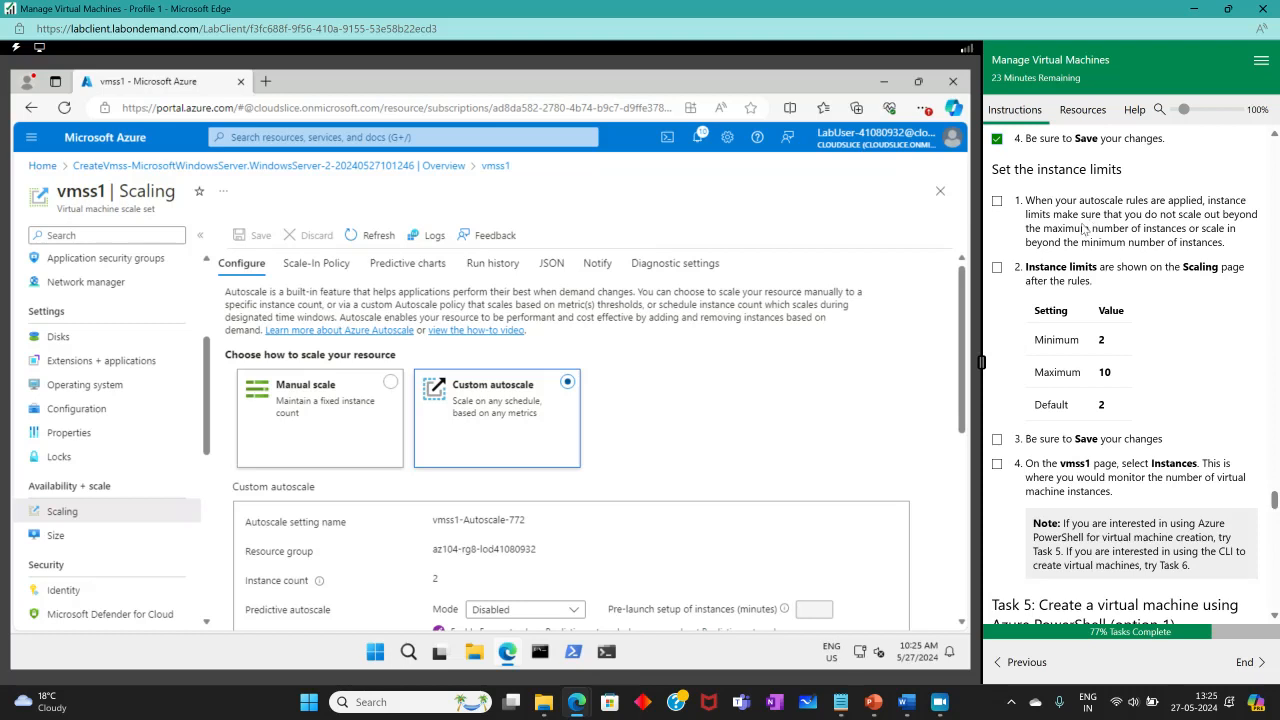
left_click(998, 201)
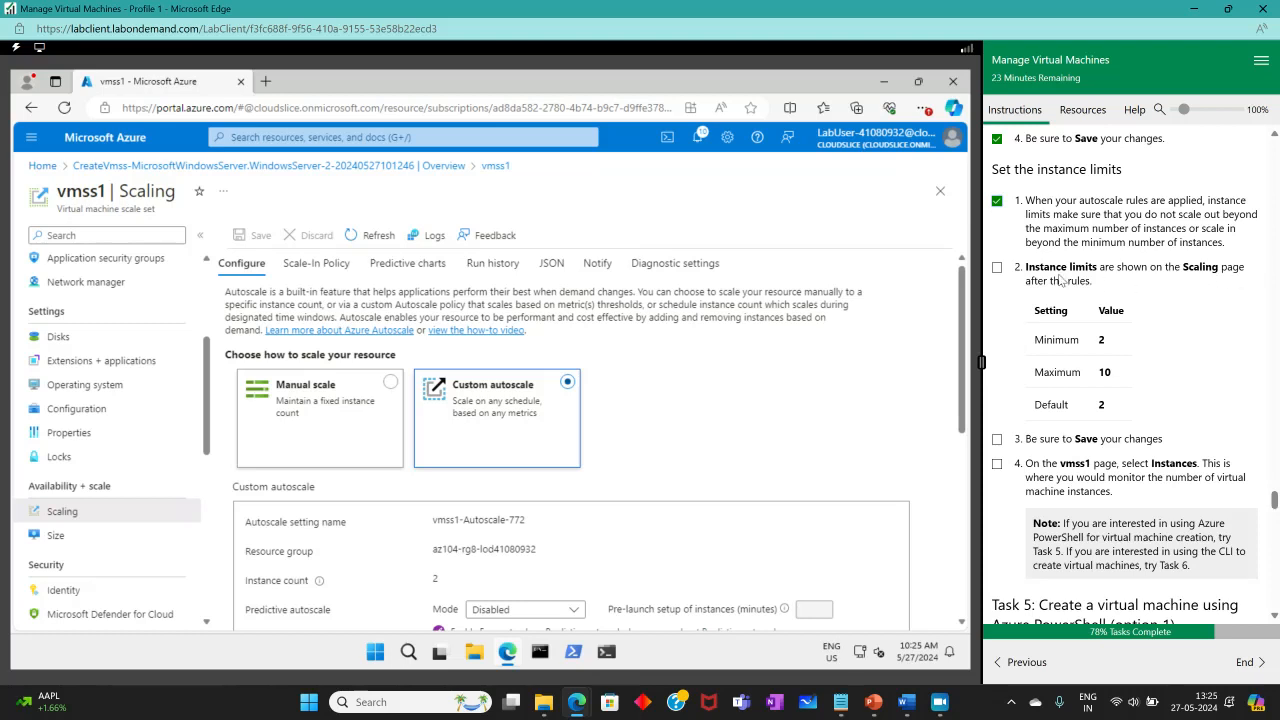
scroll(531, 463, "down", 10)
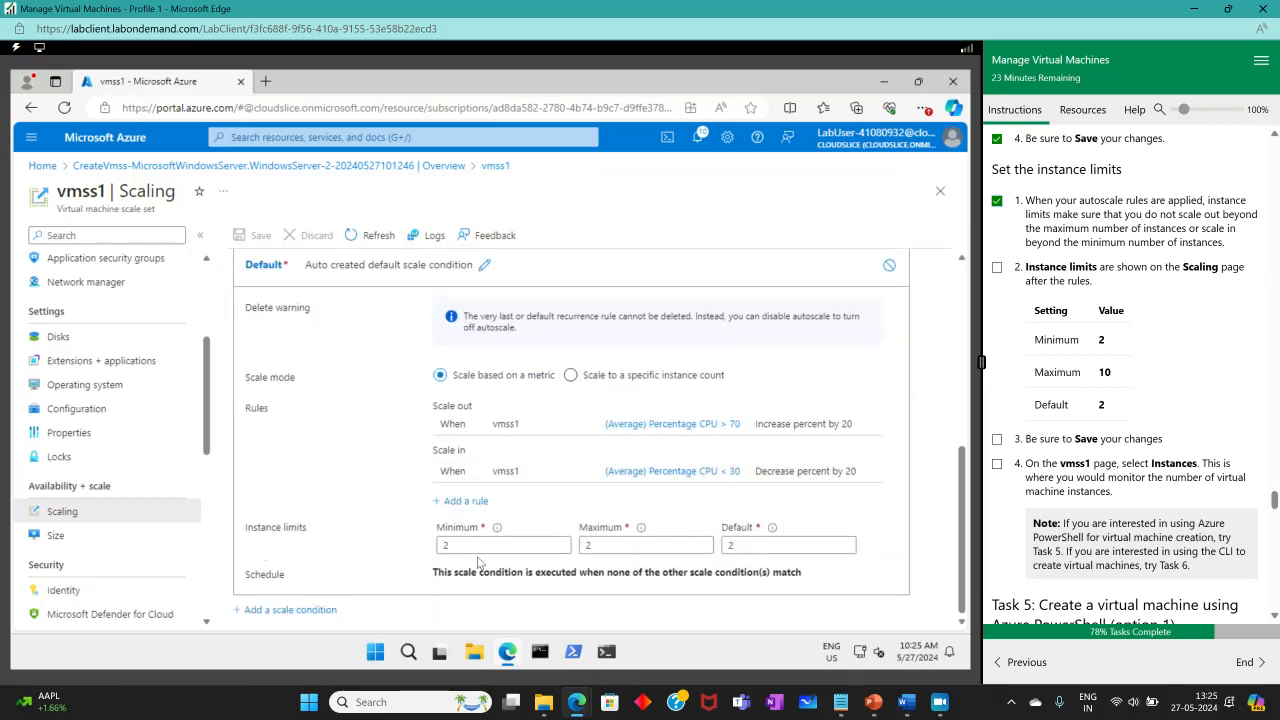
double_click(578, 545)
type("10")
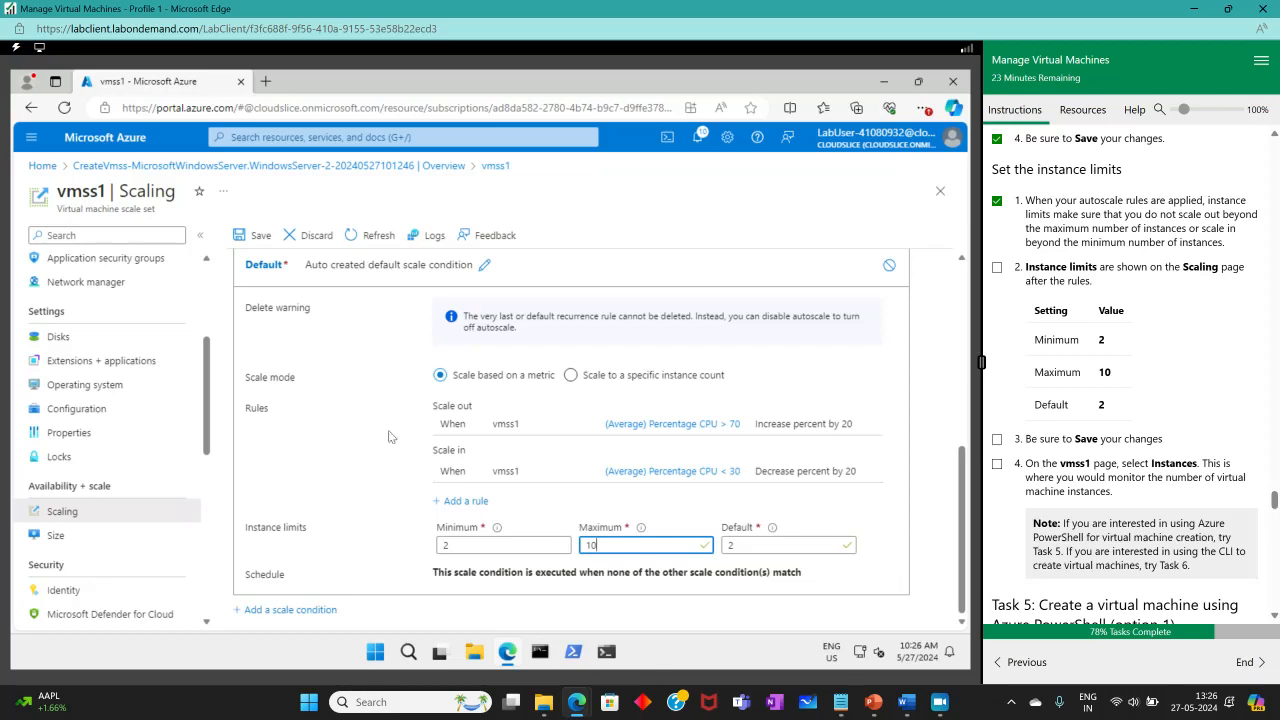
left_click(252, 235)
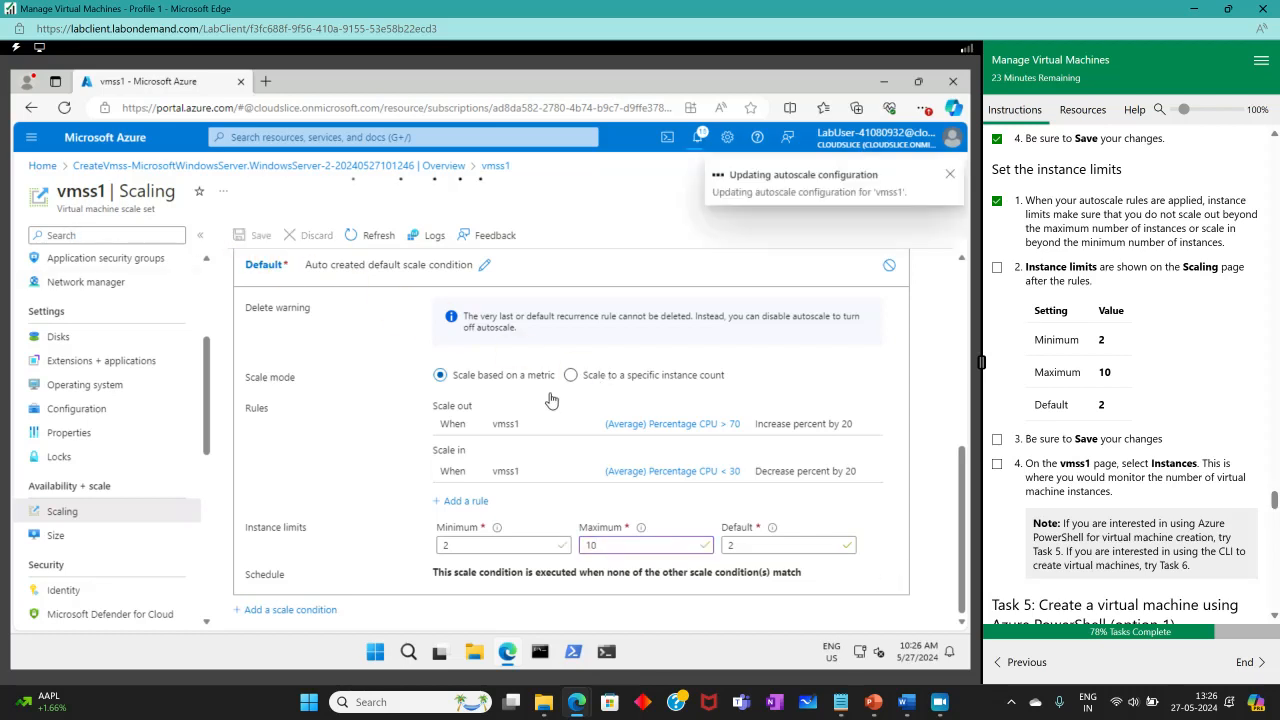
Check off the instance limit steps and open vmss1's Instances page via the 'ins' menu search.
left_click(997, 267)
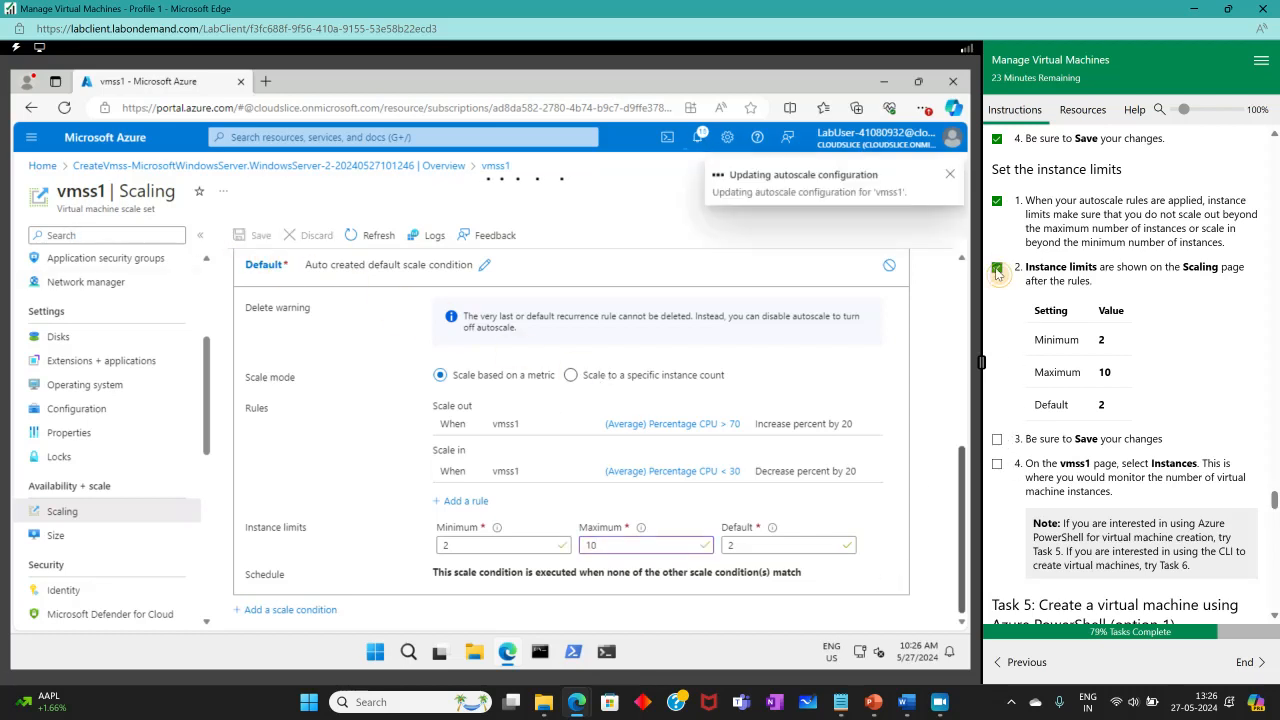
left_click(998, 439)
scroll(1107, 428, "down", 2)
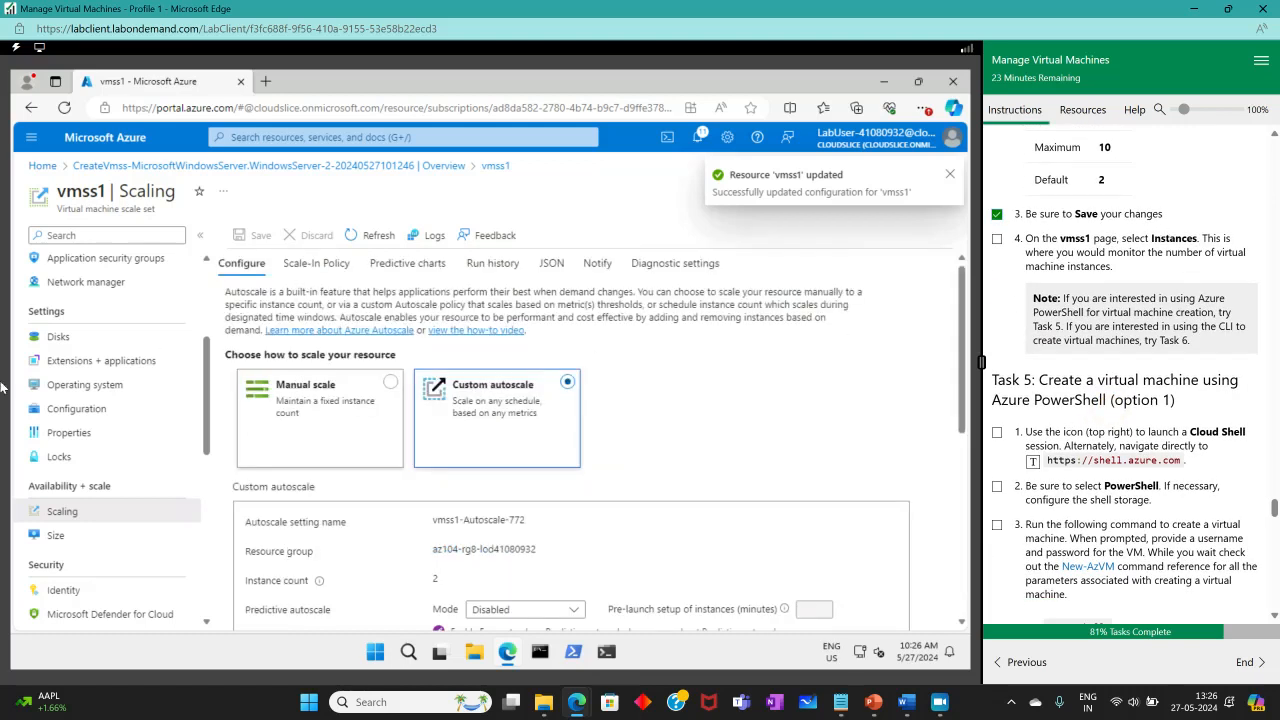
left_click(55, 233)
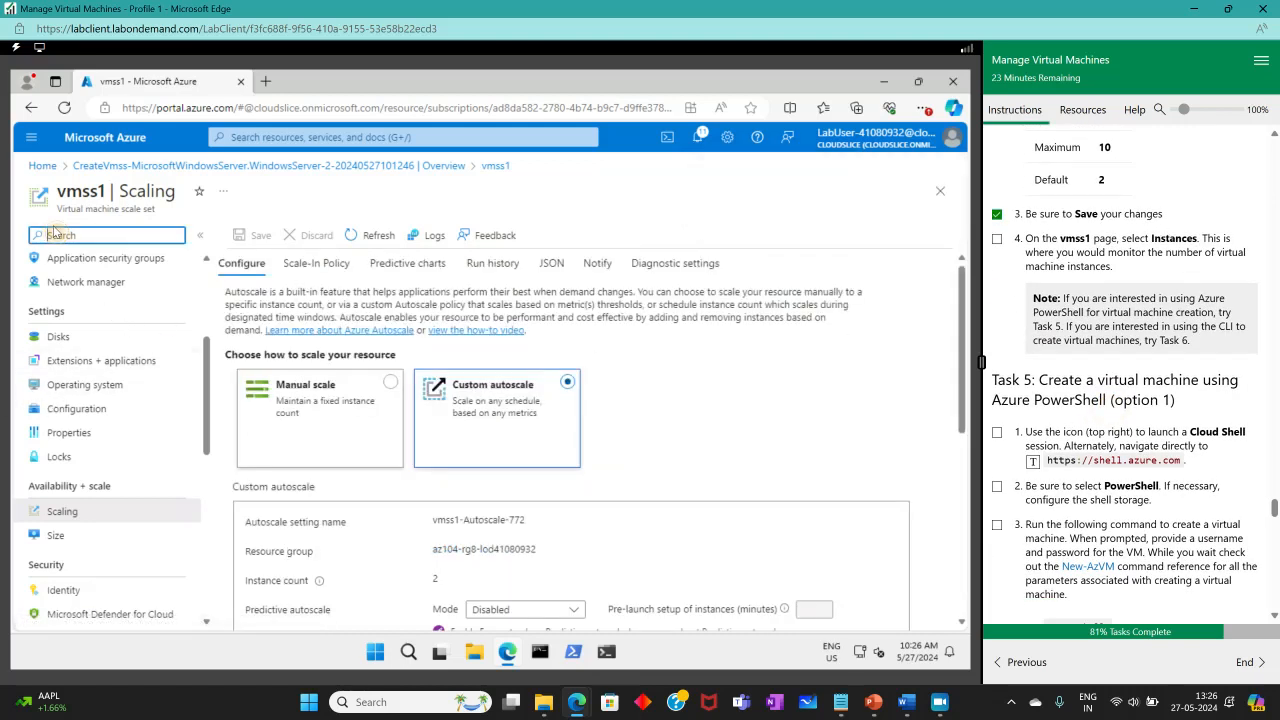
type("in")
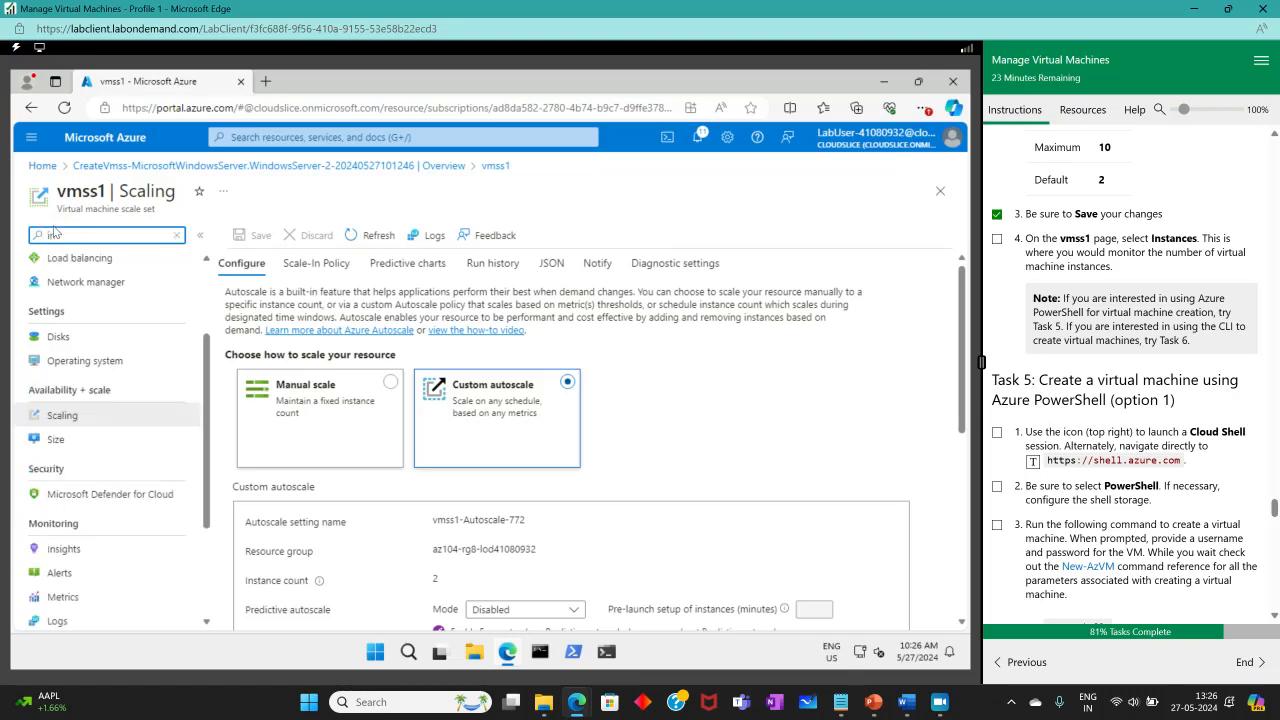
type("s")
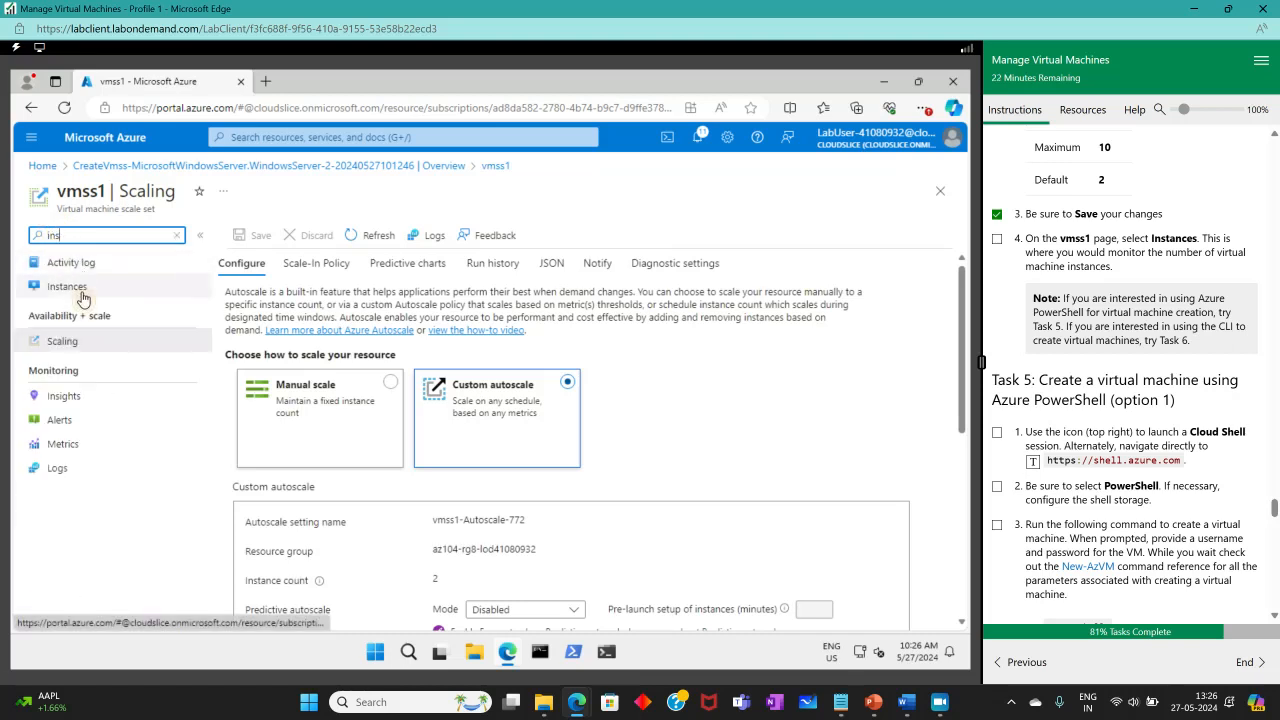
left_click(67, 286)
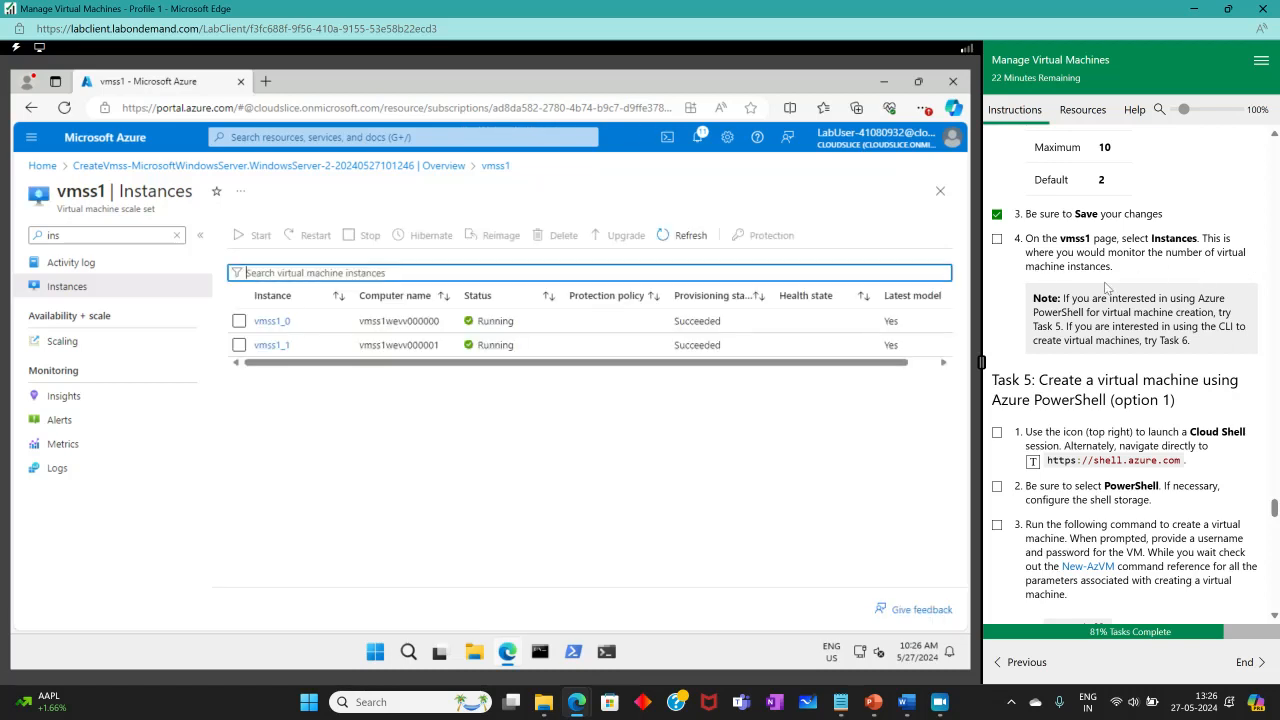
Check off the view-instances step and review vmss1_0 and vmss1_1, both Running.
left_click(997, 239)
scroll(1273, 353, "down", 1)
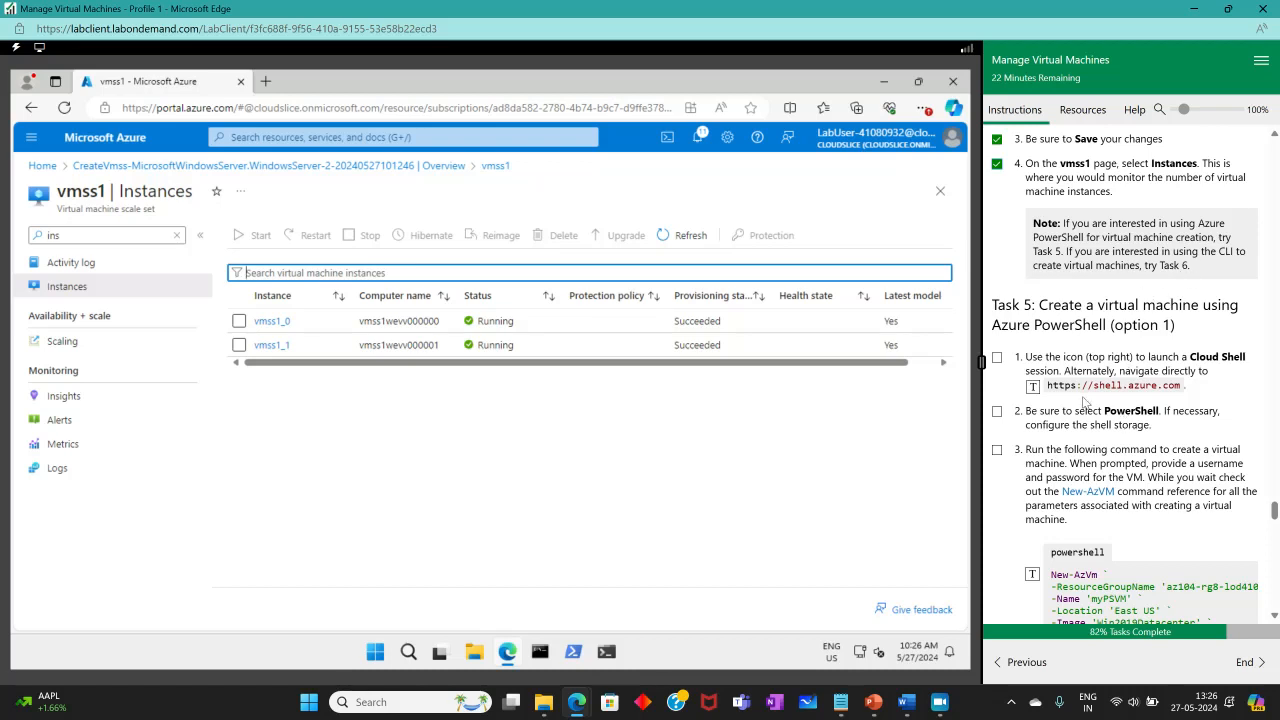
scroll(1087, 402, "up", 2)
scroll(1087, 402, "down", 4)
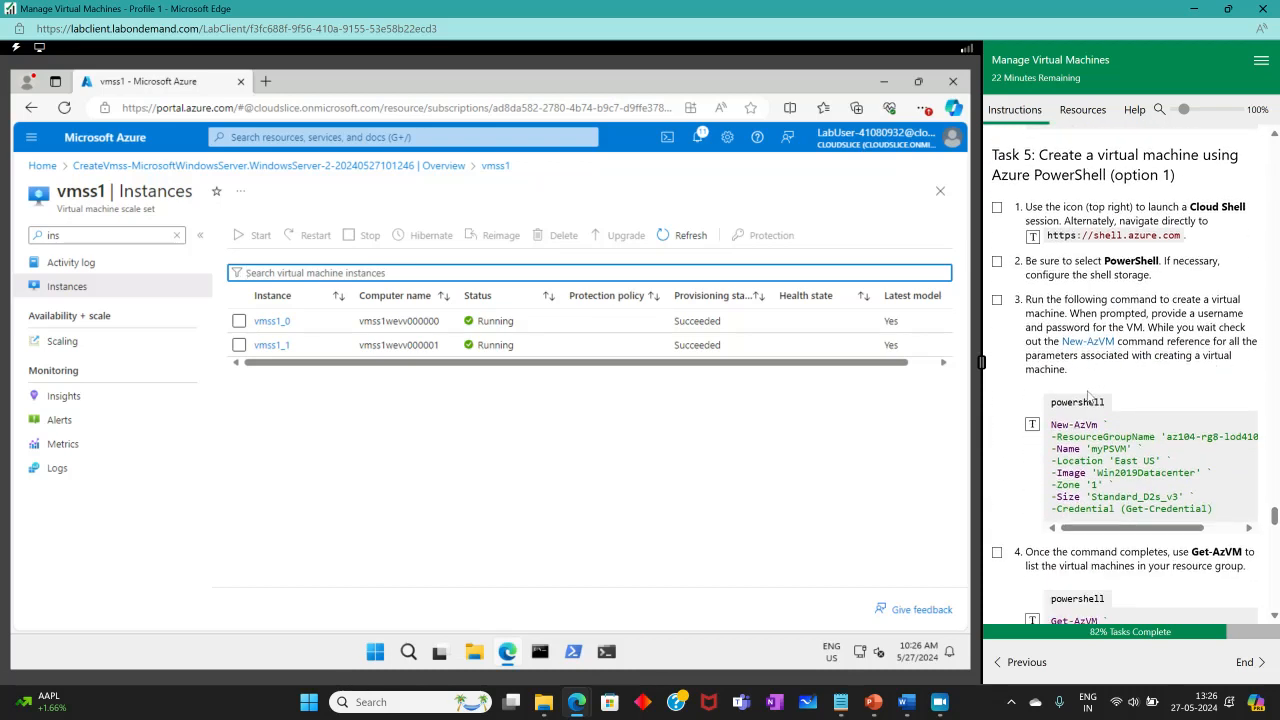
scroll(1087, 400, "down", 20)
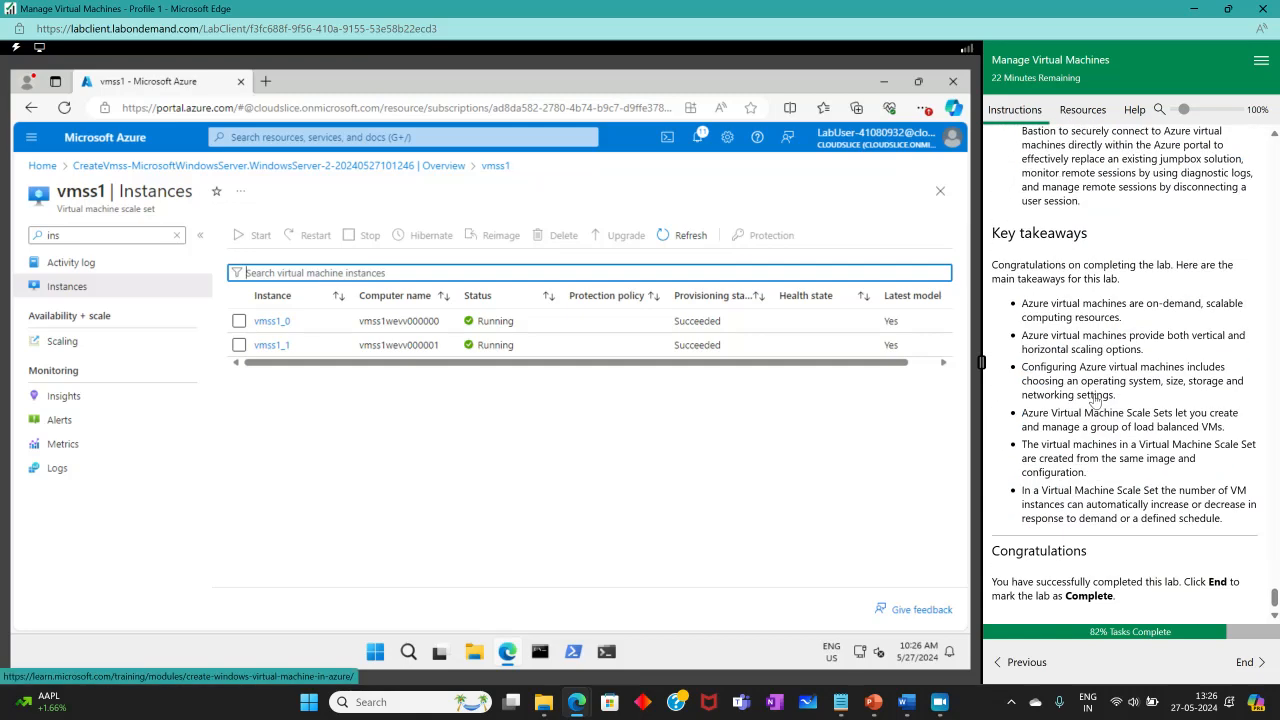
scroll(1093, 401, "up", 20)
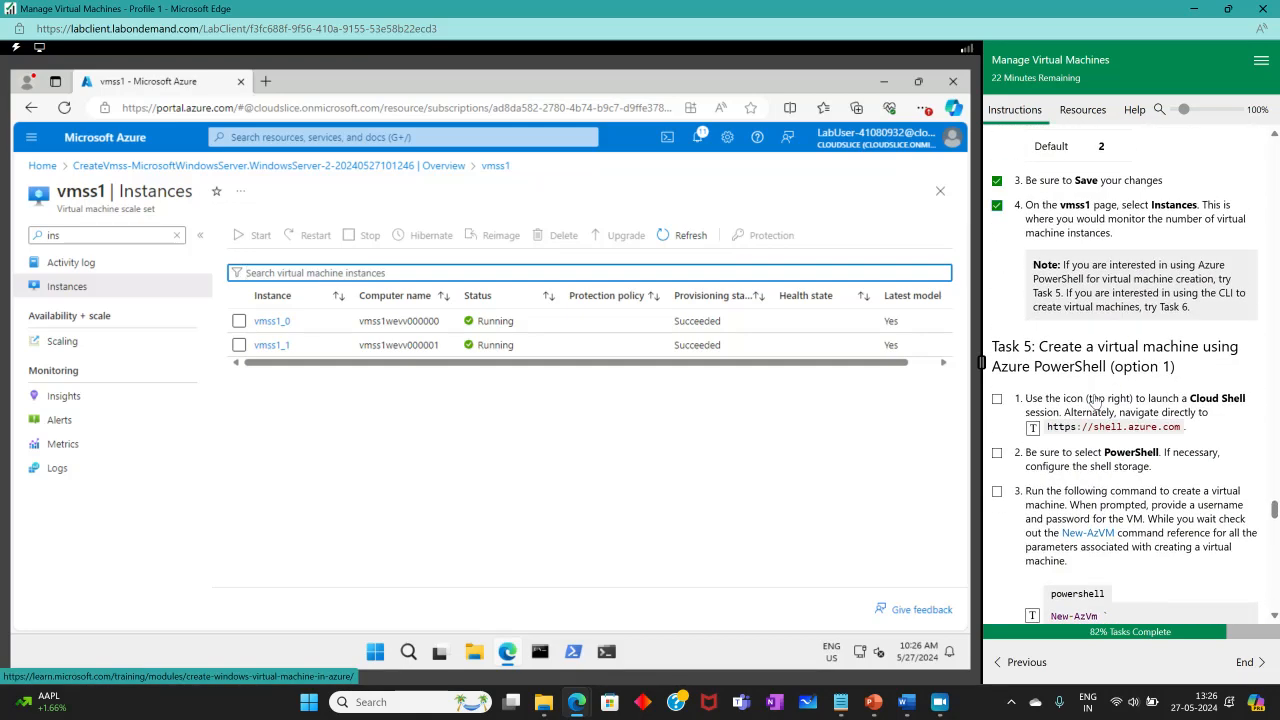
scroll(1095, 400, "down", 3)
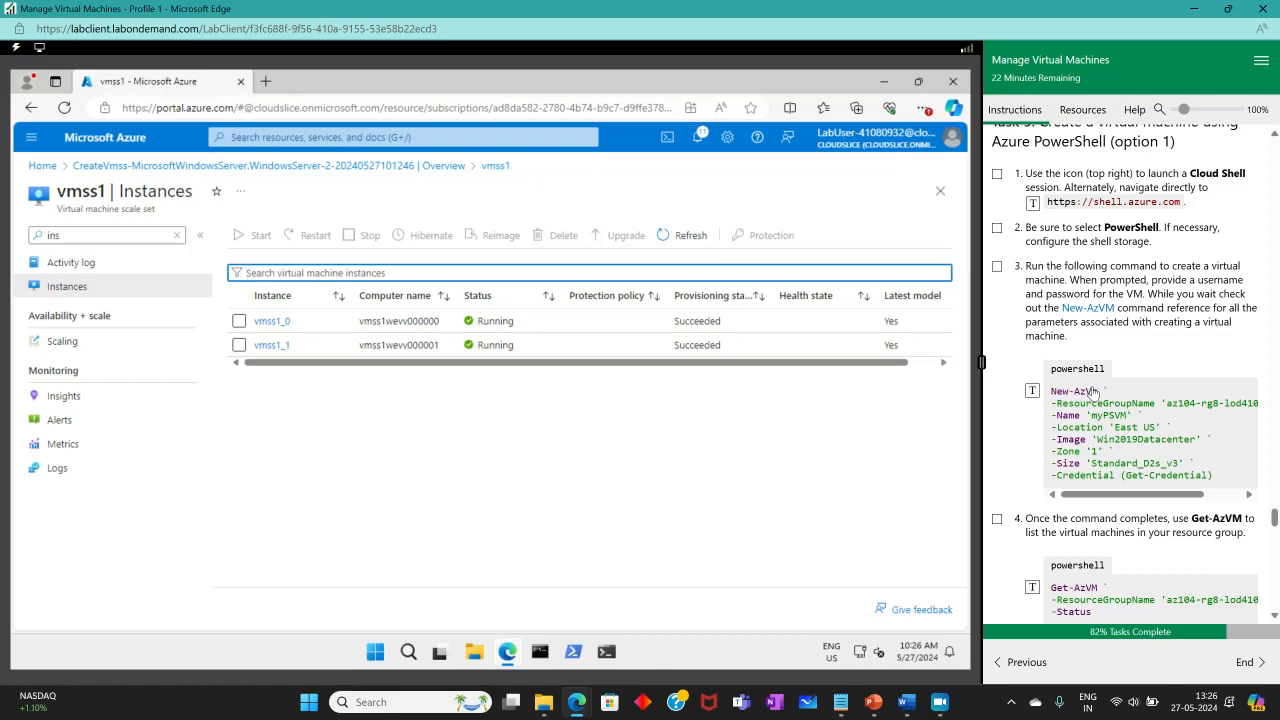
scroll(1093, 393, "up", 1)
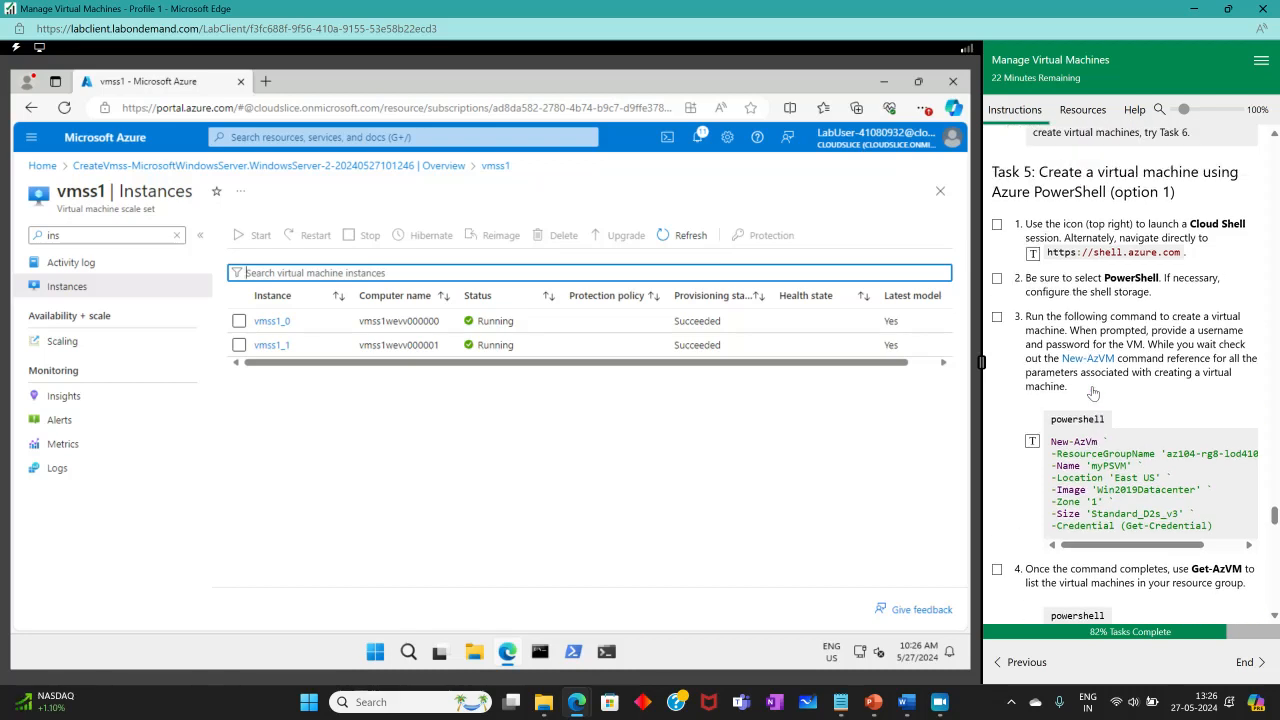
Open an enlarged PowerShell Cloud Shell and check off Task 5 steps 1–2.
left_click(667, 137)
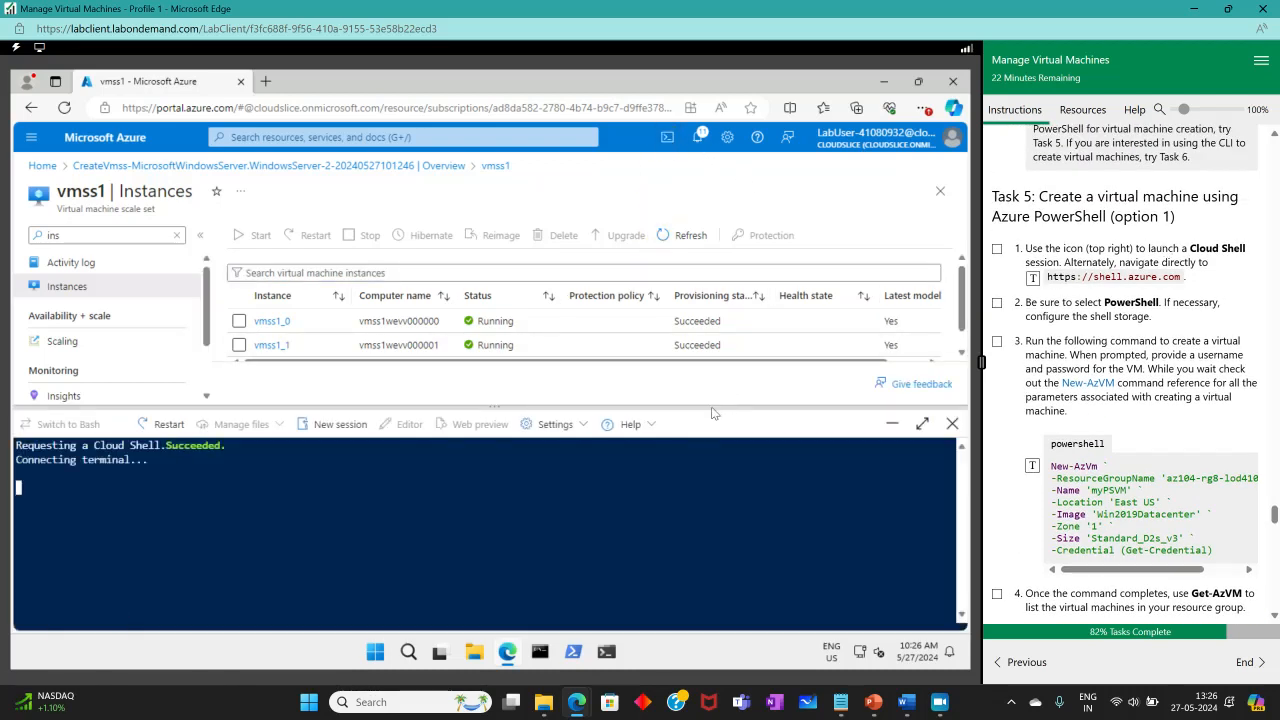
left_click_drag(712, 408, 695, 224)
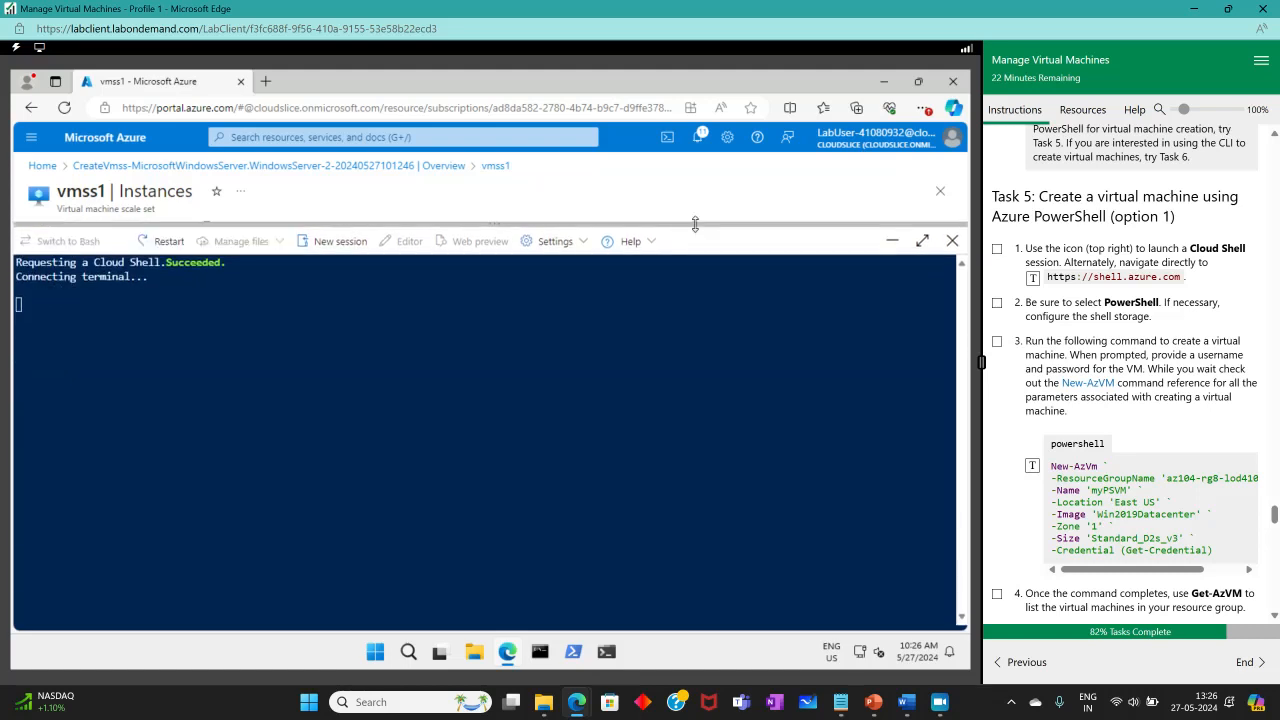
left_click(996, 248)
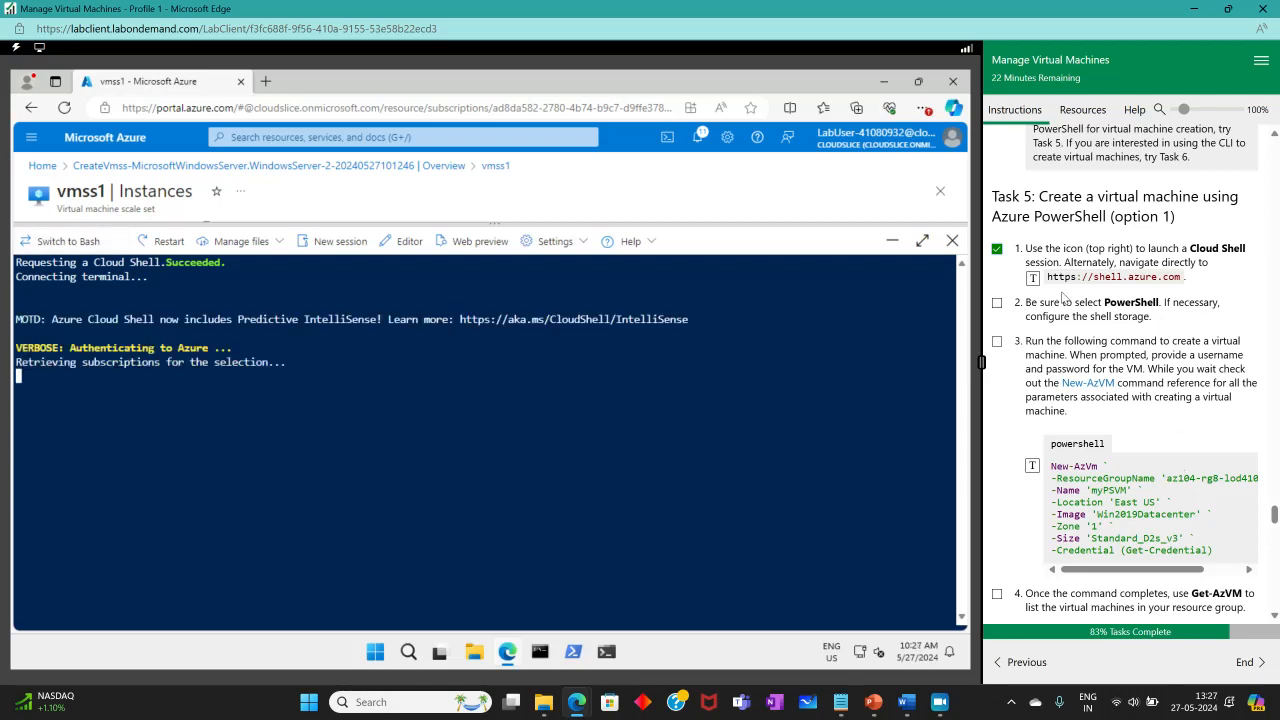
left_click(997, 302)
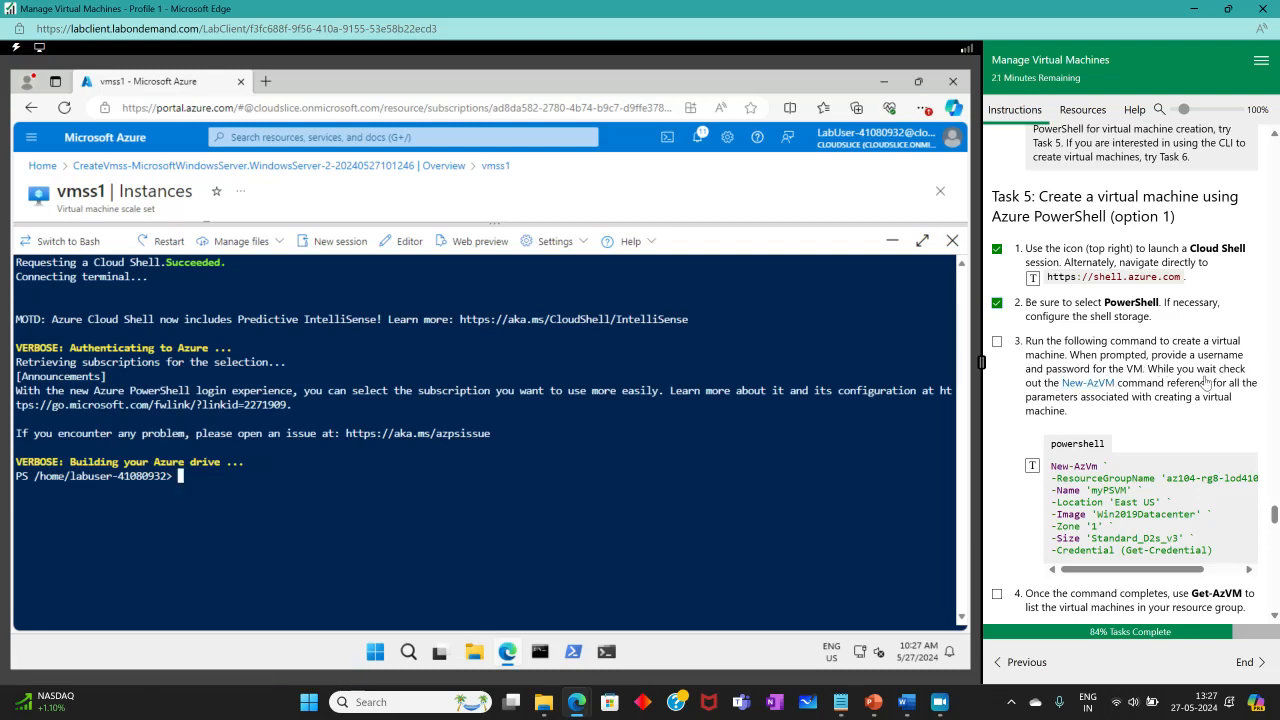
Run New-AzVm with the admin user name and password, then restart the Cloud Shell session.
left_click(1032, 466)
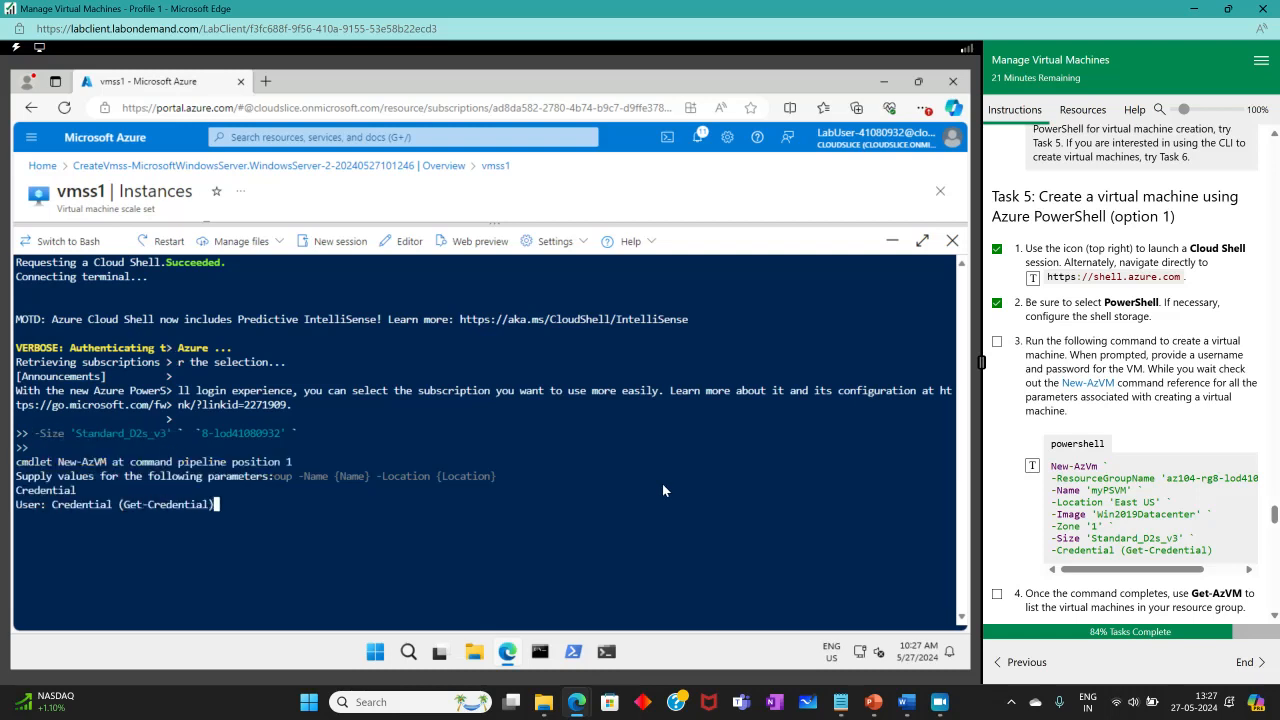
type("vm1")
key("Return")
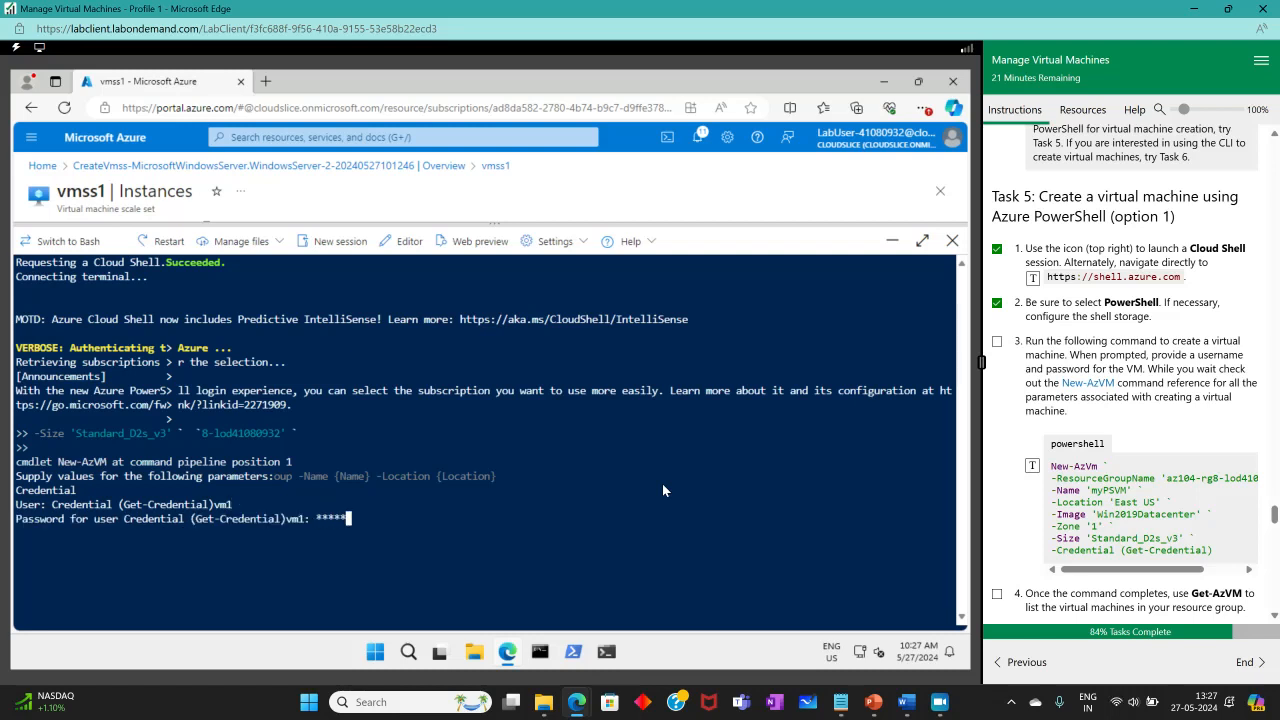
type("*********")
type("***")
key("Return")
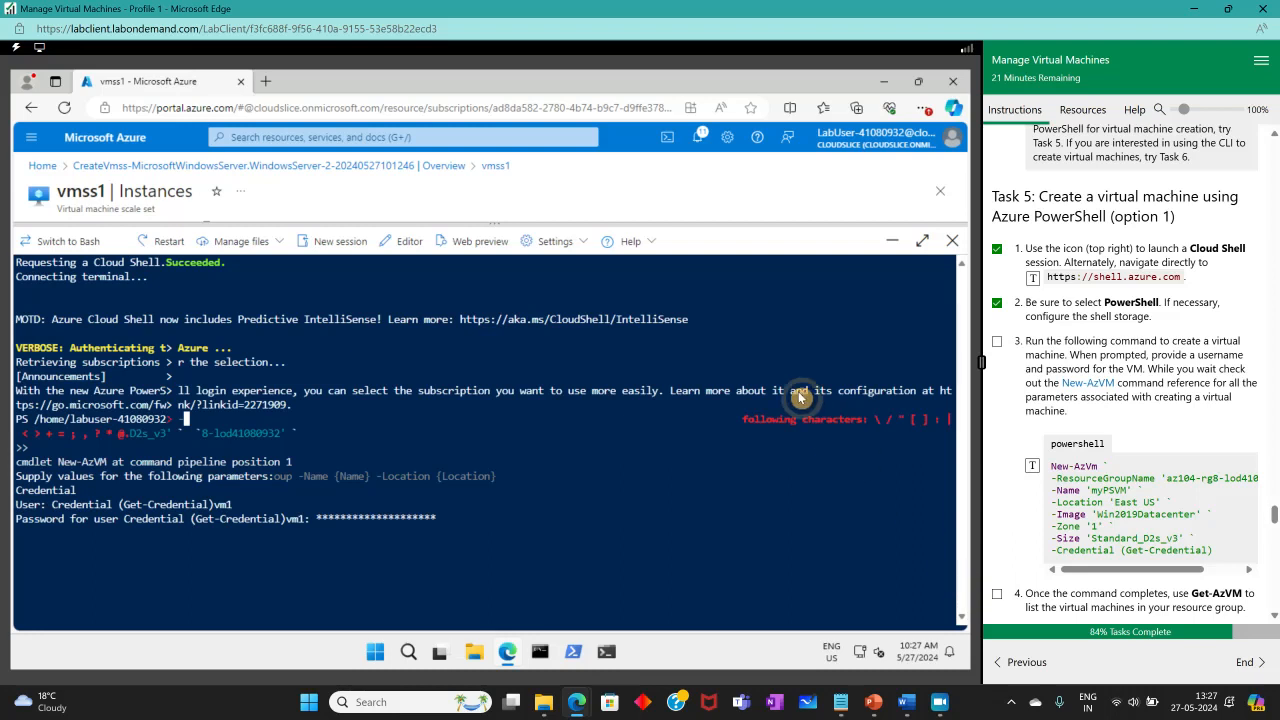
left_click(161, 241)
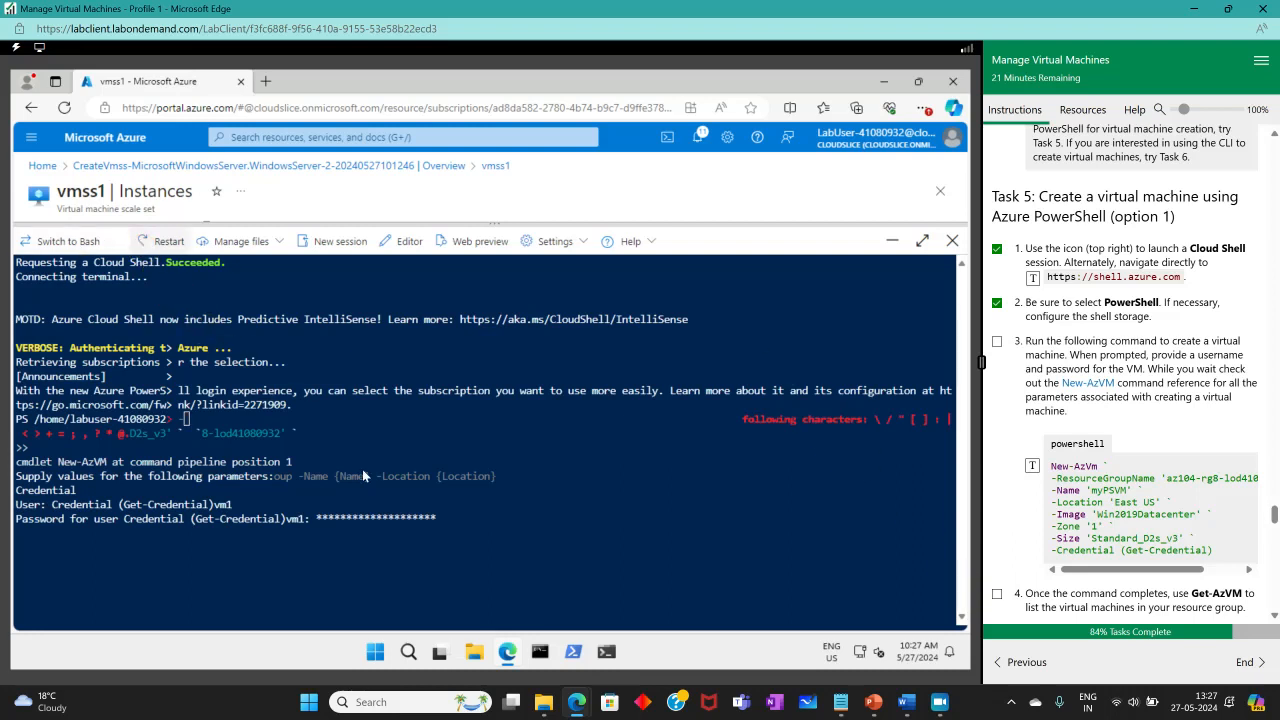
left_click(390, 466)
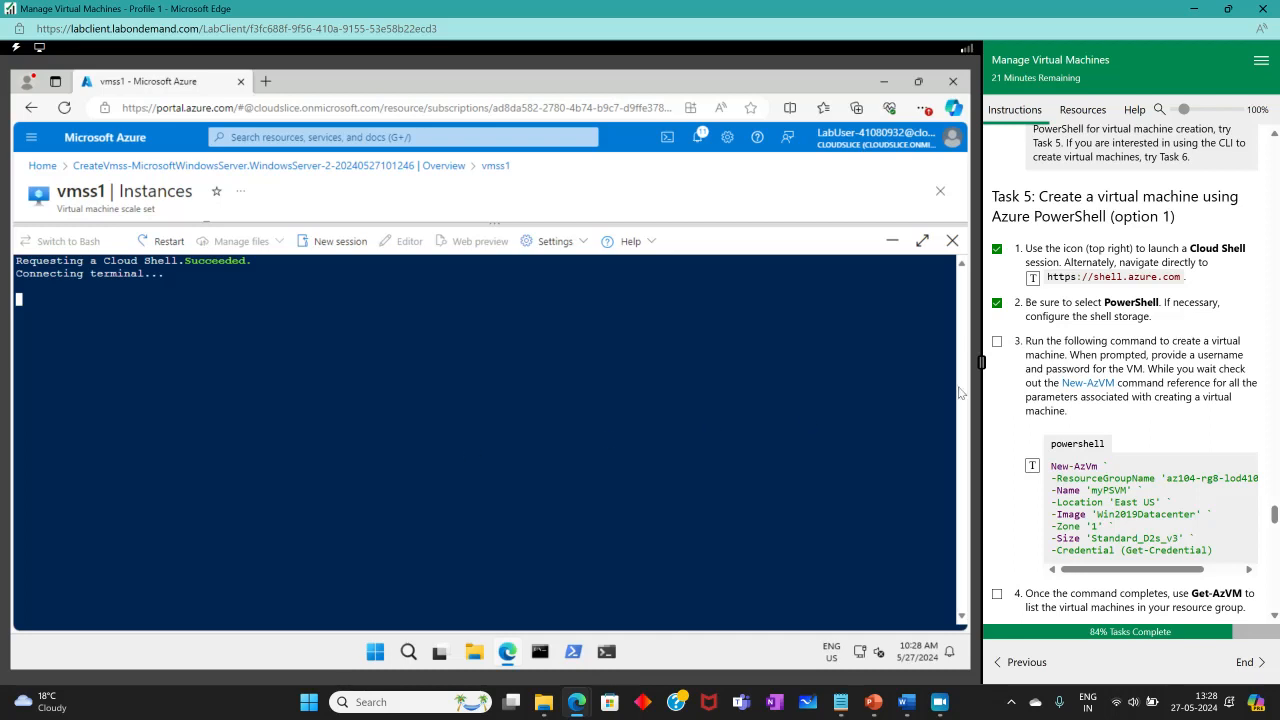
Send New-AzVm to Cloud Shell and enter the Windows admin user name at the prompt.
scroll(1135, 490, "down", 2)
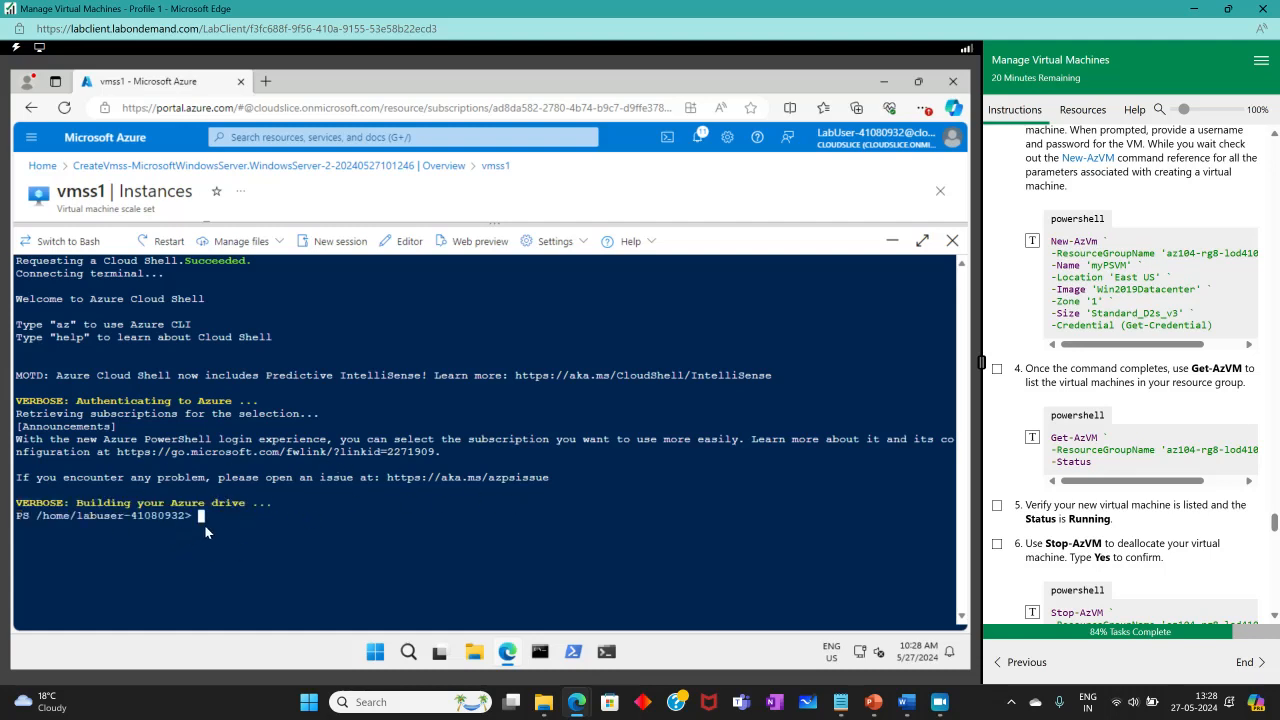
left_click(1032, 241)
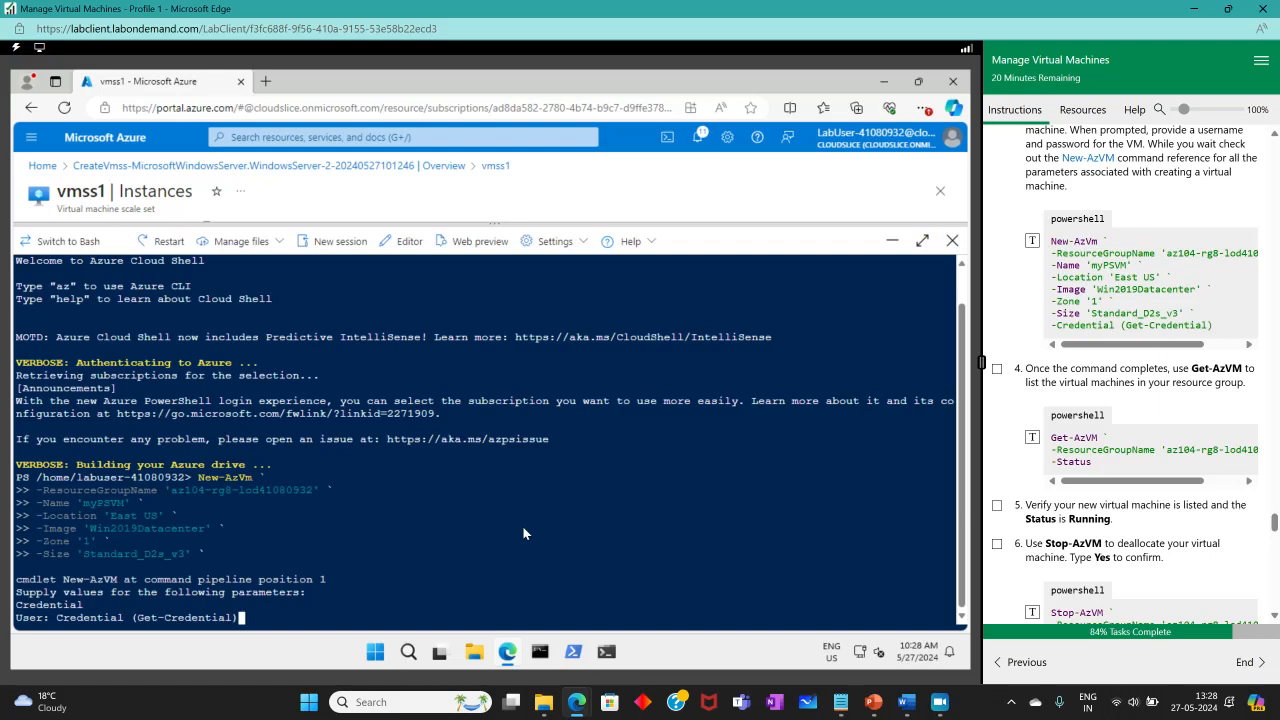
type("vmpowershell")
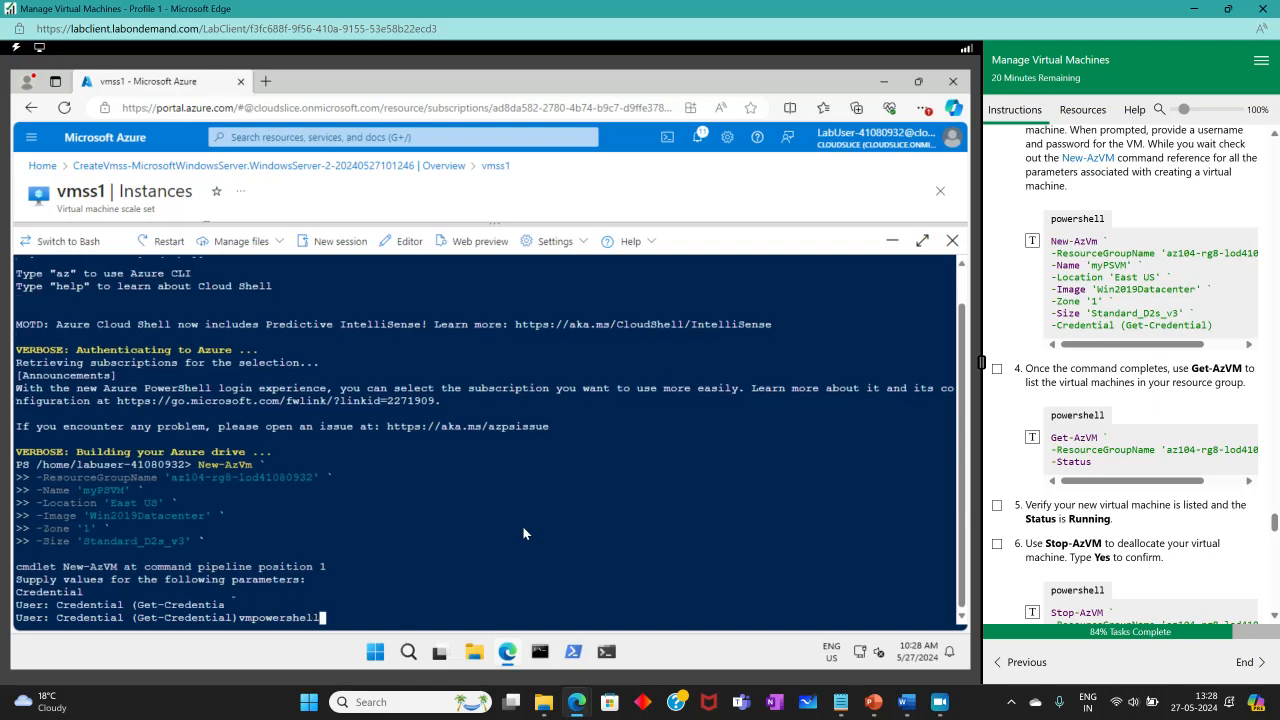
key("Return")
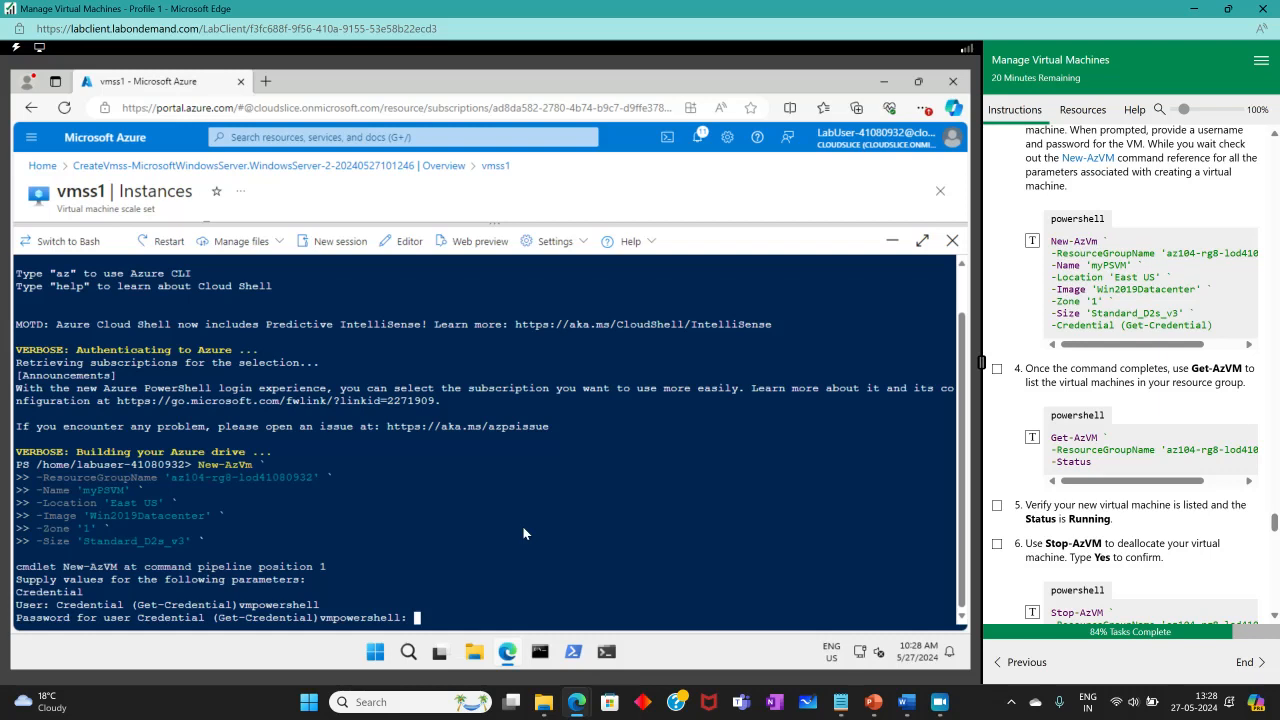
Submit the admin password, then resend New-AzVm after it rejects the user name.
type("***")
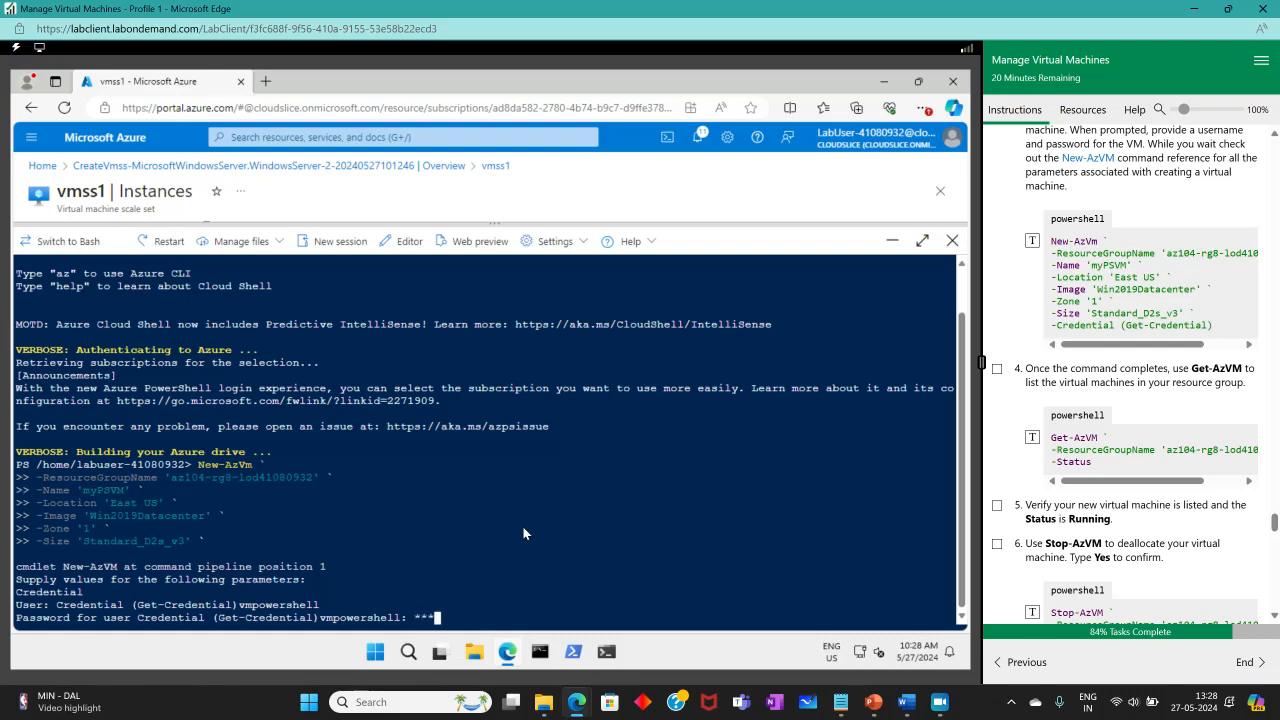
type("*****************")
key("Return")
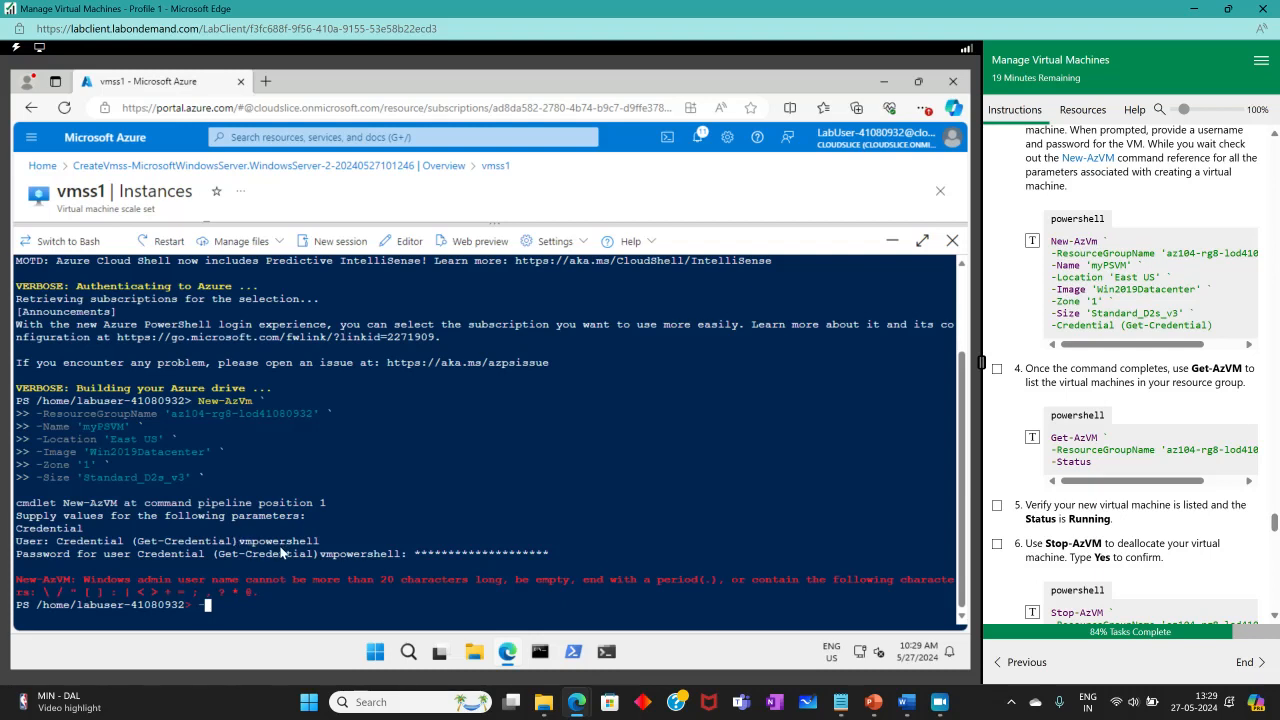
left_click(294, 614)
left_click(1032, 240)
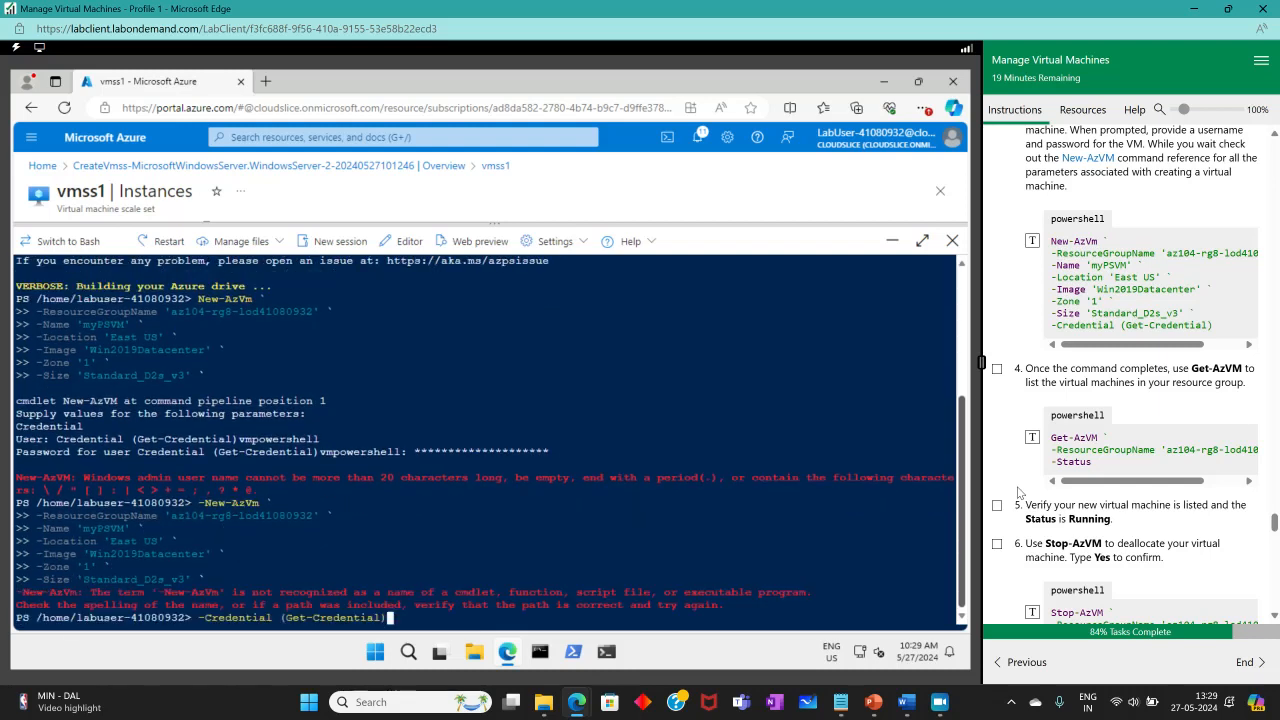
Rerun New-AzVm to create myPSVM in eastus, review its output, tick step 4, and queue Get-AzVM -Status.
left_click(944, 706)
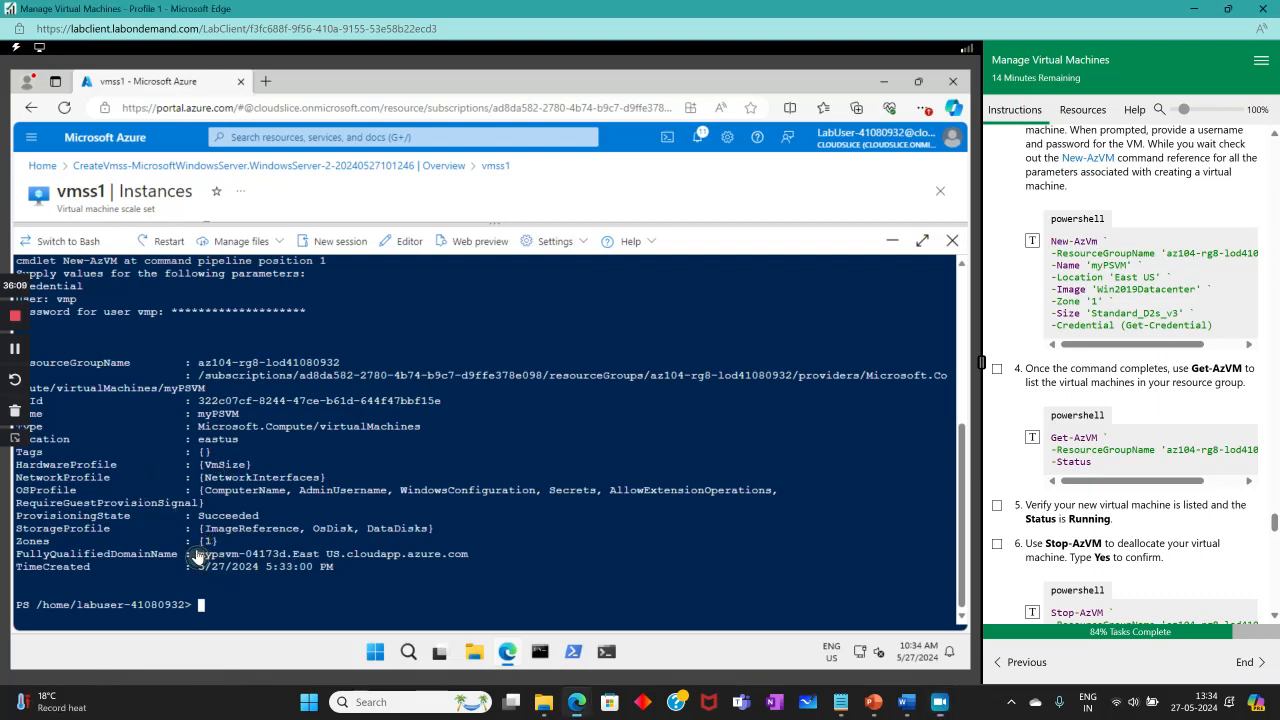
left_click_drag(198, 556, 245, 556)
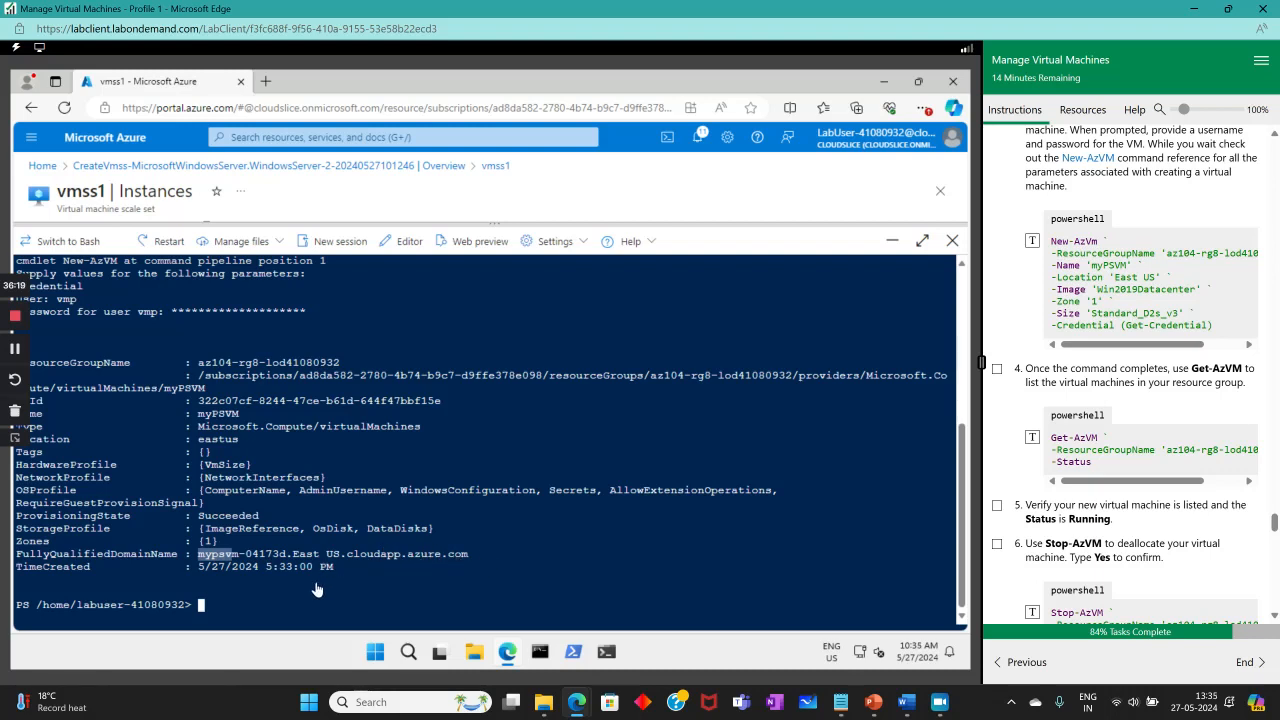
left_click_drag(258, 567, 190, 563)
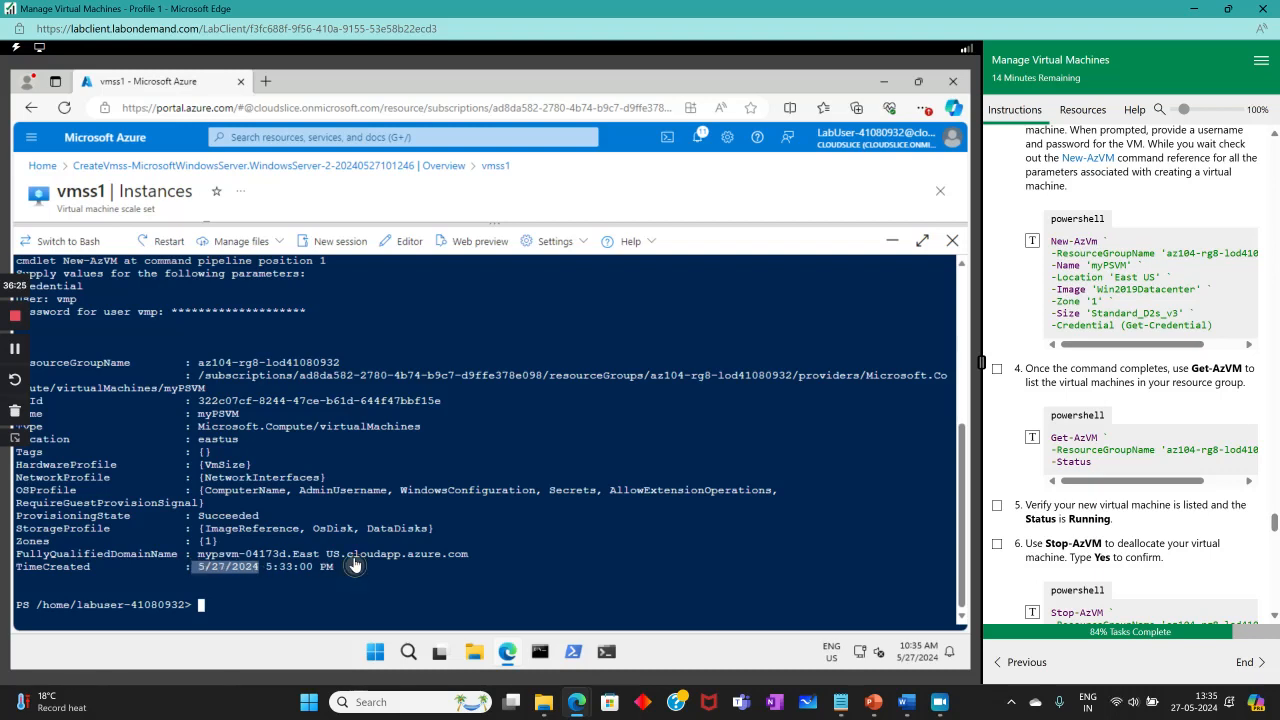
left_click(862, 458)
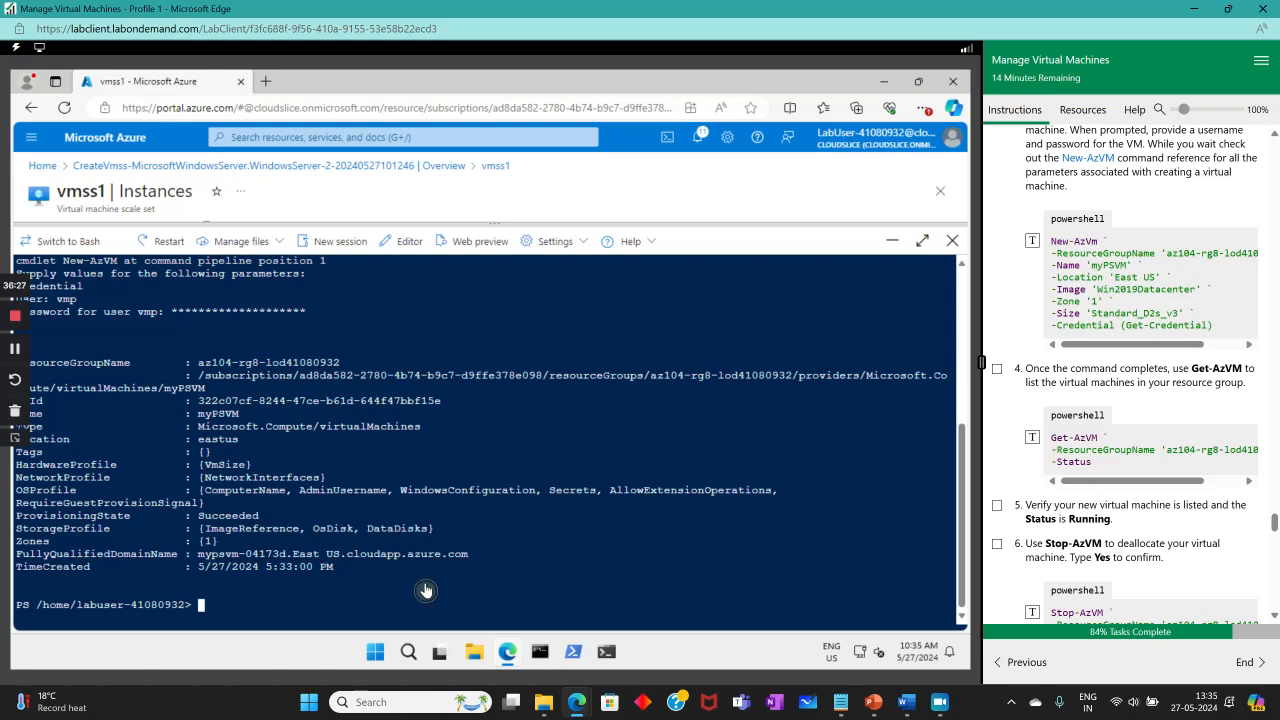
left_click(996, 368)
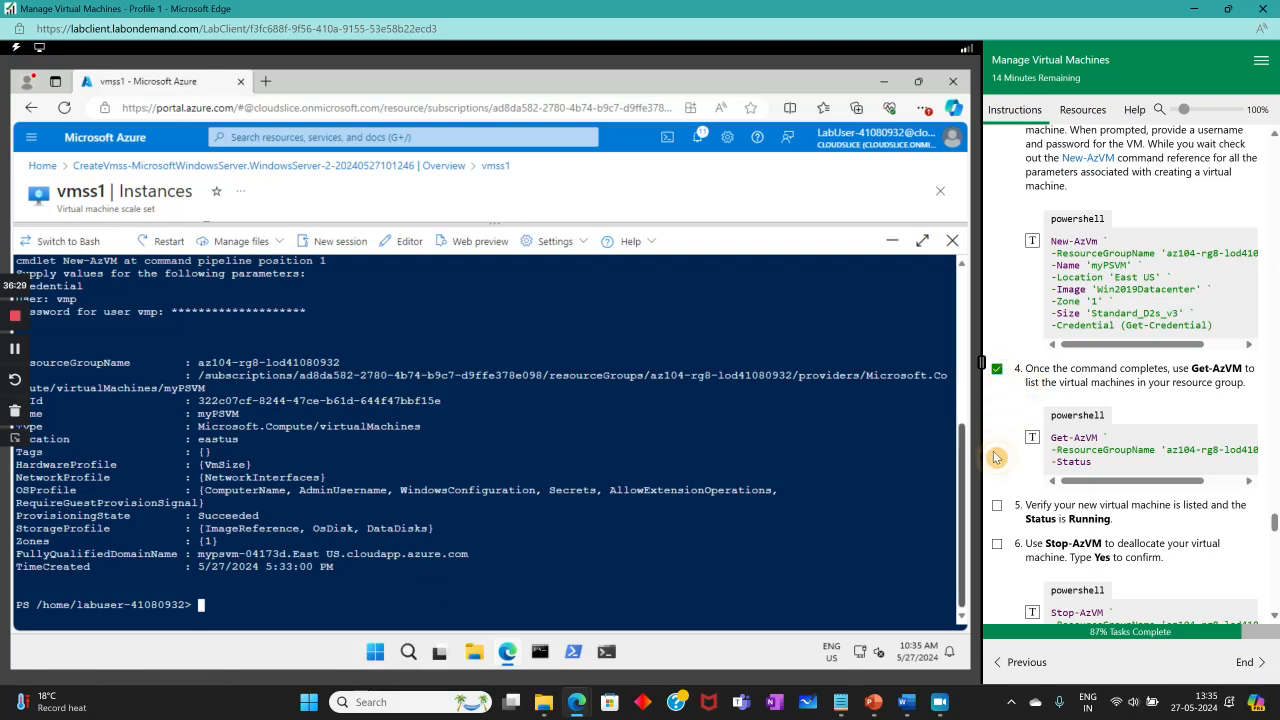
left_click(950, 500)
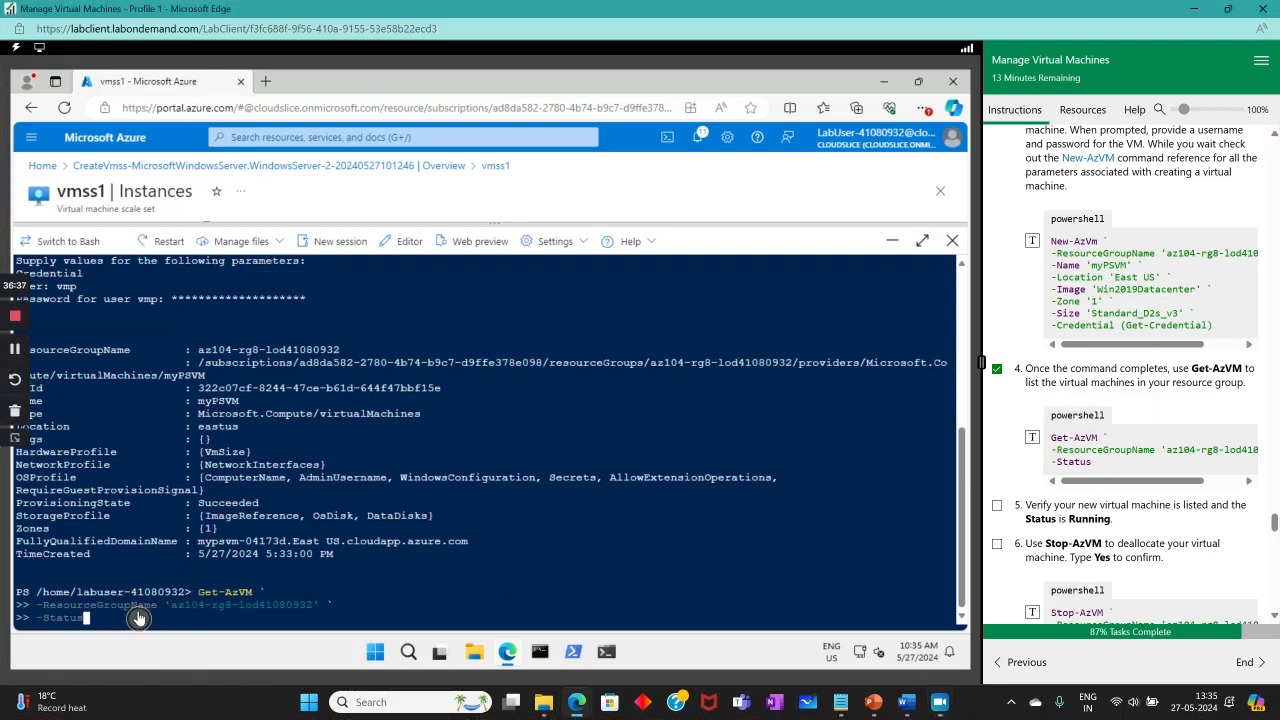
Run Get-AzVM -Status, confirm myPSVM shows VM running, and tick step 5.
key("Return")
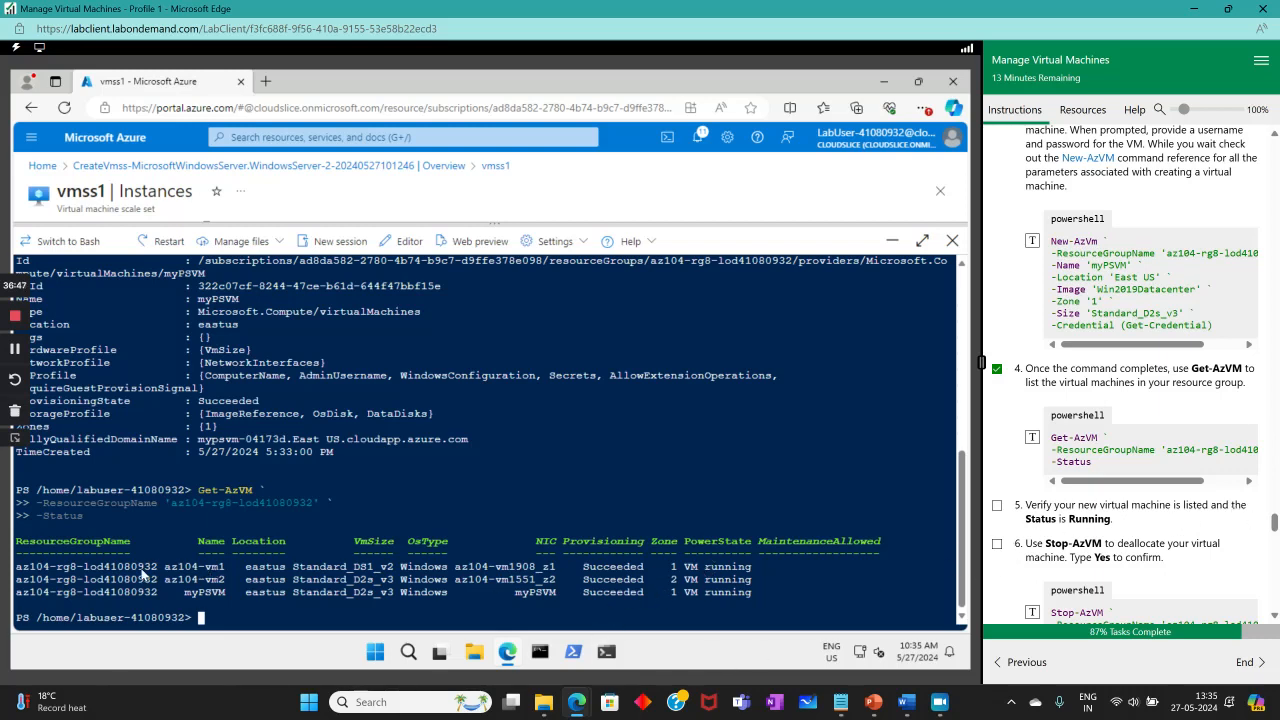
left_click_drag(183, 590, 218, 593)
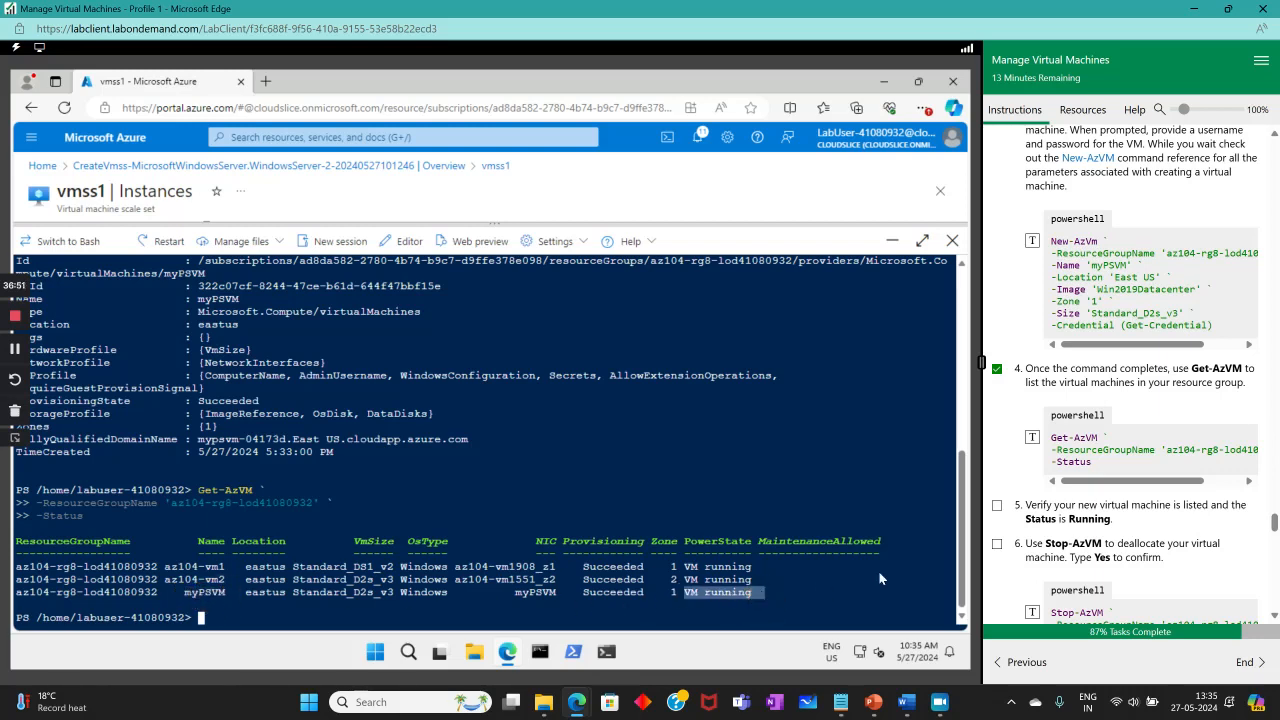
left_click(997, 505)
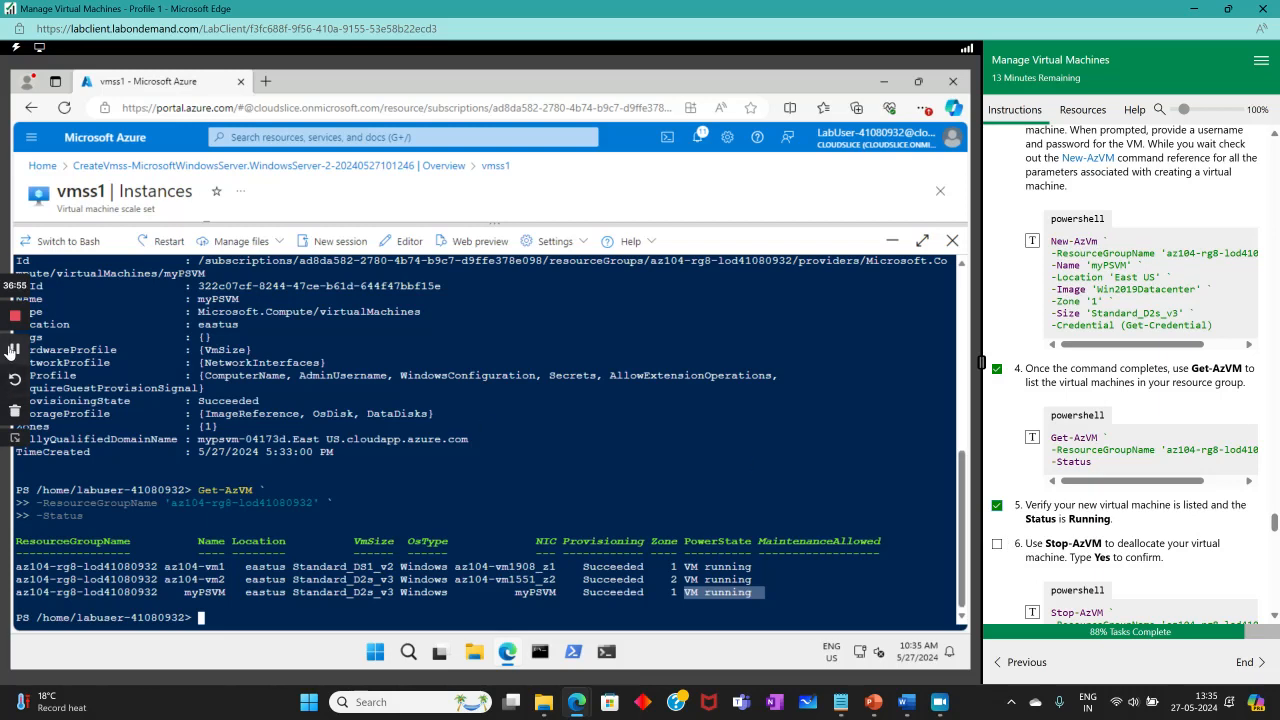
left_click(15, 350)
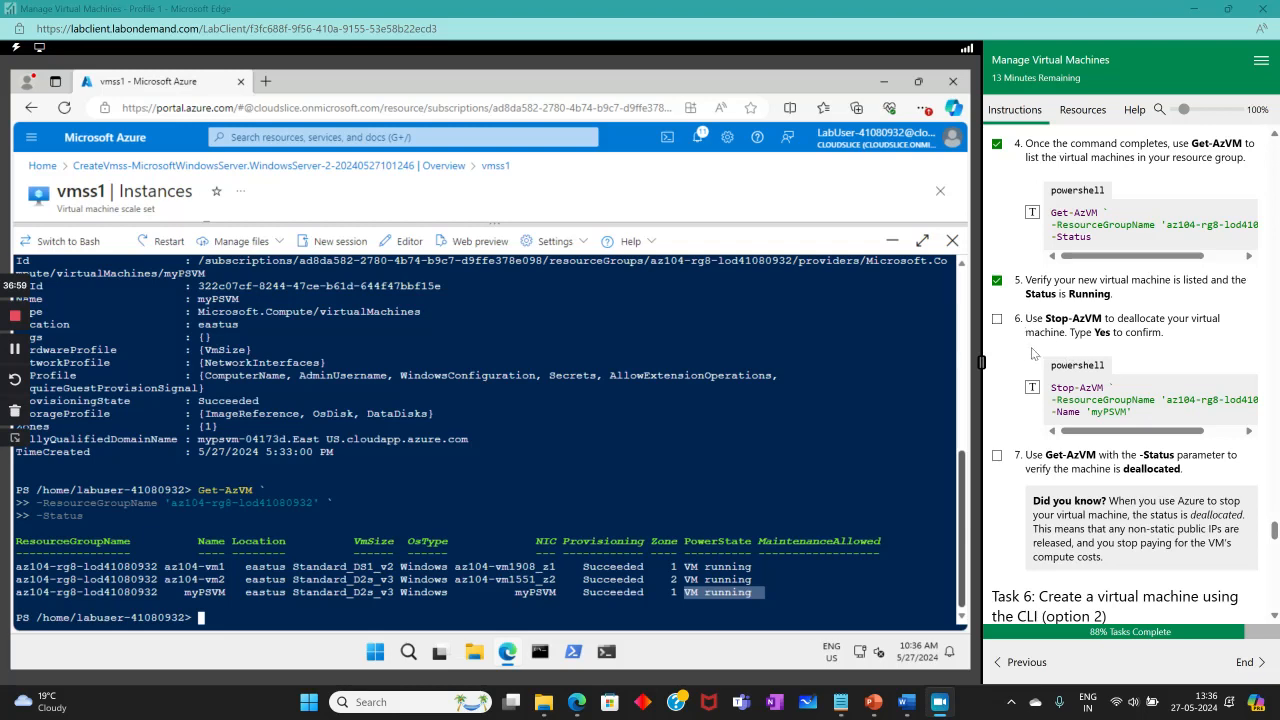
Tick step 6 and stop myPSVM with Stop-AzVM, confirming with yes.
left_click(996, 318)
left_click(469, 426)
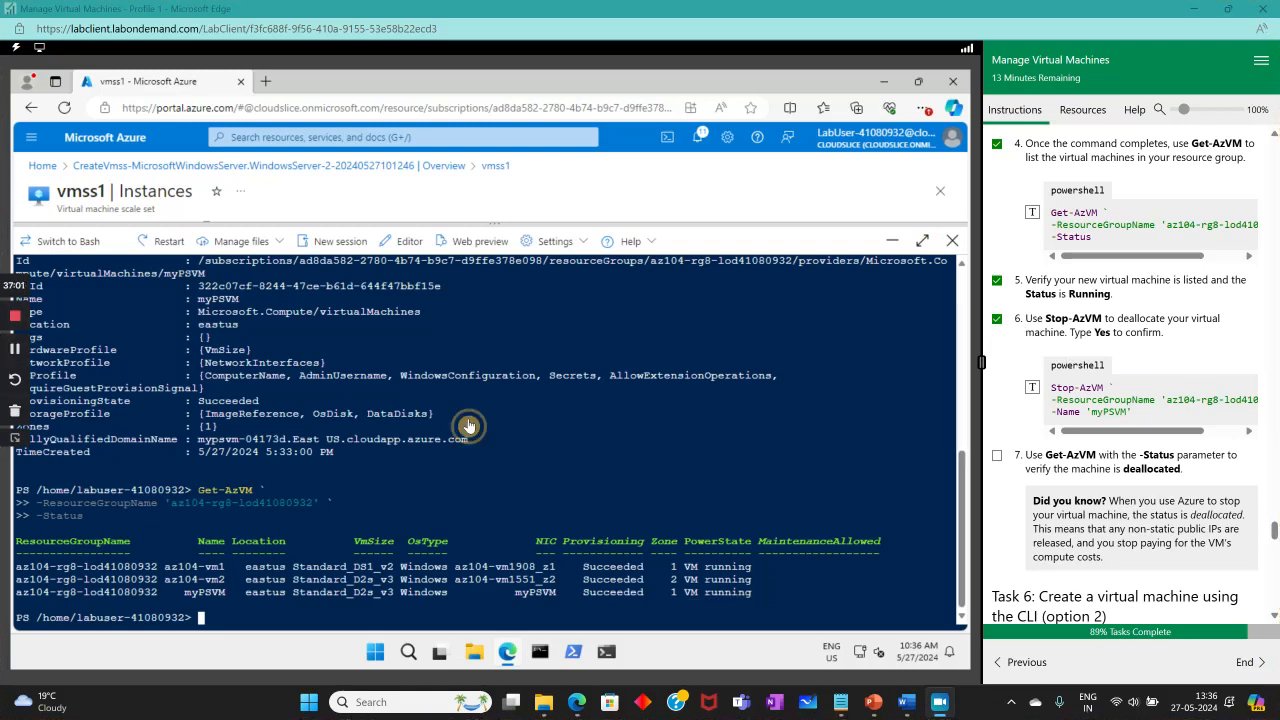
left_click(1033, 387)
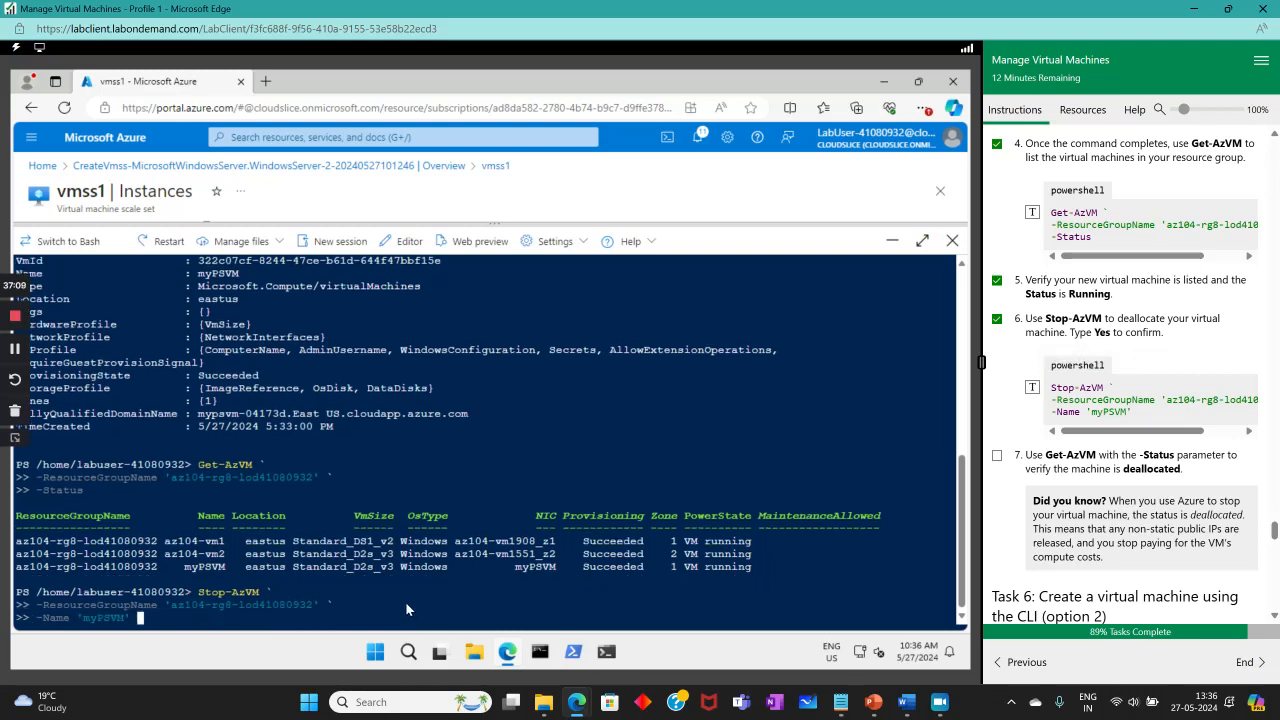
key("Return")
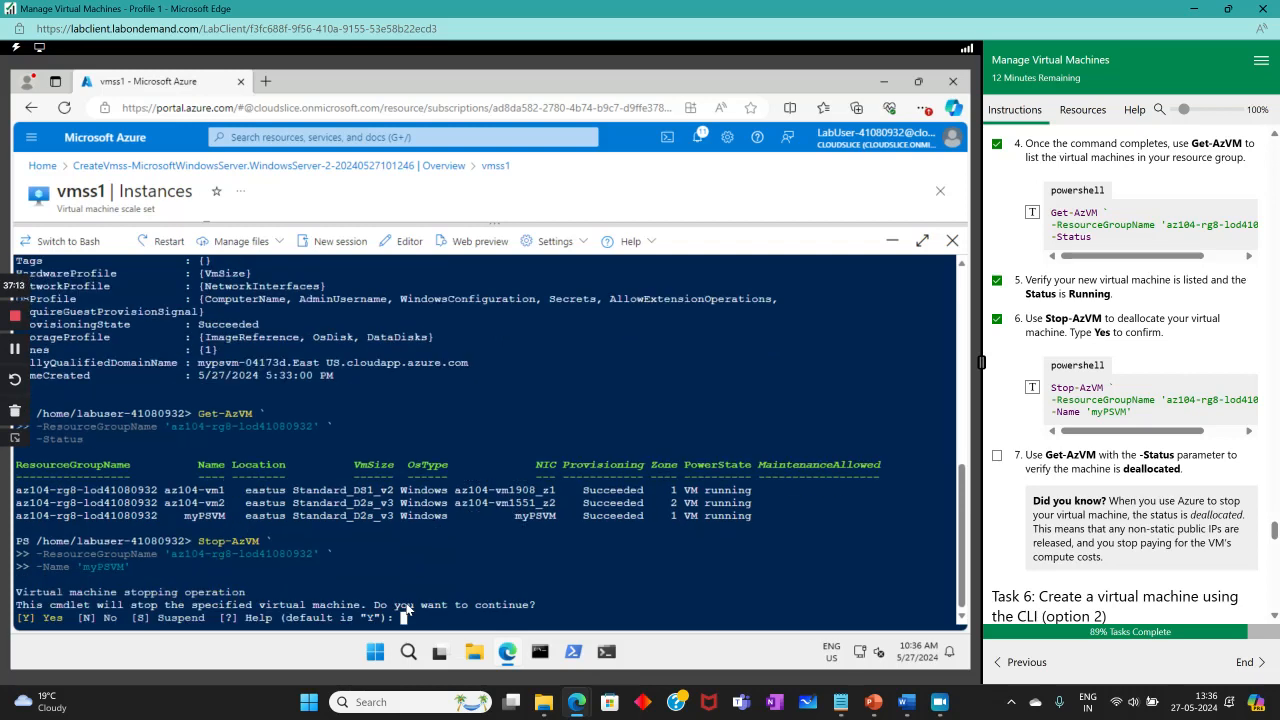
type("yes")
key("Return")
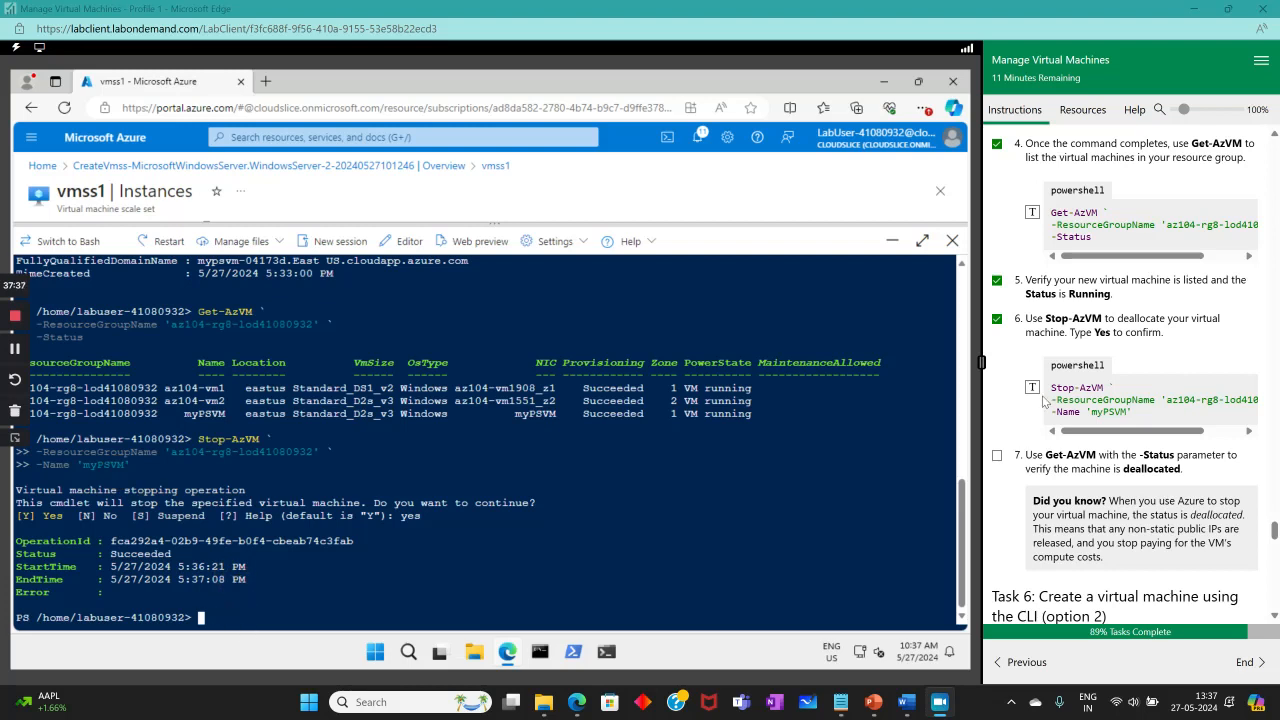
Send Get-AzVM -Status and verify myPSVM's power state reads VM deallocated.
scroll(1045, 404, "up", 1)
scroll(1045, 404, "up", 2)
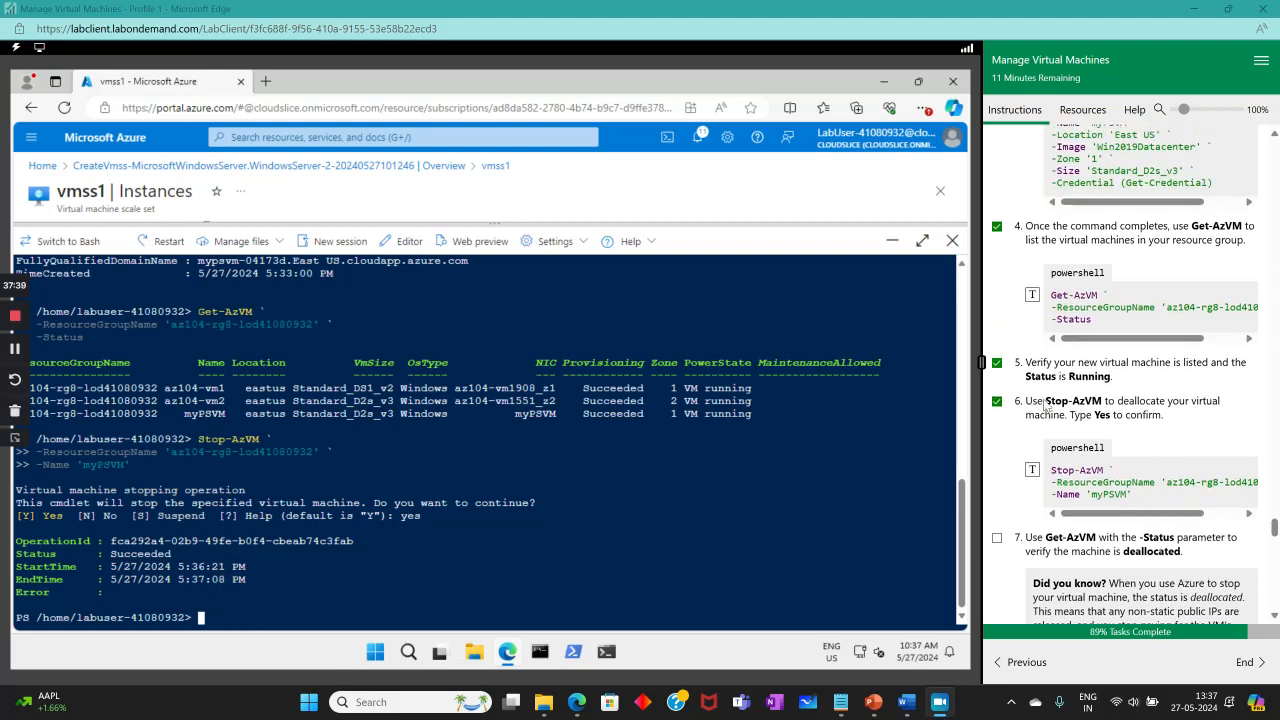
left_click(1032, 440)
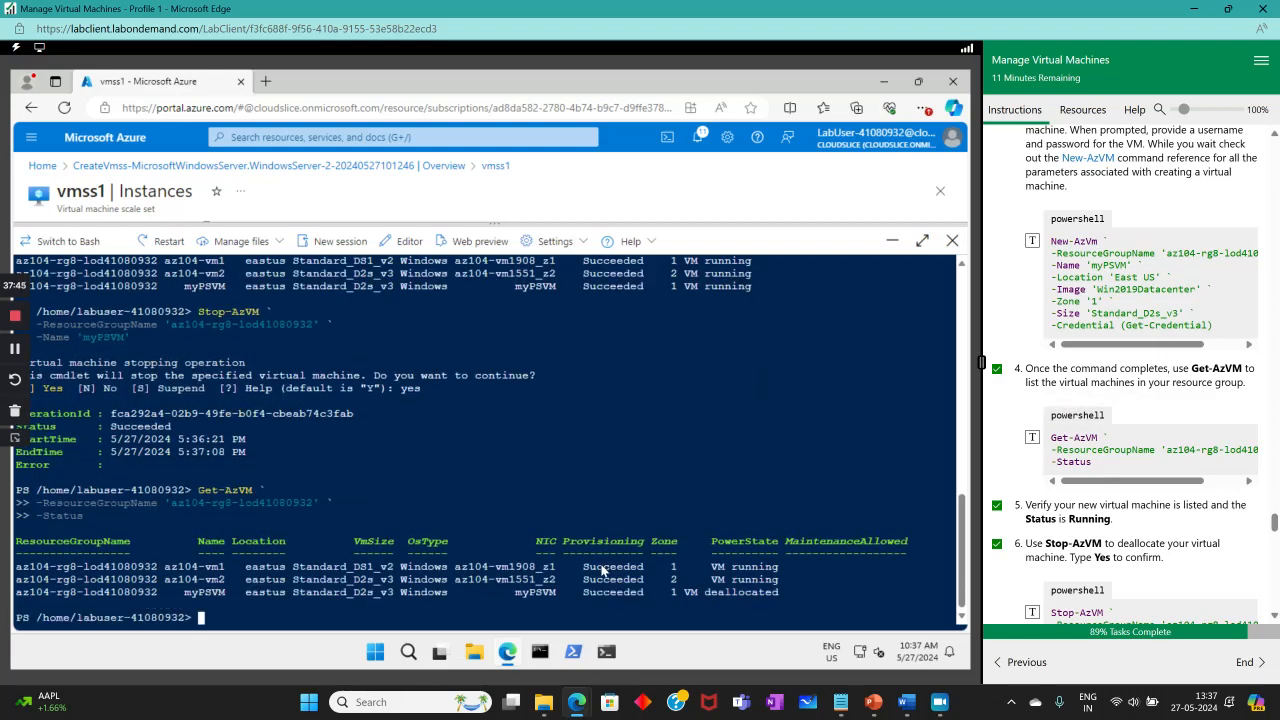
left_click_drag(708, 590, 773, 589)
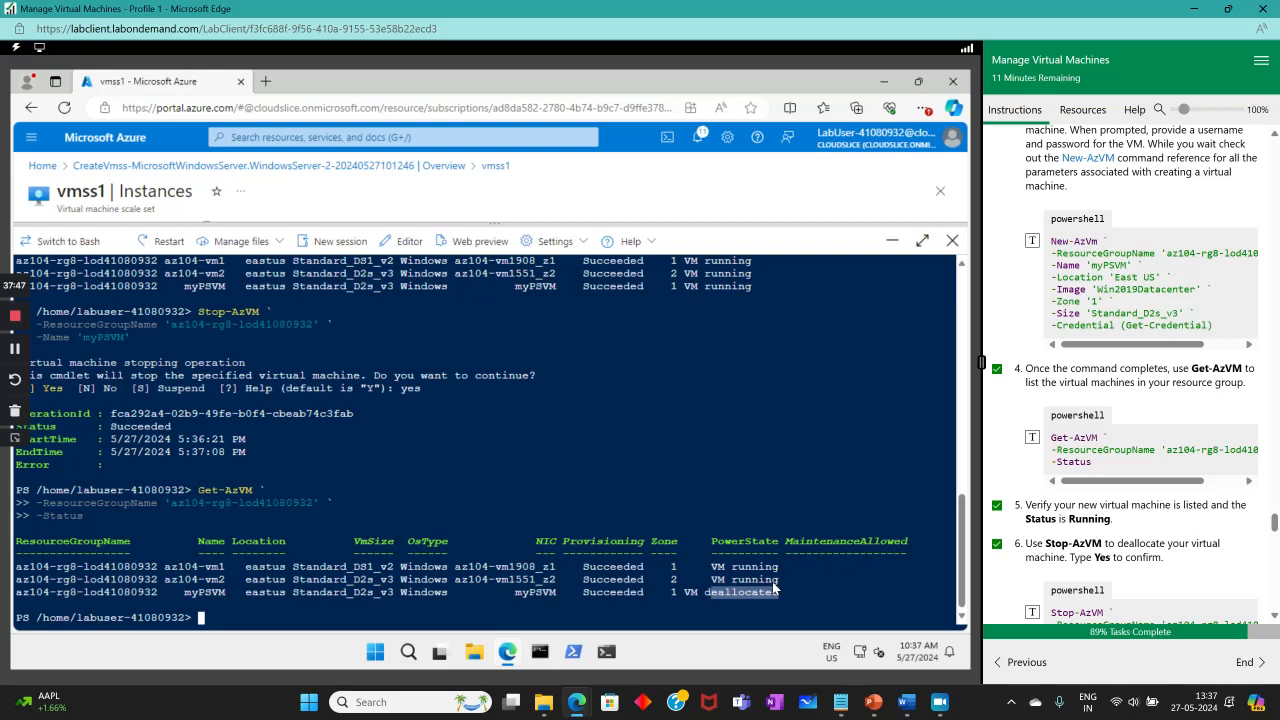
scroll(1263, 560, "down", 5)
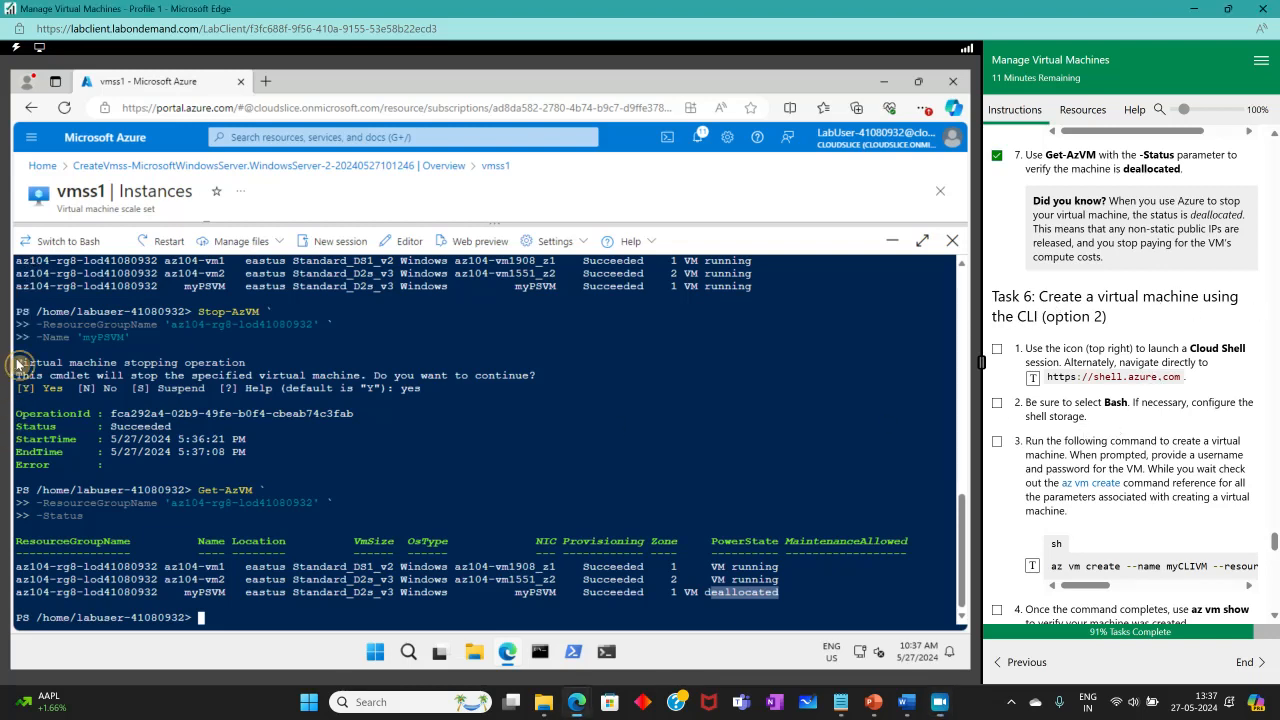
Switch Cloud Shell to Bash and tick Task 6 steps 2 and 3.
left_click(62, 241)
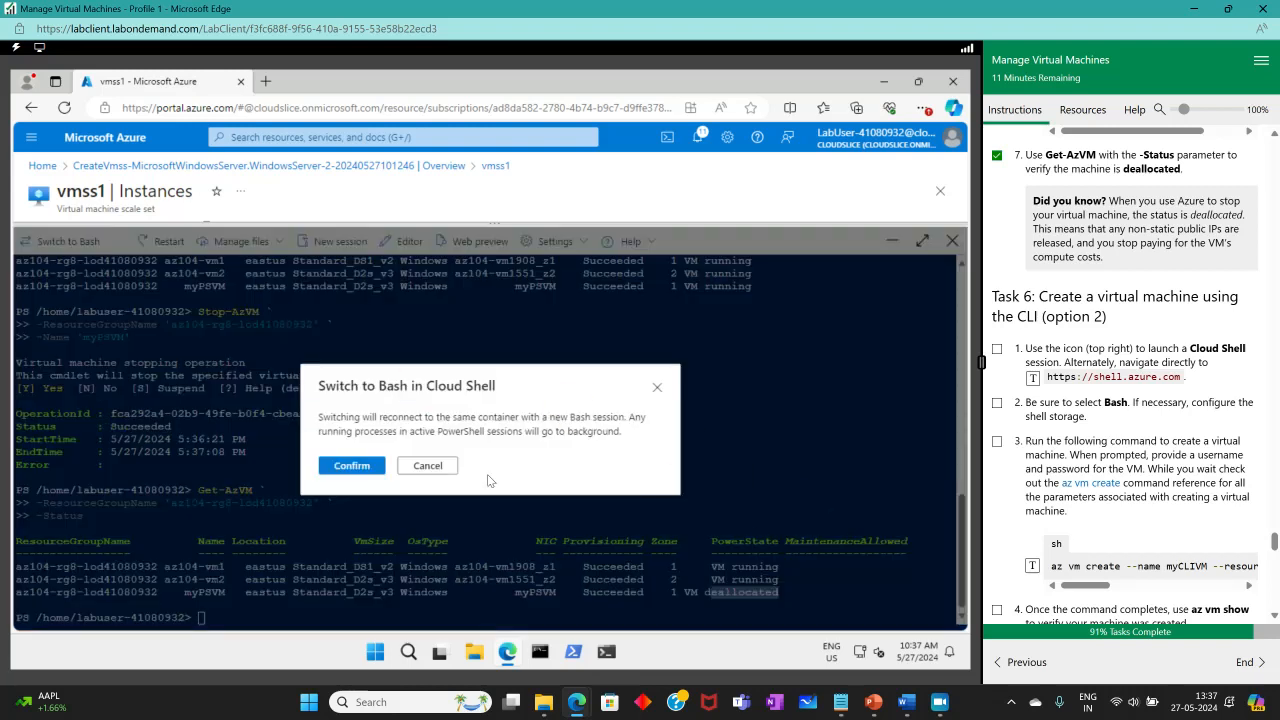
left_click(337, 468)
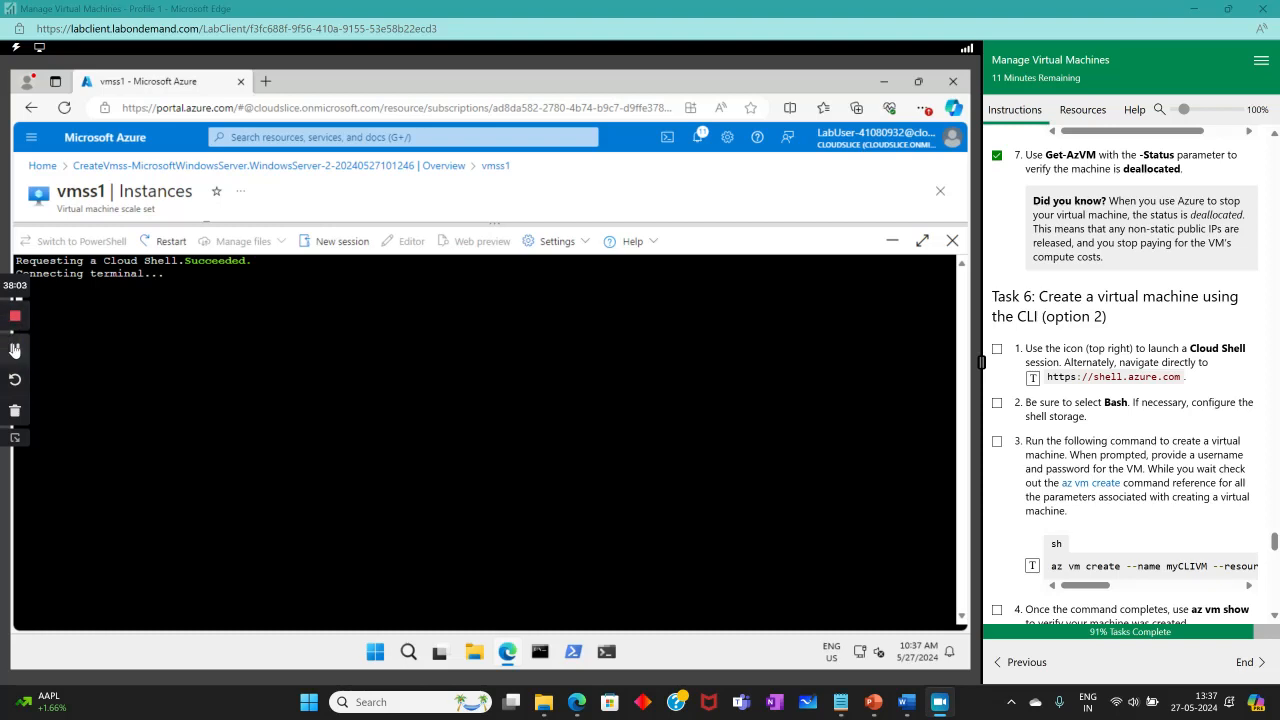
left_click(851, 453)
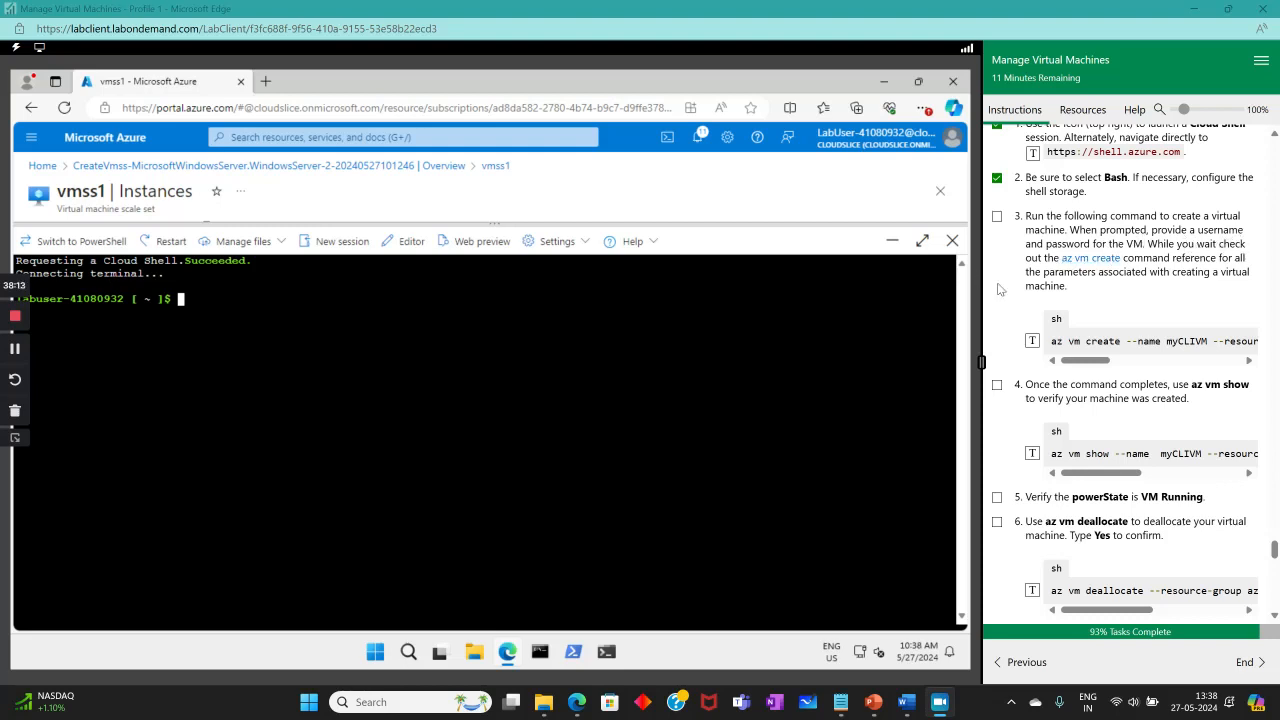
left_click(998, 218)
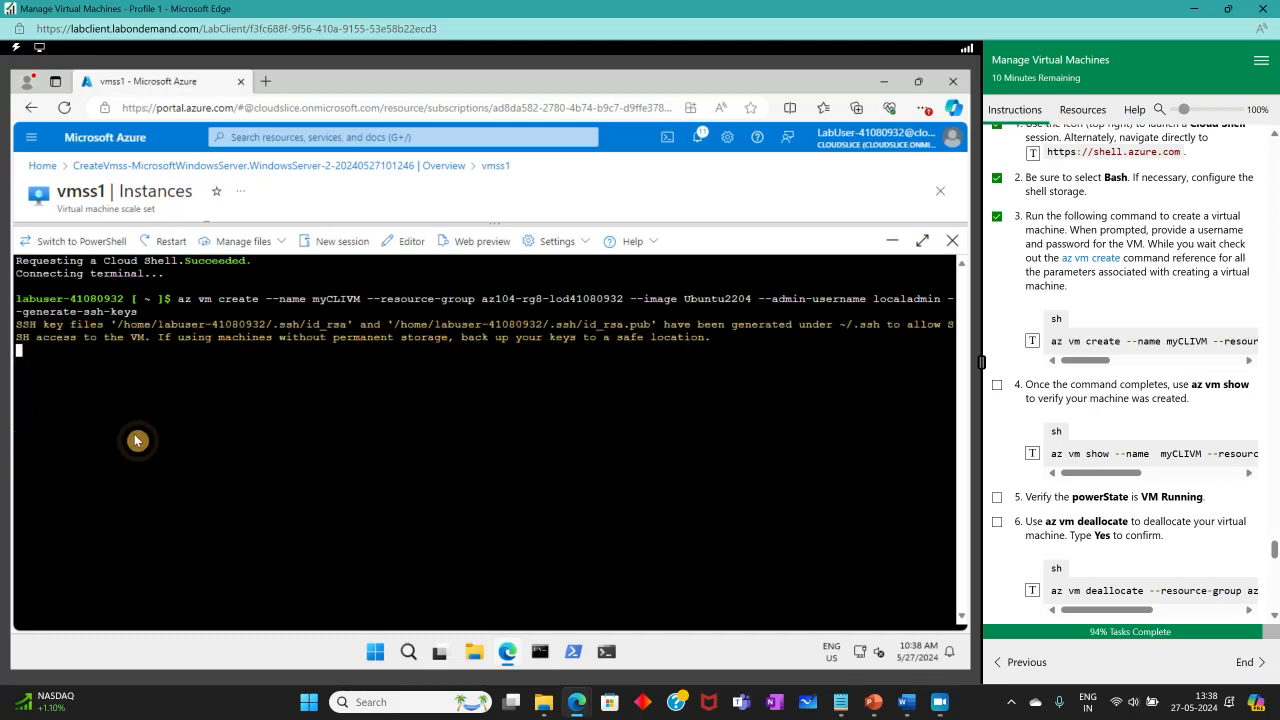
Extend the lab time by 15 minutes and send az vm show for myCLIVM to Cloud Shell.
left_click(1050, 591)
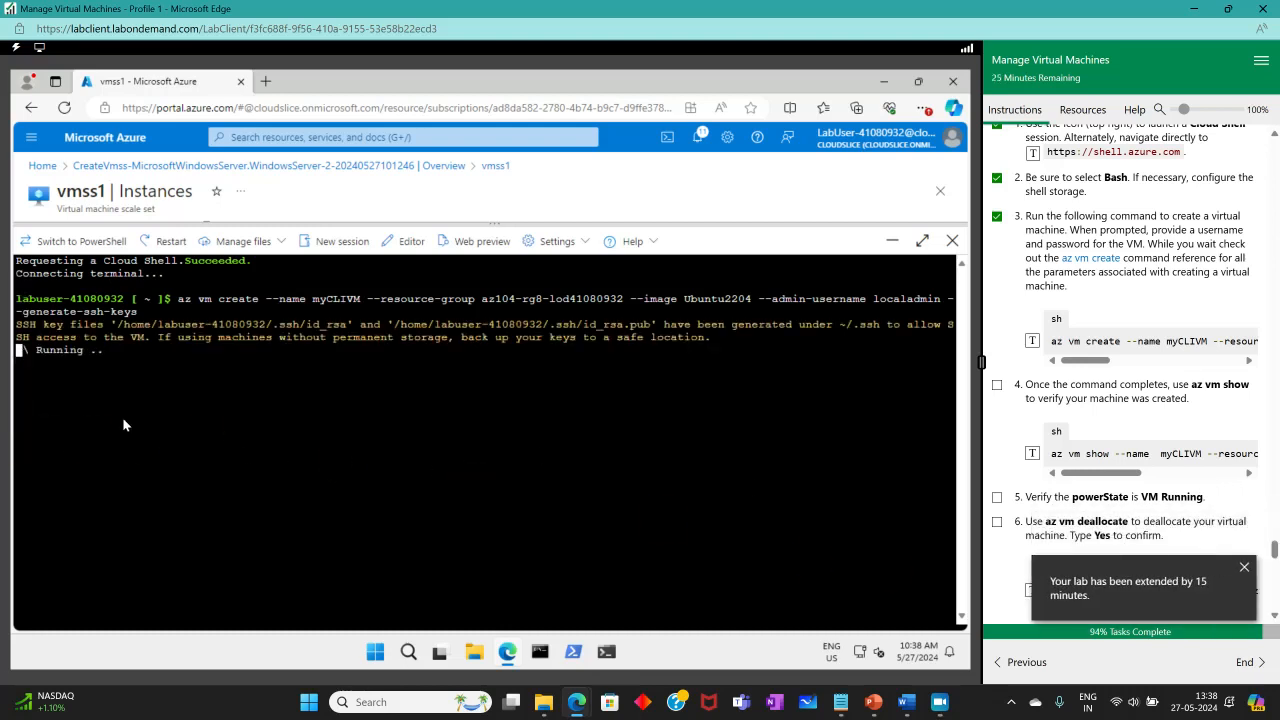
left_click(940, 702)
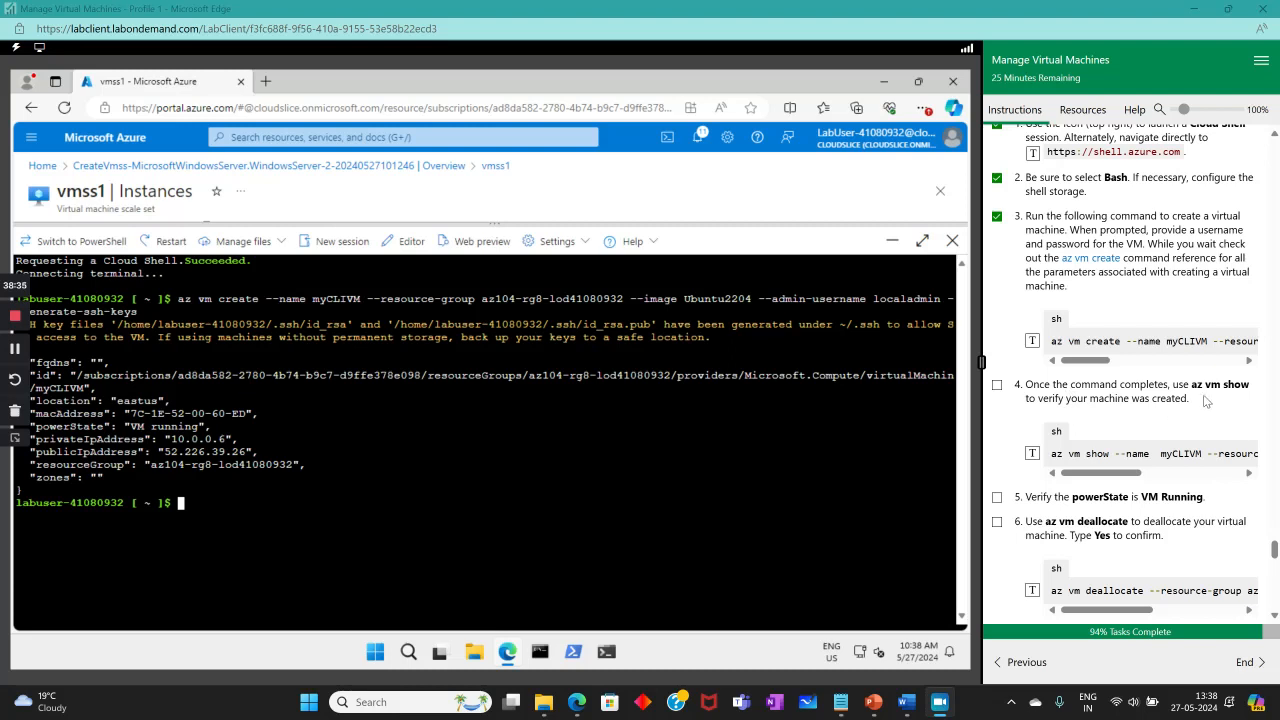
left_click(1033, 455)
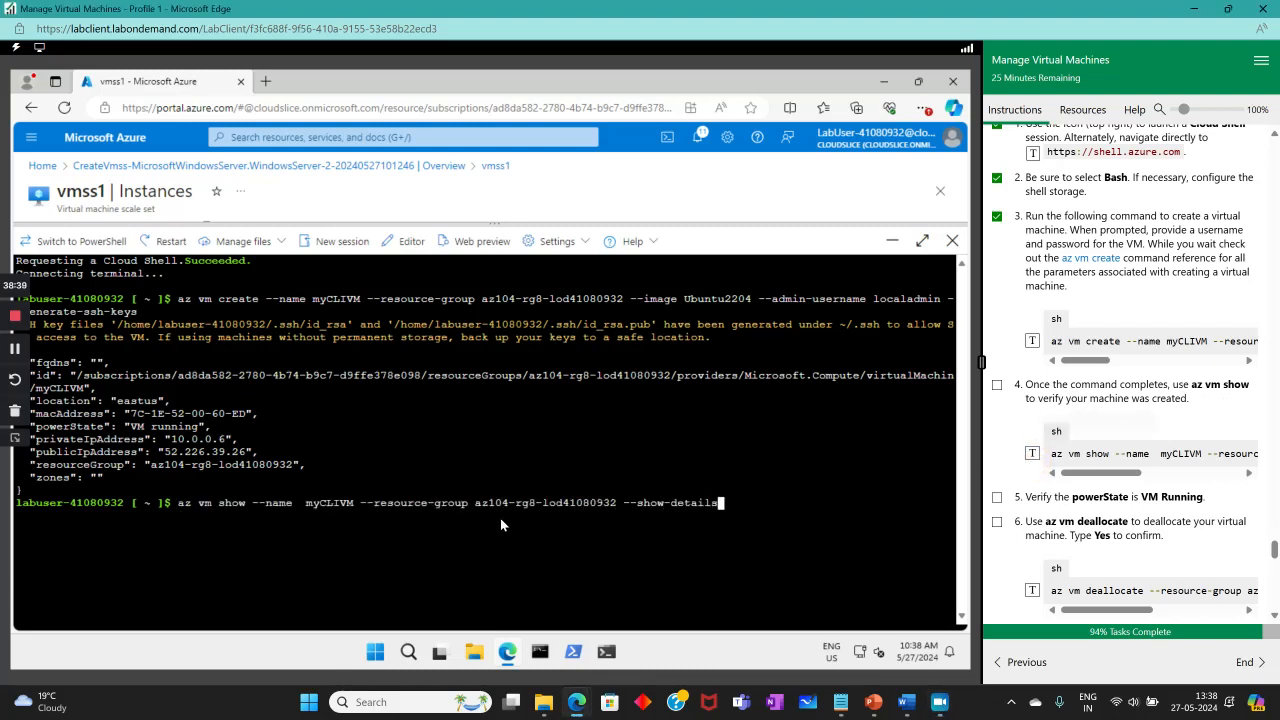
Run az vm show for myCLIVM, tick step 4, and scroll the JSON output for powerState.
key("Return")
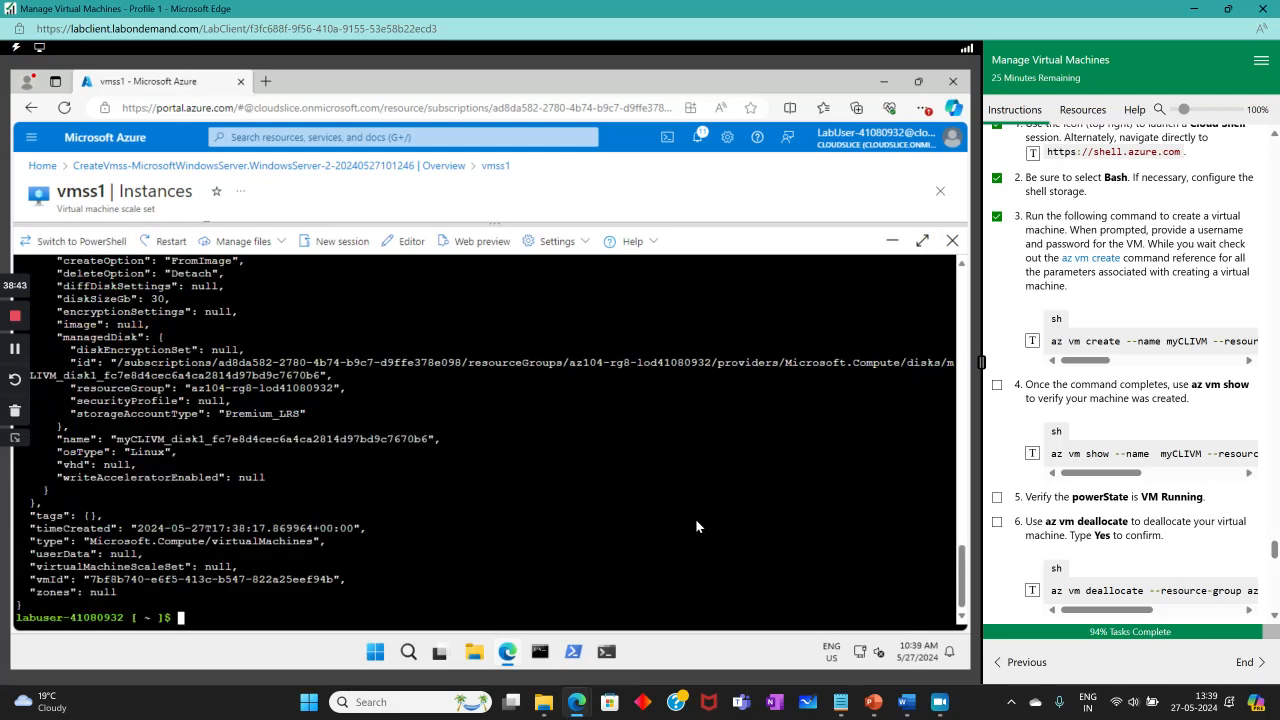
left_click(998, 386)
scroll(155, 572, "up", 9)
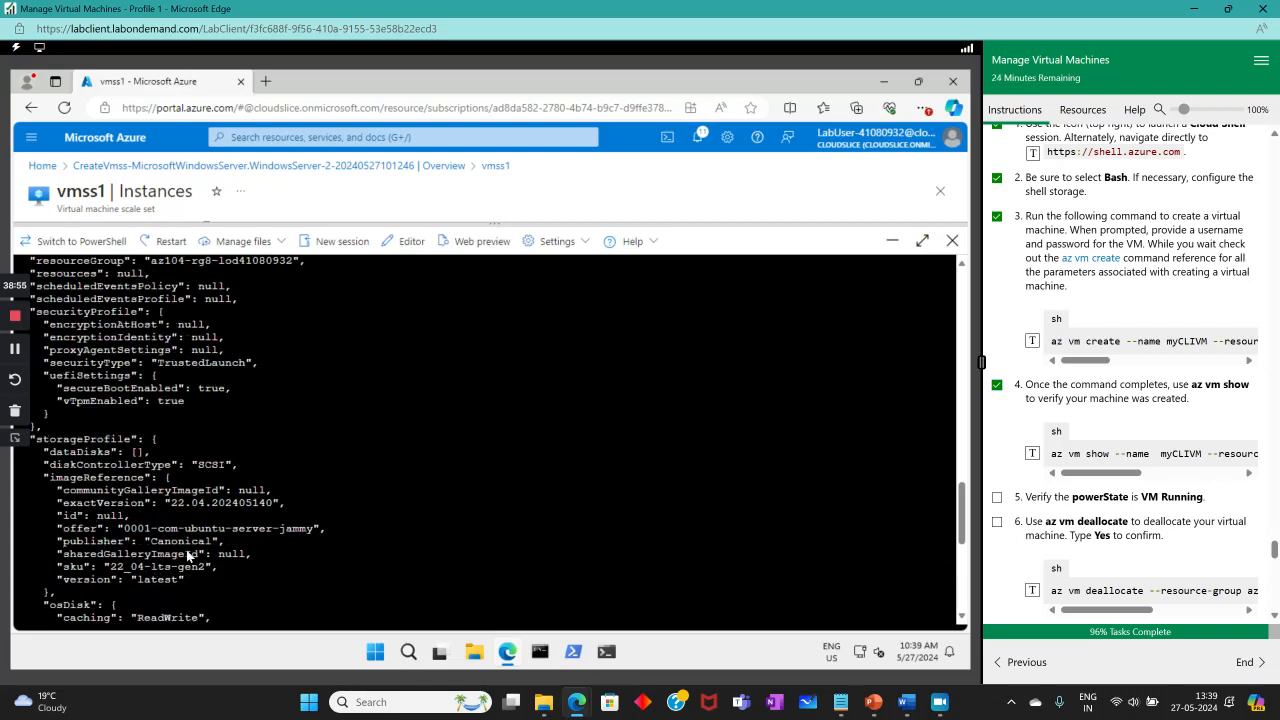
scroll(188, 553, "up", 4)
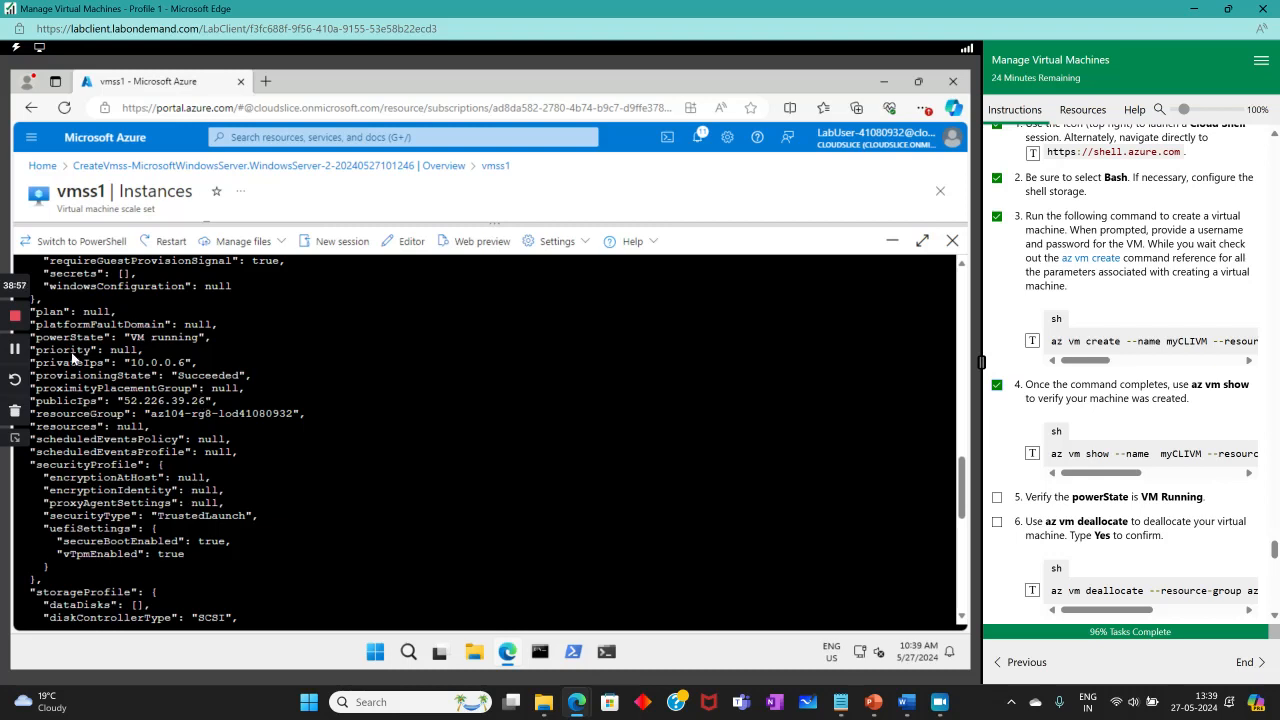
scroll(112, 388, "up", 10)
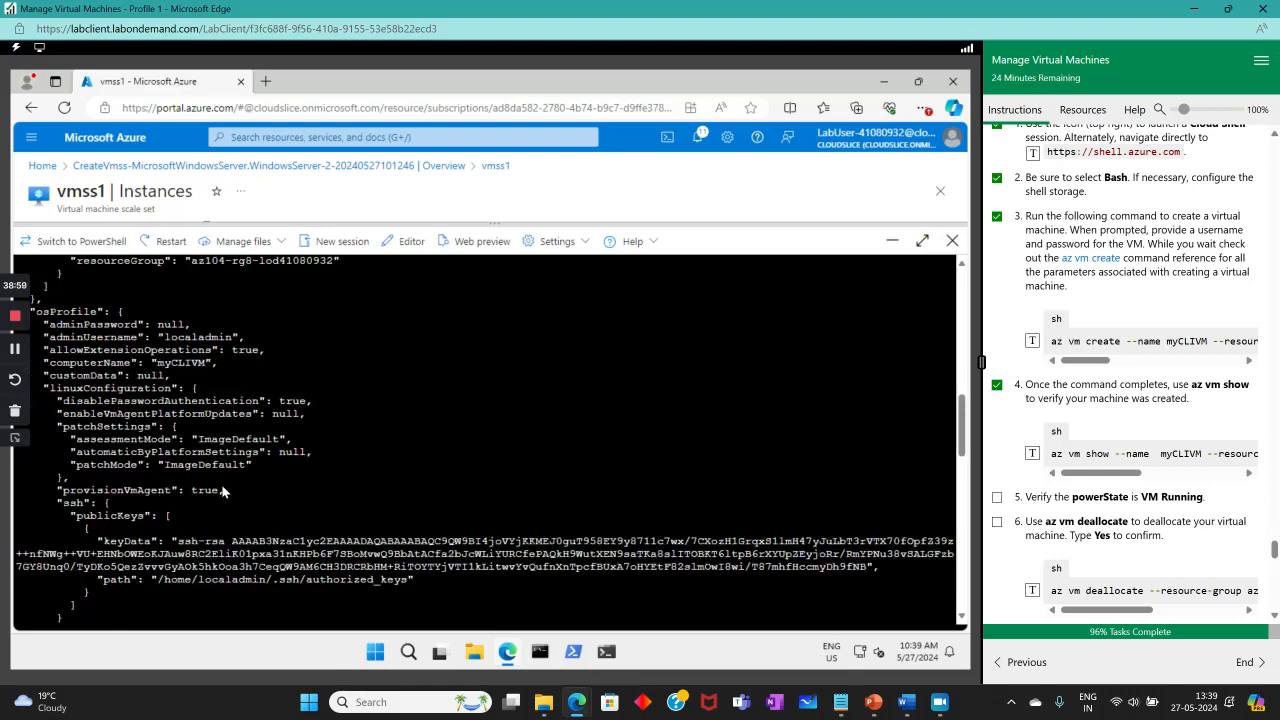
scroll(222, 490, "up", 4)
scroll(216, 472, "up", 4)
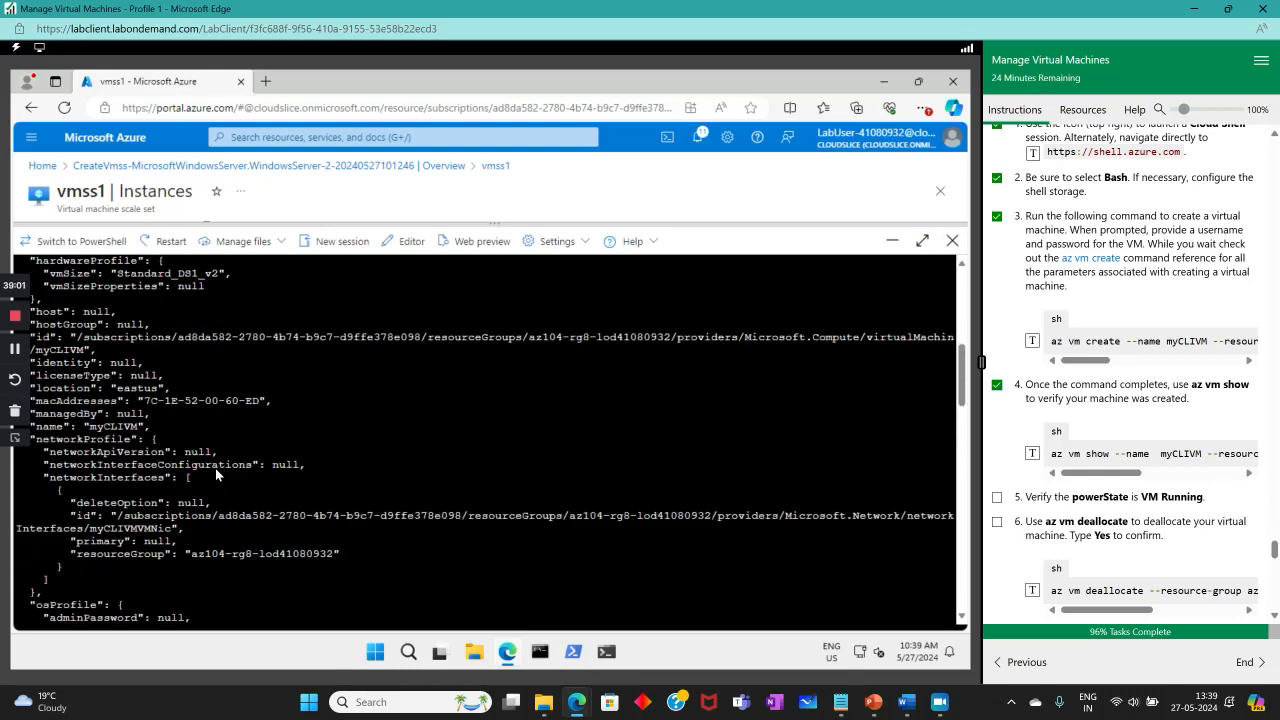
scroll(215, 468, "up", 4)
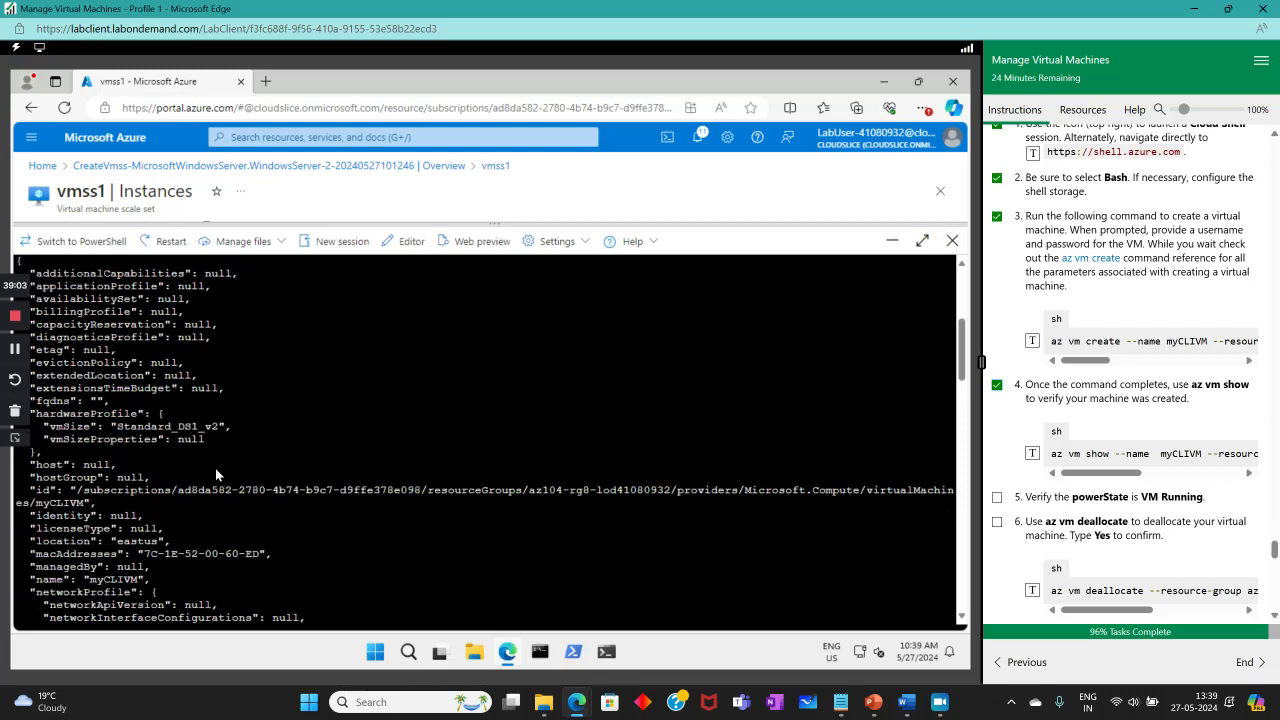
scroll(215, 468, "up", 4)
scroll(127, 436, "down", 20)
scroll(127, 436, "down", 8)
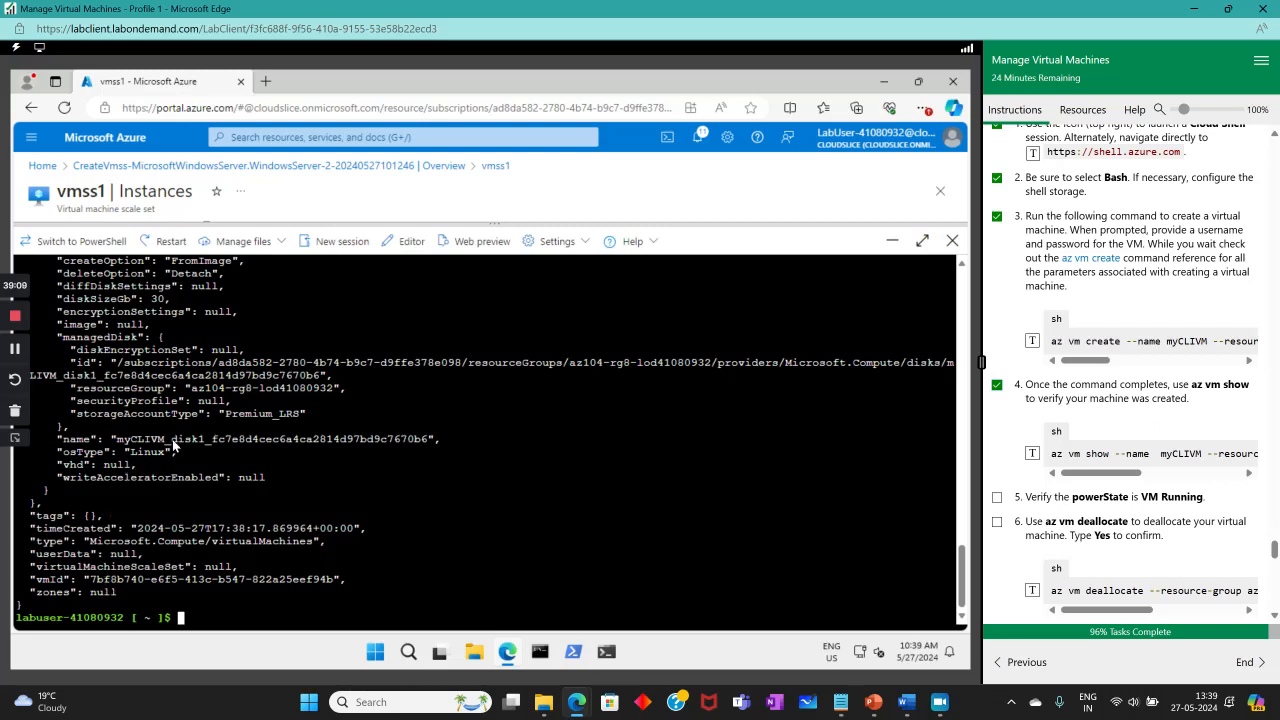
scroll(172, 444, "up", 4)
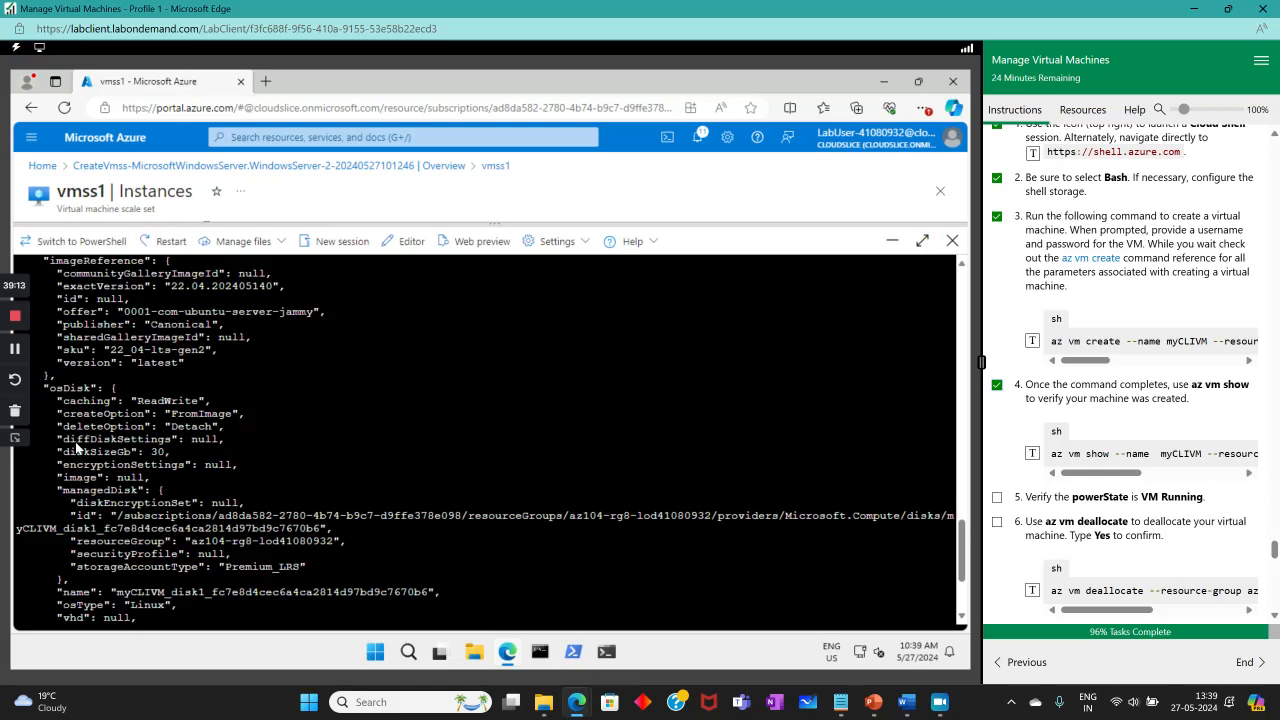
scroll(80, 424, "up", 4)
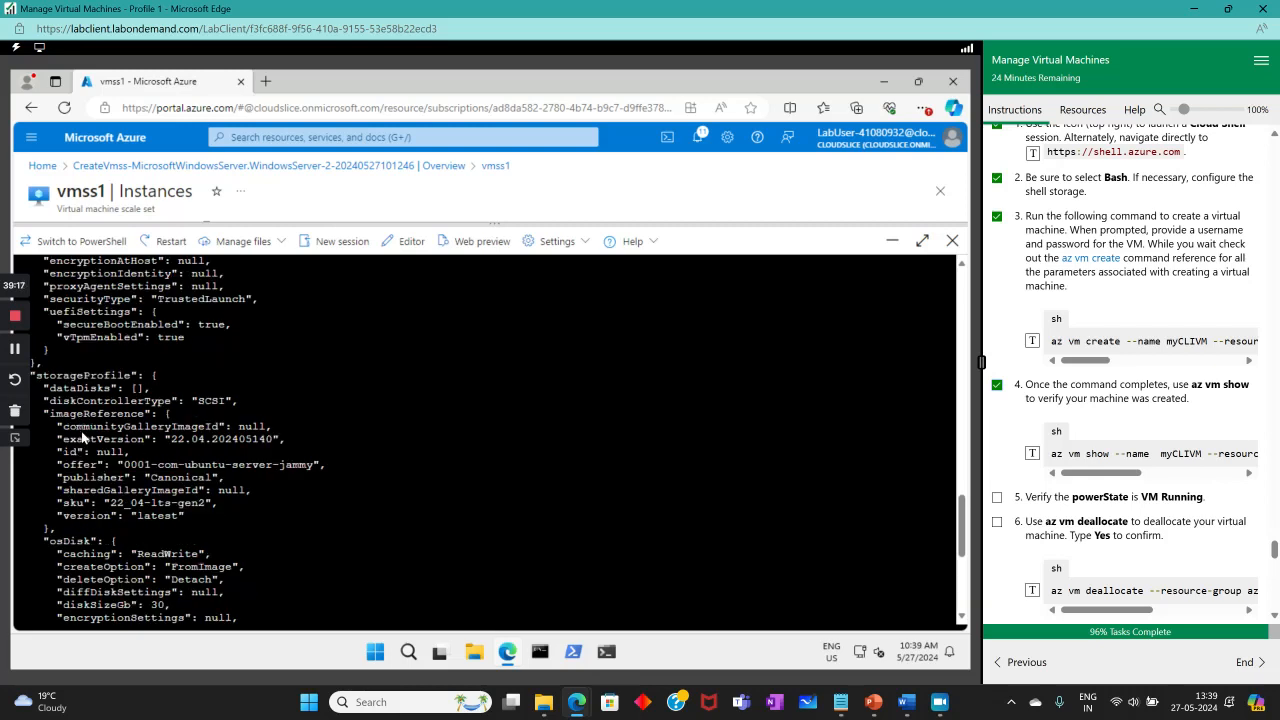
scroll(68, 394, "up", 4)
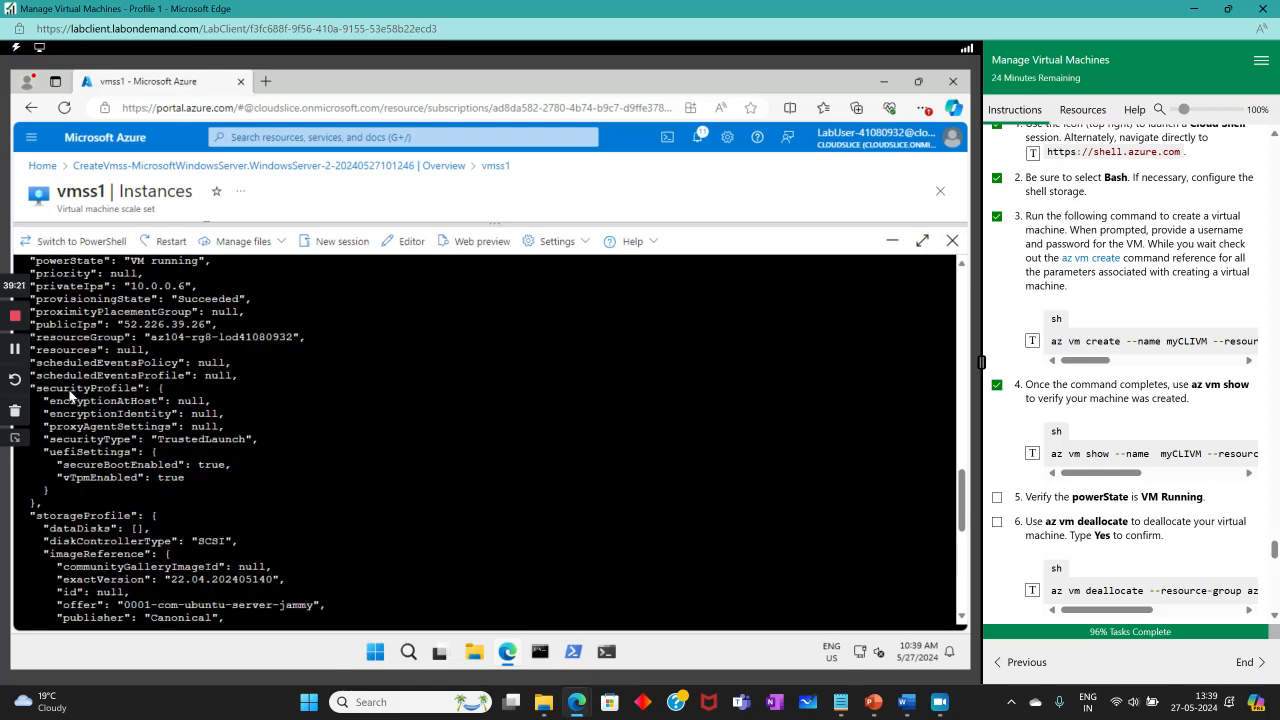
scroll(66, 390, "up", 4)
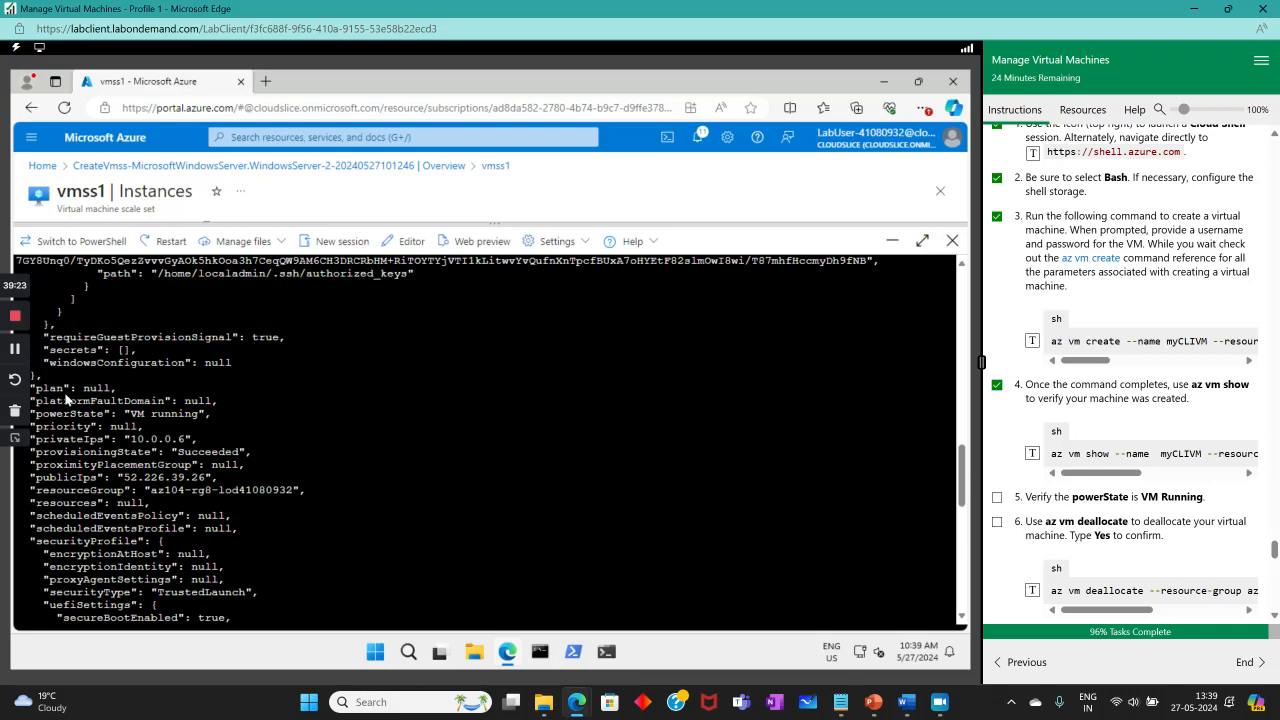
scroll(66, 411, "up", 4)
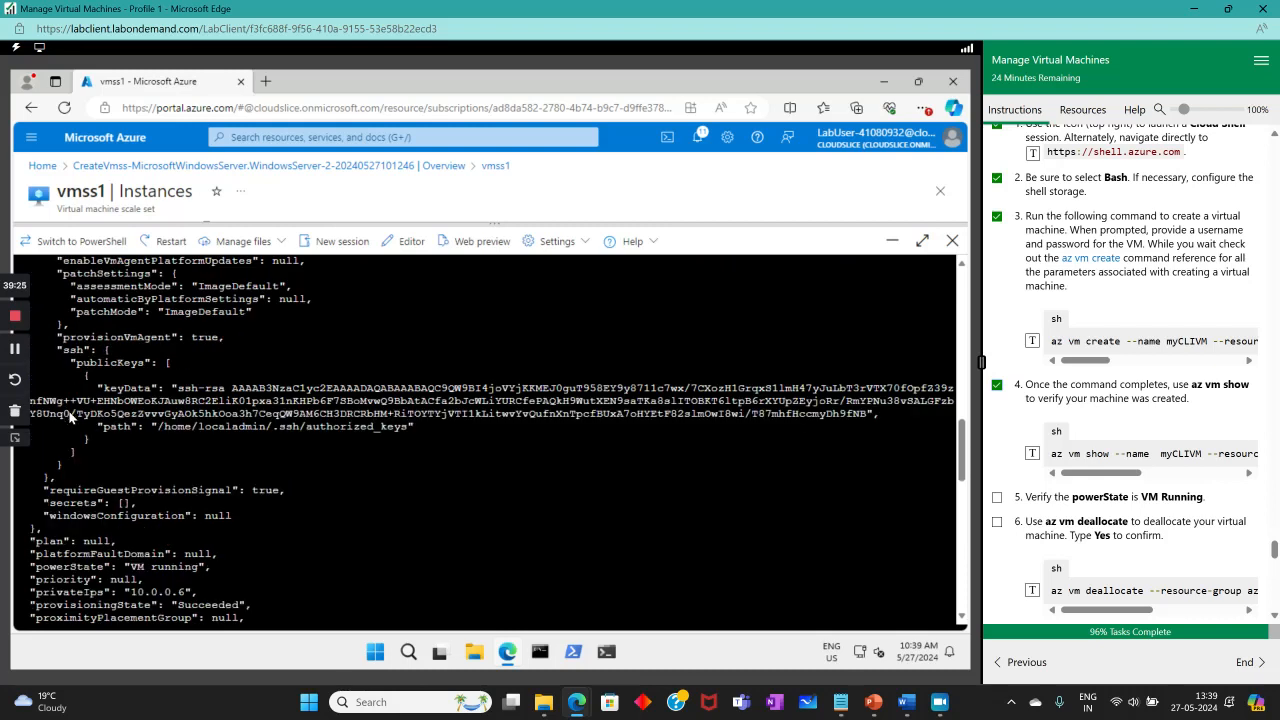
scroll(70, 417, "up", 9)
scroll(95, 424, "down", 4)
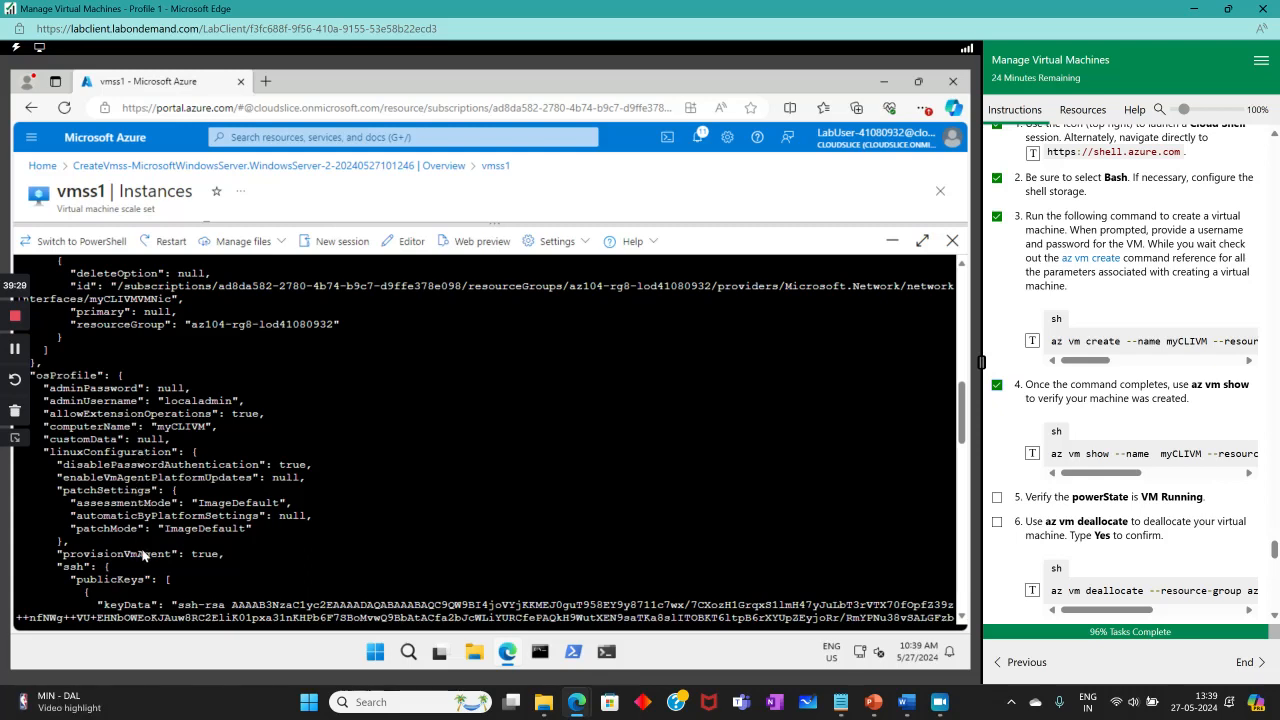
scroll(183, 543, "down", 10)
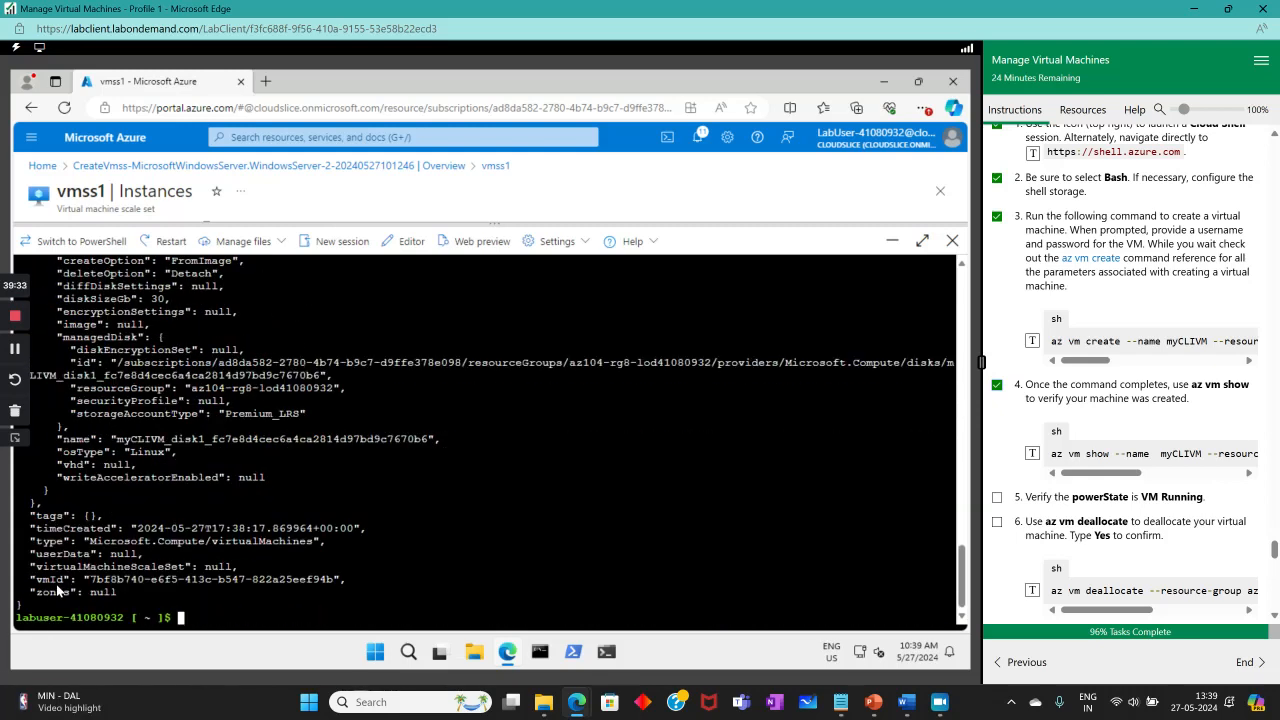
scroll(45, 475, "up", 10)
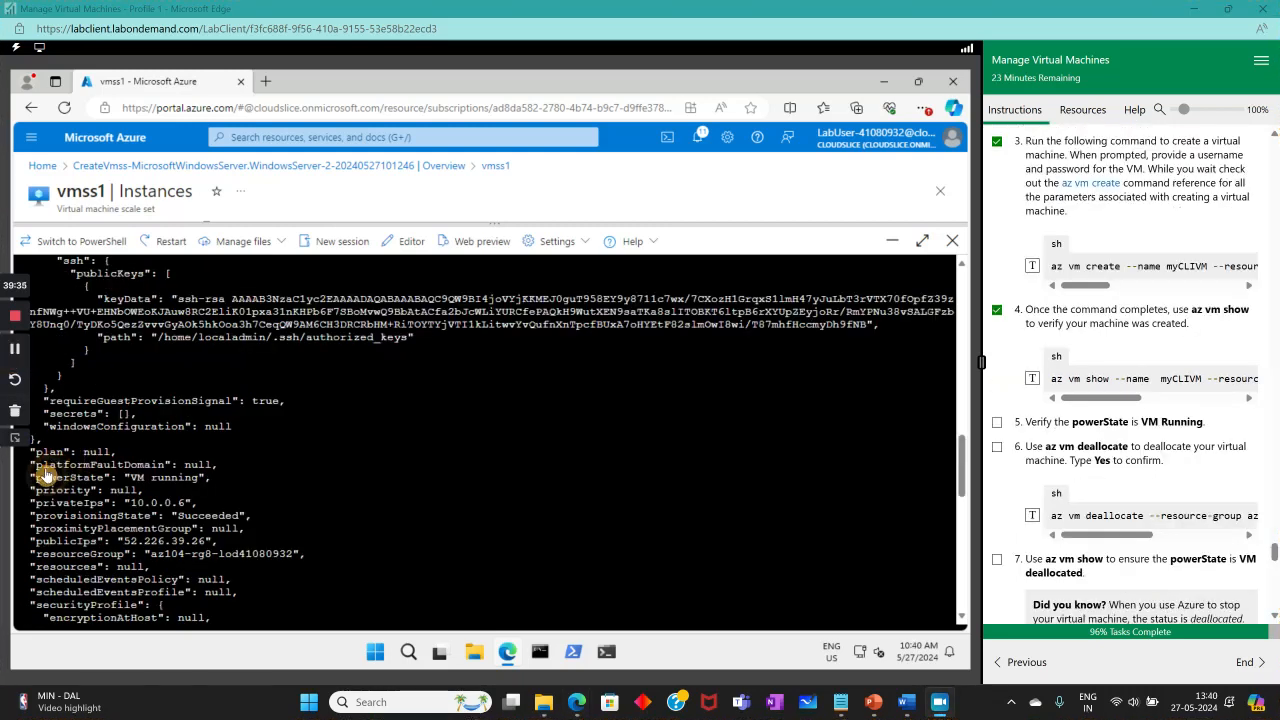
Highlight the VM running powerState, tick step 5, and queue az vm deallocate for myCLIVM.
left_click_drag(124, 477, 207, 478)
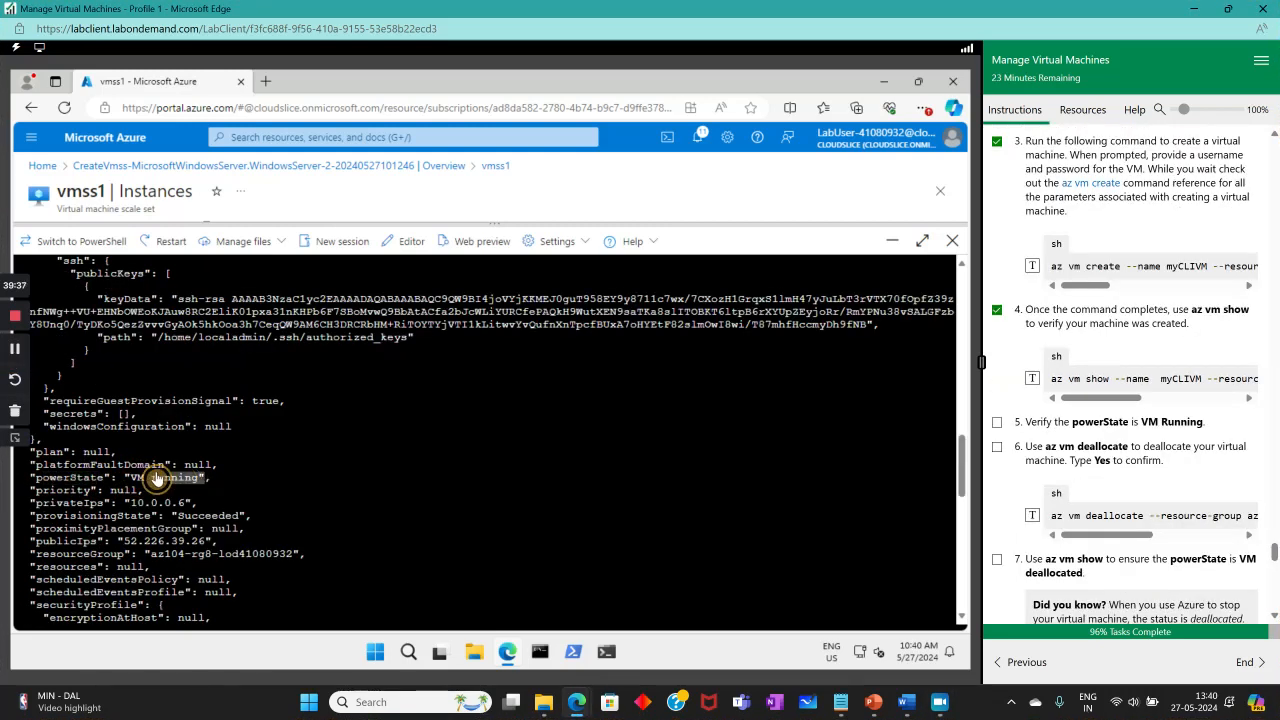
left_click(996, 422)
scroll(244, 414, "down", 10)
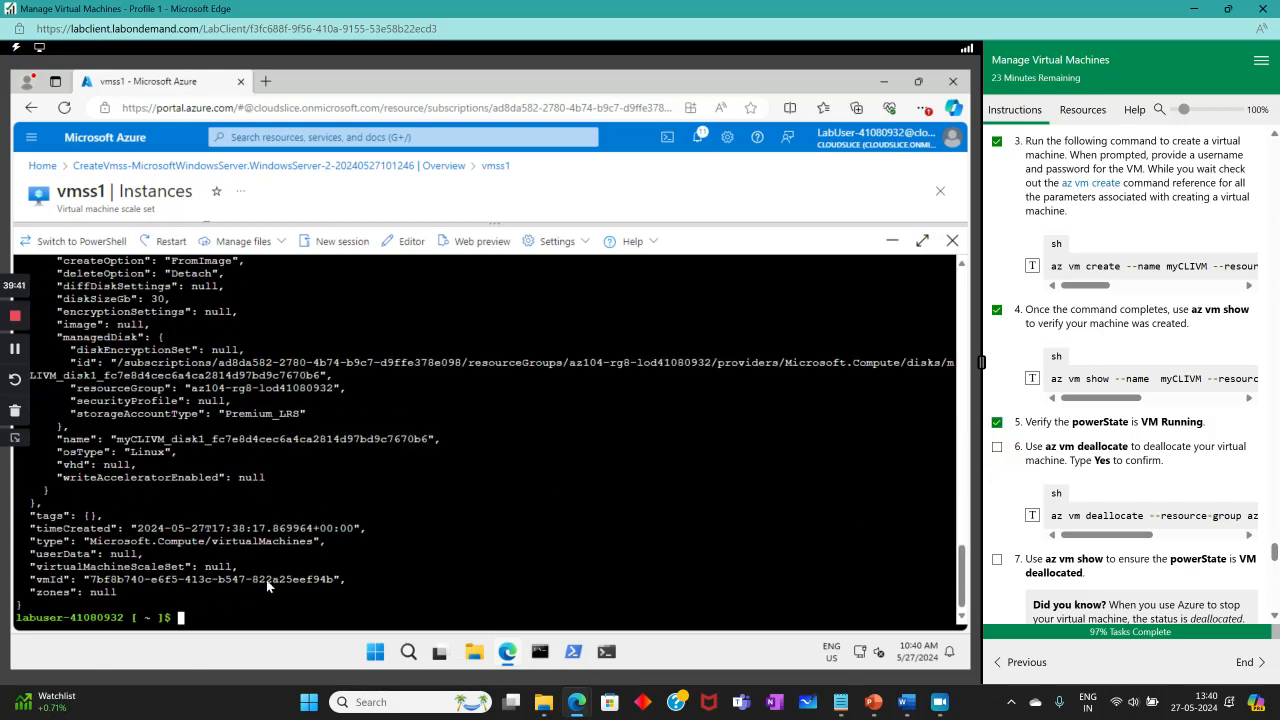
left_click(1032, 515)
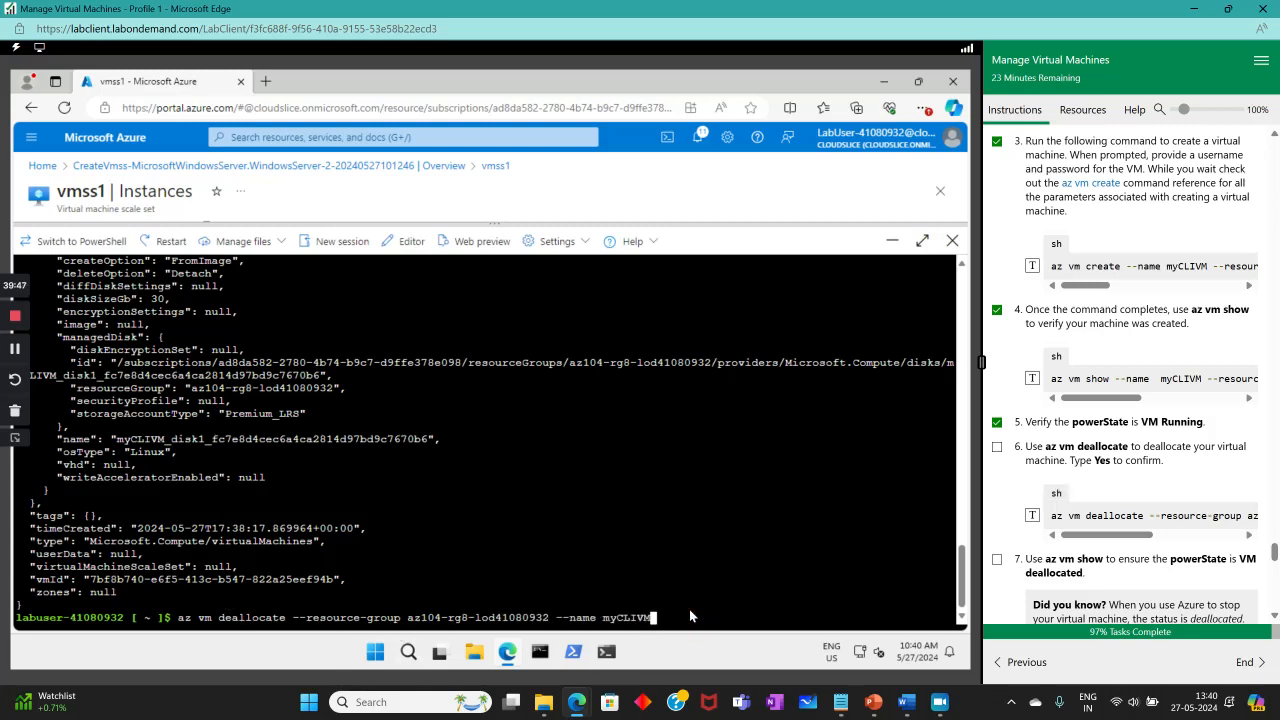
Deallocate myCLIVM with az vm deallocate and tick steps 6 and 7.
key("Return")
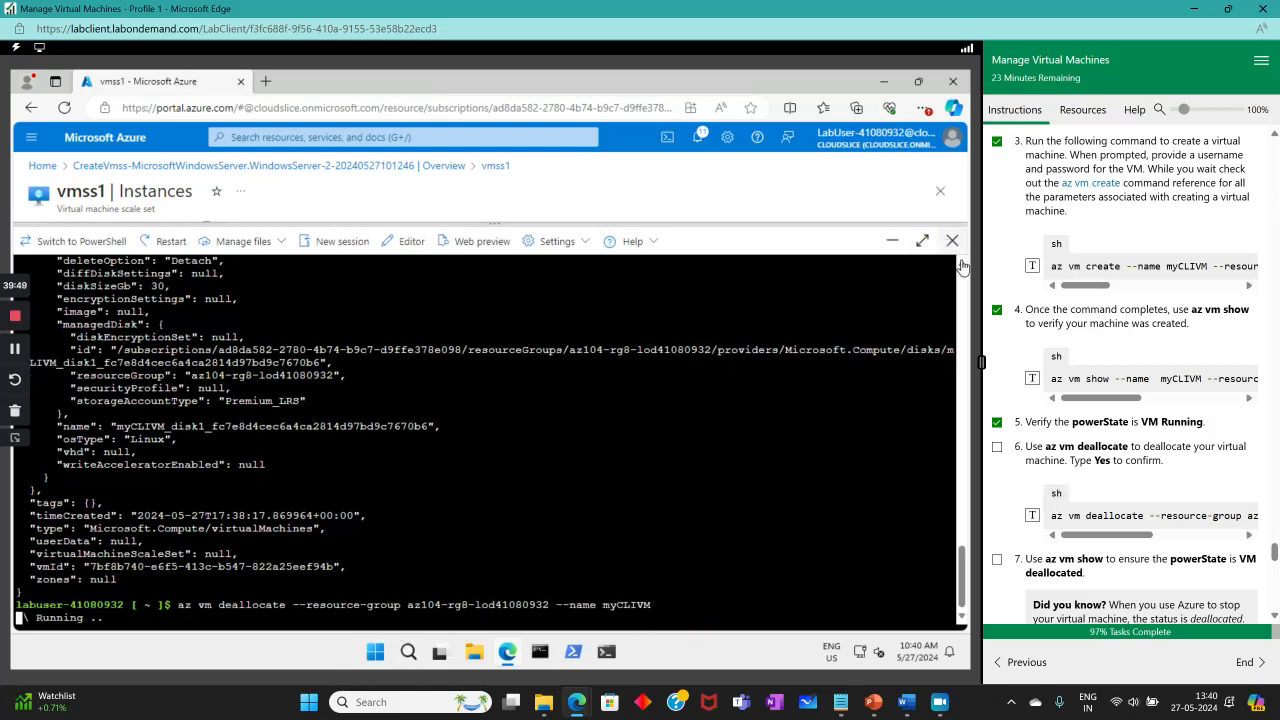
scroll(1063, 465, "down", 1)
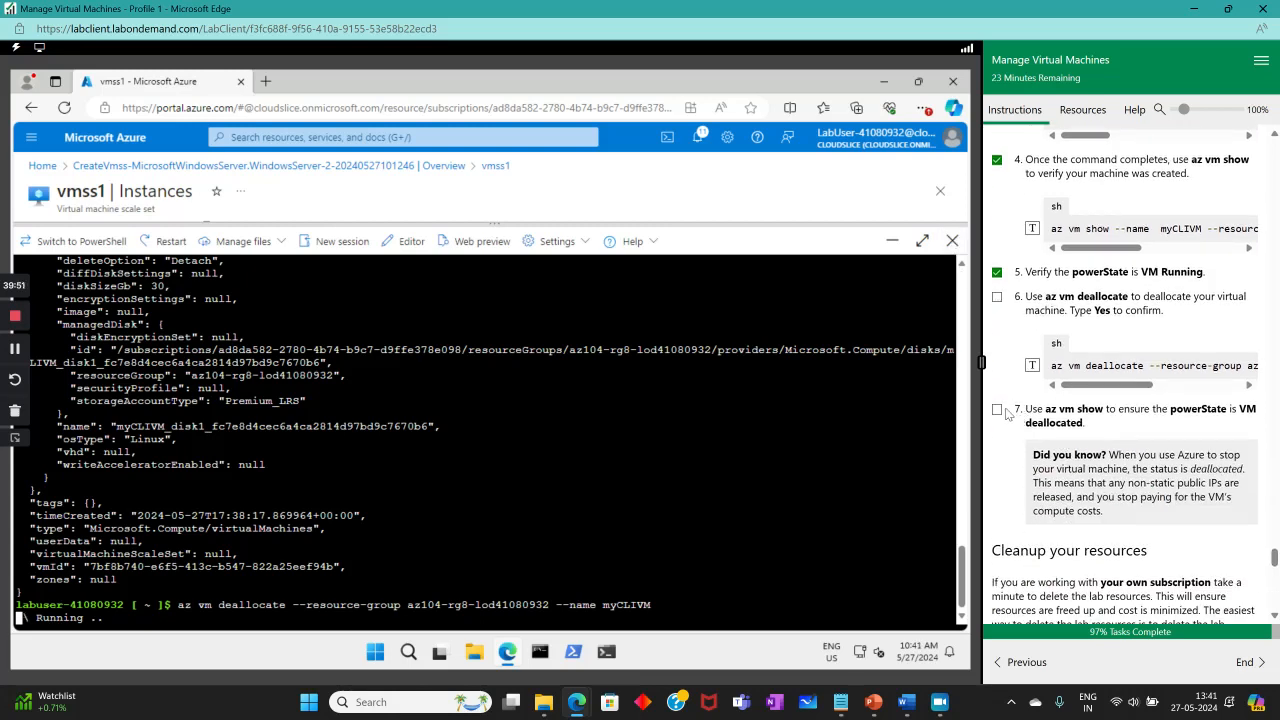
left_click(998, 412)
scroll(1090, 424, "up", 1)
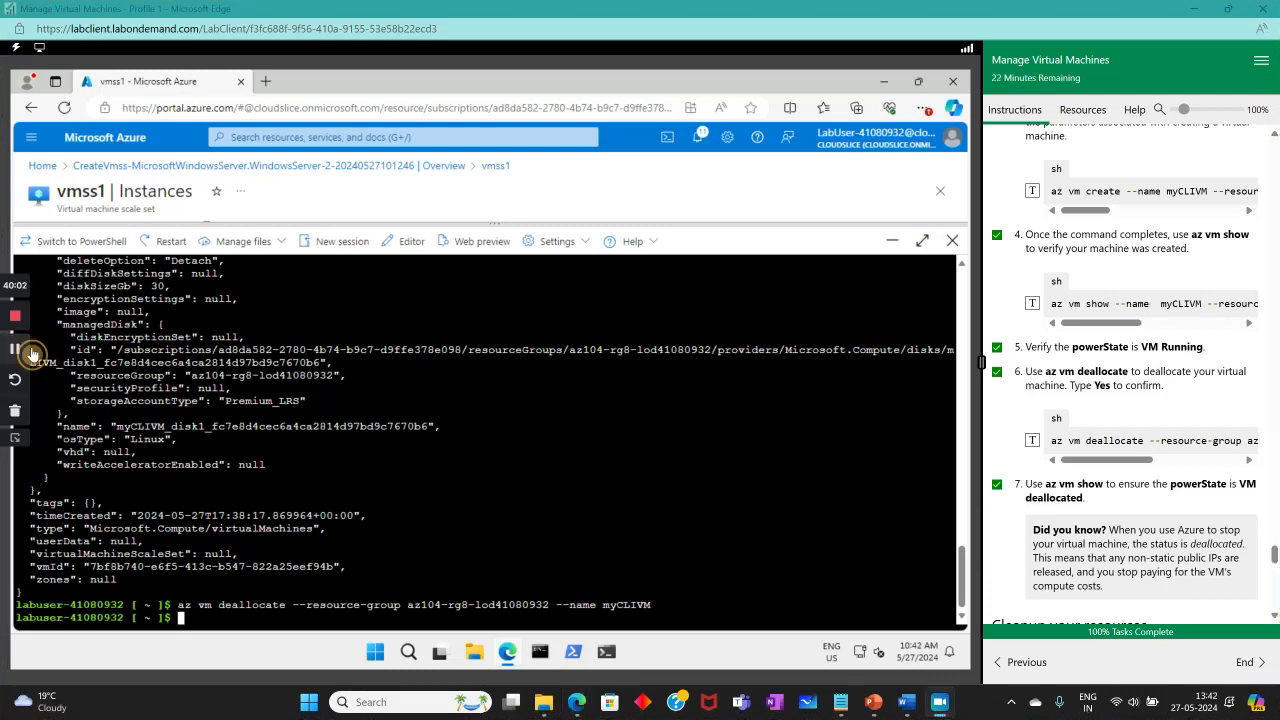
Erase the deallocate command accidentally resent to the shell prompt.
left_click(1032, 440)
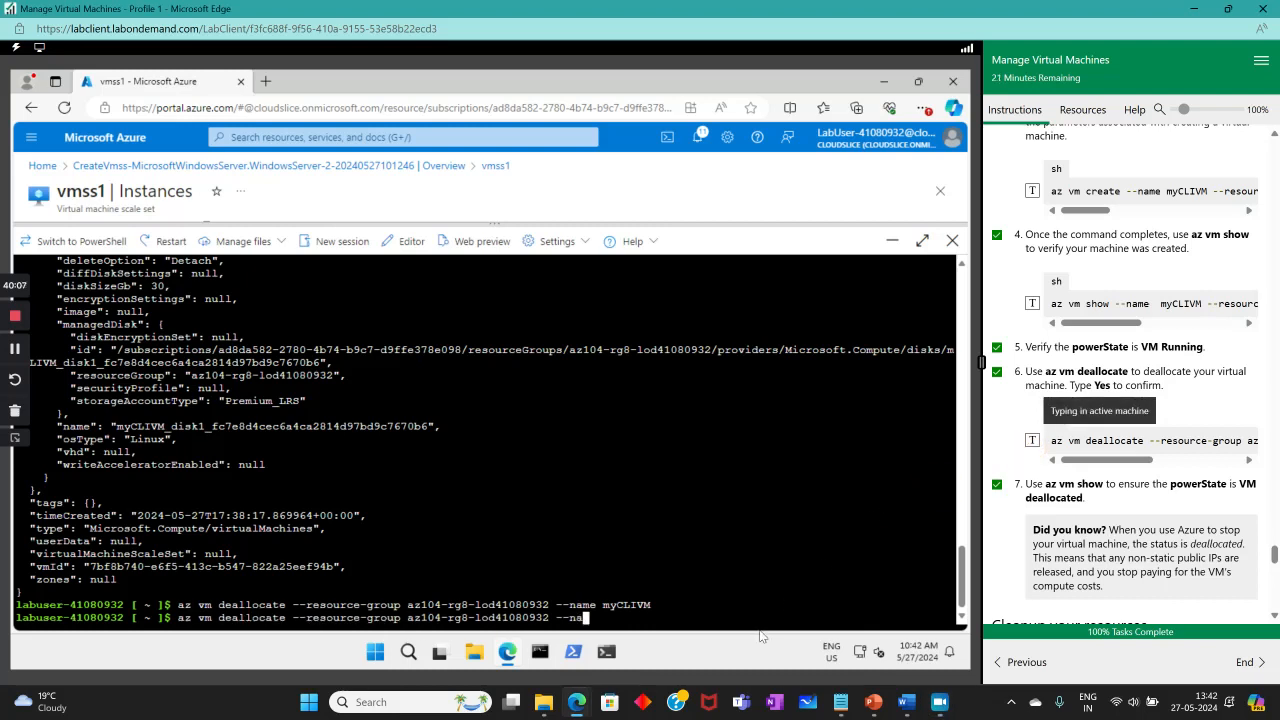
left_click_drag(716, 618, 174, 613)
key("BackSpace")
key("BackSpace")
key("BackSpace")
key("BackSpace")
key("BackSpace")
key("BackSpace")
key("BackSpace")
key("BackSpace")
key("BackSpace")
key("BackSpace")
key("BackSpace")
key("BackSpace")
key("BackSpace")
key("BackSpace")
key("BackSpace")
key("BackSpace")
key("BackSpace")
key("BackSpace")
key("BackSpace")
key("BackSpace")
key("BackSpace")
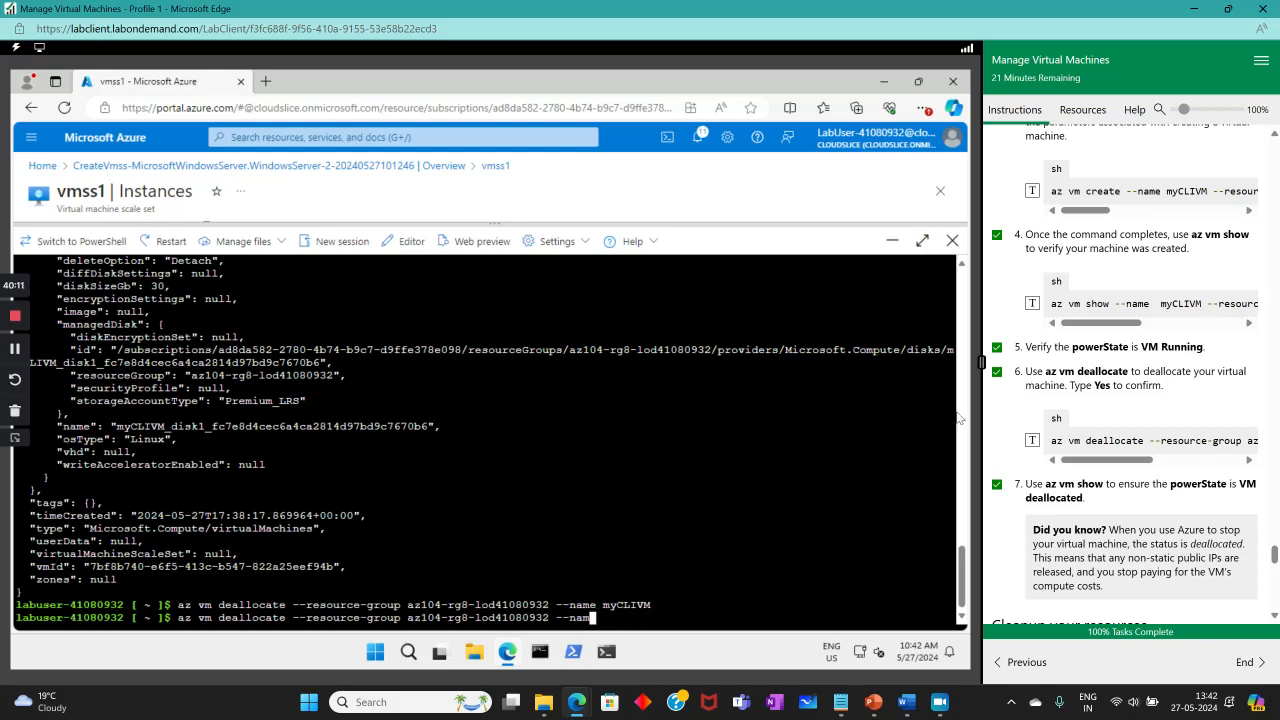
key("BackSpace")
key("BackSpace")
key("BackSpace")
key("BackSpace")
key("BackSpace")
key("BackSpace")
key("BackSpace")
key("BackSpace")
key("BackSpace")
key("BackSpace")
key("BackSpace")
key("BackSpace")
key("BackSpace")
key("BackSpace")
key("BackSpace")
key("BackSpace")
key("BackSpace")
key("BackSpace")
key("BackSpace")
key("BackSpace")
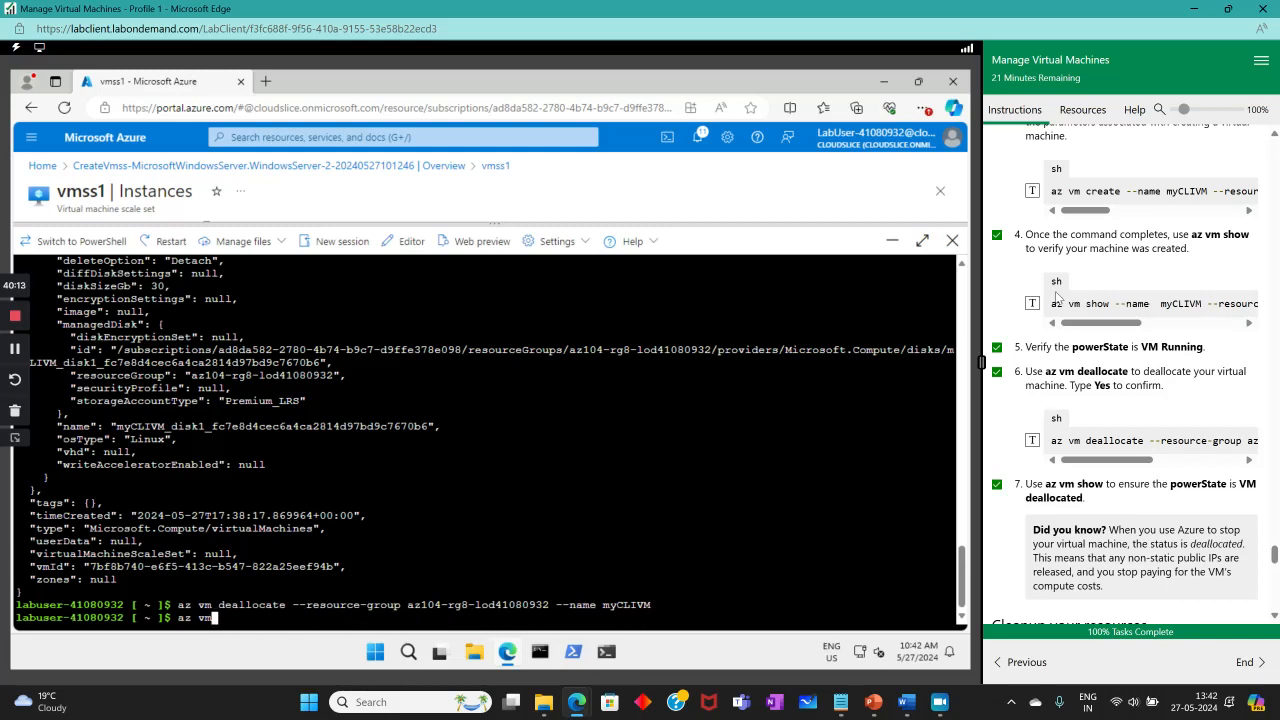
Confirm via az vm show that myCLIVM is VM deallocated, then end the lab.
left_click(1032, 304)
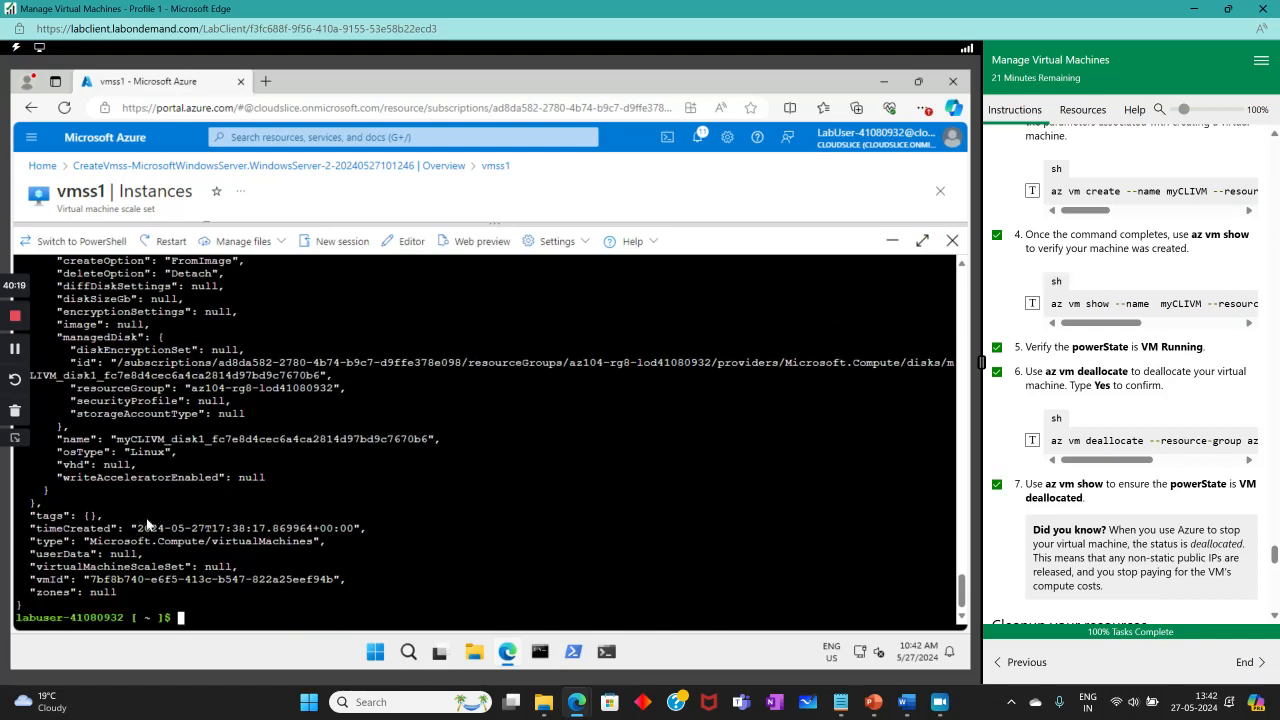
scroll(188, 491, "up", 10)
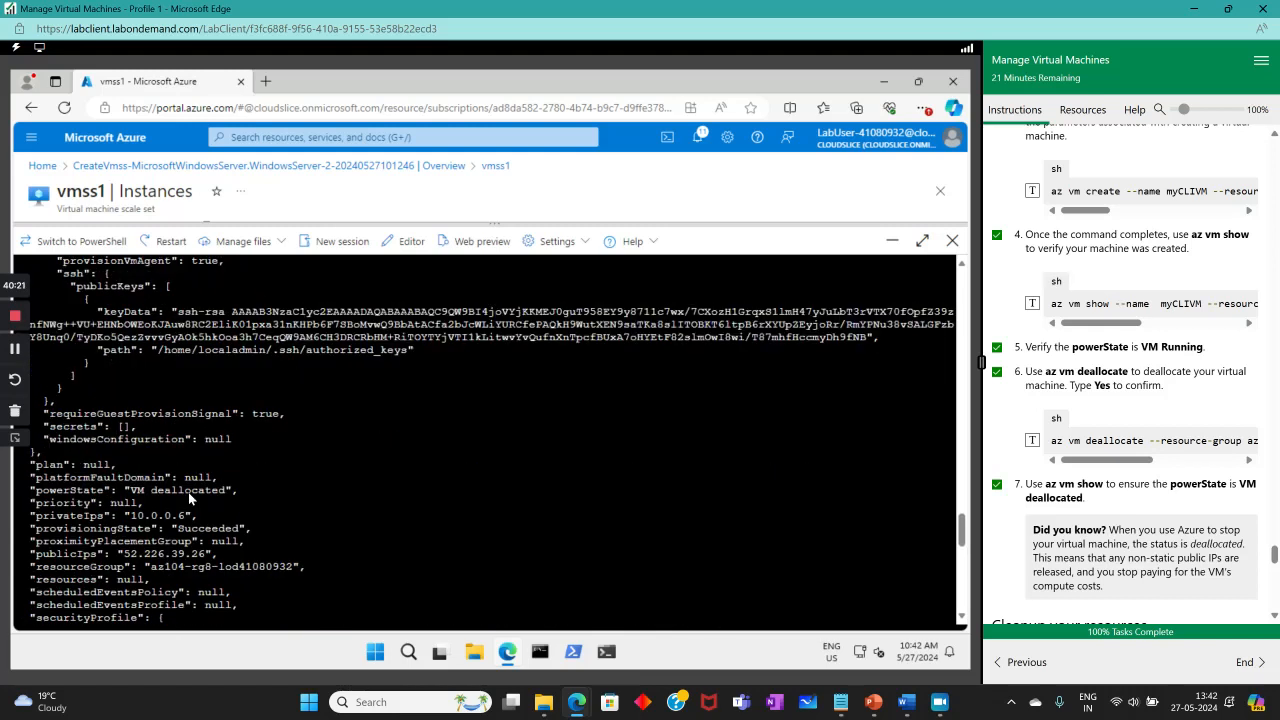
left_click_drag(130, 490, 233, 487)
scroll(1177, 510, "down", 6)
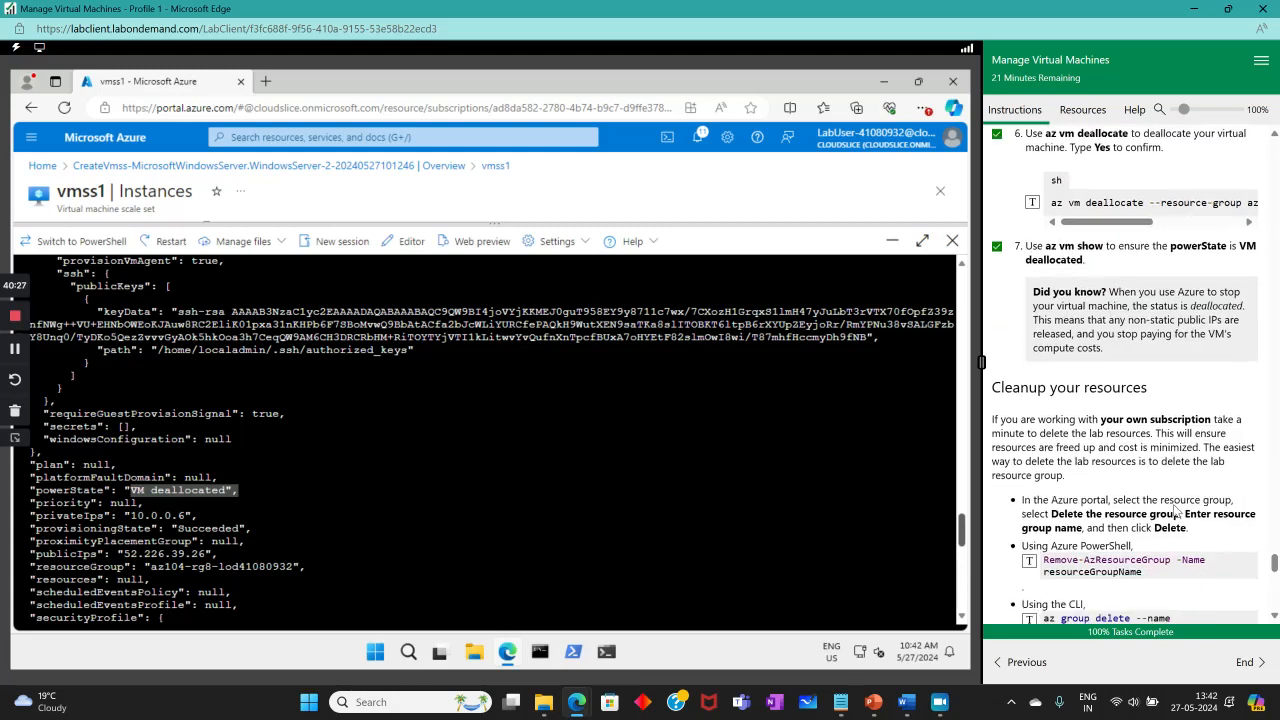
scroll(1176, 508, "up", 3)
scroll(1170, 500, "down", 10)
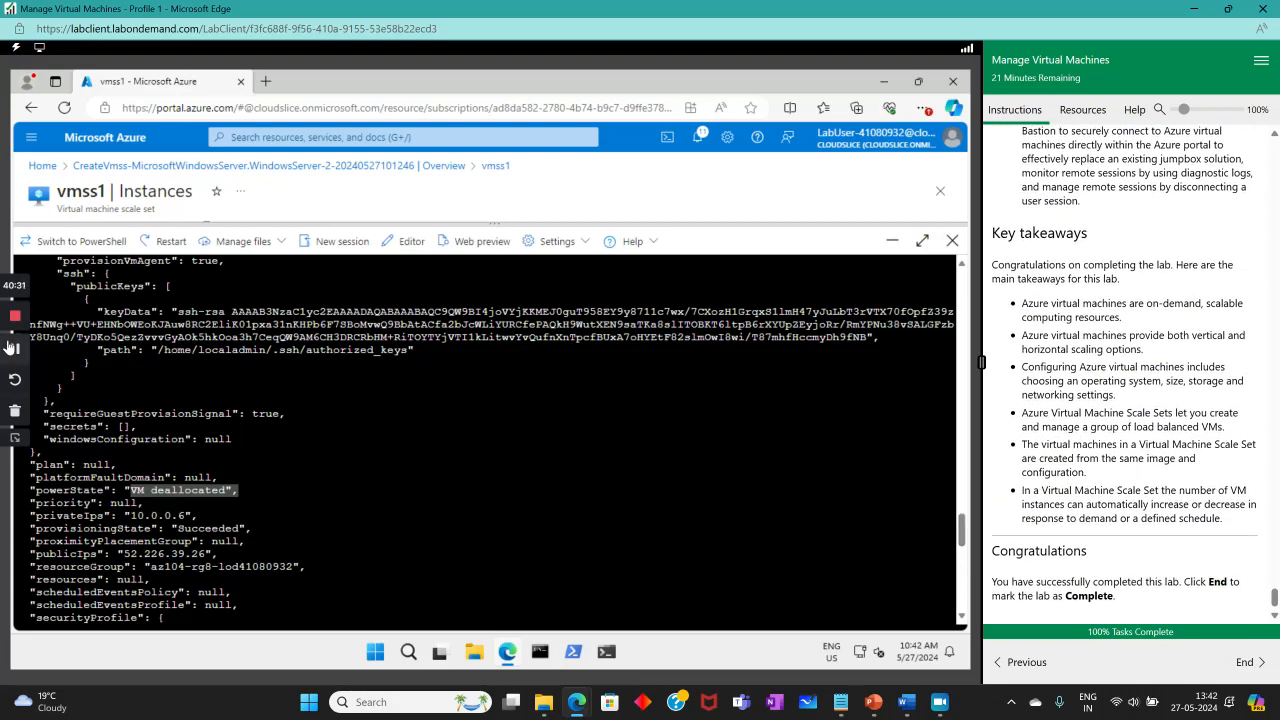
left_click(1244, 662)
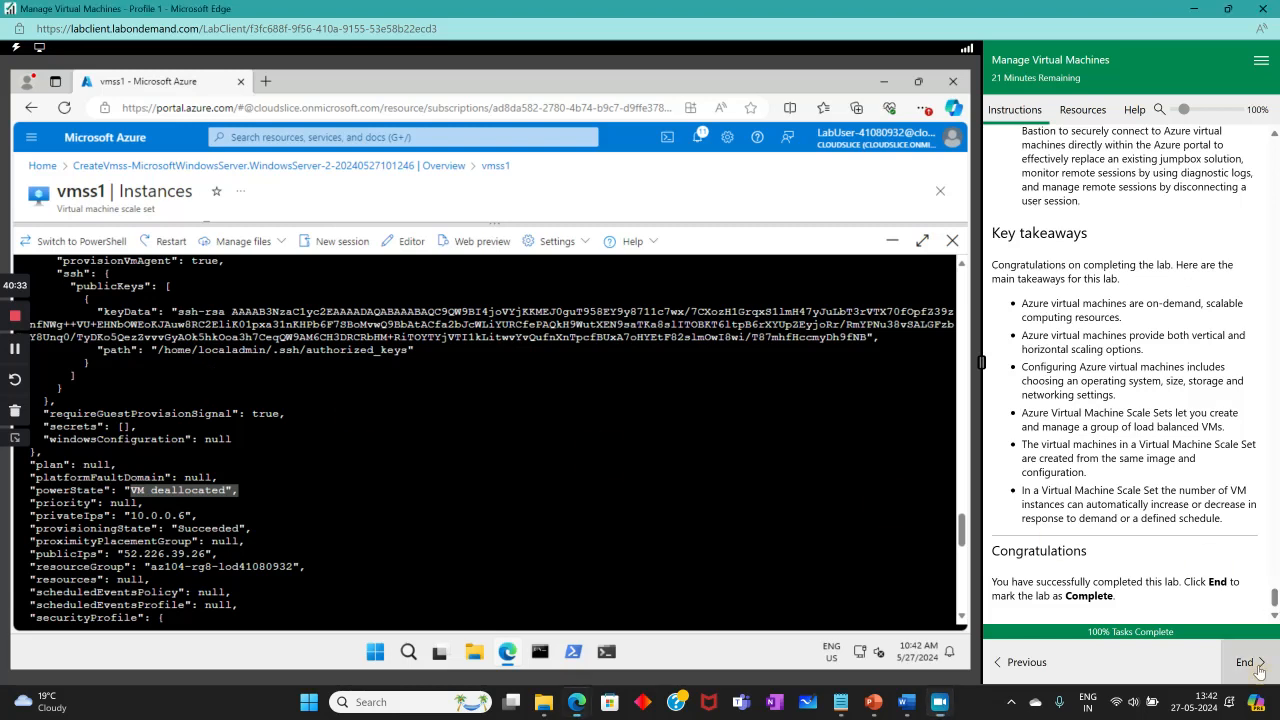
left_click(84, 356)
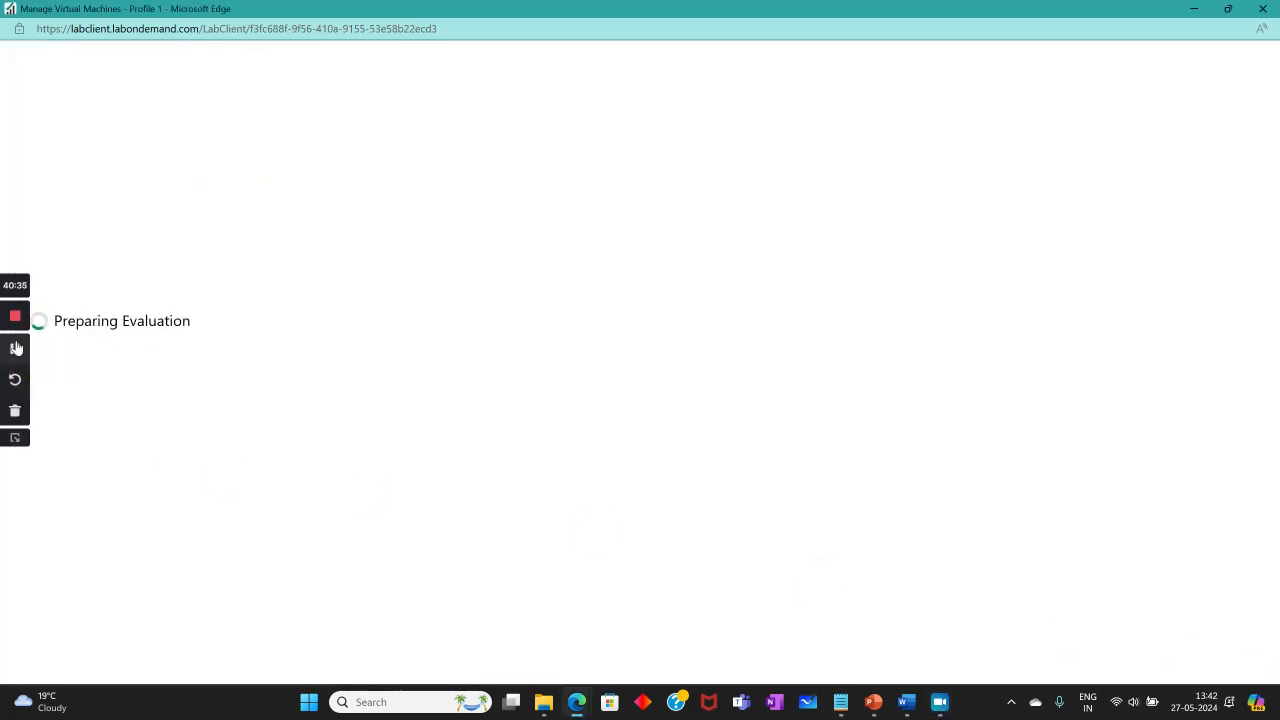